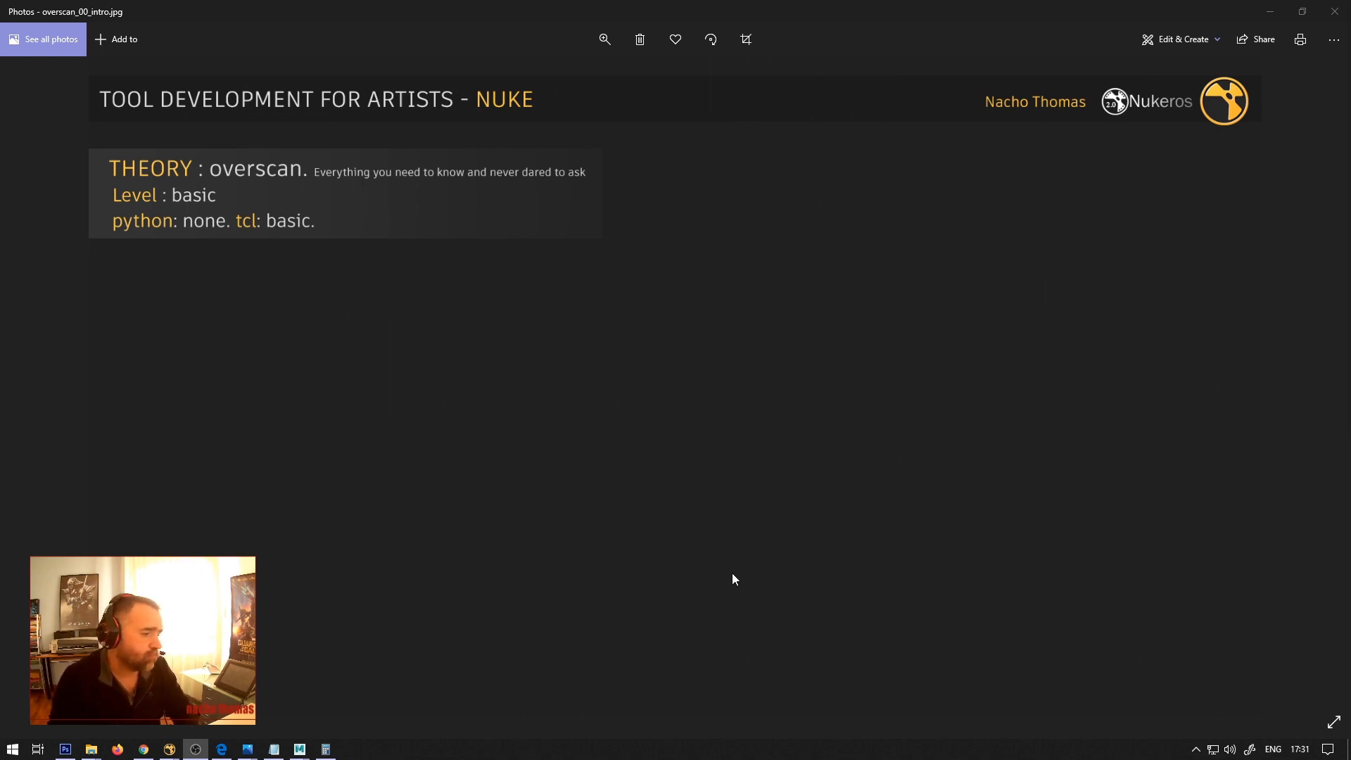
Switch to the cardPlacer_intro.nk script in NukeX and show the Read2 node's image in the viewer.
{"action": "mouse_move", "coordinate": [172, 750]}
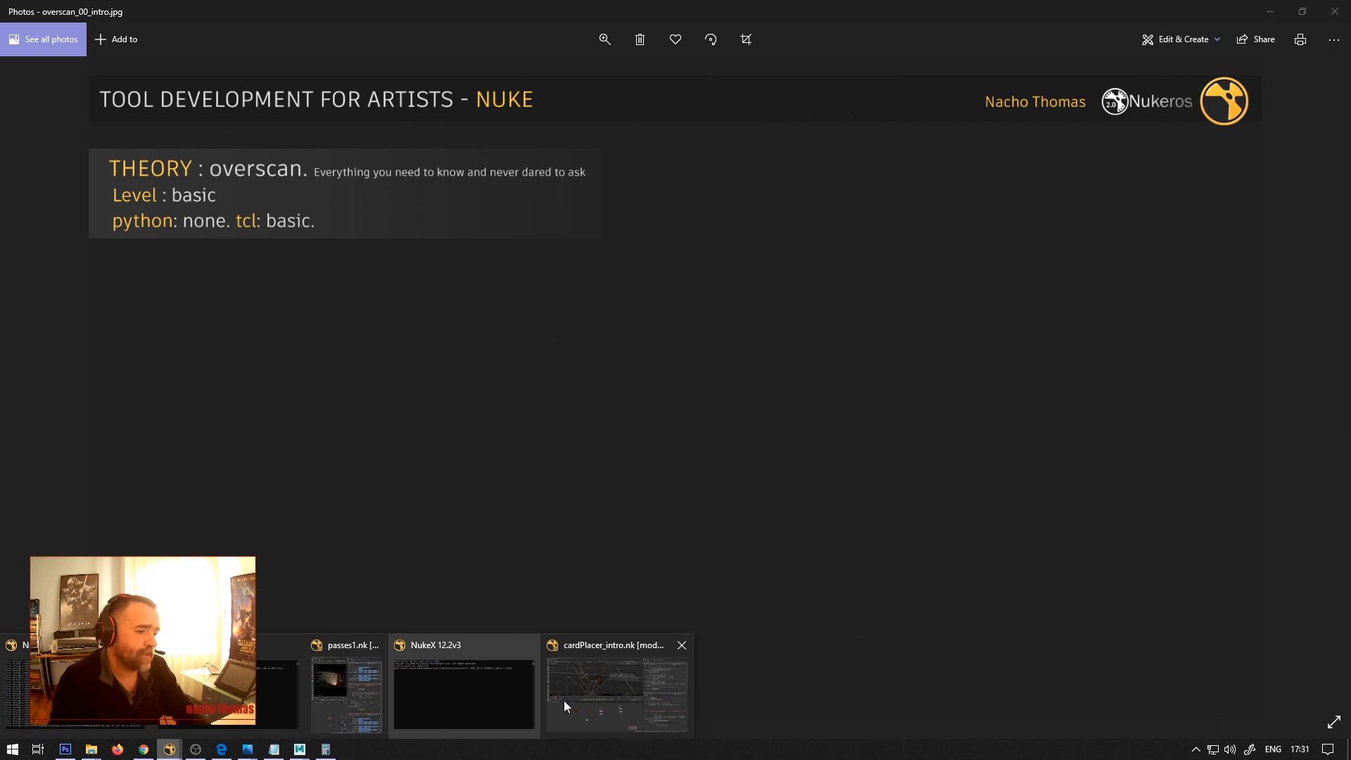
{"action": "left_click", "coordinate": [597, 713]}
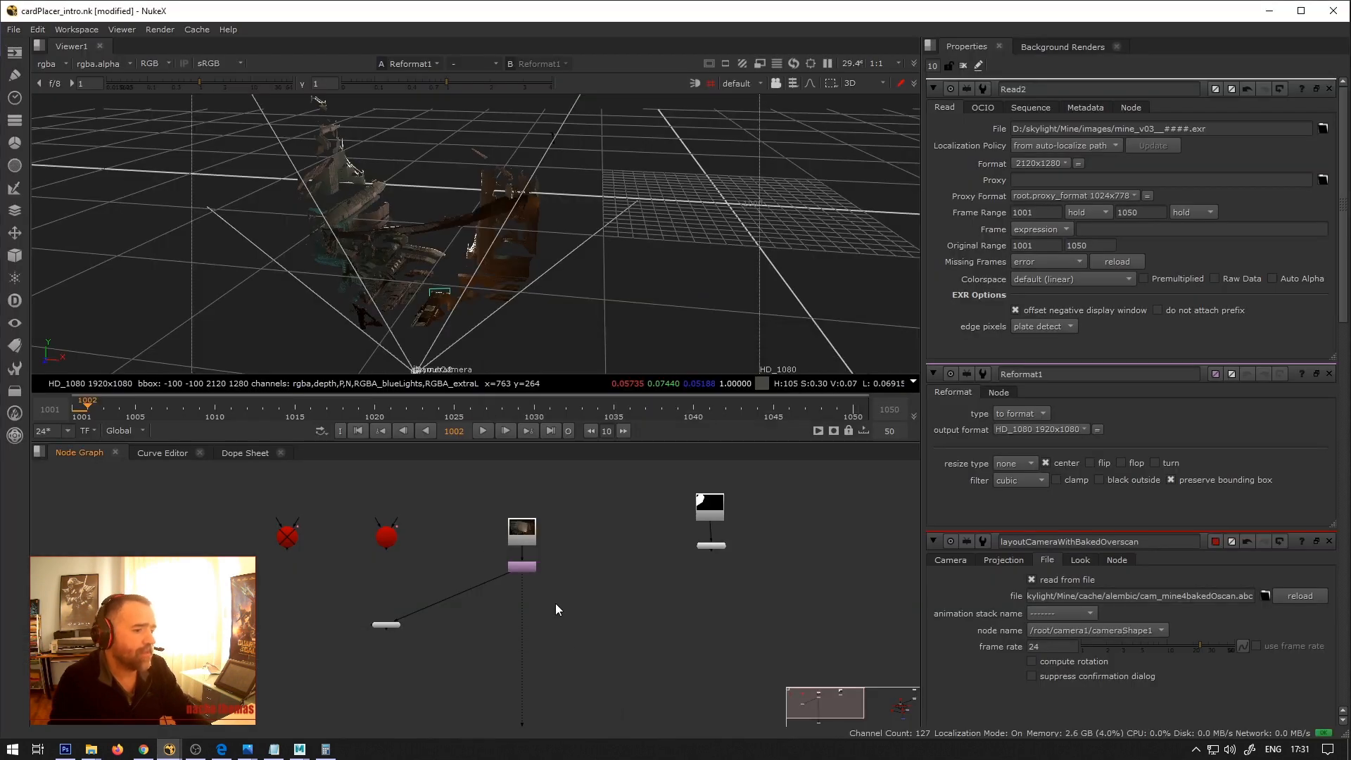
{"action": "scroll", "coordinate": [556, 610], "scroll_direction": "down", "scroll_amount": 3}
{"action": "scroll", "coordinate": [534, 607], "scroll_direction": "up", "scroll_amount": 5}
{"action": "left_click", "coordinate": [539, 525]}
{"action": "key", "text": "1"}
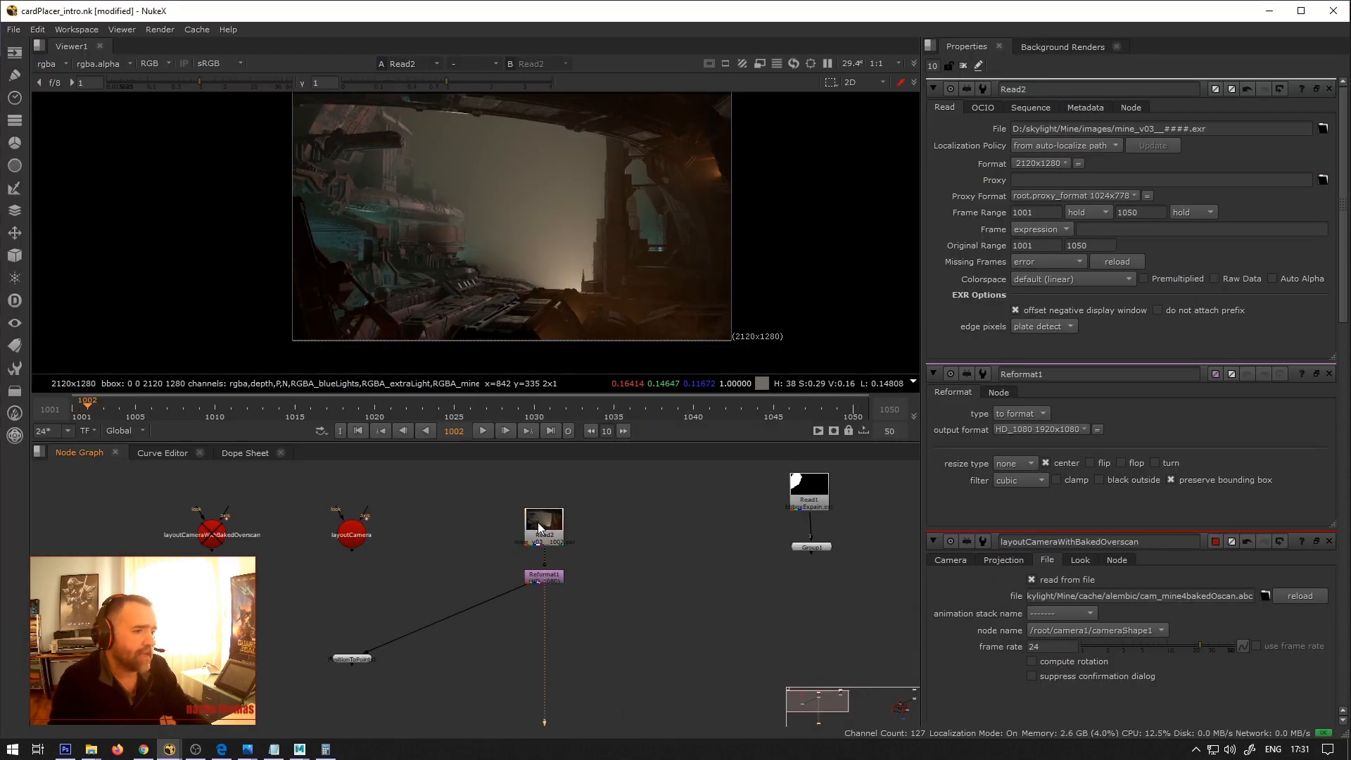
Show the Reformat1 node in the viewer and examine the bounding box around the HD_1080 frame.
{"action": "left_click", "coordinate": [544, 576]}
{"action": "key", "text": "1"}
{"action": "scroll", "coordinate": [493, 279], "scroll_direction": "down", "scroll_amount": 2}
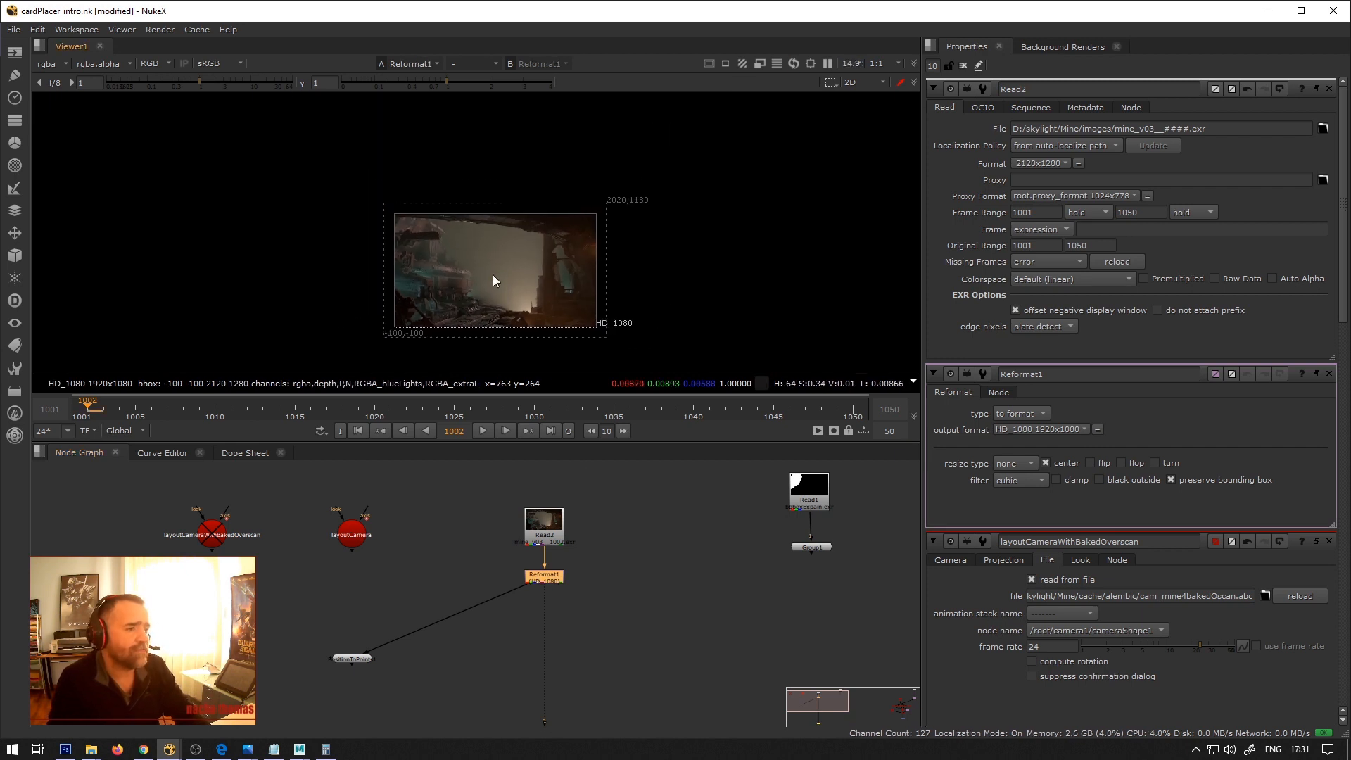
{"action": "scroll", "coordinate": [495, 276], "scroll_direction": "up", "scroll_amount": 2}
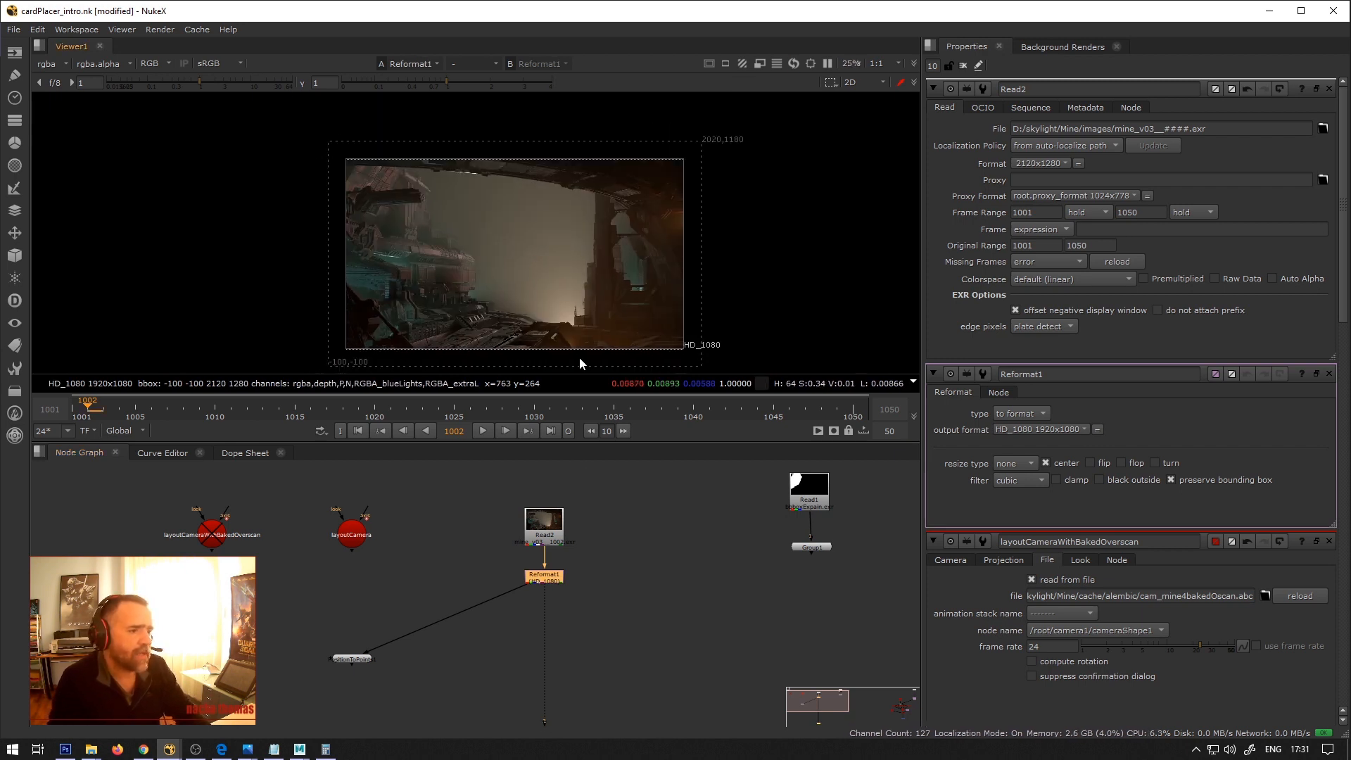
{"action": "scroll", "coordinate": [444, 315], "scroll_direction": "up", "scroll_amount": 4}
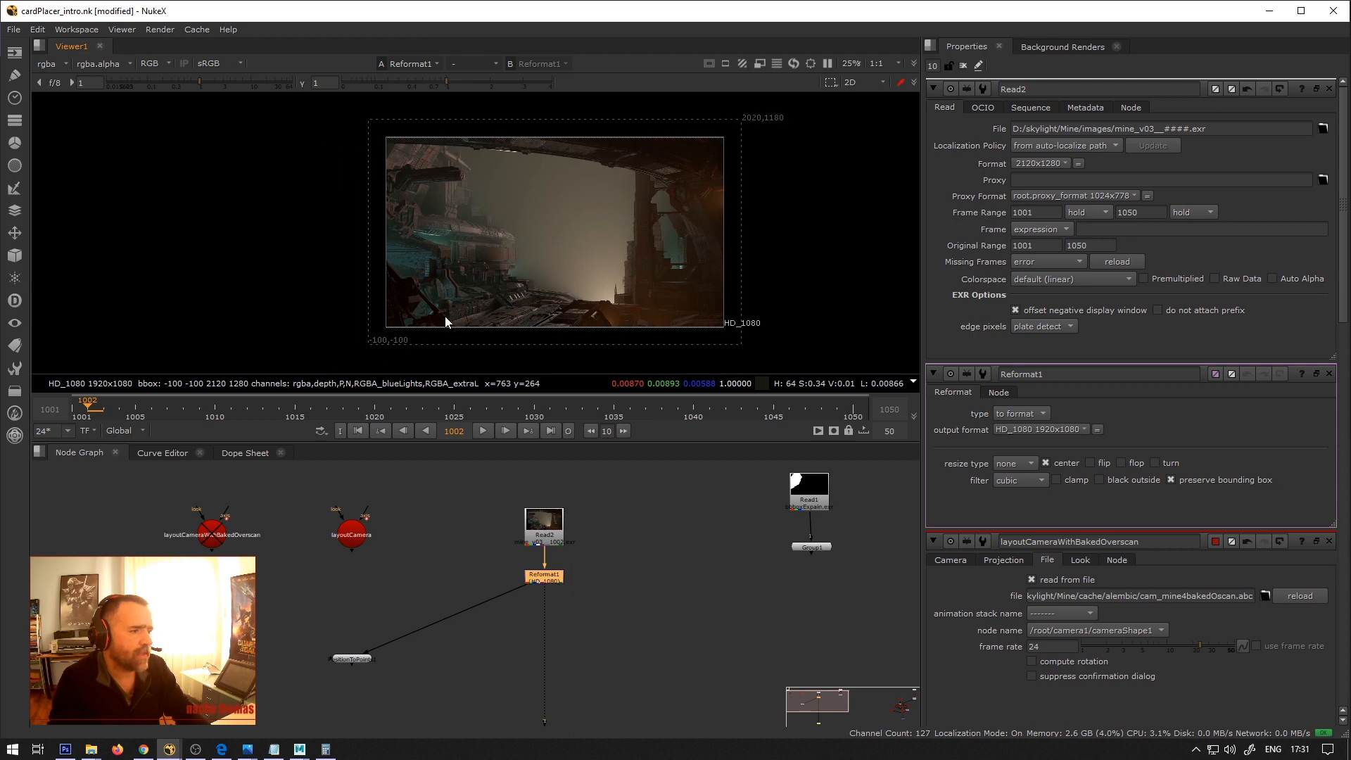
{"action": "scroll", "coordinate": [377, 339], "scroll_direction": "down", "scroll_amount": 4}
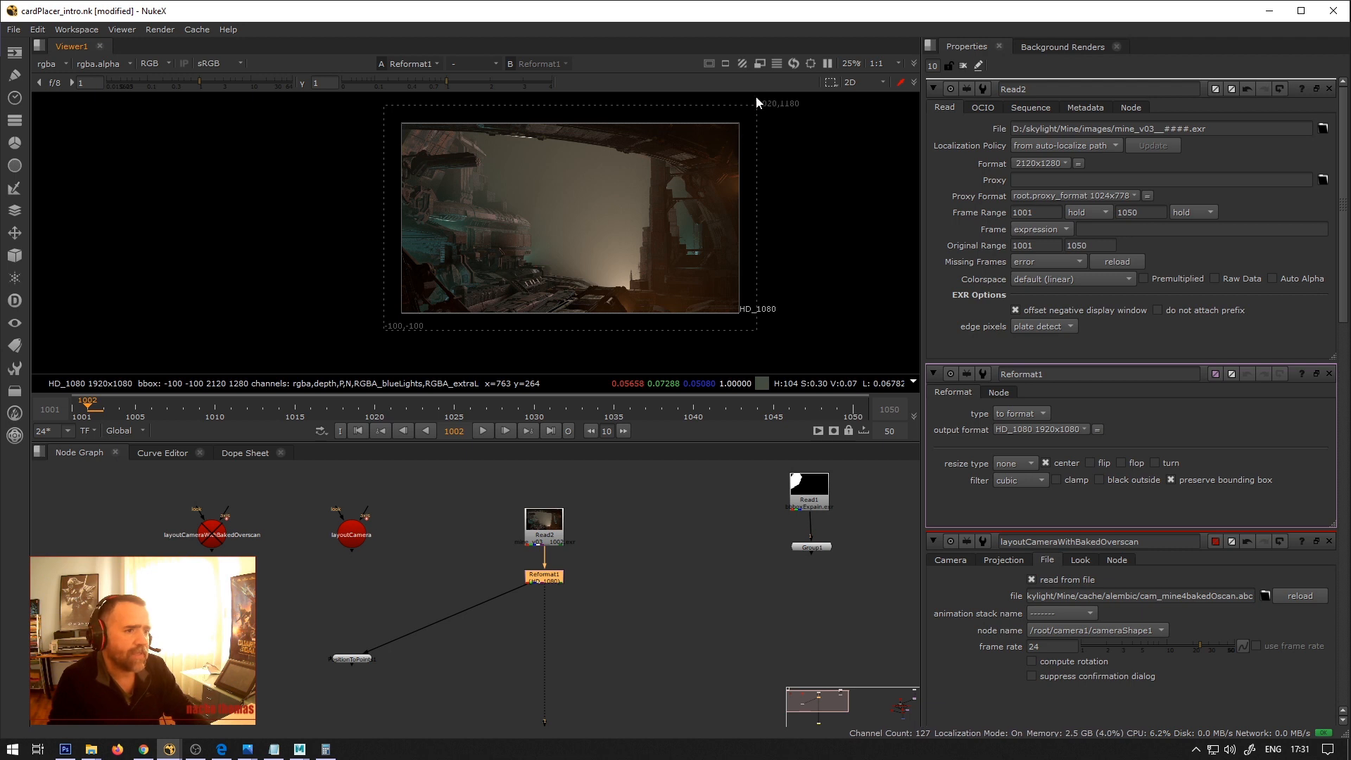
{"action": "middle_click_drag", "start_coordinate": [809, 527], "coordinate": [790, 539]}
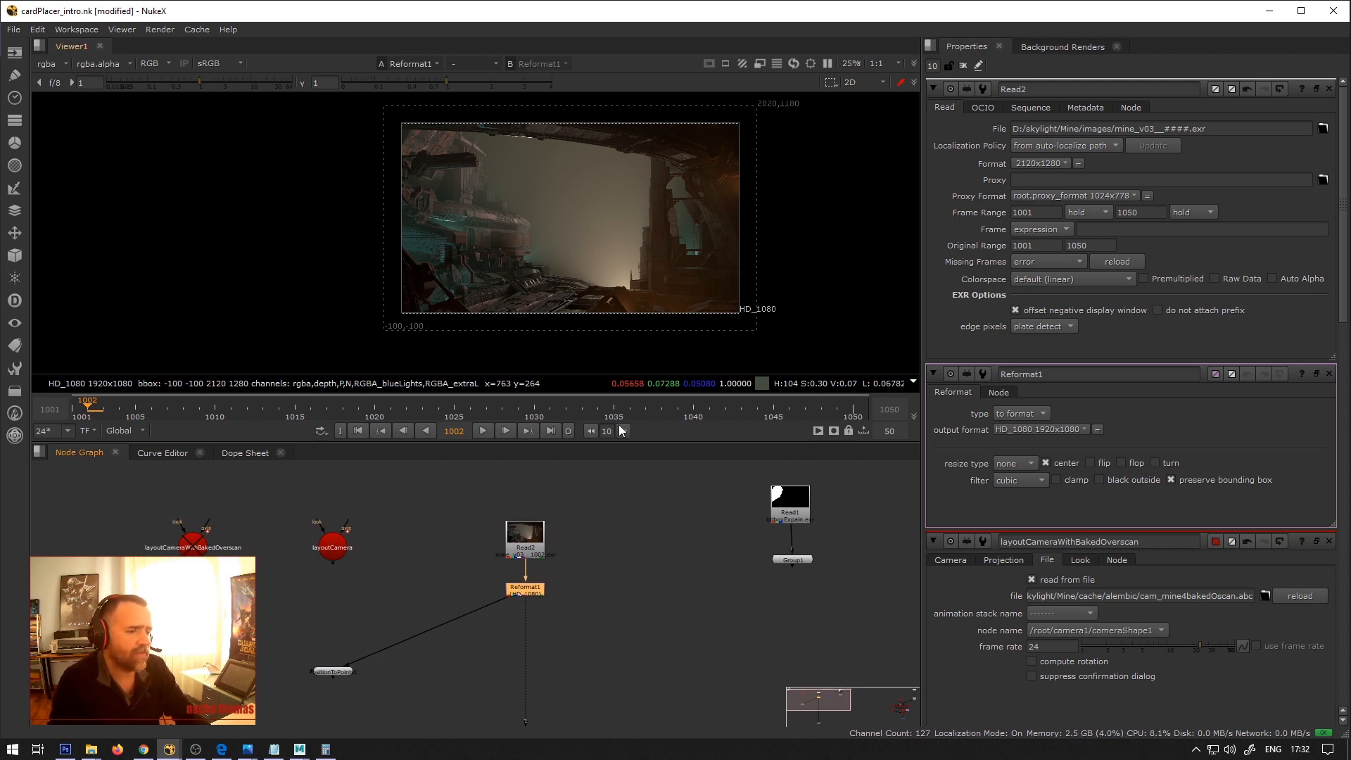
Open the Group1 node's properties and inspect the reformatted image's frame edge up close against its bounding box.
{"action": "double_click", "coordinate": [803, 560]}
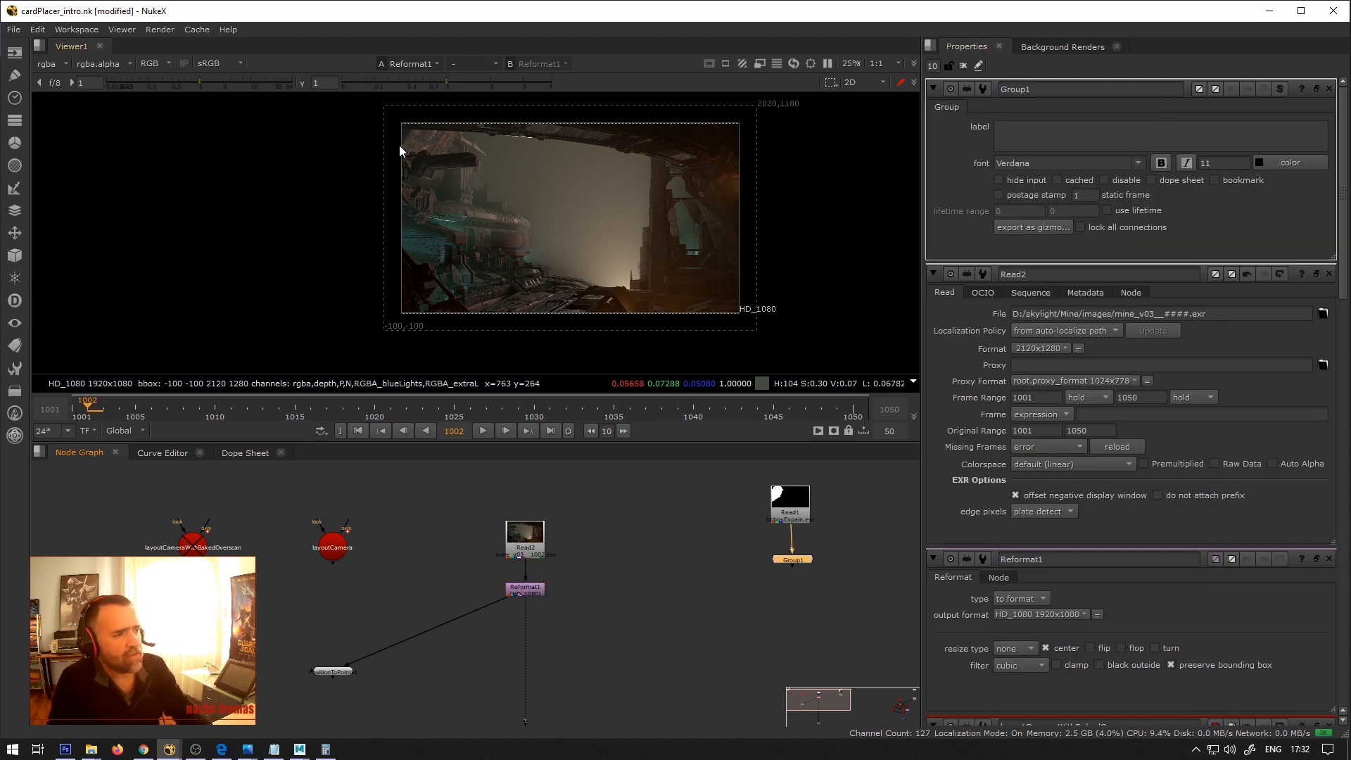
{"action": "scroll", "coordinate": [415, 155], "scroll_direction": "up", "scroll_amount": 4}
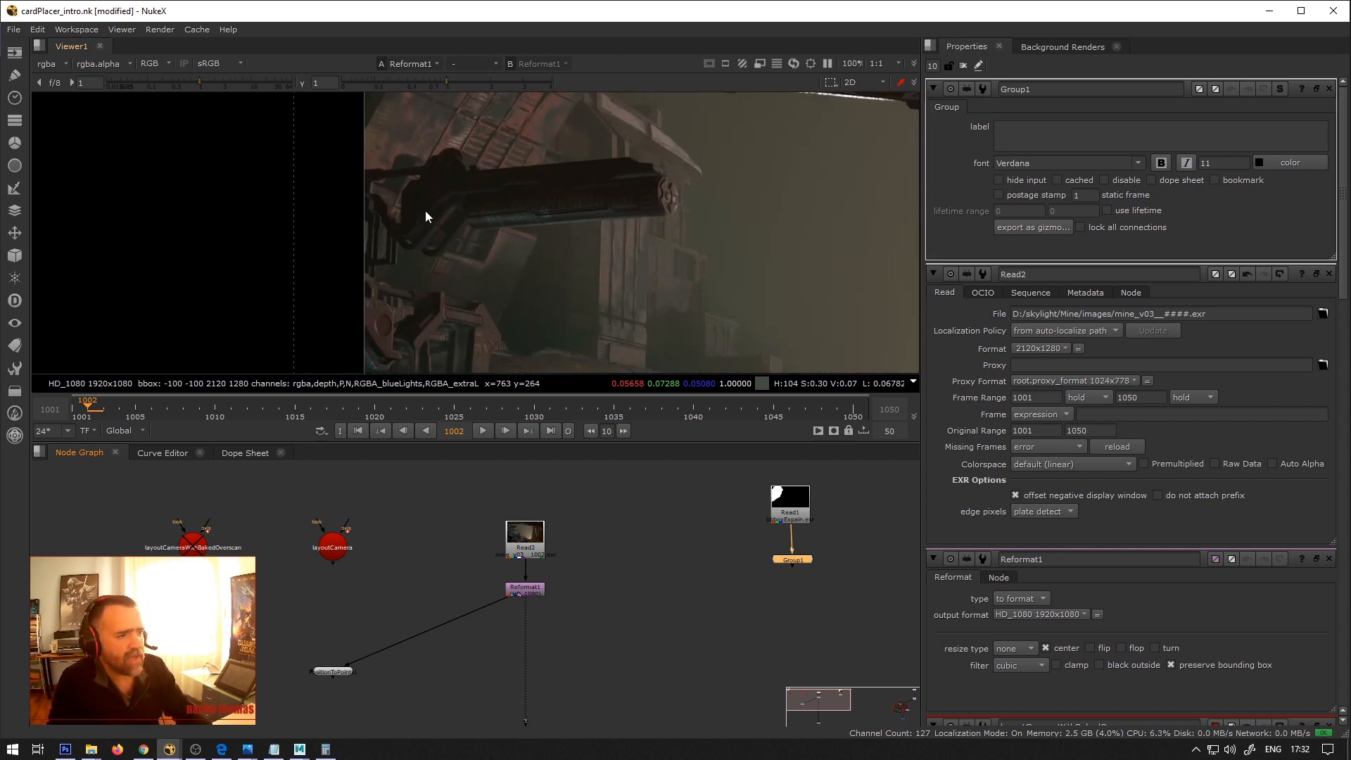
{"action": "scroll", "coordinate": [427, 215], "scroll_direction": "down", "scroll_amount": 4}
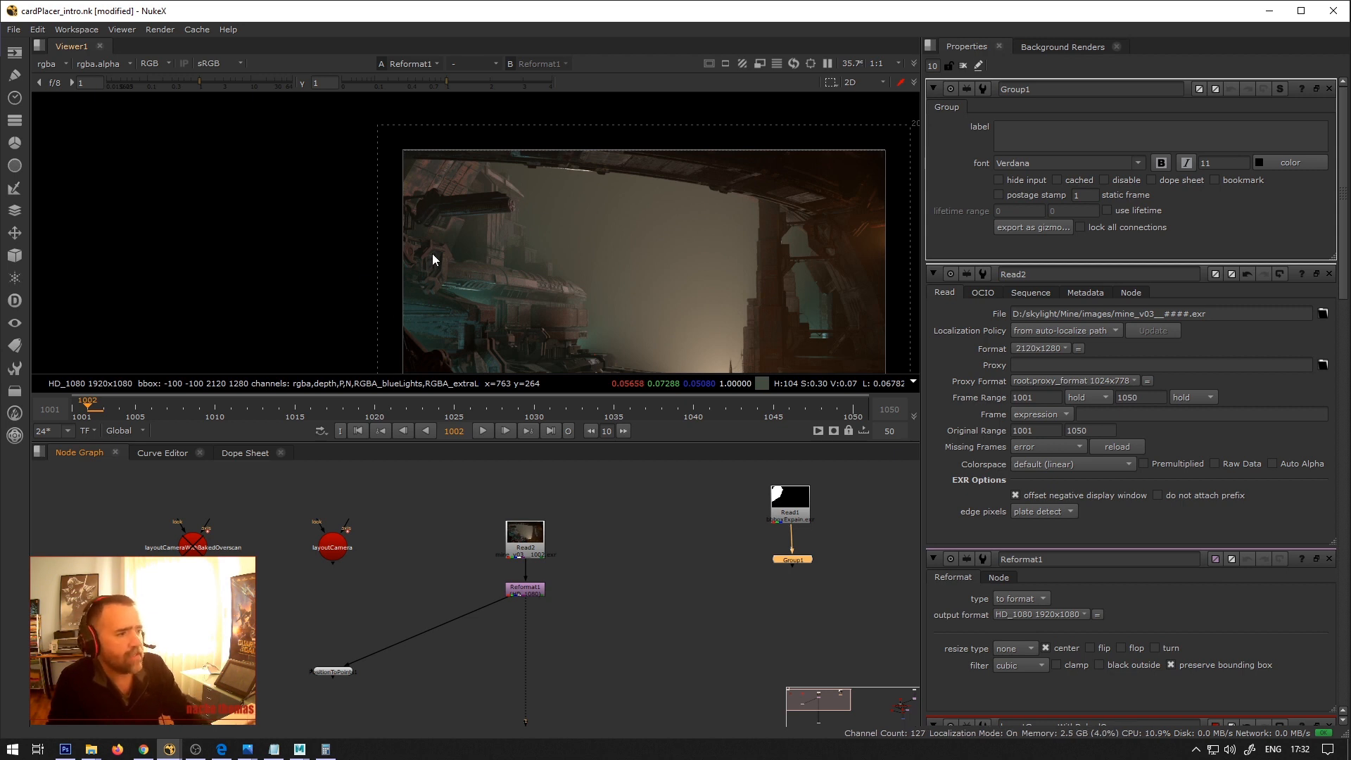
{"action": "middle_click_drag", "start_coordinate": [610, 338], "coordinate": [570, 317]}
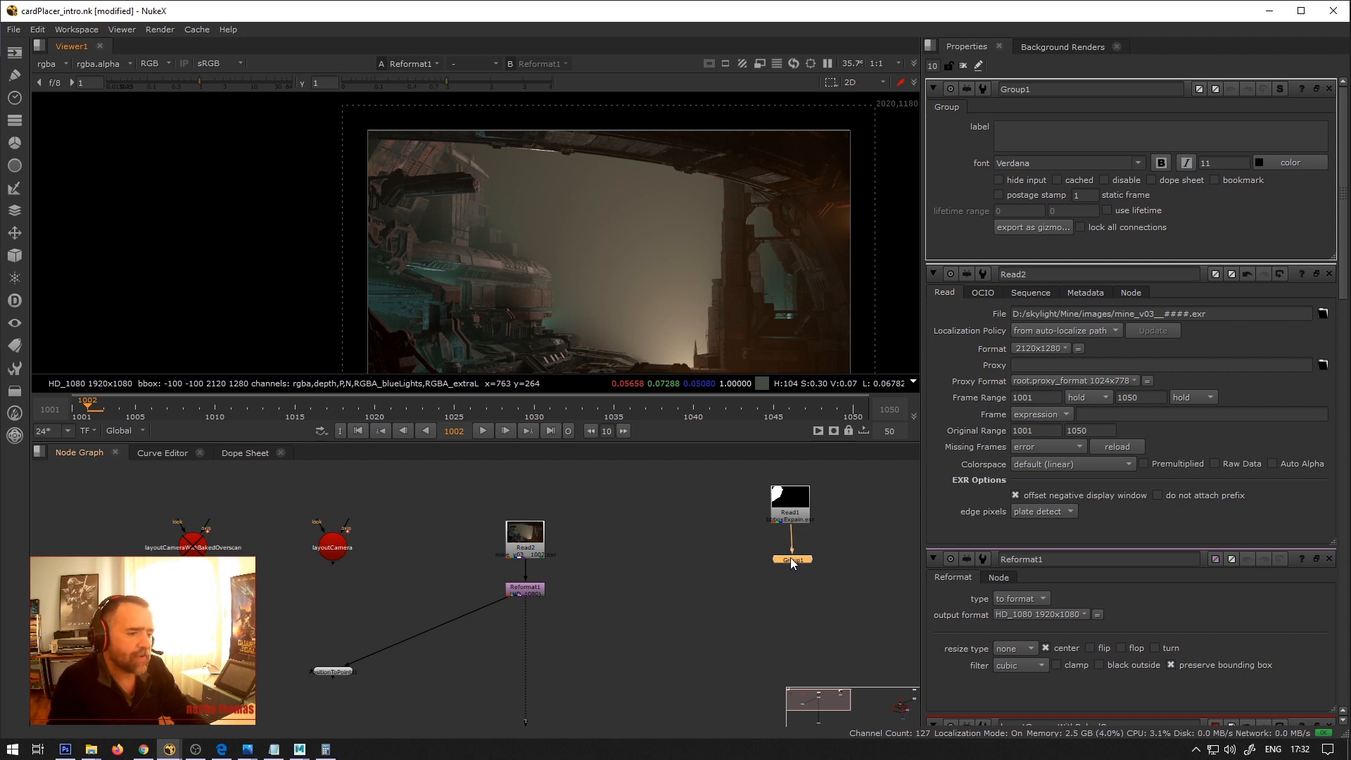
Open the Read1 node's properties, show it in the viewer and examine the white shape's bounding box against the frame.
{"action": "double_click", "coordinate": [793, 522]}
{"action": "key", "text": "1"}
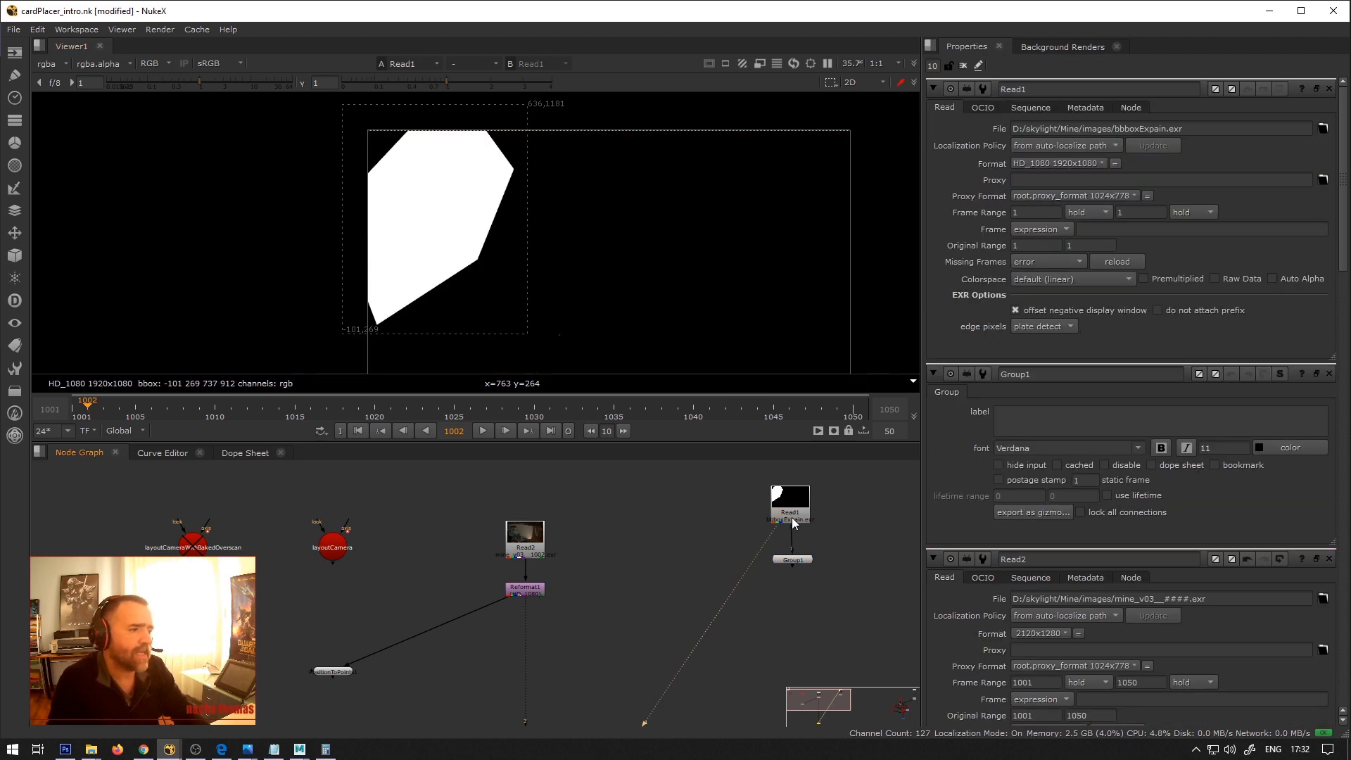
{"action": "scroll", "coordinate": [331, 218], "scroll_direction": "down", "scroll_amount": 3}
{"action": "scroll", "coordinate": [390, 239], "scroll_direction": "up", "scroll_amount": 2}
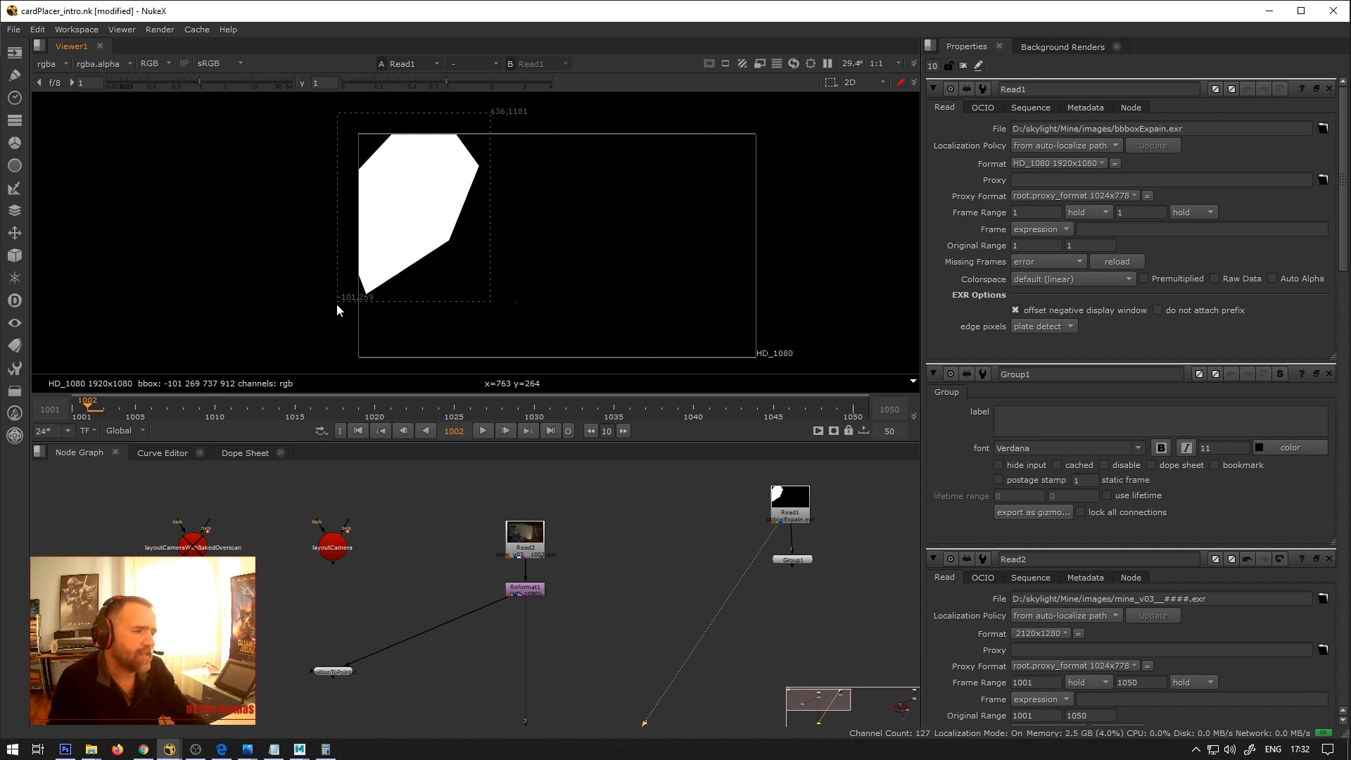
{"action": "scroll", "coordinate": [345, 296], "scroll_direction": "up", "scroll_amount": 1}
{"action": "scroll", "coordinate": [313, 302], "scroll_direction": "down", "scroll_amount": 2}
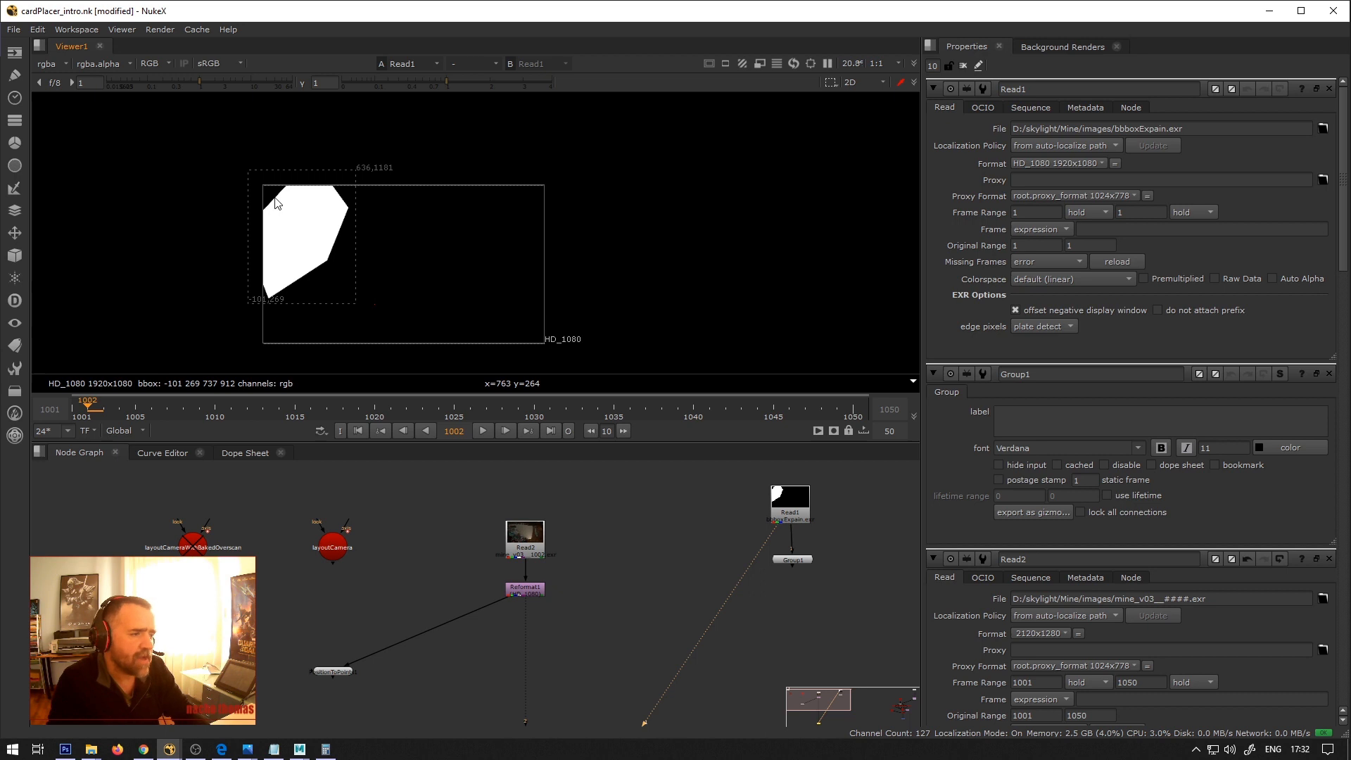
{"action": "scroll", "coordinate": [253, 292], "scroll_direction": "up", "scroll_amount": 2}
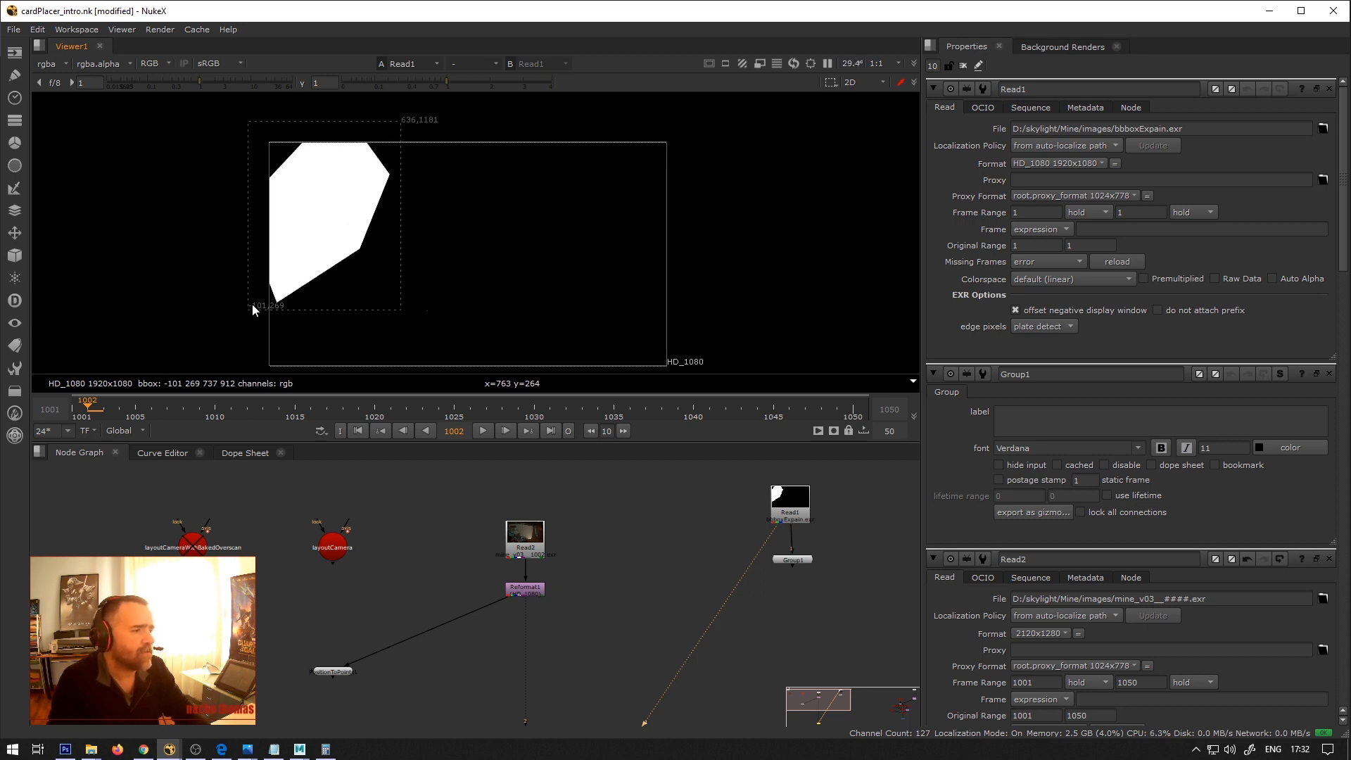
Turn on Show Overscan in the viewer to inspect the white shape outside the frame, and turn it off again.
{"action": "right_click", "coordinate": [366, 164]}
{"action": "left_click", "coordinate": [372, 175]}
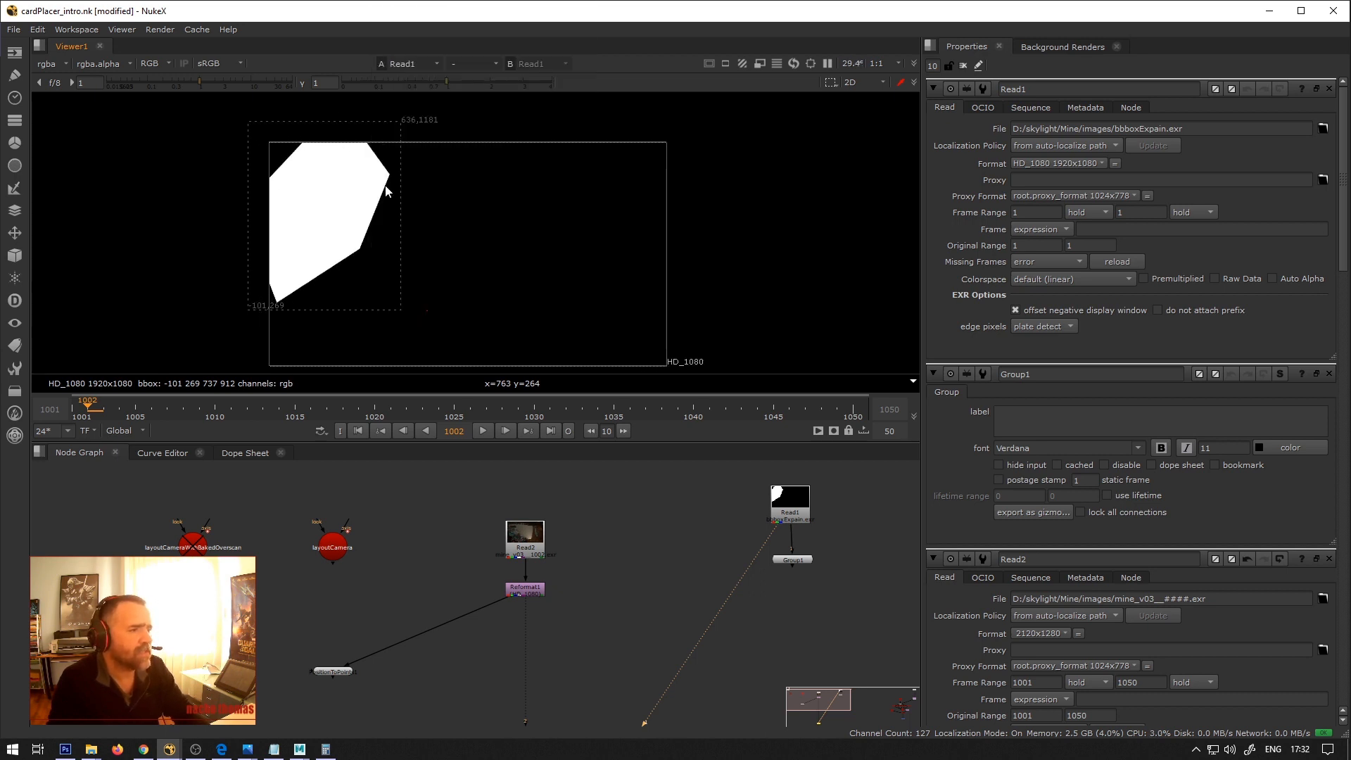
{"action": "right_click", "coordinate": [352, 156]}
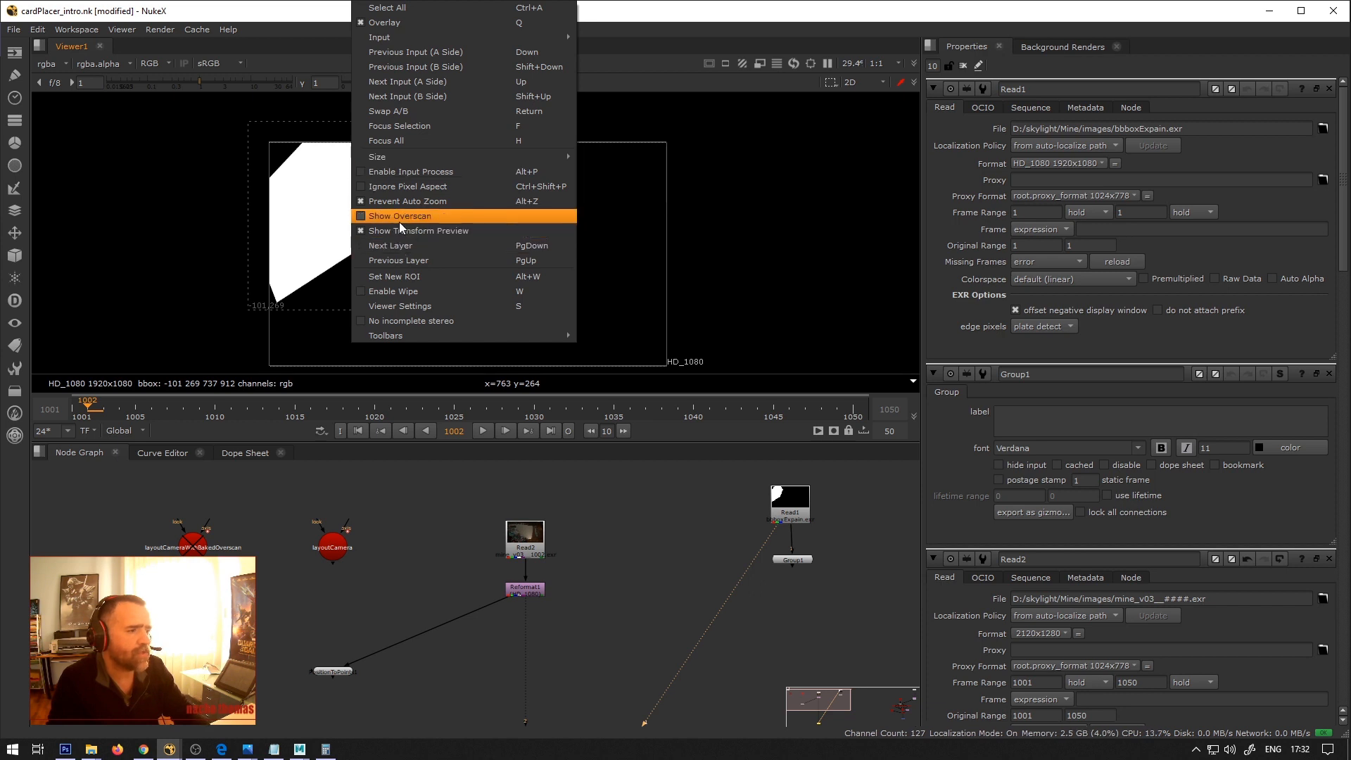
{"action": "left_click", "coordinate": [399, 222]}
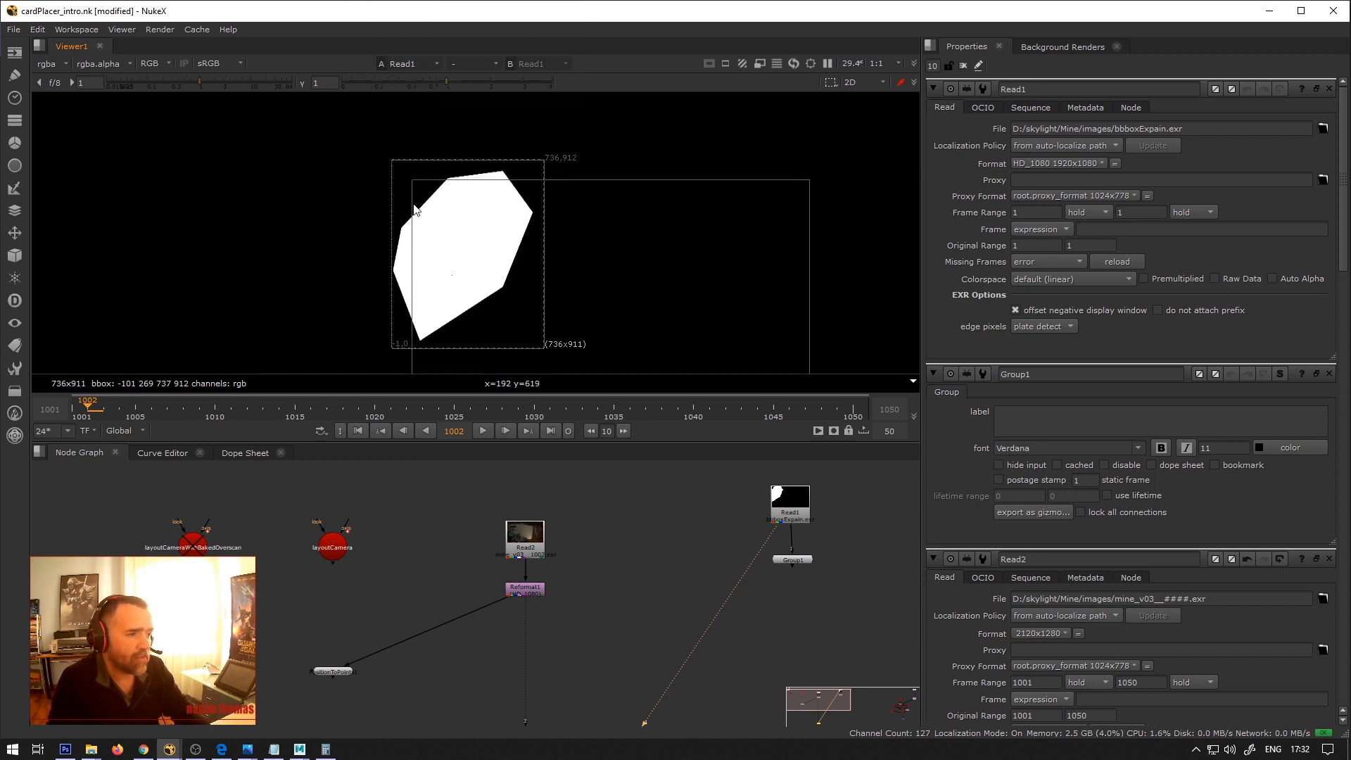
{"action": "right_click", "coordinate": [489, 177]}
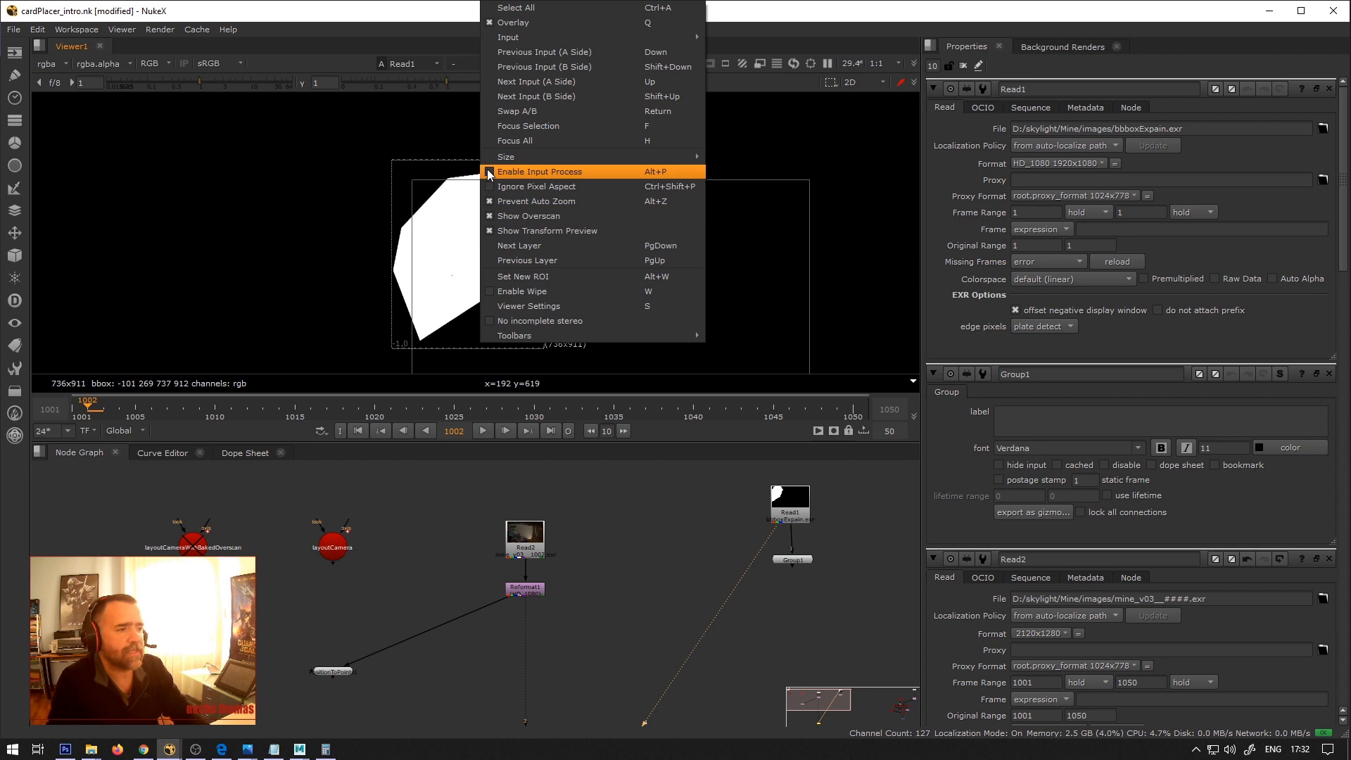
{"action": "left_click", "coordinate": [547, 217]}
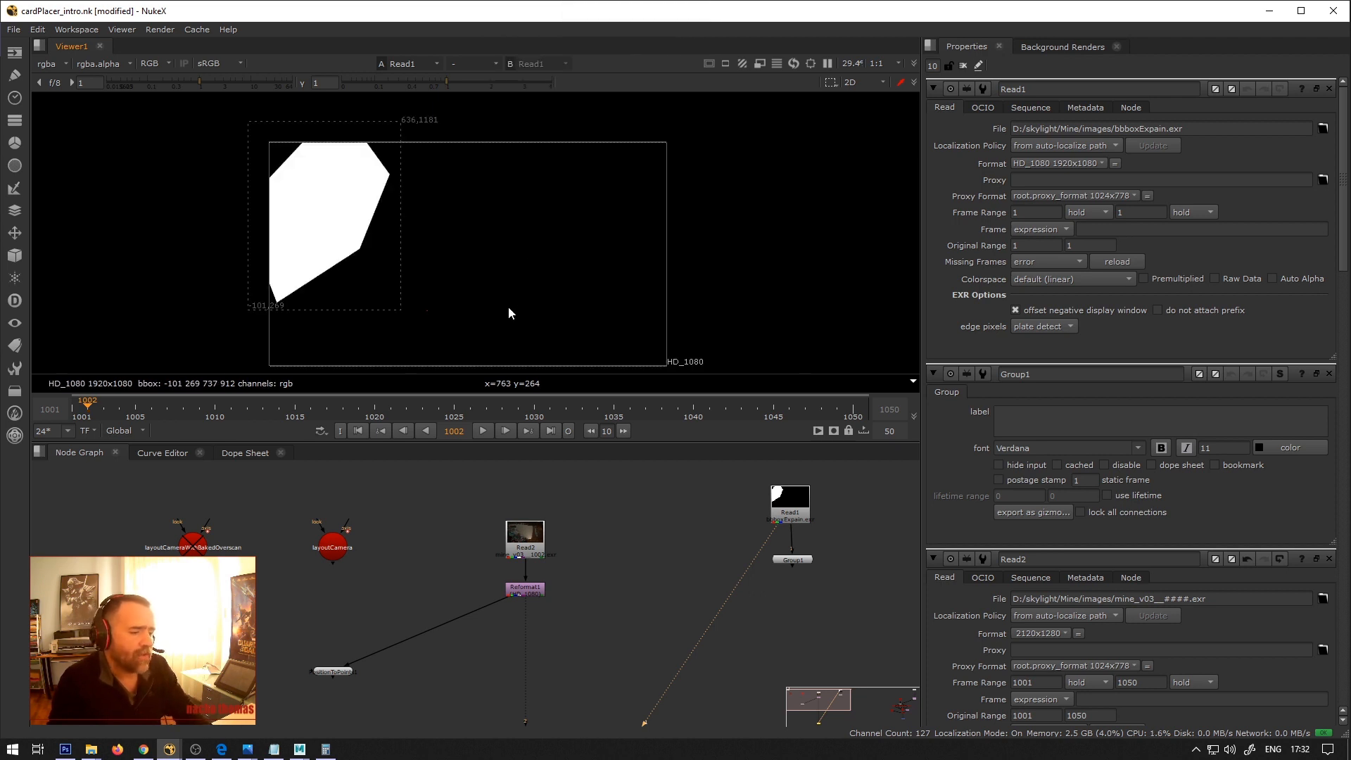
Show the Reformat1 node in the viewer again, and switch to Photos to display the overscan_01.jpg slide.
{"action": "key", "text": "1"}
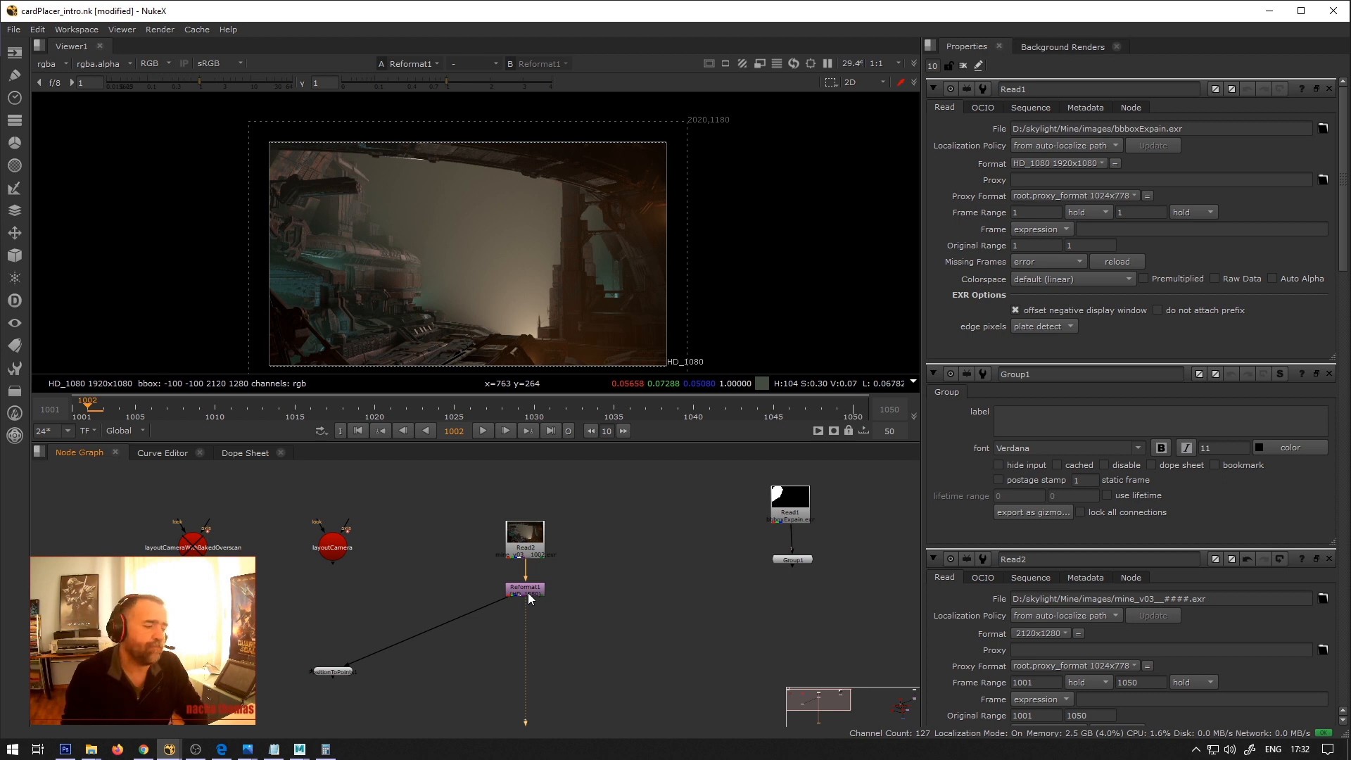
{"action": "mouse_move", "coordinate": [247, 749]}
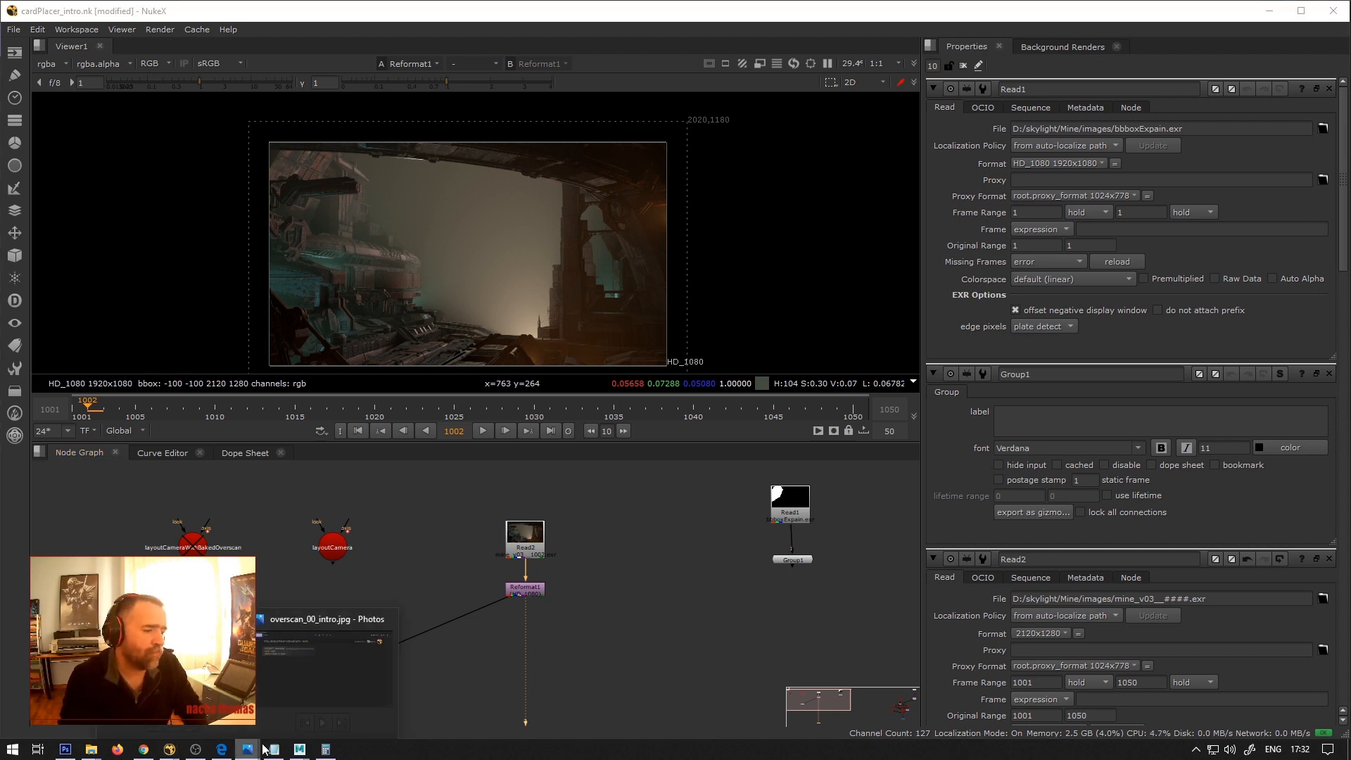
{"action": "left_click", "coordinate": [273, 678]}
{"action": "key", "text": "Right"}
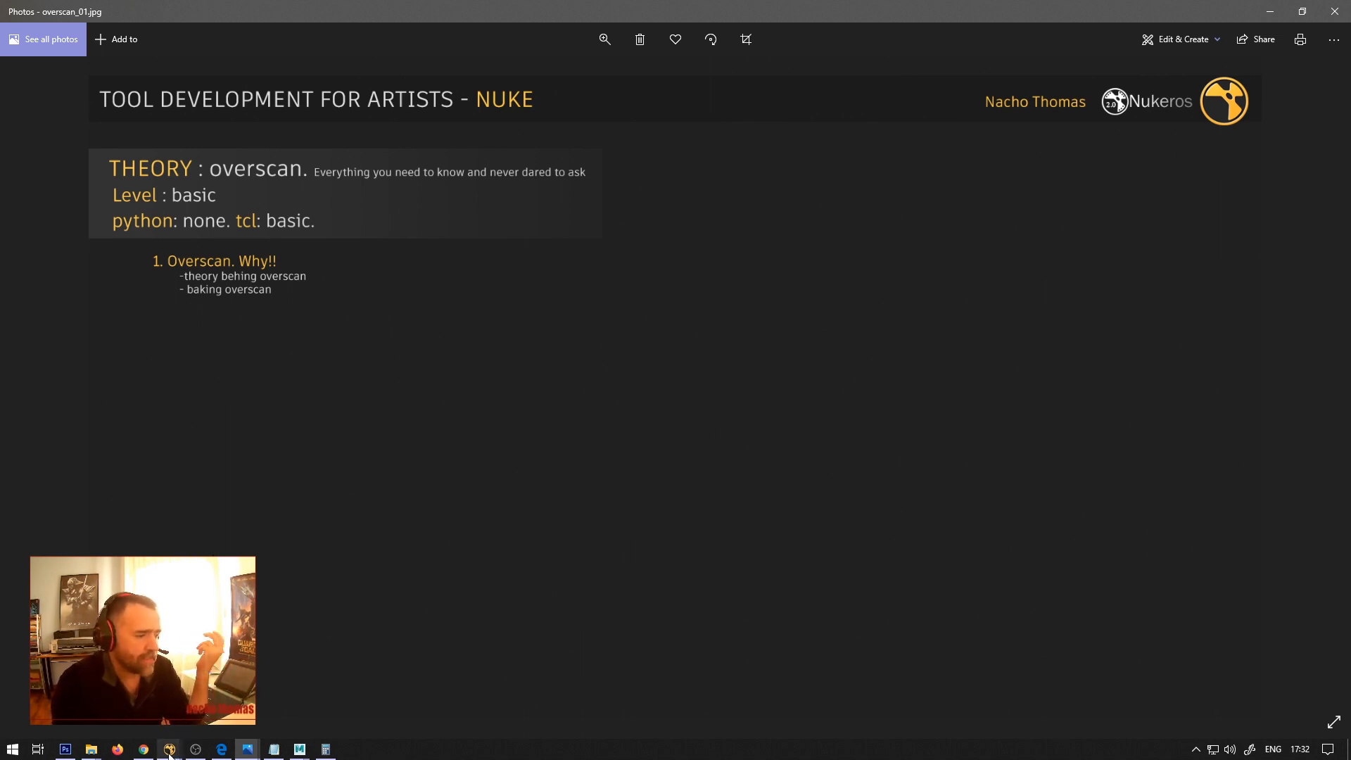
Switch to the allTextured4oscan.mb scene in Maya and look through layoutCamera in the viewport.
{"action": "mouse_move", "coordinate": [170, 755]}
{"action": "left_click", "coordinate": [585, 724]}
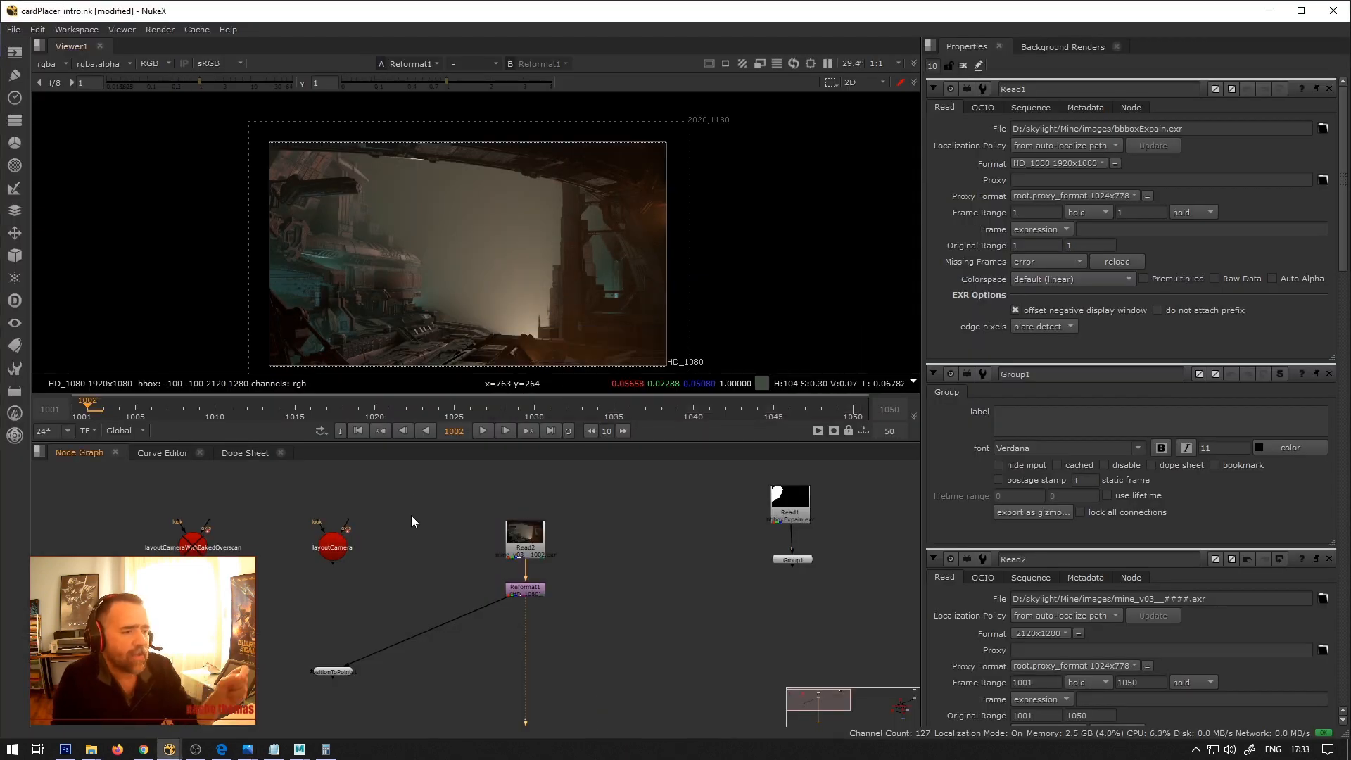
{"action": "mouse_move", "coordinate": [309, 752]}
{"action": "left_click", "coordinate": [336, 711]}
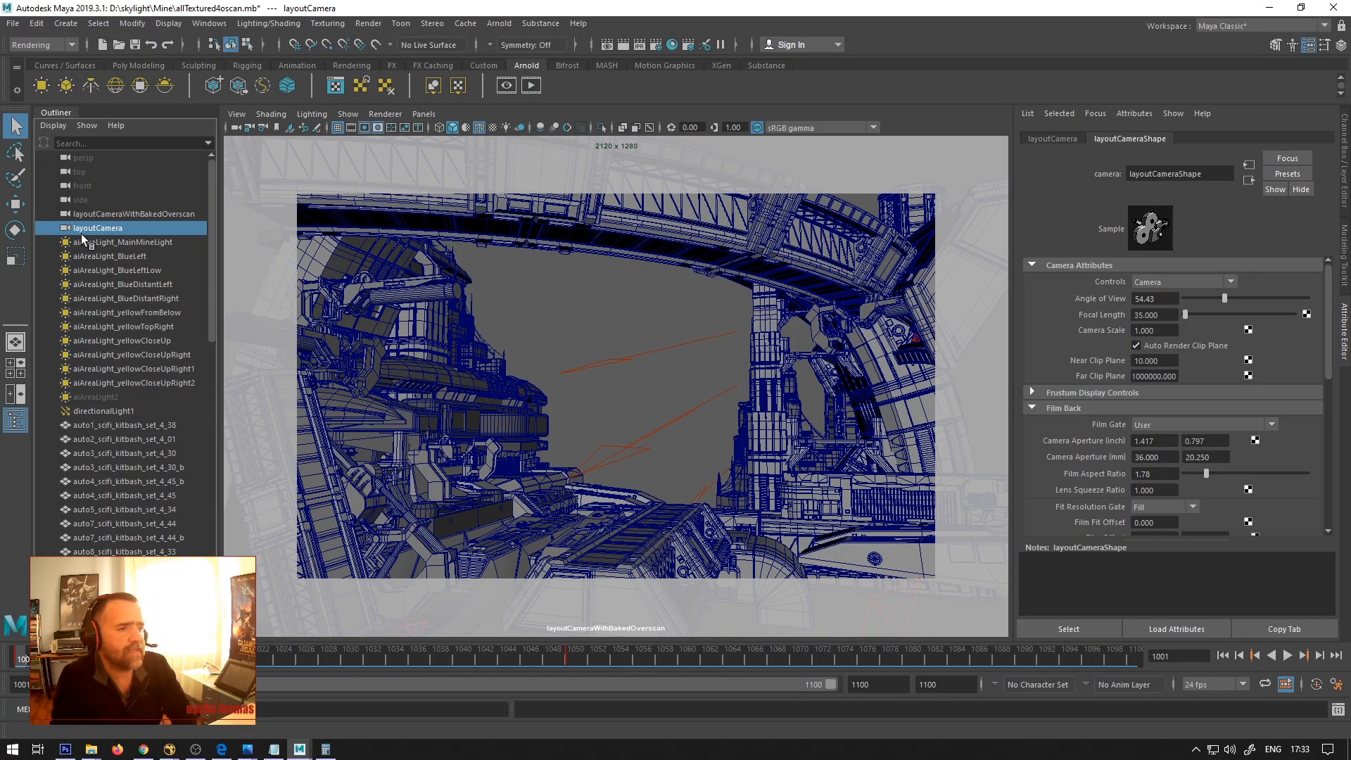
{"action": "left_click", "coordinate": [424, 113]}
{"action": "mouse_move", "coordinate": [476, 128]}
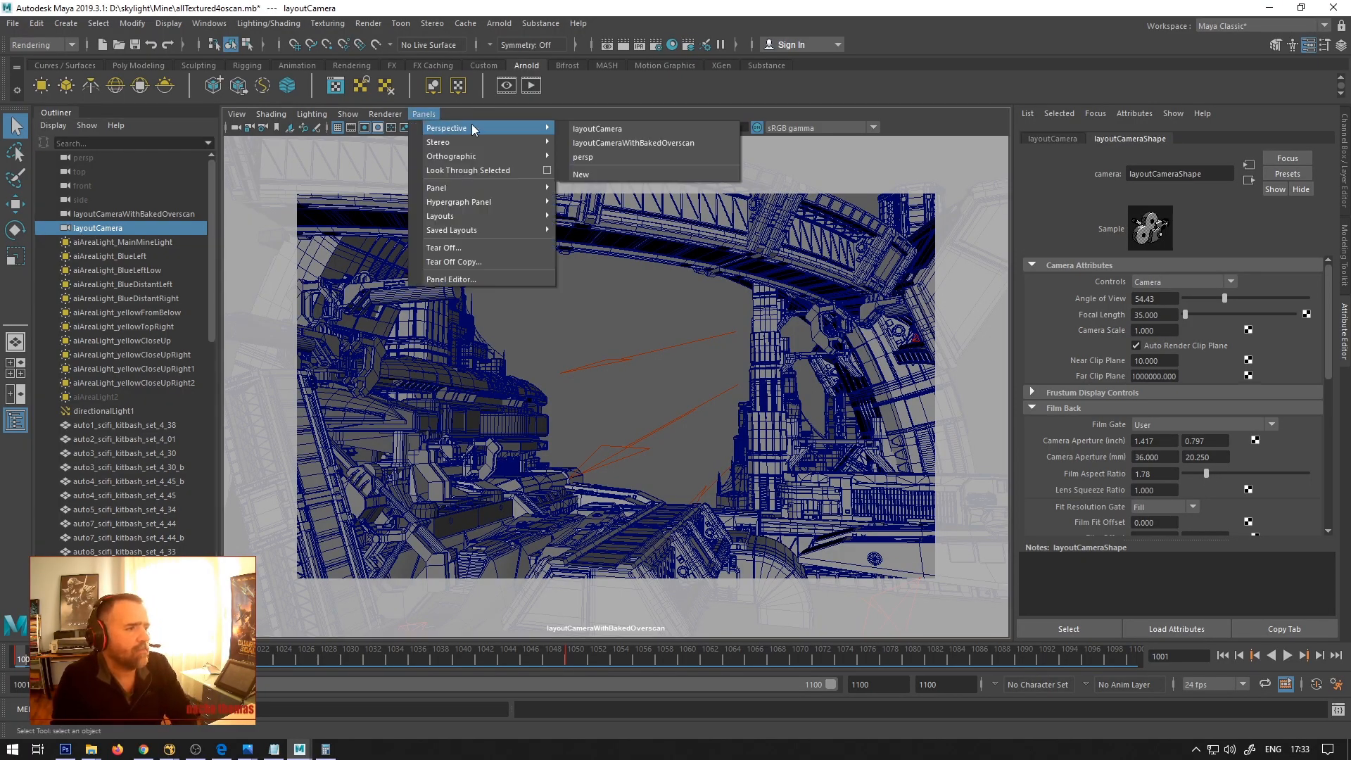
{"action": "left_click", "coordinate": [594, 129]}
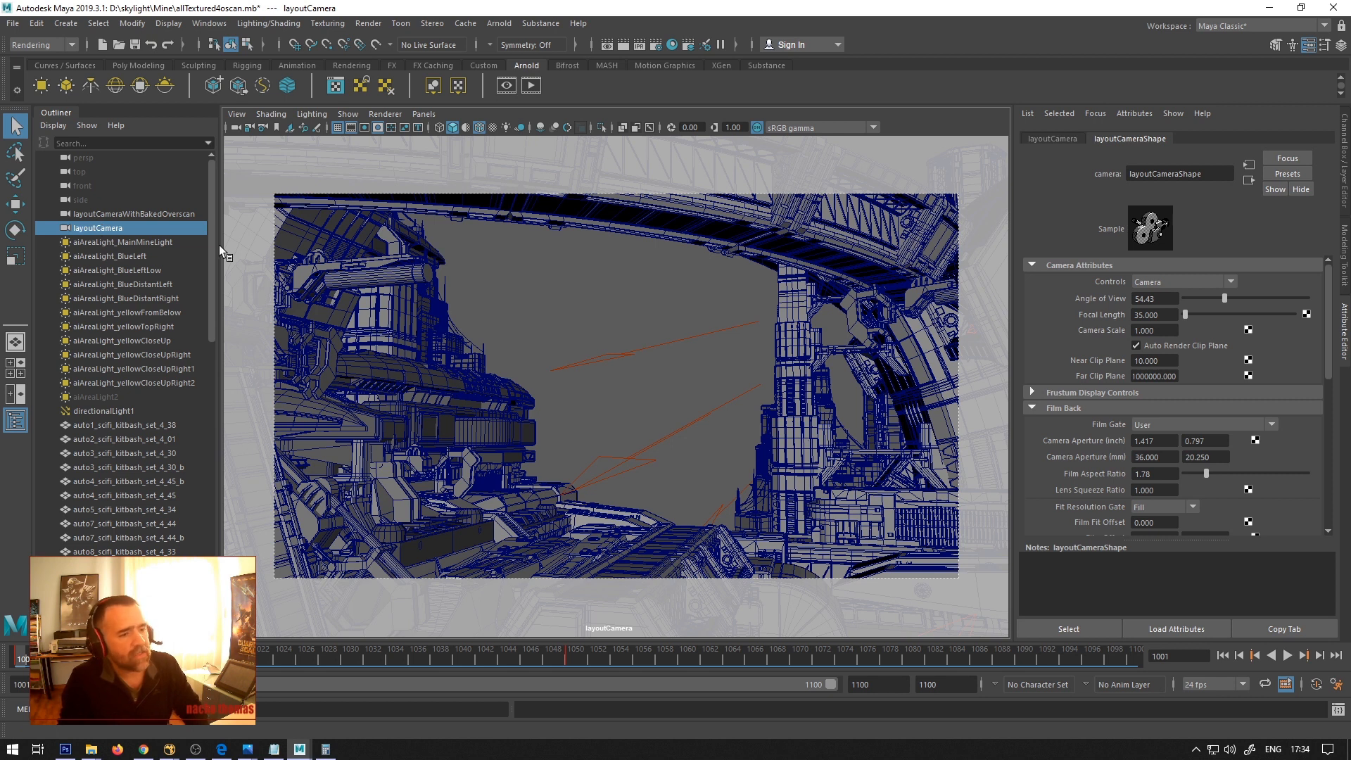
Check the layoutCamera's camera aperture in millimetres and its film aspect ratio.
{"action": "left_click", "coordinate": [1151, 458]}
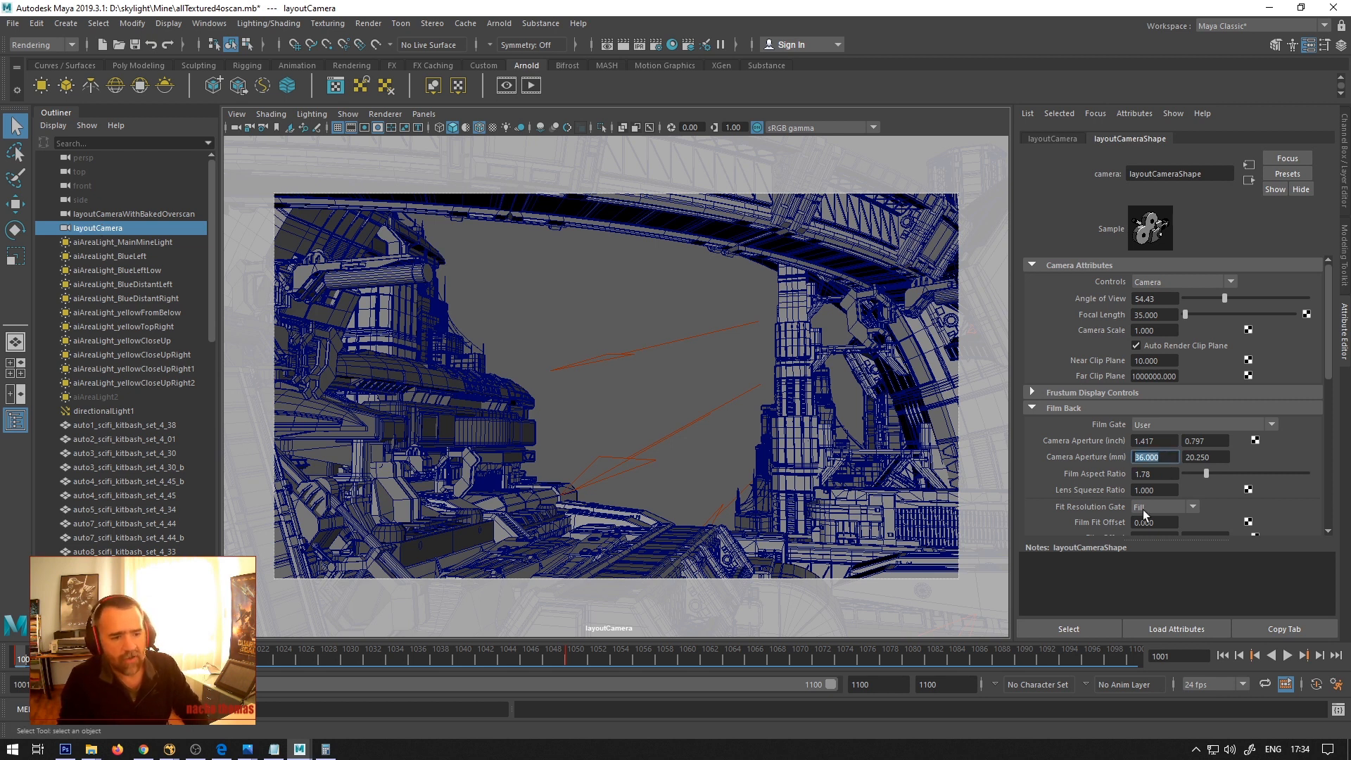
{"action": "left_click", "coordinate": [1215, 458]}
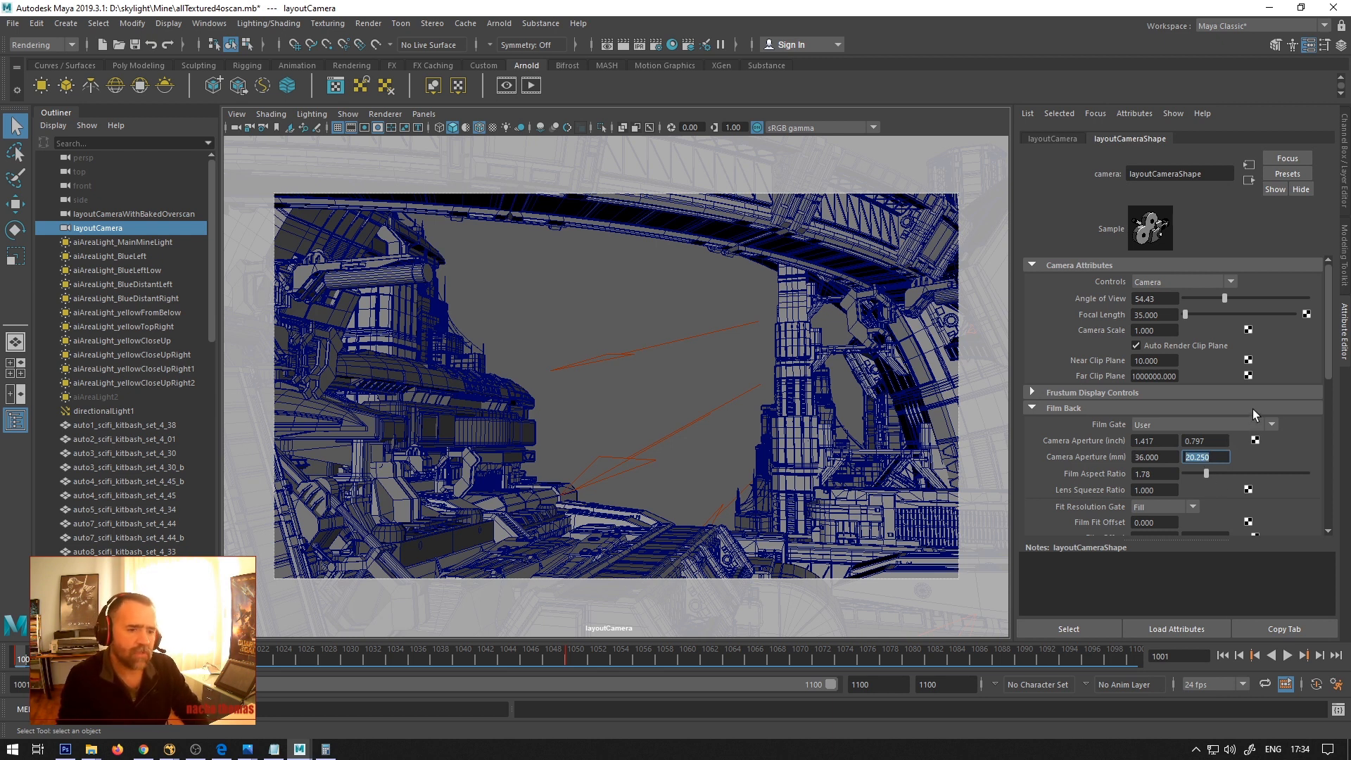
{"action": "left_click", "coordinate": [1172, 474]}
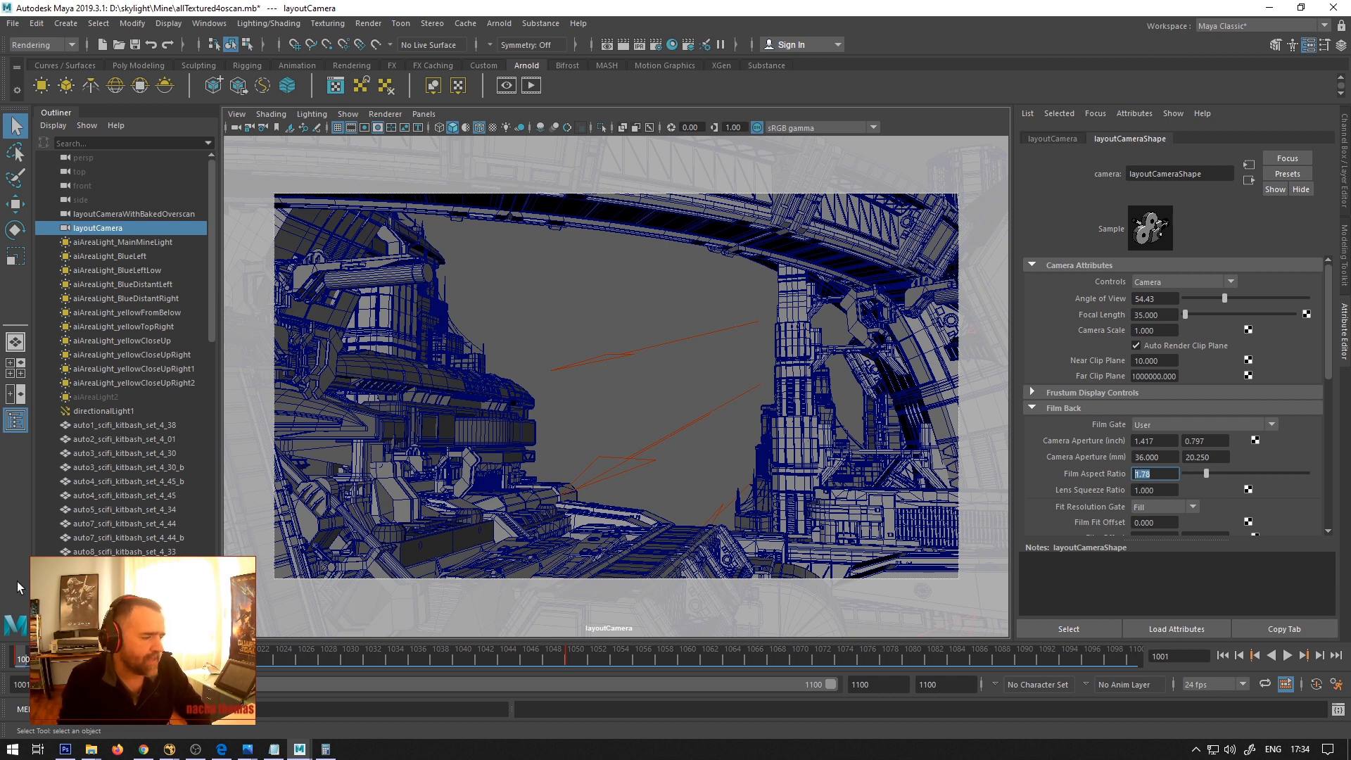
Switch to Photoshop and create an 800 x 600 pixel grayscale document with a white background, moving its window over the viewport.
{"action": "left_click", "coordinate": [66, 749]}
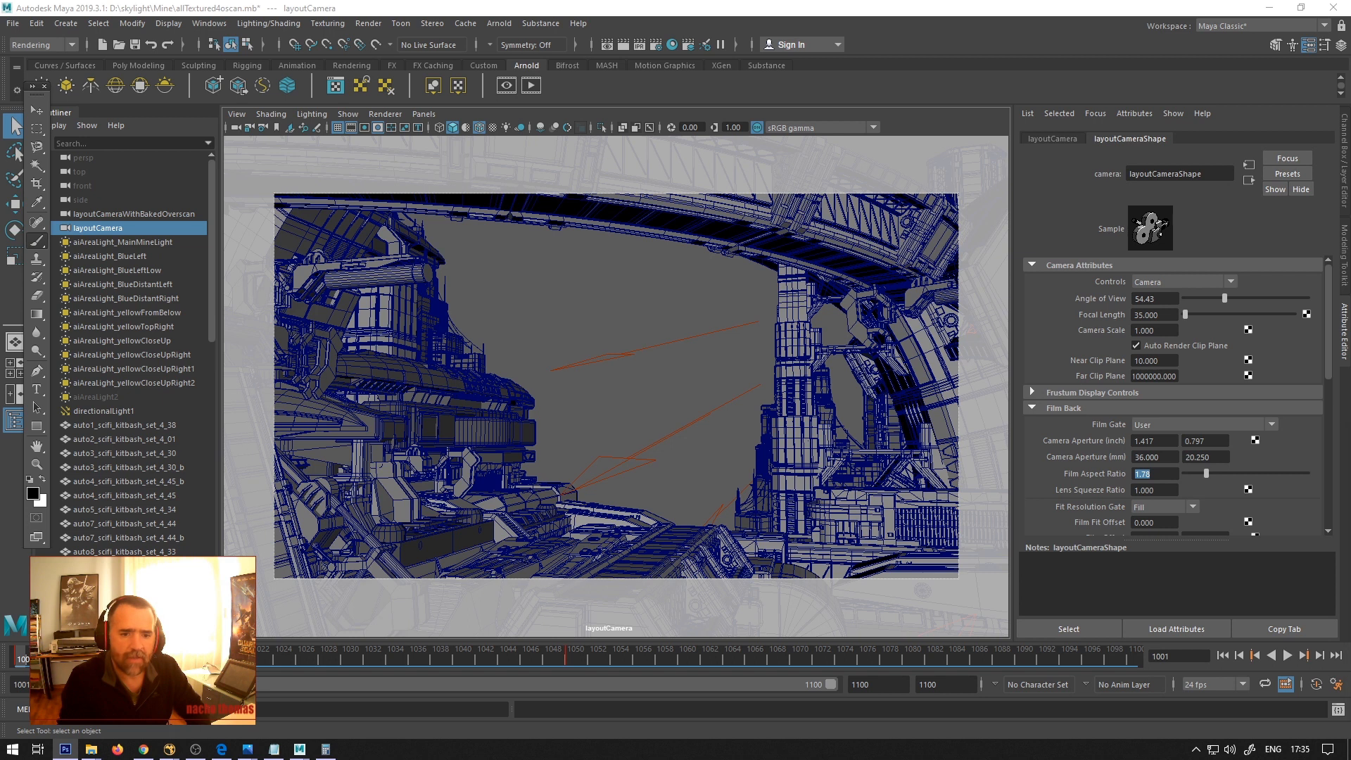
{"action": "key", "text": "ctrl+n"}
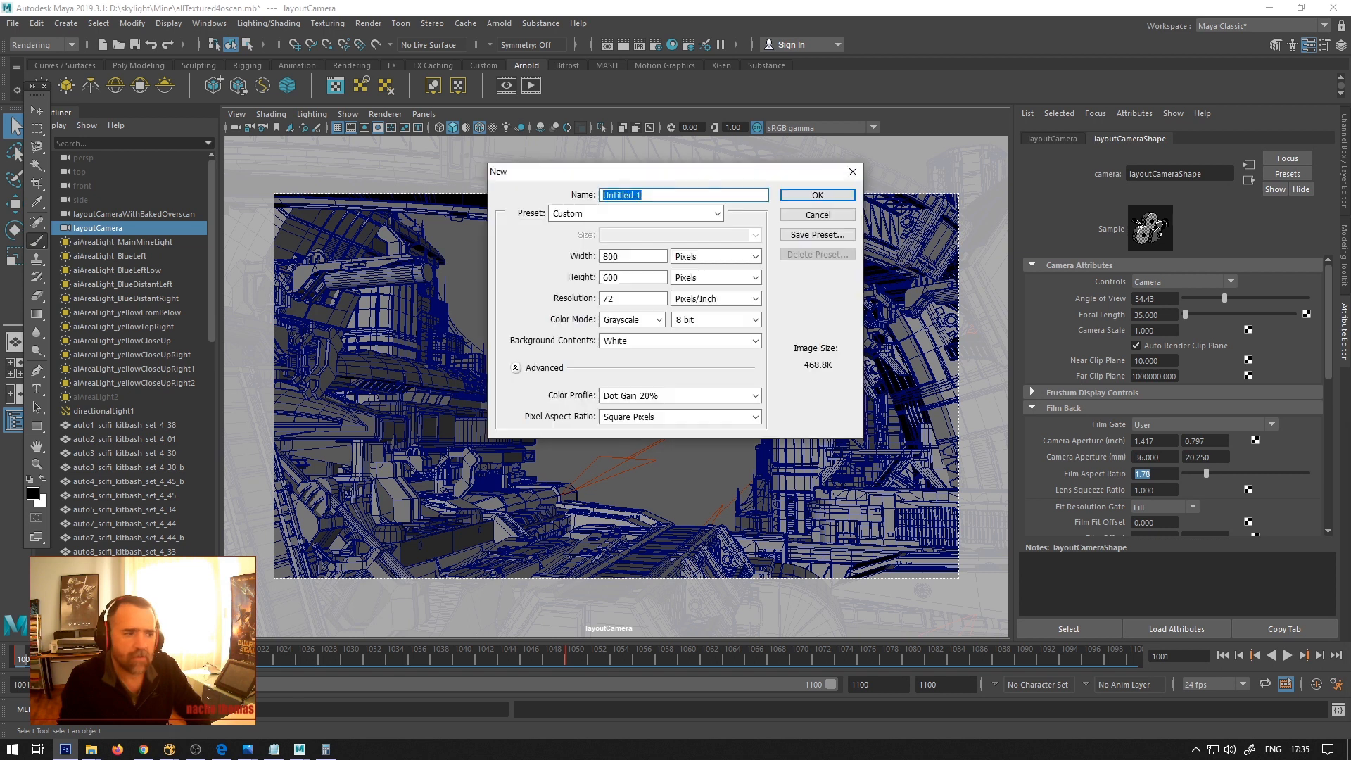
{"action": "left_click", "coordinate": [823, 195]}
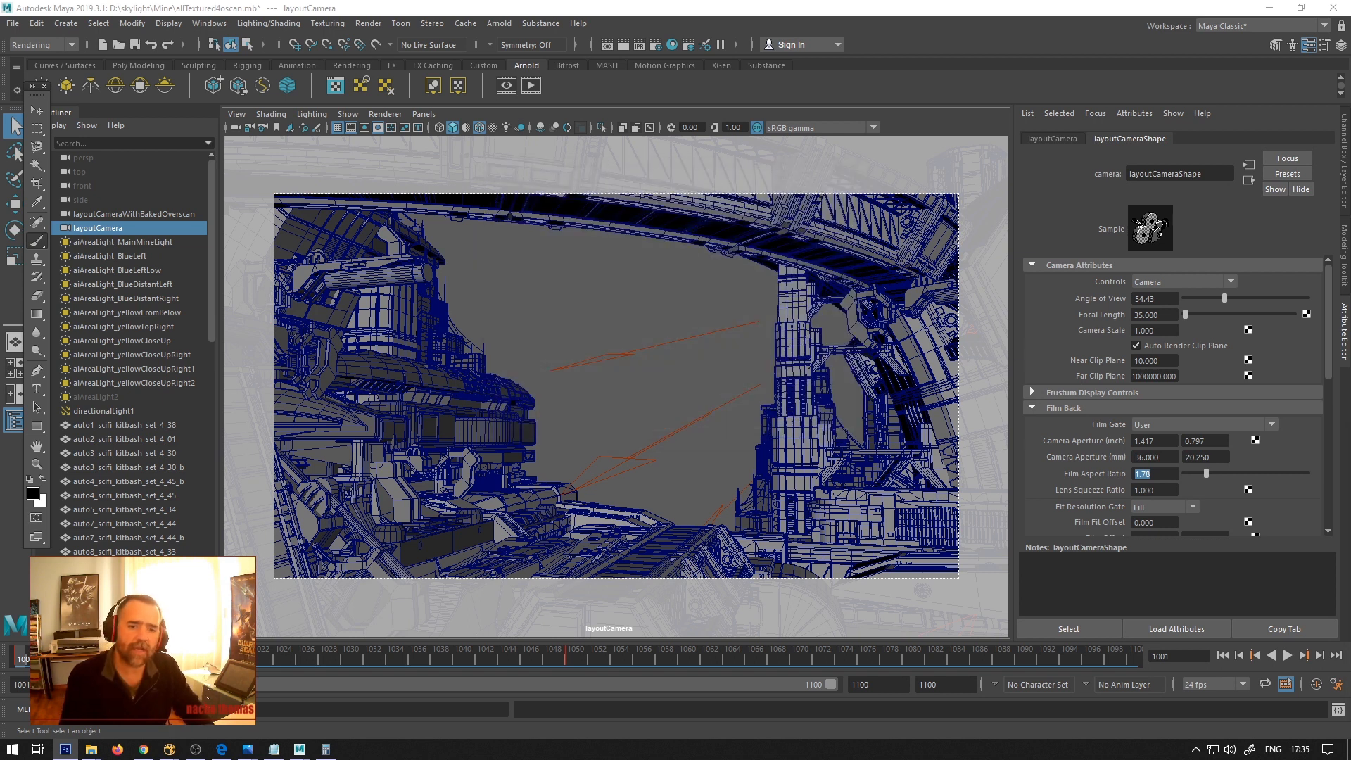
{"action": "left_click_drag", "start_coordinate": [637, 415], "coordinate": [391, 257]}
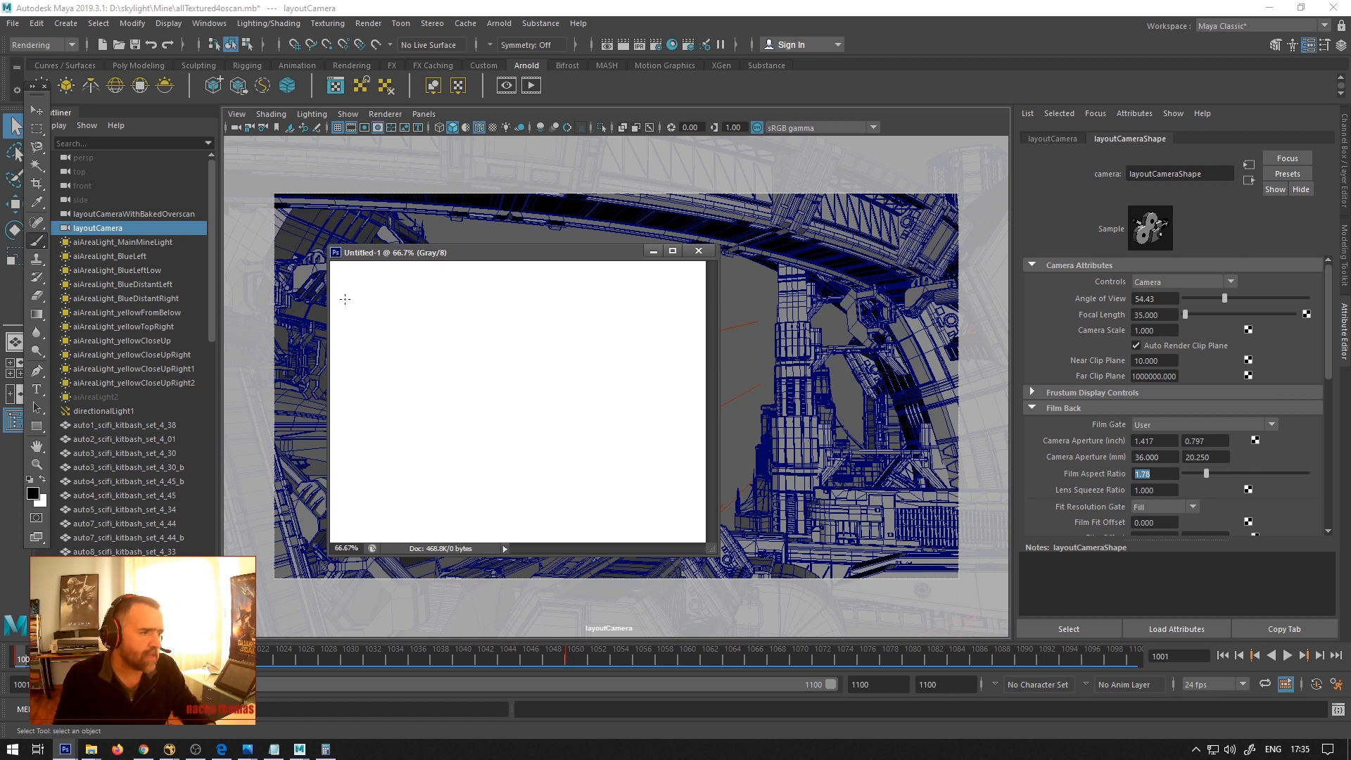
Handwrite 1920 x 1080 — 1.78 across the upper part of the blank canvas, with 36 and 20.25 beneath the two dimensions.
{"action": "mouse_move", "coordinate": [365, 286]}
{"action": "left_mouse_down"}
{"action": "mouse_move", "coordinate": [373, 307]}
{"action": "mouse_move", "coordinate": [389, 290]}
{"action": "mouse_move", "coordinate": [384, 305]}
{"action": "mouse_move", "coordinate": [459, 293]}
{"action": "left_mouse_up"}
{"action": "mouse_move", "coordinate": [453, 284]}
{"action": "left_mouse_down"}
{"action": "mouse_move", "coordinate": [445, 300]}
{"action": "mouse_move", "coordinate": [520, 285]}
{"action": "left_mouse_up"}
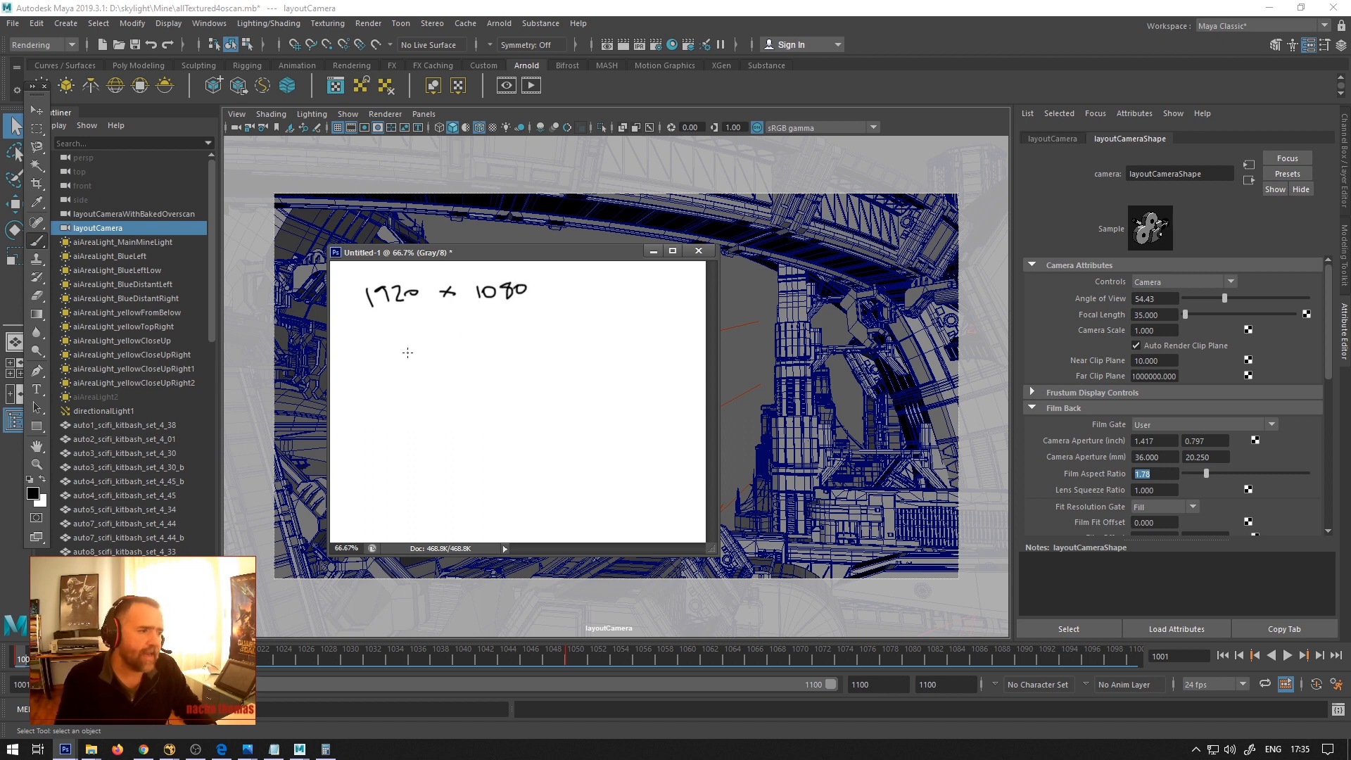
{"action": "mouse_move", "coordinate": [385, 310]}
{"action": "left_mouse_down"}
{"action": "mouse_move", "coordinate": [392, 332]}
{"action": "mouse_move", "coordinate": [485, 312]}
{"action": "mouse_move", "coordinate": [494, 329]}
{"action": "left_mouse_up"}
{"action": "mouse_move", "coordinate": [506, 314]}
{"action": "left_mouse_down"}
{"action": "mouse_move", "coordinate": [539, 310]}
{"action": "mouse_move", "coordinate": [542, 328]}
{"action": "left_mouse_up"}
{"action": "left_click", "coordinate": [523, 324]}
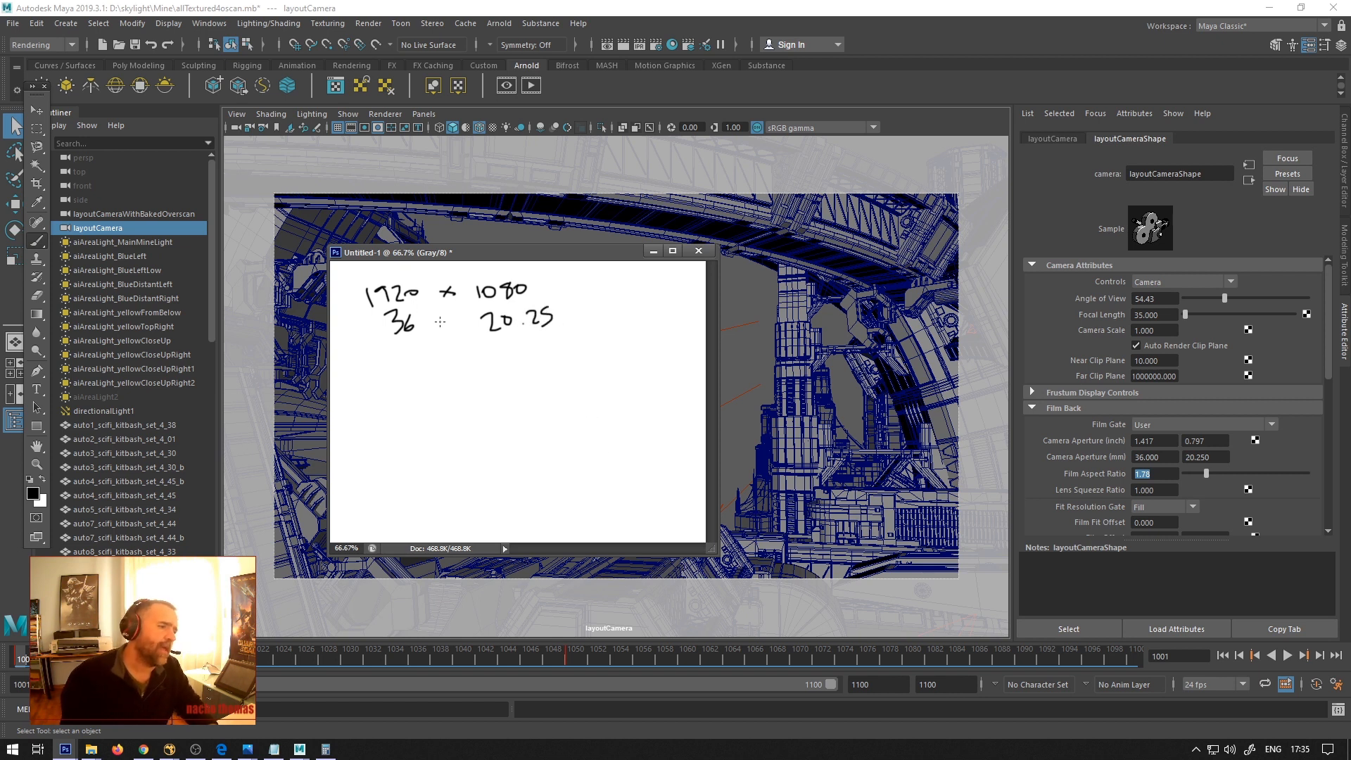
{"action": "left_click_drag", "start_coordinate": [551, 284], "coordinate": [587, 277]}
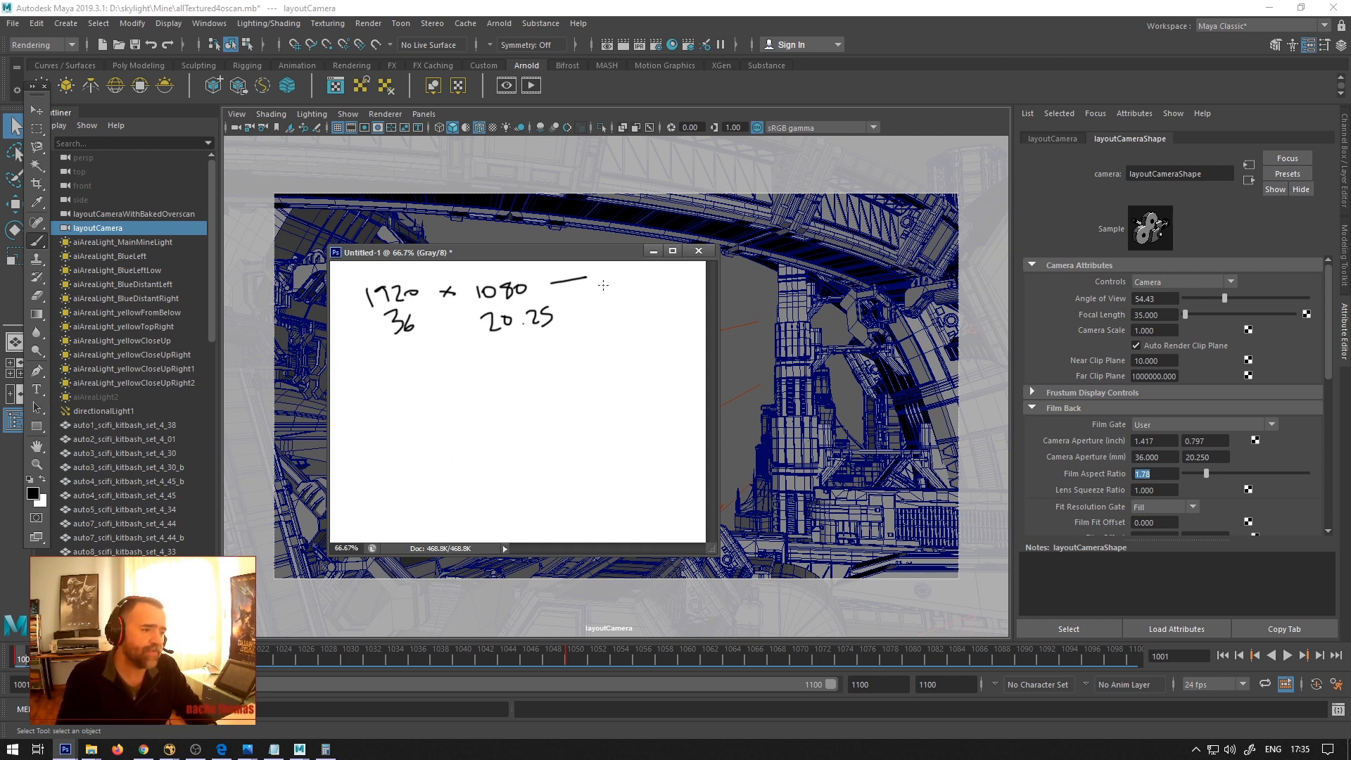
{"action": "mouse_move", "coordinate": [610, 268]}
{"action": "left_mouse_down"}
{"action": "mouse_move", "coordinate": [609, 289]}
{"action": "mouse_move", "coordinate": [653, 270]}
{"action": "left_mouse_up"}
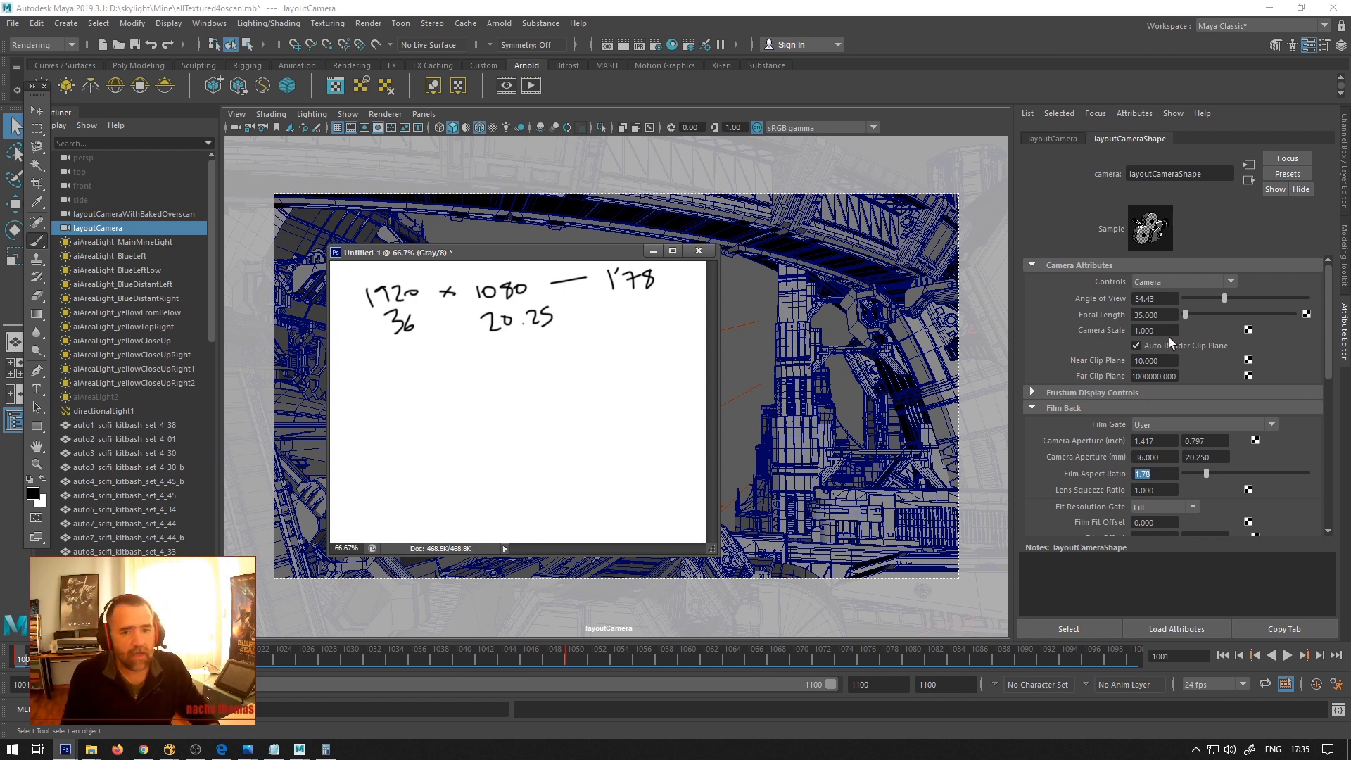
Switch to Maya, open the Render Settings and enter 100px as the Arnold system overscan.
{"action": "left_click", "coordinate": [1169, 314]}
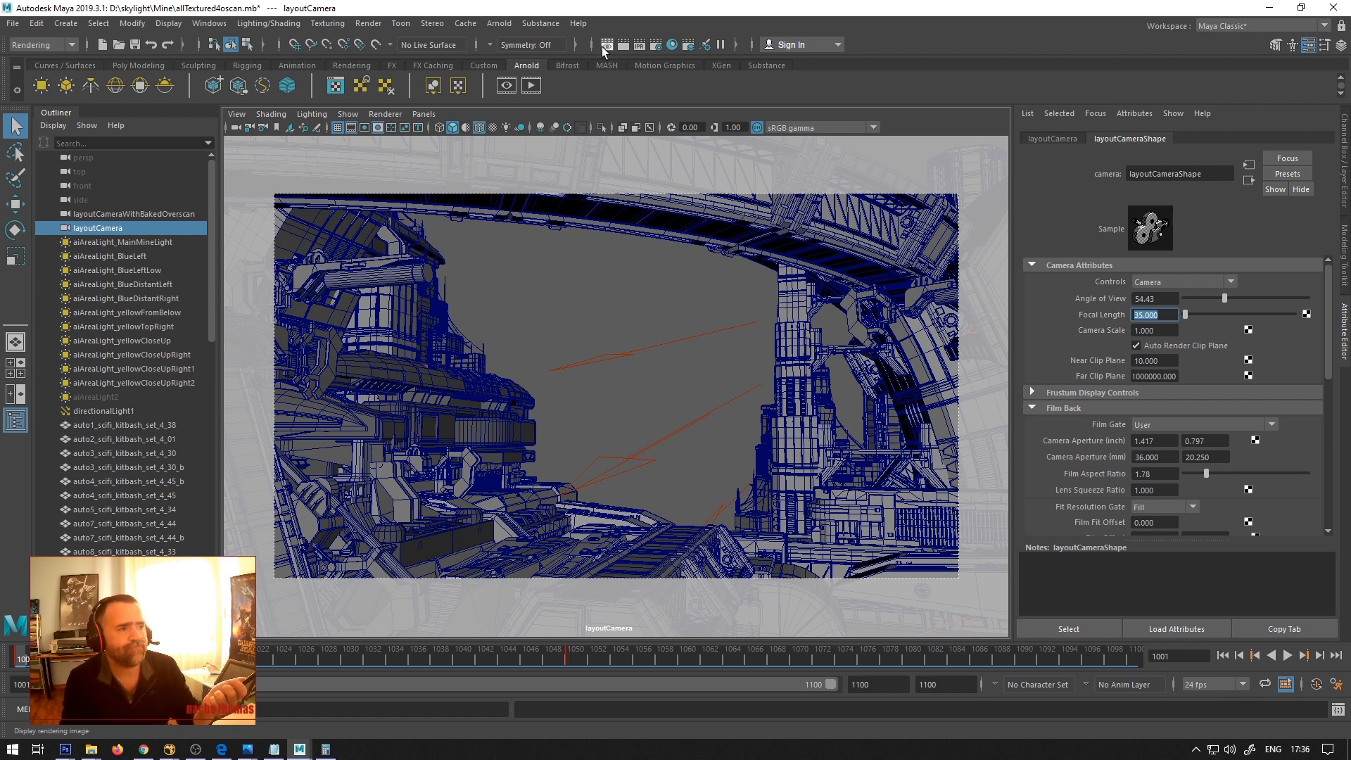
{"action": "left_click", "coordinate": [368, 23]}
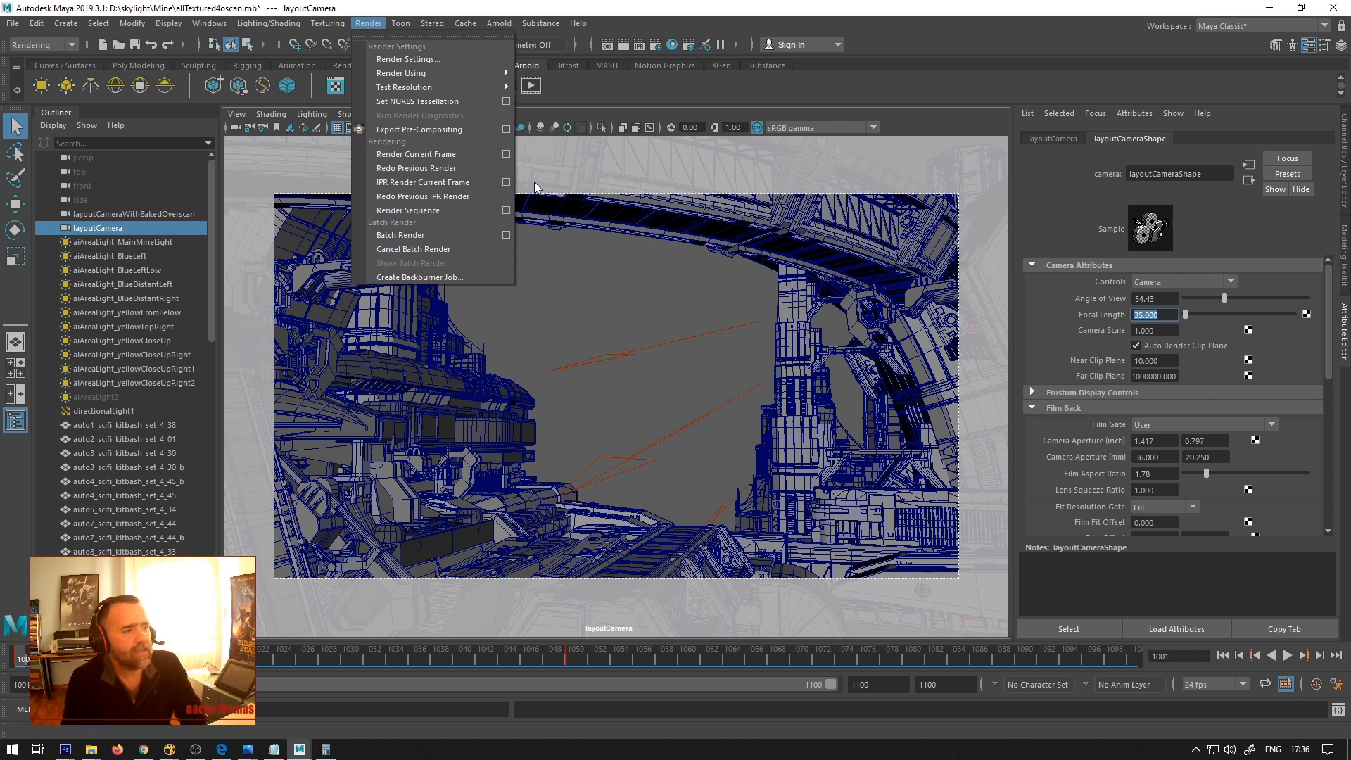
{"action": "left_click", "coordinate": [660, 99]}
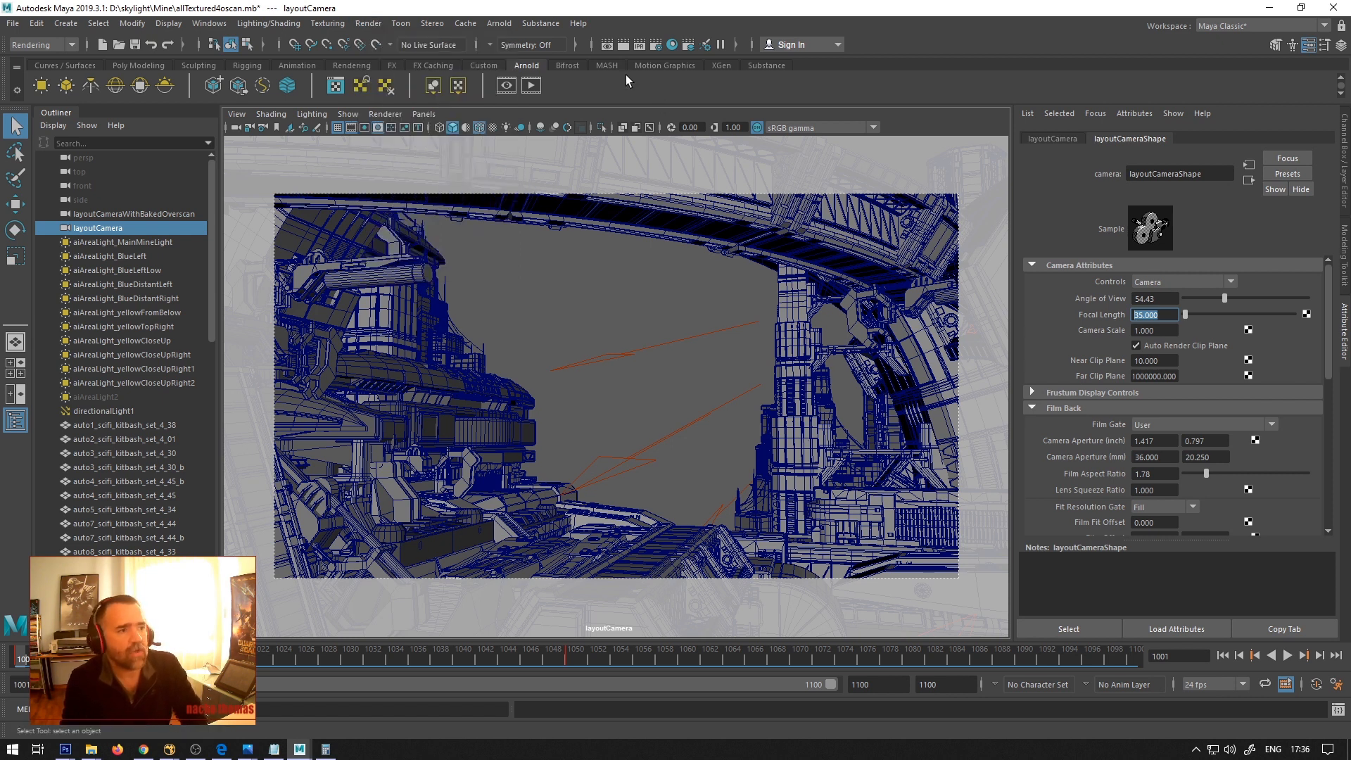
{"action": "left_click", "coordinate": [654, 45]}
{"action": "left_click", "coordinate": [981, 463]}
{"action": "type", "text": "100px"}
{"action": "key", "text": "Return"}
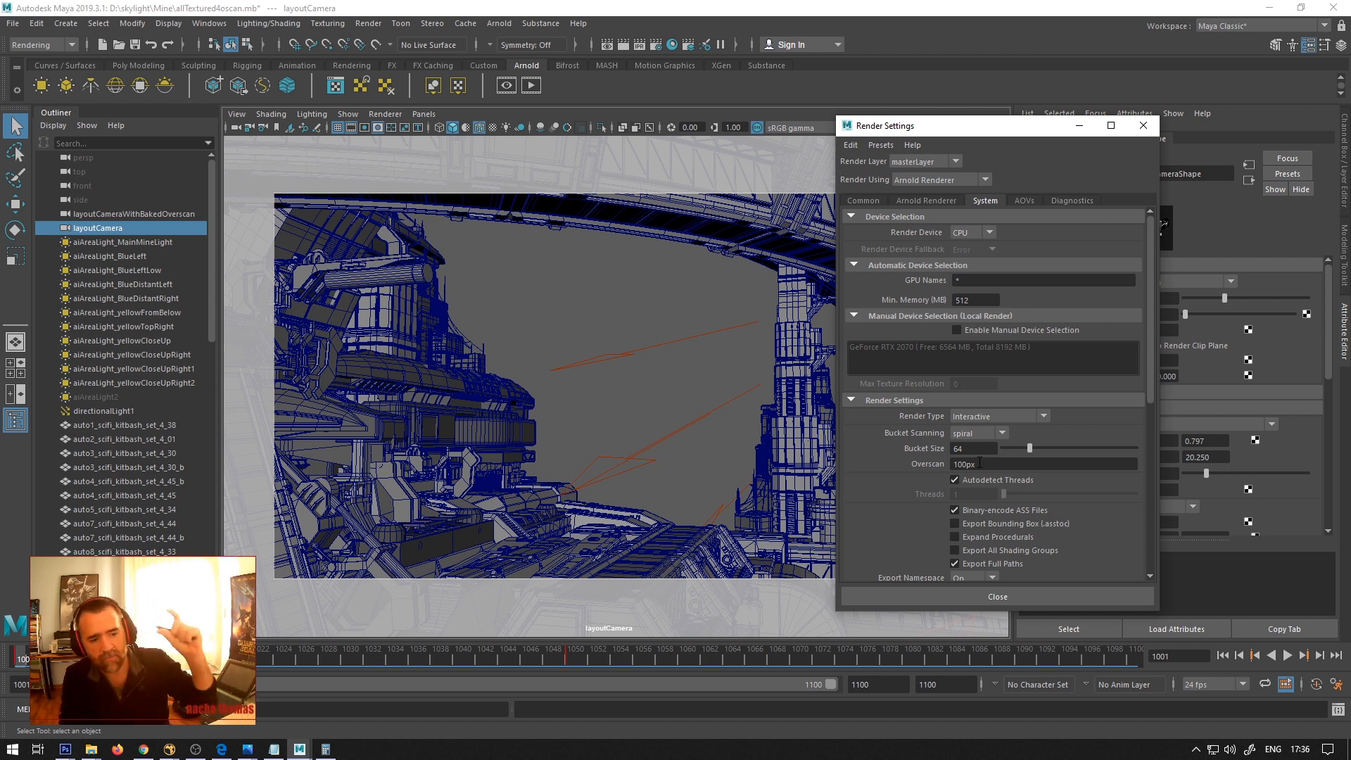
Clear the overscan value in the Arnold system render settings.
{"action": "left_click", "coordinate": [979, 463]}
{"action": "double_click", "coordinate": [979, 463]}
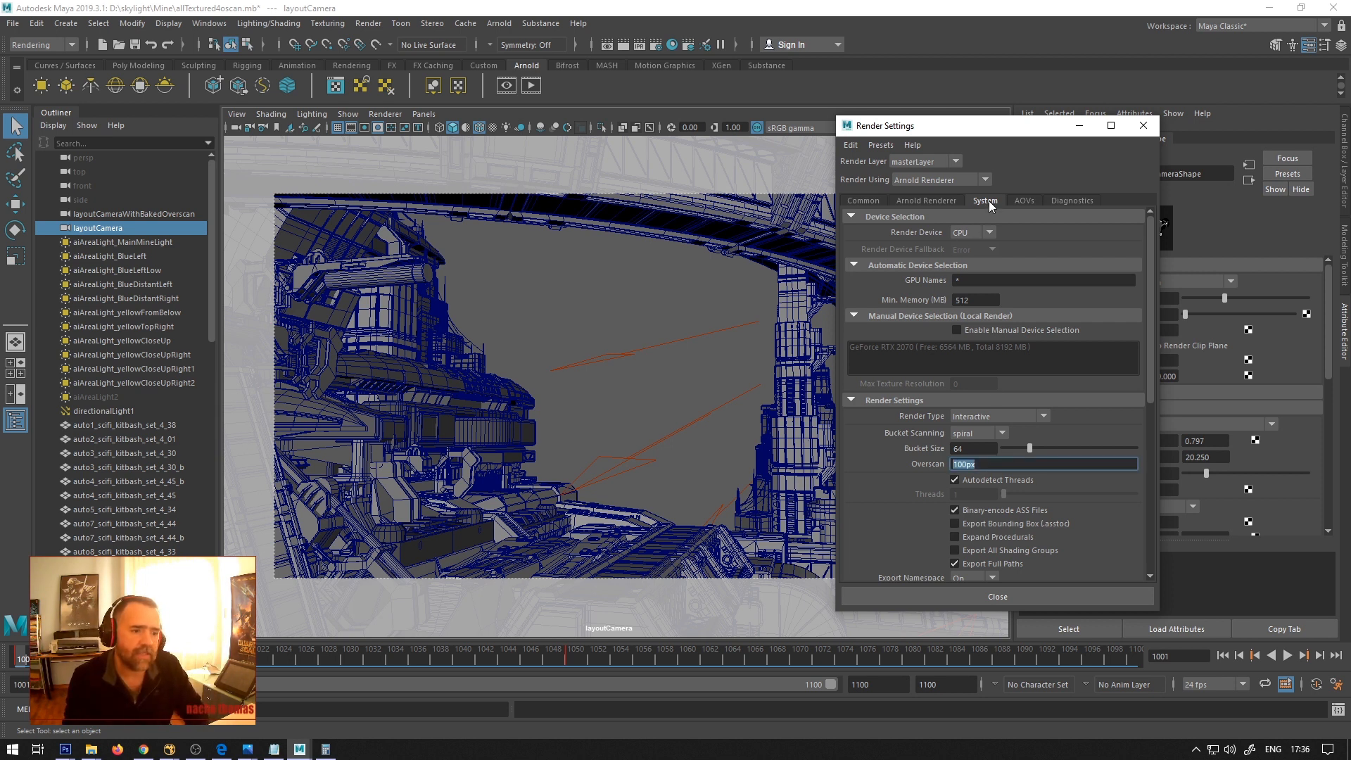
{"action": "key", "text": "BackSpace"}
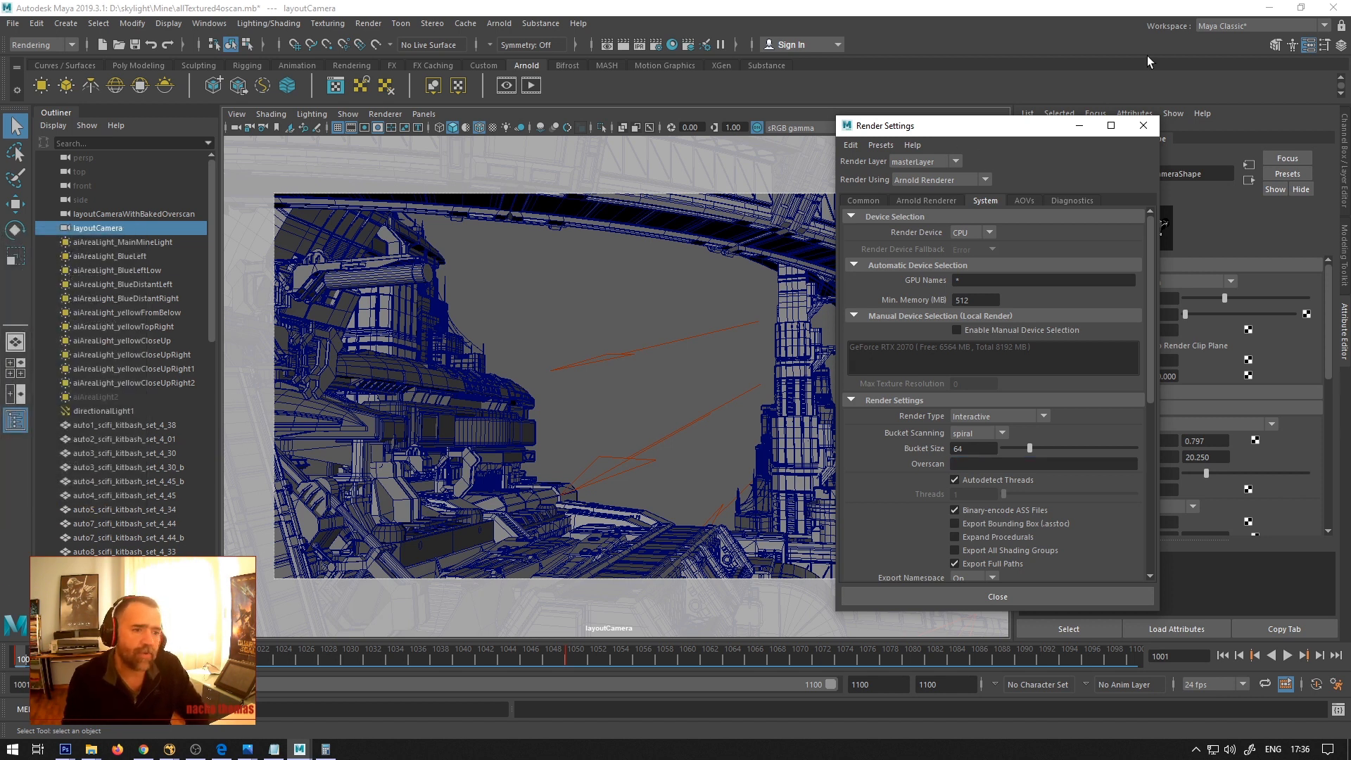
{"action": "left_click", "coordinate": [965, 463]}
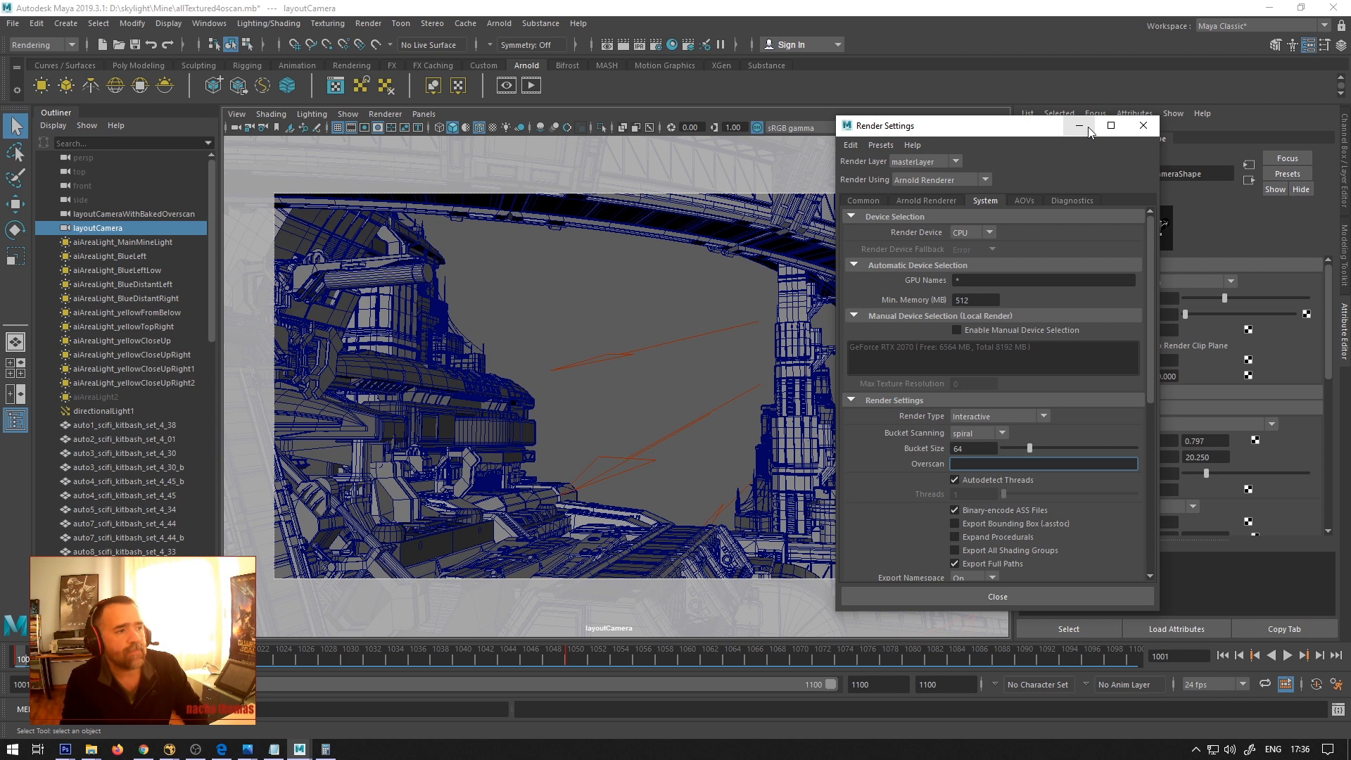
{"action": "left_click", "coordinate": [501, 24]}
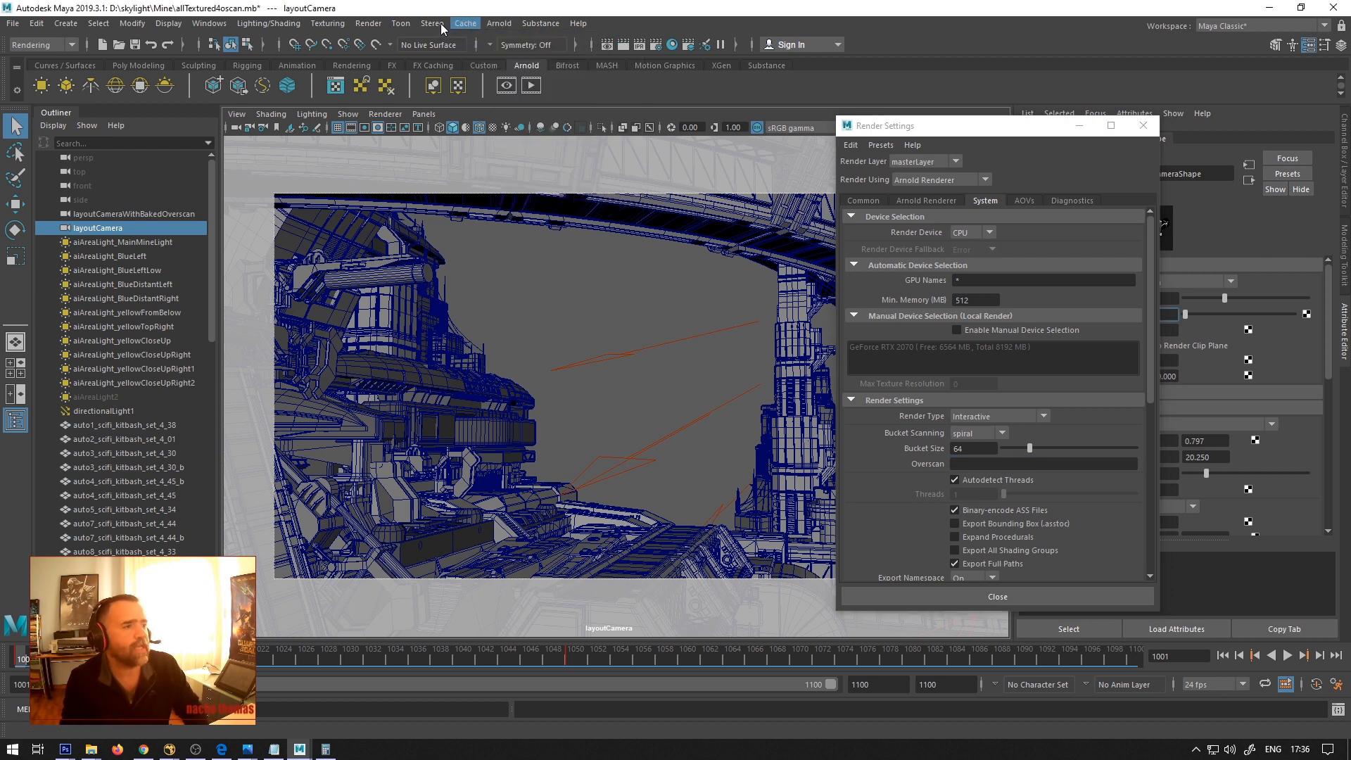
{"action": "mouse_move", "coordinate": [510, 27]}
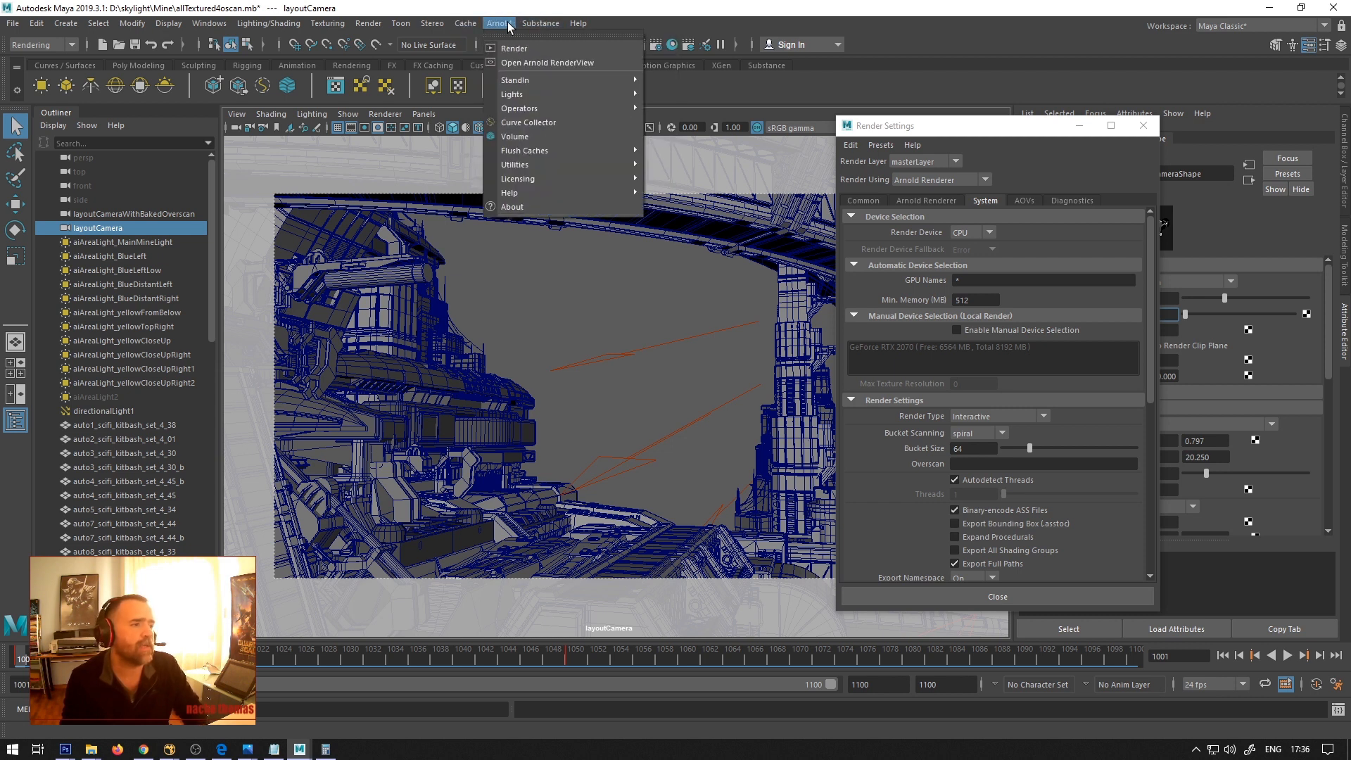
{"action": "left_click", "coordinate": [368, 24]}
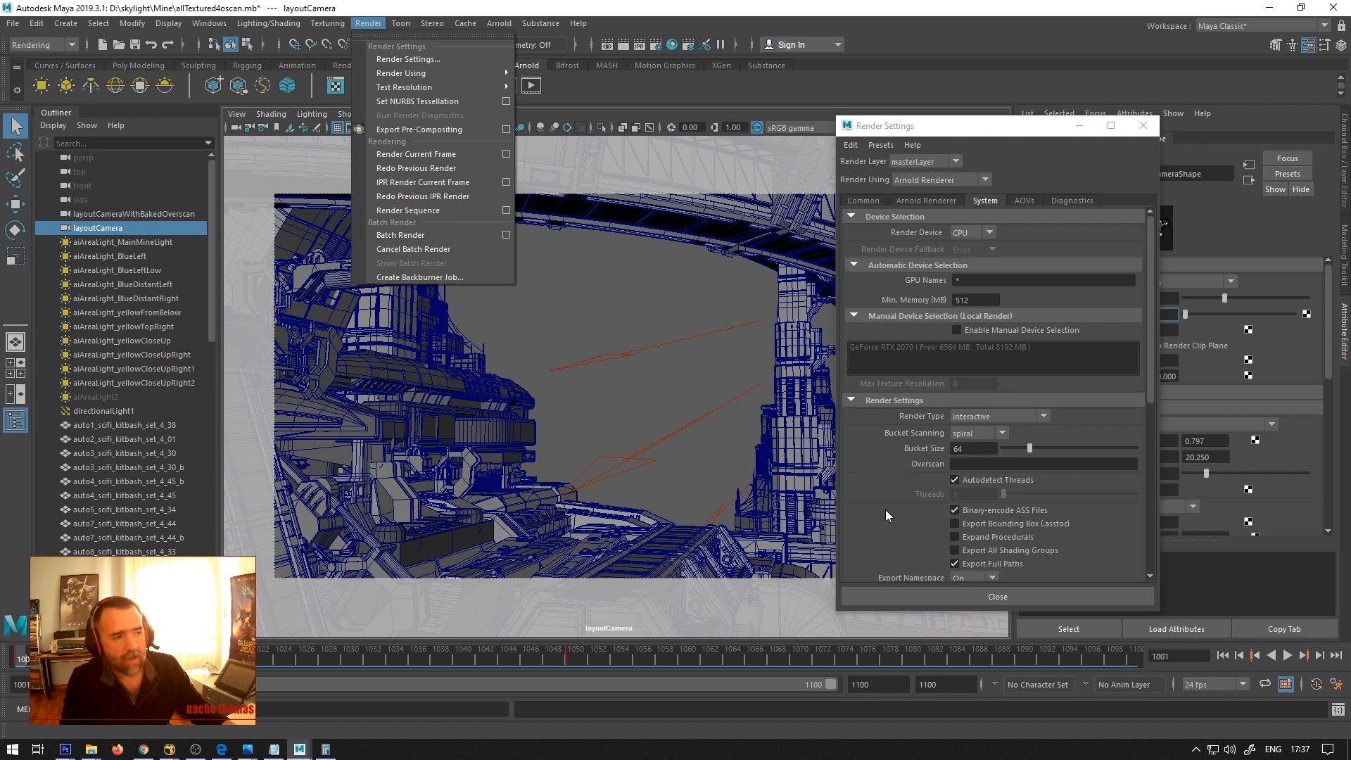
{"action": "left_click", "coordinate": [970, 464]}
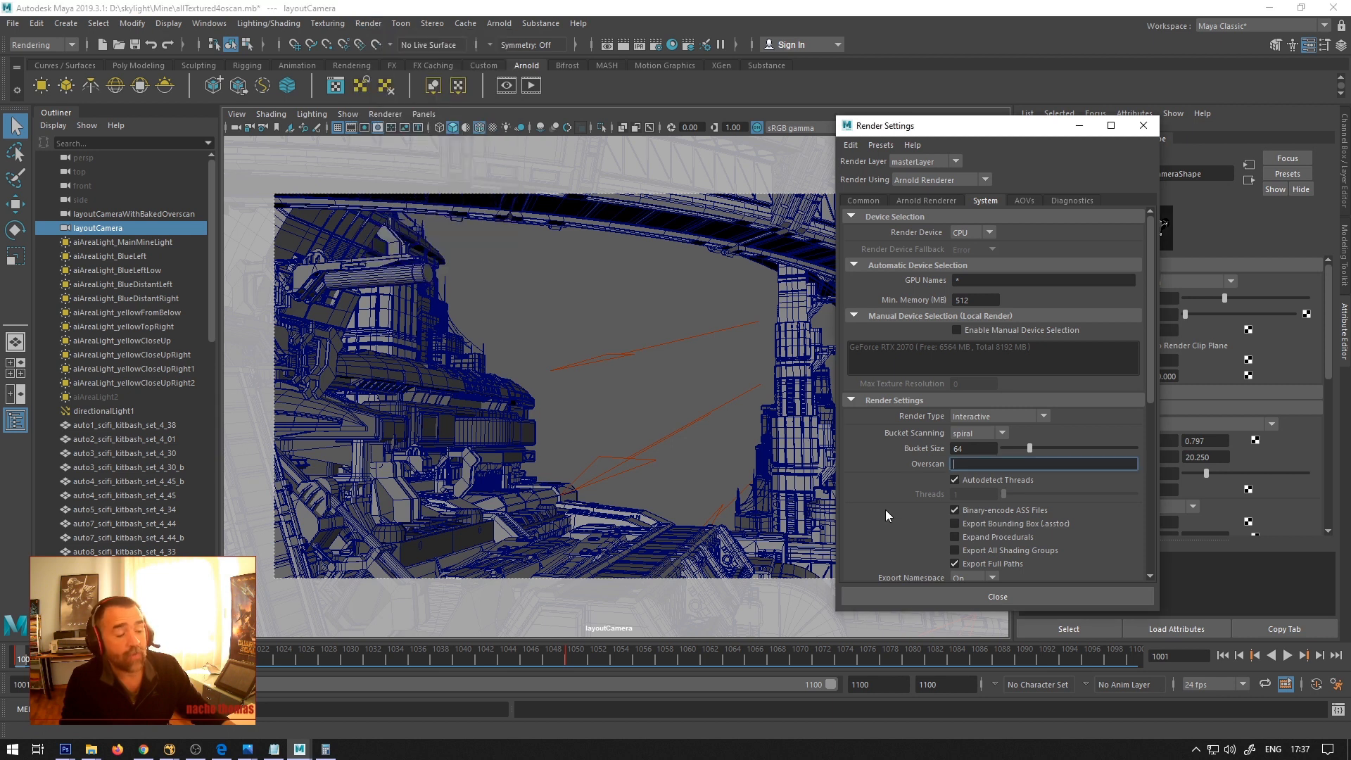
{"action": "left_click", "coordinate": [1079, 126]}
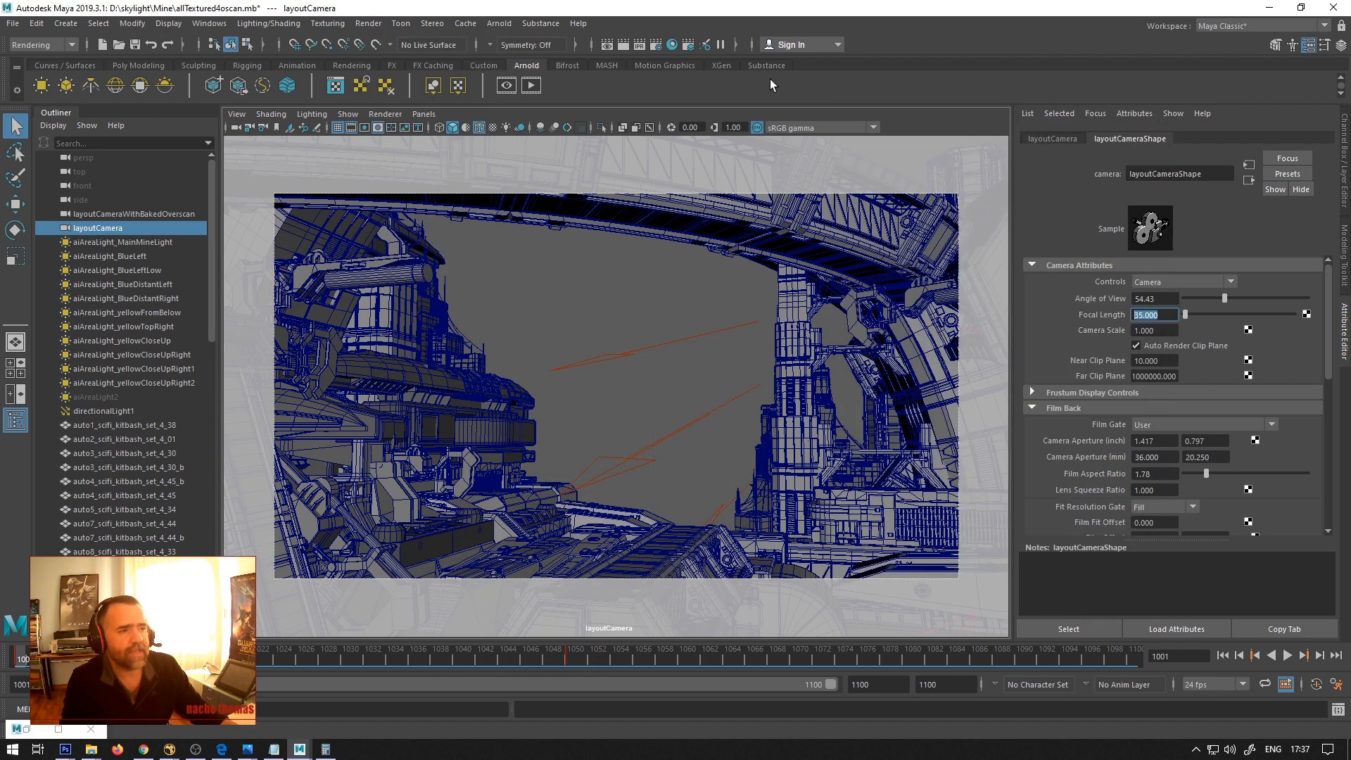
Reopen the Render Settings and check the width and height under the common image size settings.
{"action": "left_click", "coordinate": [639, 45]}
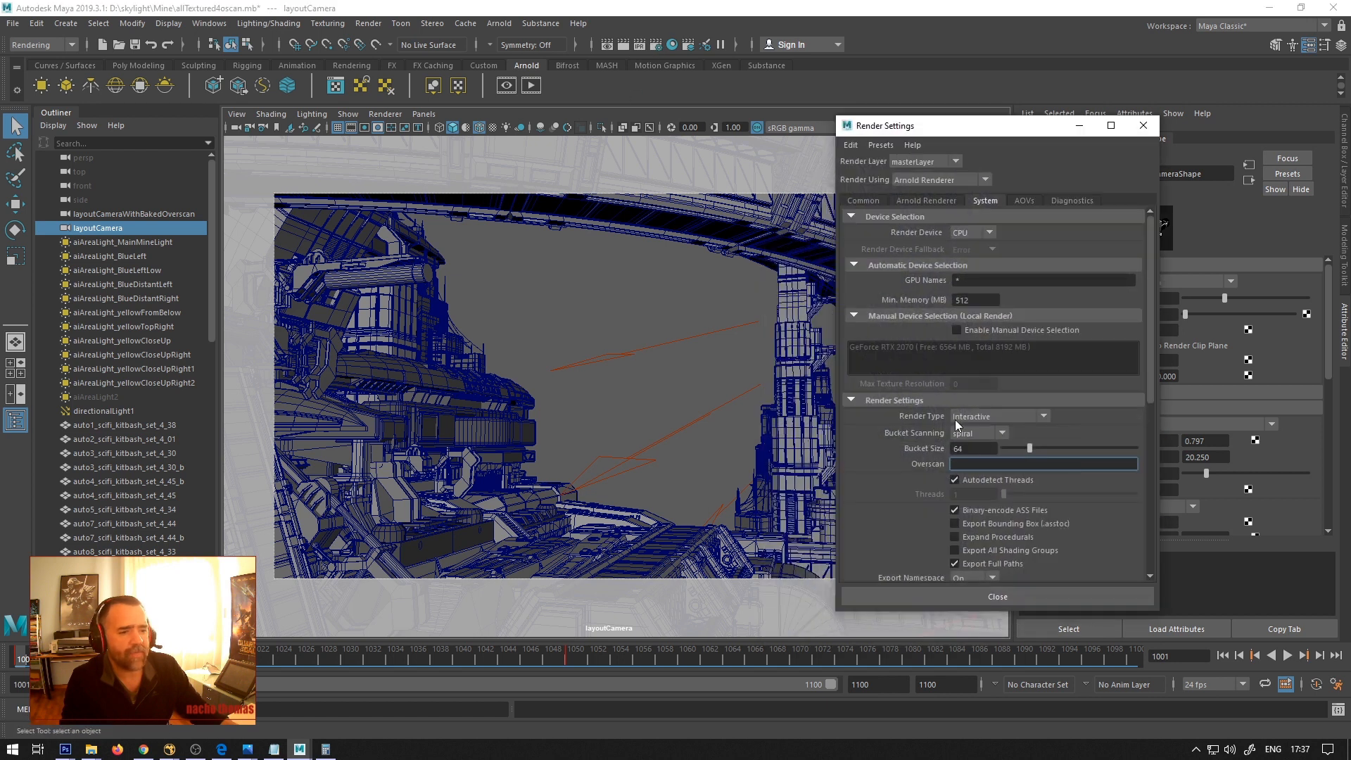
{"action": "left_click", "coordinate": [865, 201]}
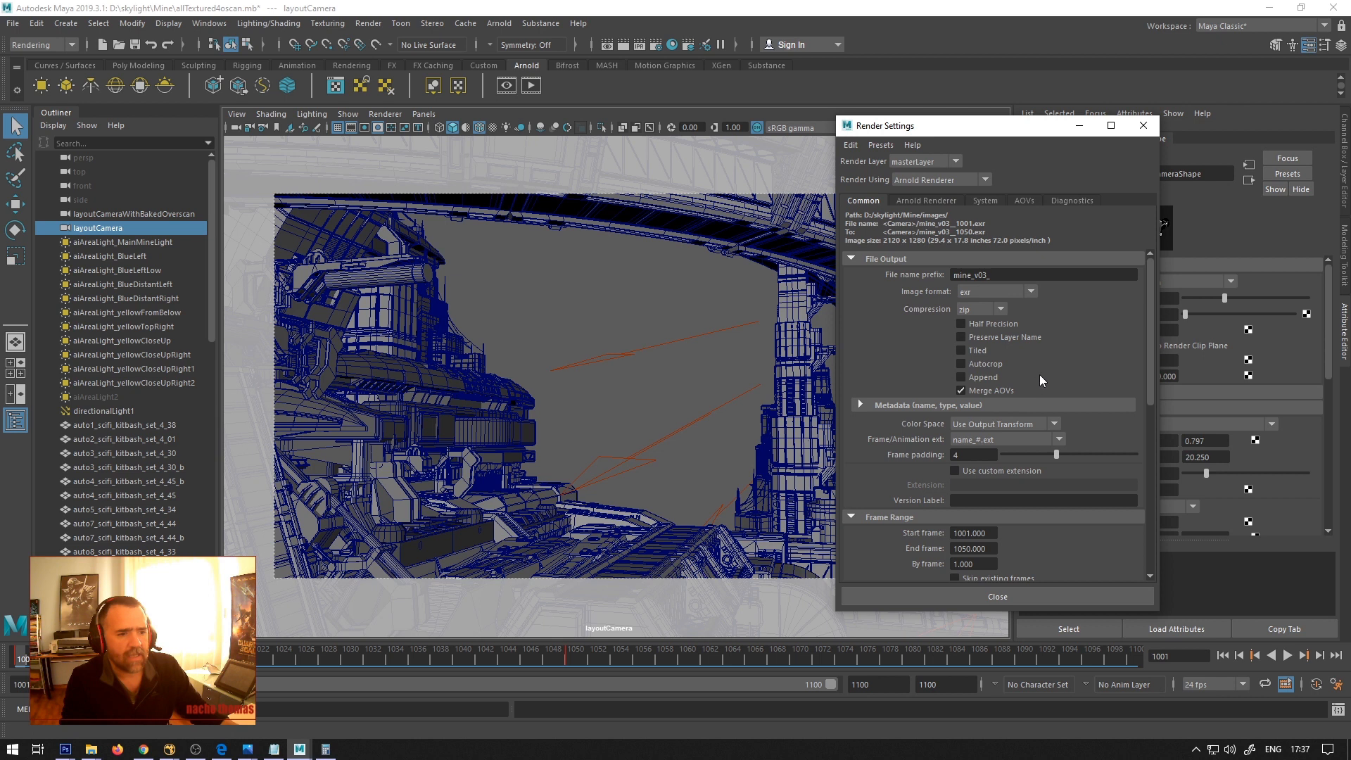
{"action": "scroll", "coordinate": [1040, 374], "scroll_direction": "down", "scroll_amount": 5}
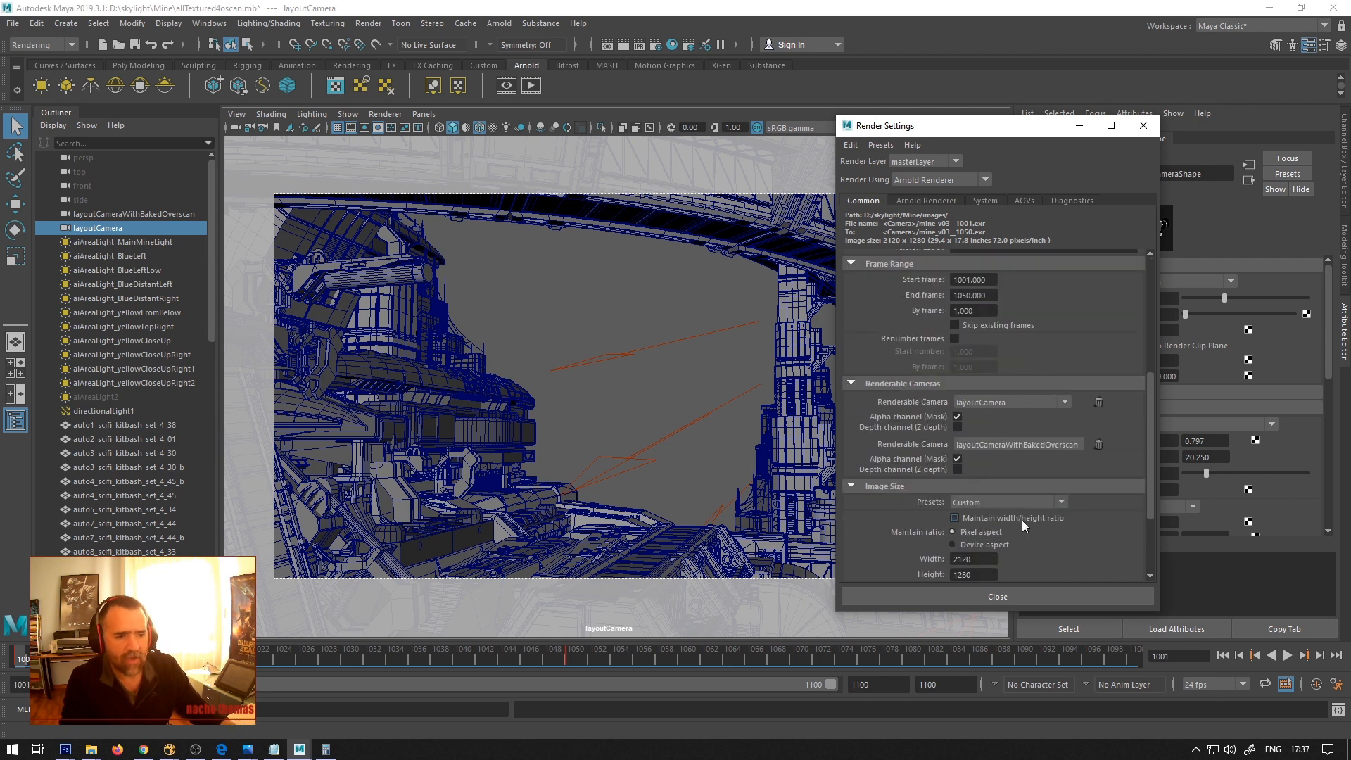
{"action": "scroll", "coordinate": [986, 535], "scroll_direction": "down", "scroll_amount": 4}
{"action": "double_click", "coordinate": [961, 442]}
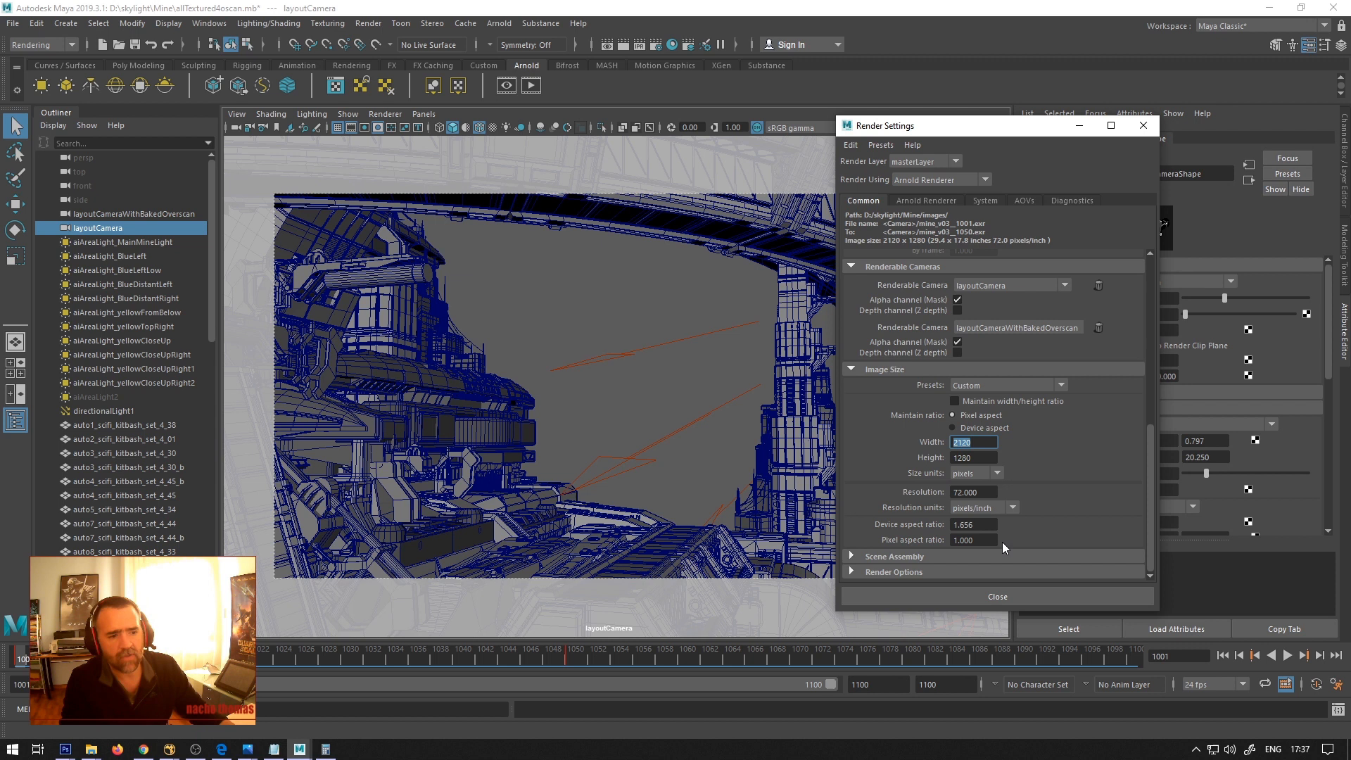
{"action": "left_click", "coordinate": [981, 458]}
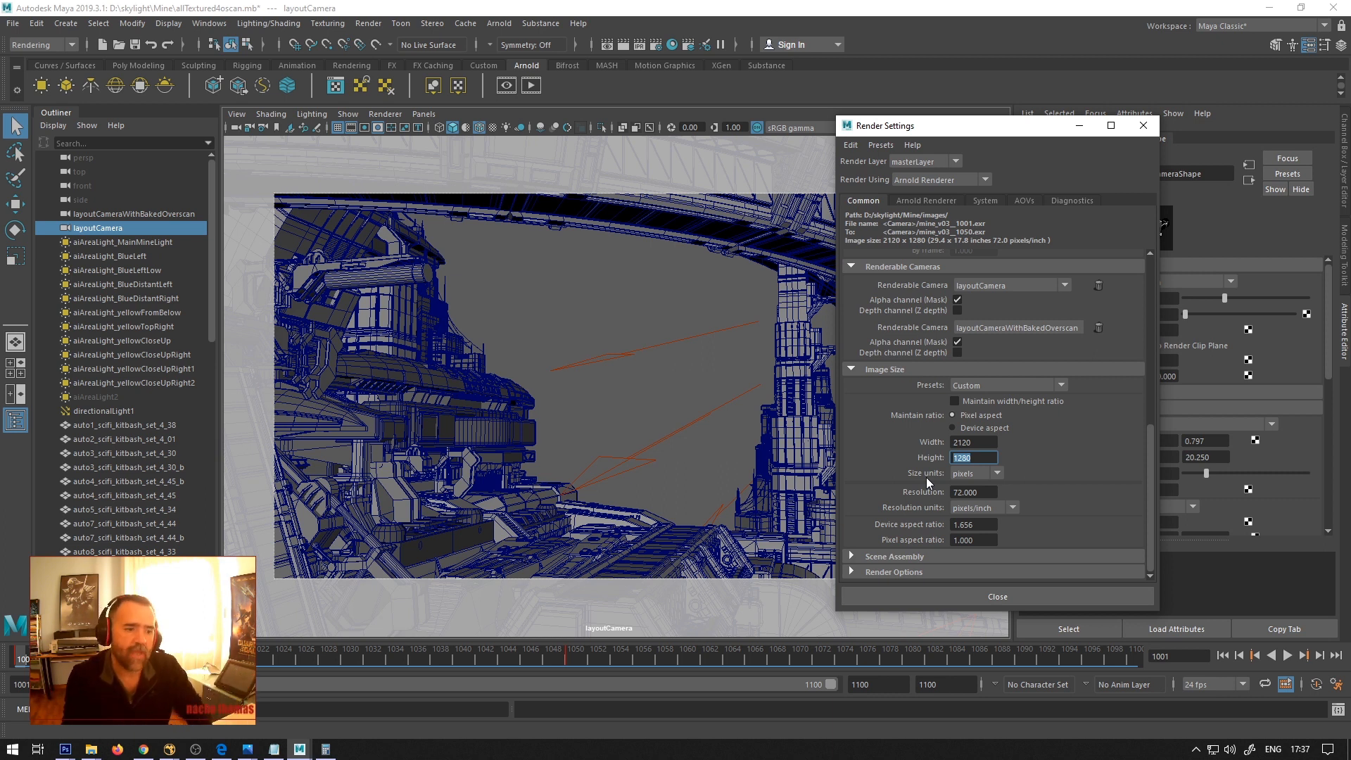
{"action": "double_click", "coordinate": [980, 443]}
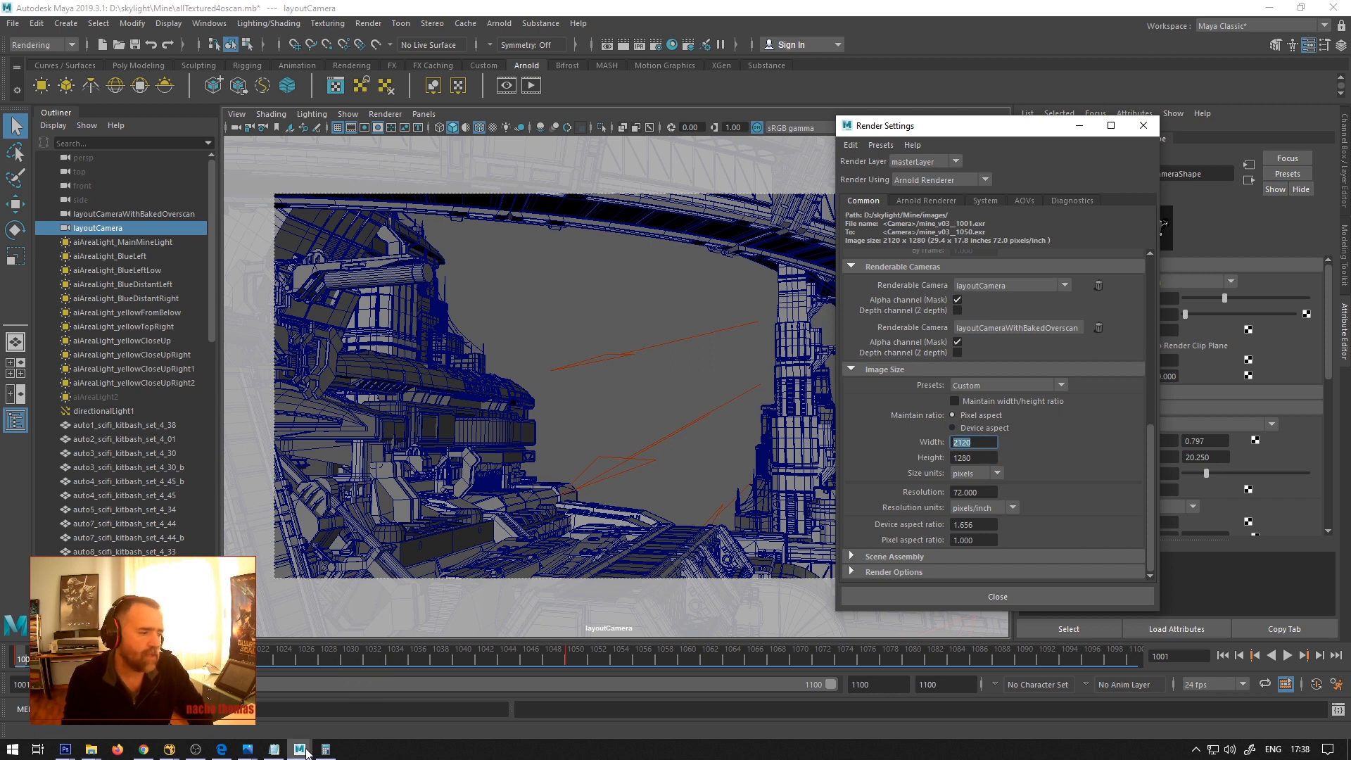
Switch to the cardPlacer_intro.nk script in Nuke, open the Reformat1 and Read2 properties, and show Read2 in the viewer.
{"action": "mouse_move", "coordinate": [170, 749]}
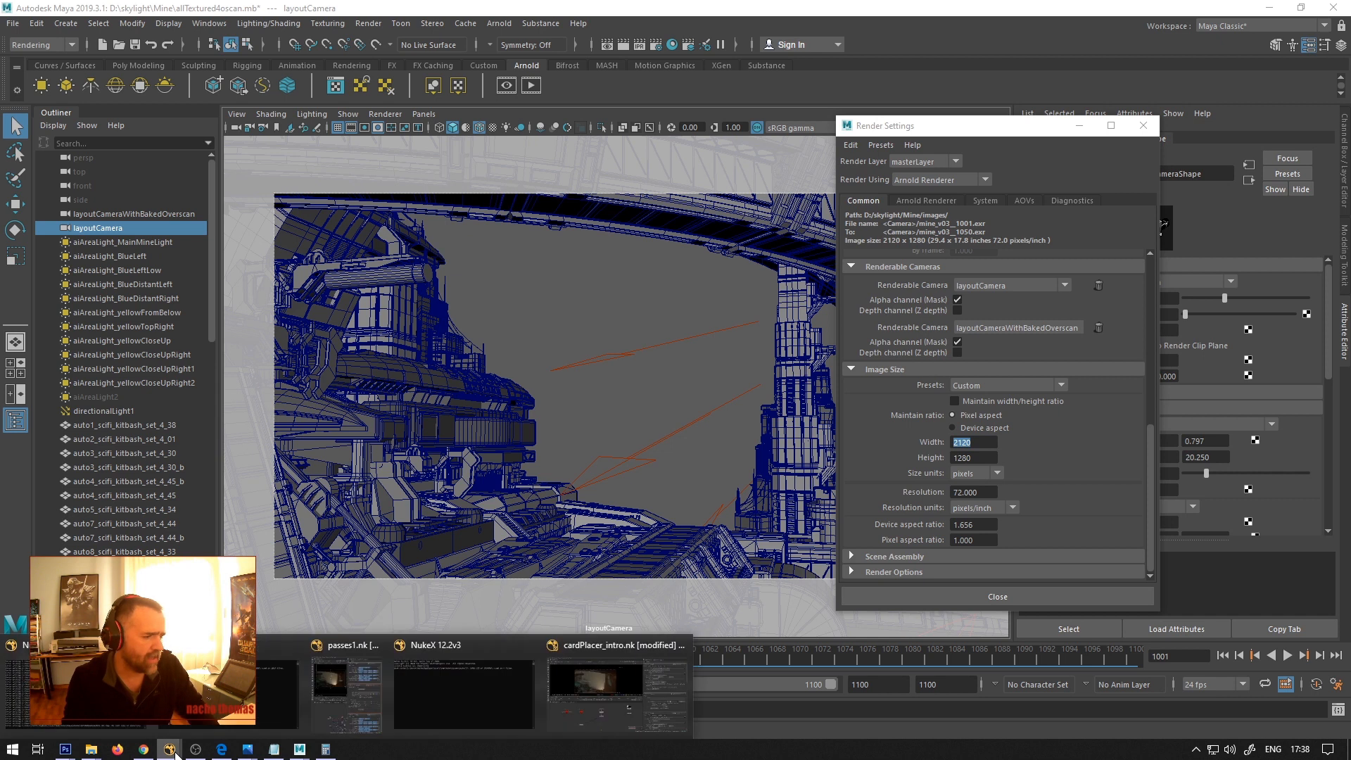
{"action": "left_click", "coordinate": [591, 696]}
{"action": "scroll", "coordinate": [527, 590], "scroll_direction": "up", "scroll_amount": 3}
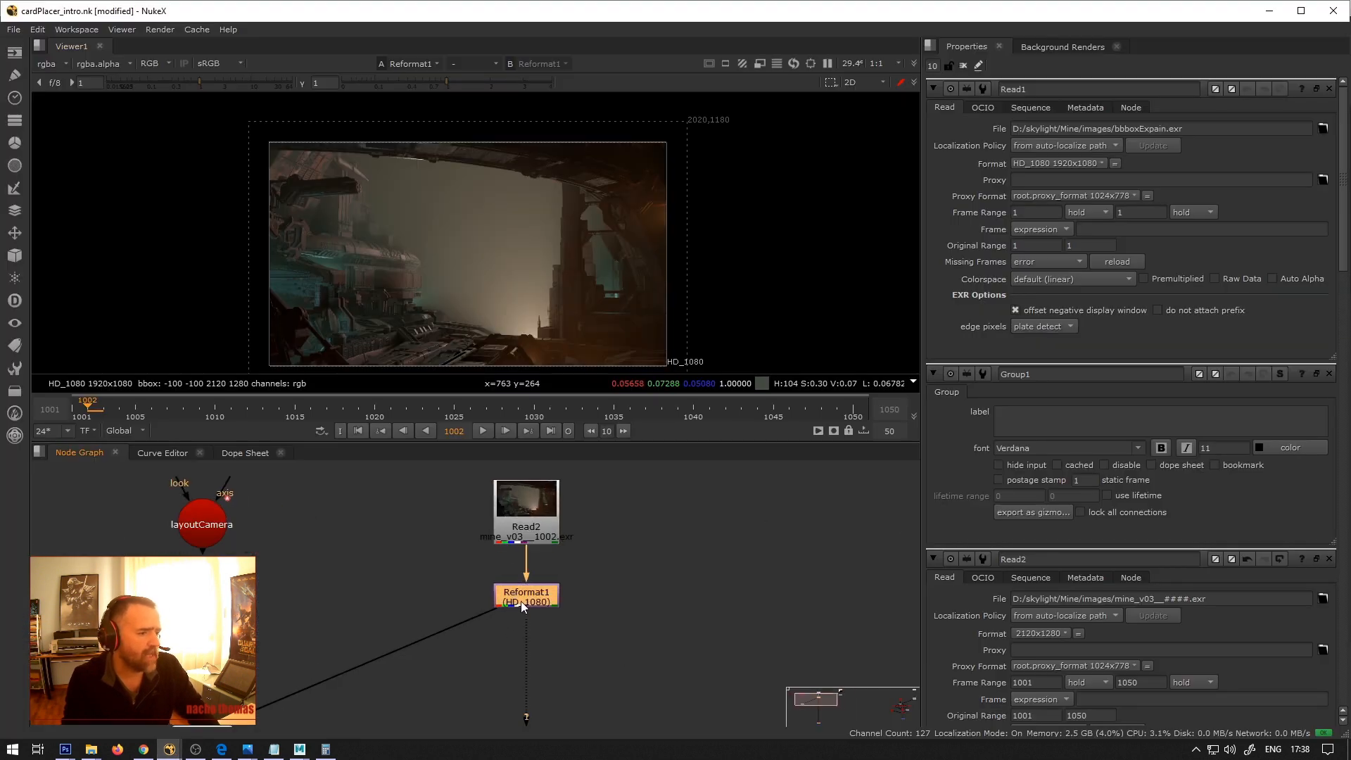
{"action": "double_click", "coordinate": [524, 598]}
{"action": "double_click", "coordinate": [527, 528]}
{"action": "key", "text": "1"}
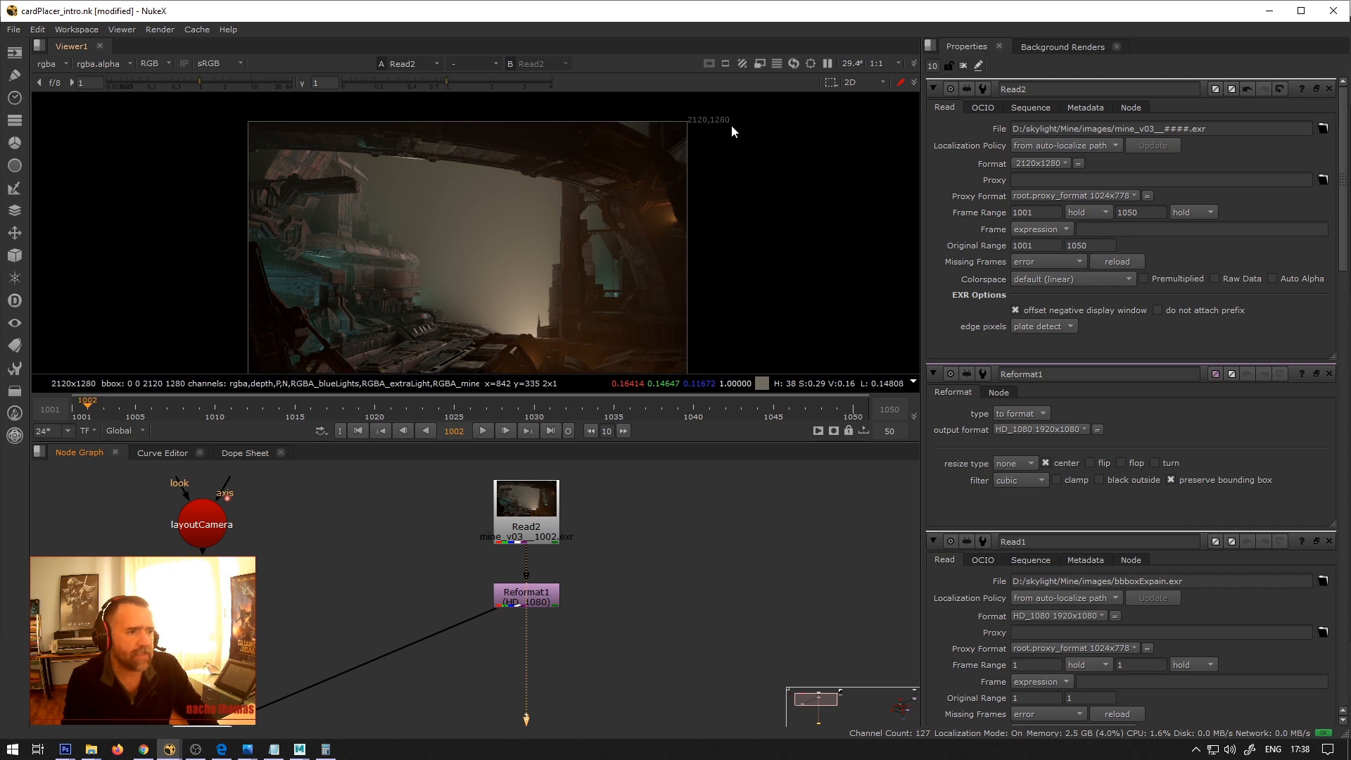
Show the Reformat1 node in the viewer with its whole bounding box in view.
{"action": "scroll", "coordinate": [681, 161], "scroll_direction": "down", "scroll_amount": 1}
{"action": "left_click", "coordinate": [524, 601]}
{"action": "double_click", "coordinate": [522, 596]}
{"action": "key", "text": "1"}
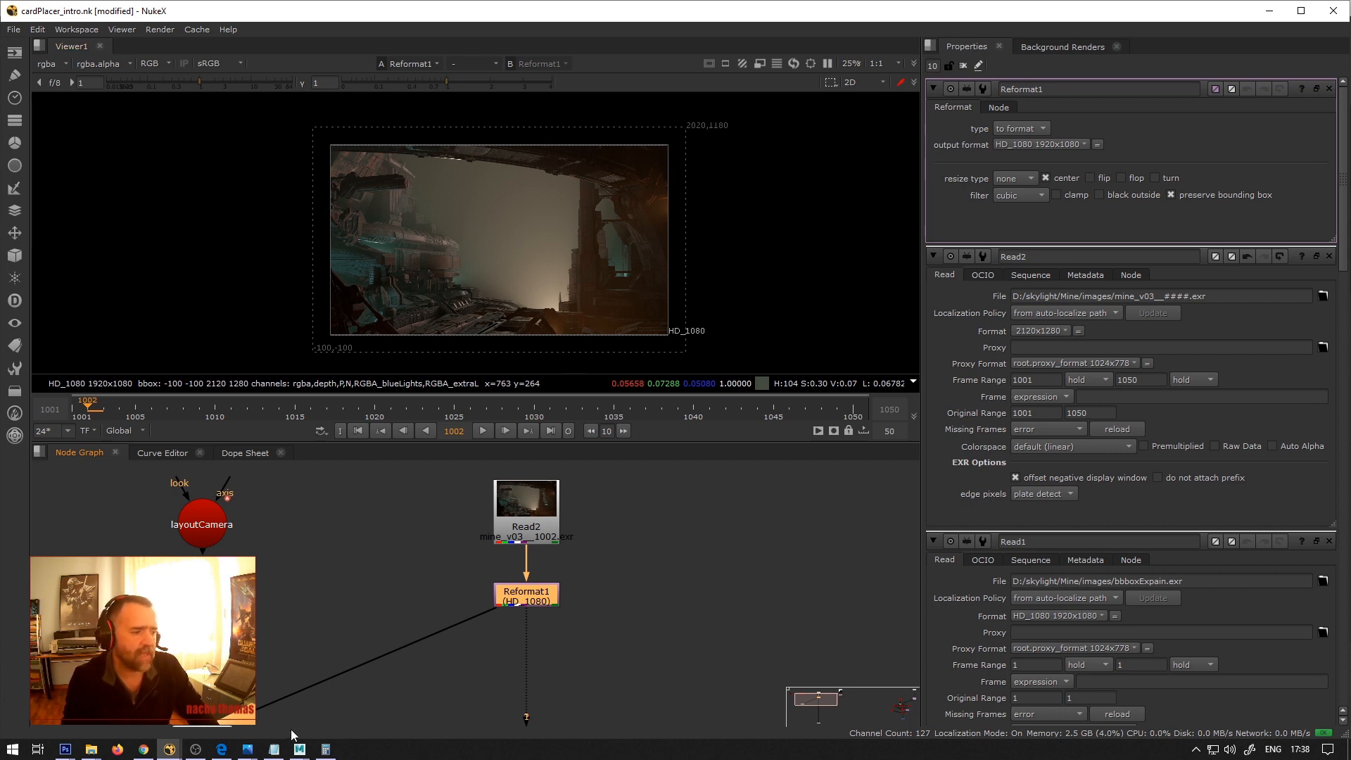
{"action": "left_click", "coordinate": [327, 750]}
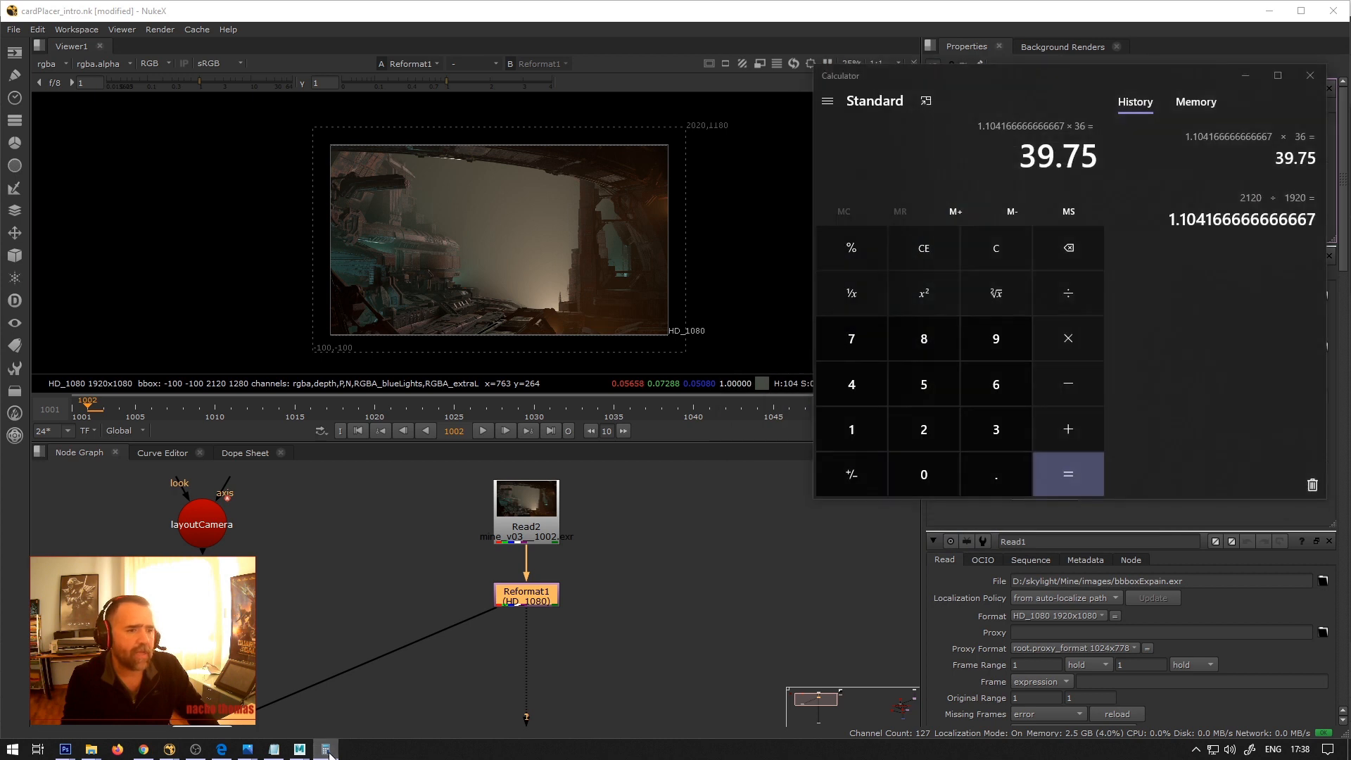
{"action": "left_click", "coordinate": [327, 750]}
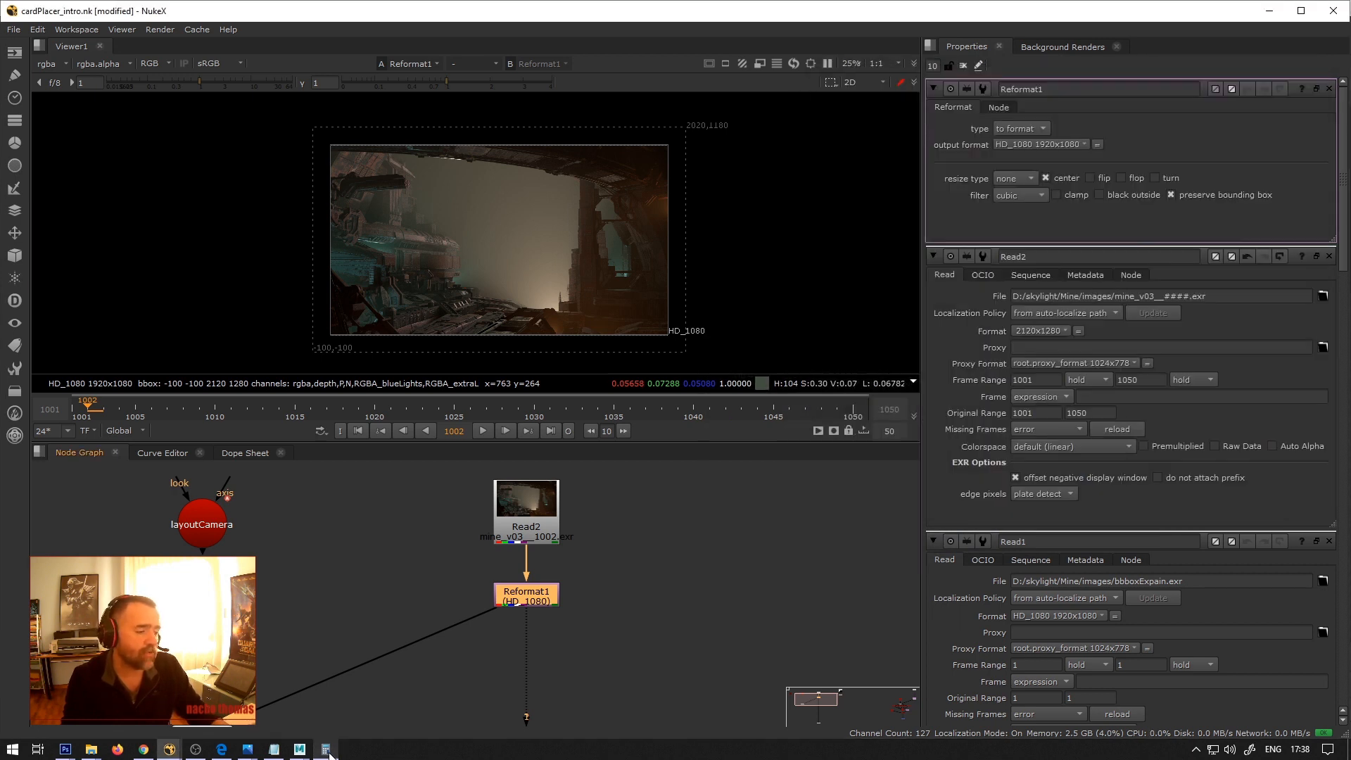
{"action": "mouse_move", "coordinate": [248, 753]}
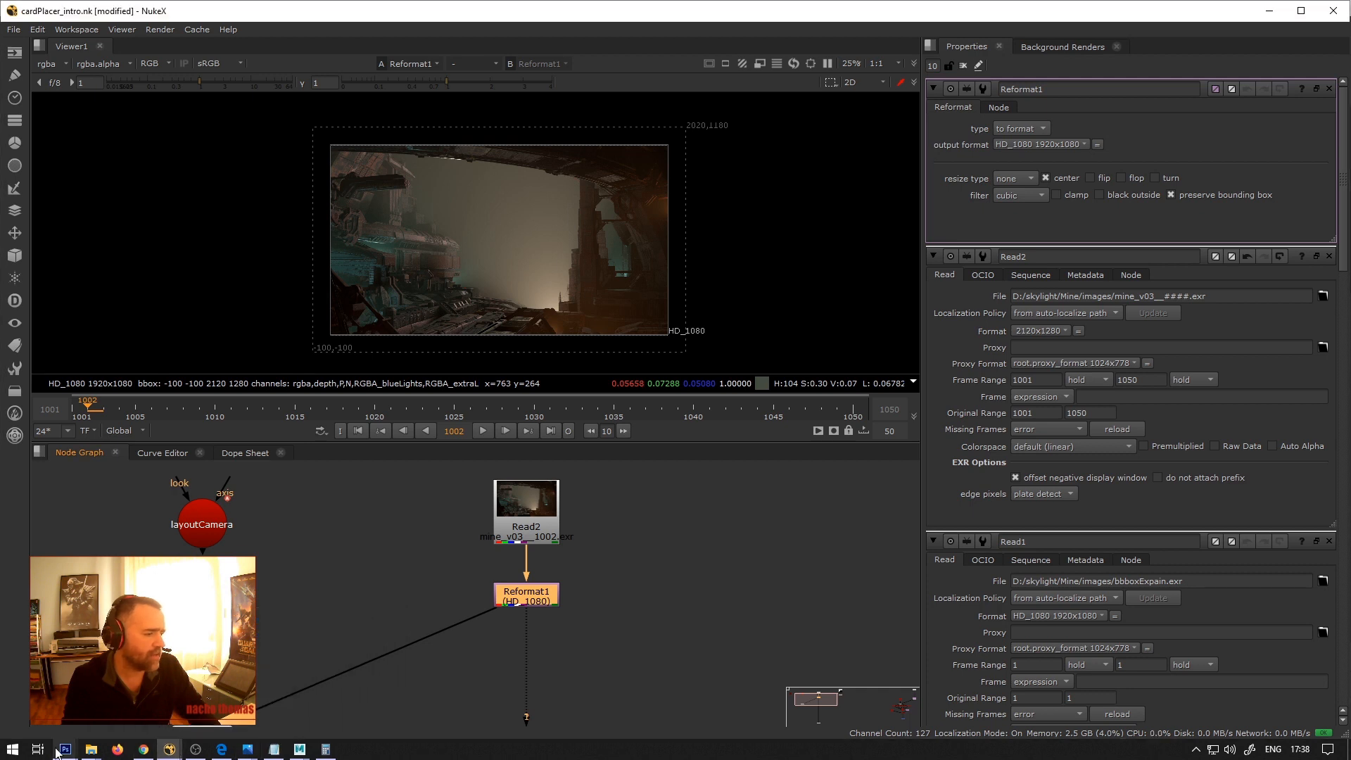
Switch to Photoshop and handwrite 2120 x 1280 followed by a dash below the existing 1920 x 1080 figures.
{"action": "left_click", "coordinate": [65, 750]}
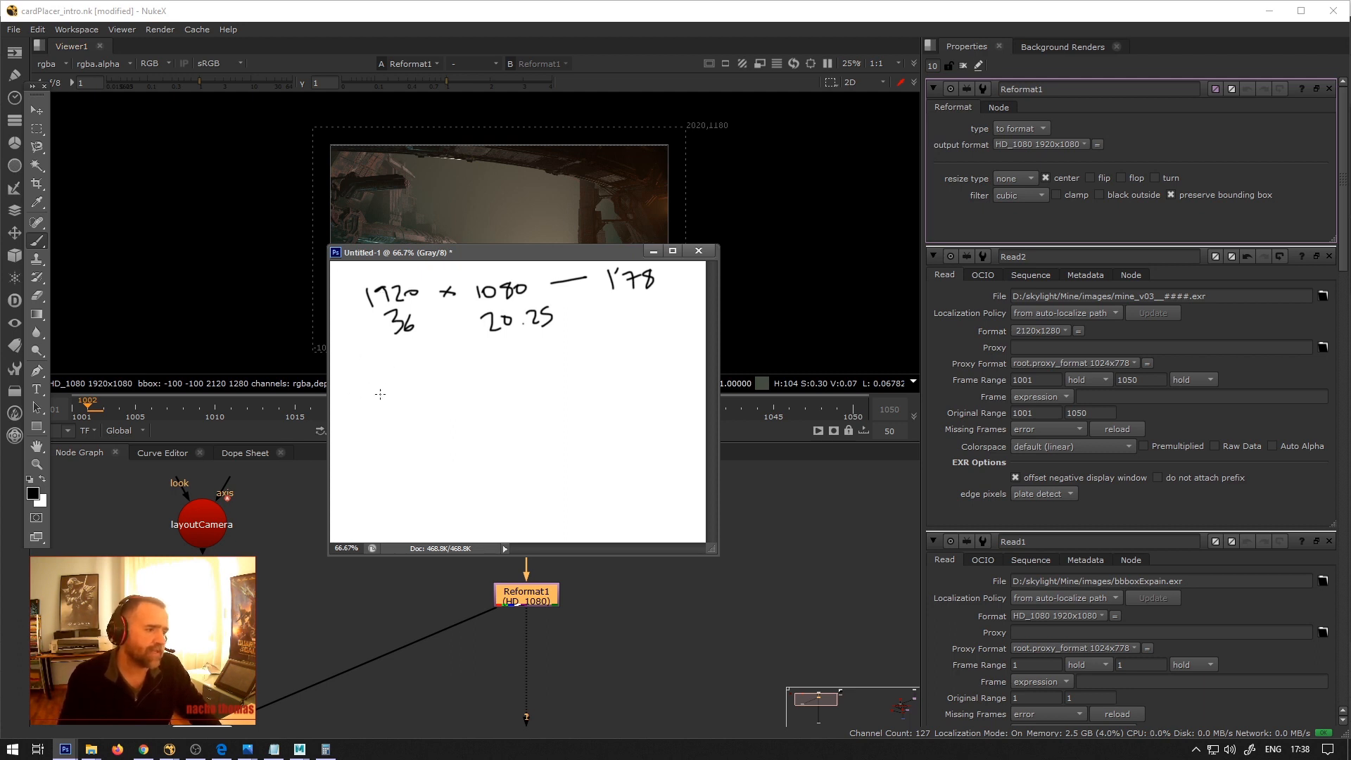
{"action": "mouse_move", "coordinate": [381, 396]}
{"action": "left_mouse_down"}
{"action": "mouse_move", "coordinate": [400, 418]}
{"action": "mouse_move", "coordinate": [425, 417]}
{"action": "left_mouse_up"}
{"action": "left_click_drag", "start_coordinate": [429, 396], "coordinate": [472, 405]}
{"action": "mouse_move", "coordinate": [471, 391]}
{"action": "left_mouse_down"}
{"action": "mouse_move", "coordinate": [455, 403]}
{"action": "mouse_move", "coordinate": [522, 409]}
{"action": "mouse_move", "coordinate": [540, 391]}
{"action": "left_mouse_up"}
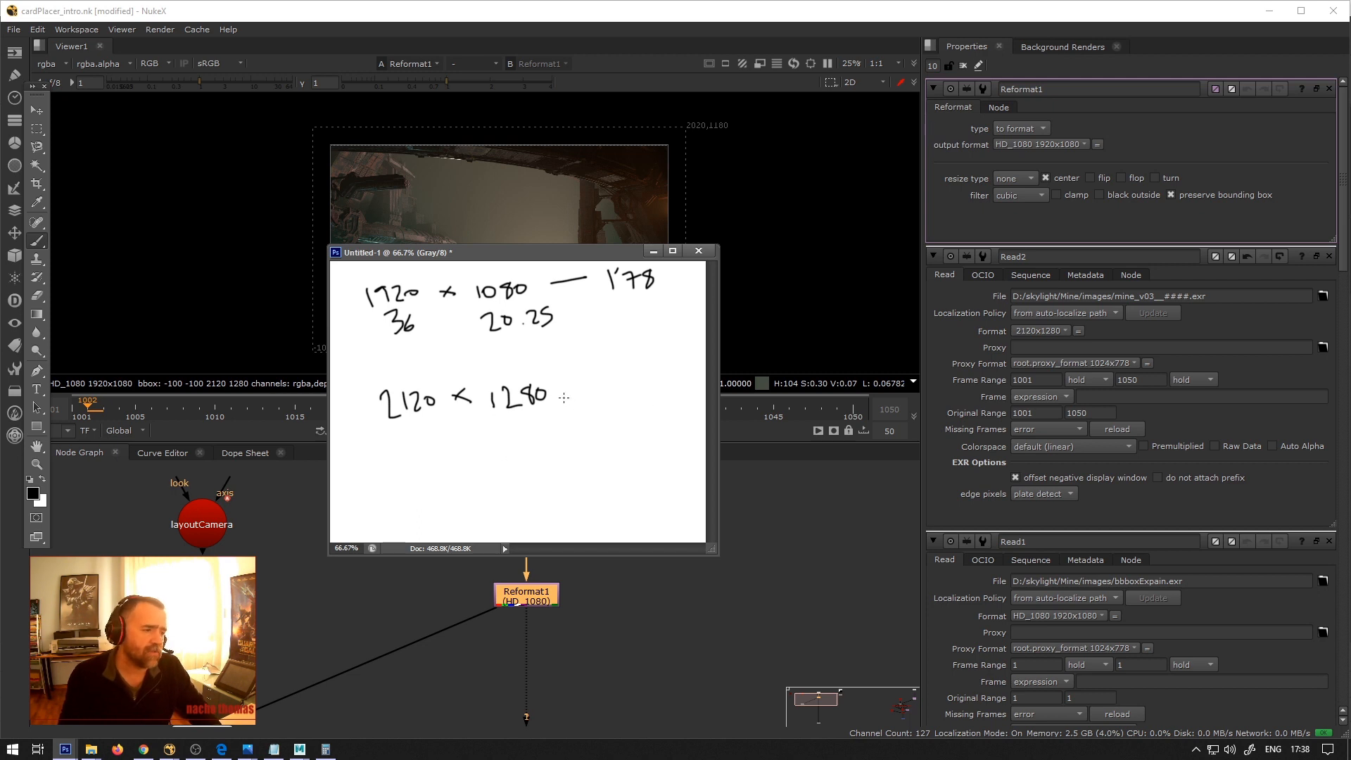
{"action": "left_click_drag", "start_coordinate": [603, 389], "coordinate": [613, 387]}
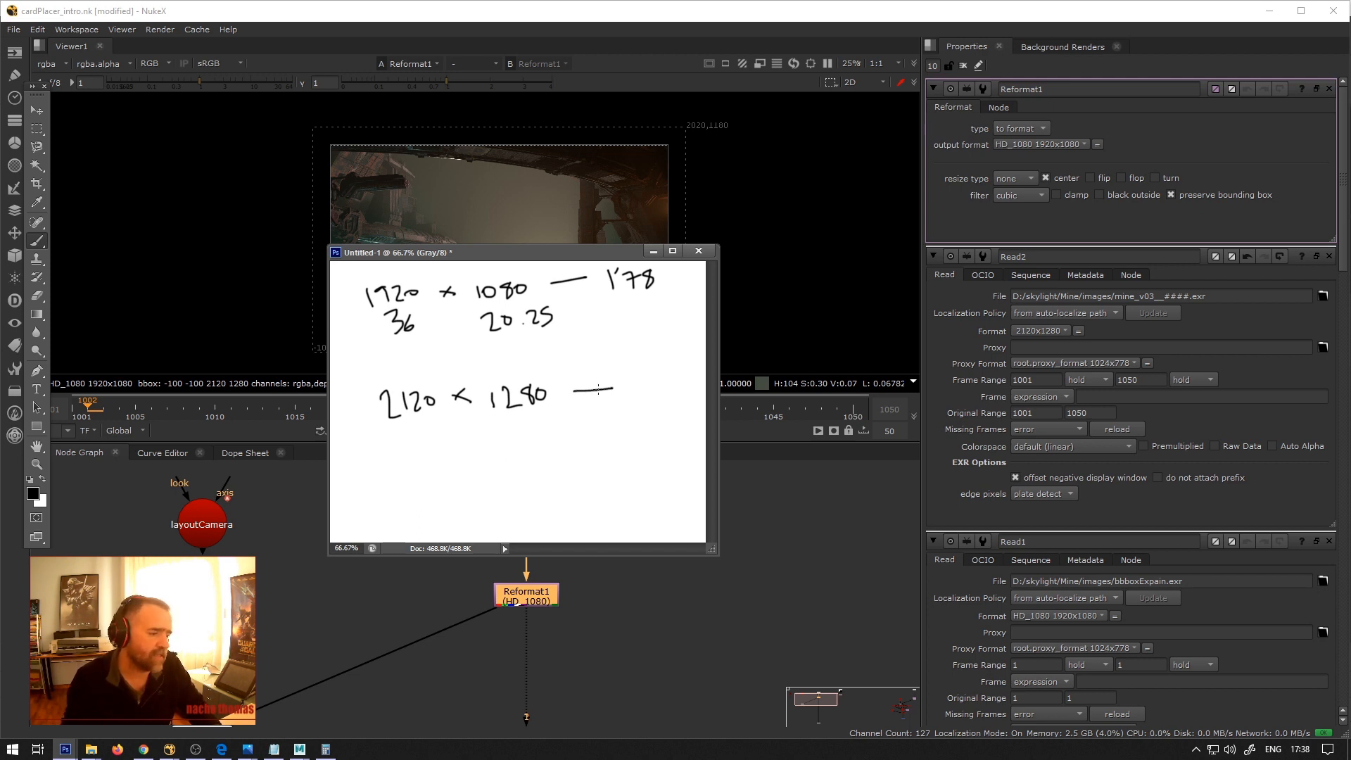
Divide 2120 by 1280 in Calculator and handwrite the ratio 1.66 after the dash beside 2120 x 1280 in the Photoshop sketch.
{"action": "left_click", "coordinate": [325, 749]}
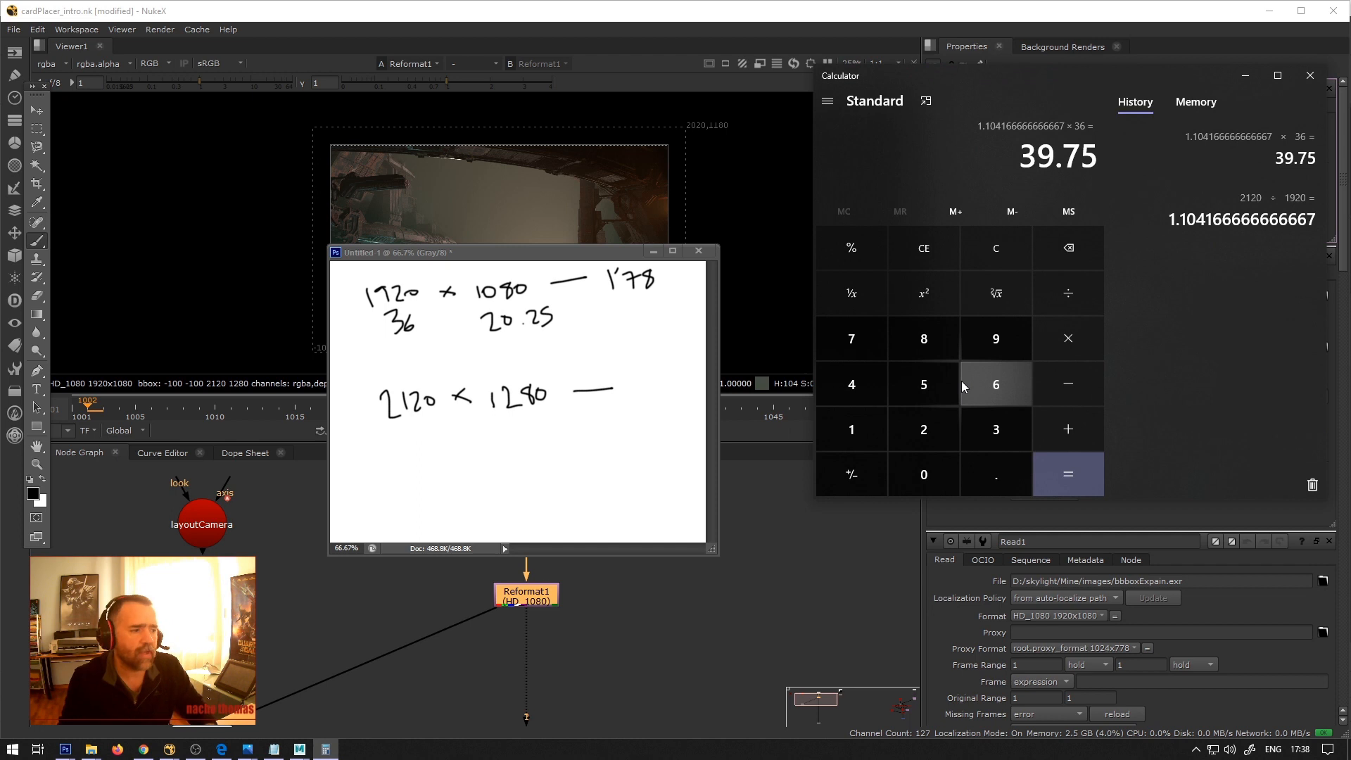
{"action": "type", "text": "21"}
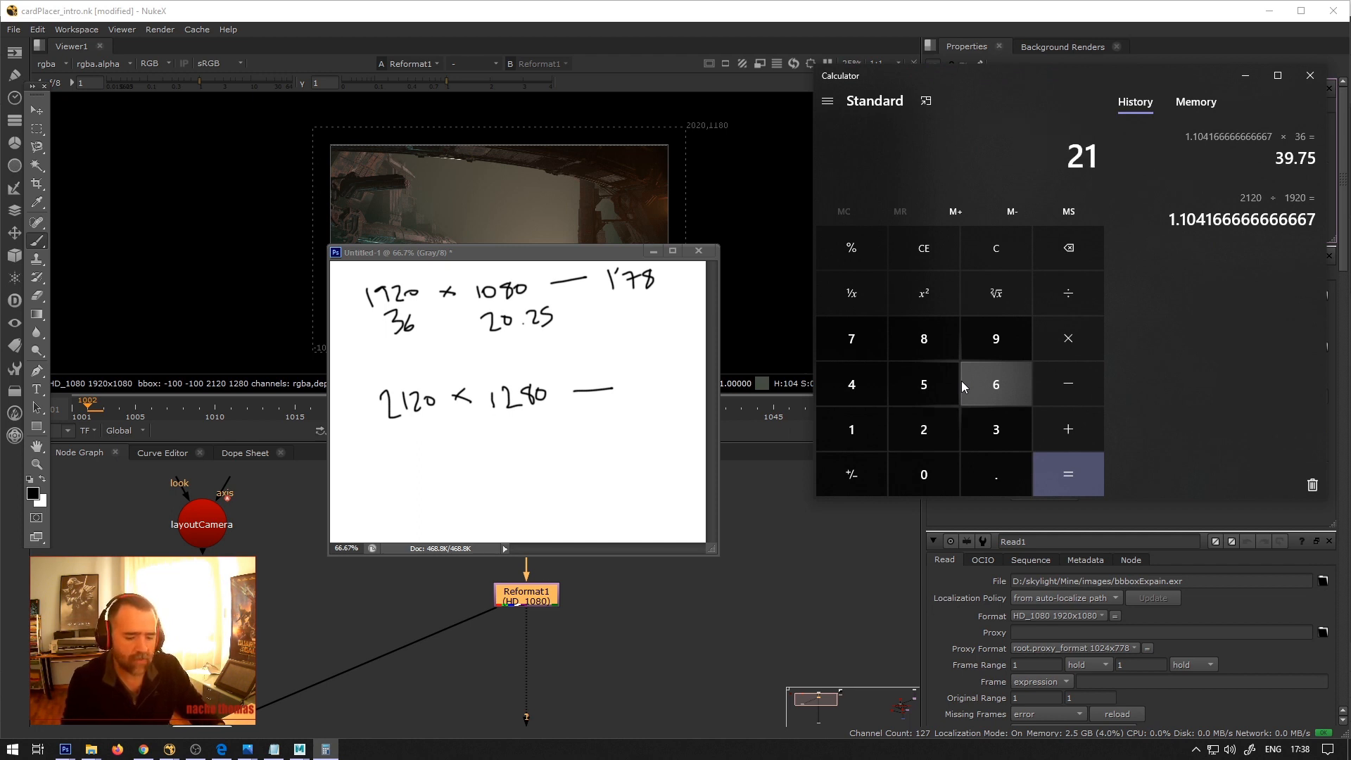
{"action": "type", "text": "20/1280"}
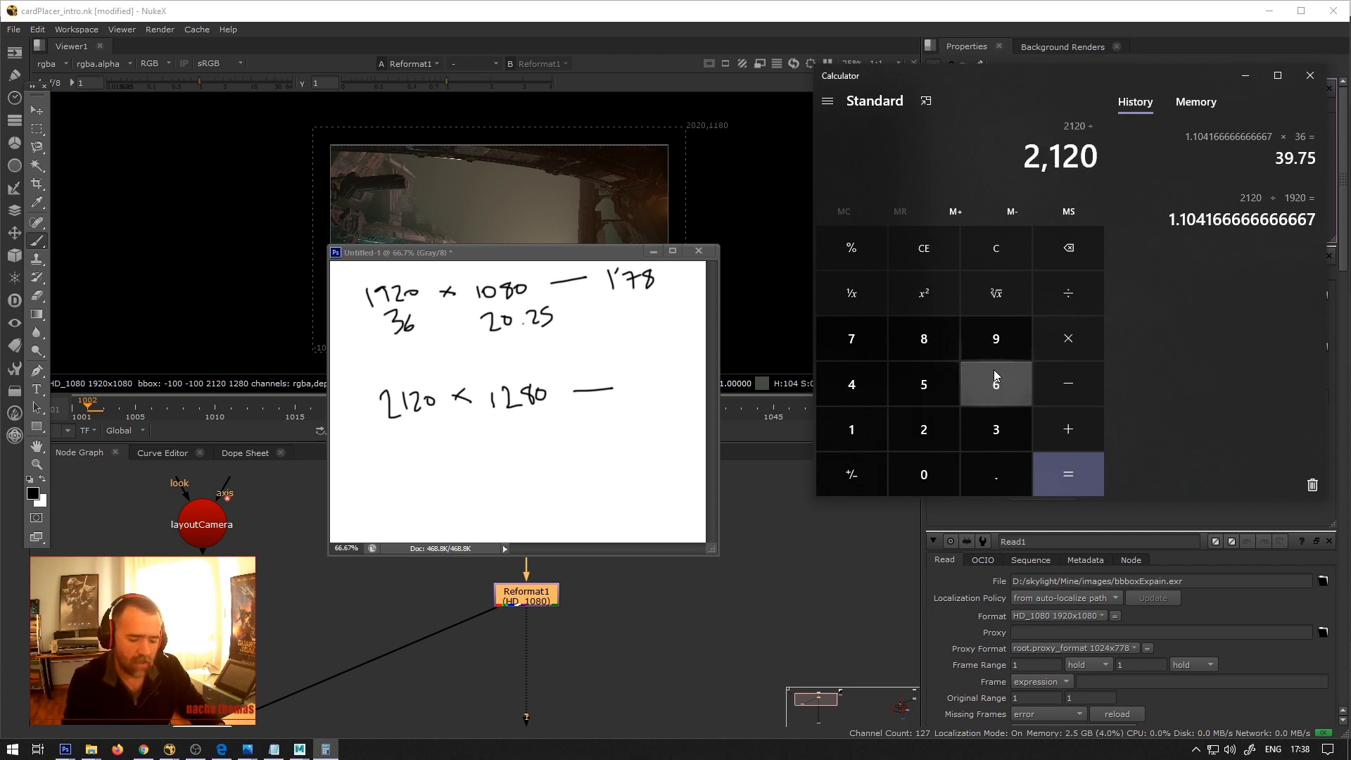
{"action": "key", "text": "Return"}
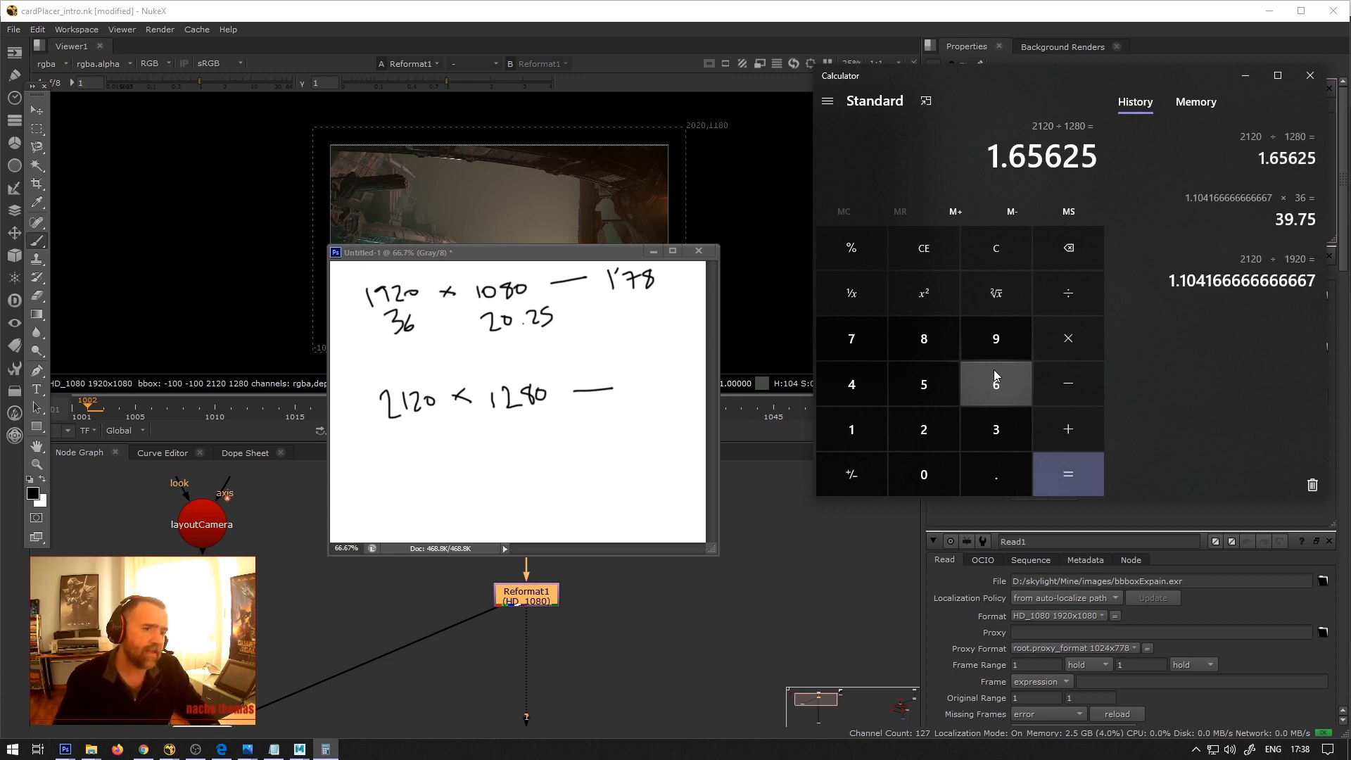
{"action": "left_click", "coordinate": [631, 394]}
{"action": "mouse_move", "coordinate": [630, 367]}
{"action": "left_mouse_down"}
{"action": "mouse_move", "coordinate": [627, 401]}
{"action": "mouse_move", "coordinate": [635, 376]}
{"action": "mouse_move", "coordinate": [651, 389]}
{"action": "left_mouse_up"}
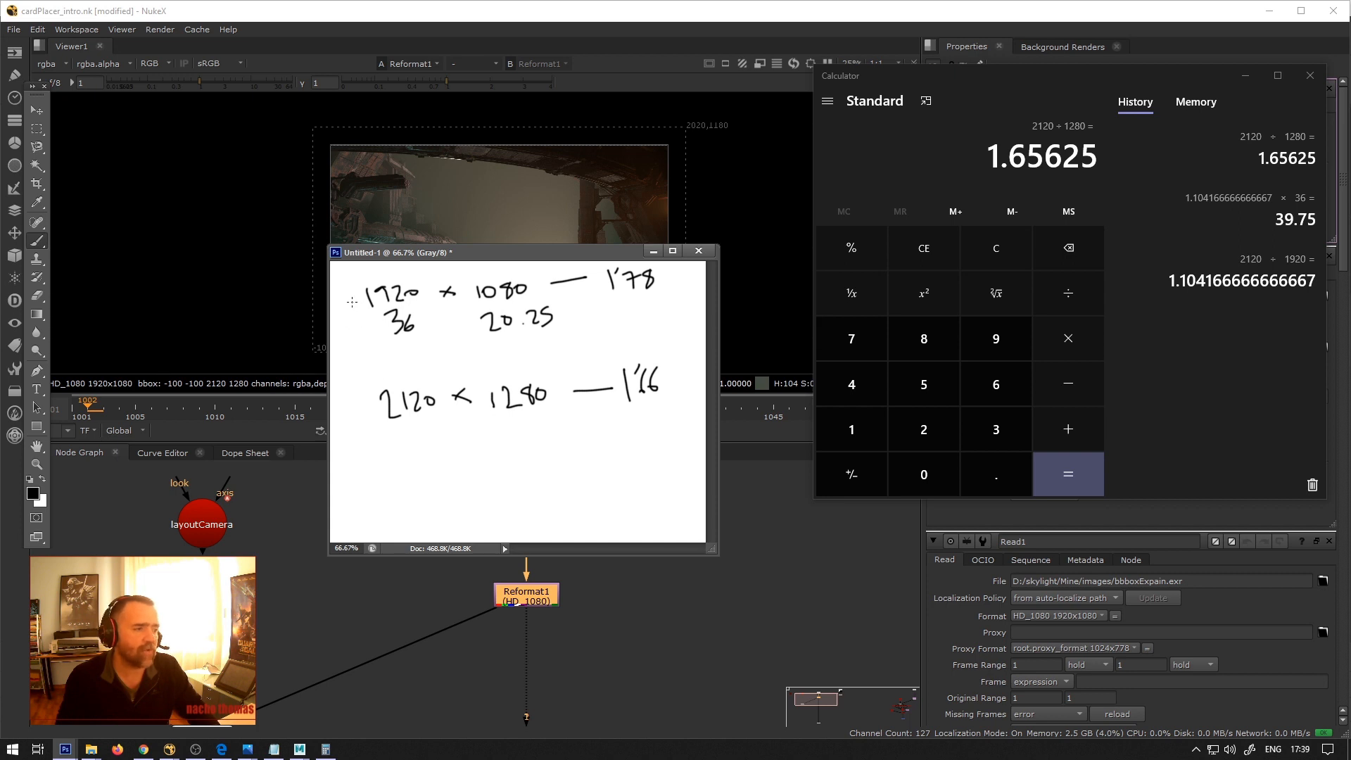
Draw an arrow from 1920 down to 2120, divide 2120 by 1920 in Calculator, and handwrite 1.10 beside the arrow.
{"action": "mouse_move", "coordinate": [357, 301]}
{"action": "left_mouse_down"}
{"action": "mouse_move", "coordinate": [346, 322]}
{"action": "mouse_move", "coordinate": [367, 401]}
{"action": "left_mouse_up"}
{"action": "left_click", "coordinate": [868, 421]}
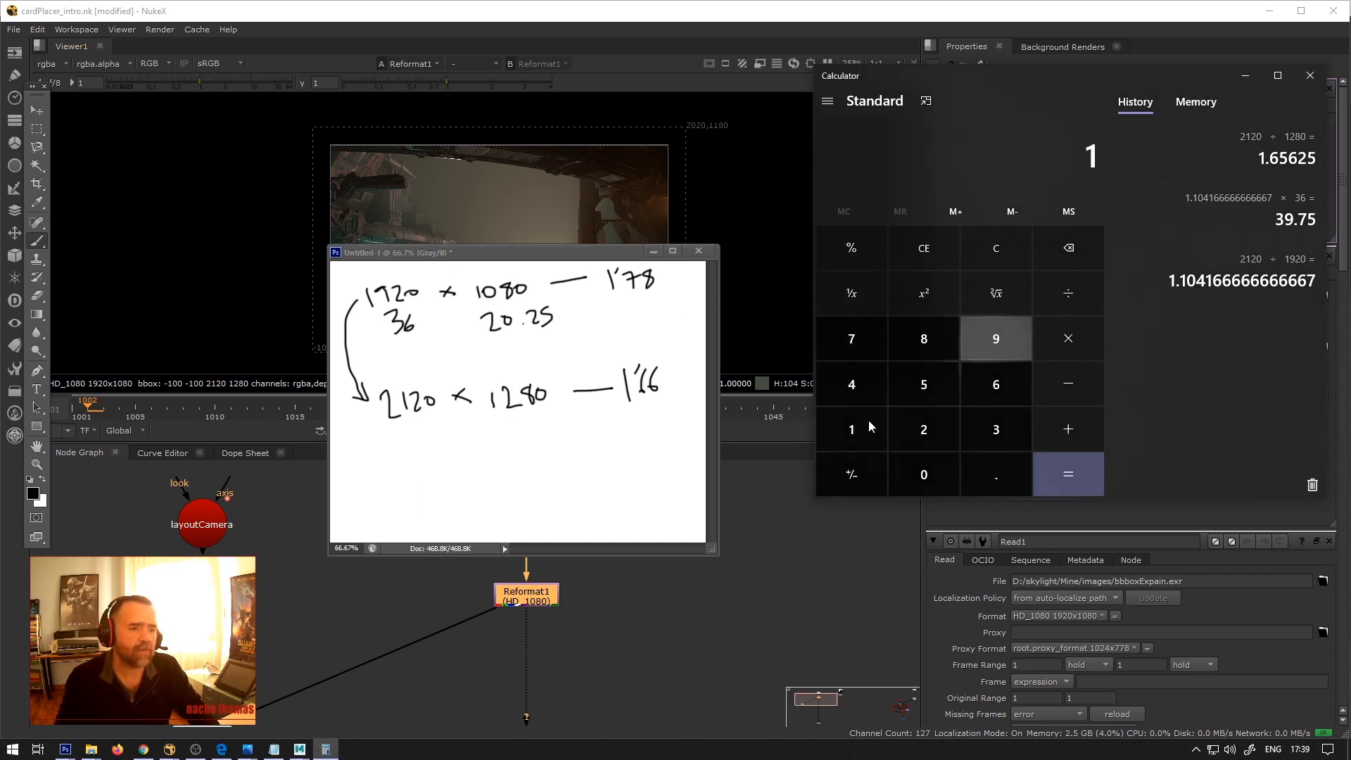
{"action": "type", "text": "920"}
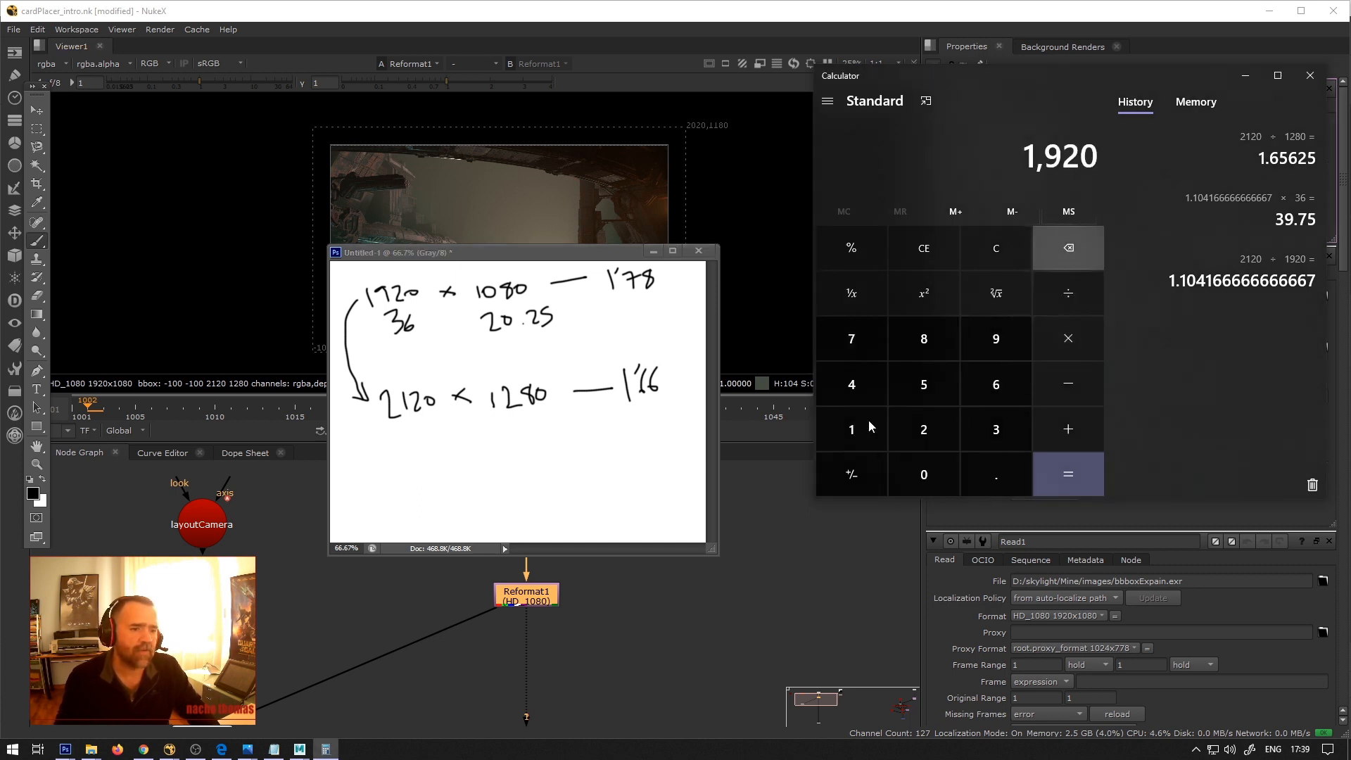
{"action": "key", "text": "Escape"}
{"action": "type", "text": "21"}
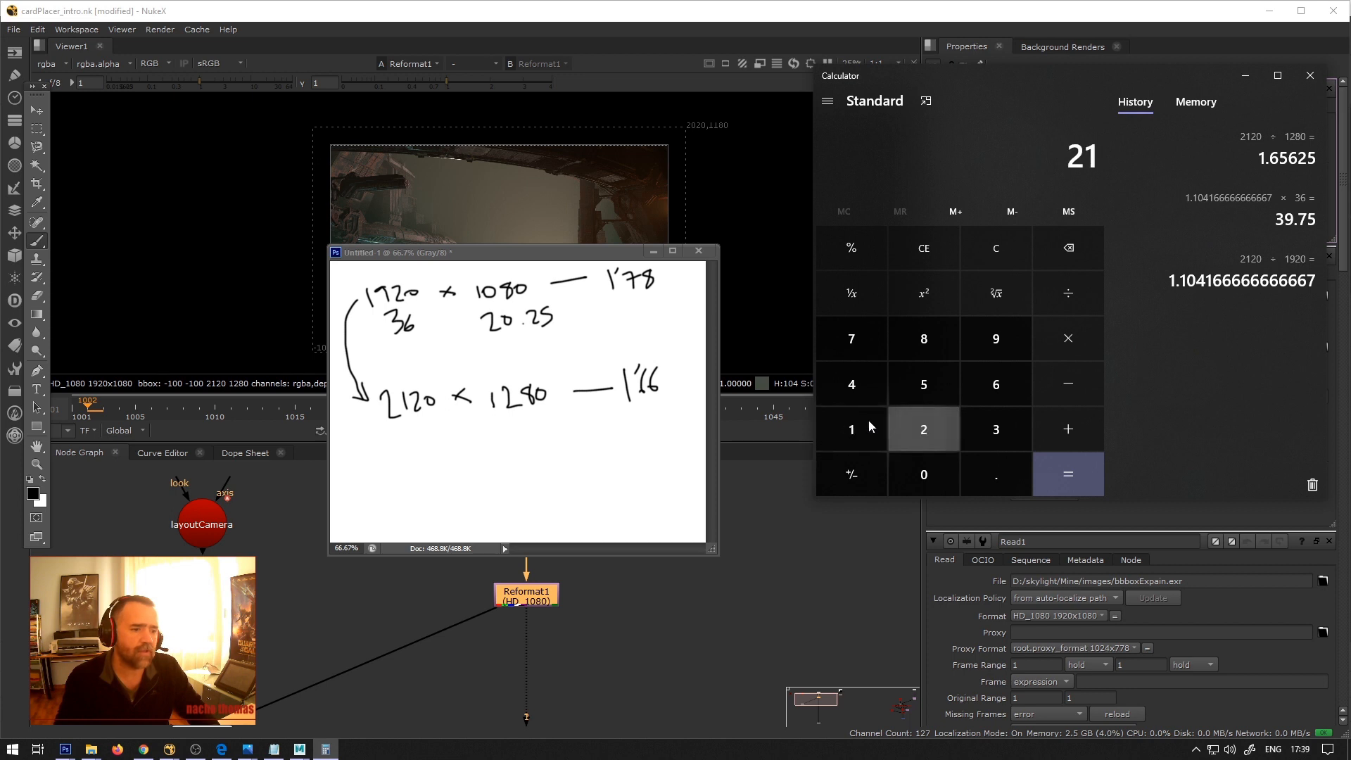
{"action": "type", "text": "20/1920"}
{"action": "key", "text": "Return"}
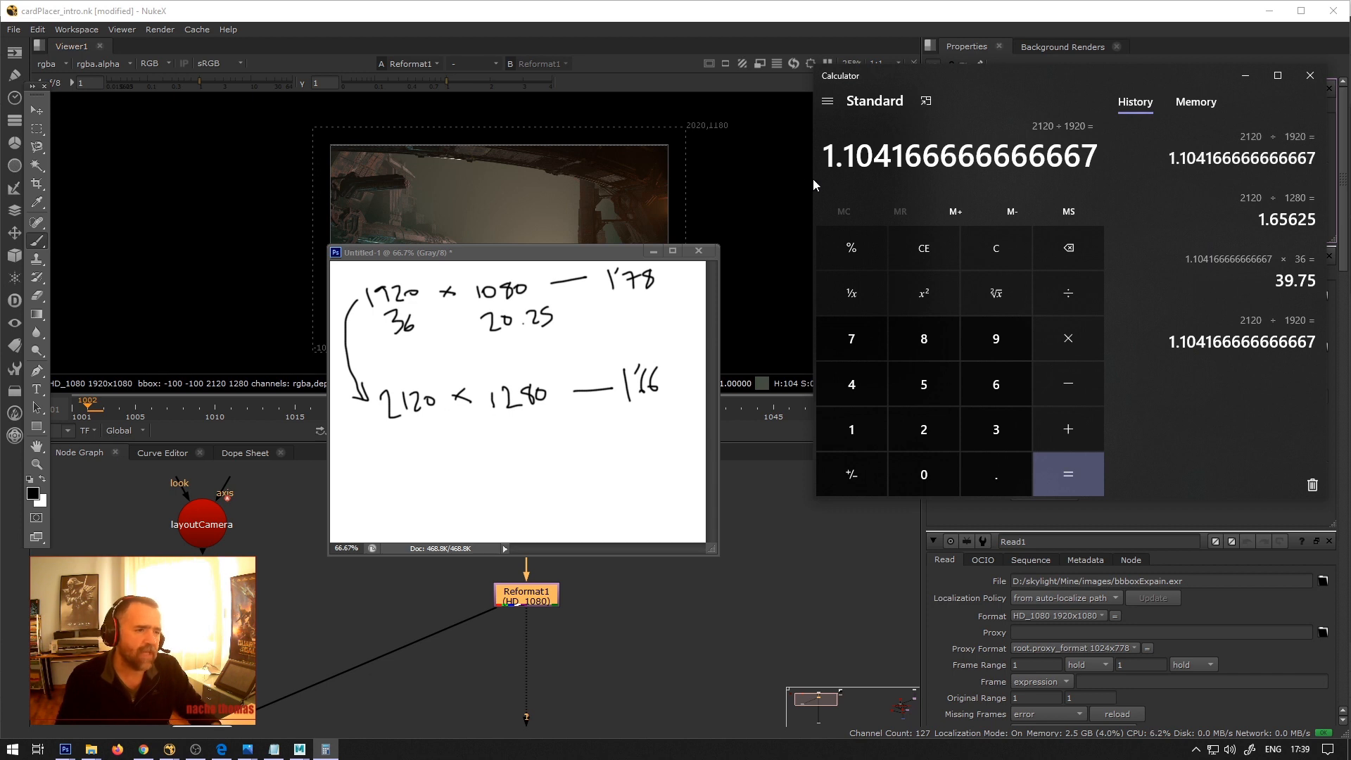
{"action": "left_click", "coordinate": [358, 360]}
{"action": "mouse_move", "coordinate": [353, 340]}
{"action": "left_mouse_down"}
{"action": "mouse_move", "coordinate": [354, 360]}
{"action": "mouse_move", "coordinate": [376, 347]}
{"action": "left_mouse_up"}
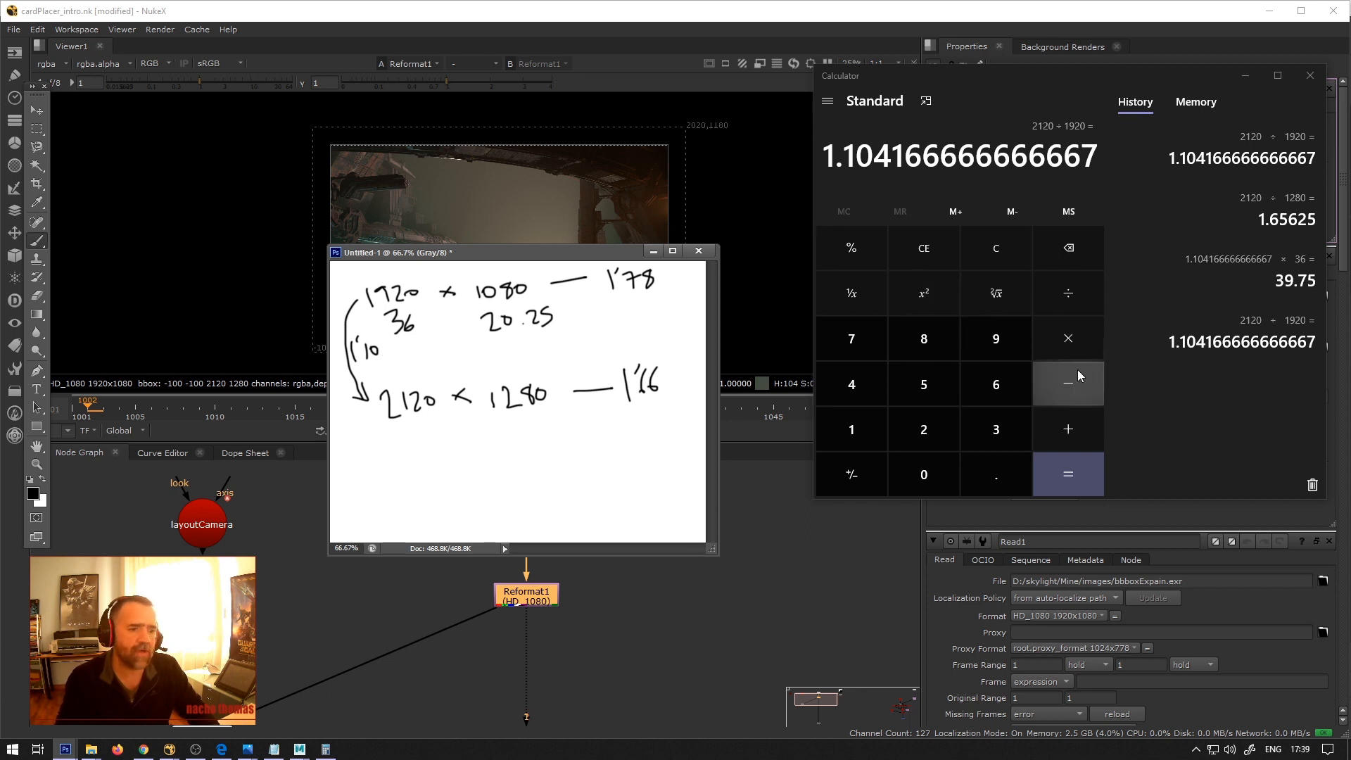
Multiply the calculated width ratio by 36 in Calculator and handwrite 39.75 below 2120 in the sketch.
{"action": "left_click", "coordinate": [1069, 339]}
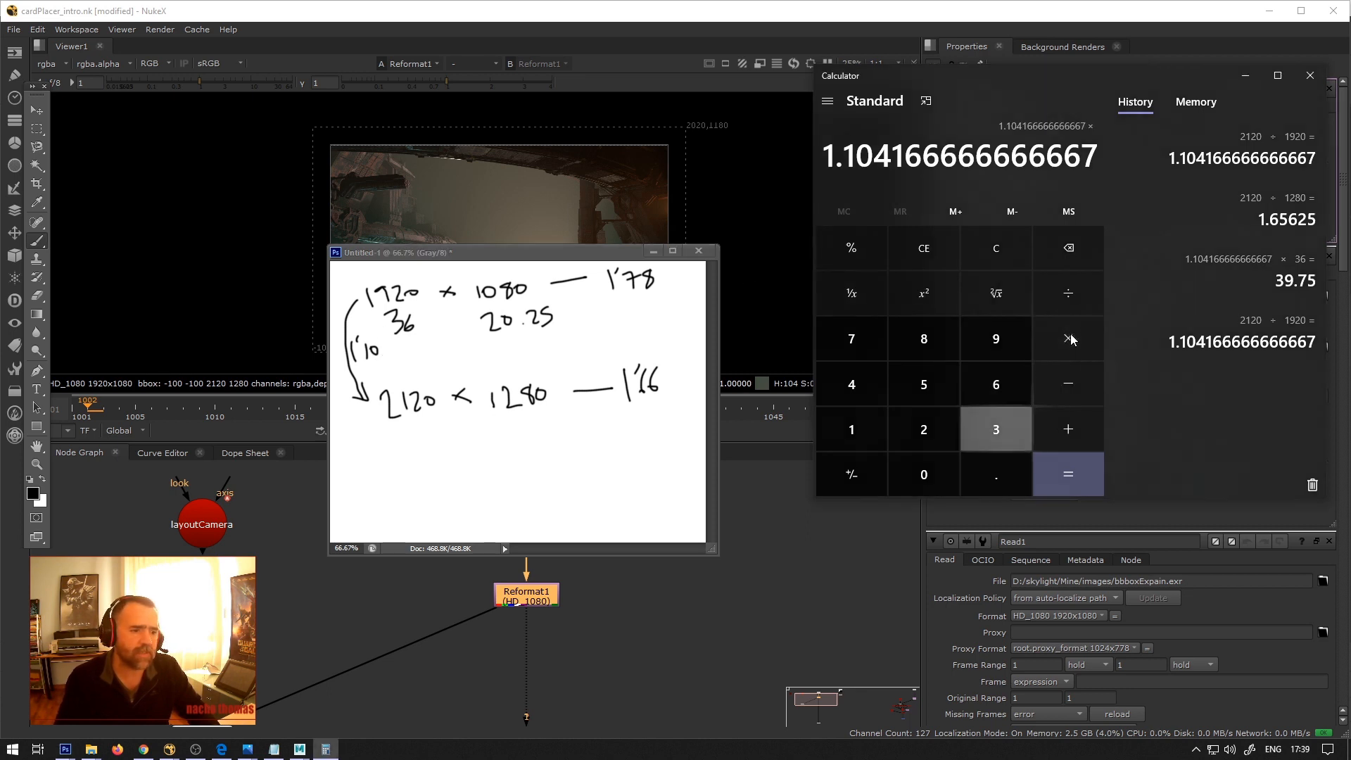
{"action": "type", "text": "36"}
{"action": "key", "text": "Return"}
{"action": "left_click", "coordinate": [380, 437]}
{"action": "mouse_move", "coordinate": [398, 425]}
{"action": "left_mouse_down"}
{"action": "mouse_move", "coordinate": [422, 444]}
{"action": "mouse_move", "coordinate": [433, 420]}
{"action": "mouse_move", "coordinate": [444, 443]}
{"action": "left_mouse_up"}
{"action": "left_click_drag", "start_coordinate": [449, 421], "coordinate": [461, 419]}
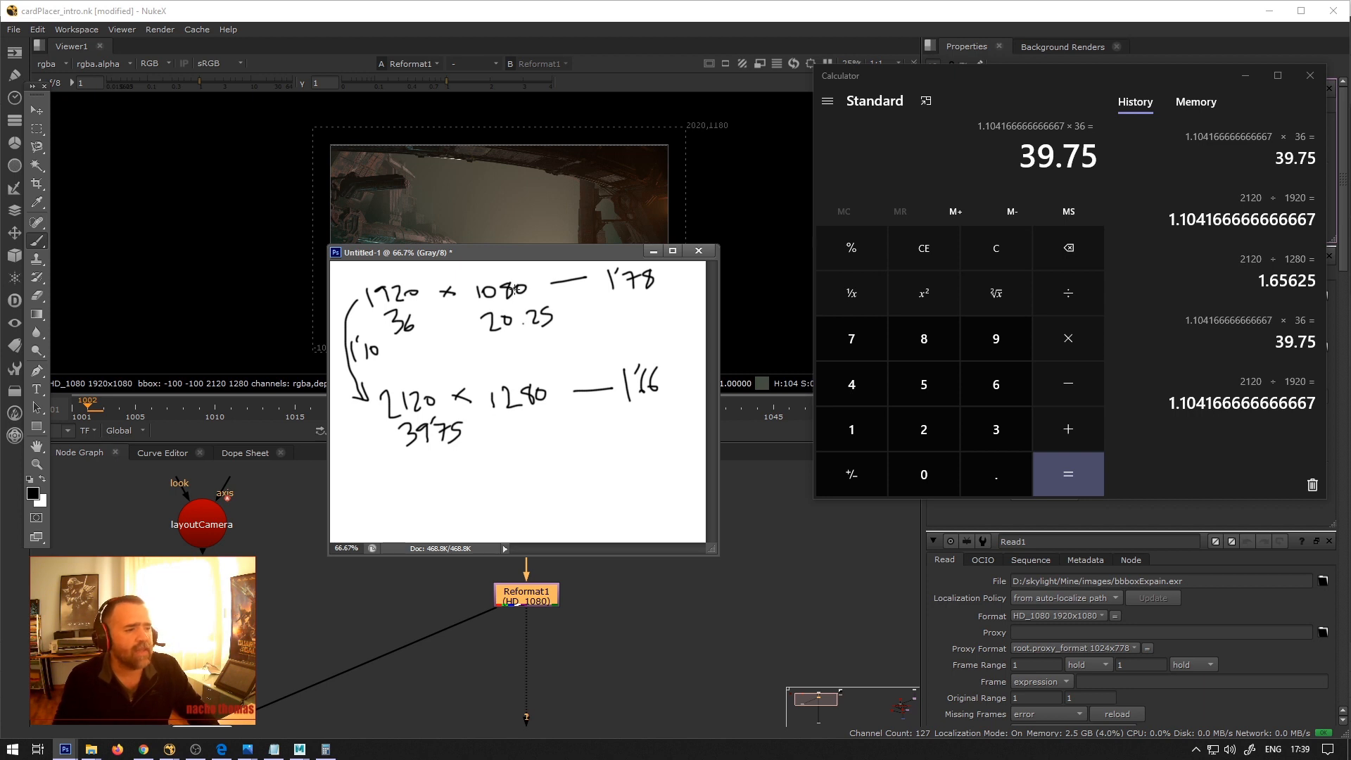
Draw an arrow from 1080 down to 1280 in the sketch and divide 1280 by 1080 in Calculator.
{"action": "mouse_move", "coordinate": [546, 282]}
{"action": "left_mouse_down"}
{"action": "mouse_move", "coordinate": [567, 295]}
{"action": "mouse_move", "coordinate": [561, 376]}
{"action": "mouse_move", "coordinate": [578, 369]}
{"action": "left_mouse_up"}
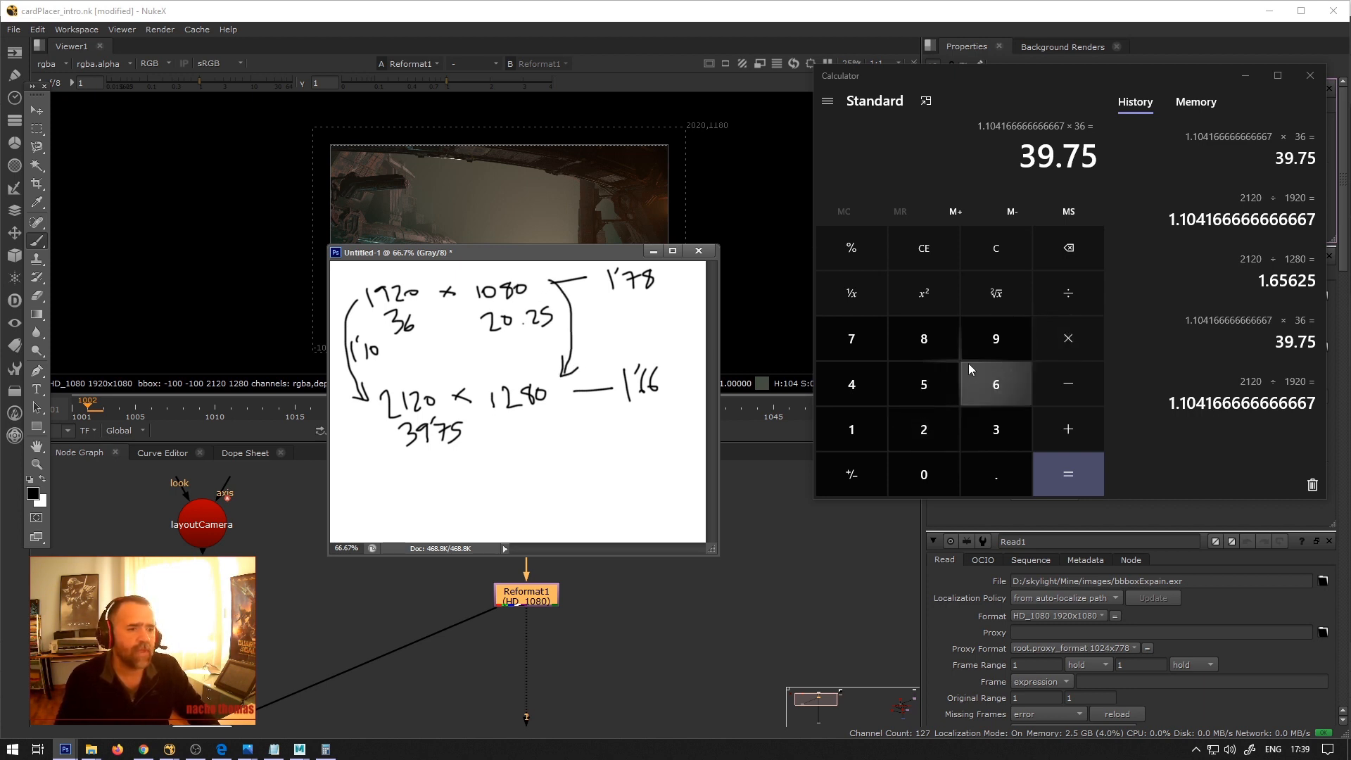
{"action": "left_click", "coordinate": [998, 250]}
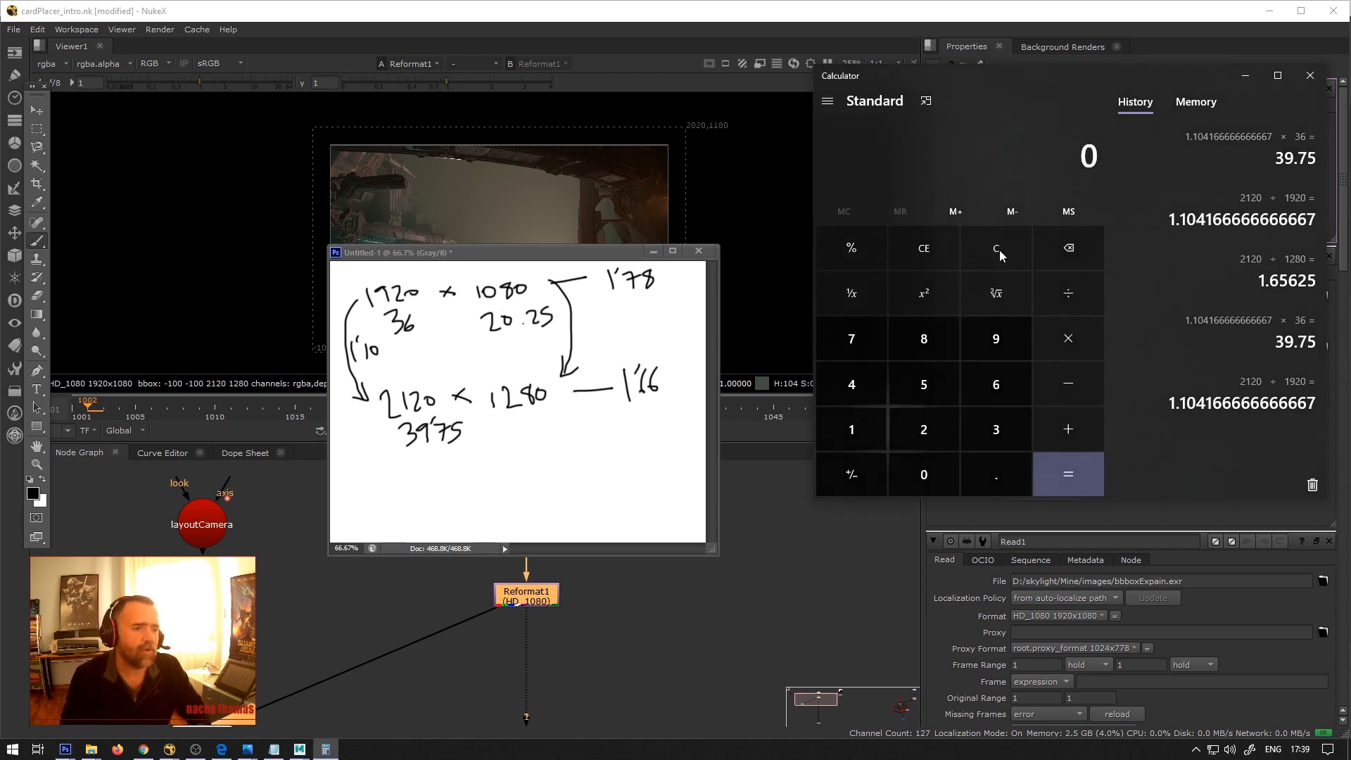
{"action": "type", "text": "1280/"}
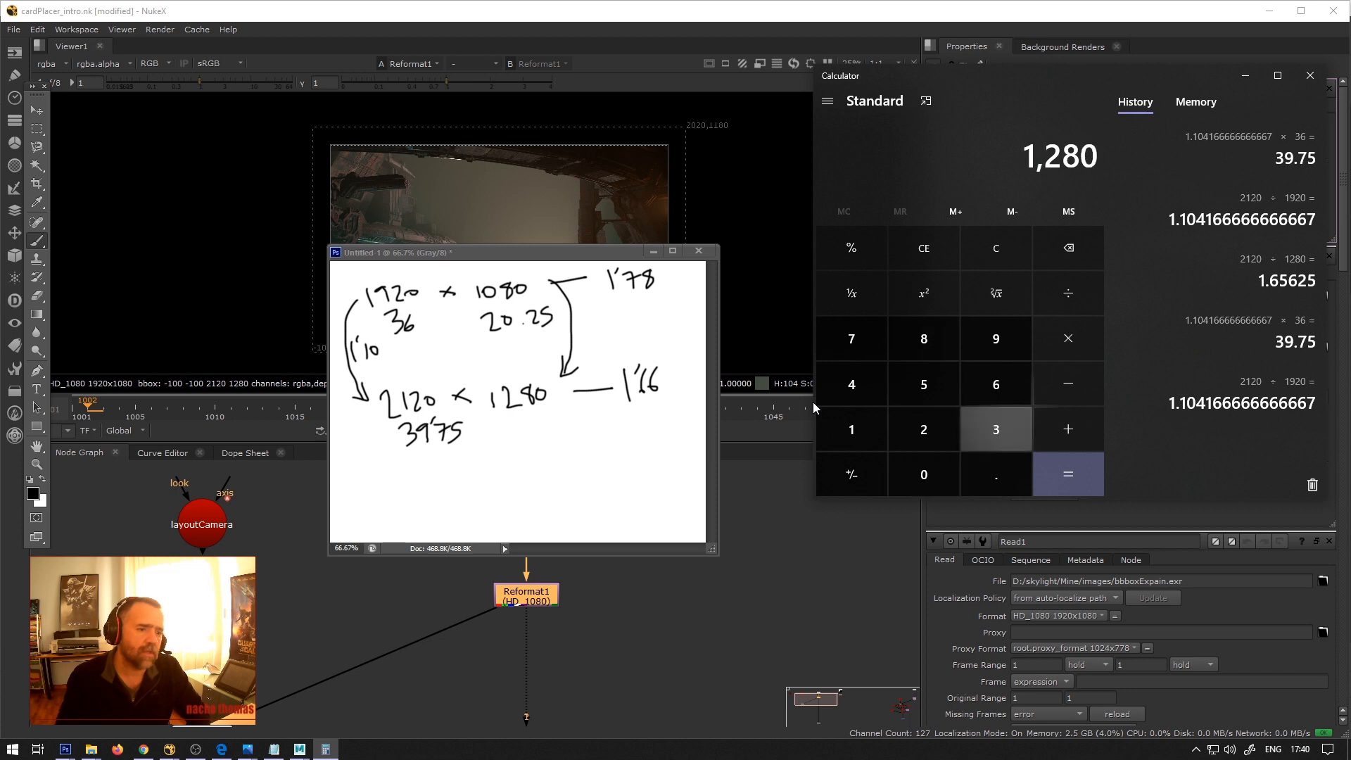
{"action": "type", "text": "1080"}
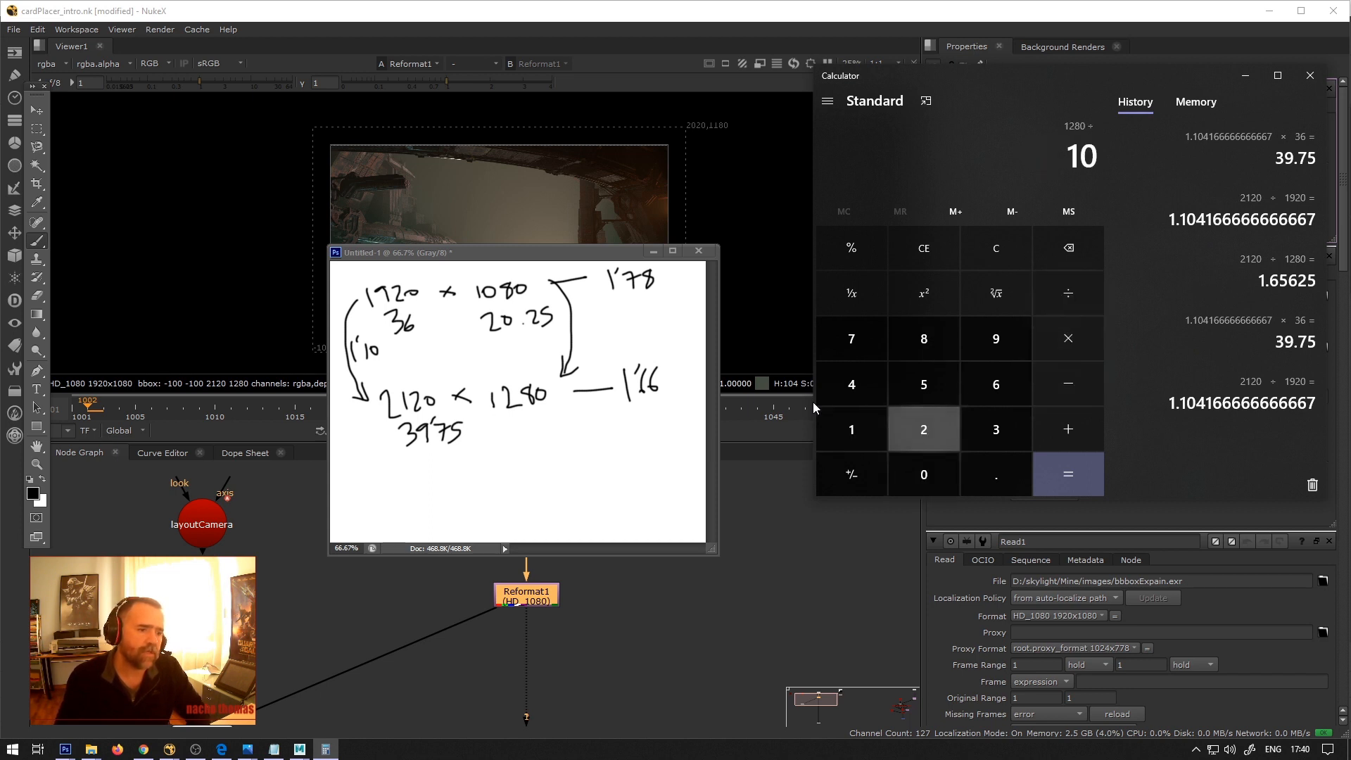
{"action": "key", "text": "Return"}
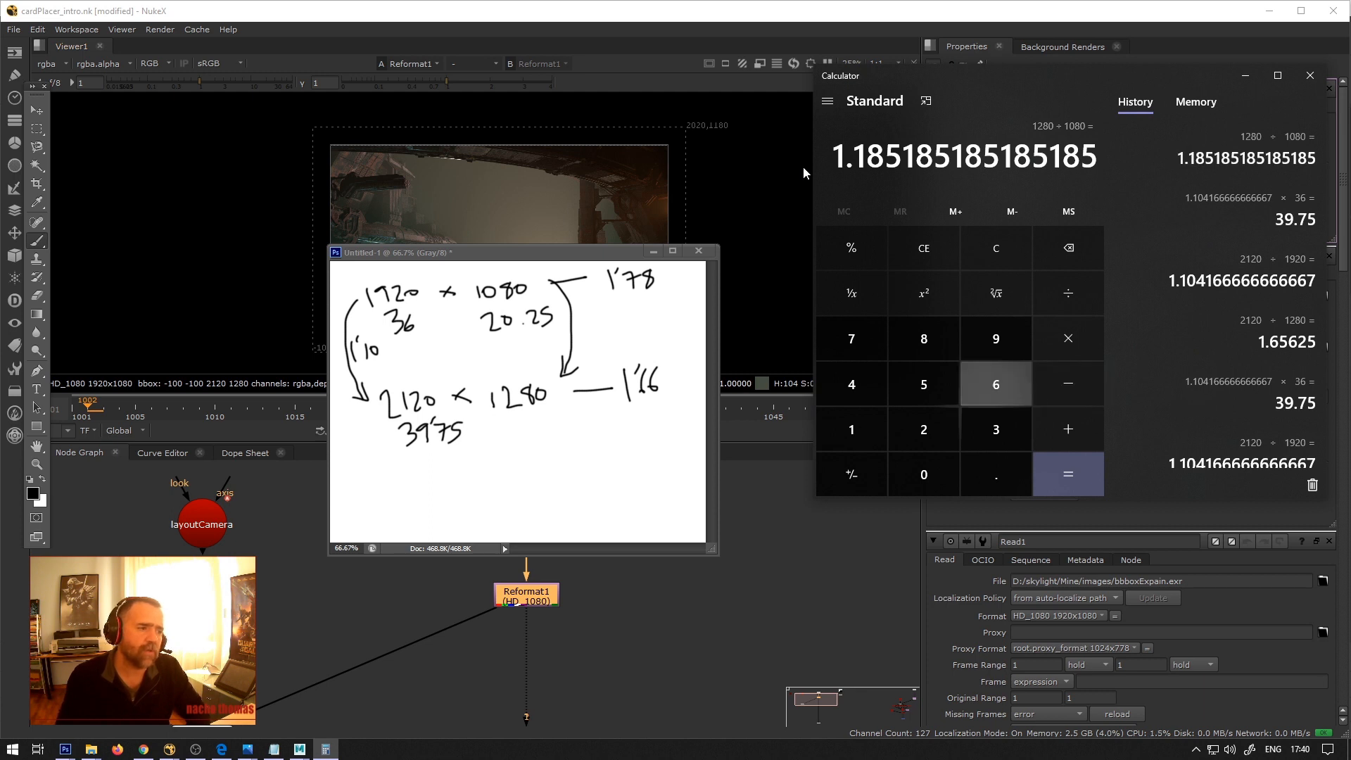
Multiply the calculated height ratio by 20.25 in Calculator and handwrite 24 below 1280 in the sketch.
{"action": "type", "text": "*20."}
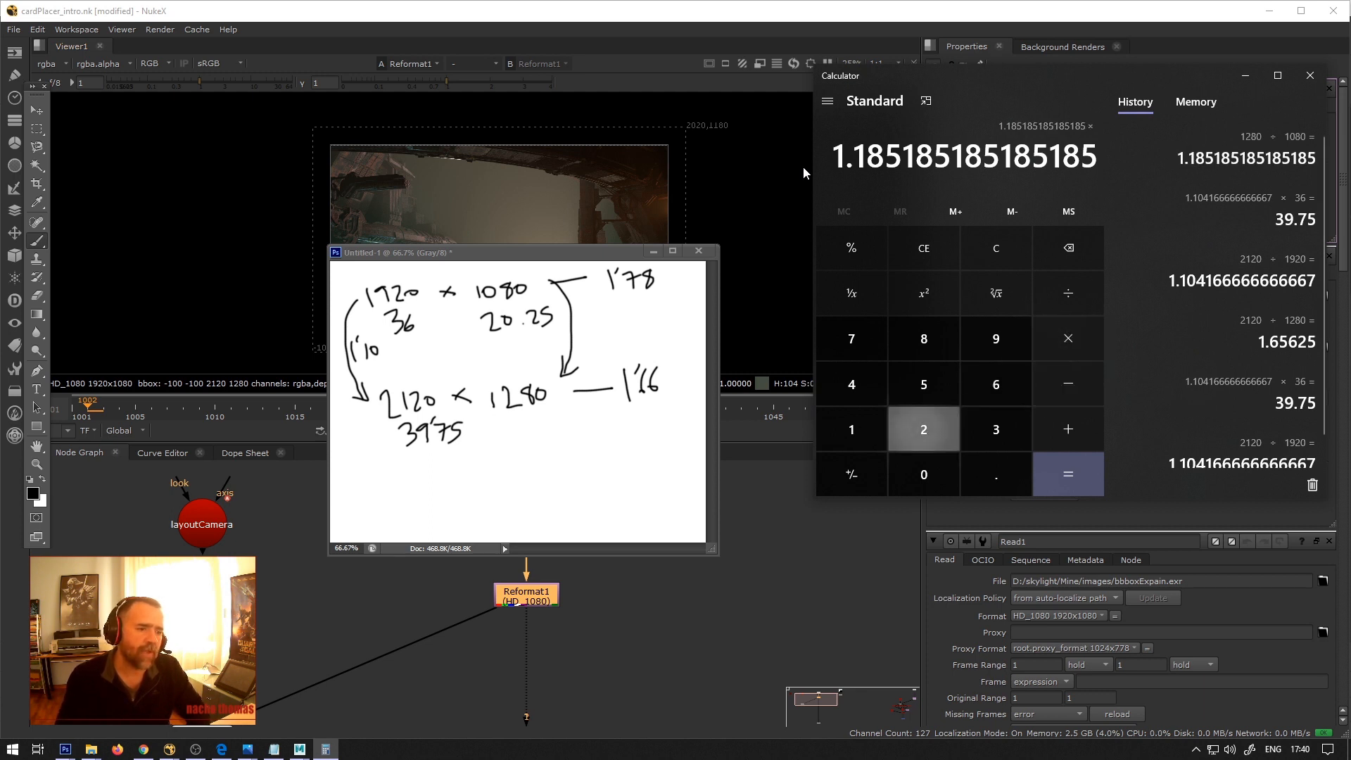
{"action": "type", "text": "25"}
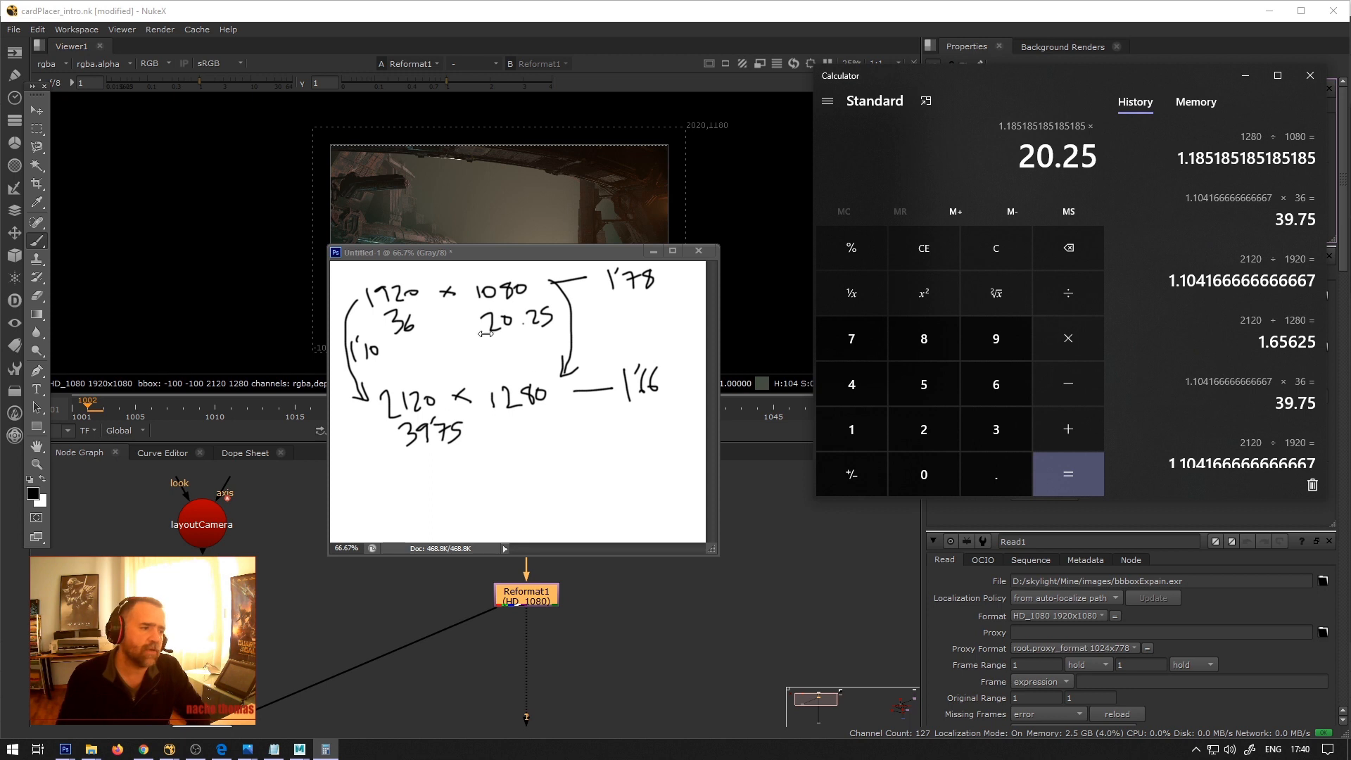
{"action": "key", "text": "Return"}
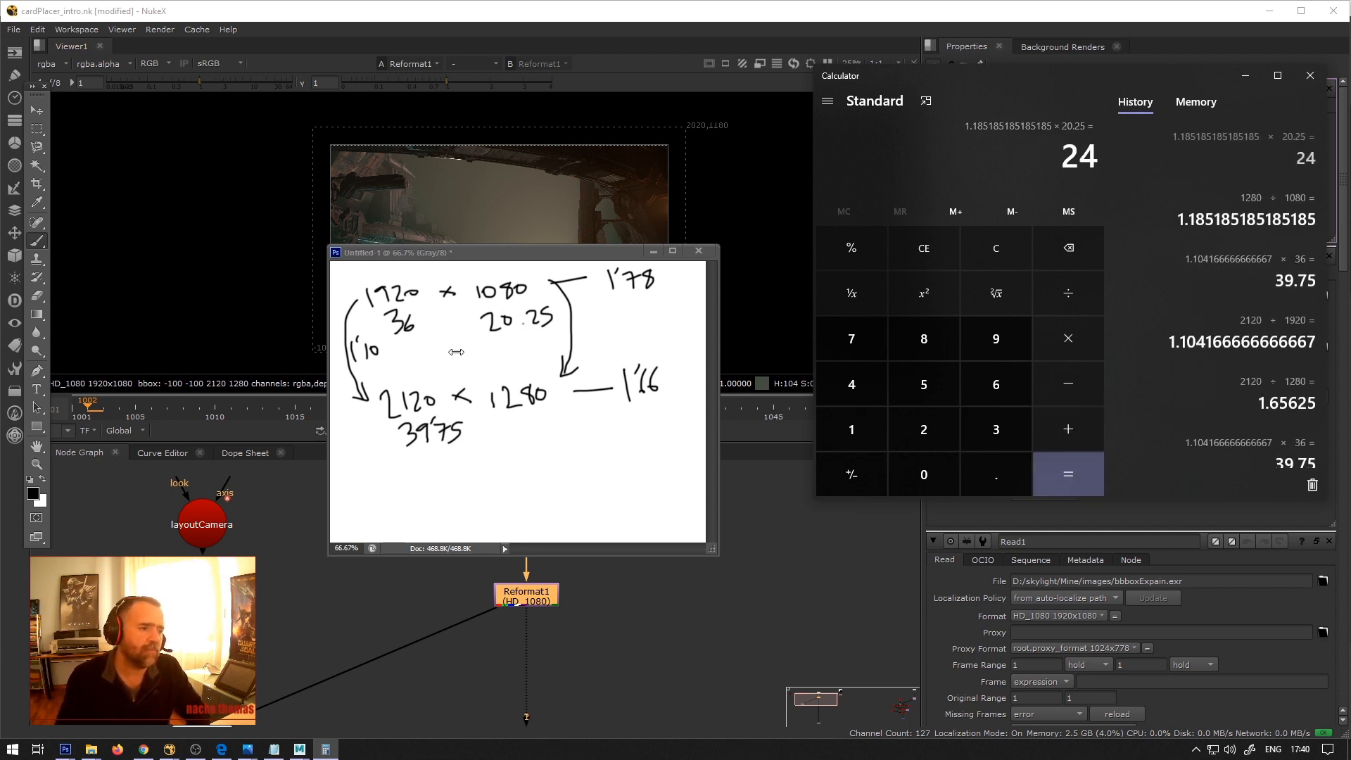
{"action": "left_click", "coordinate": [511, 431]}
{"action": "mouse_move", "coordinate": [512, 423]}
{"action": "left_mouse_down"}
{"action": "mouse_move", "coordinate": [535, 437]}
{"action": "mouse_move", "coordinate": [526, 432]}
{"action": "mouse_move", "coordinate": [542, 427]}
{"action": "left_mouse_up"}
{"action": "left_click_drag", "start_coordinate": [538, 416], "coordinate": [539, 443]}
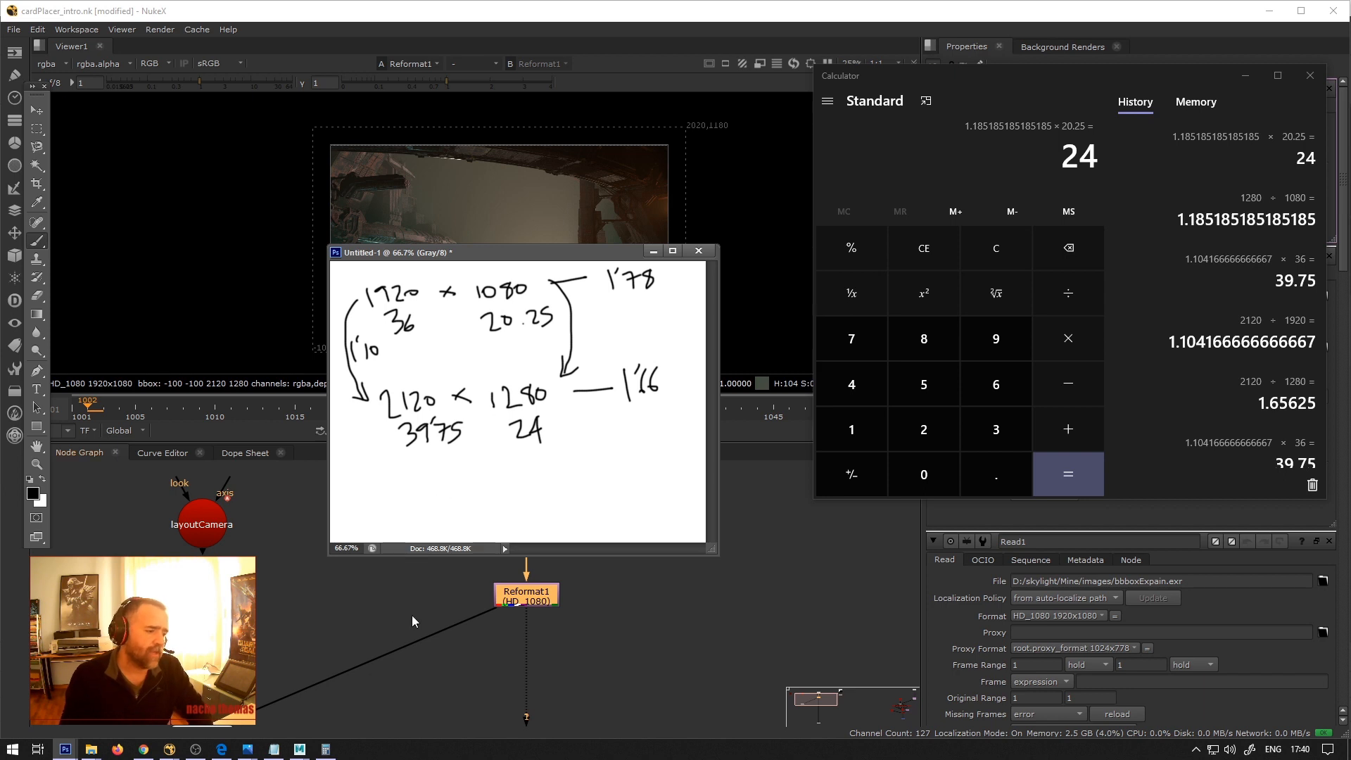
Switch to Maya, select layoutCameraWithBakedOverscan, close the Render Settings, and check its camera aperture in millimetres and film aspect ratio.
{"action": "mouse_move", "coordinate": [299, 750]}
{"action": "left_click", "coordinate": [338, 687]}
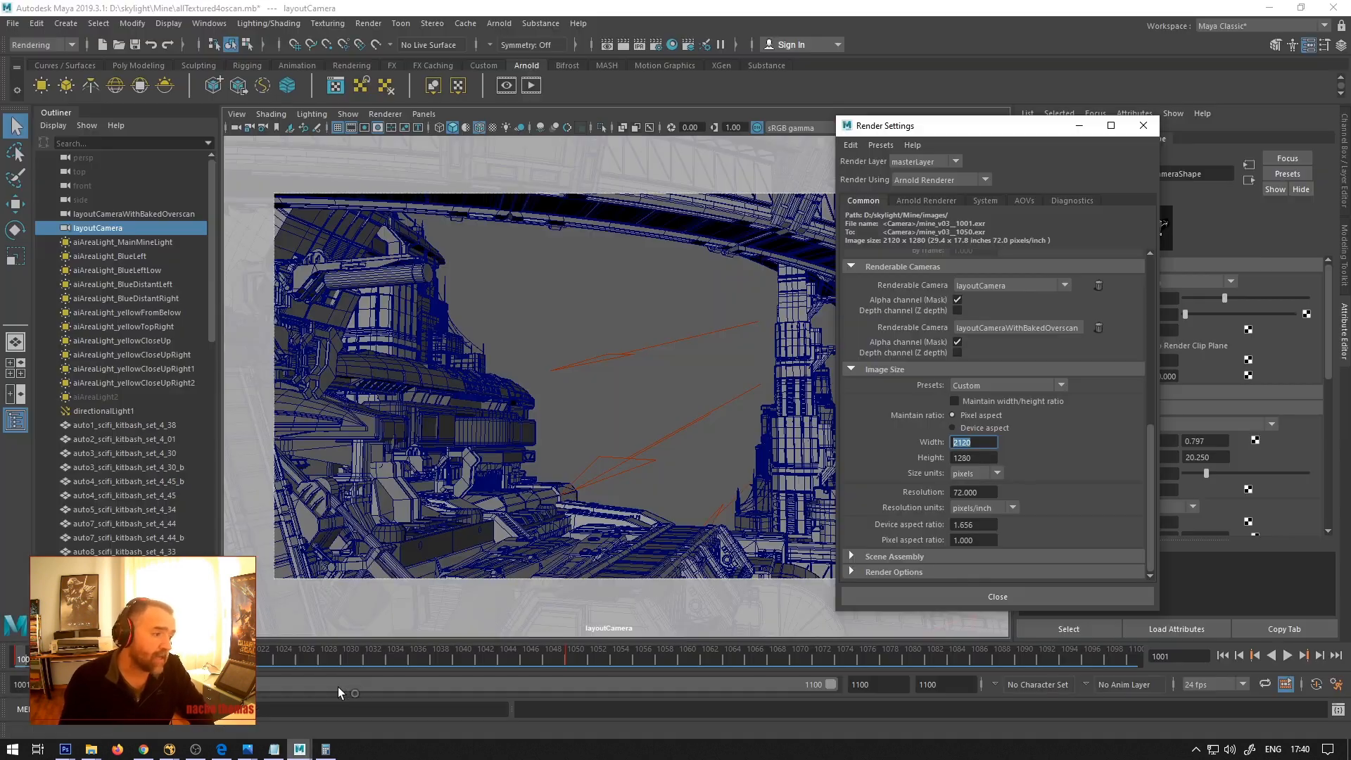
{"action": "left_click", "coordinate": [105, 213]}
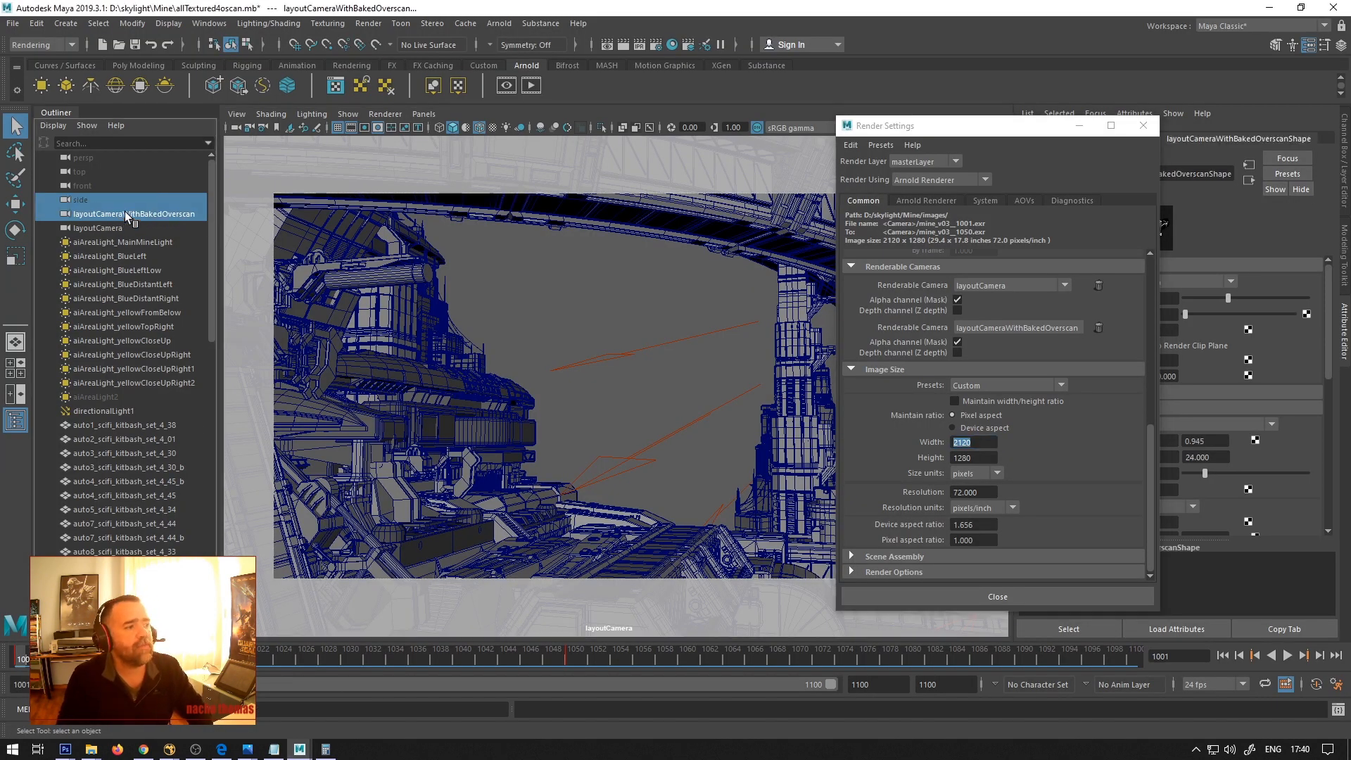
{"action": "left_click", "coordinate": [1145, 125]}
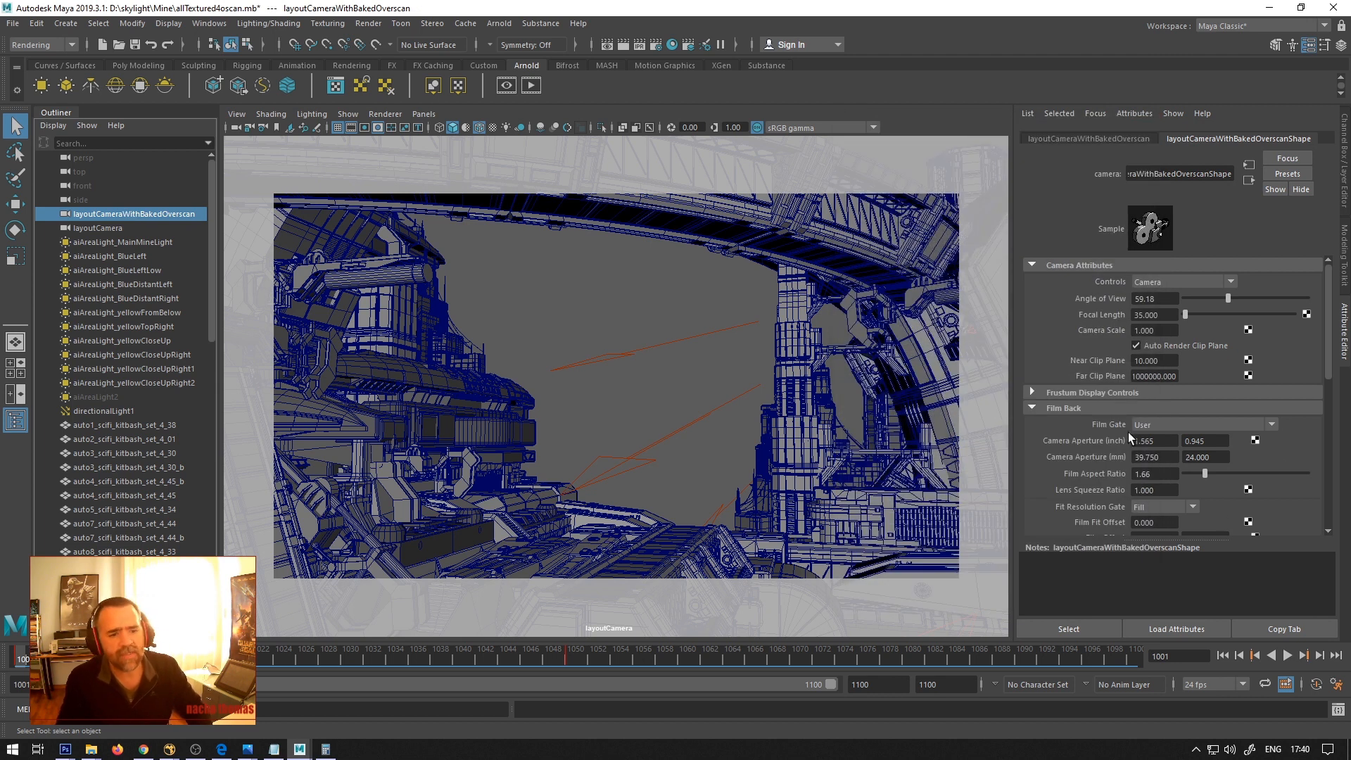
{"action": "left_click", "coordinate": [1165, 457]}
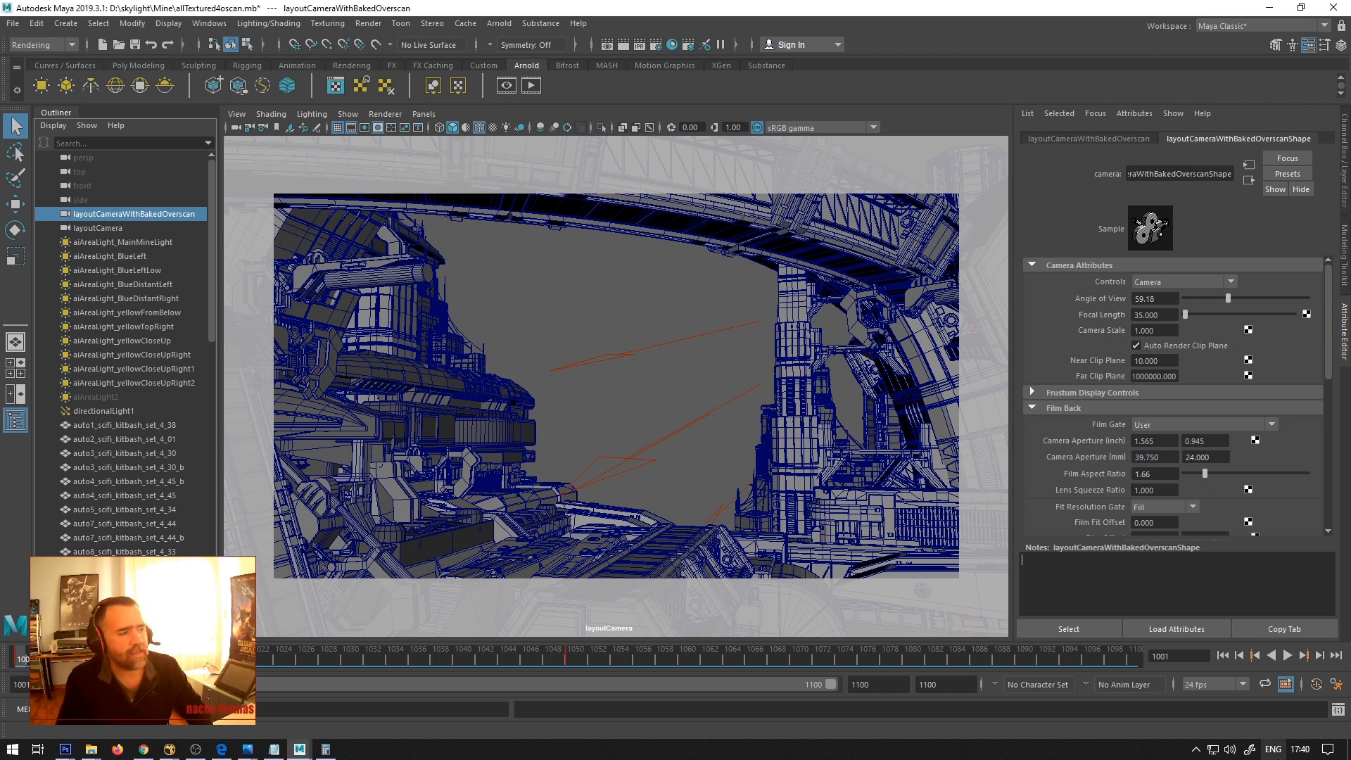
{"action": "left_click", "coordinate": [1166, 457]}
{"action": "double_click", "coordinate": [1166, 457]}
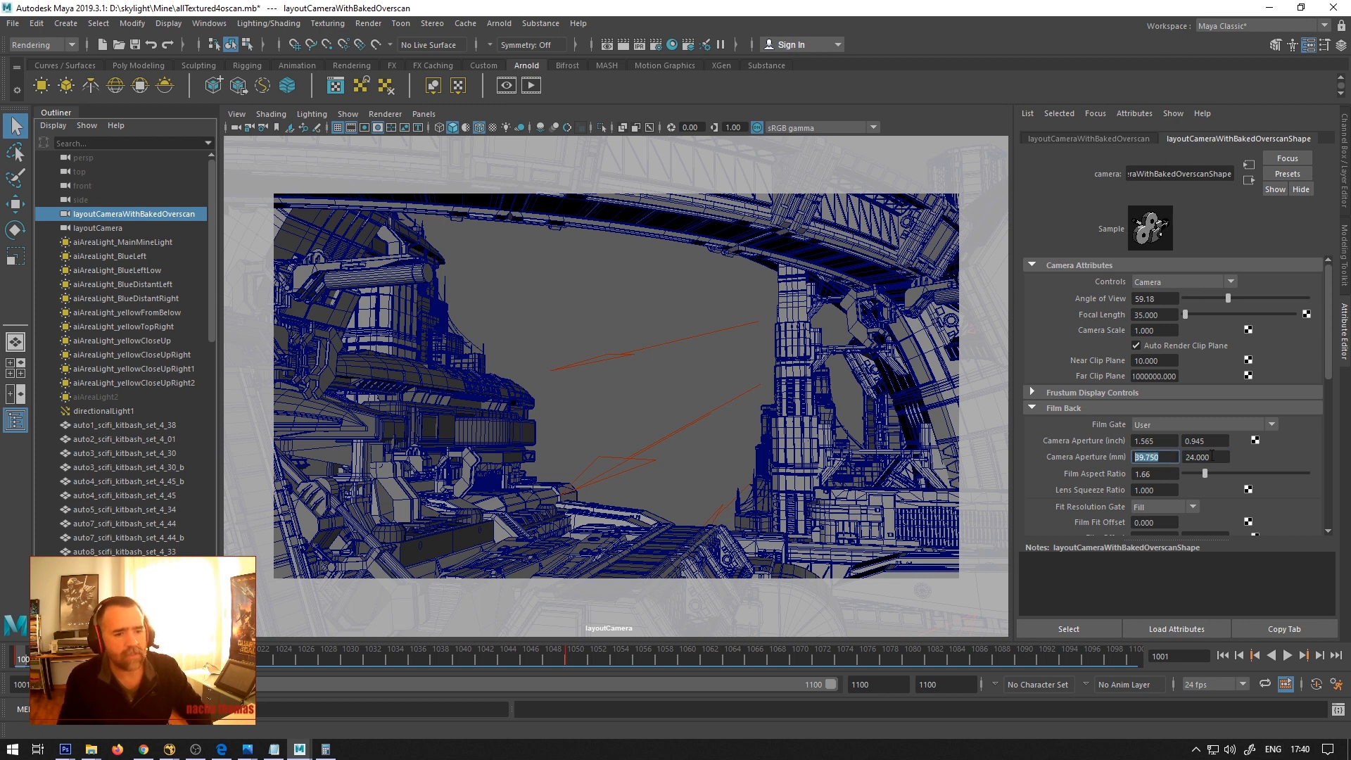
{"action": "left_click", "coordinate": [1212, 457]}
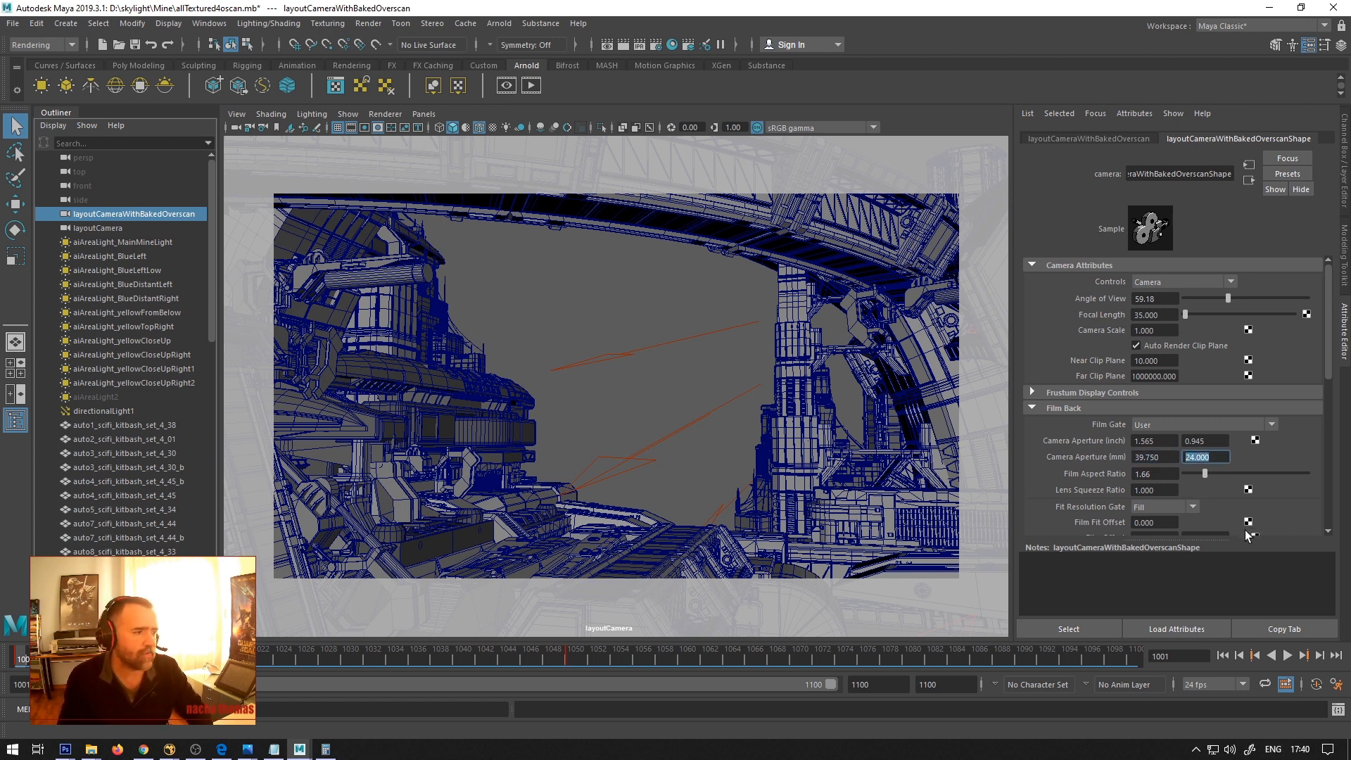
{"action": "left_click", "coordinate": [1161, 473]}
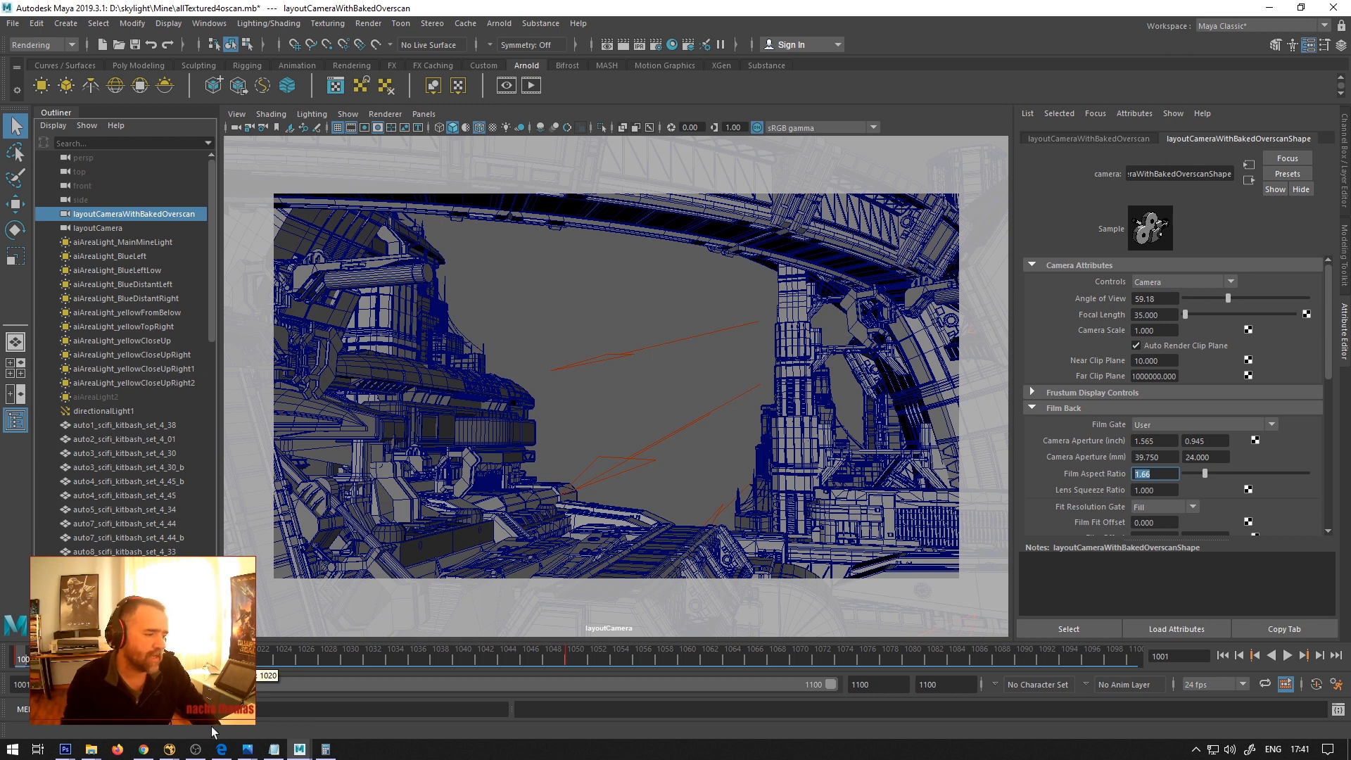
Switch to Nuke and examine the Reformat1 node's settings and the overscan area around the HD_1080 frame in the viewer.
{"action": "mouse_move", "coordinate": [169, 749]}
{"action": "left_click", "coordinate": [605, 689]}
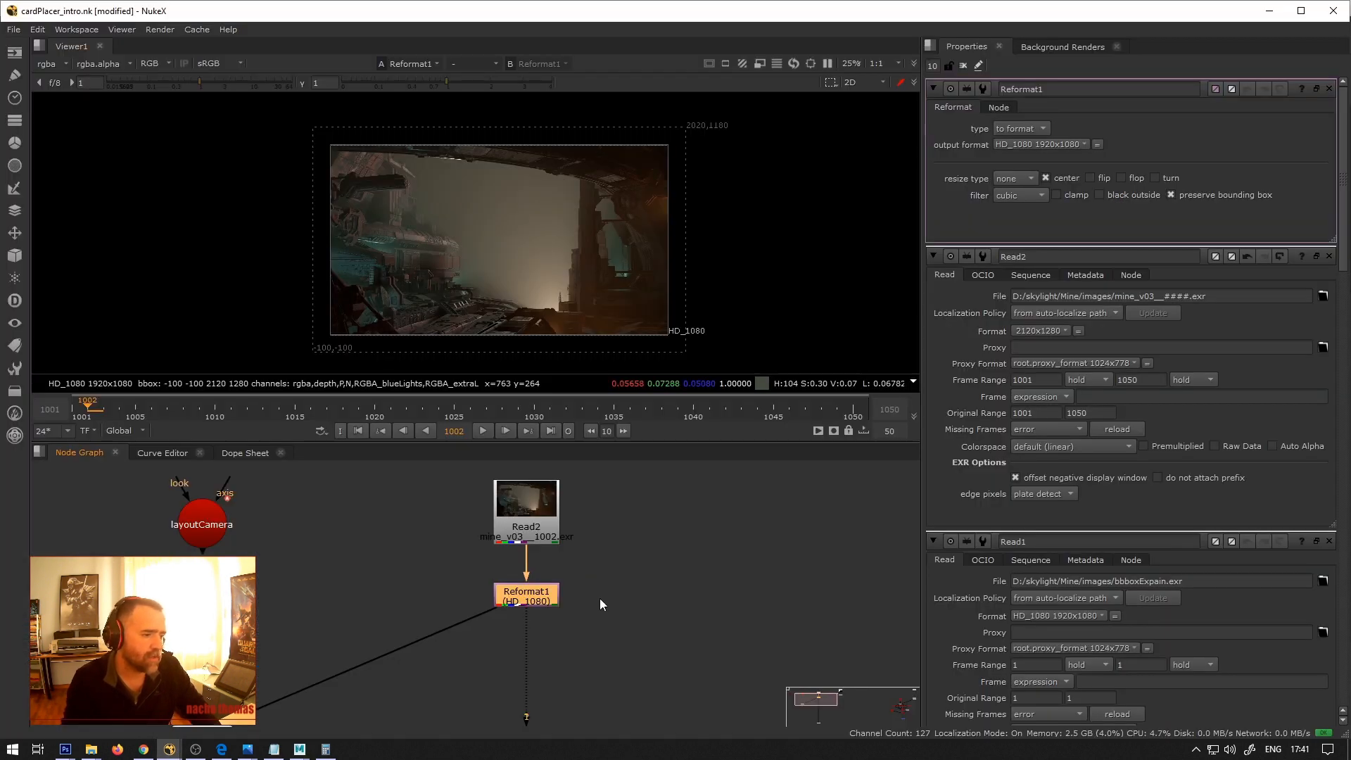
{"action": "double_click", "coordinate": [542, 603]}
{"action": "left_click", "coordinate": [542, 602]}
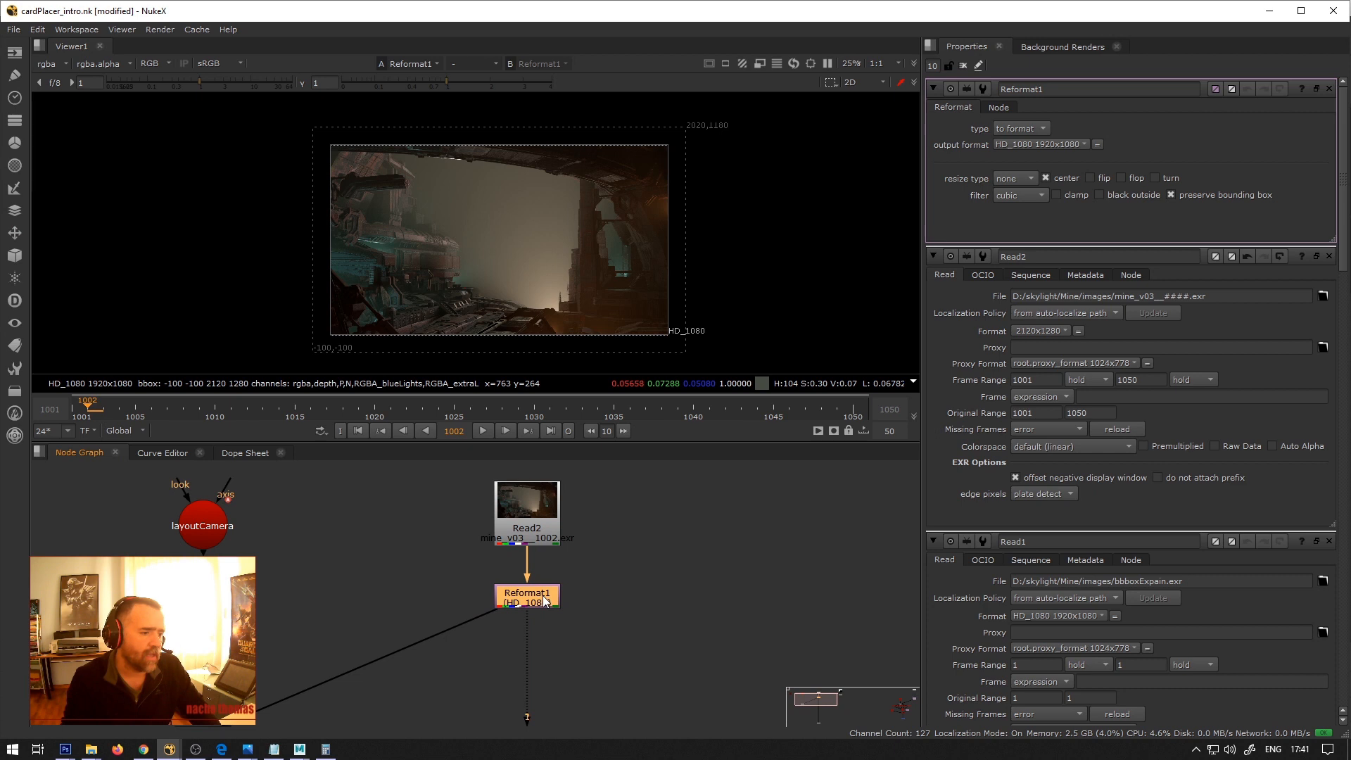
{"action": "left_click", "coordinate": [538, 505]}
{"action": "left_click", "coordinate": [538, 598]}
{"action": "middle_click_drag", "start_coordinate": [537, 598], "coordinate": [555, 616]}
{"action": "left_click", "coordinate": [555, 617]}
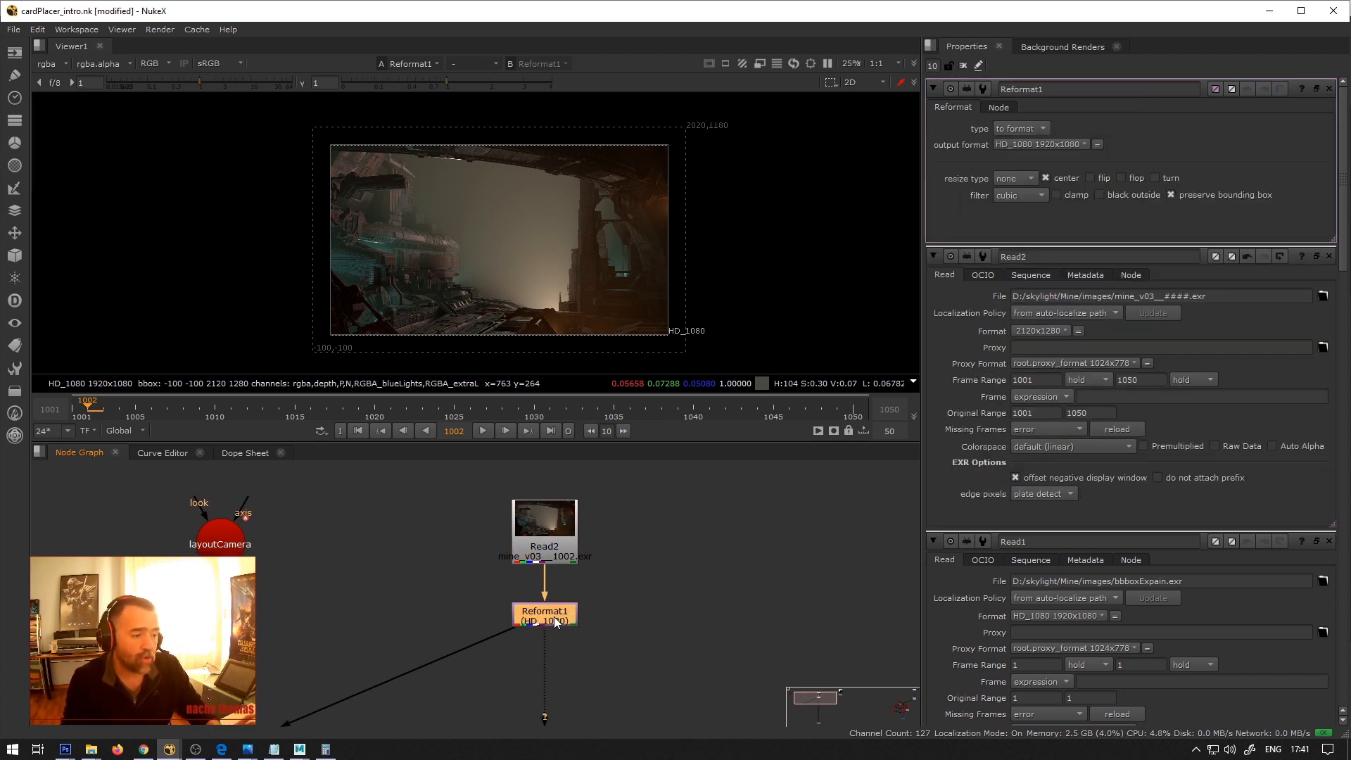
{"action": "scroll", "coordinate": [658, 162], "scroll_direction": "up", "scroll_amount": 4}
{"action": "scroll", "coordinate": [660, 155], "scroll_direction": "down", "scroll_amount": 3}
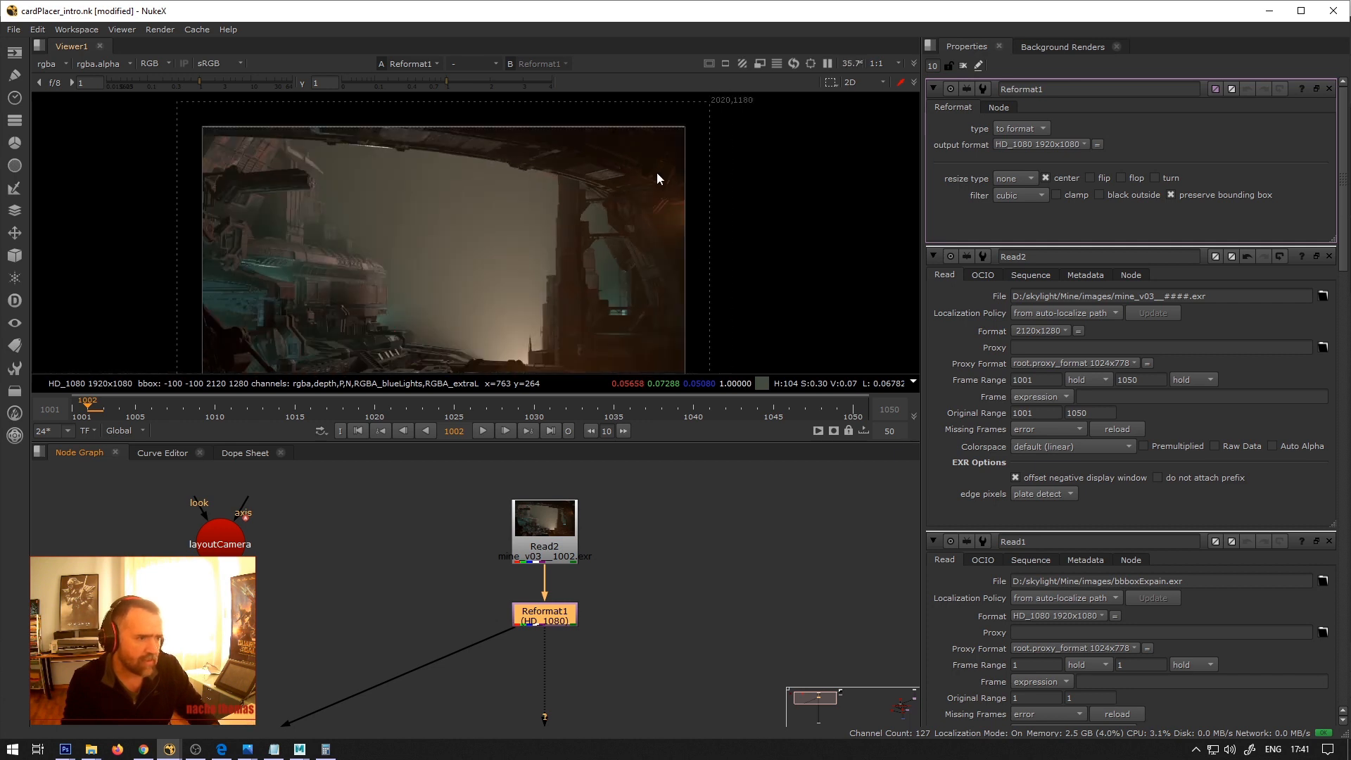
Switch to Maya and look through layoutCameraWithBakedOverscan in the viewport.
{"action": "mouse_move", "coordinate": [301, 752]}
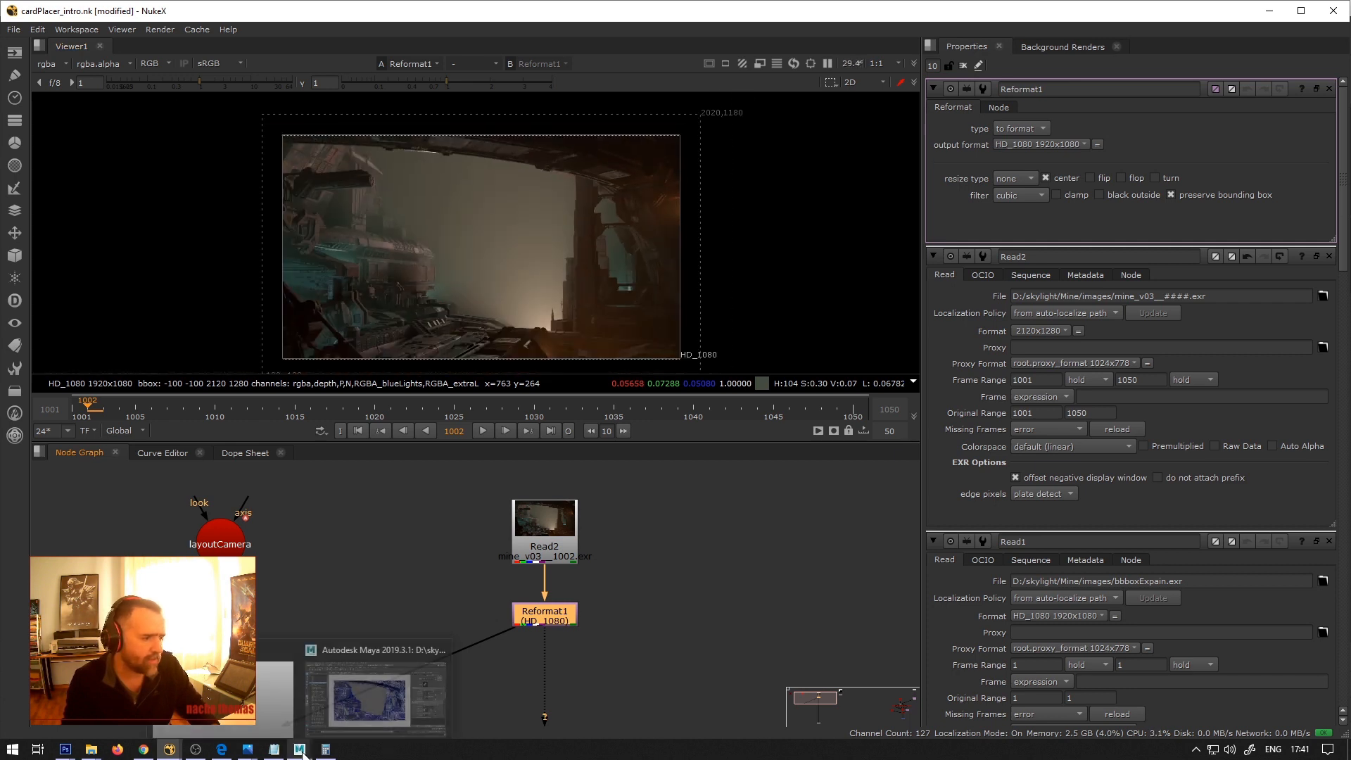
{"action": "left_click", "coordinate": [347, 718]}
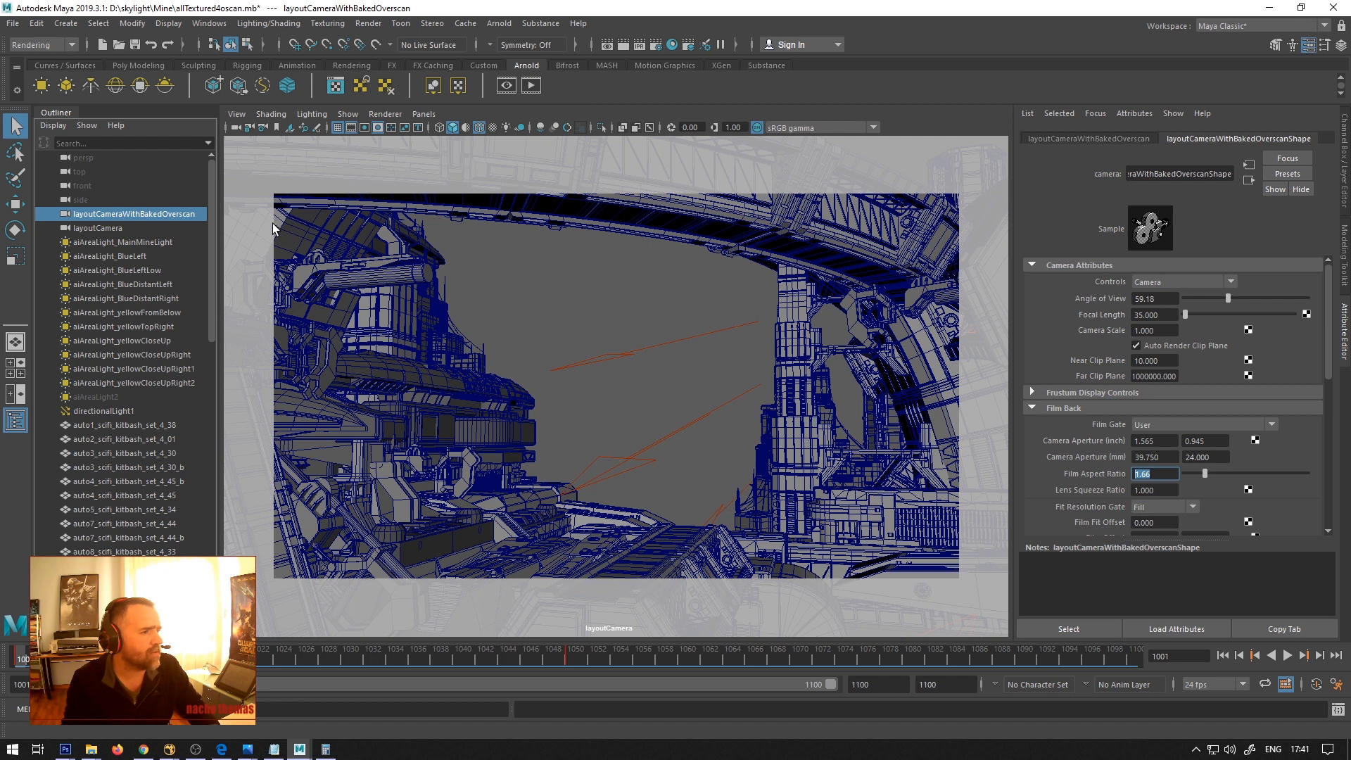
{"action": "left_click", "coordinate": [425, 114]}
{"action": "mouse_move", "coordinate": [493, 130]}
{"action": "left_click", "coordinate": [678, 142]}
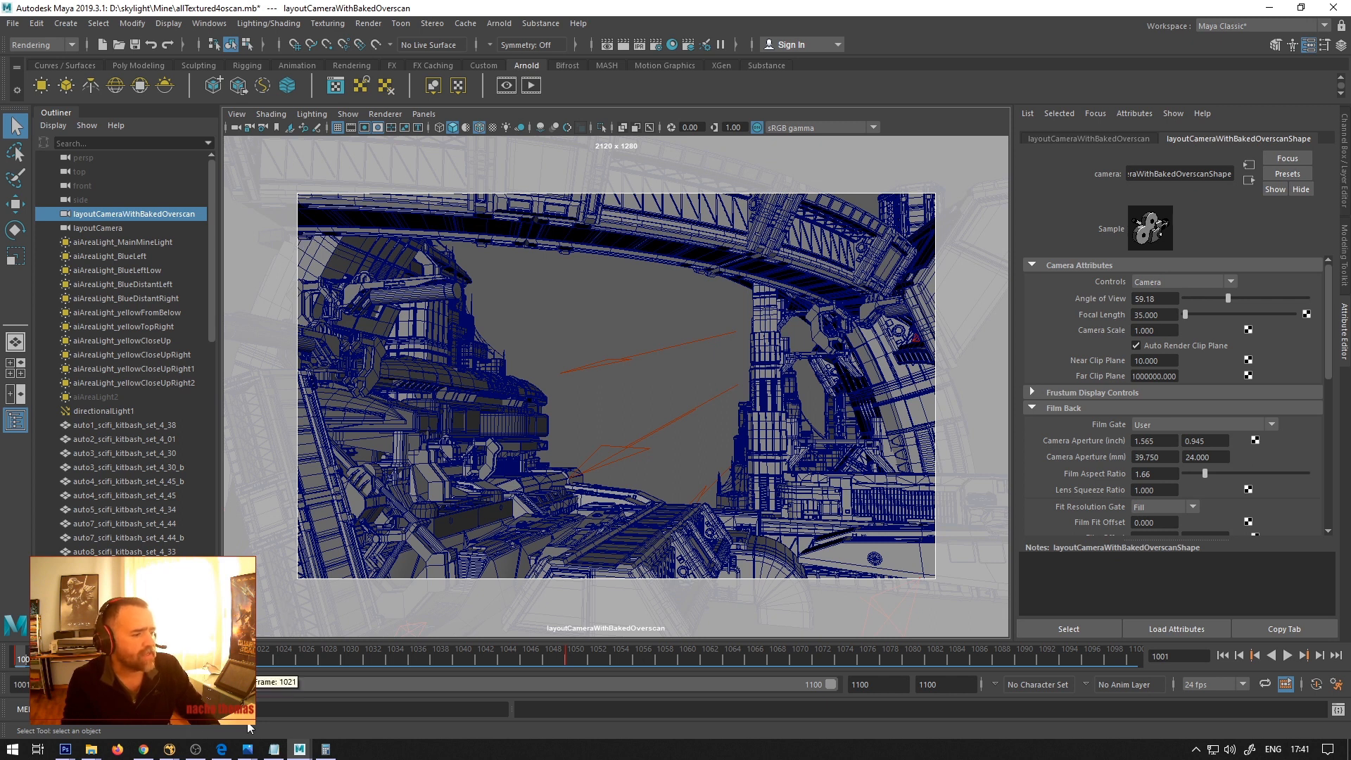
Switch to the cardPlacer_intro script in Nuke and show the Read2 render with its full 2120x1280 frame in the viewer.
{"action": "mouse_move", "coordinate": [169, 748]}
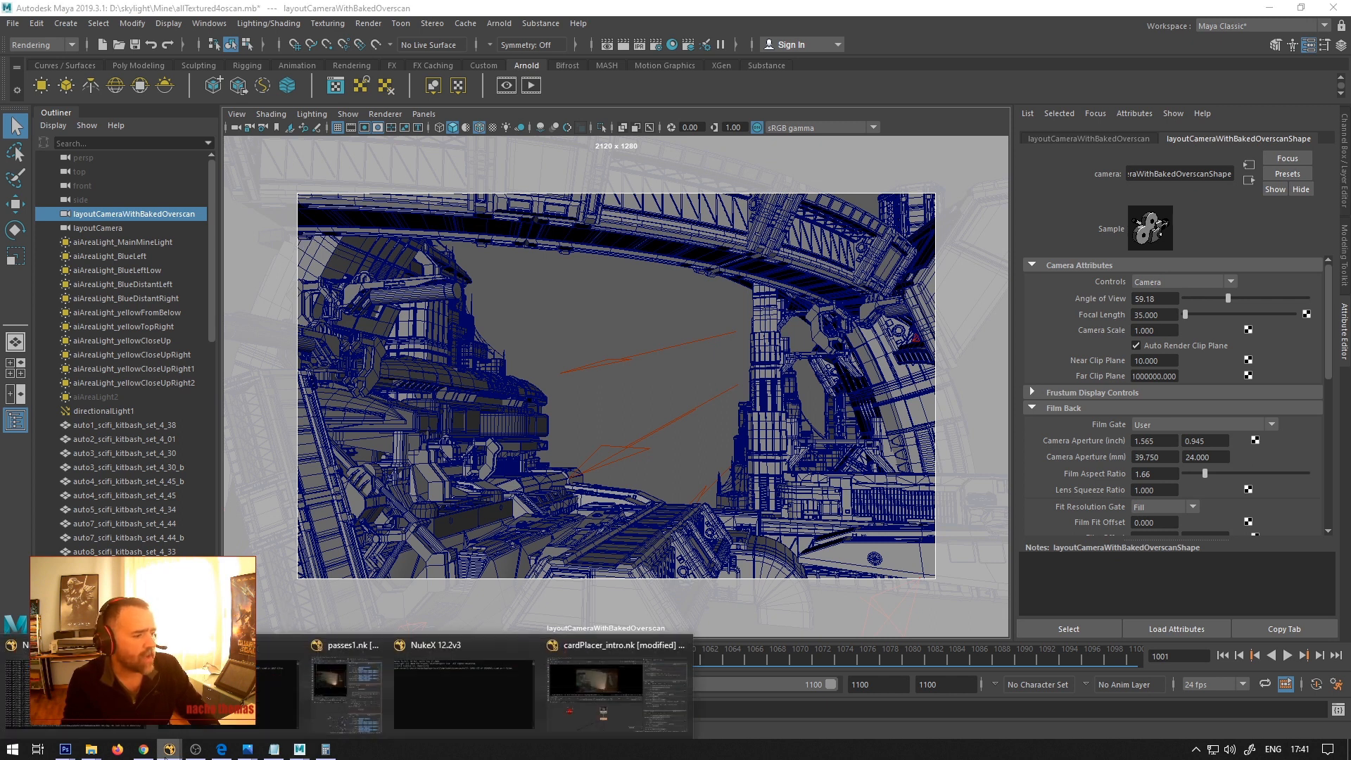
{"action": "left_click", "coordinate": [569, 686]}
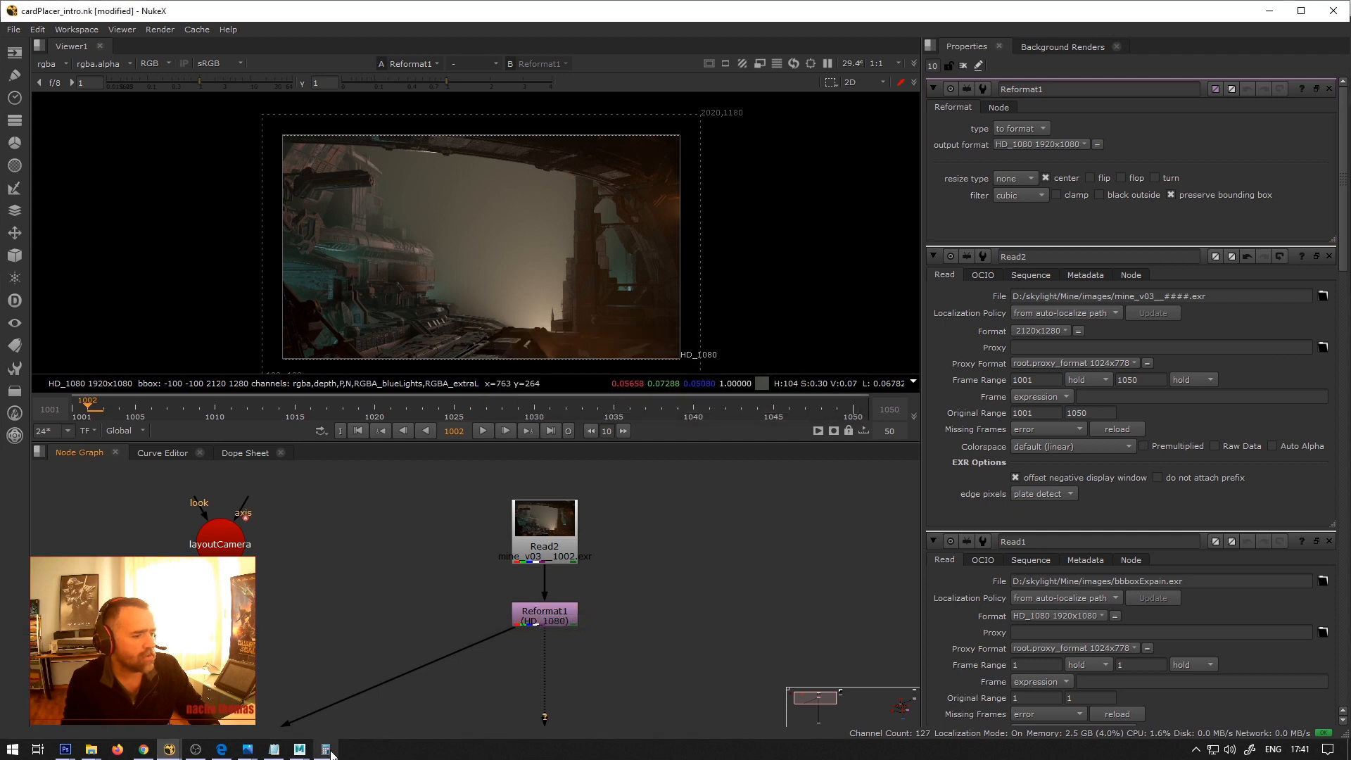
{"action": "middle_click_drag", "start_coordinate": [513, 613], "coordinate": [555, 605]}
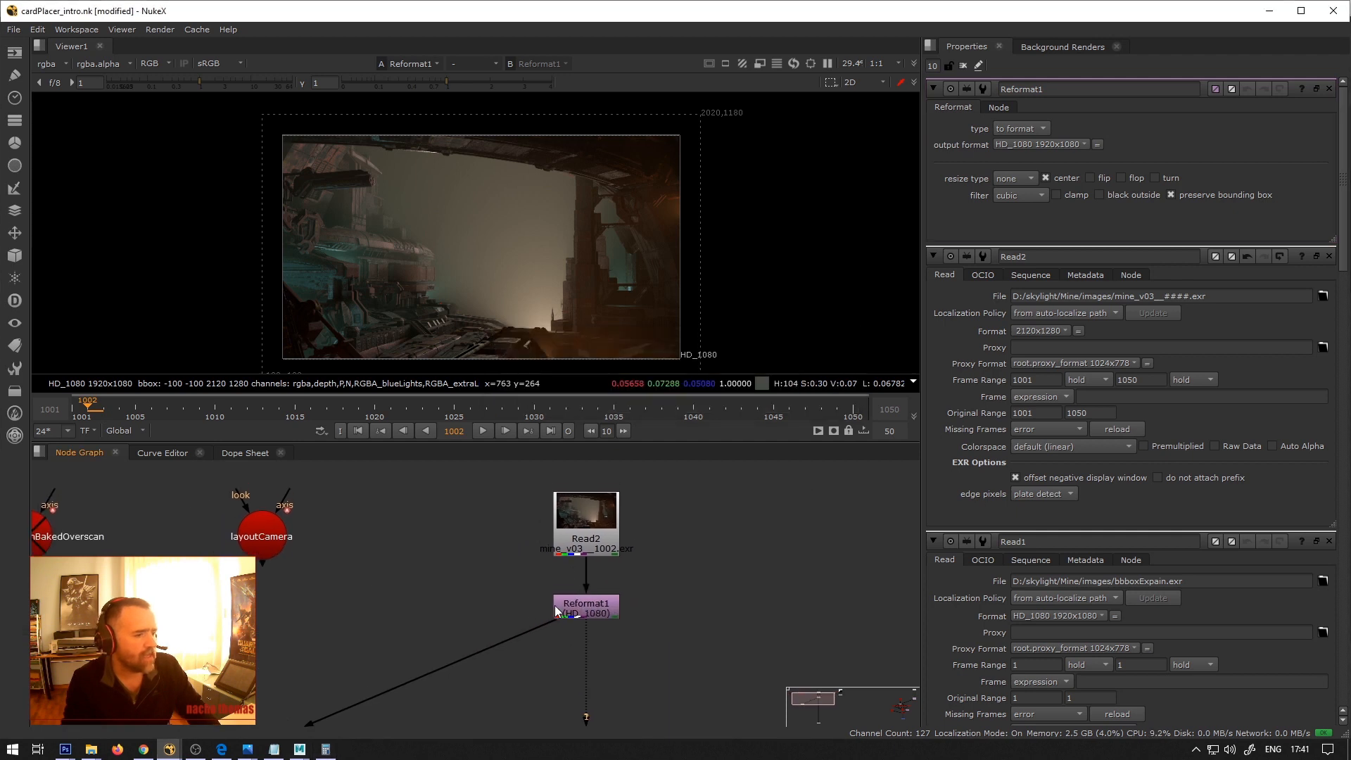
{"action": "left_click", "coordinate": [574, 531]}
{"action": "key", "text": "1"}
{"action": "scroll", "coordinate": [554, 246], "scroll_direction": "down", "scroll_amount": 3}
{"action": "middle_click_drag", "start_coordinate": [553, 250], "coordinate": [582, 259]}
{"action": "scroll", "coordinate": [581, 278], "scroll_direction": "up", "scroll_amount": 2}
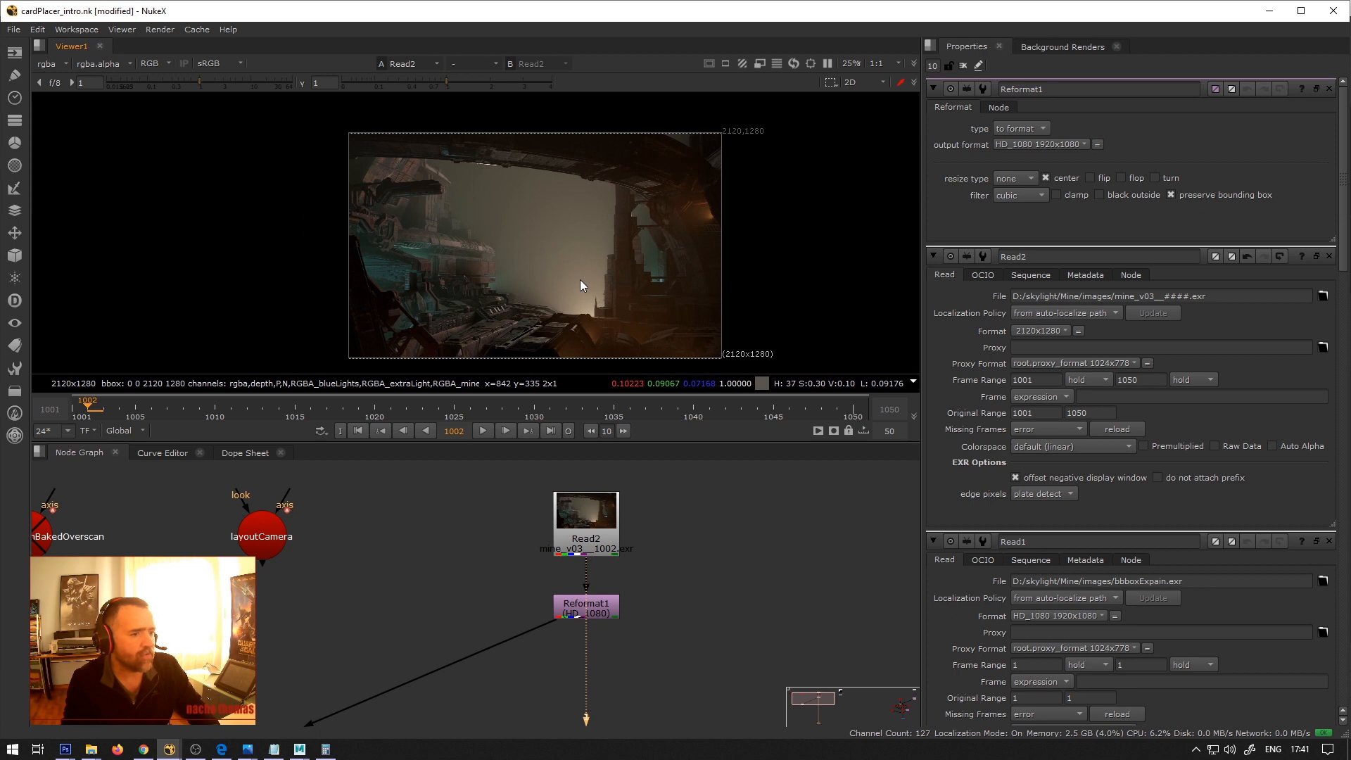
Compare the Reformat1 and Read2 outputs in the viewer, opening each node's properties and ending on Reformat1.
{"action": "left_click", "coordinate": [595, 612]}
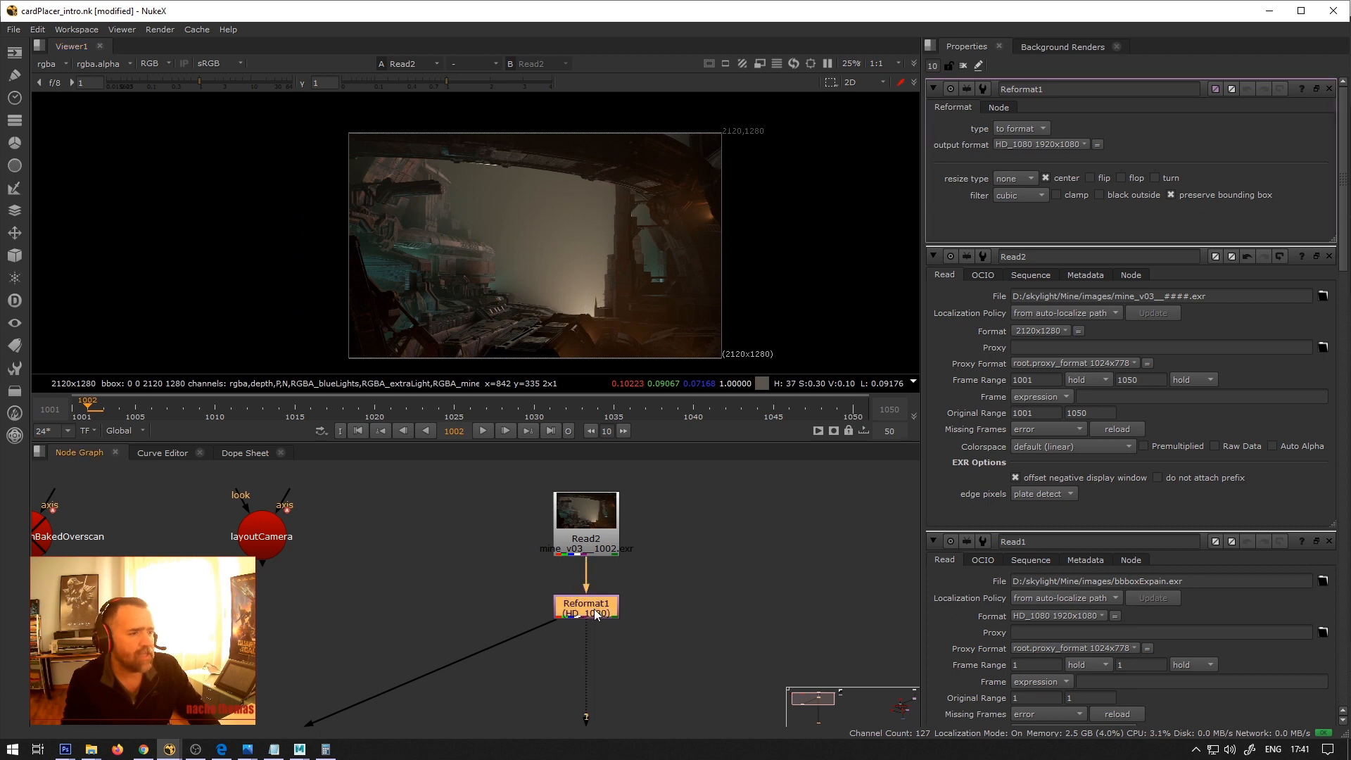
{"action": "key", "text": "1"}
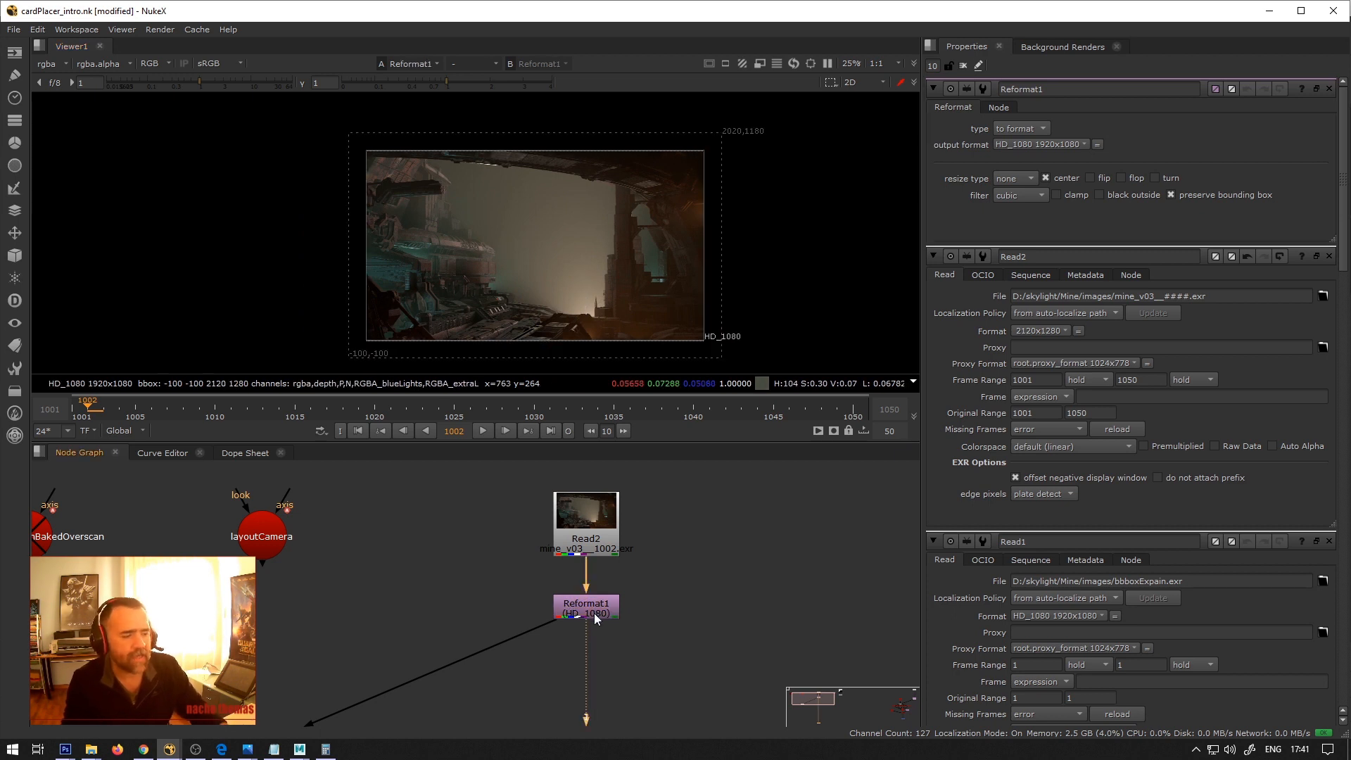
{"action": "left_click", "coordinate": [594, 614]}
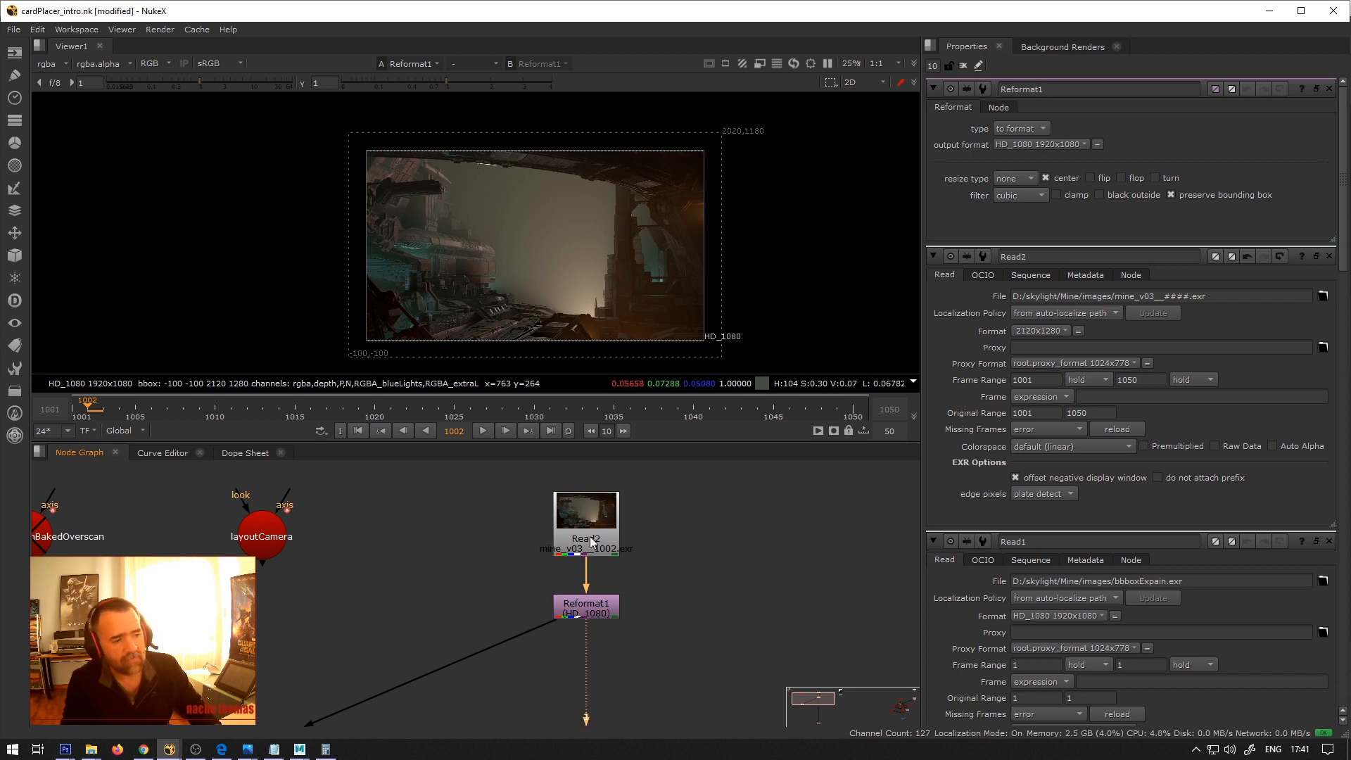
{"action": "double_click", "coordinate": [591, 540]}
{"action": "key", "text": "1"}
{"action": "left_click", "coordinate": [600, 609]}
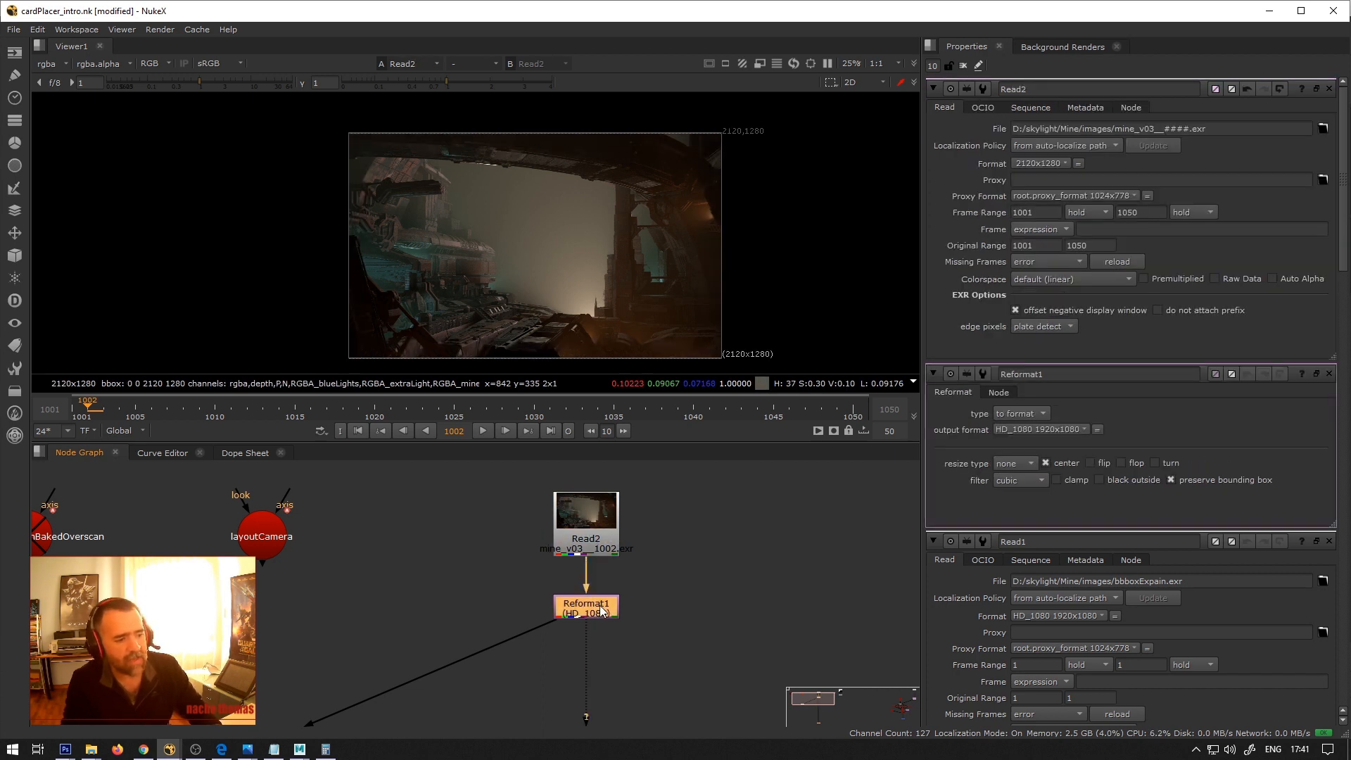
{"action": "double_click", "coordinate": [601, 610]}
{"action": "key", "text": "1"}
{"action": "left_click", "coordinate": [602, 611]}
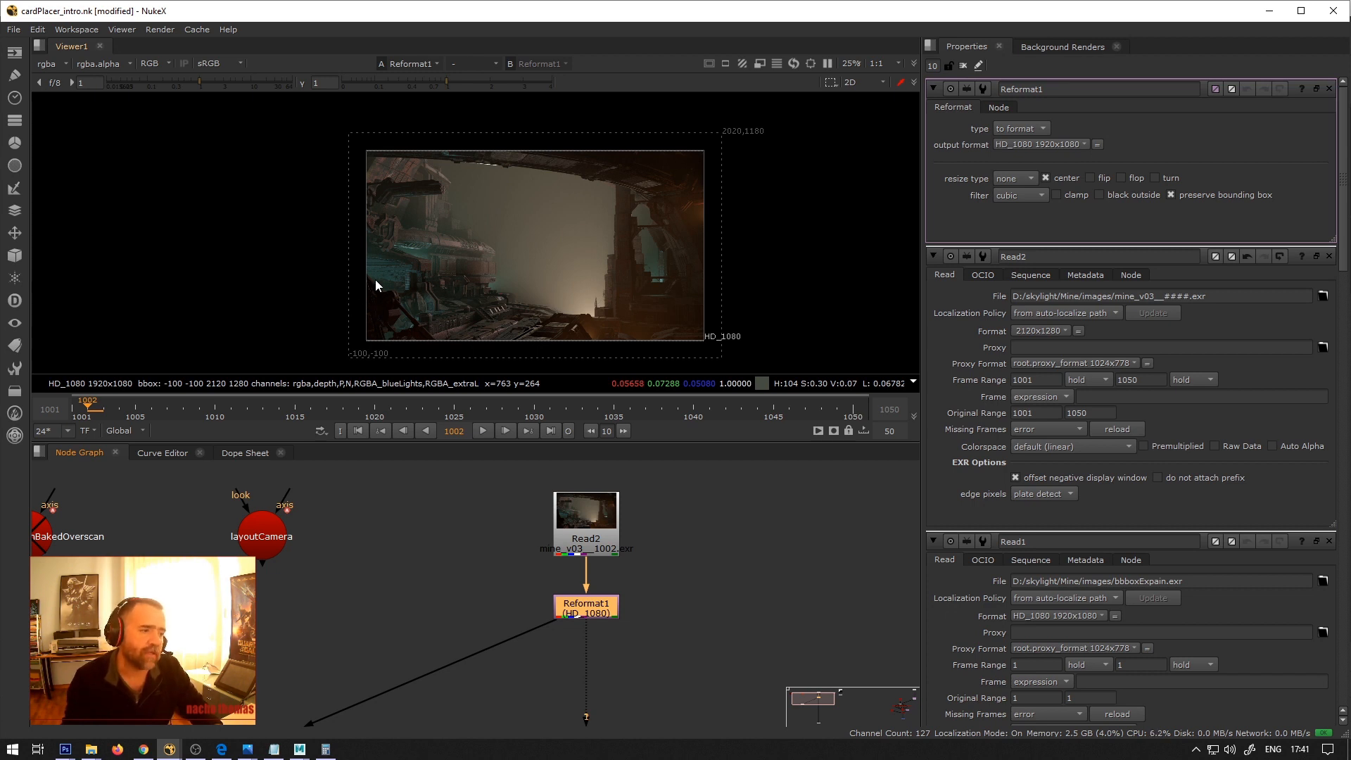
Turn the viewer's Show Overscan option on for Reformat1 to inspect the extra border, then turn it off again.
{"action": "right_click", "coordinate": [394, 242]}
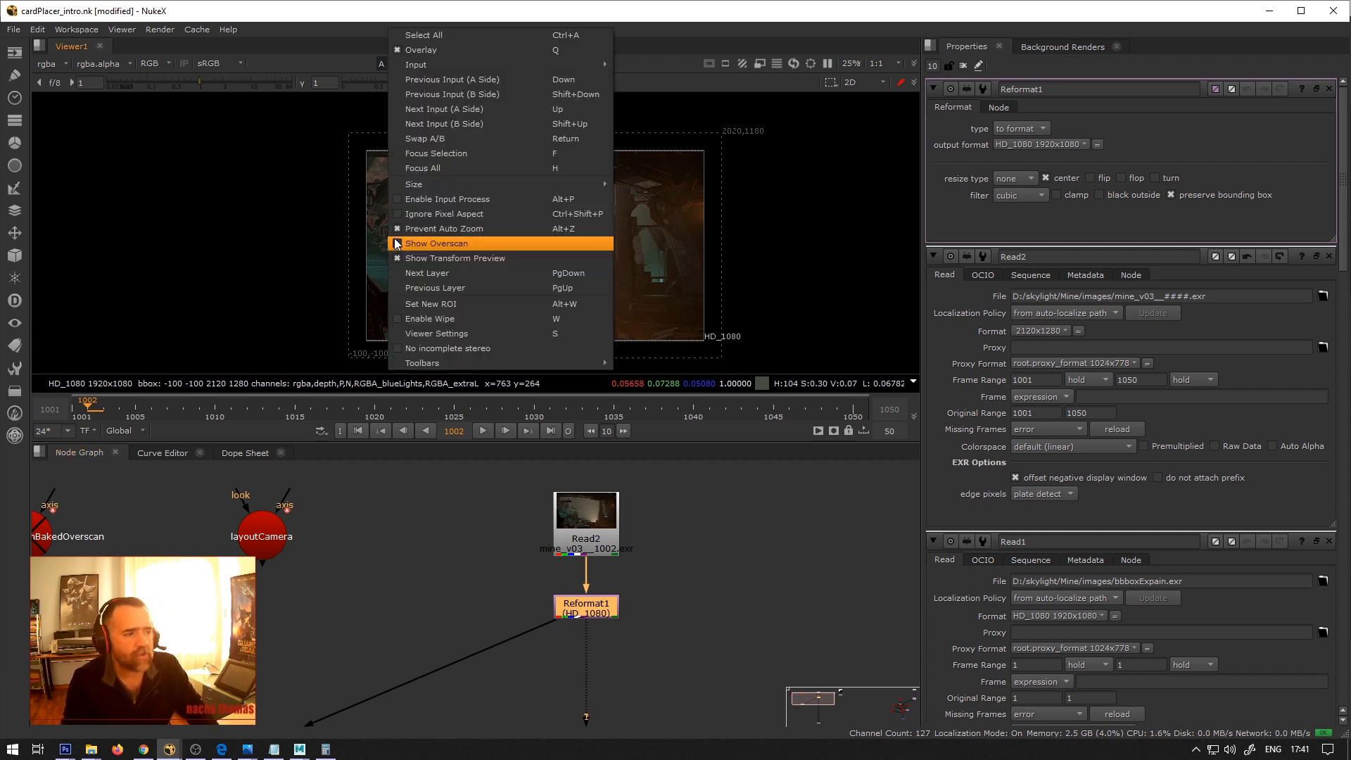
{"action": "left_click", "coordinate": [430, 246]}
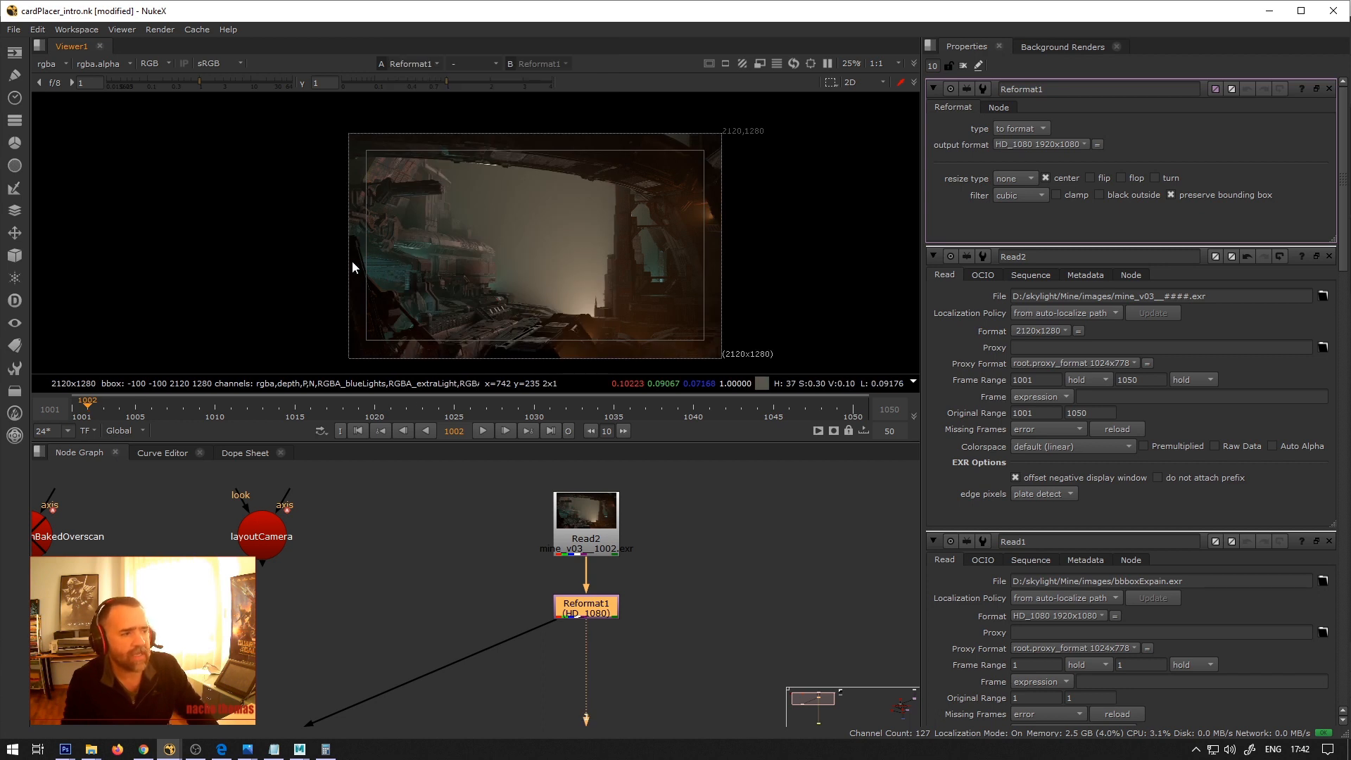
{"action": "right_click", "coordinate": [389, 247]}
{"action": "left_click", "coordinate": [423, 259]}
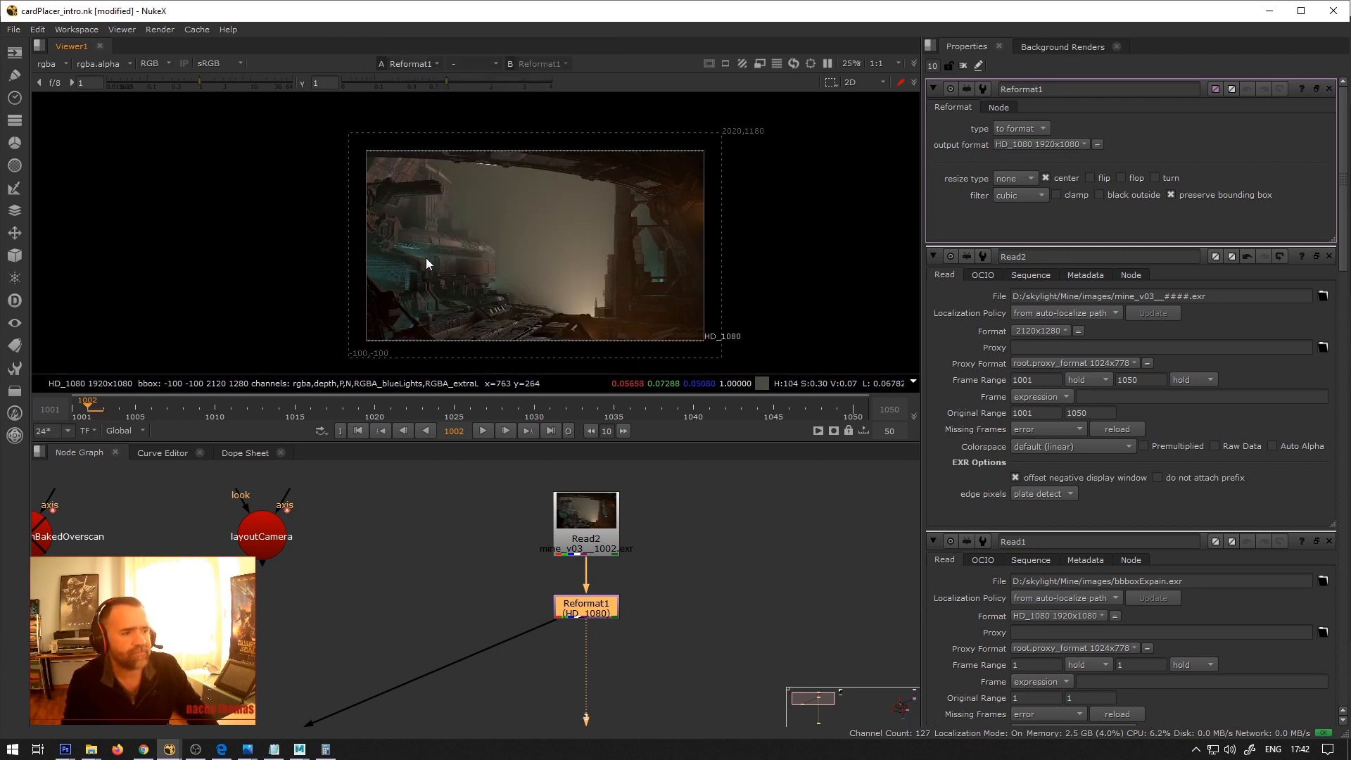
Show PositionToPoints1 in the 3D viewer and examine its point cloud against the camera frustum edges.
{"action": "scroll", "coordinate": [502, 552], "scroll_direction": "down", "scroll_amount": 3}
{"action": "scroll", "coordinate": [350, 667], "scroll_direction": "up", "scroll_amount": 2}
{"action": "double_click", "coordinate": [366, 663]}
{"action": "key", "text": "1"}
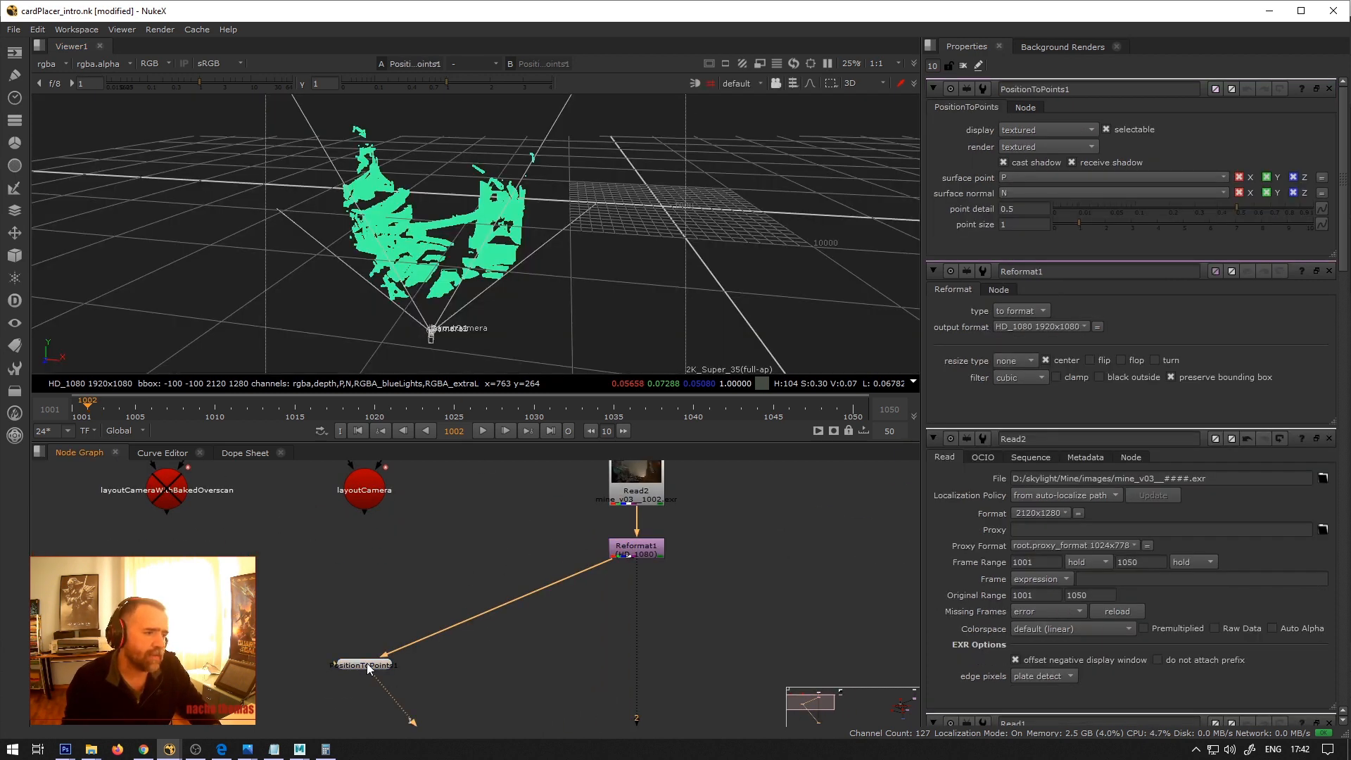
{"action": "mouse_move", "coordinate": [551, 307]}
{"action": "left_mouse_down", "text": "ctrl"}
{"action": "mouse_move", "coordinate": [533, 419]}
{"action": "mouse_move", "coordinate": [548, 327]}
{"action": "left_mouse_up", "text": "ctrl"}
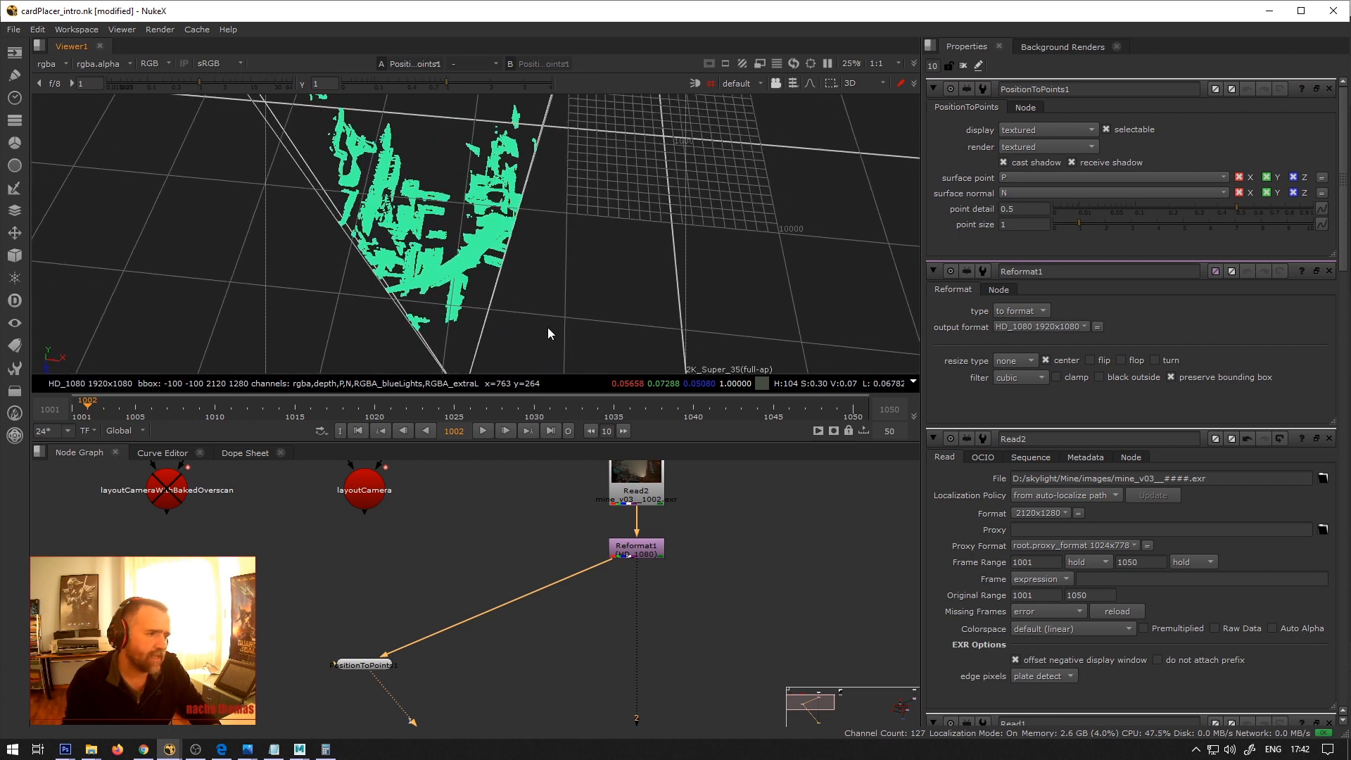
{"action": "double_click", "coordinate": [648, 553]}
{"action": "double_click", "coordinate": [365, 664]}
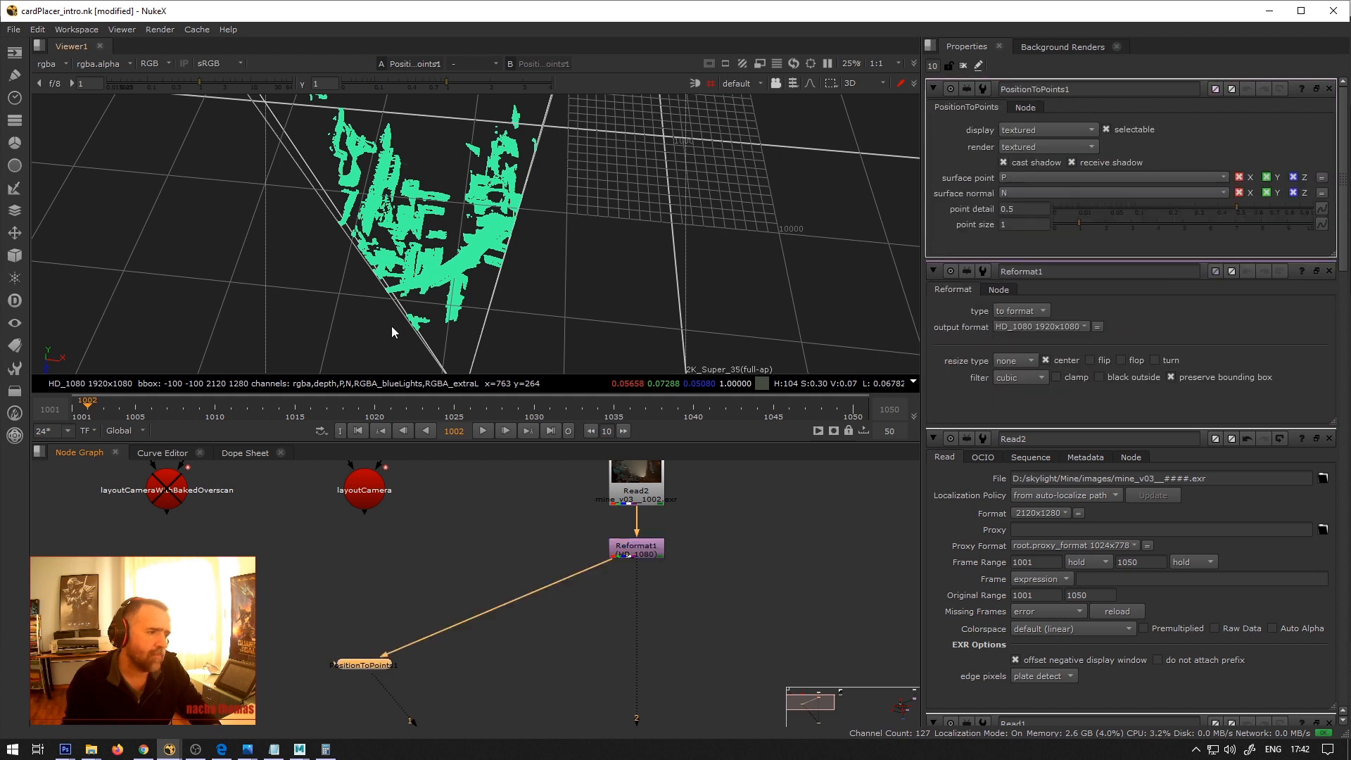
{"action": "left_click_drag", "start_coordinate": [406, 220], "coordinate": [461, 202], "text": "ctrl"}
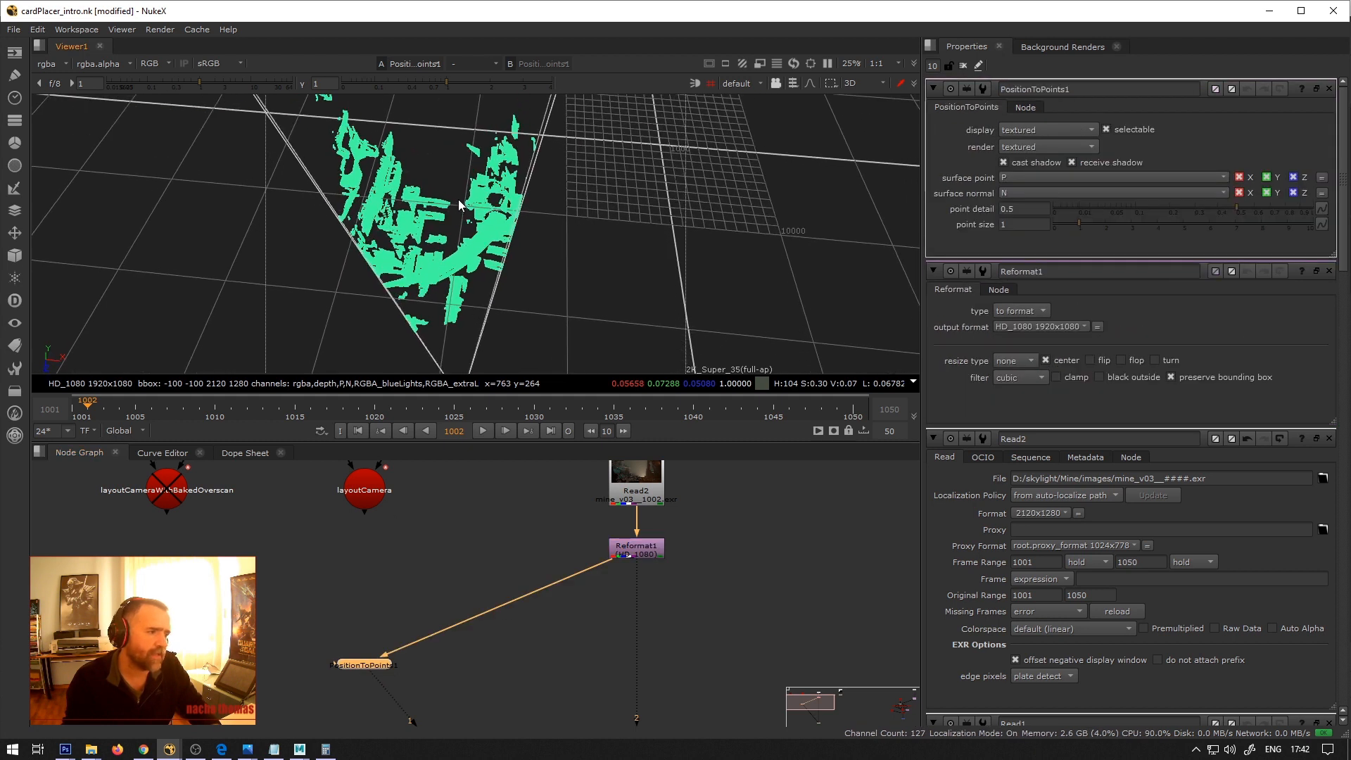
{"action": "left_click_drag", "start_coordinate": [620, 280], "coordinate": [643, 360], "text": "ctrl"}
Open the layoutCamera projection settings, then show Reformat1 with its HD_1080 frame in the viewer.
{"action": "double_click", "coordinate": [358, 497]}
{"action": "double_click", "coordinate": [643, 553]}
{"action": "key", "text": "1"}
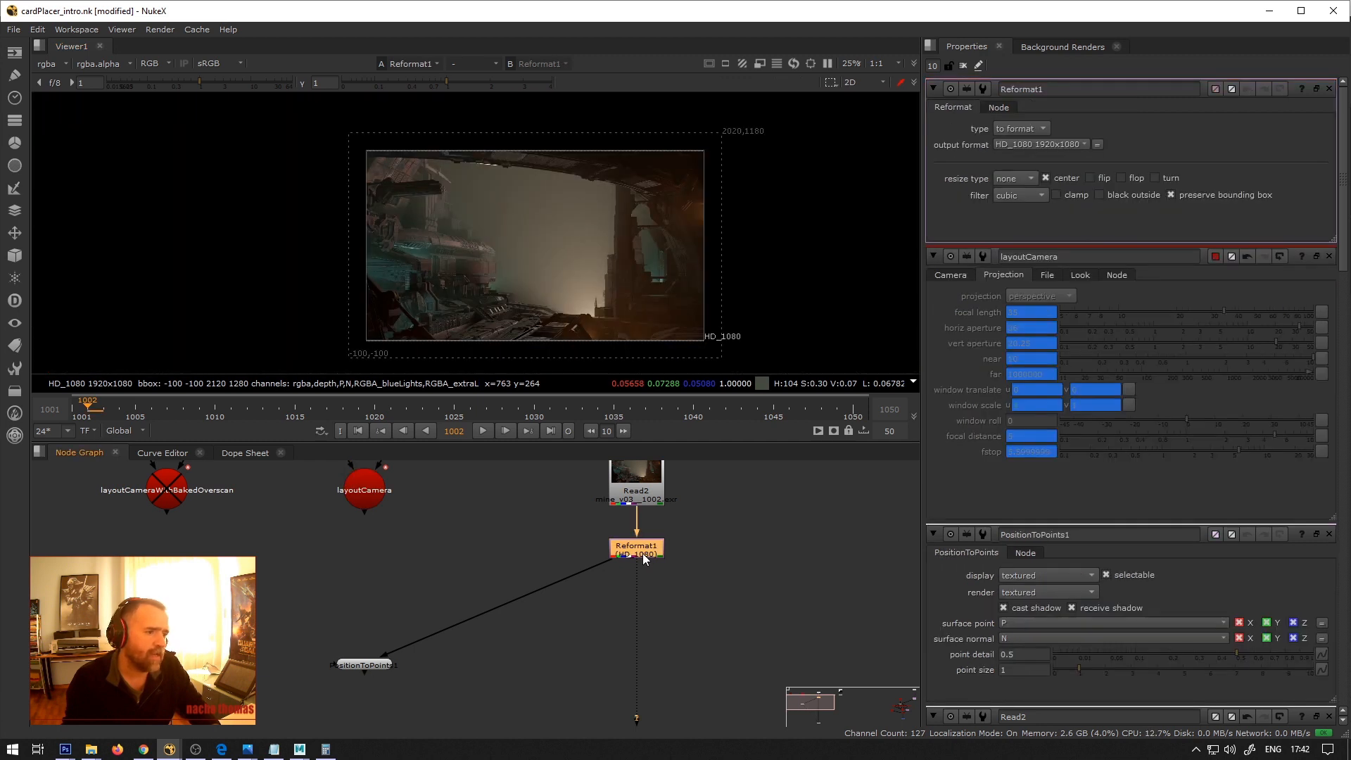
{"action": "left_click", "coordinate": [643, 552]}
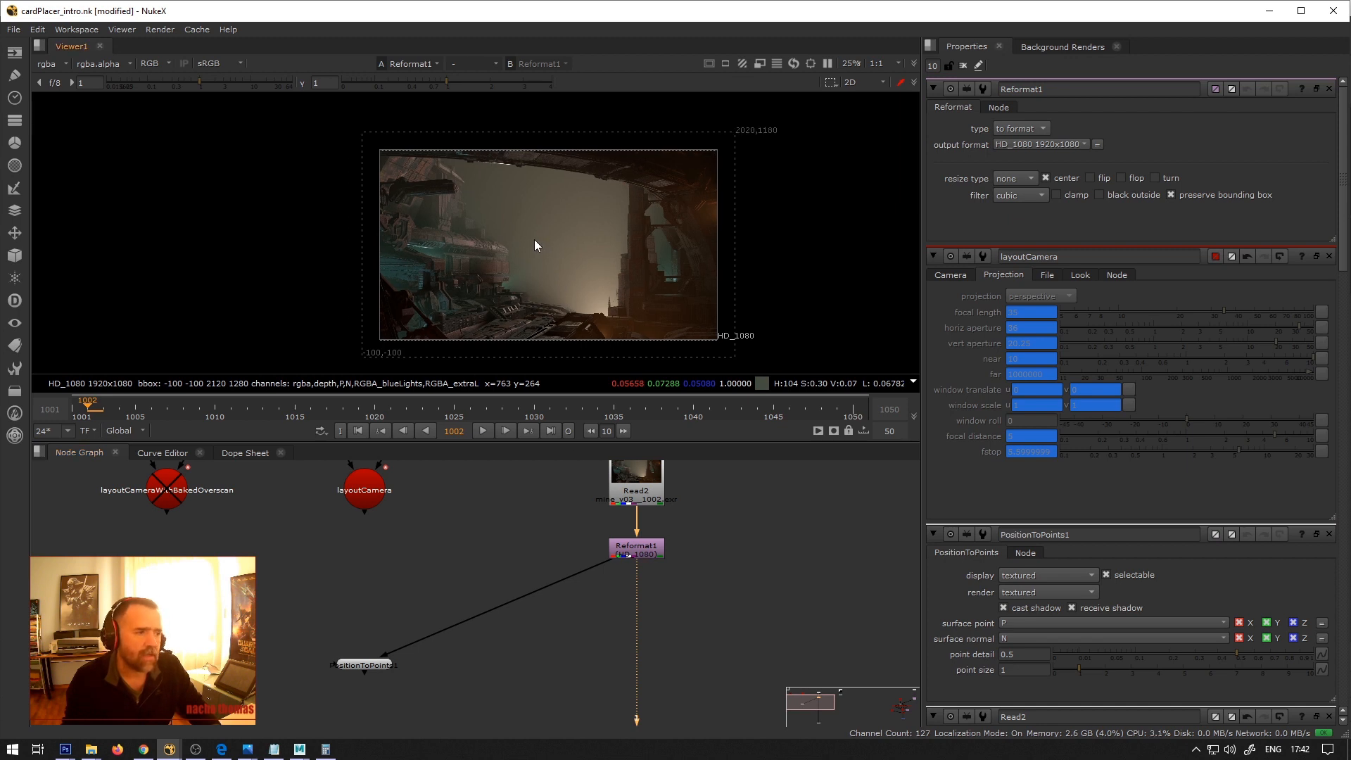
Reconnect the PositionToPoints1 input from Reformat1 to Read2 and inspect the point cloud in the 3D view.
{"action": "key", "text": "Tab"}
{"action": "left_click_drag", "start_coordinate": [534, 264], "coordinate": [537, 422], "text": "ctrl"}
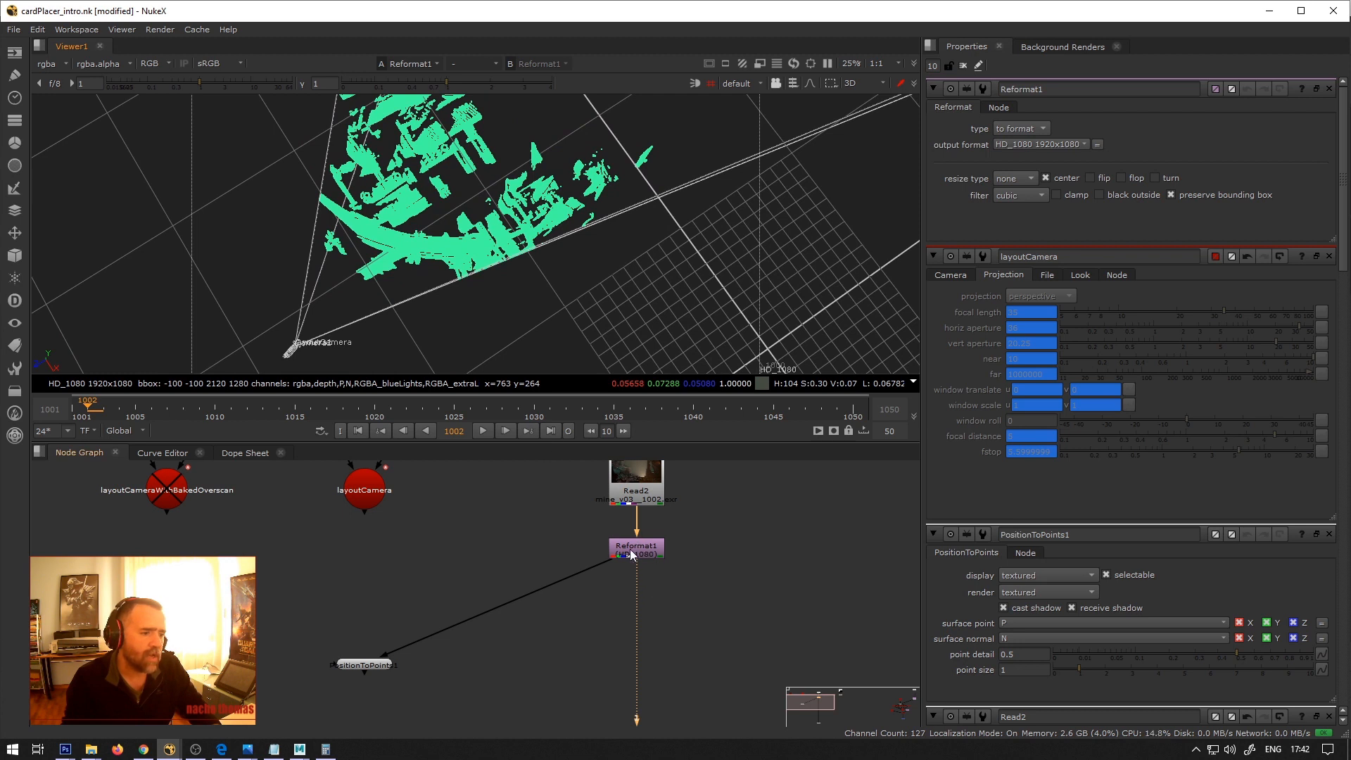
{"action": "left_click_drag", "start_coordinate": [606, 565], "coordinate": [623, 487]}
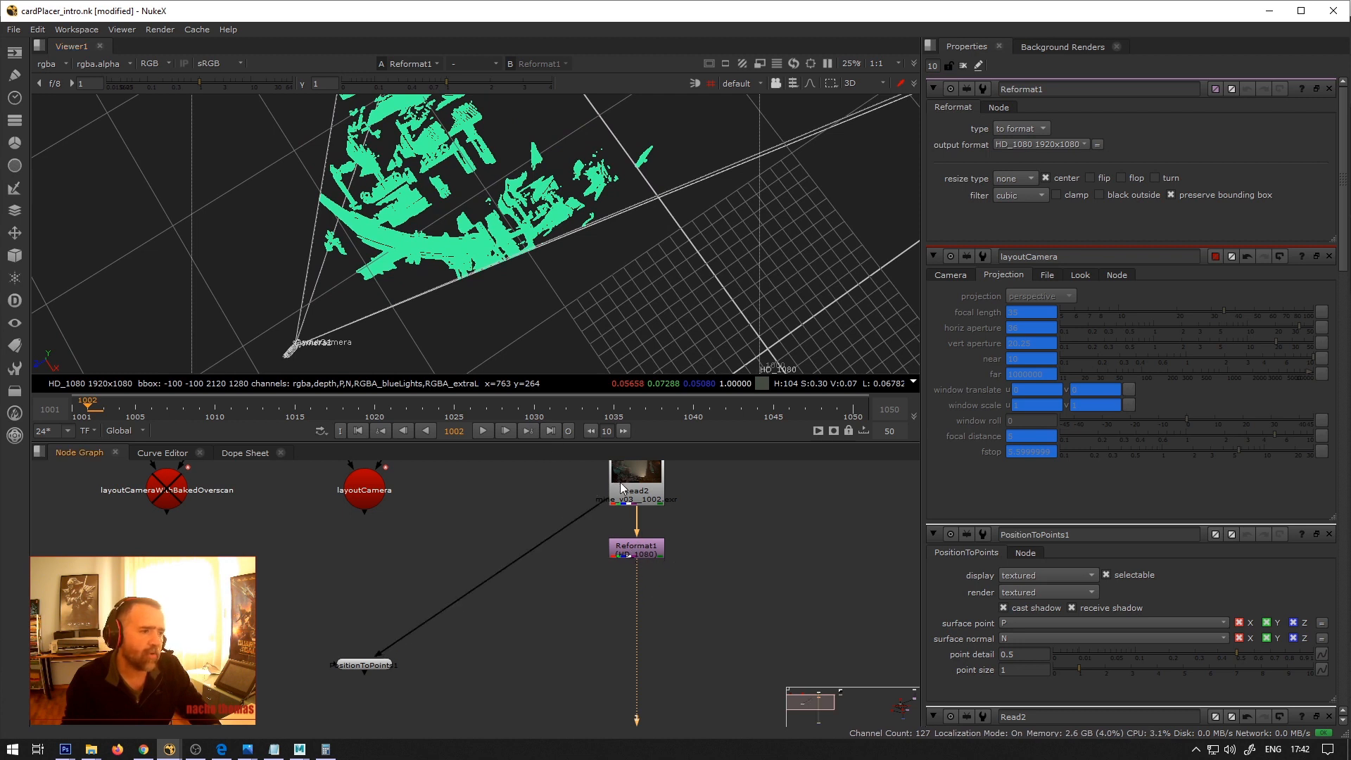
{"action": "left_click_drag", "start_coordinate": [542, 318], "coordinate": [529, 304], "text": "ctrl"}
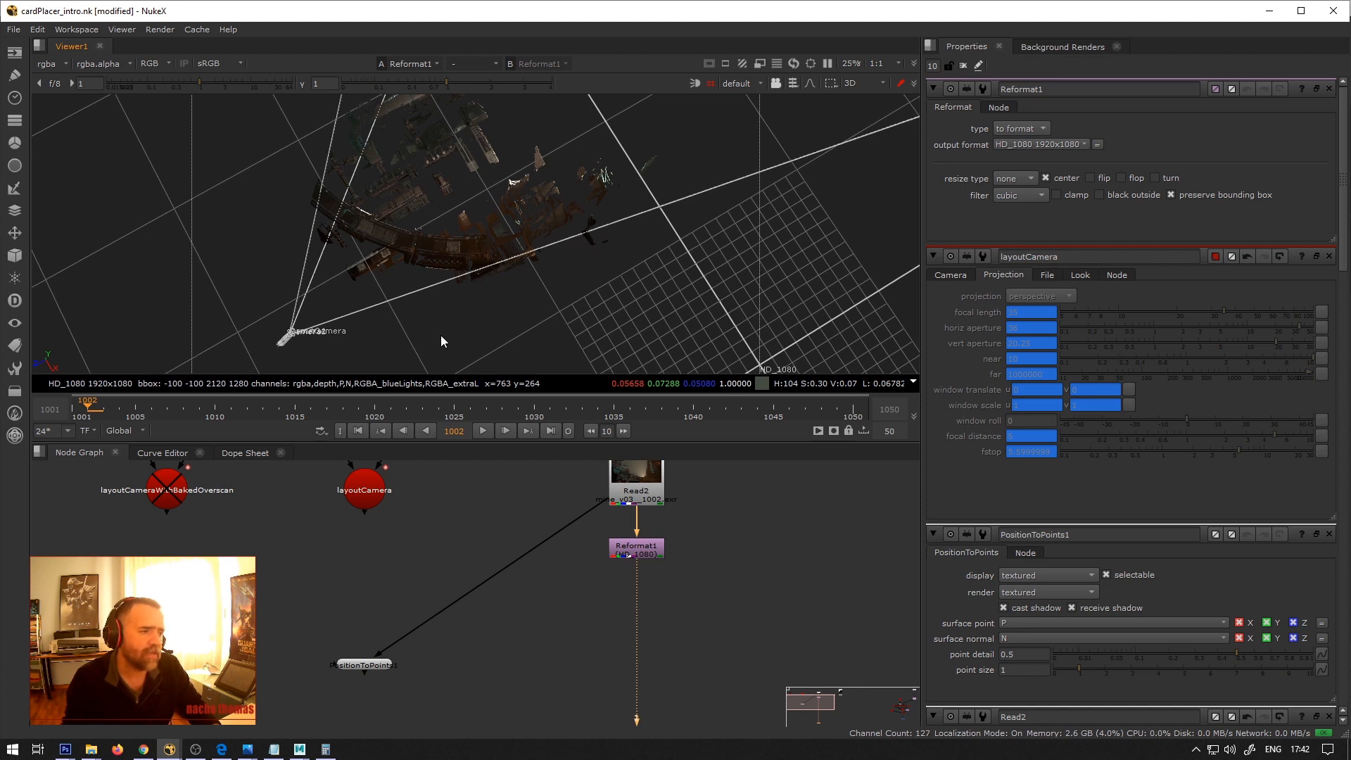
Enable the layoutCameraWithBakedOverscan node, compare its frustum with the point cloud, and open its projection settings.
{"action": "left_click", "coordinate": [182, 497]}
{"action": "key", "text": "d"}
{"action": "double_click", "coordinate": [178, 498]}
{"action": "left_click_drag", "start_coordinate": [470, 280], "coordinate": [462, 273], "text": "ctrl"}
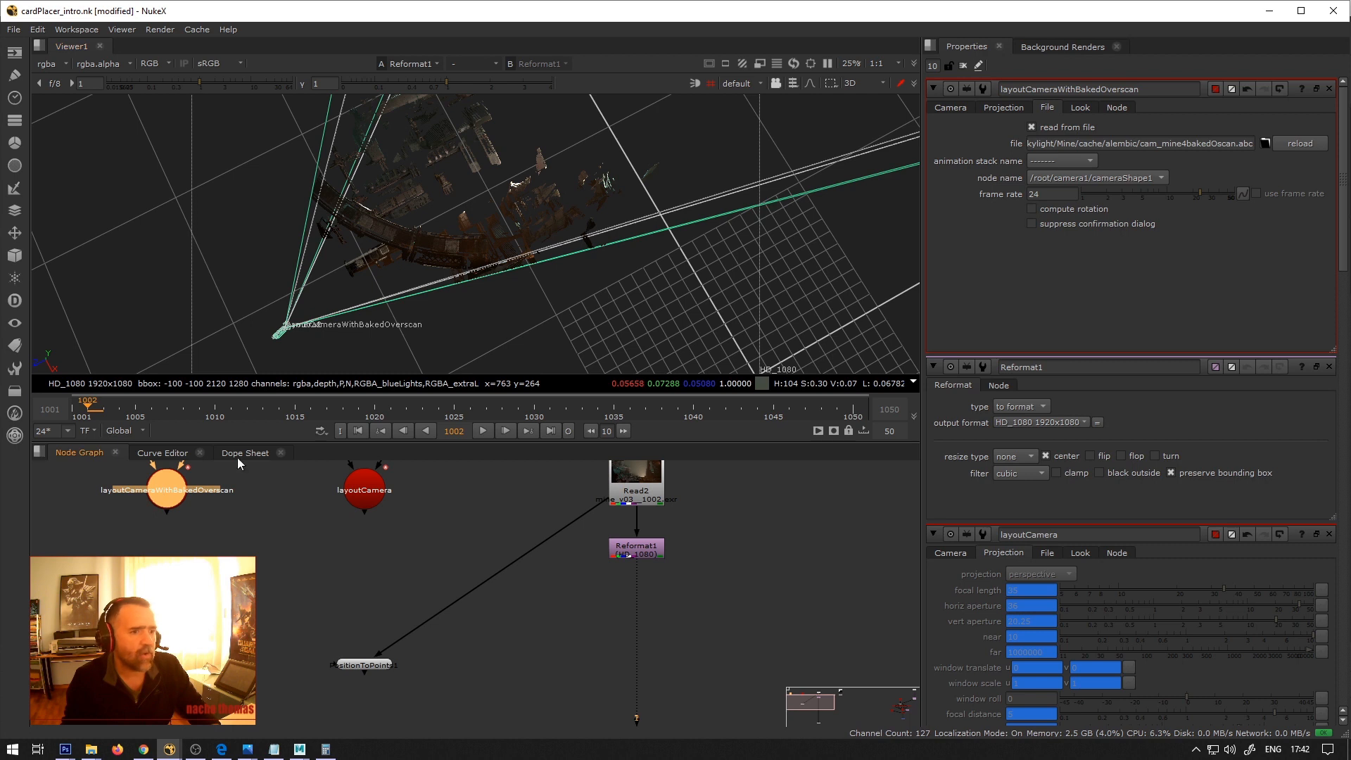
{"action": "left_click", "coordinate": [952, 109]}
{"action": "left_click", "coordinate": [1007, 108]}
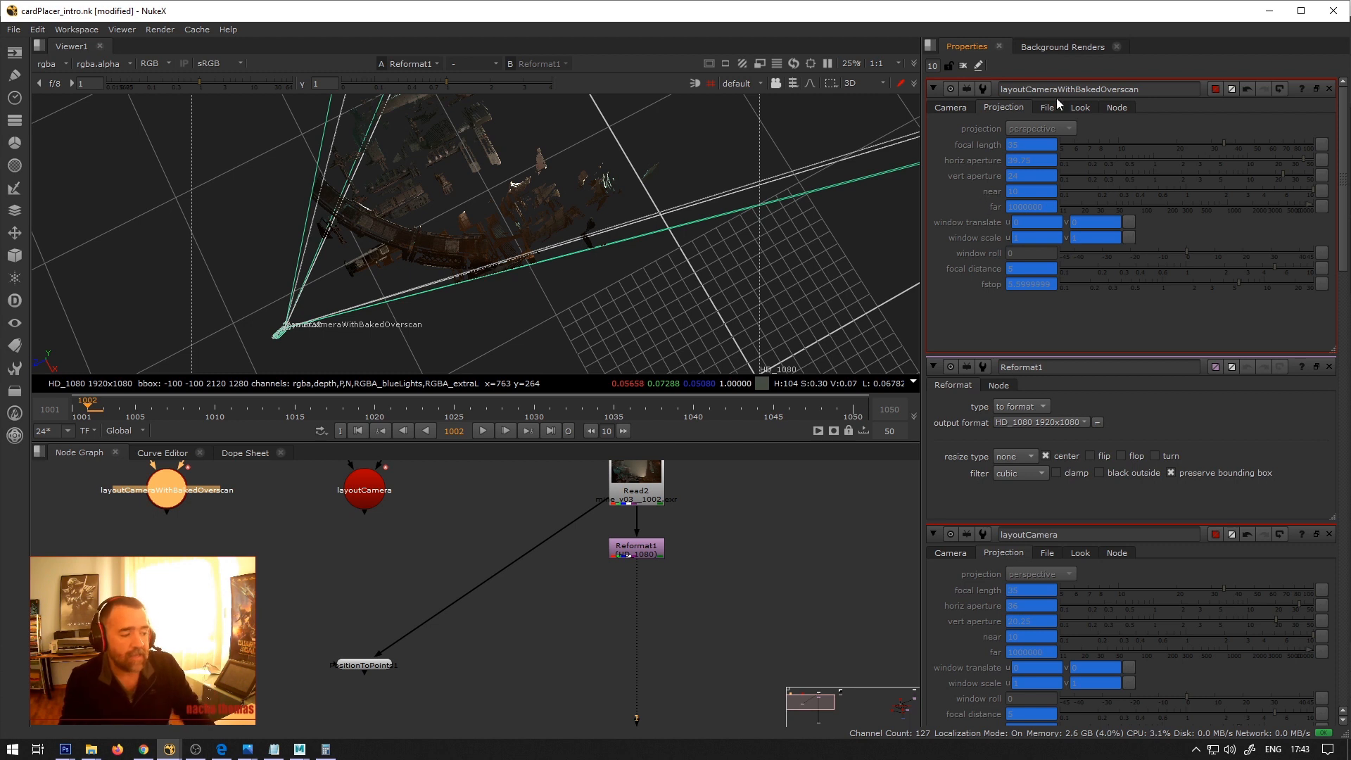
Alternate the viewer between Read2 and Reformat1 to compare the full 2120x1280 render with the HD_1080 frame.
{"action": "left_click", "coordinate": [651, 498]}
{"action": "key", "text": "1"}
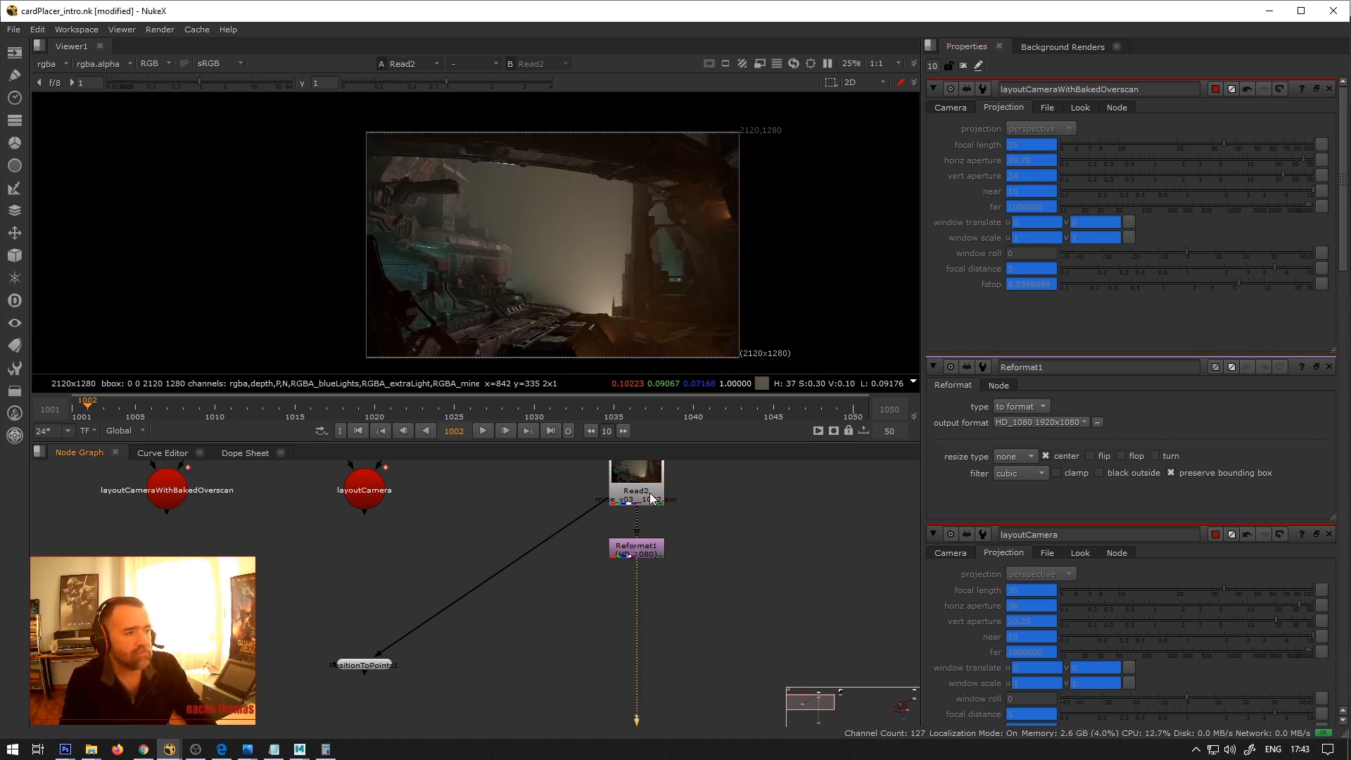
{"action": "double_click", "coordinate": [648, 556]}
{"action": "key", "text": "1"}
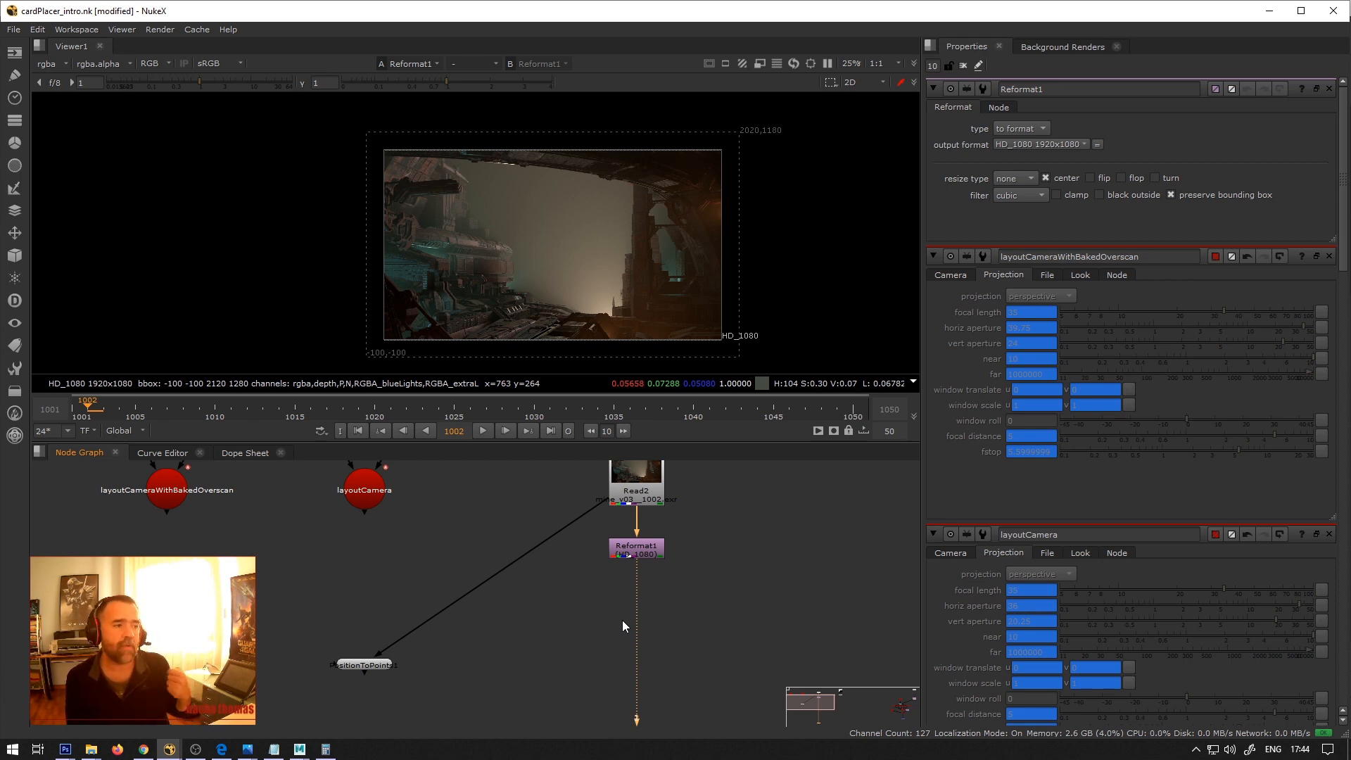
{"action": "double_click", "coordinate": [634, 490]}
{"action": "key", "text": "1"}
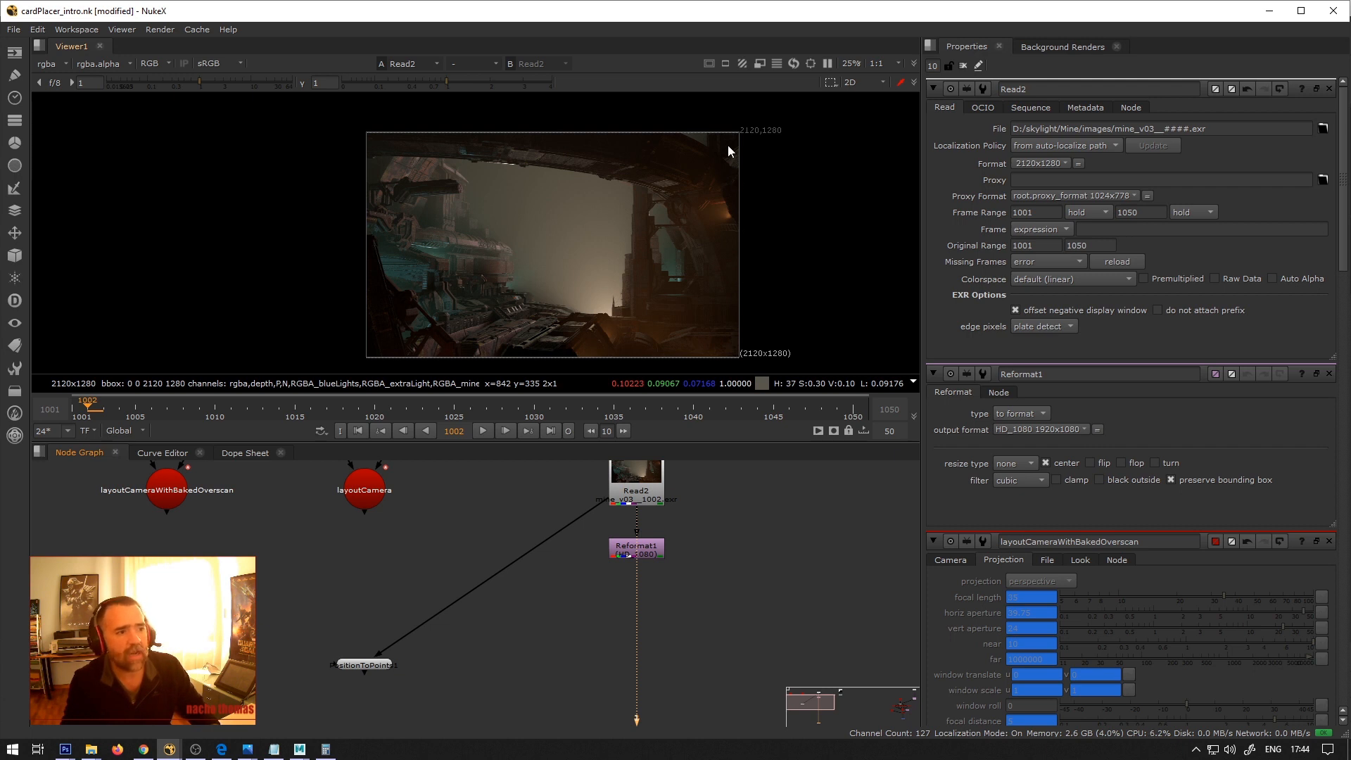
{"action": "double_click", "coordinate": [646, 550]}
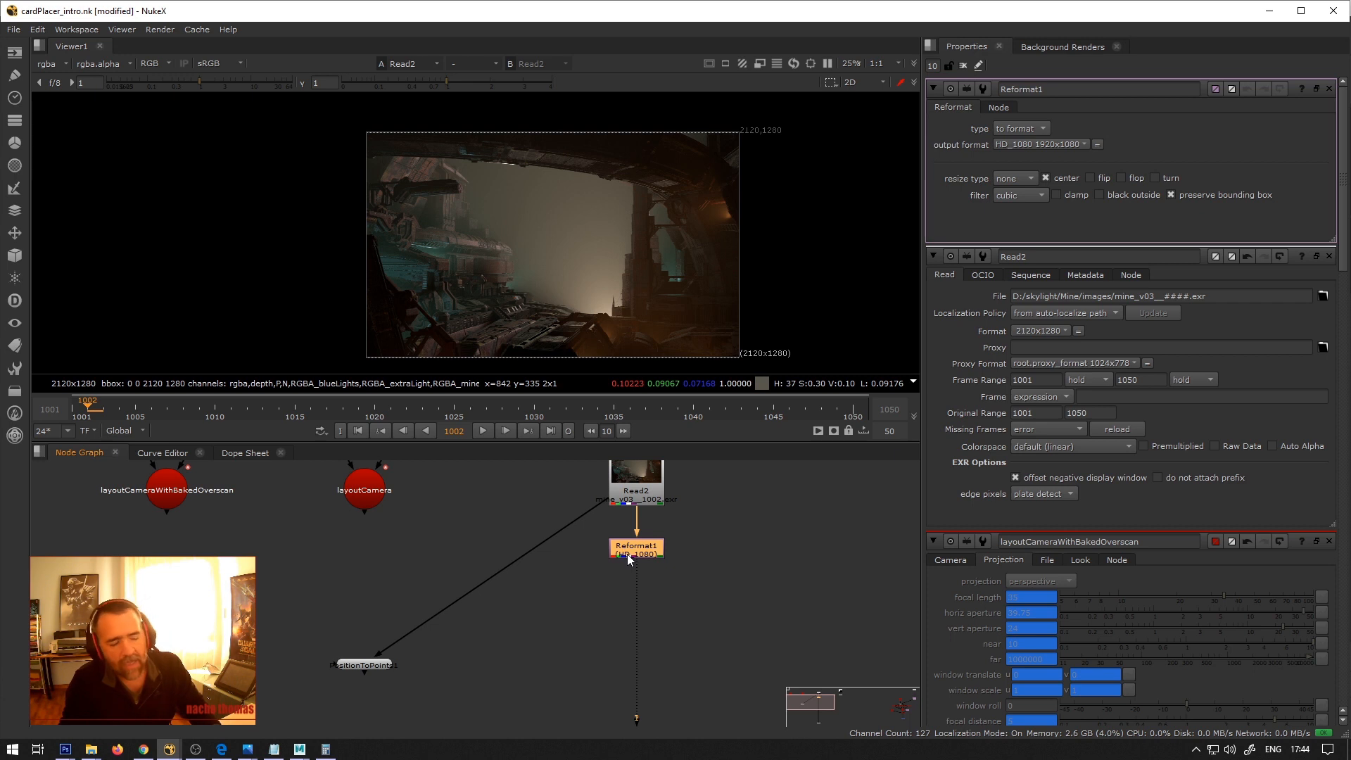
{"action": "key", "text": "1"}
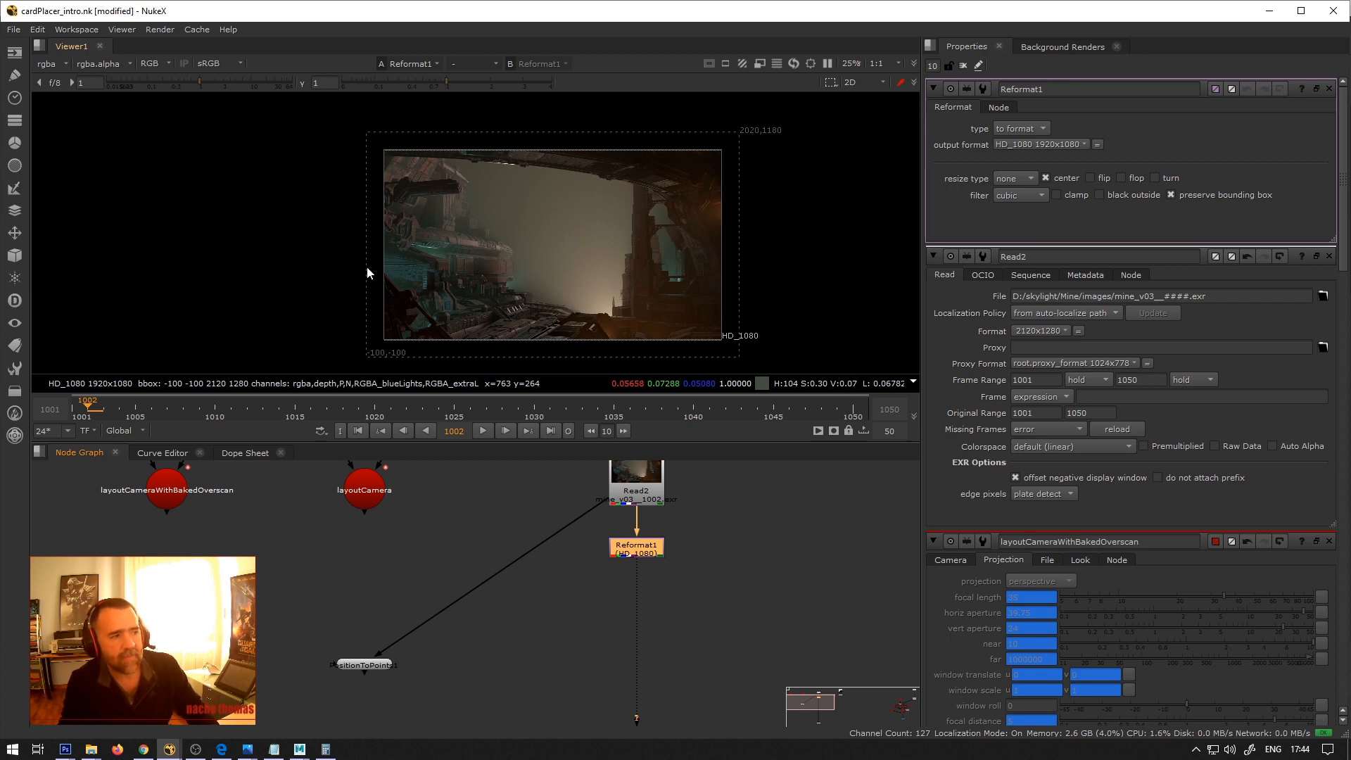
Toggle Show Overscan for Reformat1 in the viewer, leaving the area outside the HD_1080 frame displayed.
{"action": "left_click", "coordinate": [639, 549]}
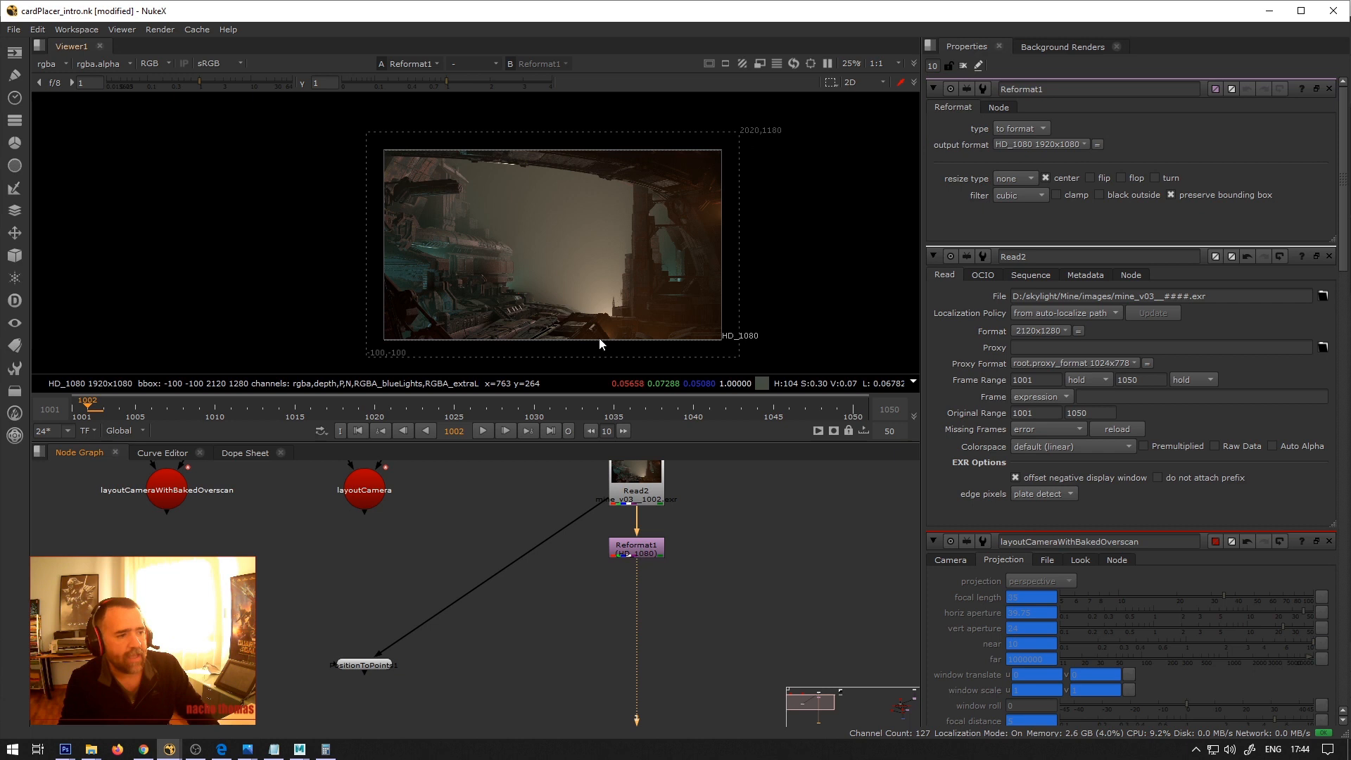
{"action": "right_click", "coordinate": [593, 287]}
{"action": "left_click", "coordinate": [627, 290]}
{"action": "right_click", "coordinate": [626, 285]}
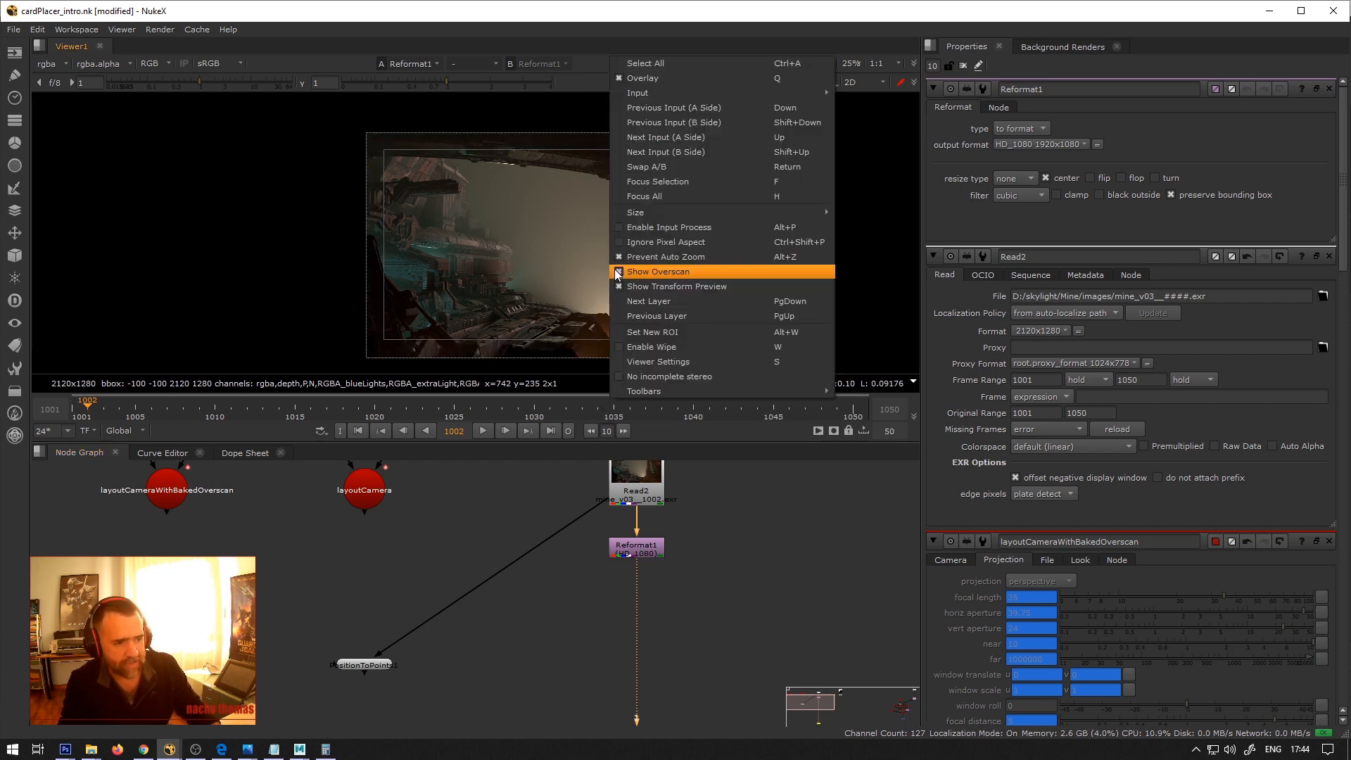
{"action": "left_click", "coordinate": [639, 271]}
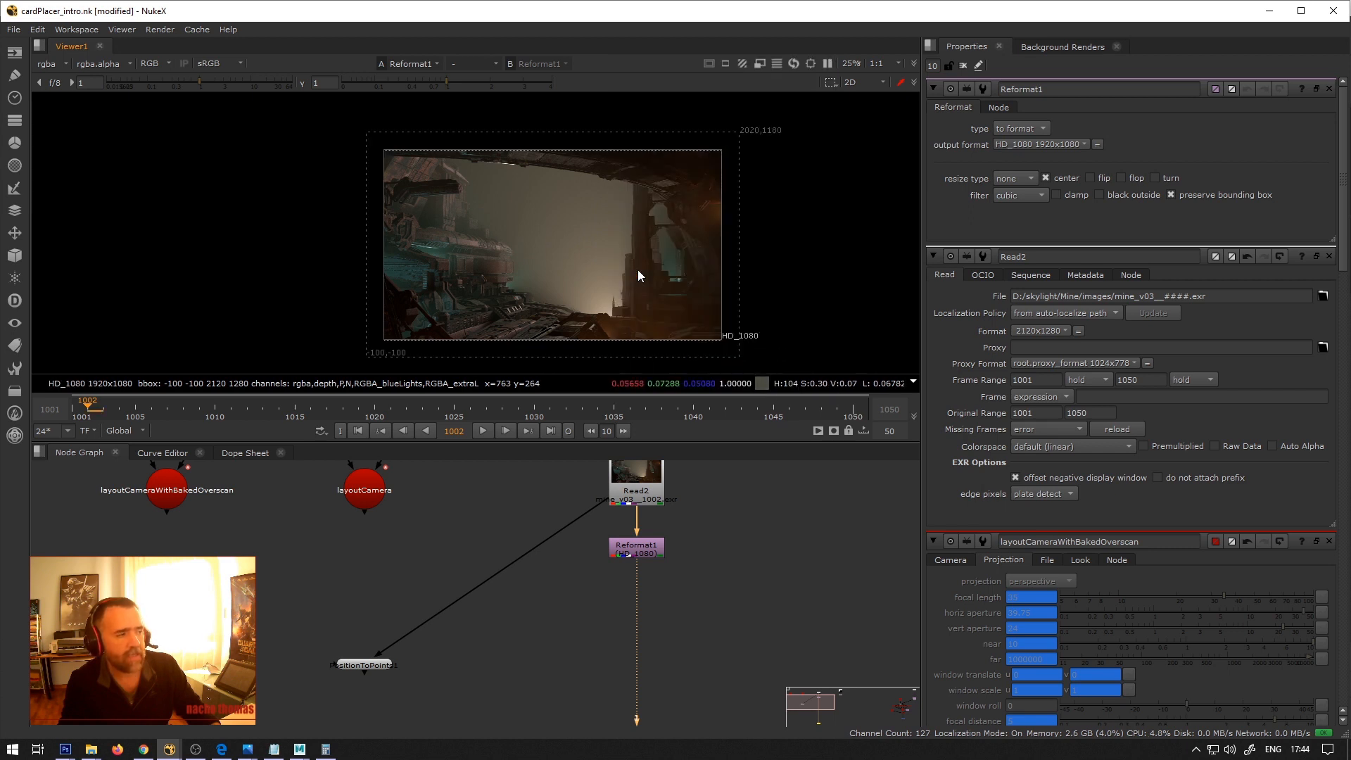
{"action": "right_click", "coordinate": [639, 289]}
{"action": "key", "text": "Escape"}
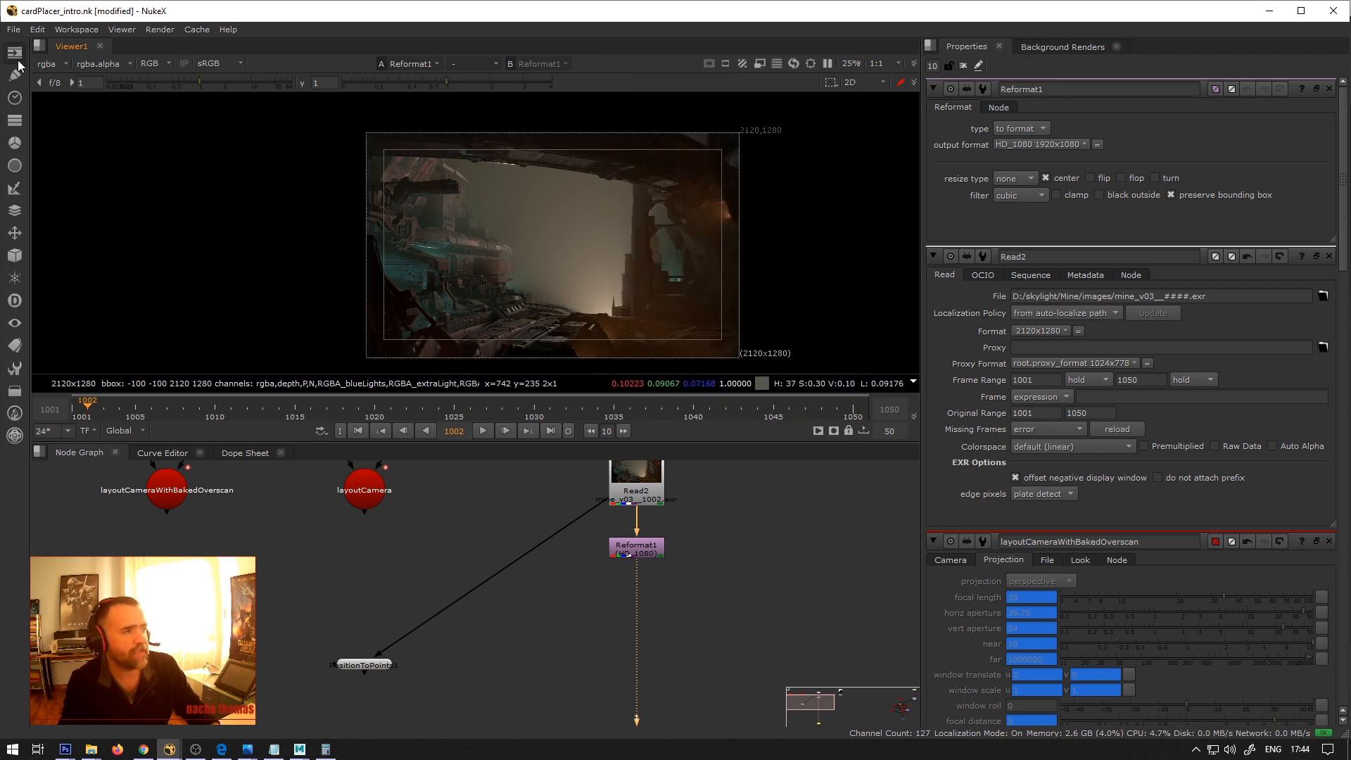
View the P position layer of Reformat1 including its overscan area, then return the viewer to the rgba layer.
{"action": "left_click", "coordinate": [50, 63]}
{"action": "left_click", "coordinate": [69, 164]}
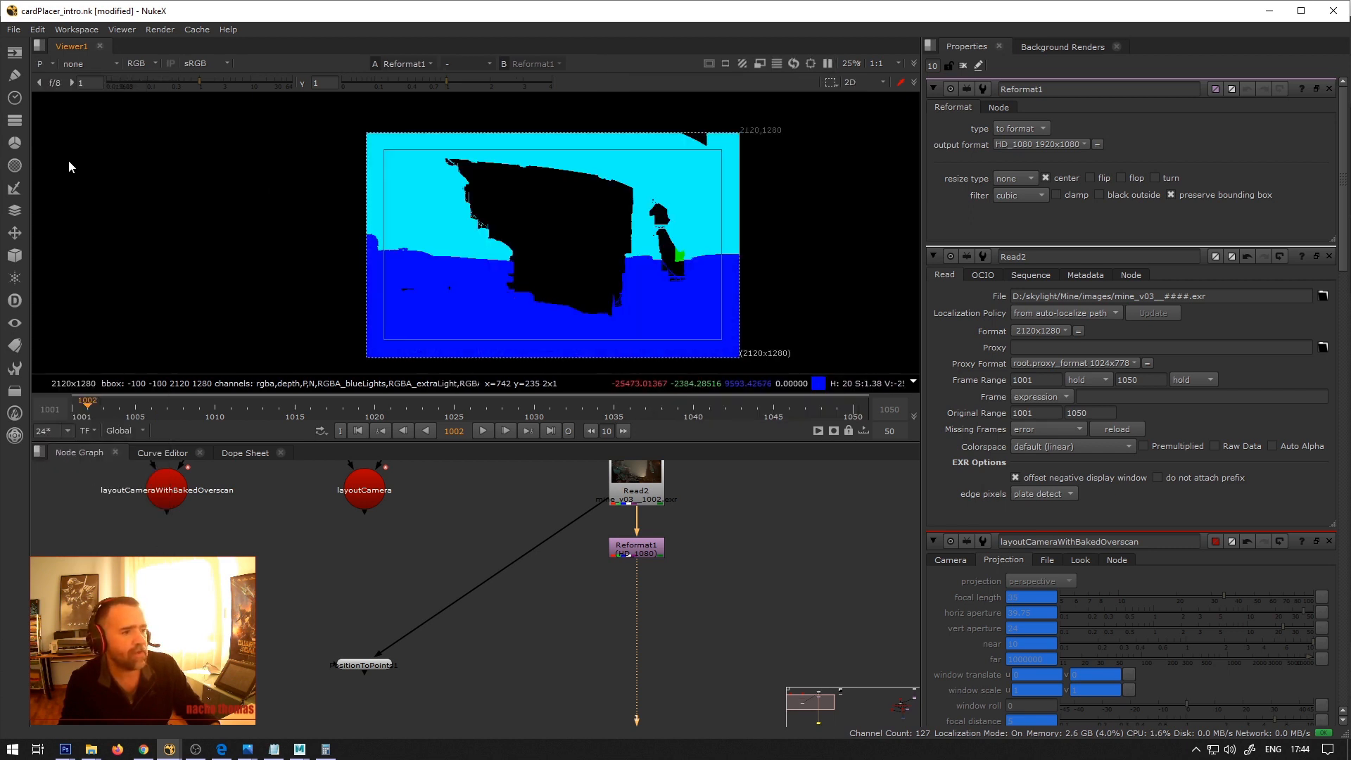
{"action": "left_click", "coordinate": [49, 64]}
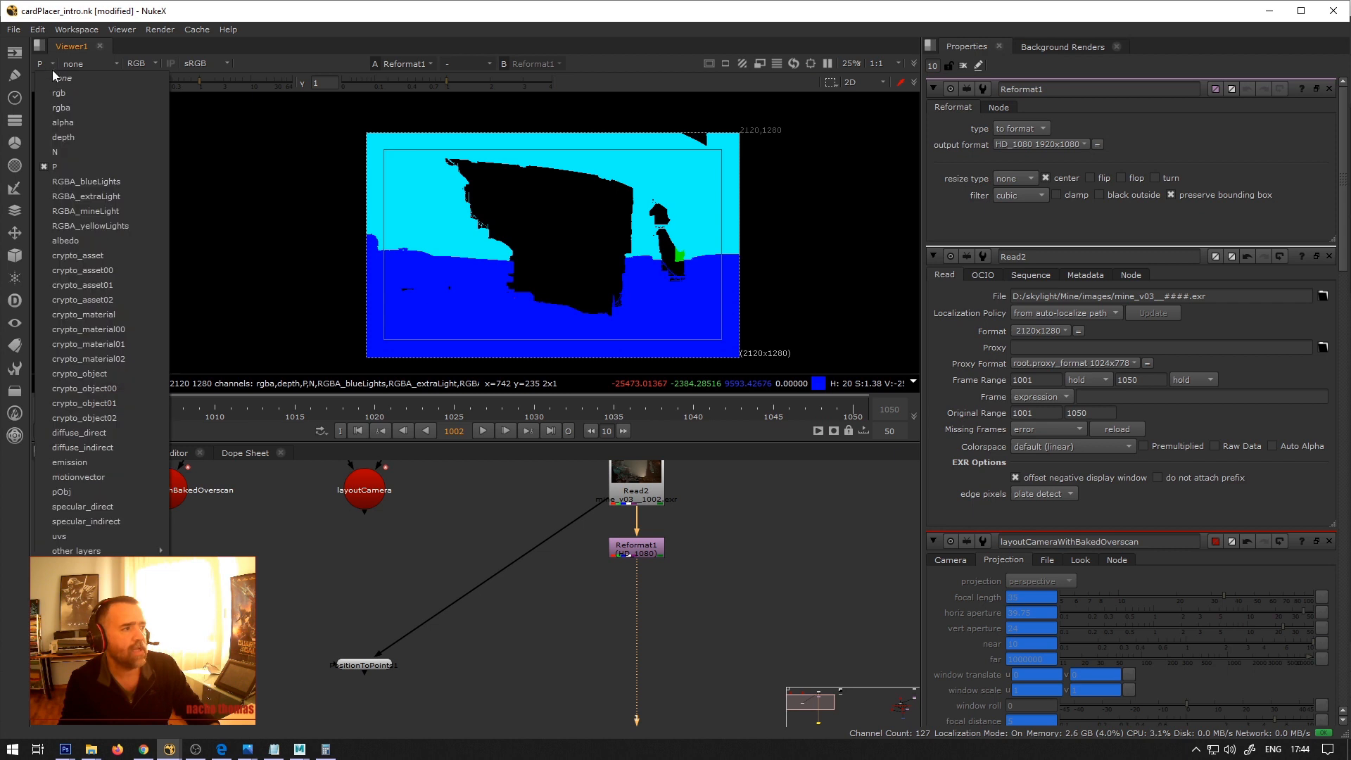
{"action": "left_click", "coordinate": [65, 110]}
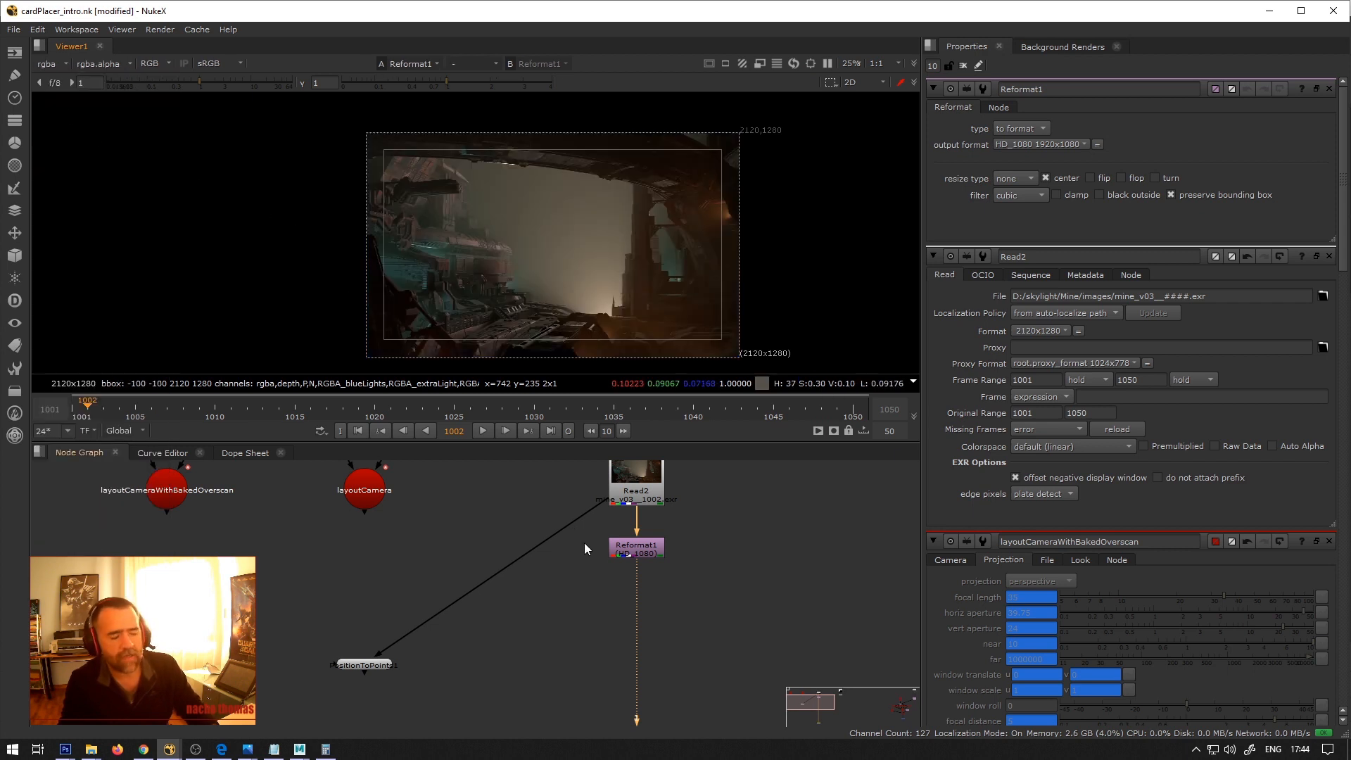
Add a ScanlineRender node in the empty area beside Reformat1.
{"action": "left_click", "coordinate": [624, 556]}
{"action": "left_click", "coordinate": [624, 555]}
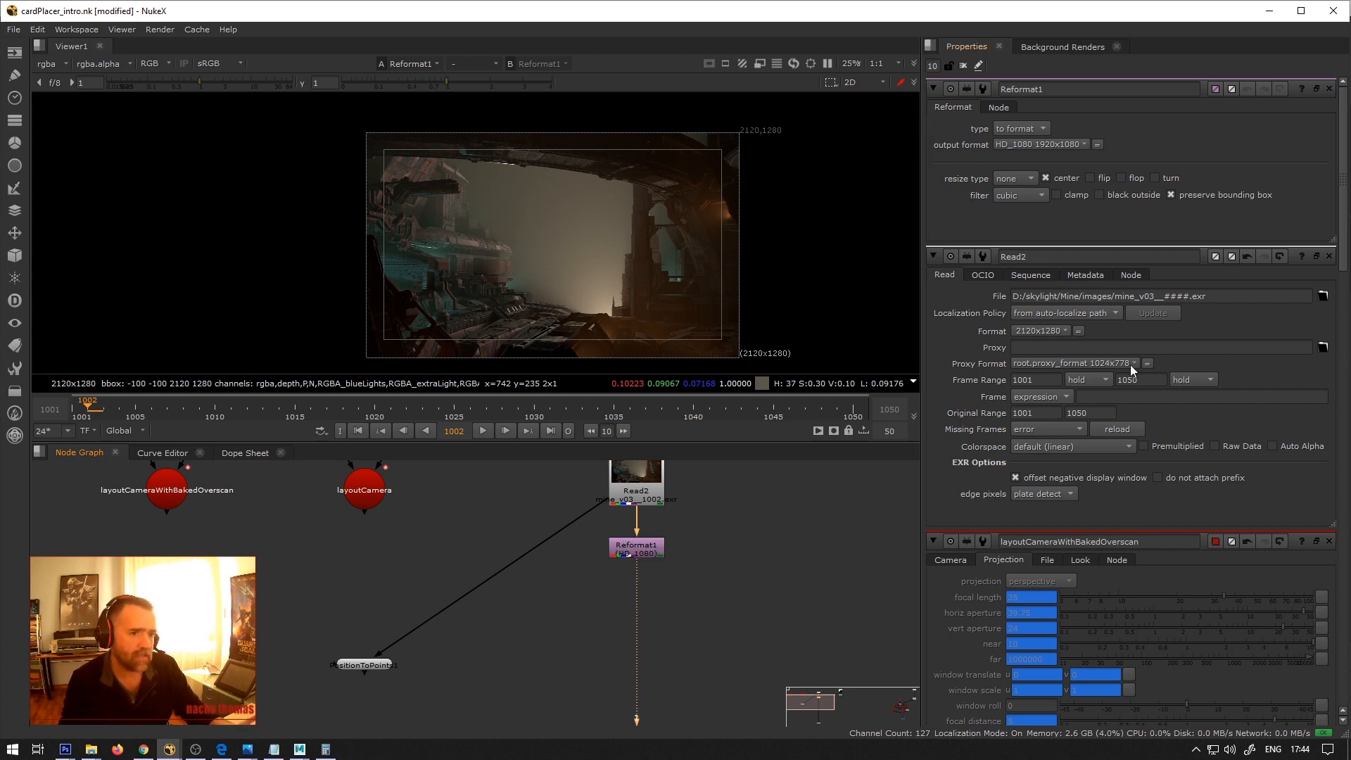
{"action": "scroll", "coordinate": [739, 570], "scroll_direction": "down", "scroll_amount": 3}
{"action": "middle_click_drag", "start_coordinate": [739, 570], "coordinate": [607, 590]}
{"action": "key", "text": "Tab"}
{"action": "type", "text": "scan"}
{"action": "key", "text": "Return"}
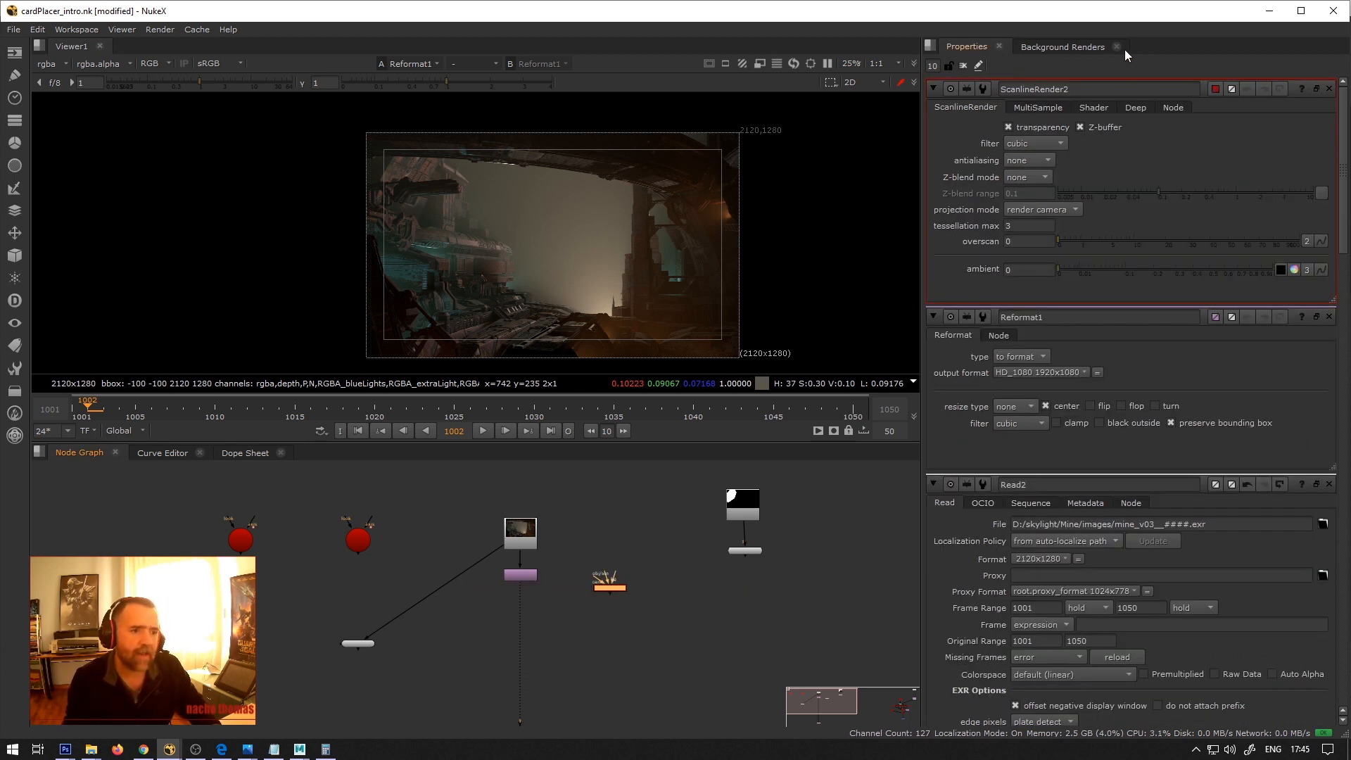
Set the ScanlineRender node's overscan to 100 in both width and height, and delete the node.
{"action": "left_click", "coordinate": [1029, 241]}
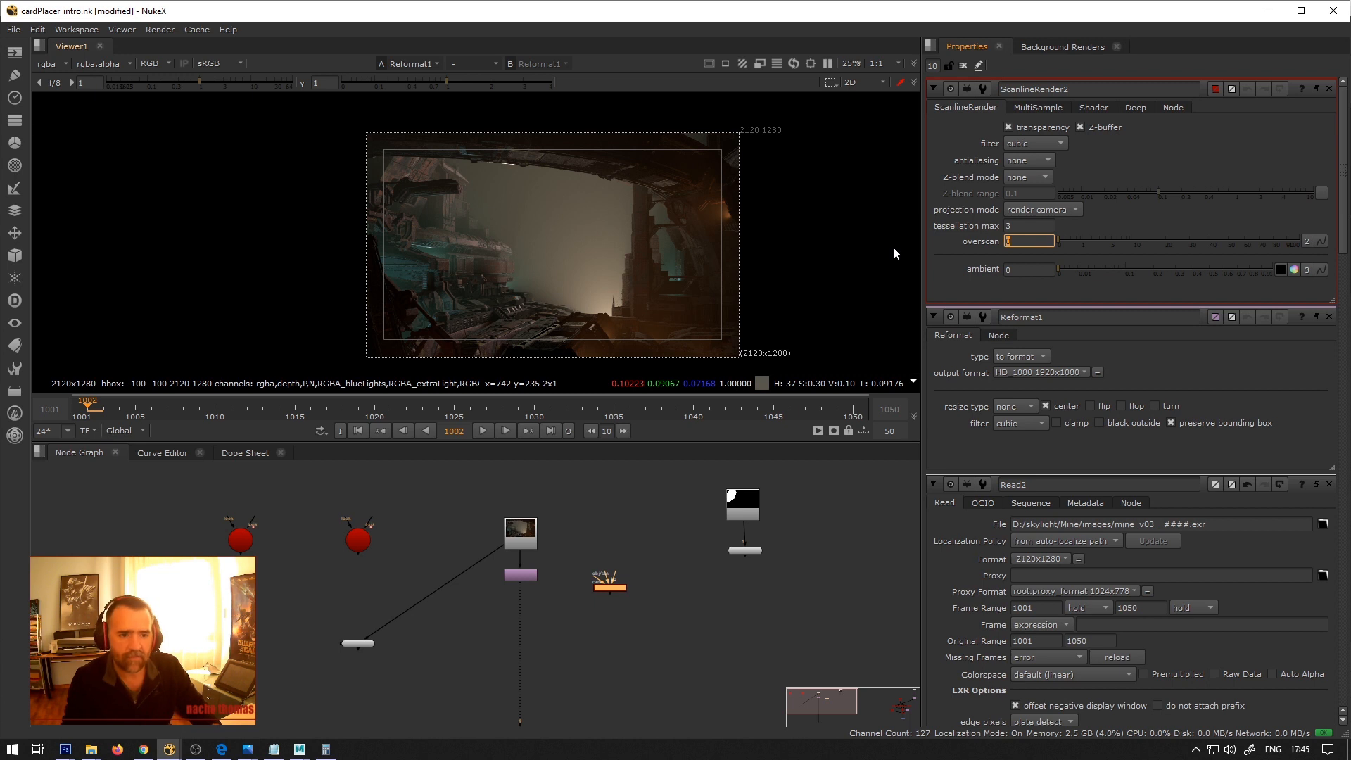
{"action": "left_click", "coordinate": [1307, 240]}
{"action": "double_click", "coordinate": [1039, 241]}
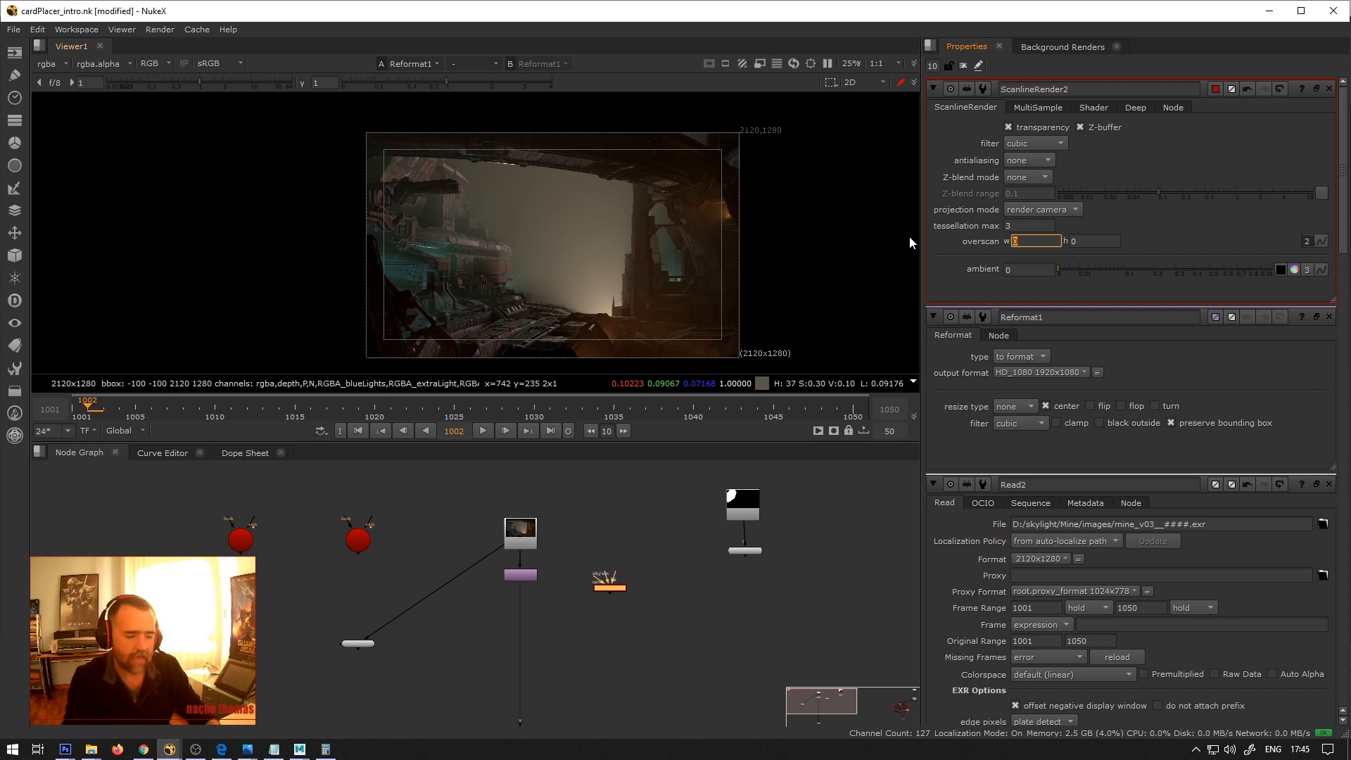
{"action": "type", "text": "100"}
{"action": "key", "text": "Tab"}
{"action": "type", "text": "100"}
{"action": "key", "text": "Return"}
{"action": "left_click", "coordinate": [1304, 242]}
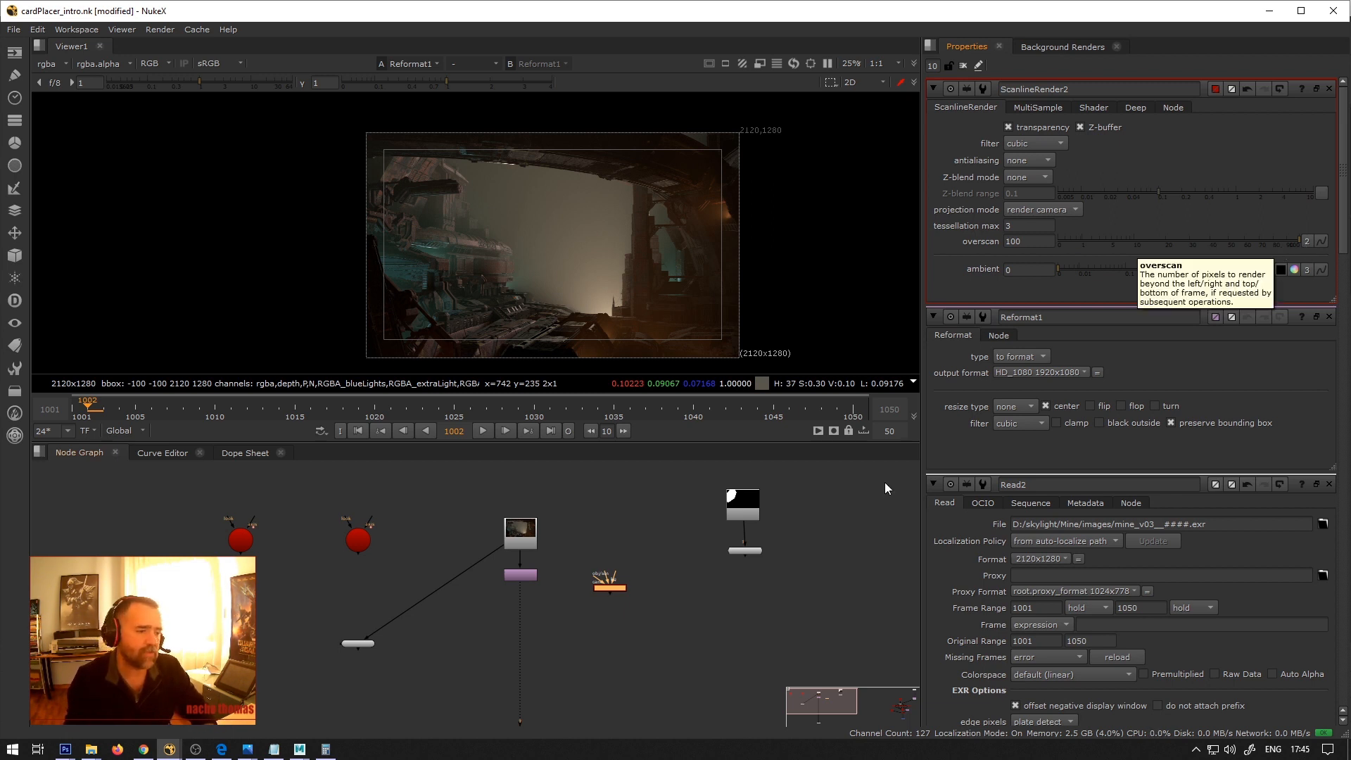
{"action": "double_click", "coordinate": [609, 589]}
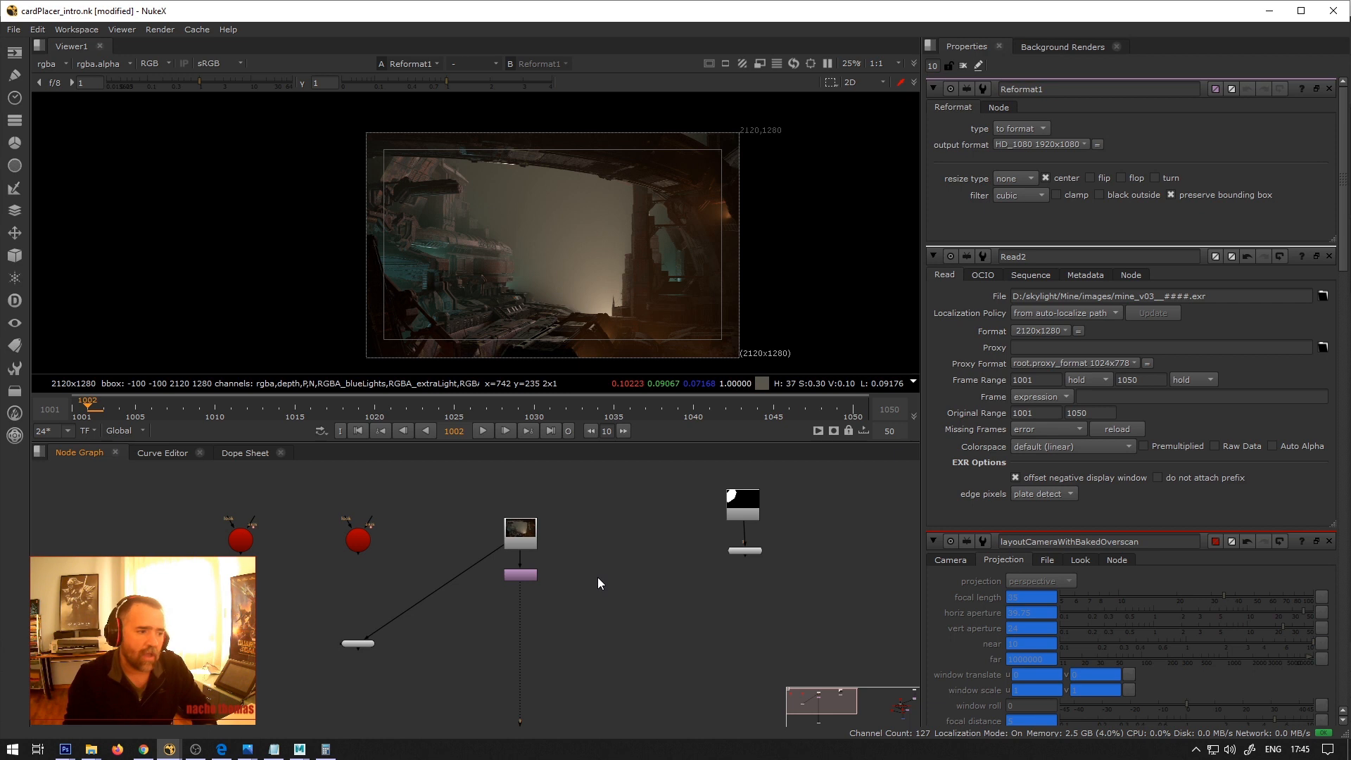
Turn off Show Overscan in the viewer so Reformat1 displays only the image inside the HD_1080 frame.
{"action": "right_click", "coordinate": [611, 205]}
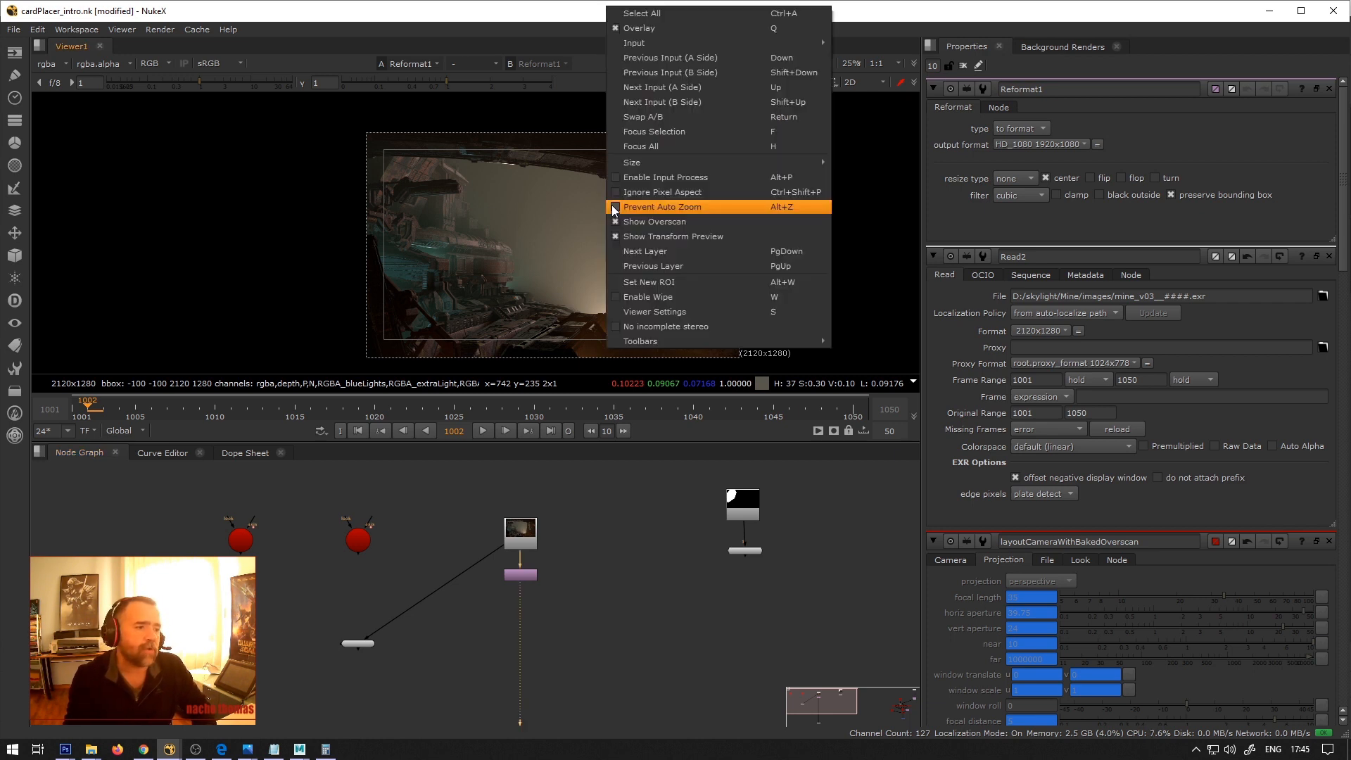
{"action": "left_click", "coordinate": [652, 221]}
{"action": "scroll", "coordinate": [518, 584], "scroll_direction": "up", "scroll_amount": 3}
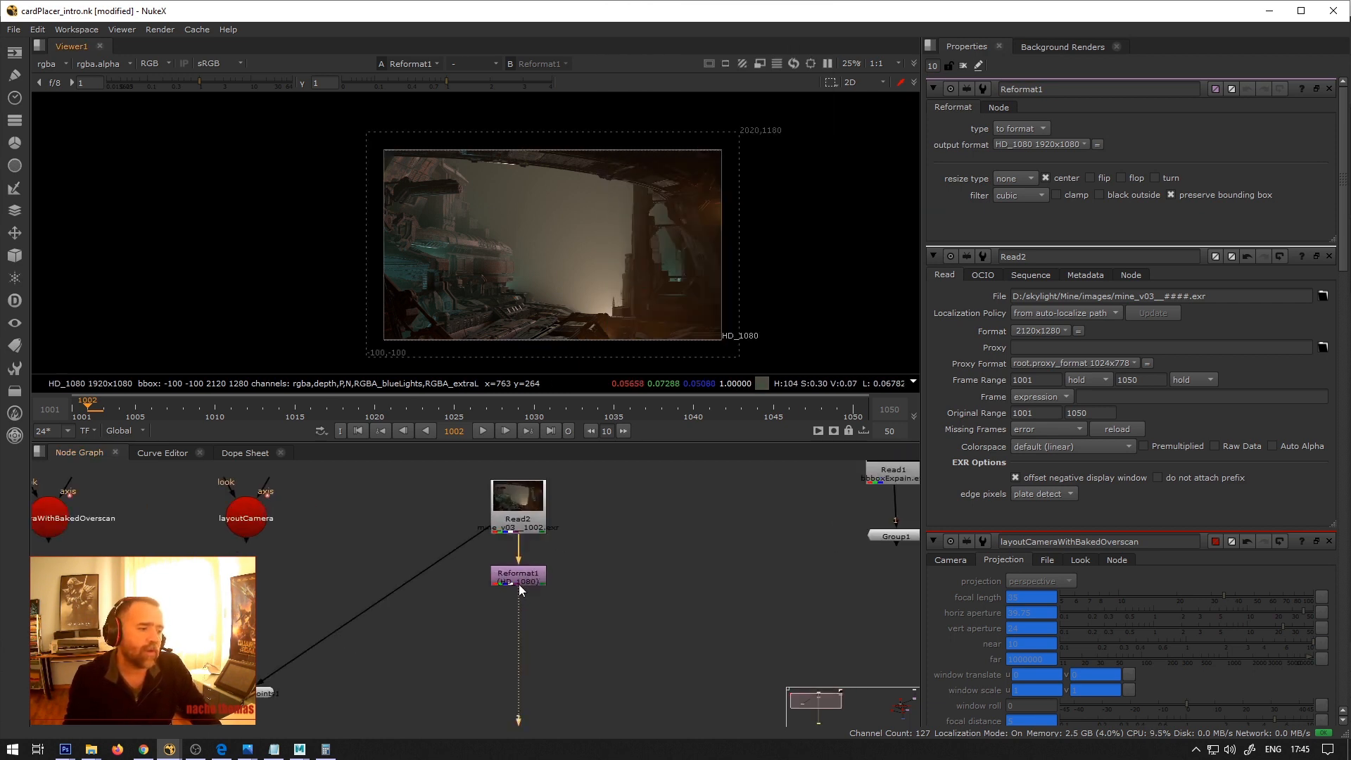
{"action": "left_click", "coordinate": [519, 584]}
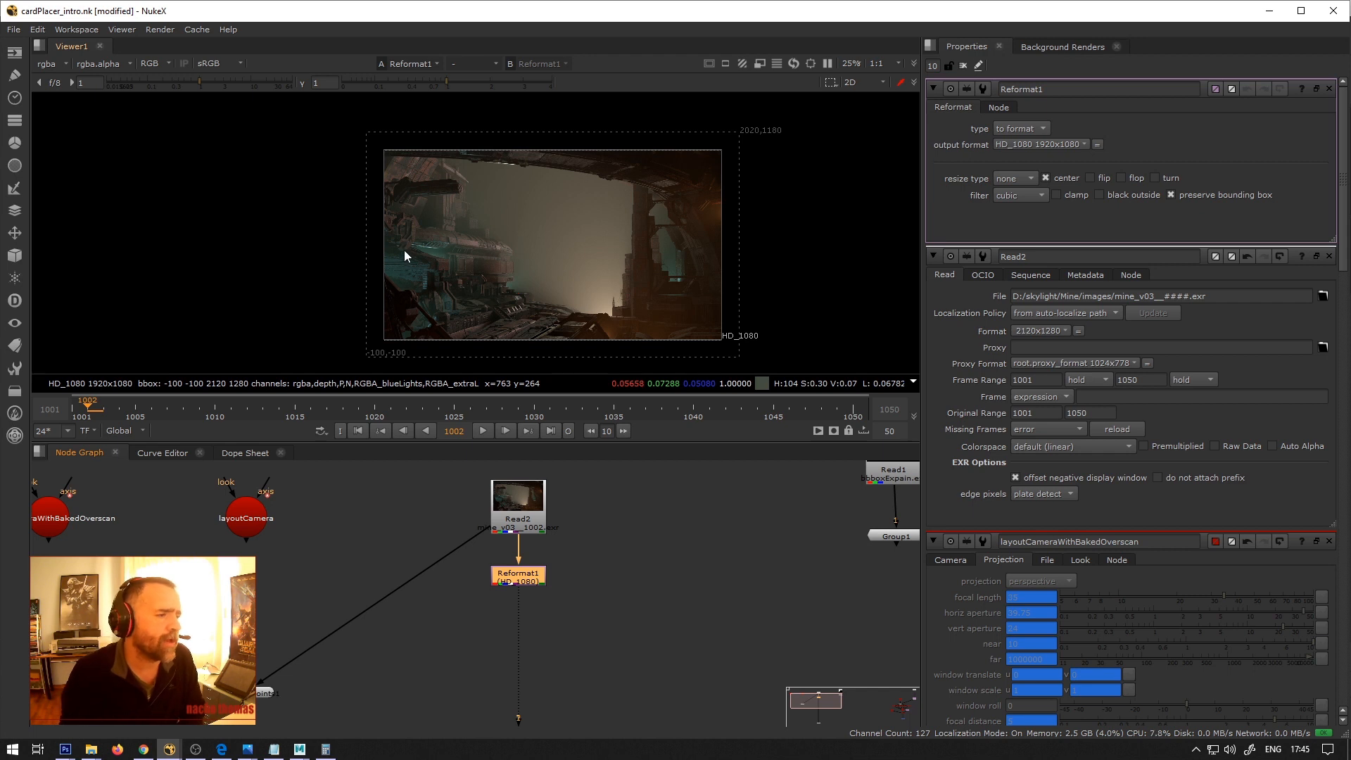
View Read1 and examine how its bounding box extends past the HD_1080 frame.
{"action": "scroll", "coordinate": [749, 534], "scroll_direction": "down", "scroll_amount": 2}
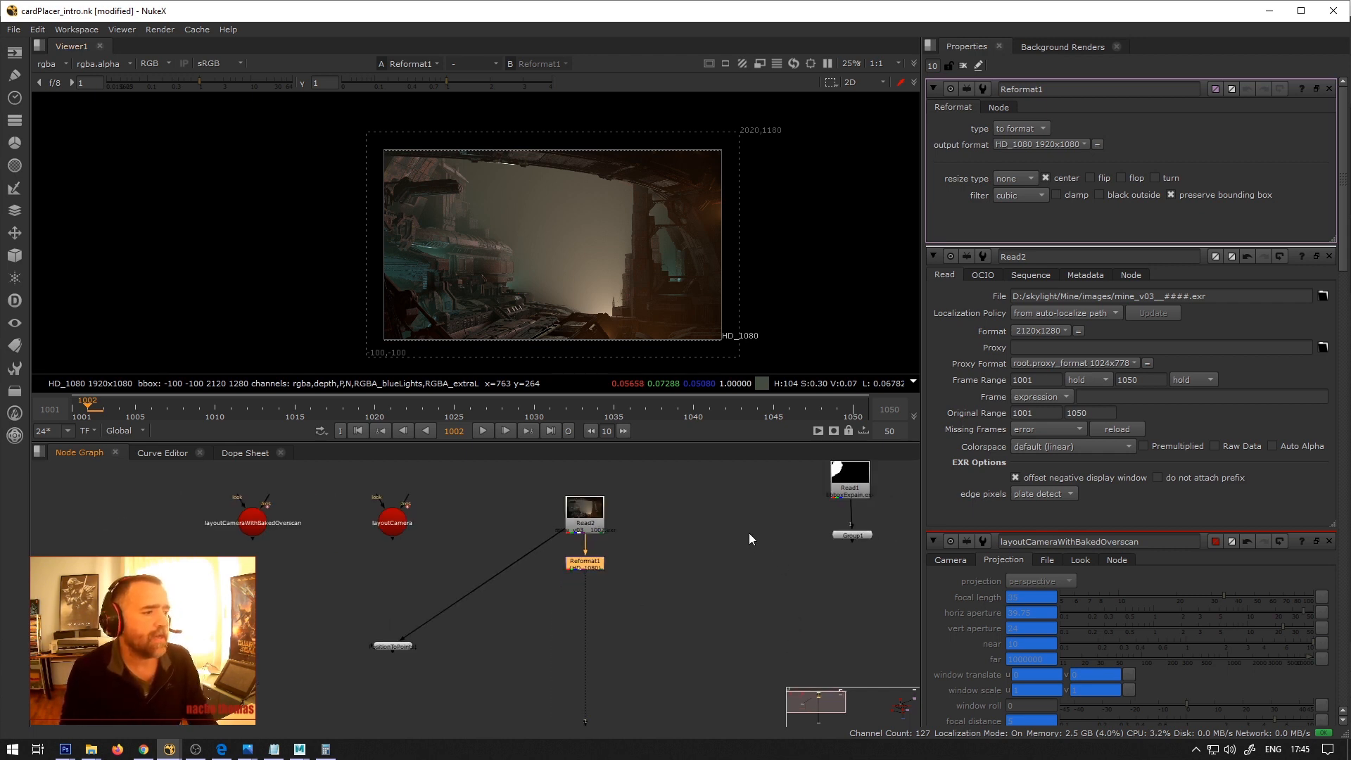
{"action": "left_click", "coordinate": [852, 534]}
{"action": "double_click", "coordinate": [849, 484]}
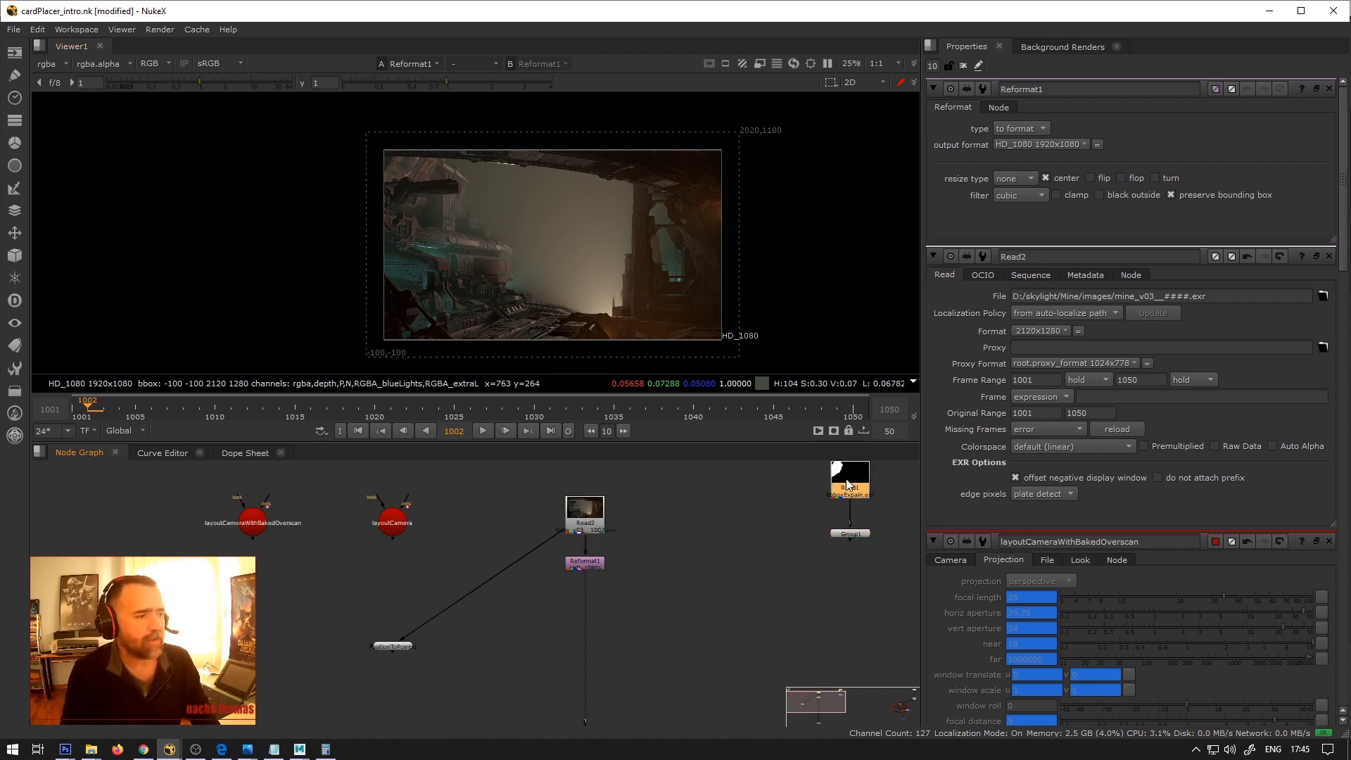
{"action": "key", "text": "1"}
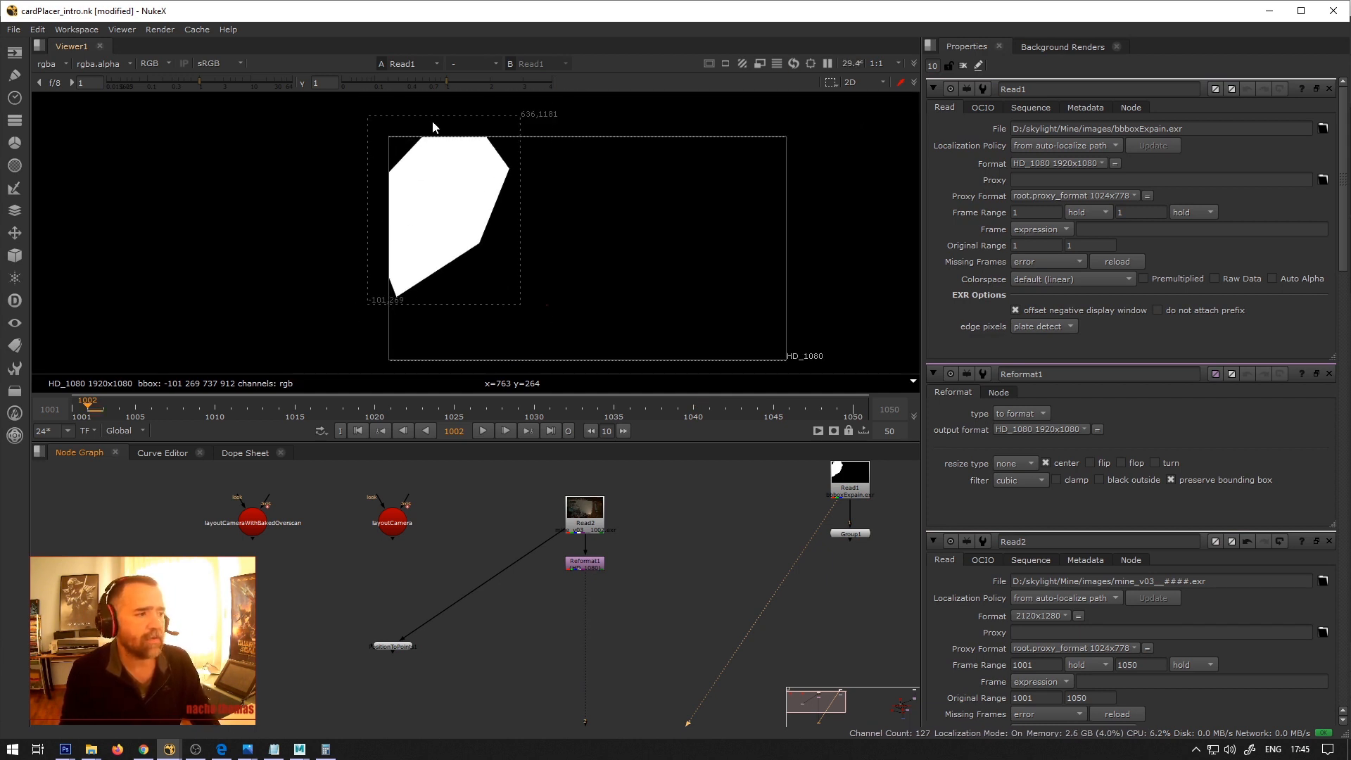
{"action": "scroll", "coordinate": [506, 240], "scroll_direction": "down", "scroll_amount": 1}
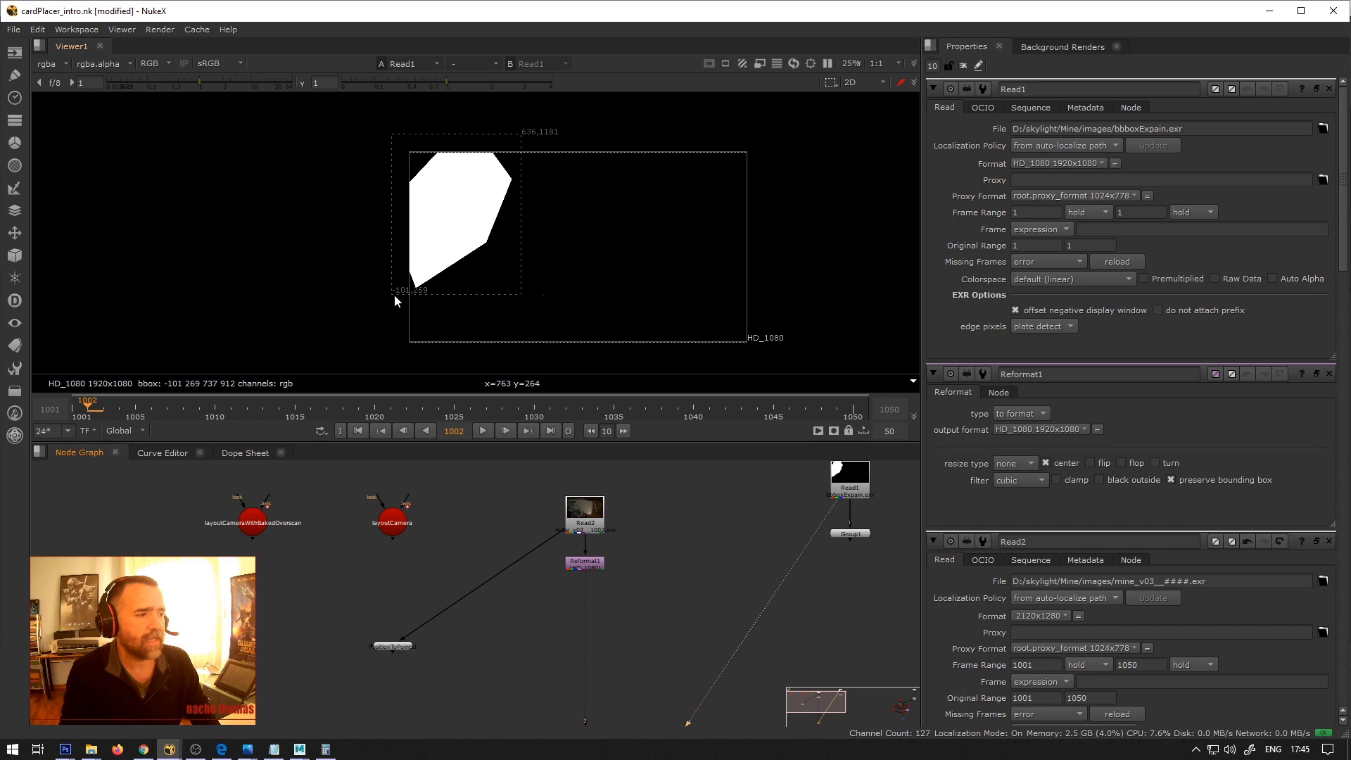
{"action": "scroll", "coordinate": [422, 172], "scroll_direction": "up", "scroll_amount": 2}
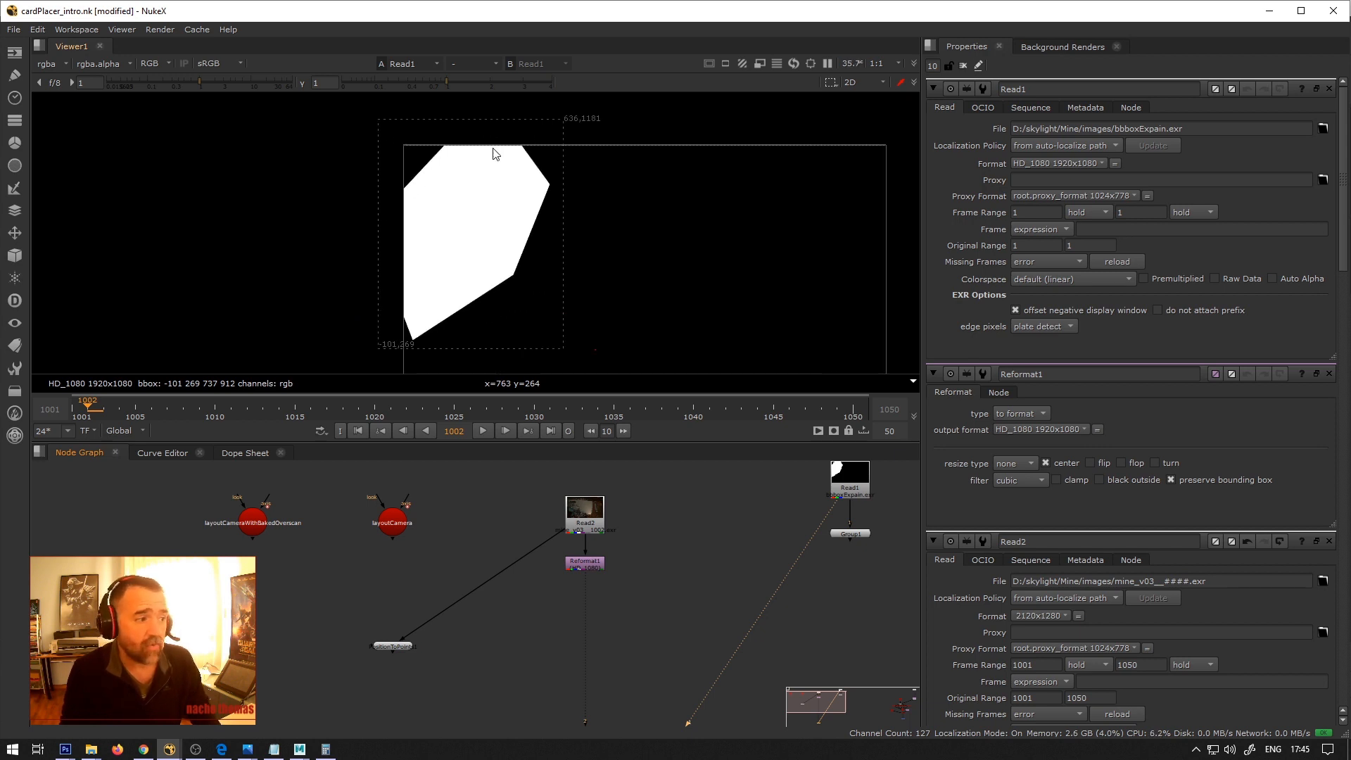
View Reformat1 again and open the properties of Group1 to compare the two nodes.
{"action": "left_click", "coordinate": [585, 563]}
{"action": "key", "text": "1"}
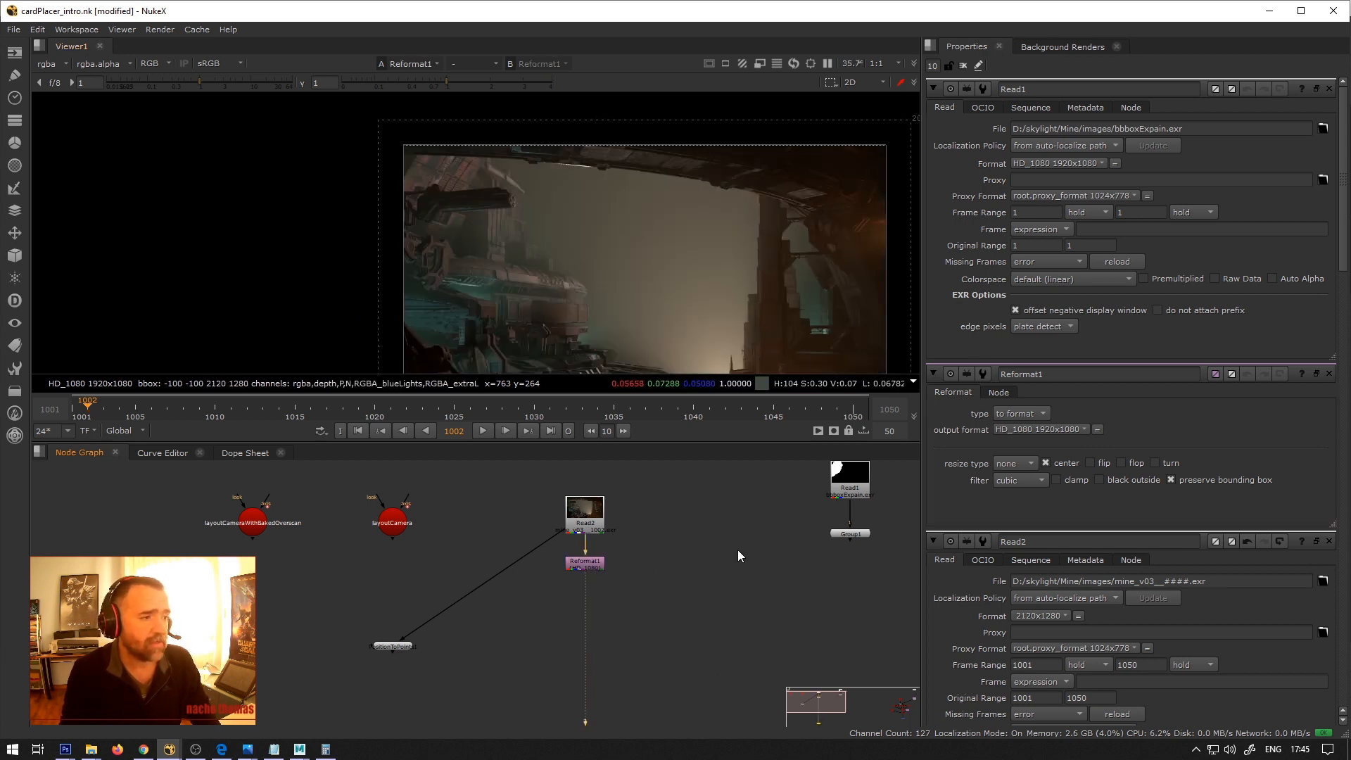
{"action": "double_click", "coordinate": [841, 535]}
{"action": "key", "text": "2"}
{"action": "key", "text": "1"}
{"action": "key", "text": "2"}
{"action": "key", "text": "1"}
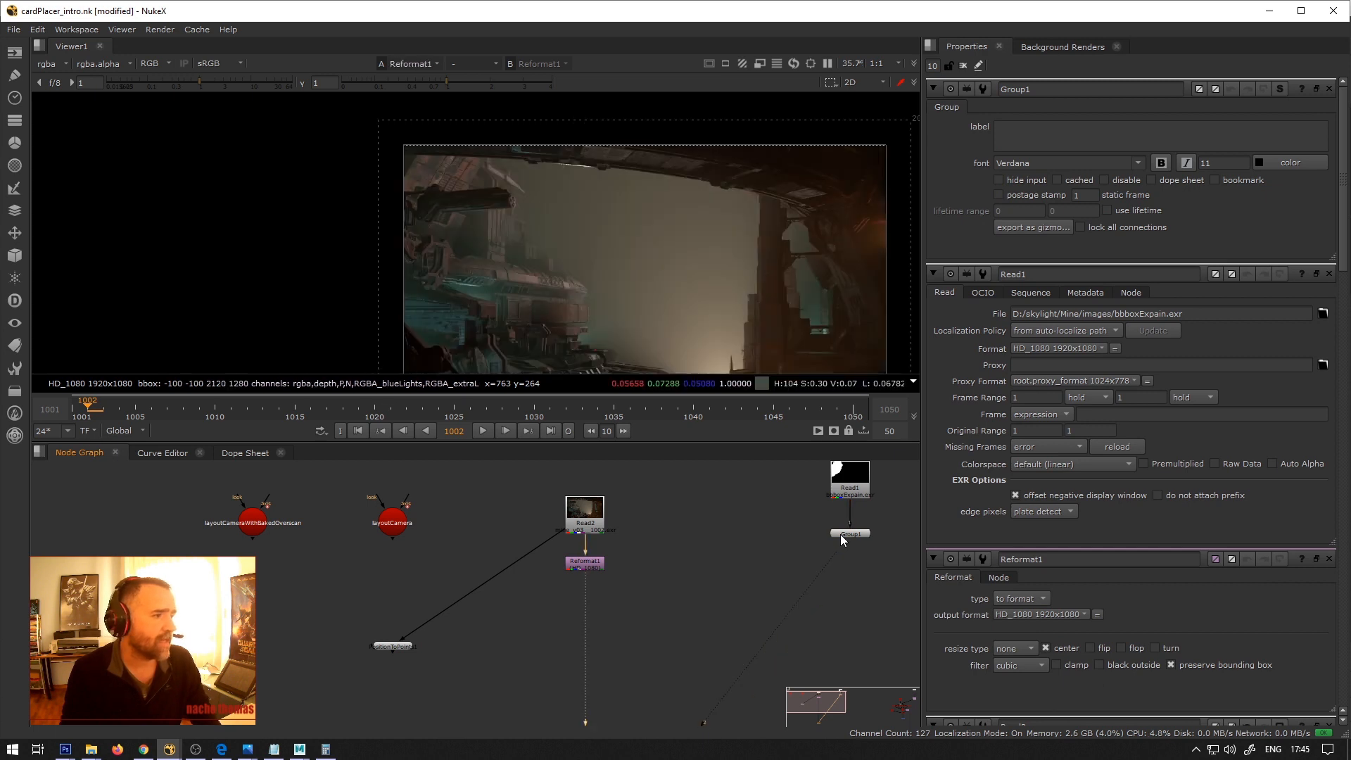
View Group1 and examine its bounding box relative to the whole HD_1080 frame.
{"action": "key", "text": "1"}
{"action": "scroll", "coordinate": [377, 359], "scroll_direction": "up", "scroll_amount": 1}
{"action": "scroll", "coordinate": [426, 338], "scroll_direction": "down", "scroll_amount": 2}
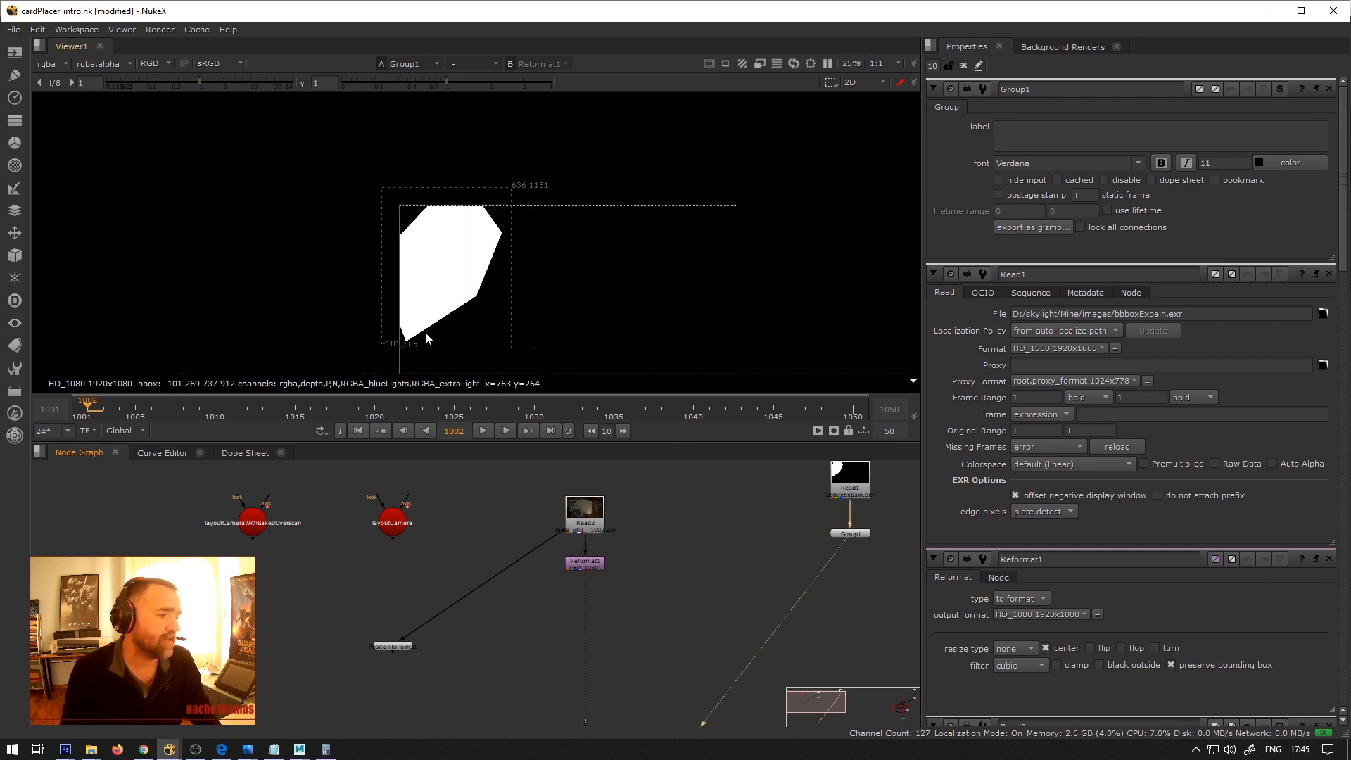
{"action": "middle_click_drag", "start_coordinate": [505, 331], "coordinate": [447, 306]}
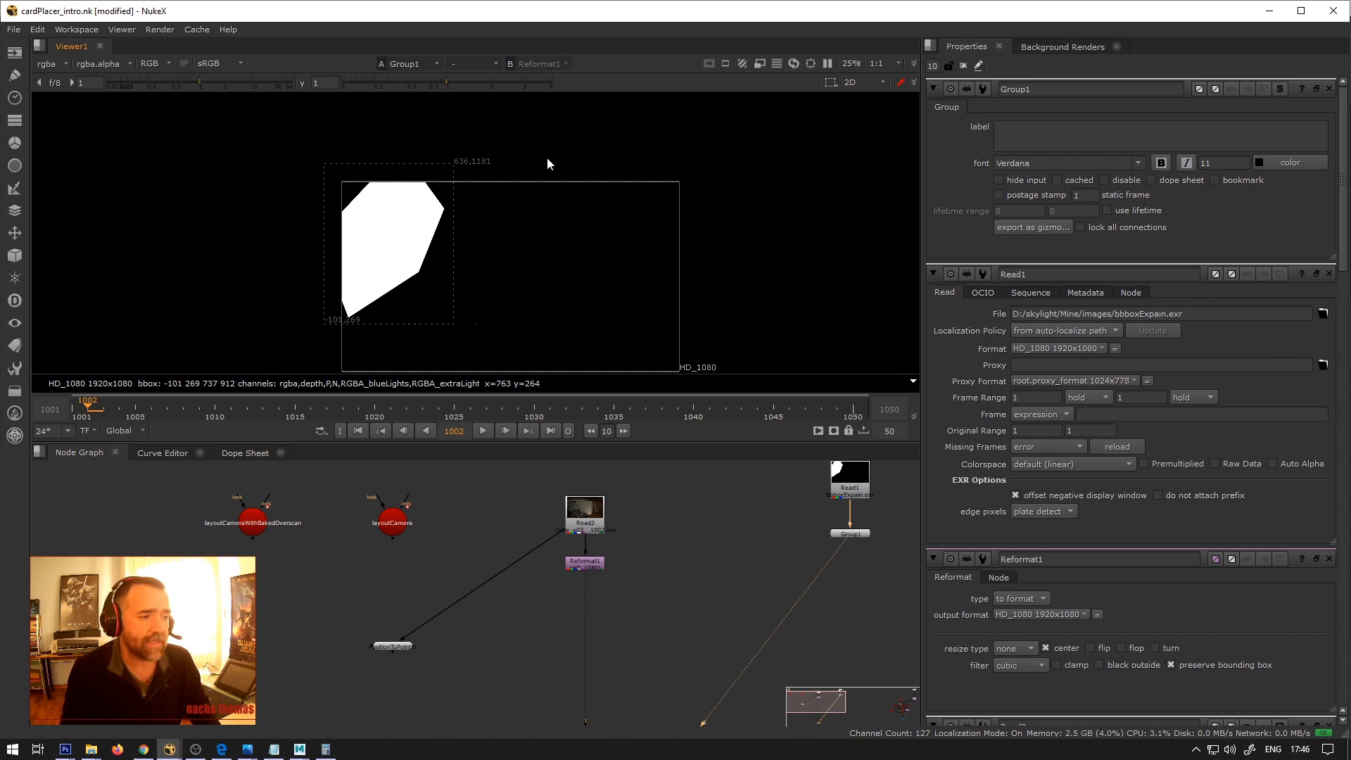
{"action": "scroll", "coordinate": [568, 257], "scroll_direction": "down", "scroll_amount": 1}
{"action": "middle_click_drag", "start_coordinate": [568, 258], "coordinate": [571, 227]}
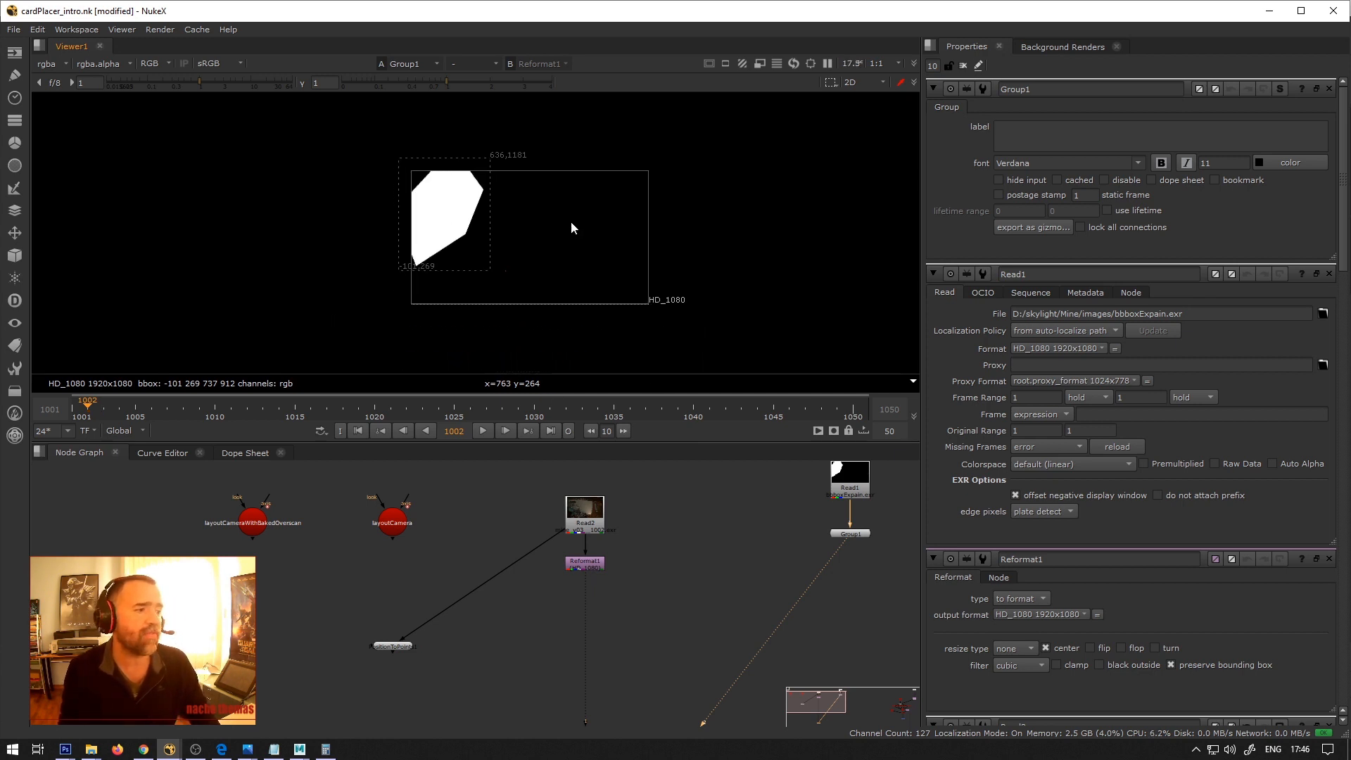
{"action": "scroll", "coordinate": [571, 227], "scroll_direction": "up", "scroll_amount": 1}
Open Reformat1's properties and alternate the viewer between Reformat1 and Group1, comparing their bounding boxes and ending on Reformat1.
{"action": "left_click", "coordinate": [585, 567]}
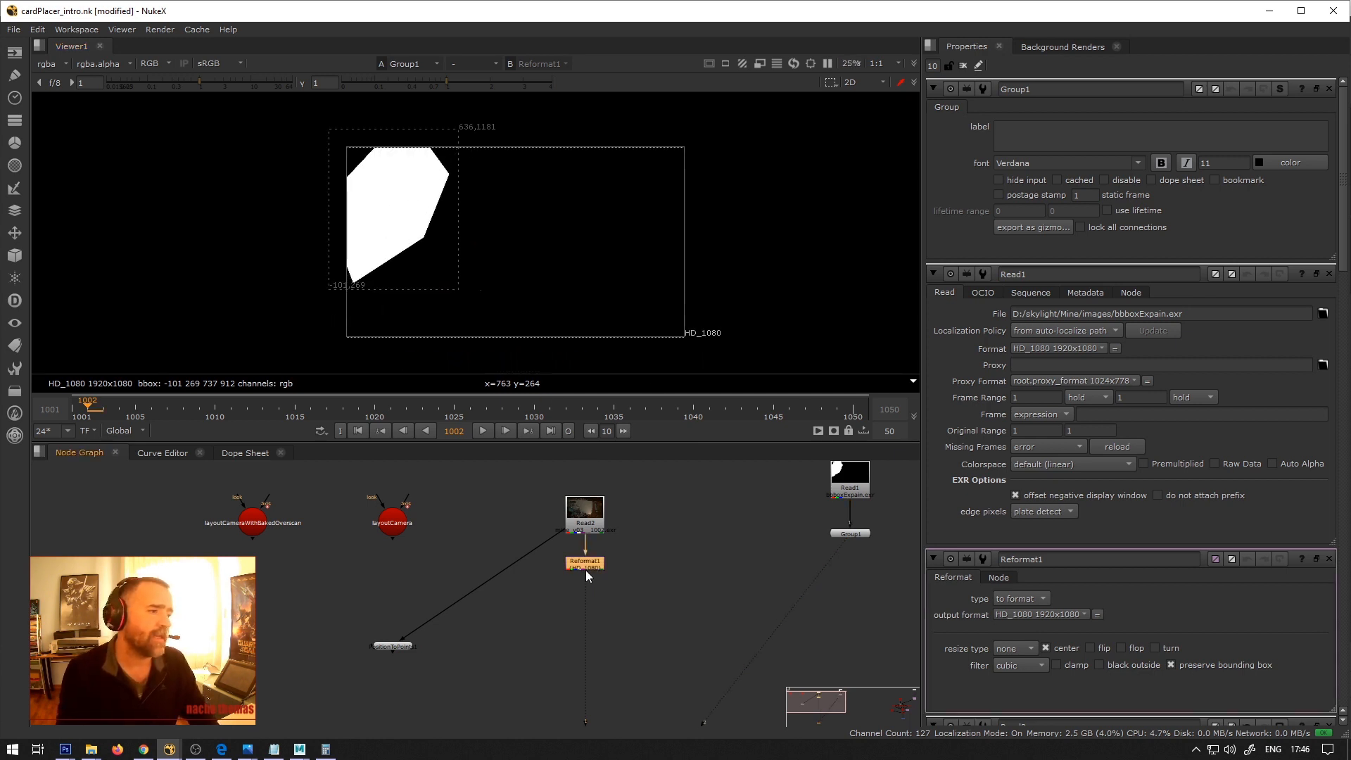
{"action": "double_click", "coordinate": [585, 567]}
{"action": "key", "text": "1"}
{"action": "left_click", "coordinate": [851, 533]}
{"action": "key", "text": "1"}
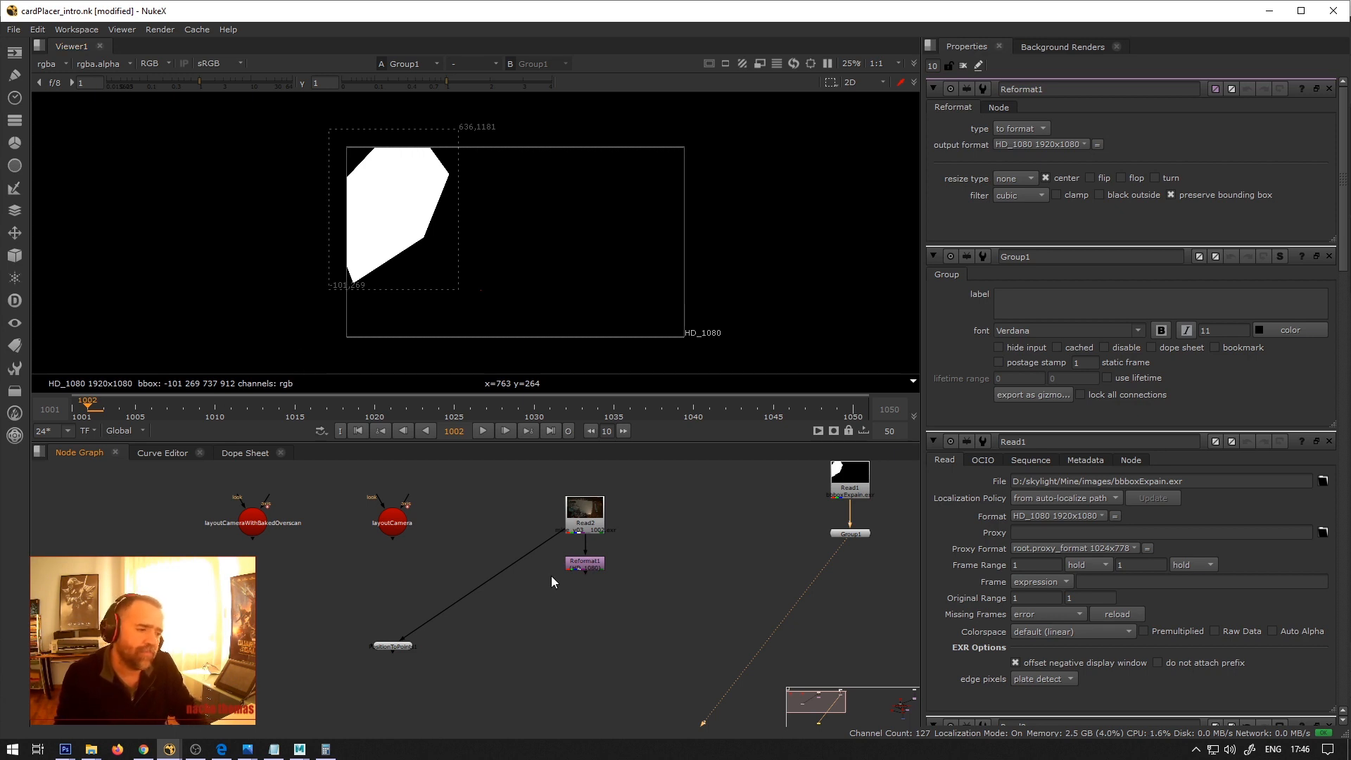
{"action": "key", "text": "1"}
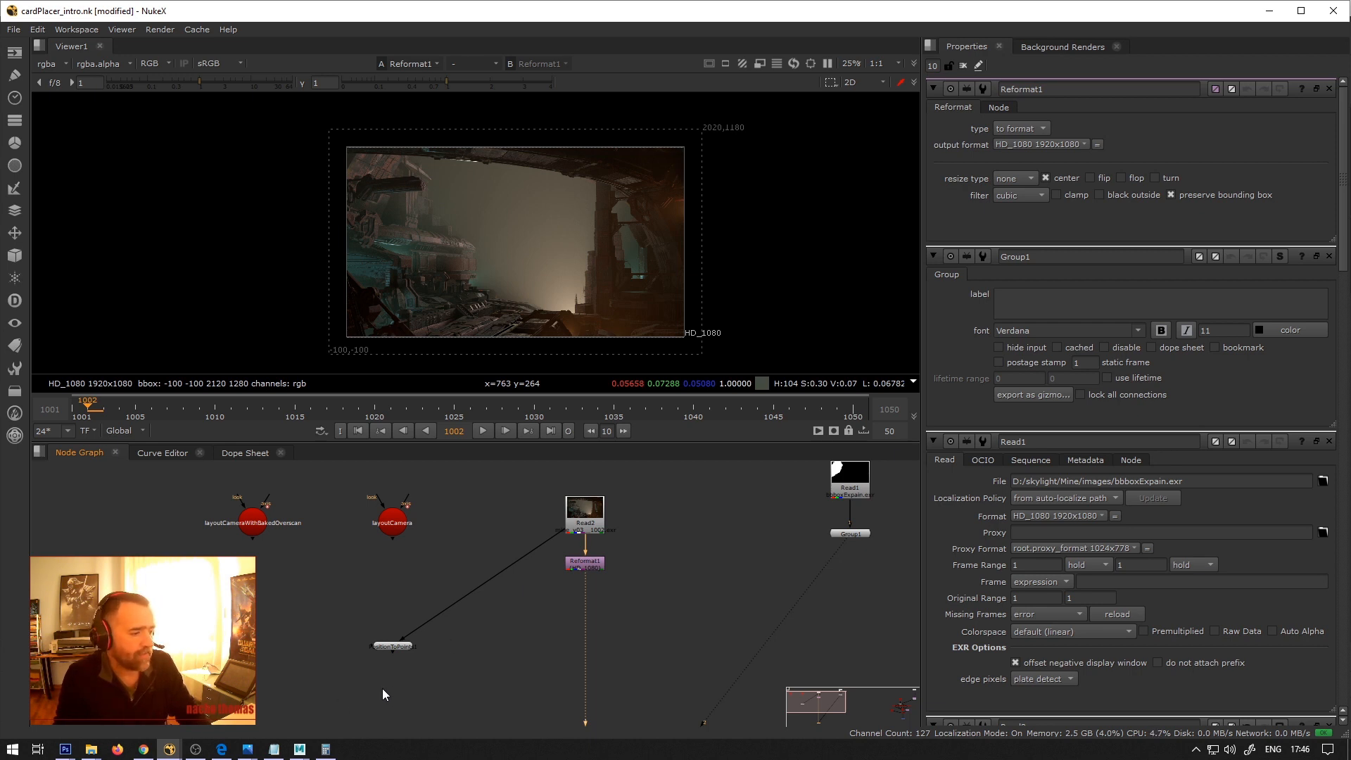
Show the overscan theory slide, and switch to the oscan_01_spanish.nk script in NukeX.
{"action": "key", "text": "alt+Tab"}
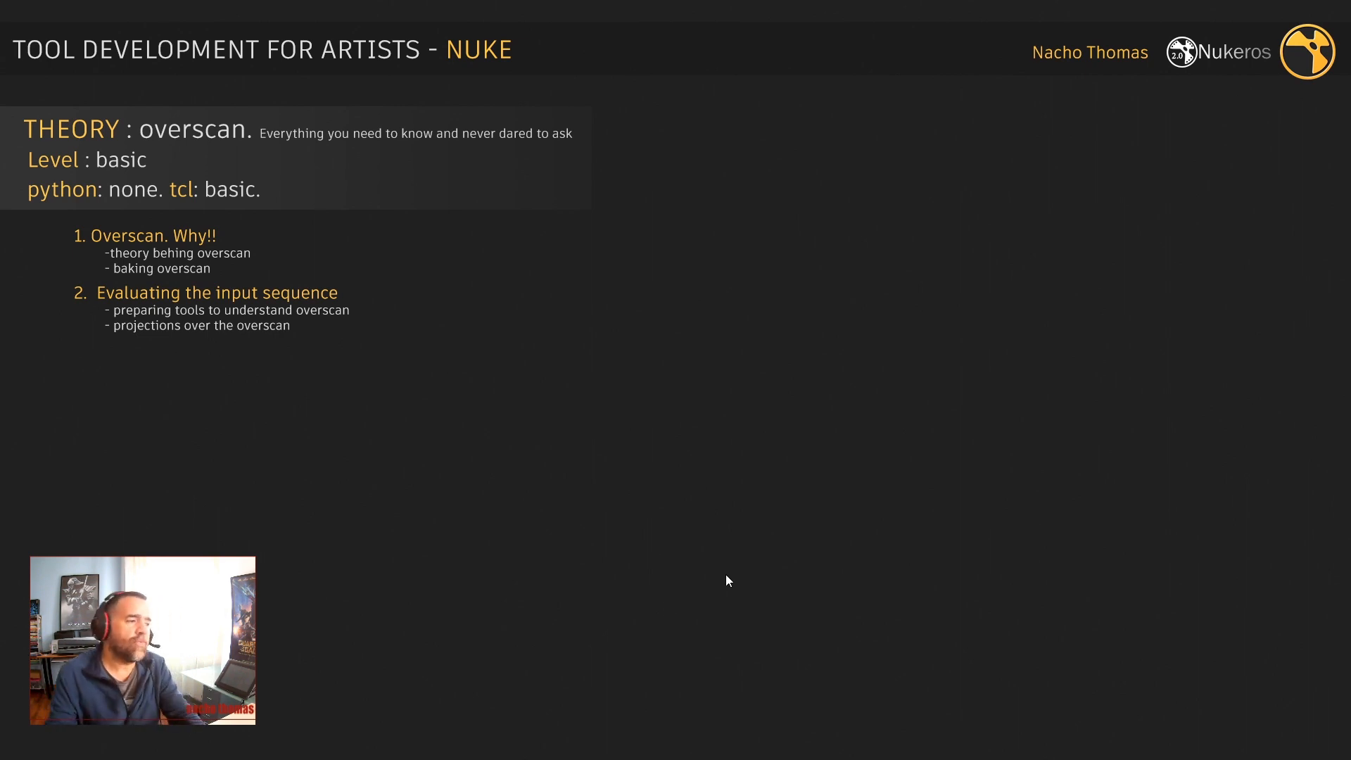
{"action": "key", "text": "alt+Tab"}
{"action": "key", "text": "alt+Tab"}
{"action": "key", "text": "alt+Tab"}
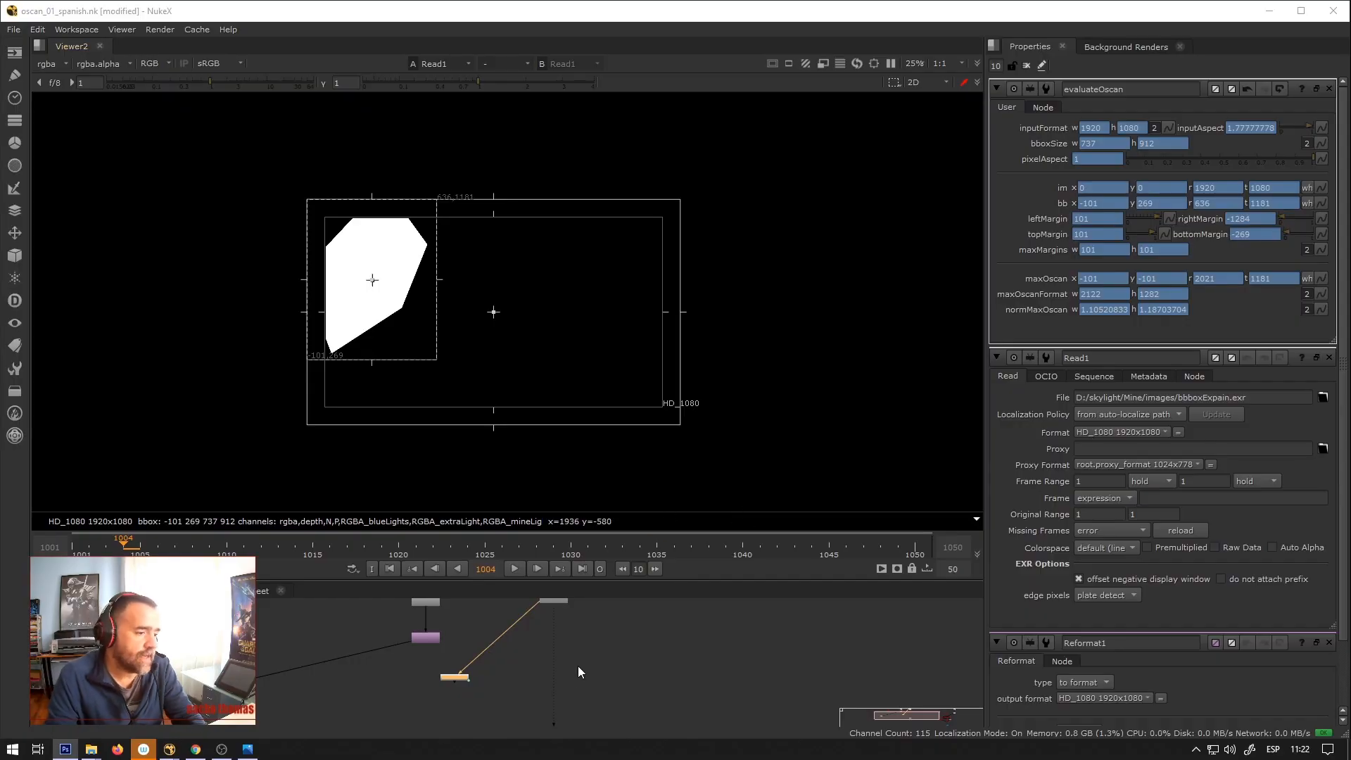
Connect the evaluateOscan node's input to Reformat1 instead of Read1 and display evaluateOscan in the viewer.
{"action": "scroll", "coordinate": [554, 665], "scroll_direction": "down", "scroll_amount": 4}
{"action": "scroll", "coordinate": [522, 656], "scroll_direction": "up", "scroll_amount": 4}
{"action": "left_click_drag", "start_coordinate": [563, 639], "coordinate": [474, 658]}
{"action": "key", "text": "1"}
{"action": "middle_click_drag", "start_coordinate": [586, 415], "coordinate": [683, 414]}
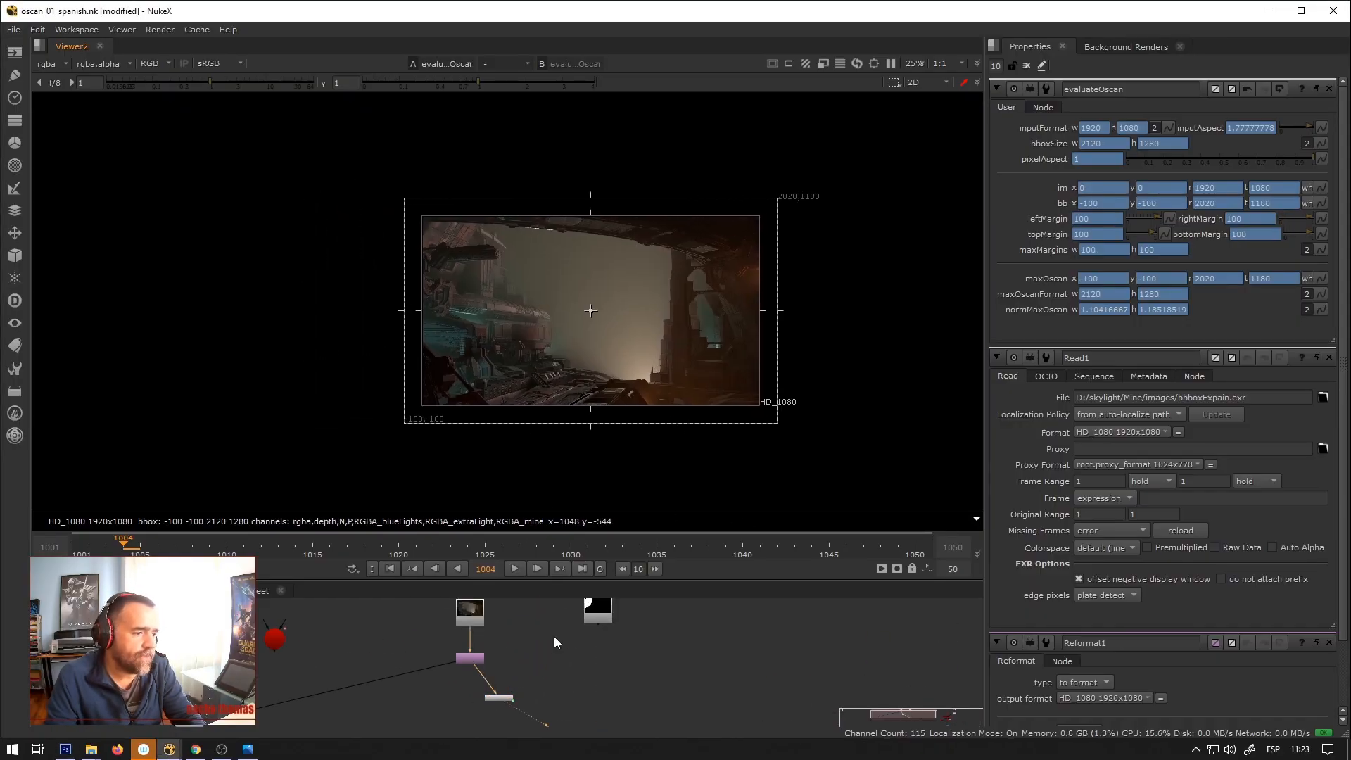
Examine evaluateOscan's normMaxOscan width and height values against the Reformat1 bounding box in the viewer.
{"action": "scroll", "coordinate": [555, 644], "scroll_direction": "up", "scroll_amount": 3}
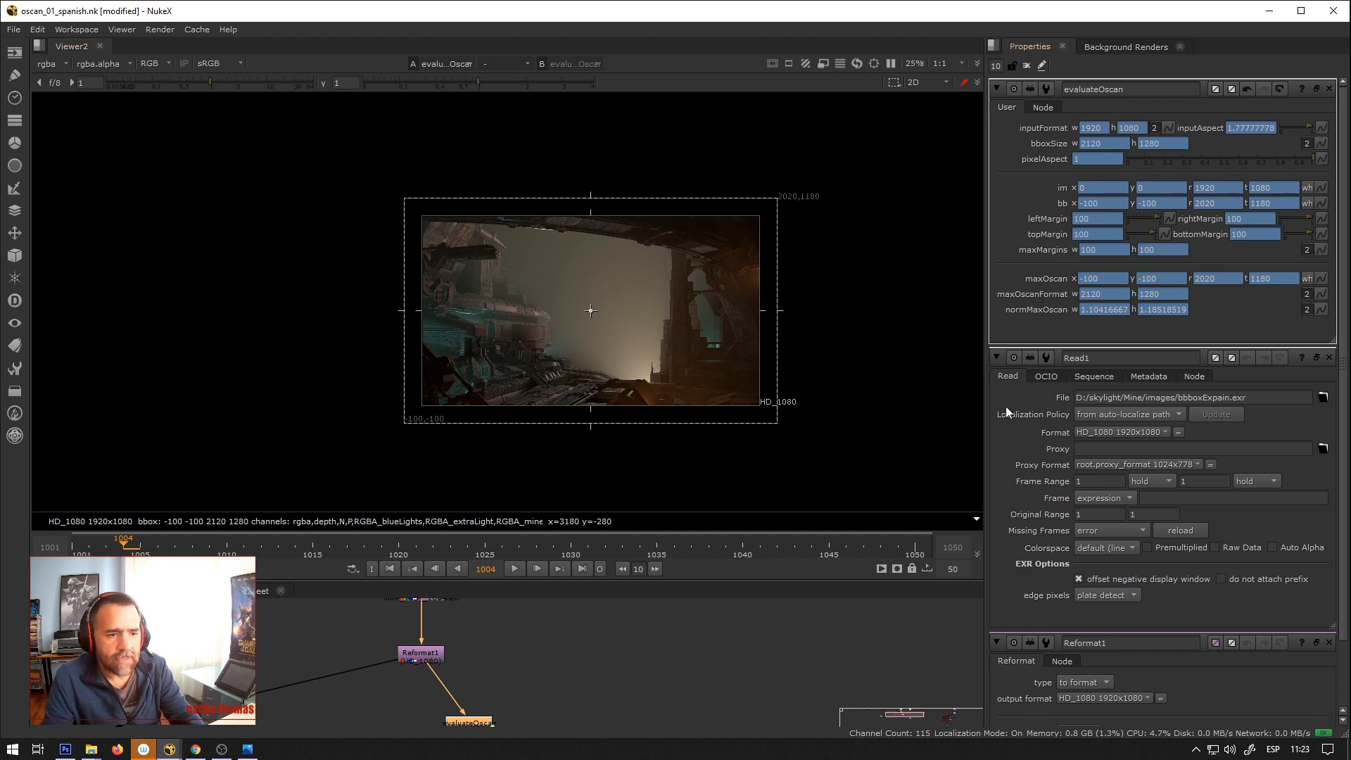
{"action": "left_click", "coordinate": [1104, 310]}
{"action": "left_click", "coordinate": [1163, 310]}
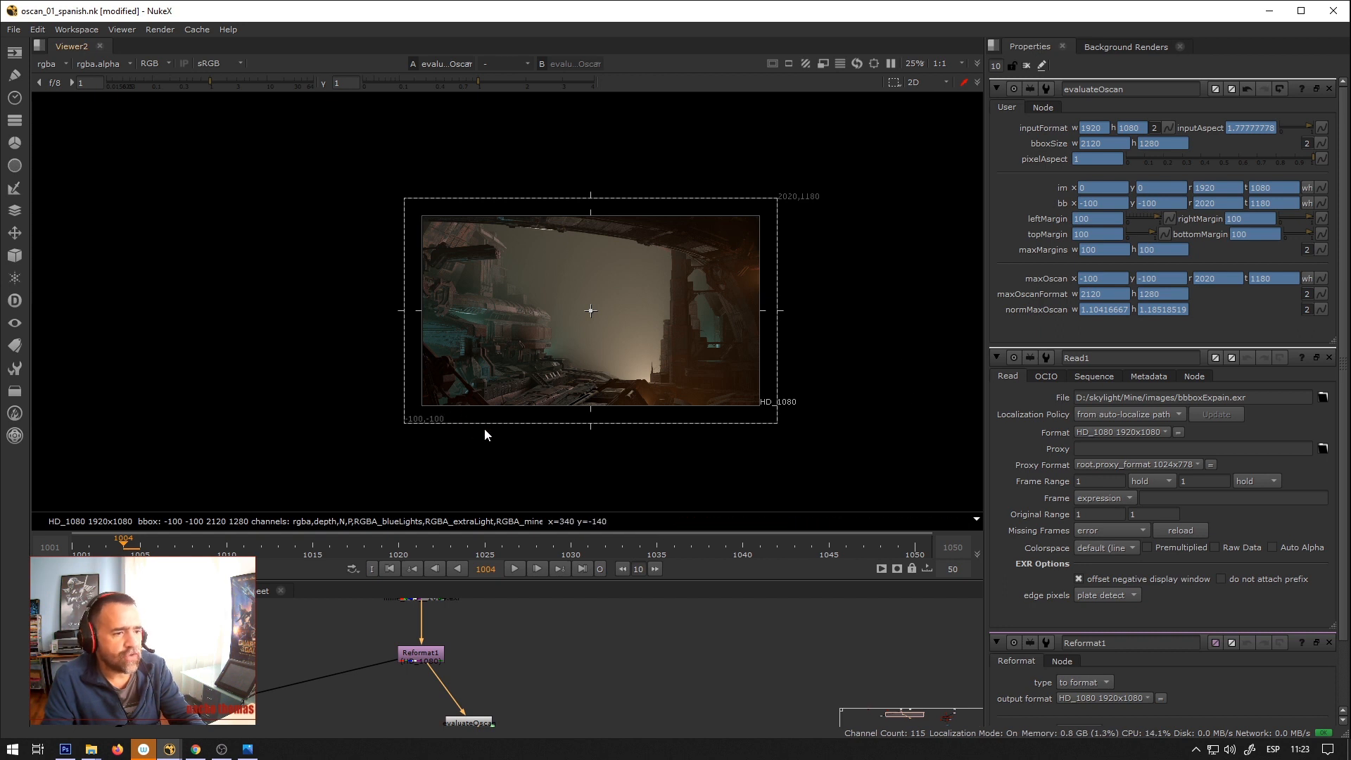
{"action": "scroll", "coordinate": [443, 649], "scroll_direction": "down", "scroll_amount": 3}
{"action": "middle_click_drag", "start_coordinate": [443, 650], "coordinate": [488, 691]}
{"action": "scroll", "coordinate": [472, 698], "scroll_direction": "up", "scroll_amount": 3}
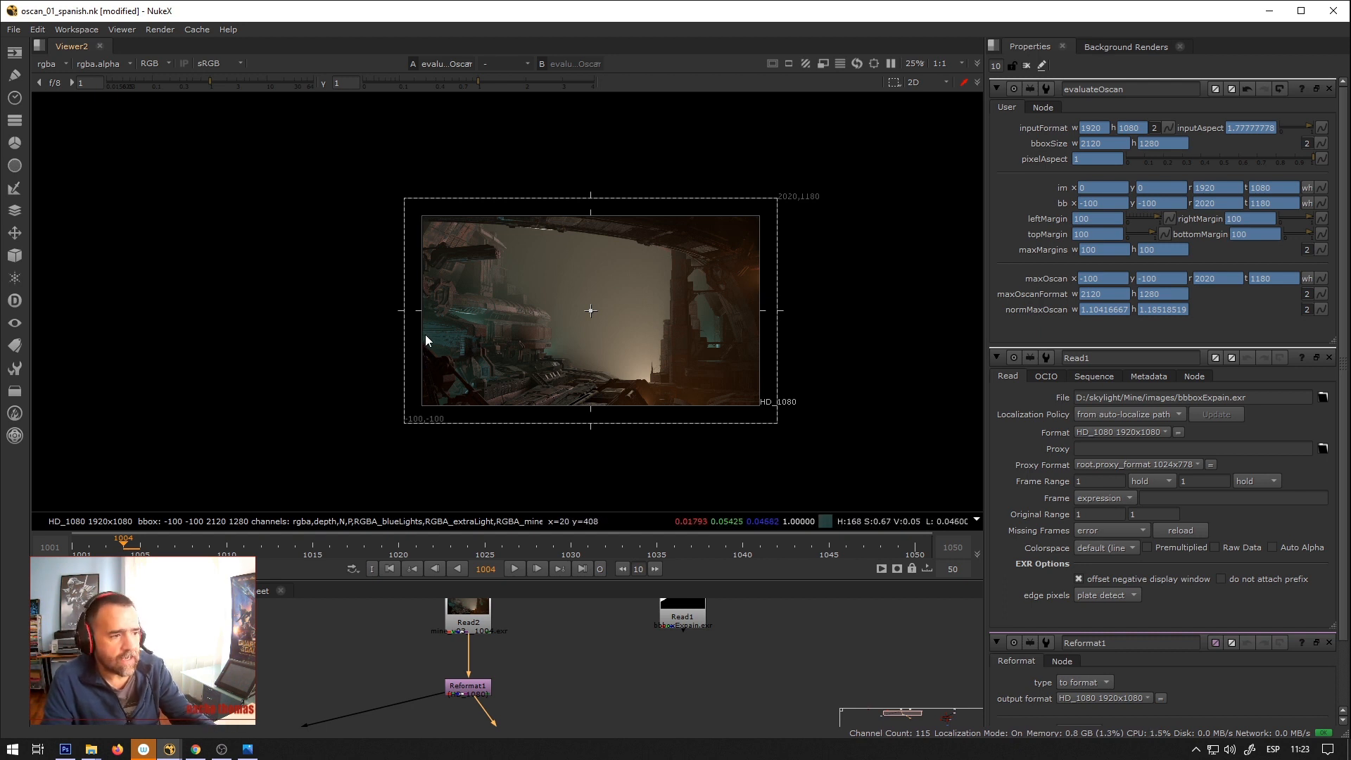
{"action": "double_click", "coordinate": [1104, 309]}
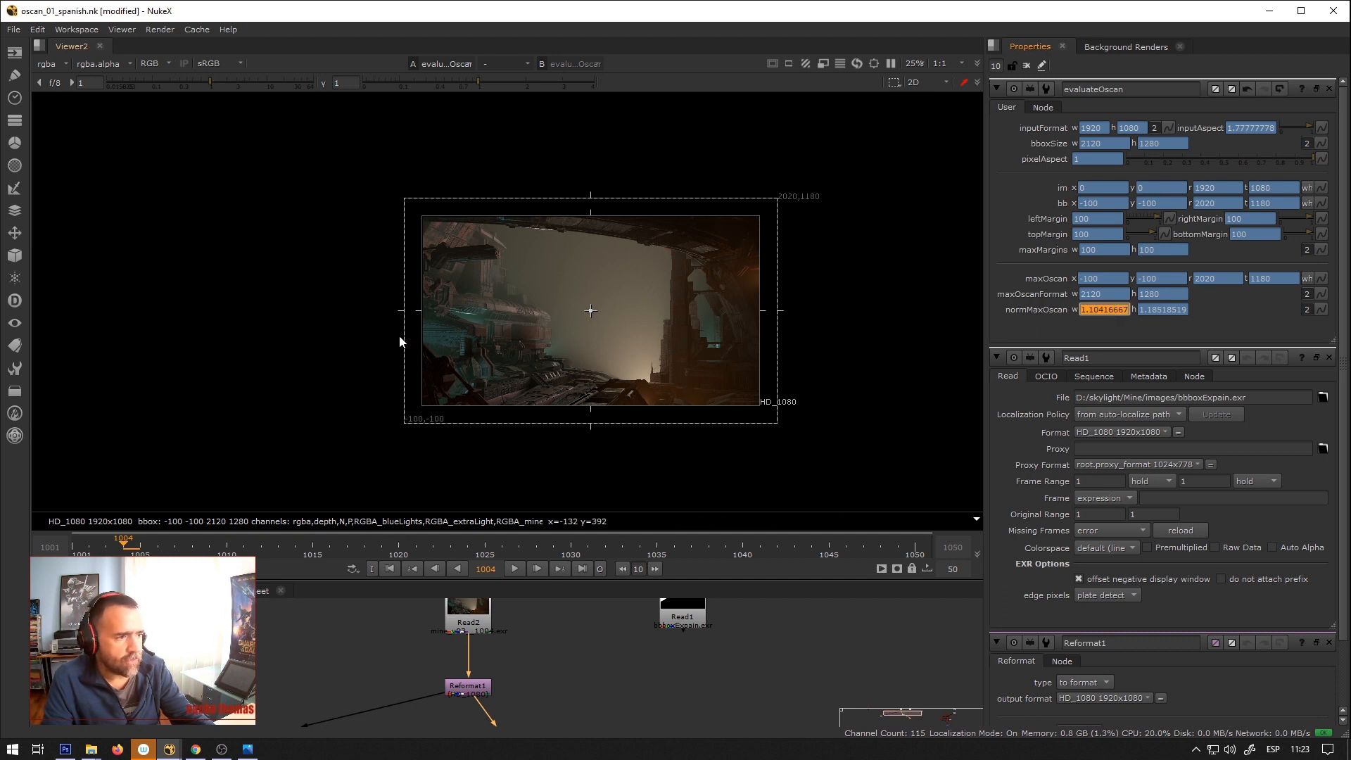
{"action": "left_click", "coordinate": [1150, 313]}
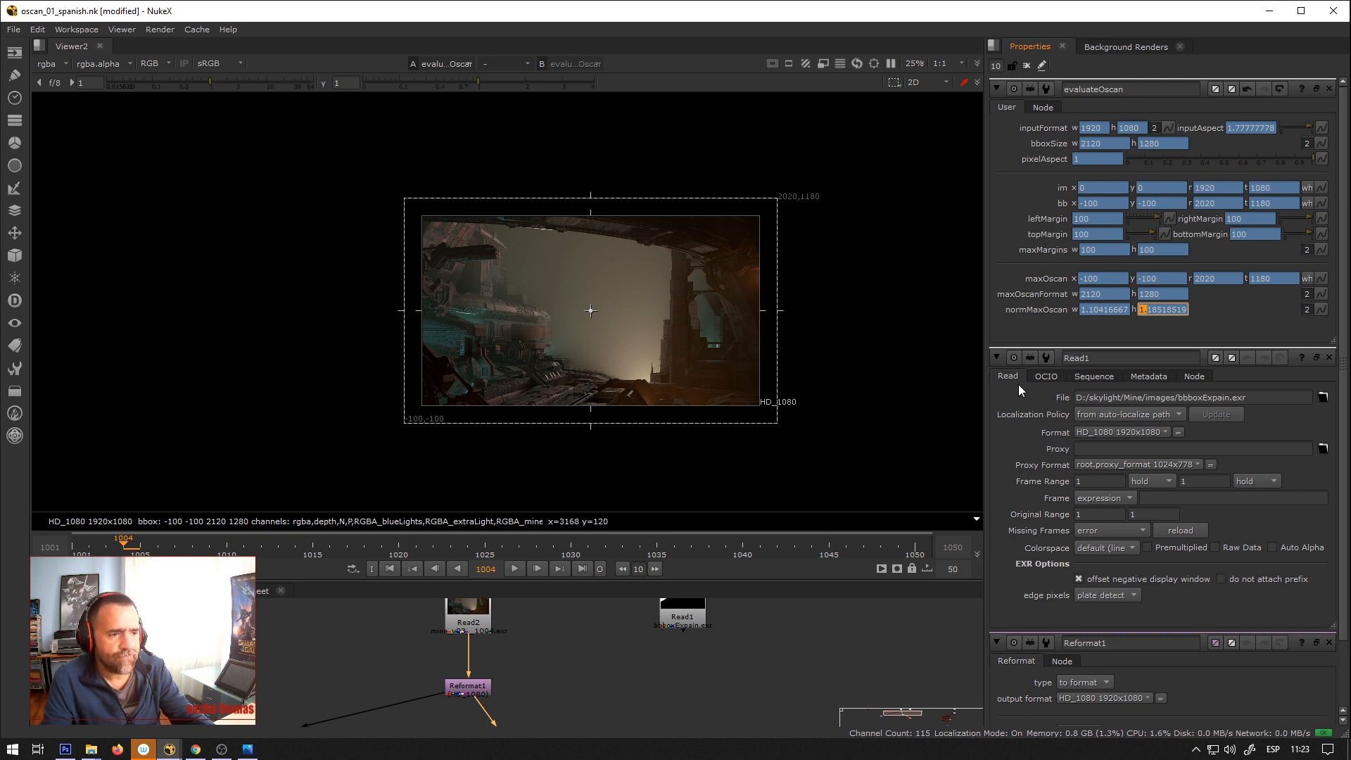
Compare evaluateOscan's normMaxOscan values with the widths of its bboxSize and inputFormat.
{"action": "middle_click_drag", "start_coordinate": [630, 306], "coordinate": [640, 311]}
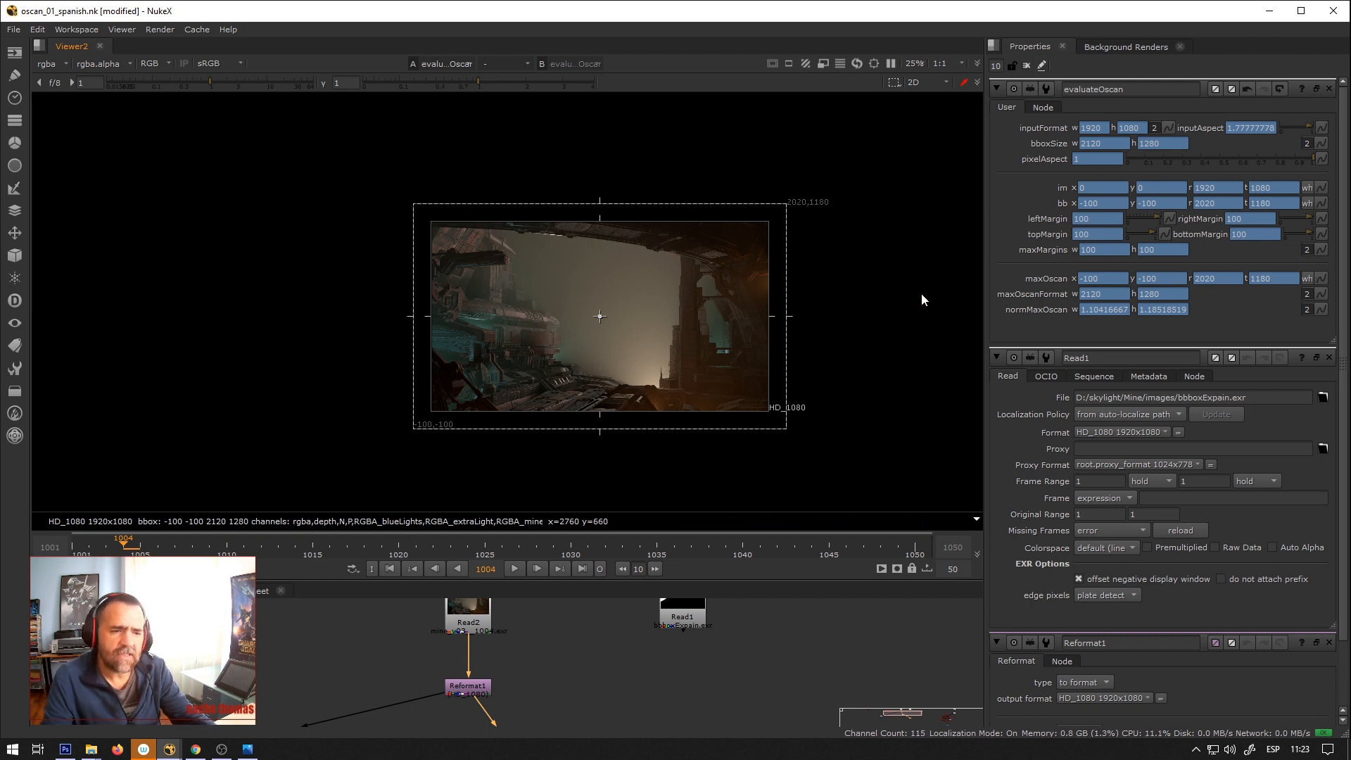
{"action": "double_click", "coordinate": [1105, 310]}
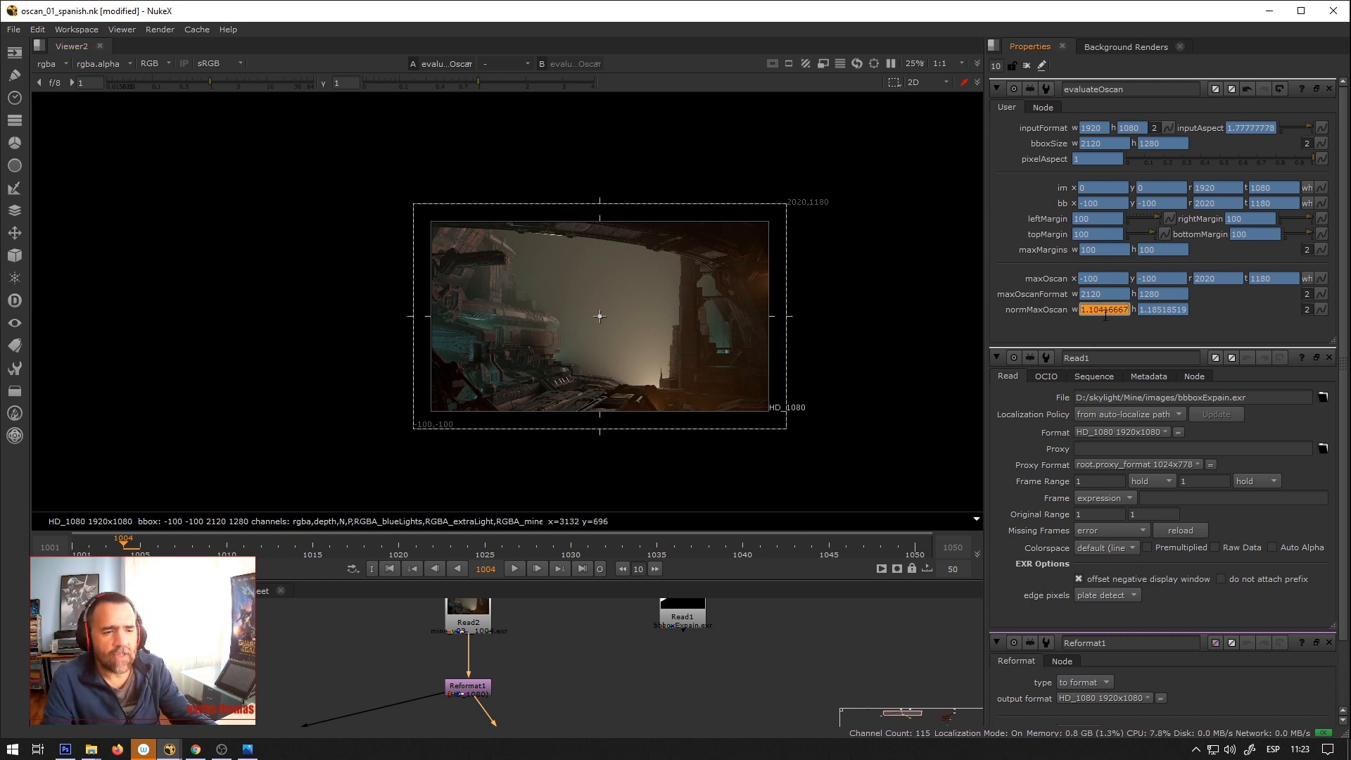
{"action": "double_click", "coordinate": [1159, 309]}
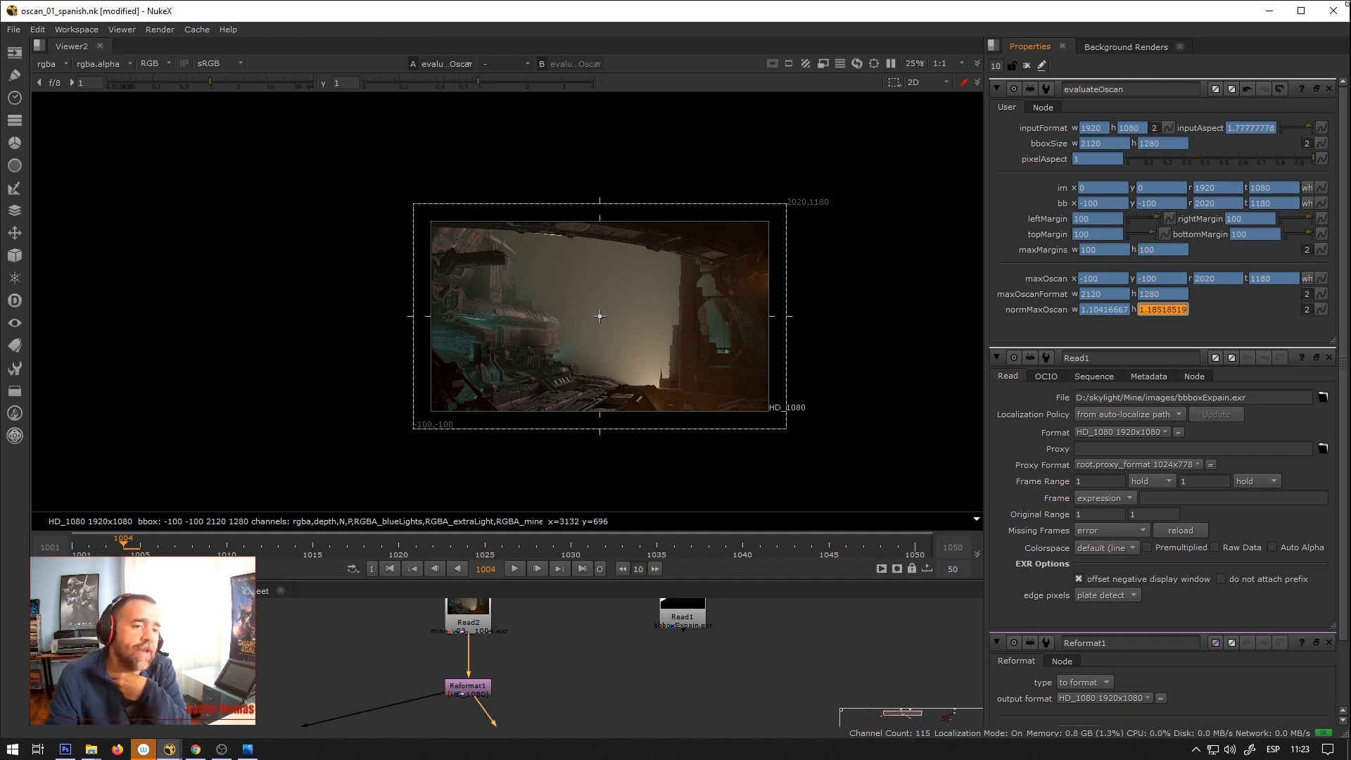
{"action": "left_click", "coordinate": [1104, 146]}
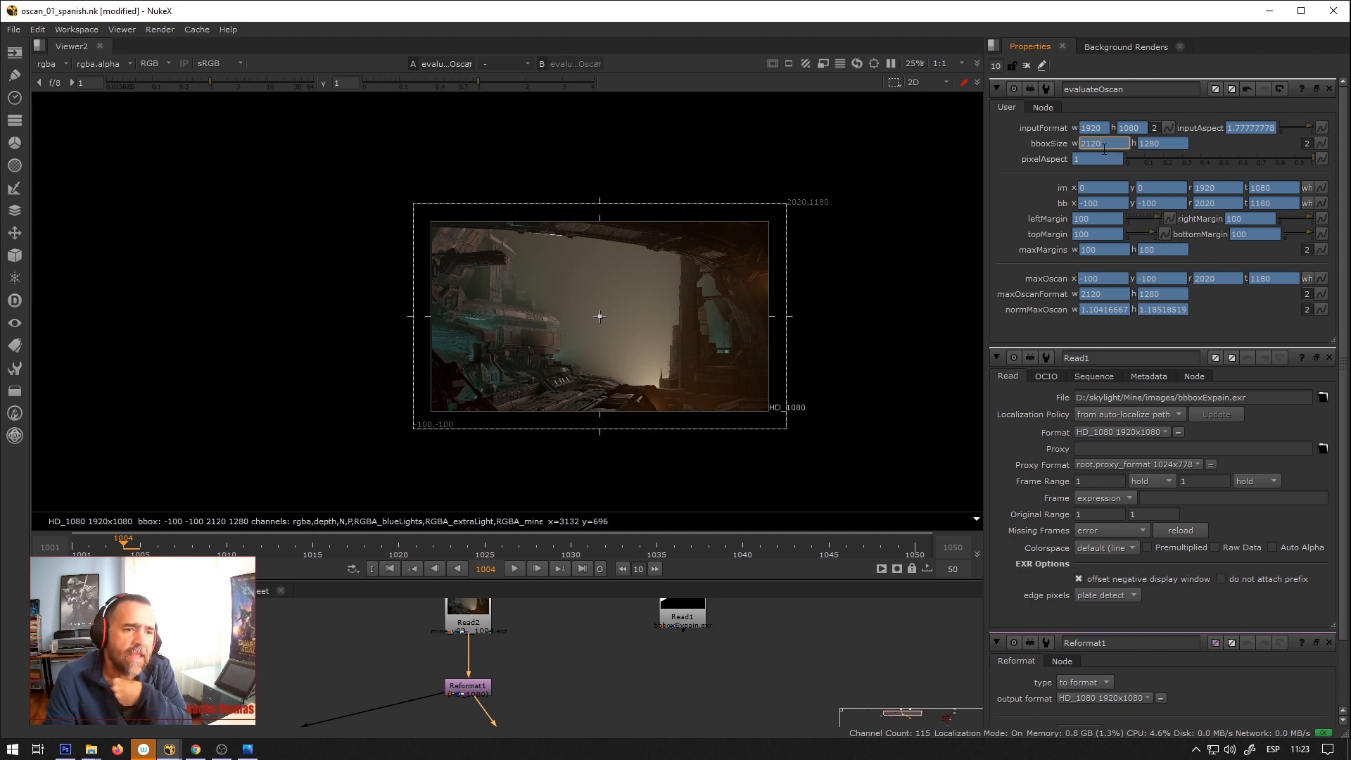
{"action": "left_click", "coordinate": [1093, 127]}
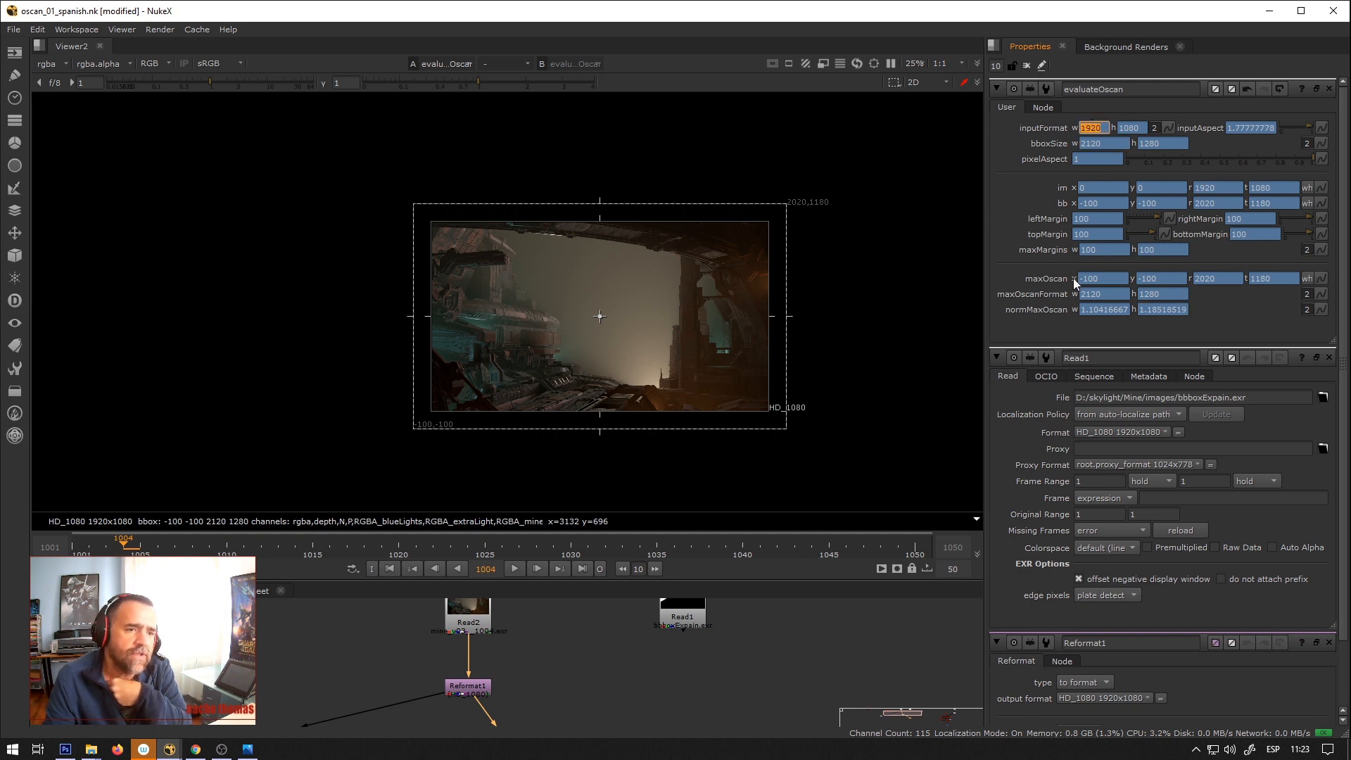
Divide 2120 by 1920 in Calculator to check evaluateOscan's normMaxOscan width, and minimize Calculator to return to NukeX.
{"action": "left_click", "coordinate": [12, 749]}
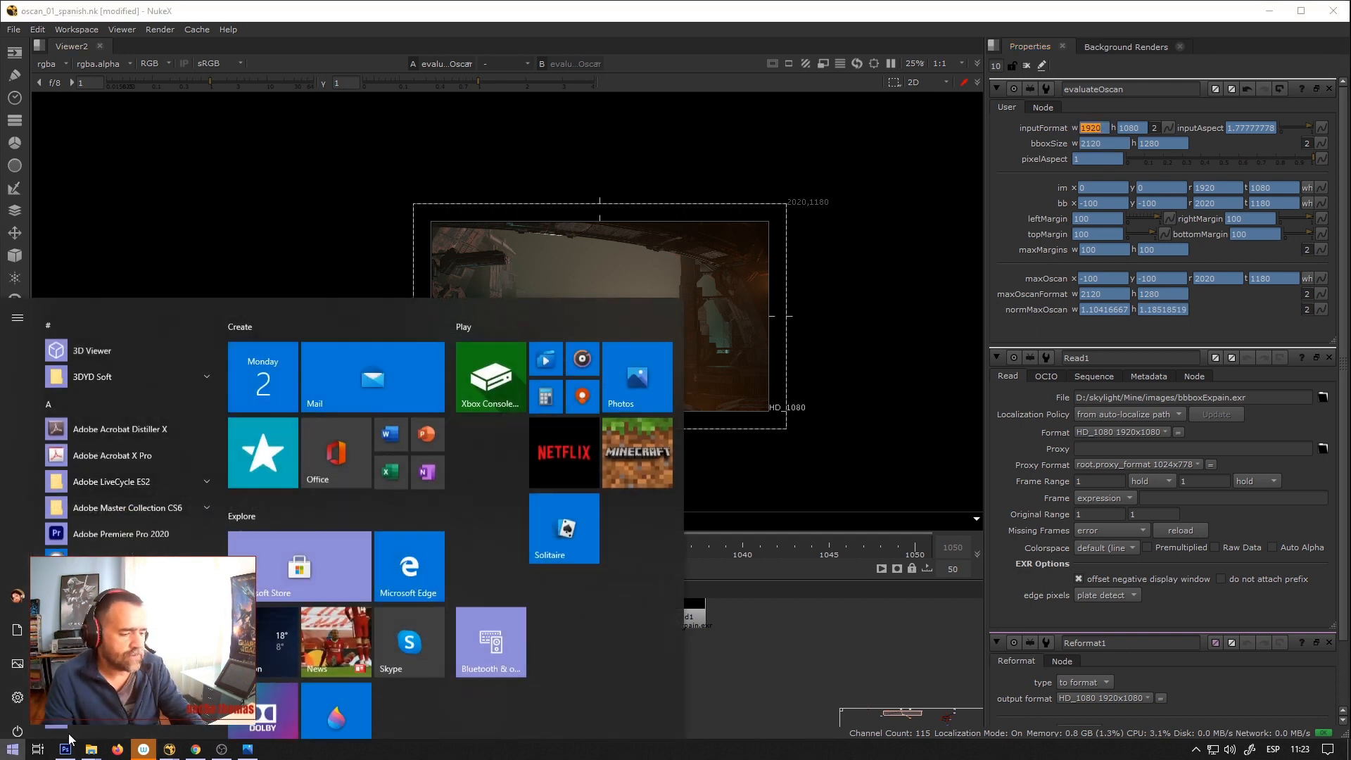
{"action": "type", "text": "calc"}
{"action": "key", "text": "Return"}
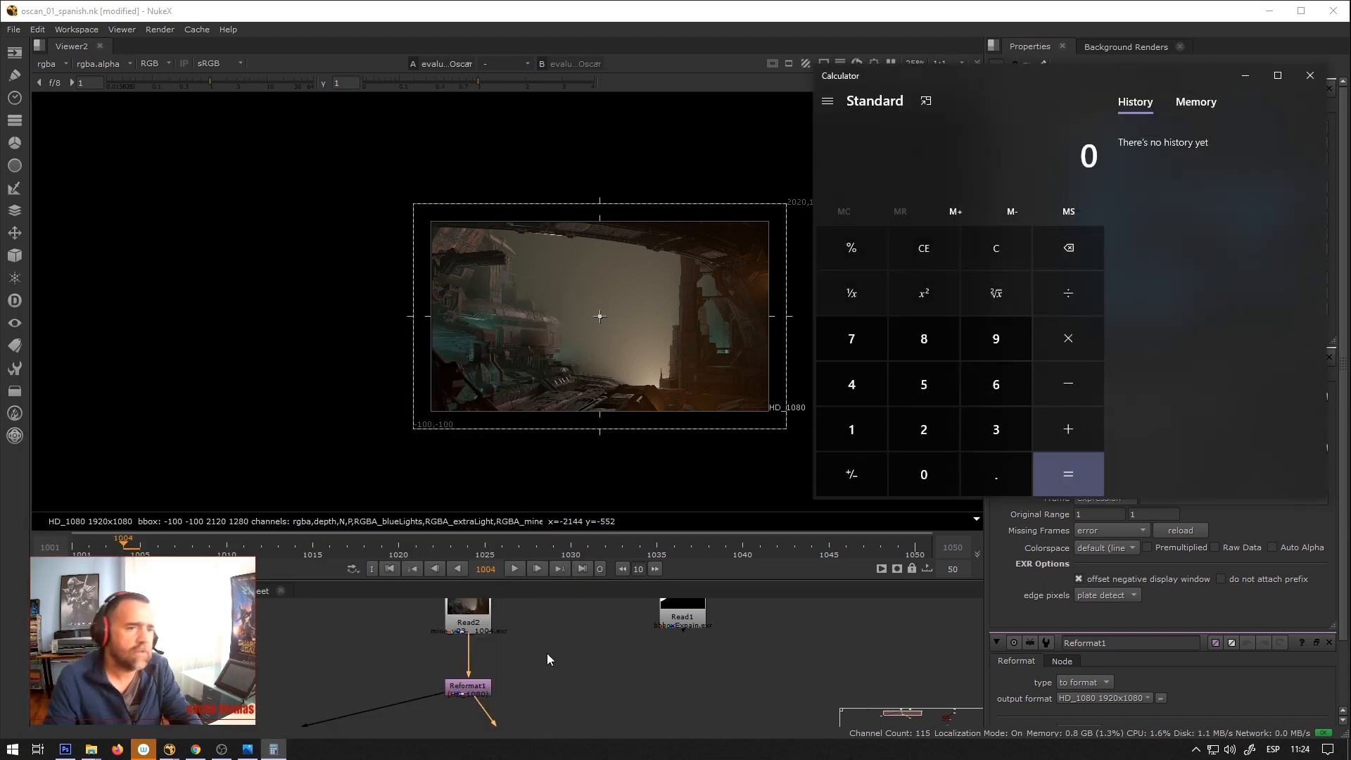
{"action": "left_click_drag", "start_coordinate": [995, 83], "coordinate": [500, 119]}
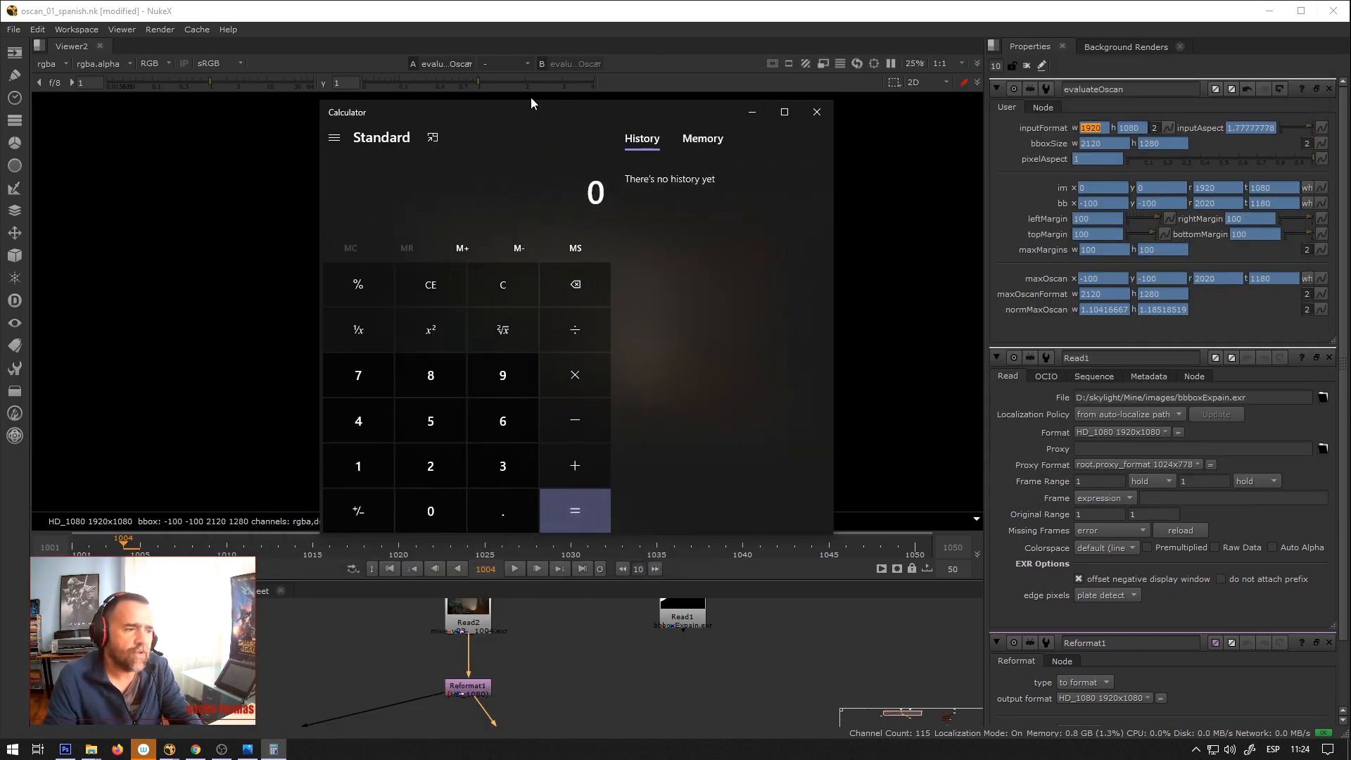
{"action": "type", "text": "2"}
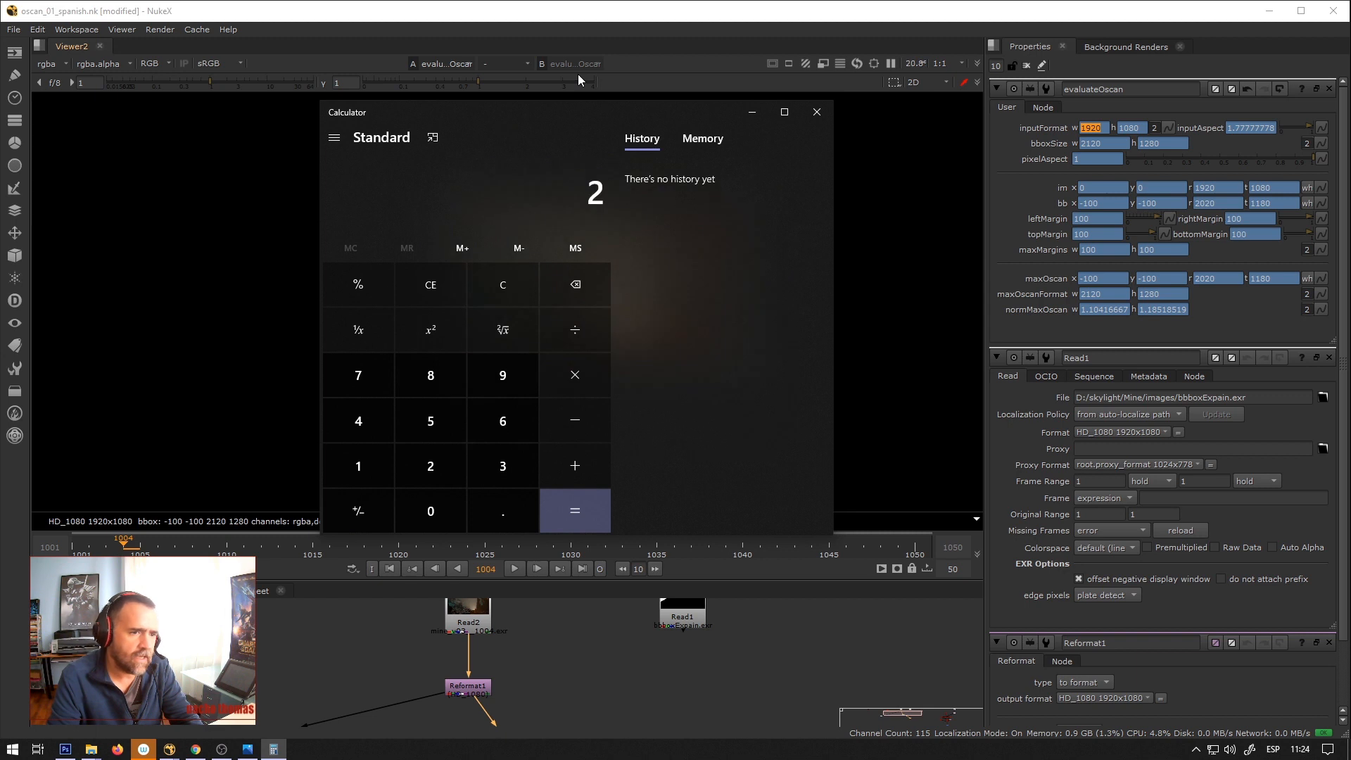
{"action": "type", "text": ",120"}
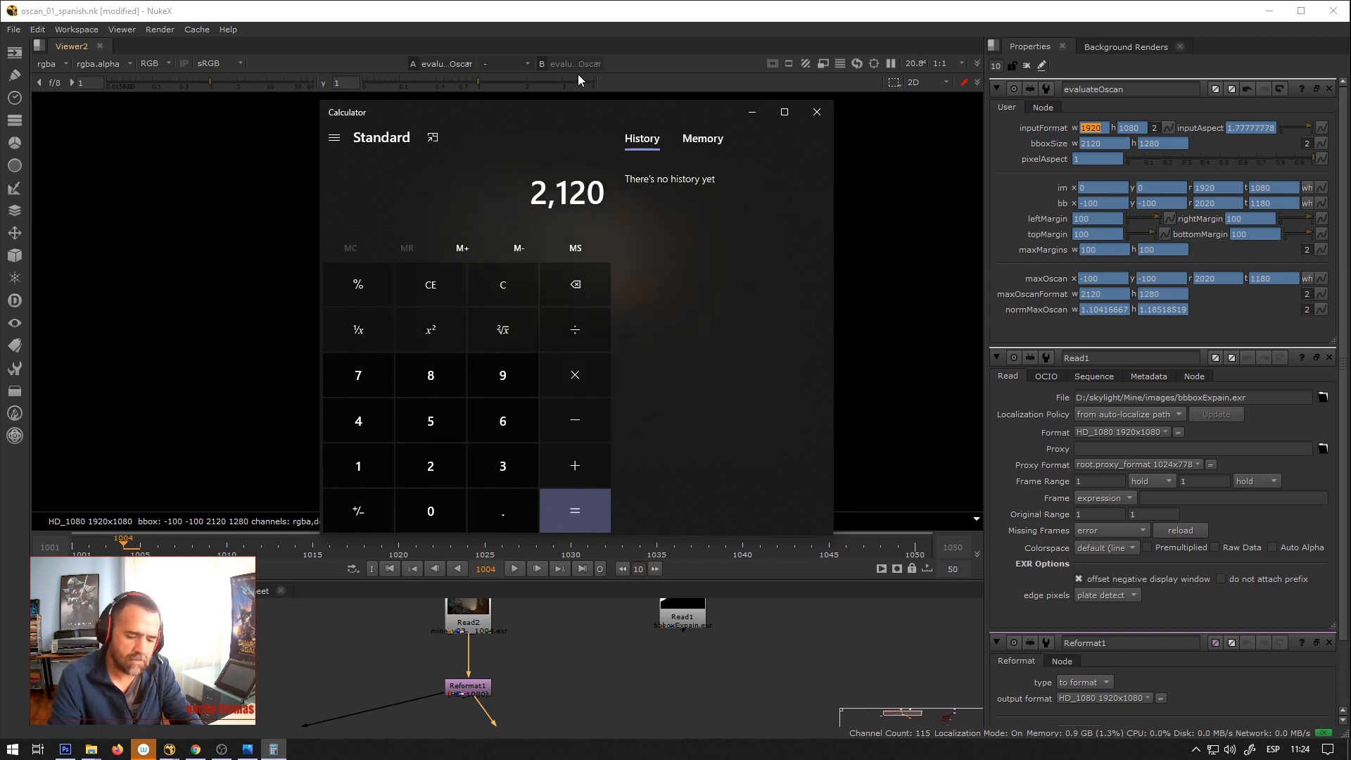
{"action": "key", "text": "slash"}
{"action": "type", "text": "1920"}
{"action": "key", "text": "Return"}
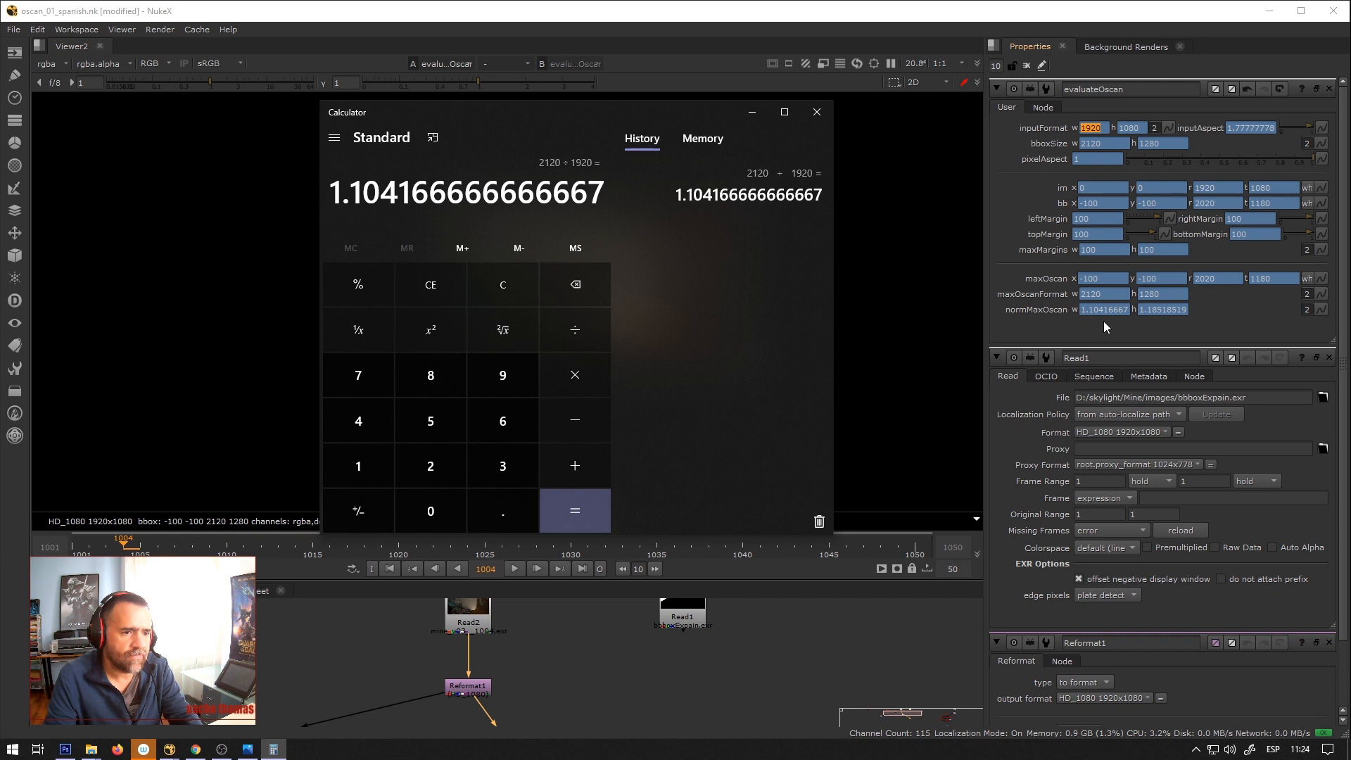
{"action": "left_click", "coordinate": [752, 113]}
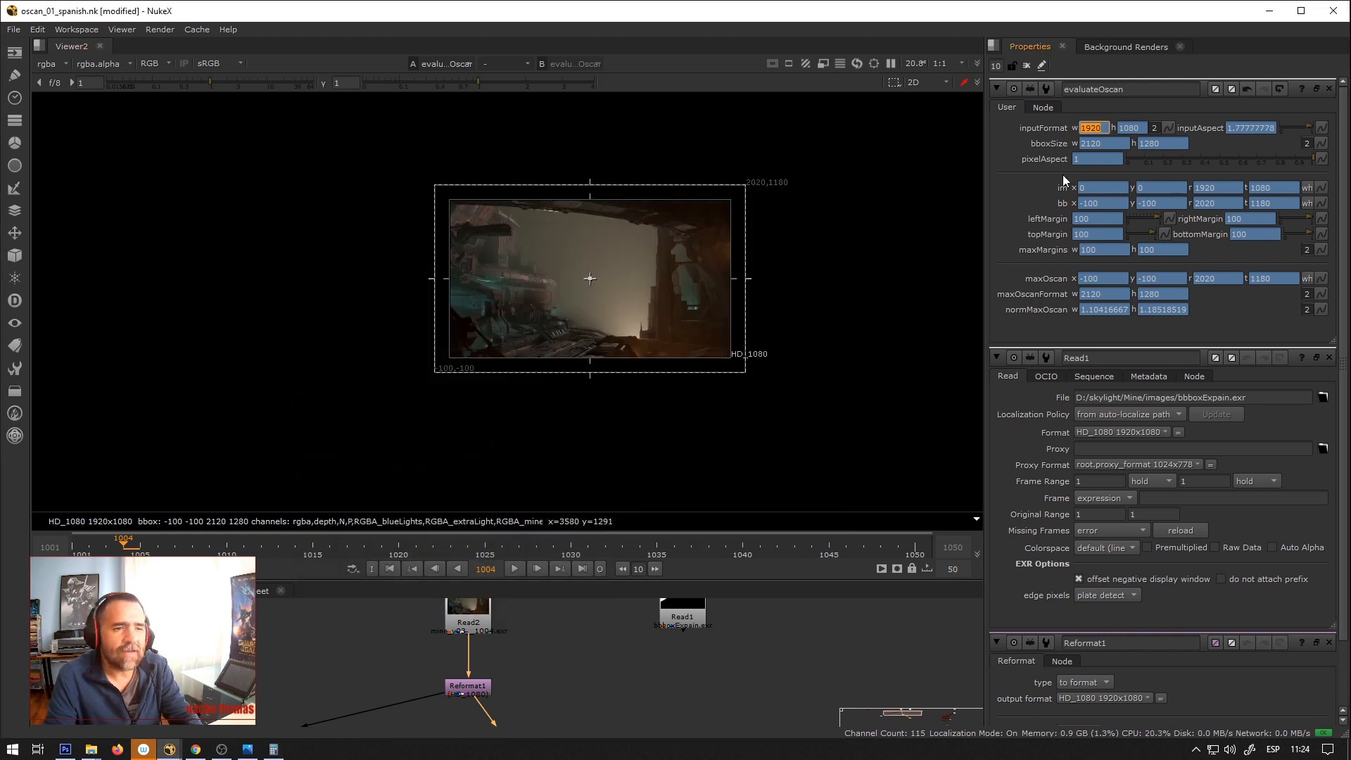
Display Reformat1 in the viewer, and switch the viewer to Read1 to compare their bounding boxes.
{"action": "scroll", "coordinate": [653, 636], "scroll_direction": "down", "scroll_amount": 2}
{"action": "scroll", "coordinate": [558, 652], "scroll_direction": "down", "scroll_amount": 2}
{"action": "scroll", "coordinate": [571, 681], "scroll_direction": "up", "scroll_amount": 3}
{"action": "scroll", "coordinate": [571, 682], "scroll_direction": "down", "scroll_amount": 2}
{"action": "scroll", "coordinate": [559, 706], "scroll_direction": "up", "scroll_amount": 2}
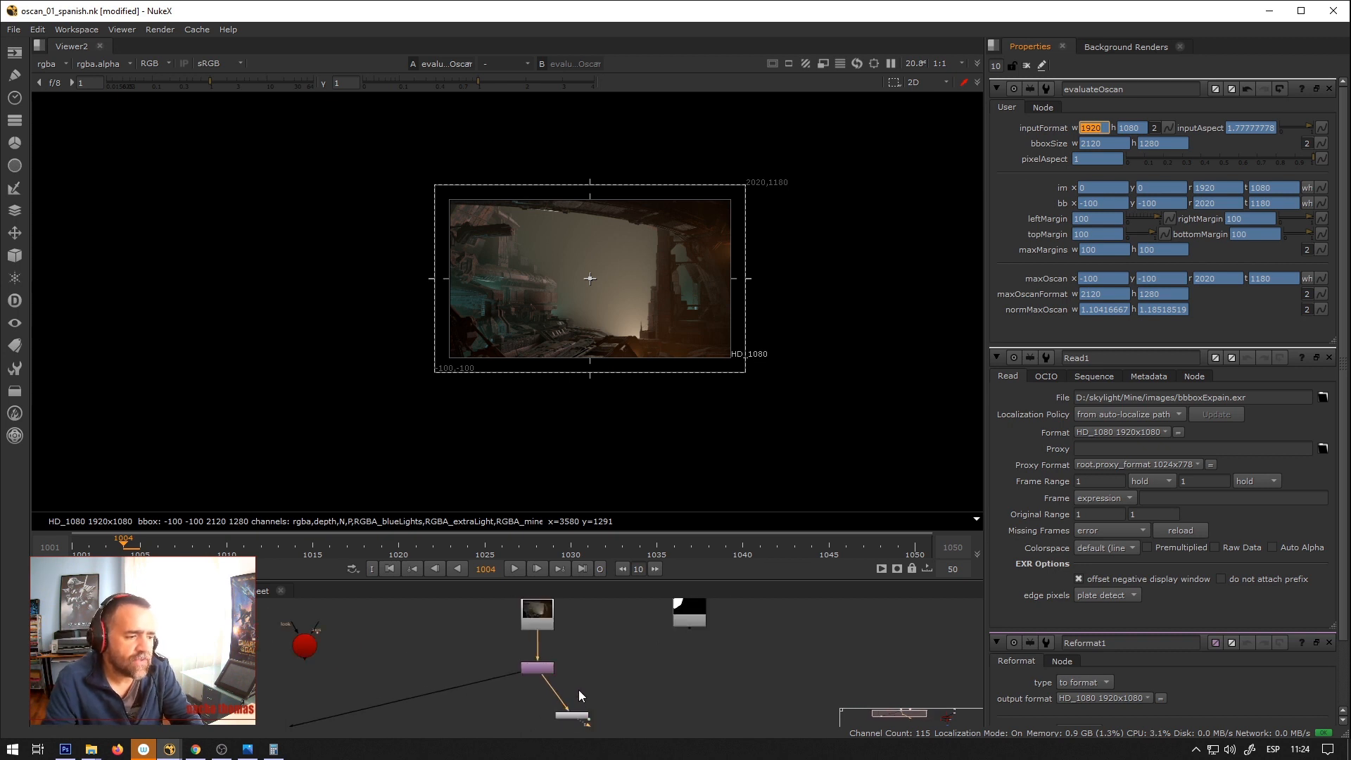
{"action": "scroll", "coordinate": [579, 689], "scroll_direction": "down", "scroll_amount": 3}
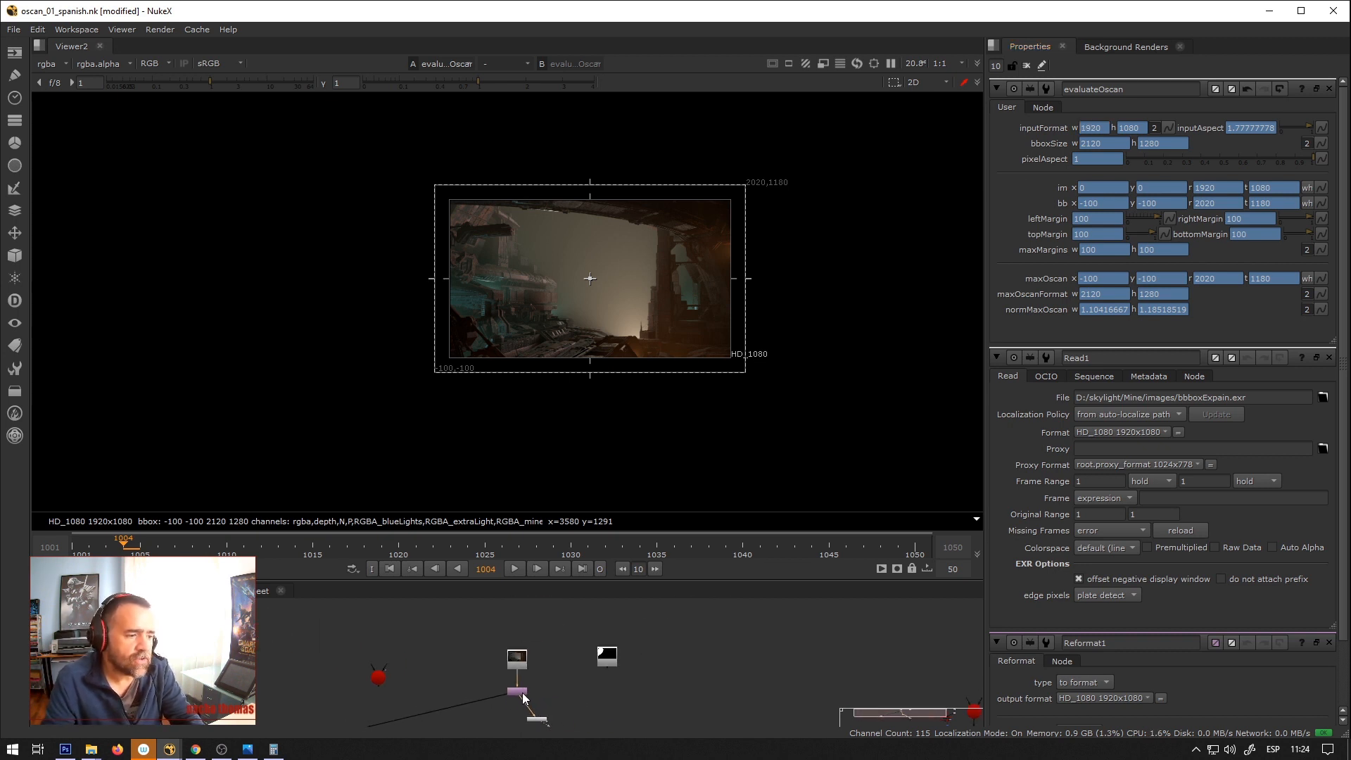
{"action": "left_click", "coordinate": [517, 691]}
{"action": "key", "text": "1"}
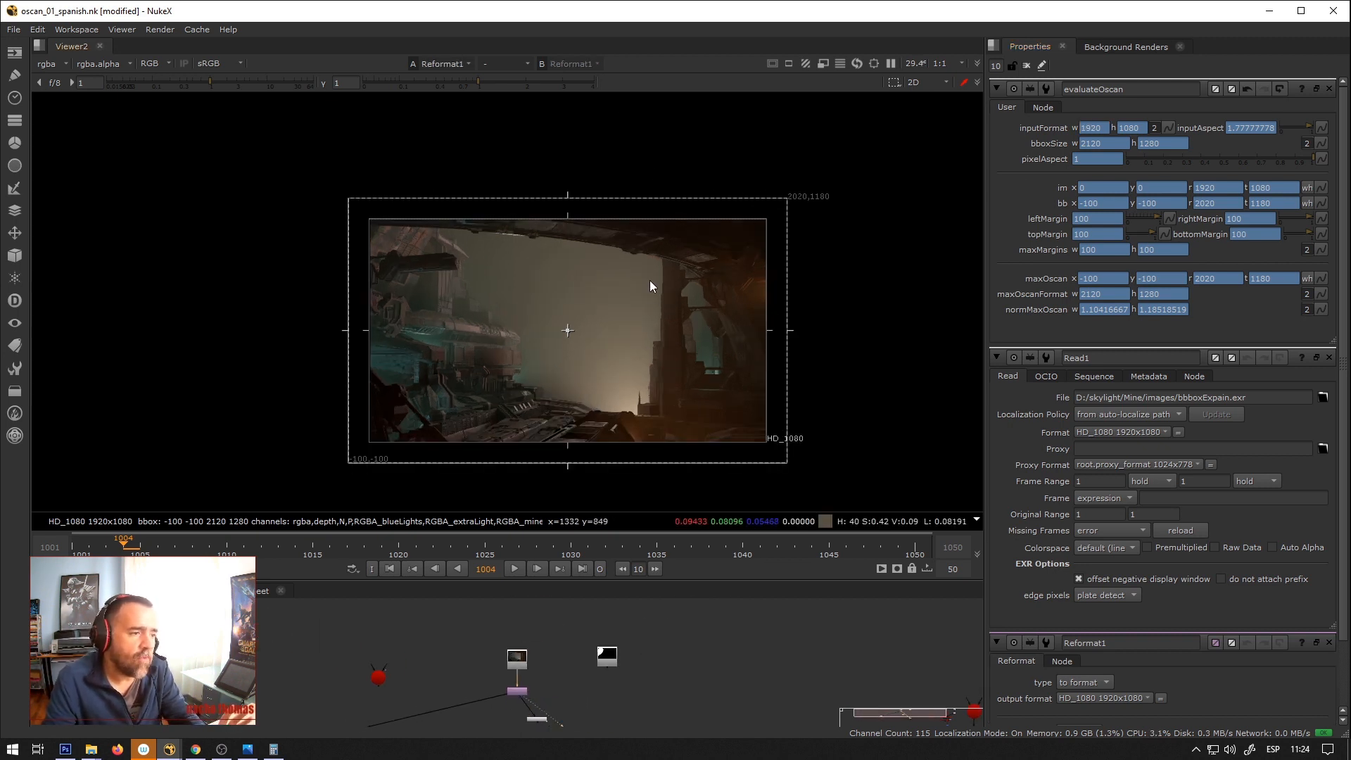
{"action": "left_click", "coordinate": [602, 656]}
{"action": "key", "text": "1"}
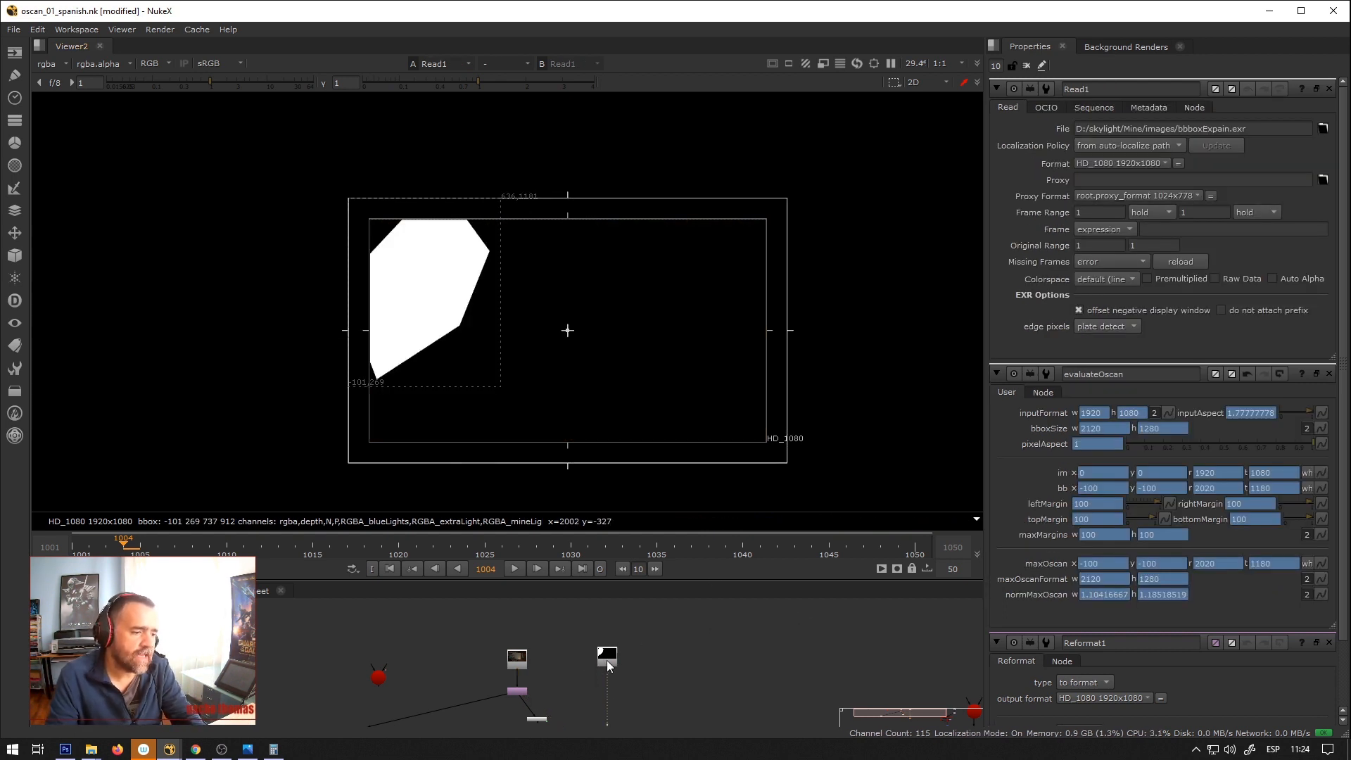
Undo the deletion of the evaluateOscan node.
{"action": "left_click", "coordinate": [547, 719]}
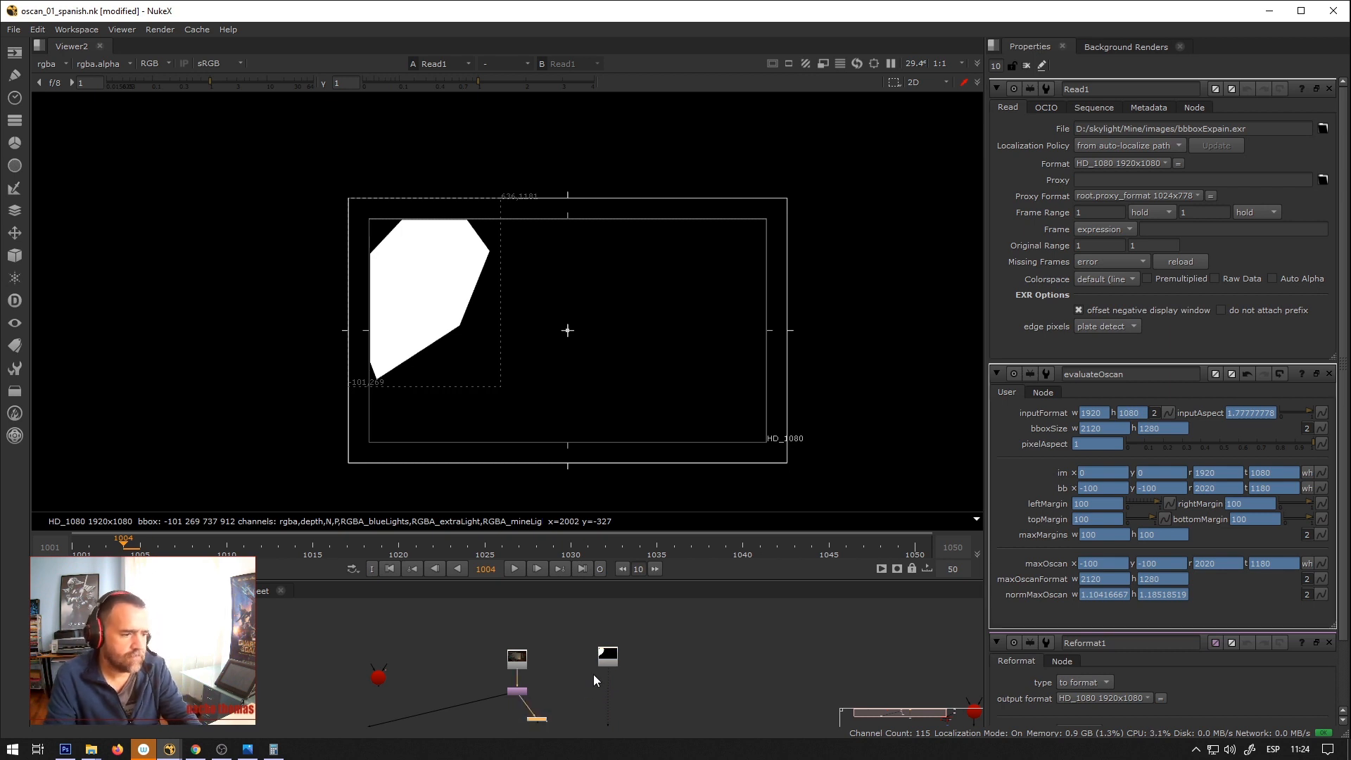
{"action": "scroll", "coordinate": [593, 675], "scroll_direction": "up", "scroll_amount": 5}
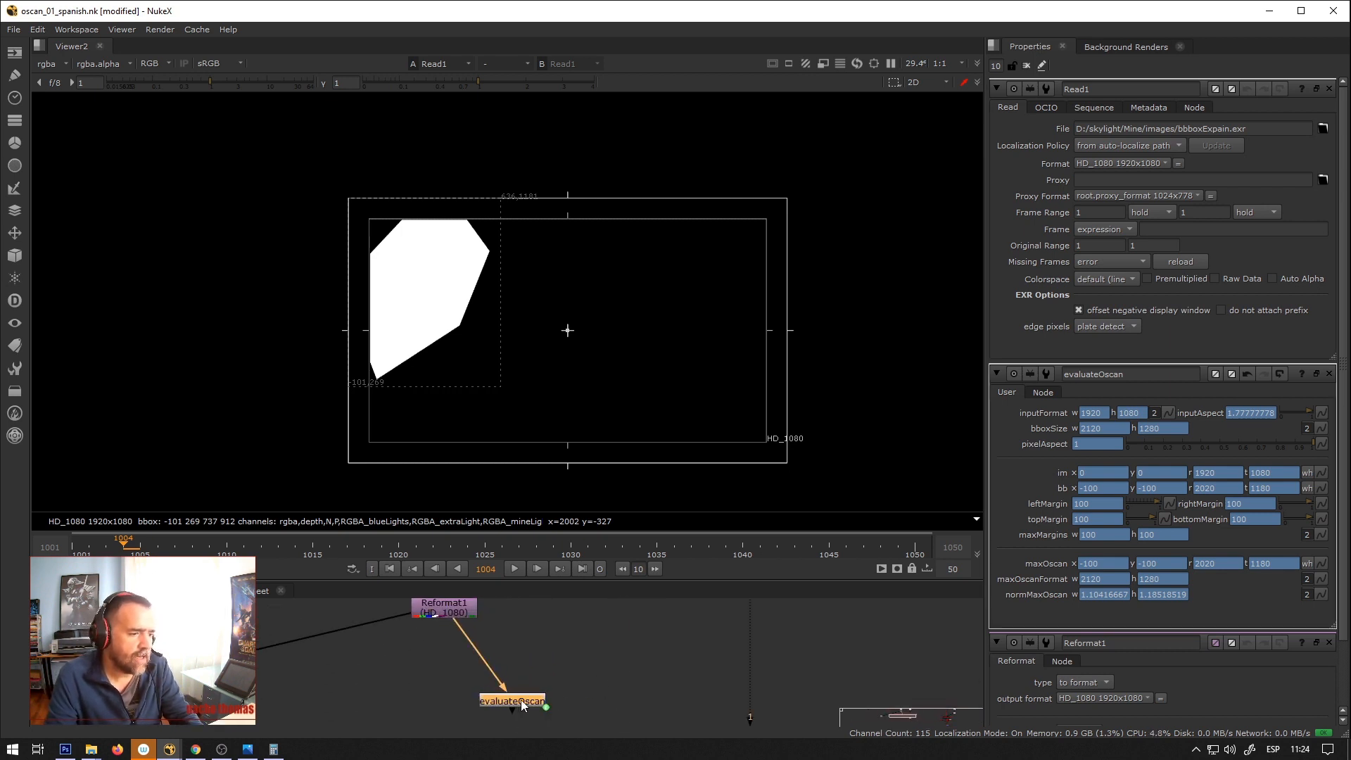
{"action": "scroll", "coordinate": [520, 700], "scroll_direction": "down", "scroll_amount": 5}
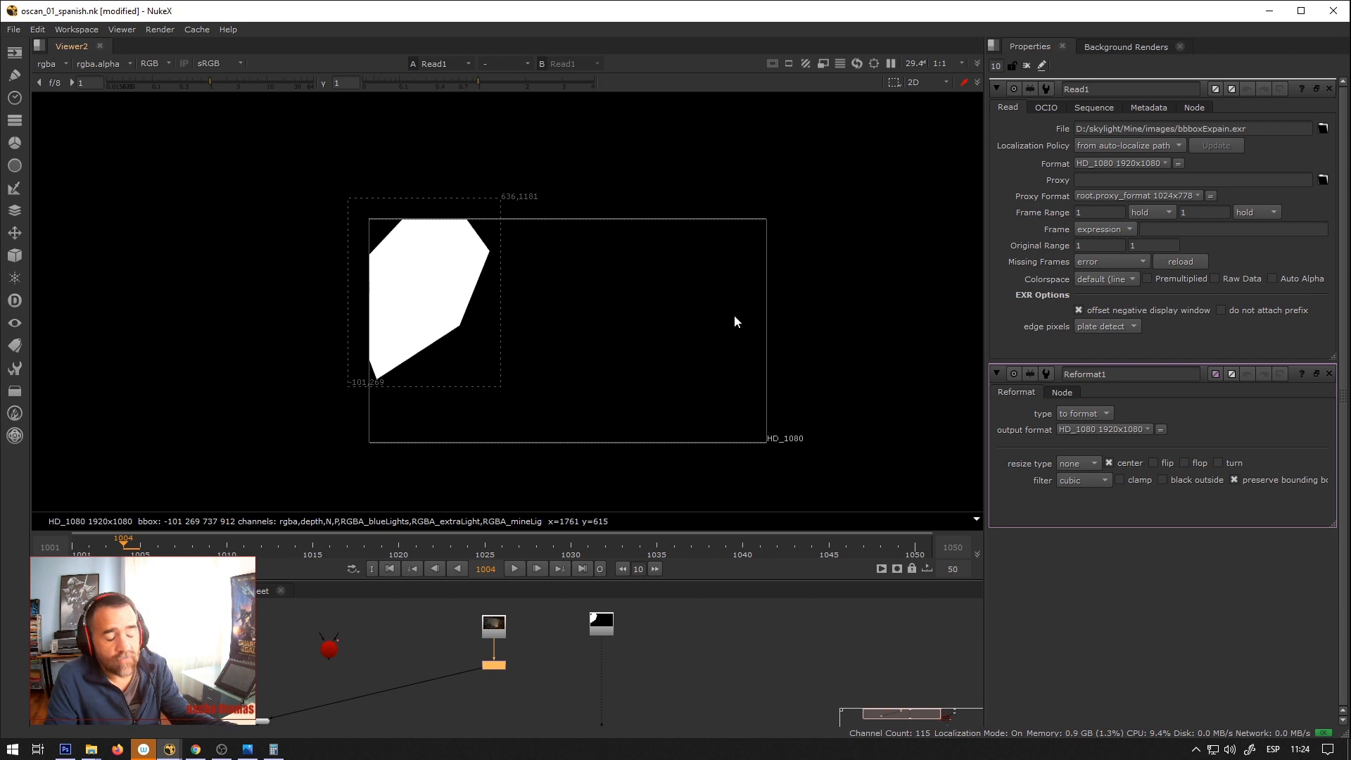
{"action": "key", "text": "ctrl+z"}
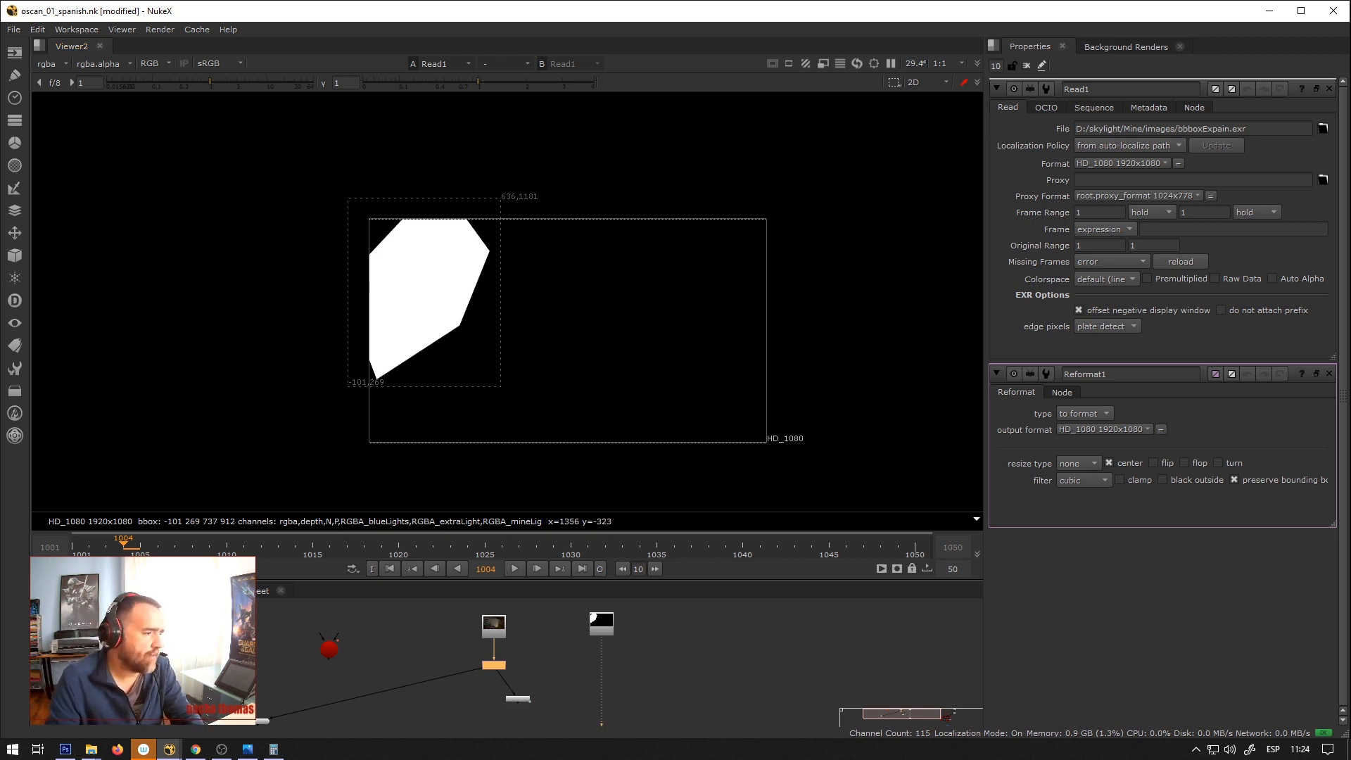
Open Reformat1's properties, reposition evaluateOscan below and to the left of Reformat1, and open its properties.
{"action": "scroll", "coordinate": [479, 692], "scroll_direction": "up", "scroll_amount": 2}
{"action": "double_click", "coordinate": [499, 652]}
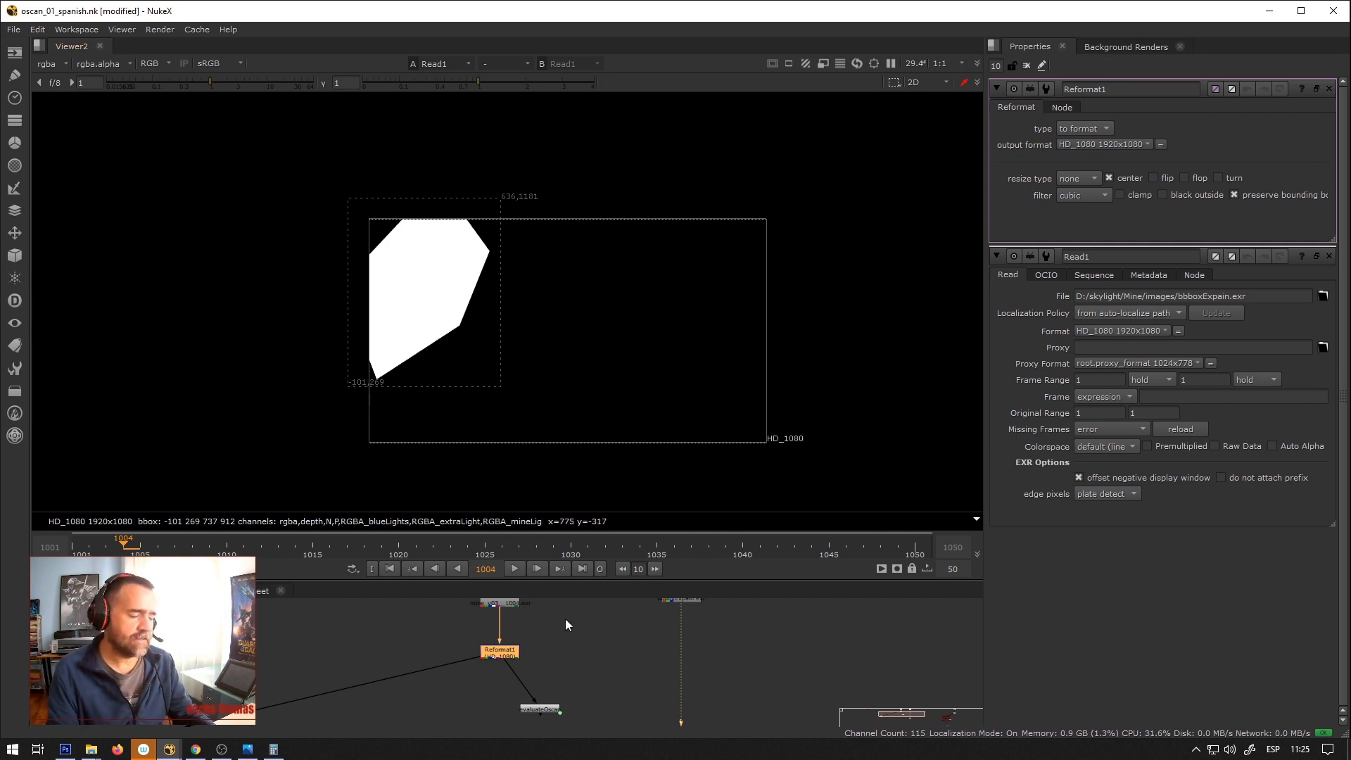
{"action": "scroll", "coordinate": [492, 658], "scroll_direction": "down", "scroll_amount": 2}
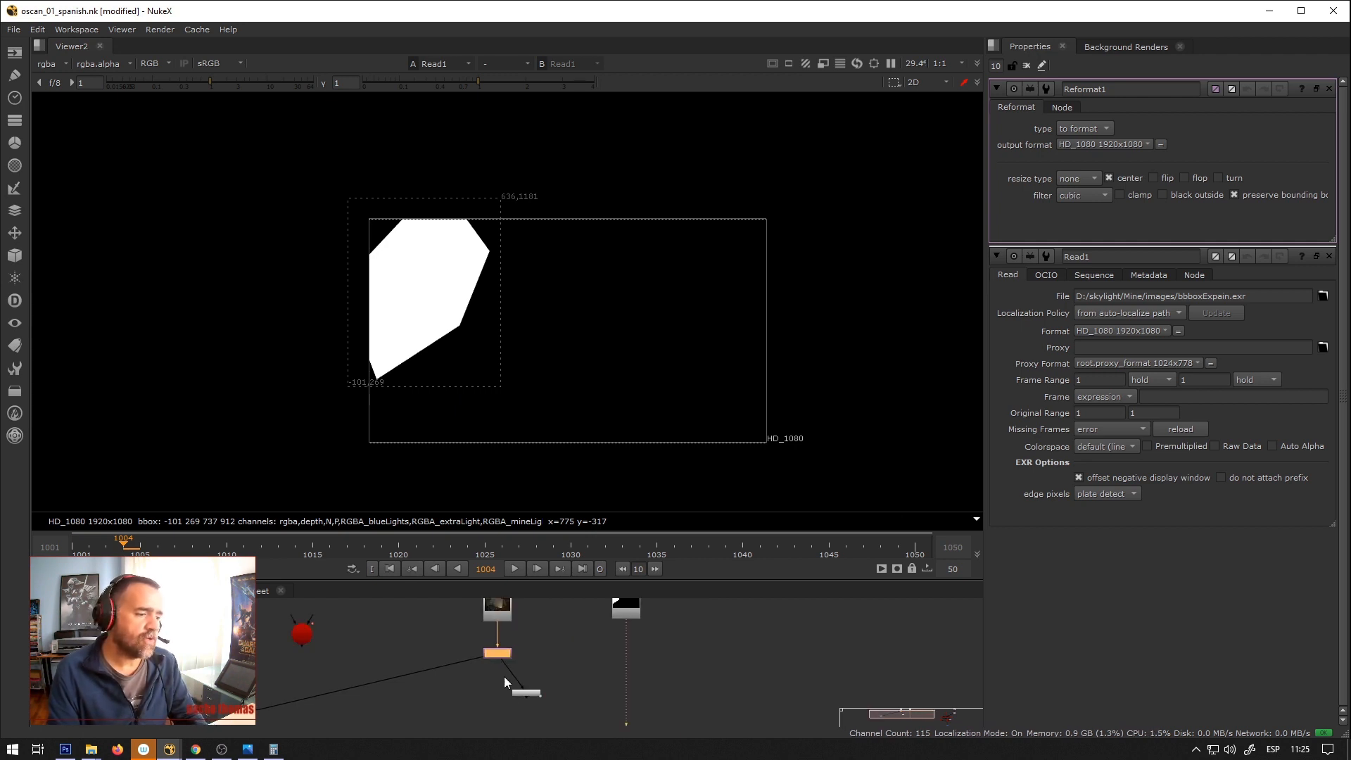
{"action": "scroll", "coordinate": [526, 691], "scroll_direction": "up", "scroll_amount": 2}
{"action": "left_click_drag", "start_coordinate": [526, 691], "coordinate": [353, 716]}
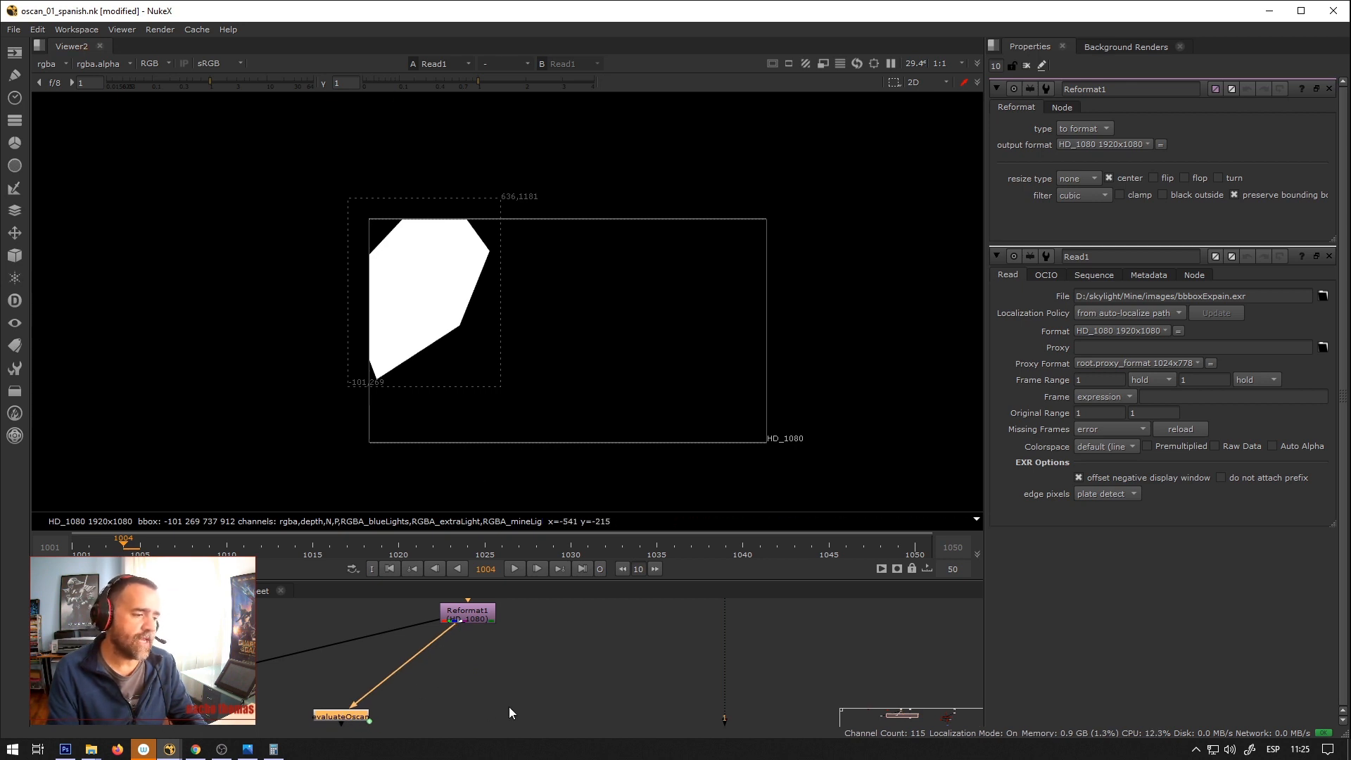
{"action": "scroll", "coordinate": [452, 659], "scroll_direction": "down", "scroll_amount": 2}
{"action": "scroll", "coordinate": [391, 678], "scroll_direction": "up", "scroll_amount": 2}
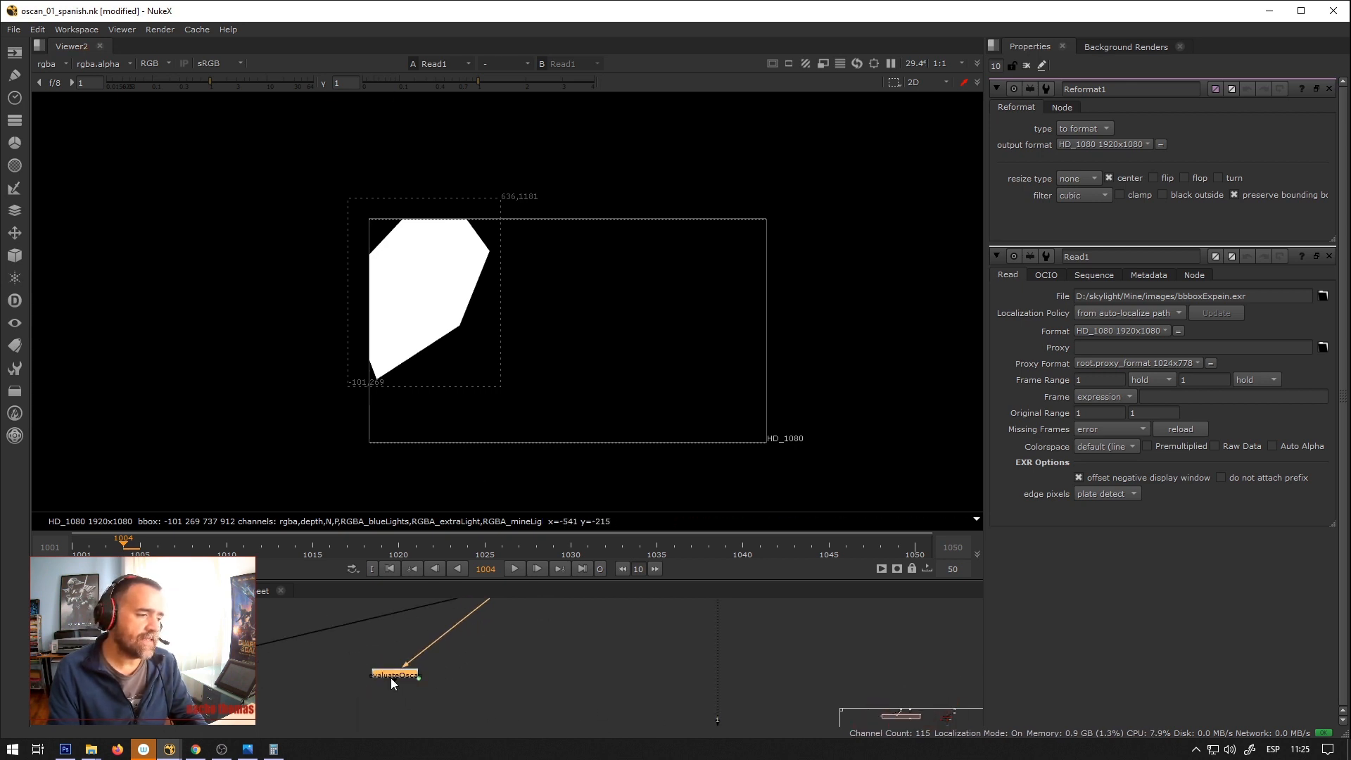
{"action": "double_click", "coordinate": [391, 673]}
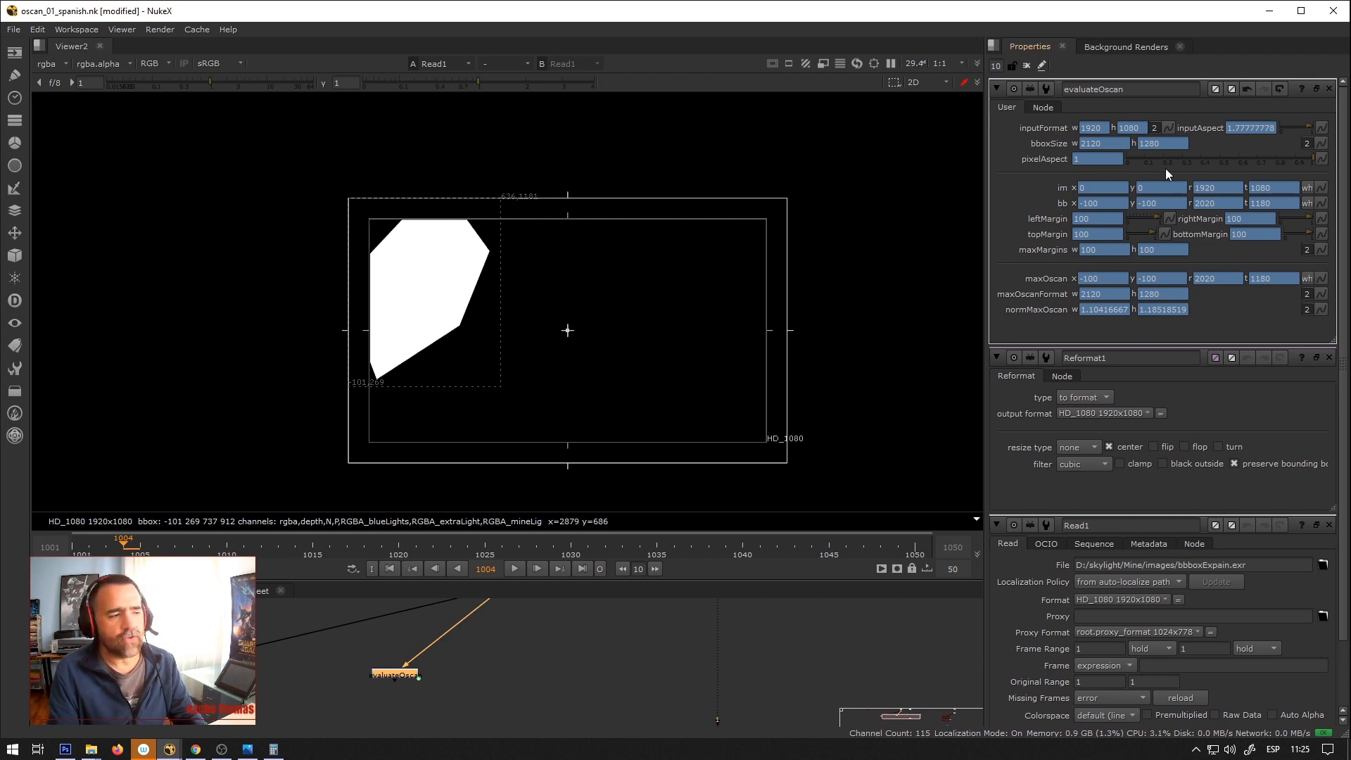
Connect evaluateOscan's input to Read1 and display evaluateOscan in the viewer.
{"action": "scroll", "coordinate": [469, 664], "scroll_direction": "down", "scroll_amount": 3}
{"action": "scroll", "coordinate": [466, 666], "scroll_direction": "up", "scroll_amount": 2}
{"action": "left_click_drag", "start_coordinate": [395, 709], "coordinate": [421, 707]}
{"action": "left_click_drag", "start_coordinate": [605, 587], "coordinate": [623, 620]}
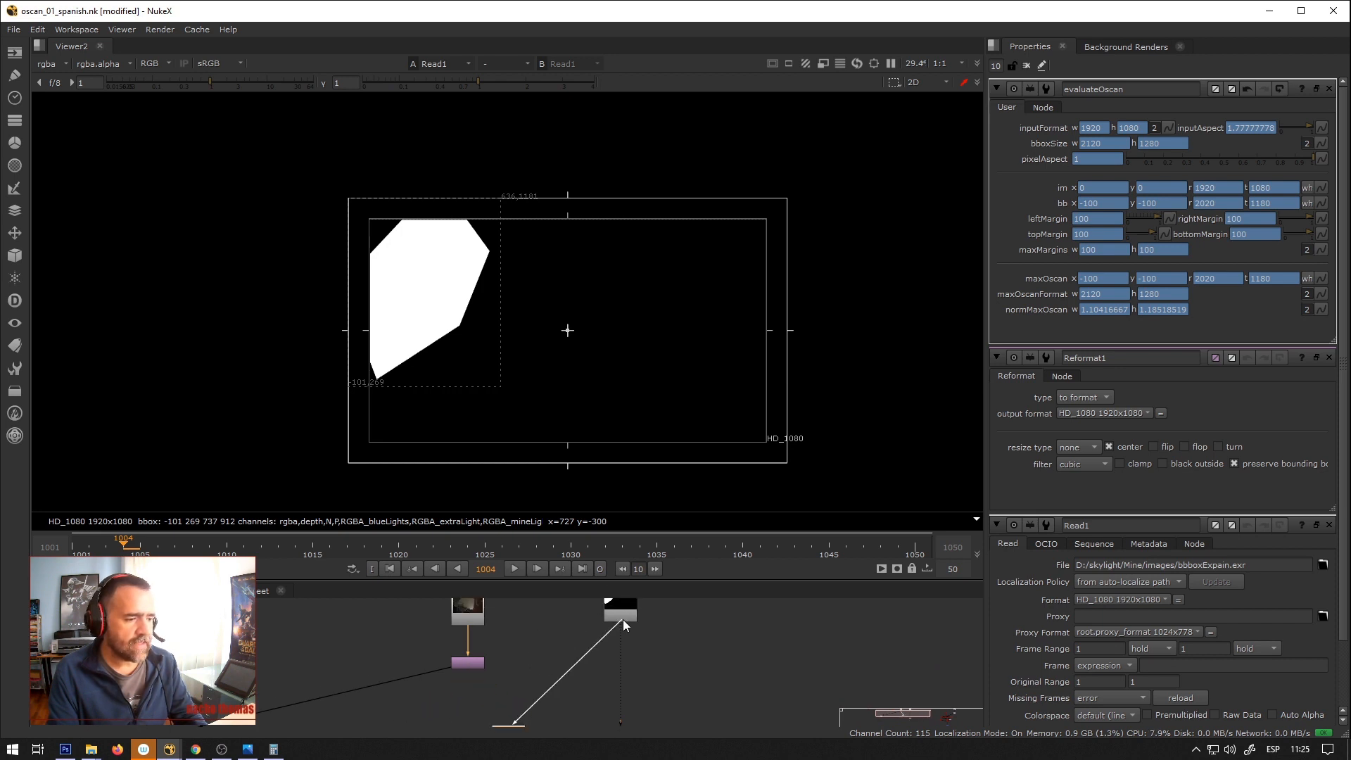
{"action": "key", "text": "1"}
{"action": "left_click", "coordinate": [948, 98]}
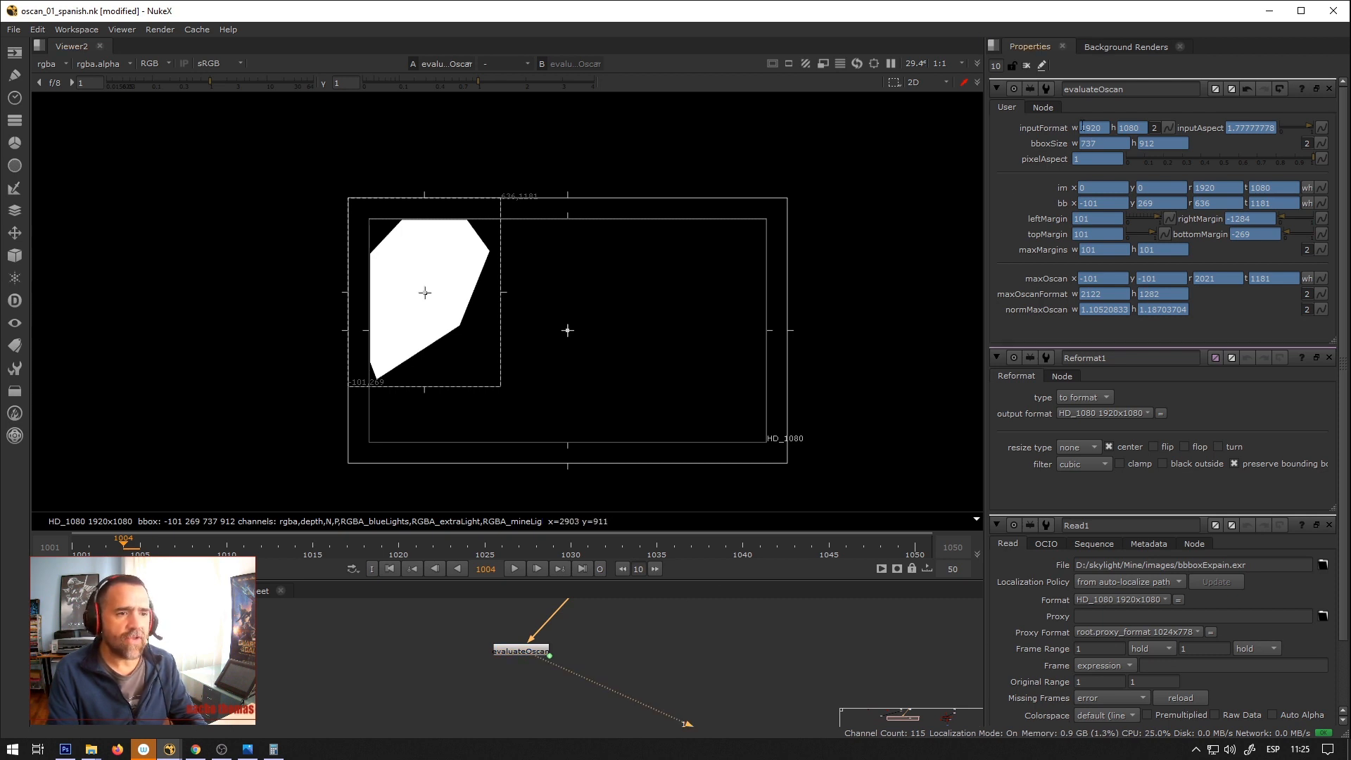
Move evaluateOscan aside in the node graph and disconnect its input from Read1.
{"action": "scroll", "coordinate": [556, 624], "scroll_direction": "down", "scroll_amount": 2}
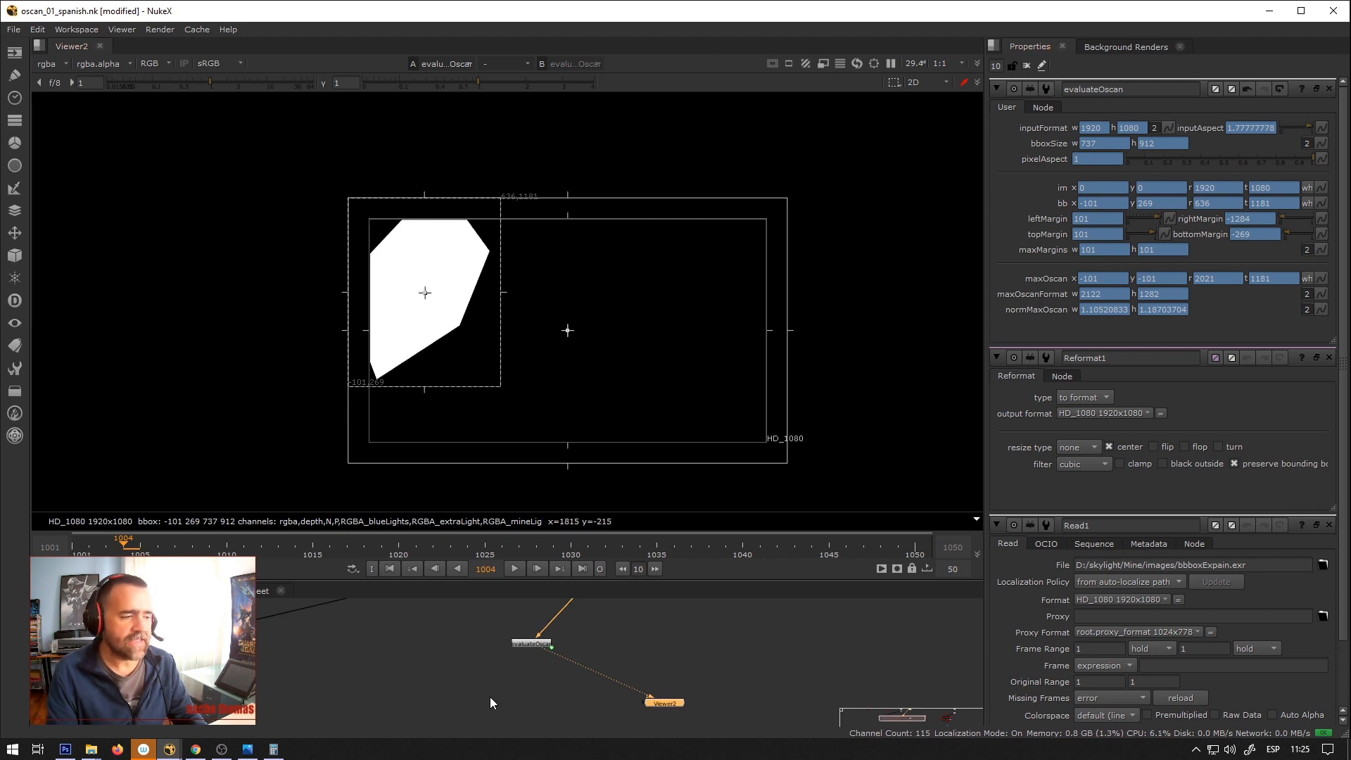
{"action": "left_click_drag", "start_coordinate": [536, 641], "coordinate": [435, 671]}
{"action": "scroll", "coordinate": [487, 679], "scroll_direction": "down", "scroll_amount": 4}
{"action": "middle_click_drag", "start_coordinate": [487, 679], "coordinate": [491, 733]}
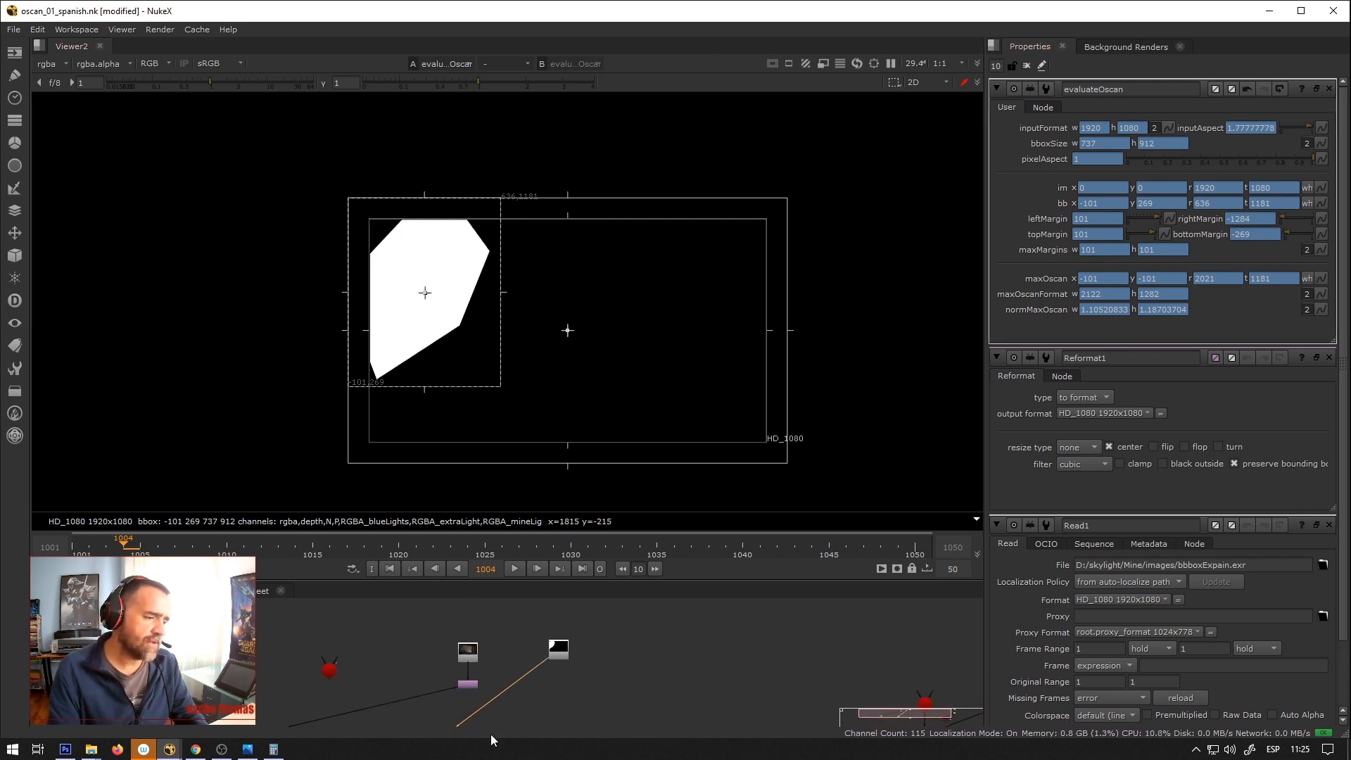
{"action": "scroll", "coordinate": [524, 669], "scroll_direction": "up", "scroll_amount": 3}
{"action": "left_click_drag", "start_coordinate": [554, 653], "coordinate": [544, 634]}
{"action": "scroll", "coordinate": [545, 628], "scroll_direction": "down", "scroll_amount": 2}
{"action": "middle_click_drag", "start_coordinate": [454, 721], "coordinate": [490, 728]}
{"action": "scroll", "coordinate": [472, 643], "scroll_direction": "up", "scroll_amount": 3}
{"action": "scroll", "coordinate": [487, 666], "scroll_direction": "down", "scroll_amount": 1}
Display Reformat1 in the viewer again.
{"action": "left_click", "coordinate": [462, 635]}
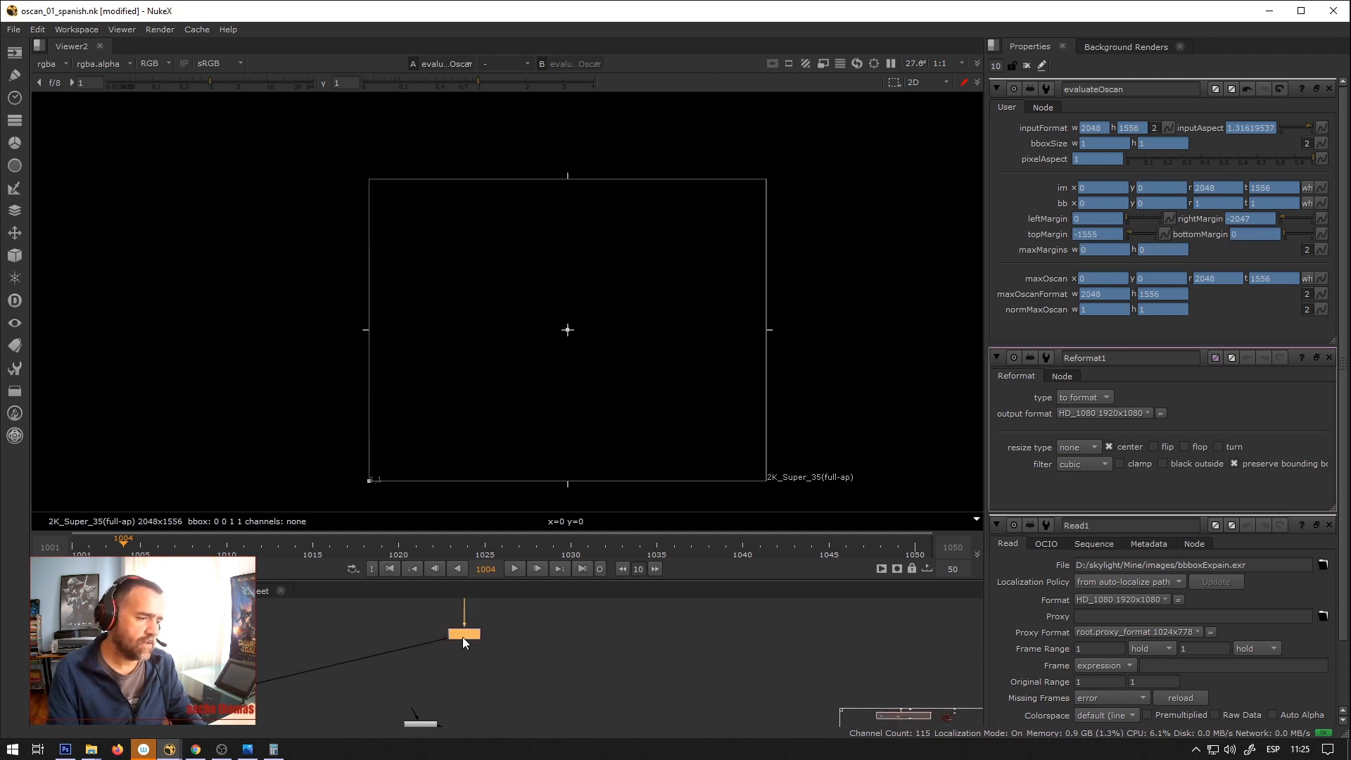
{"action": "key", "text": "1"}
{"action": "left_click", "coordinate": [543, 668]}
{"action": "middle_click_drag", "start_coordinate": [454, 684], "coordinate": [463, 670]}
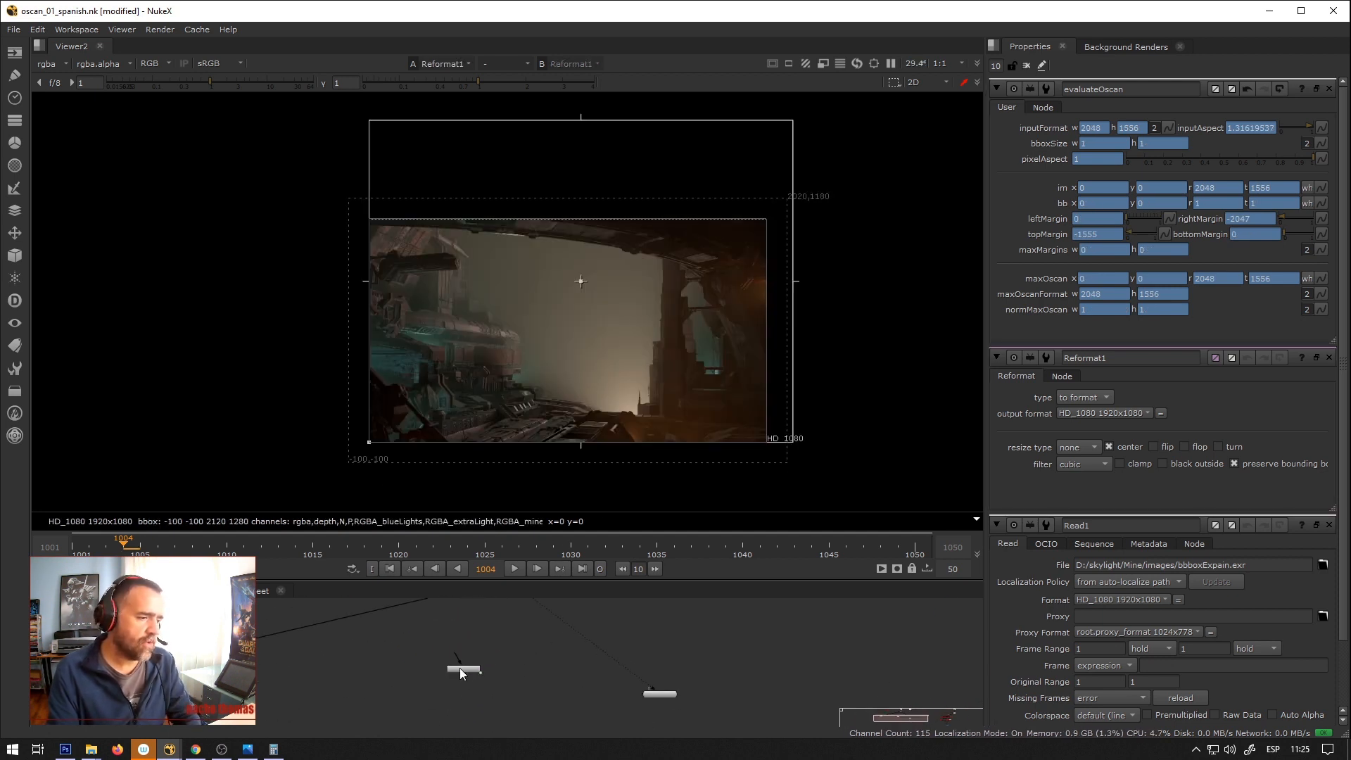
Delete the disconnected evaluateOscan node and restore it.
{"action": "left_click", "coordinate": [463, 665]}
{"action": "key", "text": "Delete"}
{"action": "key", "text": "ctrl+z"}
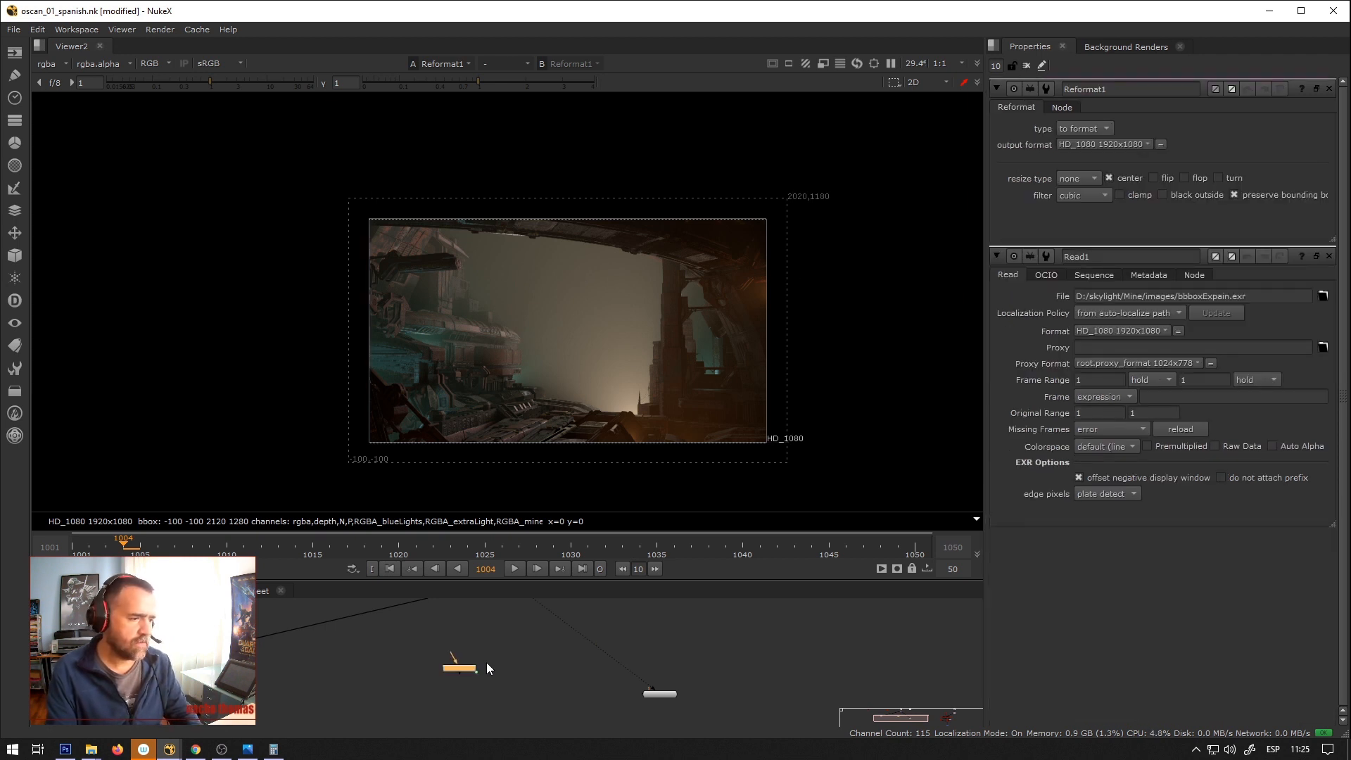
Add a NoOp node and place it directly below Reformat1, connected to Reformat1's output.
{"action": "middle_click_drag", "start_coordinate": [487, 665], "coordinate": [460, 691]}
{"action": "key", "text": "Tab"}
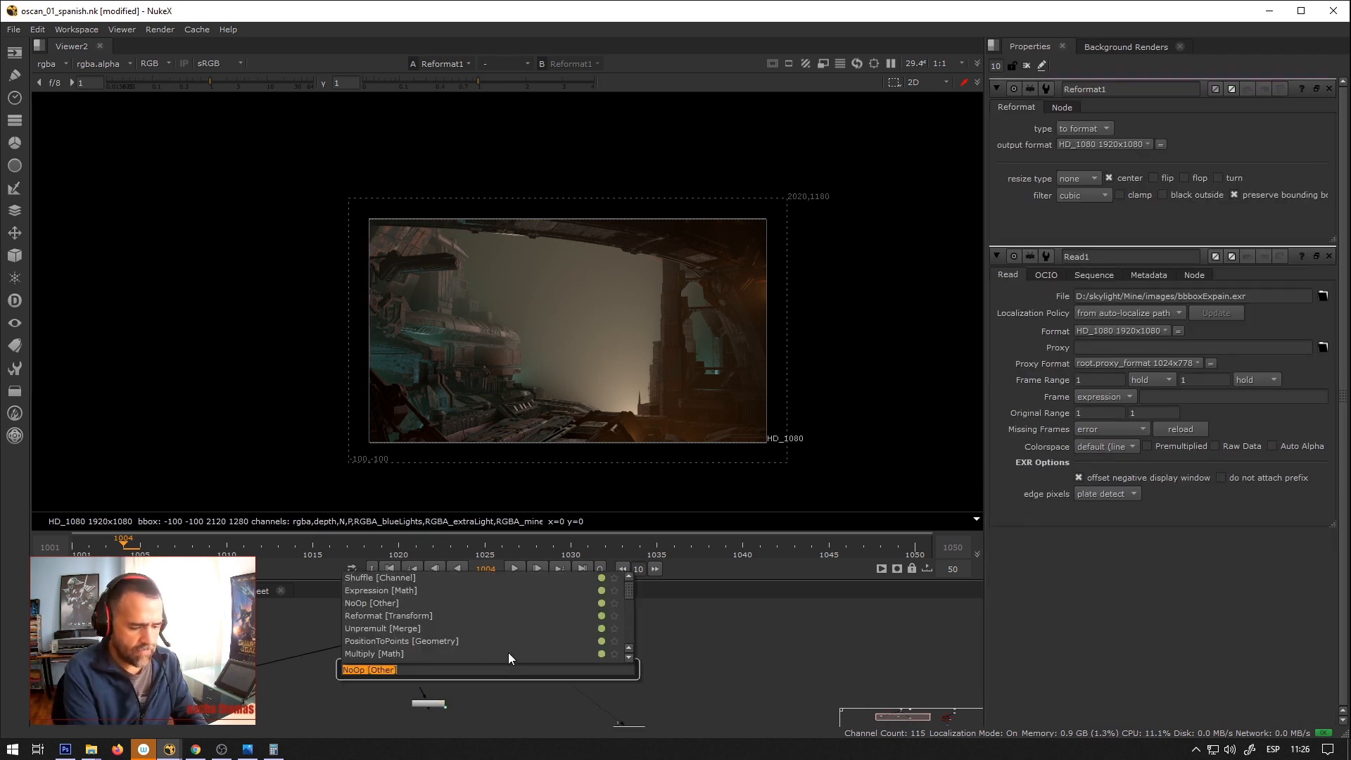
{"action": "type", "text": "noop"}
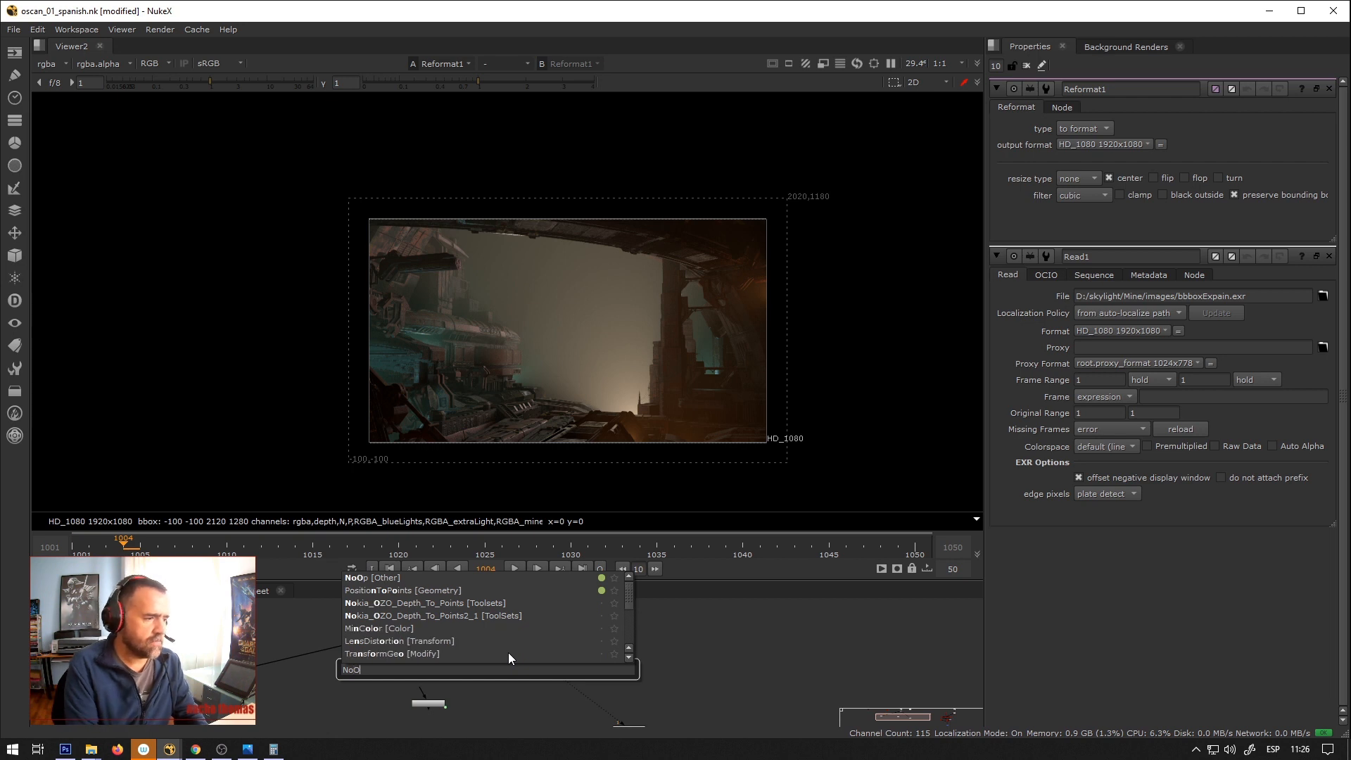
{"action": "key", "text": "Return"}
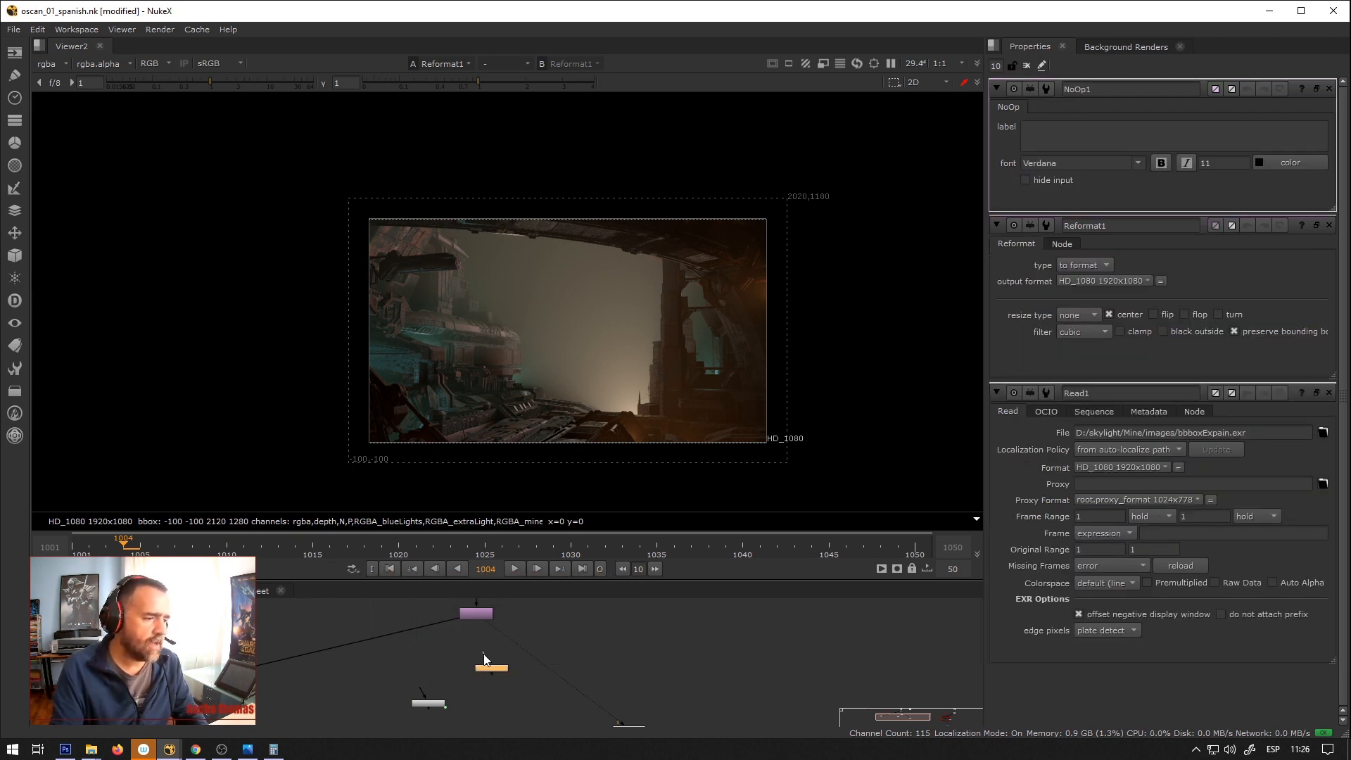
{"action": "left_click_drag", "start_coordinate": [465, 661], "coordinate": [470, 654]}
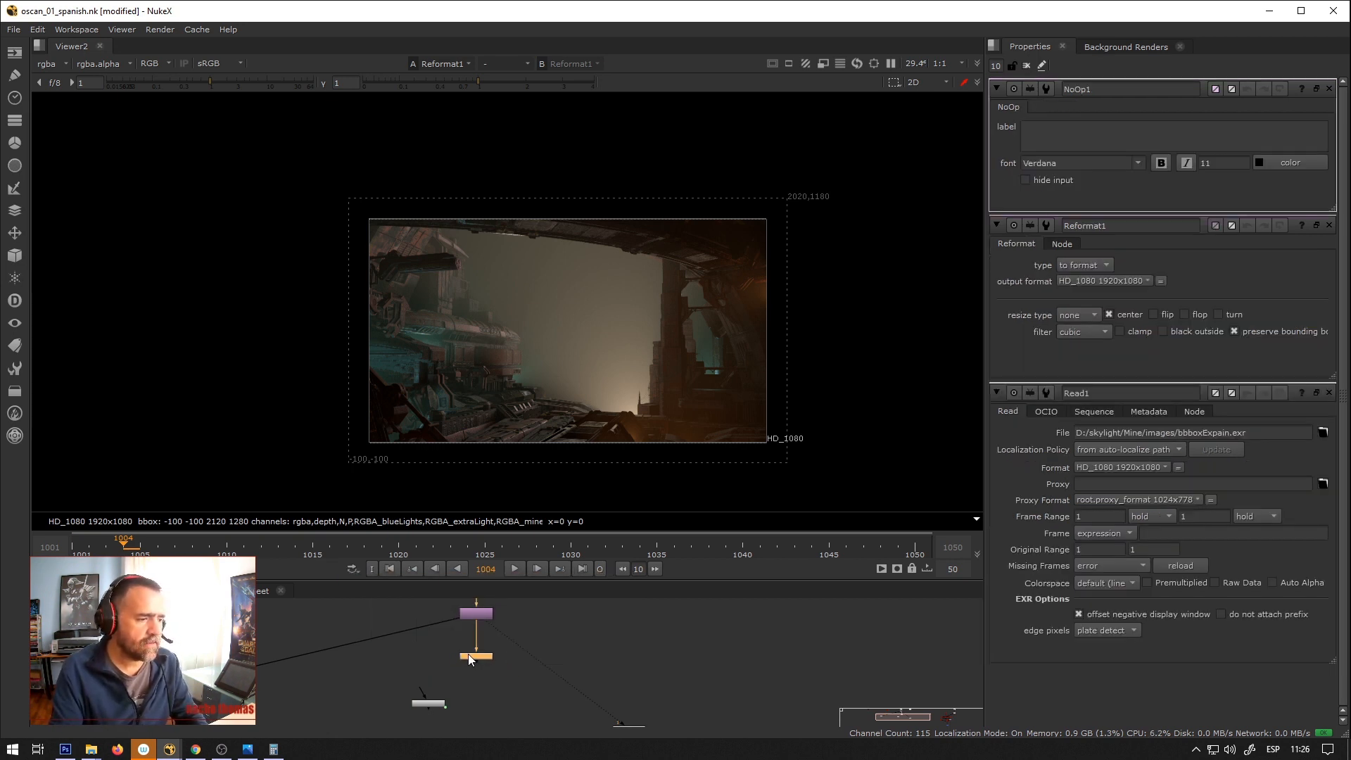
Open the user knob manager for the NoOp1 node and close it without adding a knob.
{"action": "right_click", "coordinate": [1012, 105]}
{"action": "left_click", "coordinate": [1046, 115]}
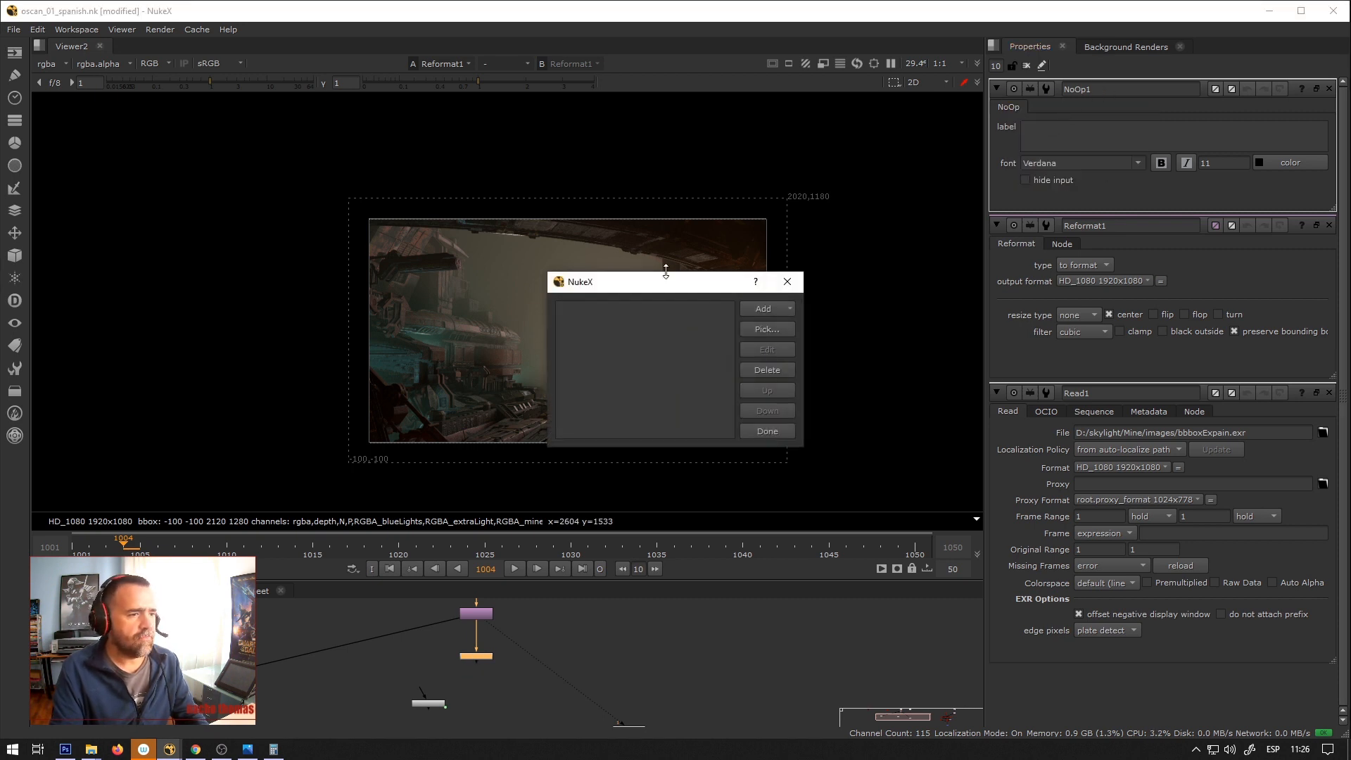
{"action": "left_click", "coordinate": [767, 431]}
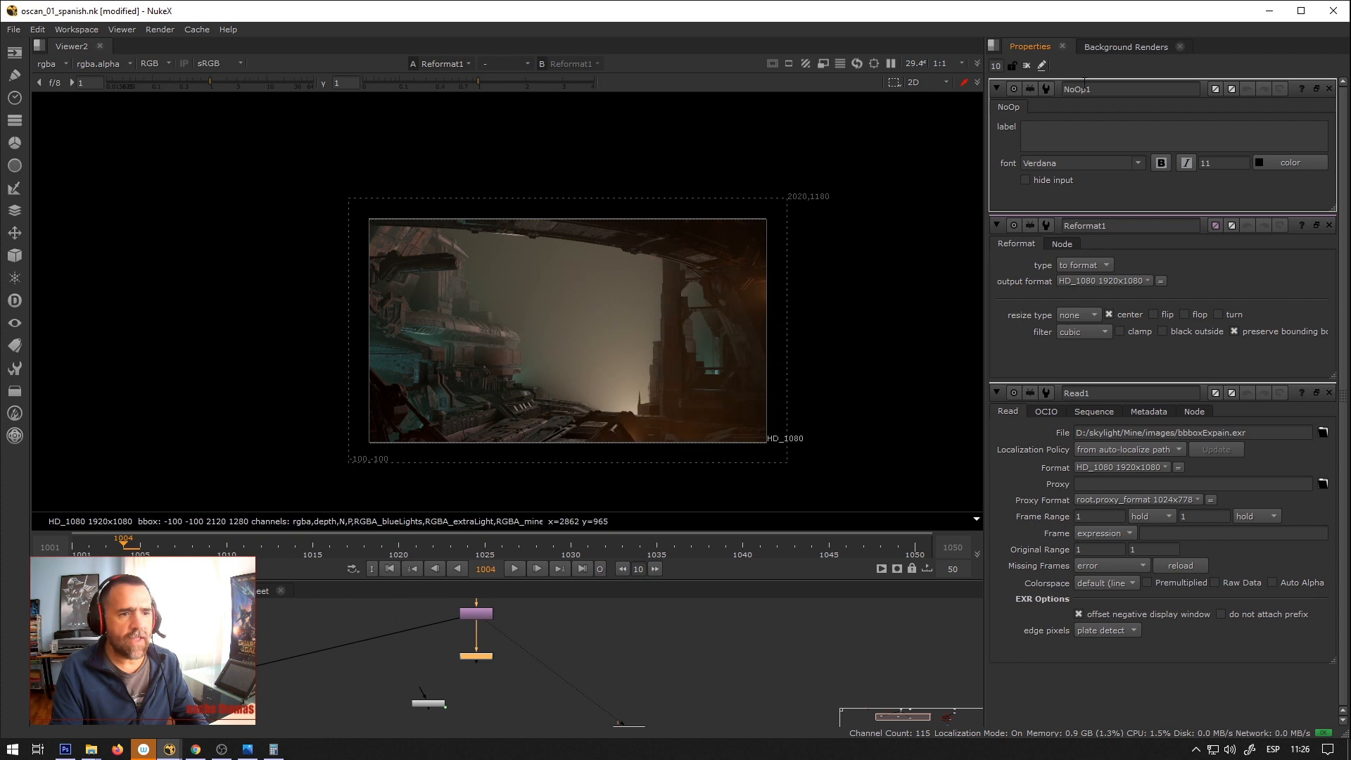
Try to rename the NoOp1 node as evaluateOscan.
{"action": "type", "text": "lua"}
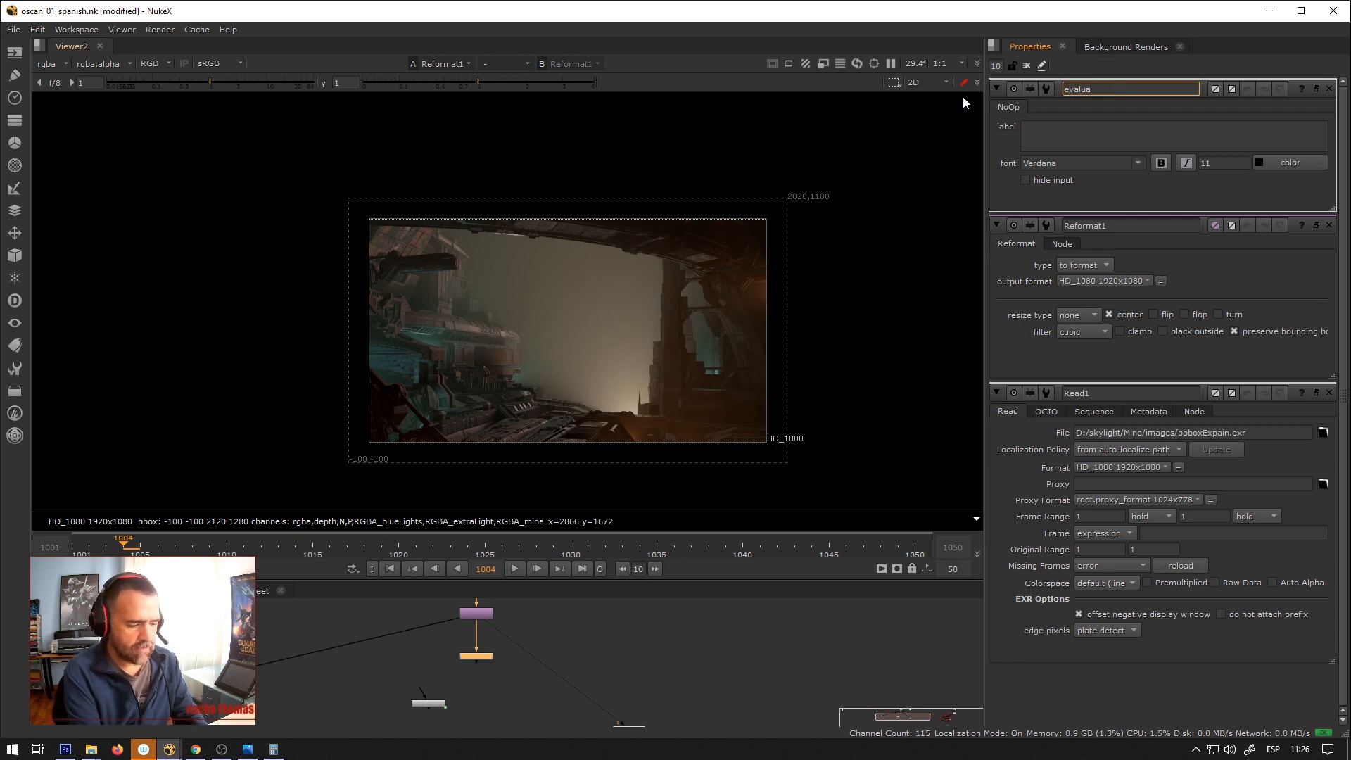
{"action": "type", "text": "teOsdan"}
{"action": "key", "text": "Return"}
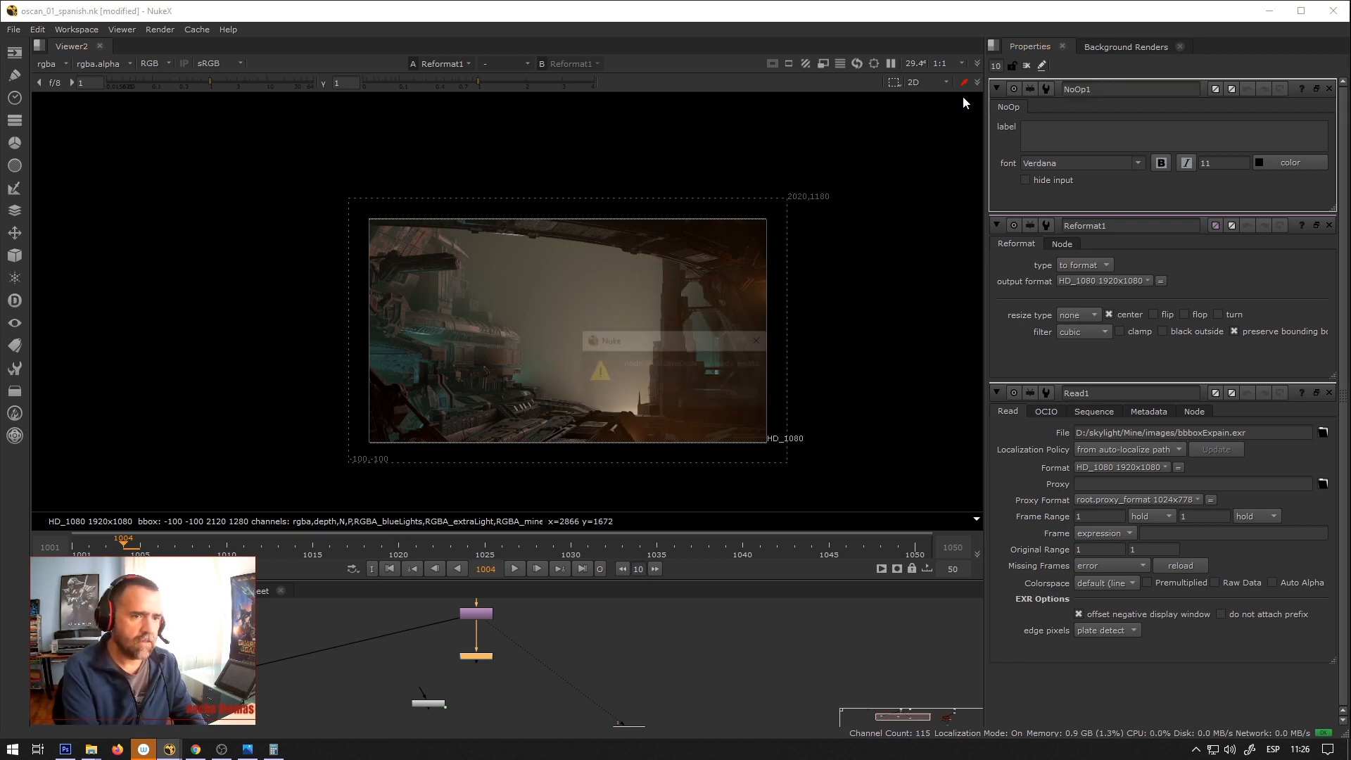
{"action": "key", "text": "Return"}
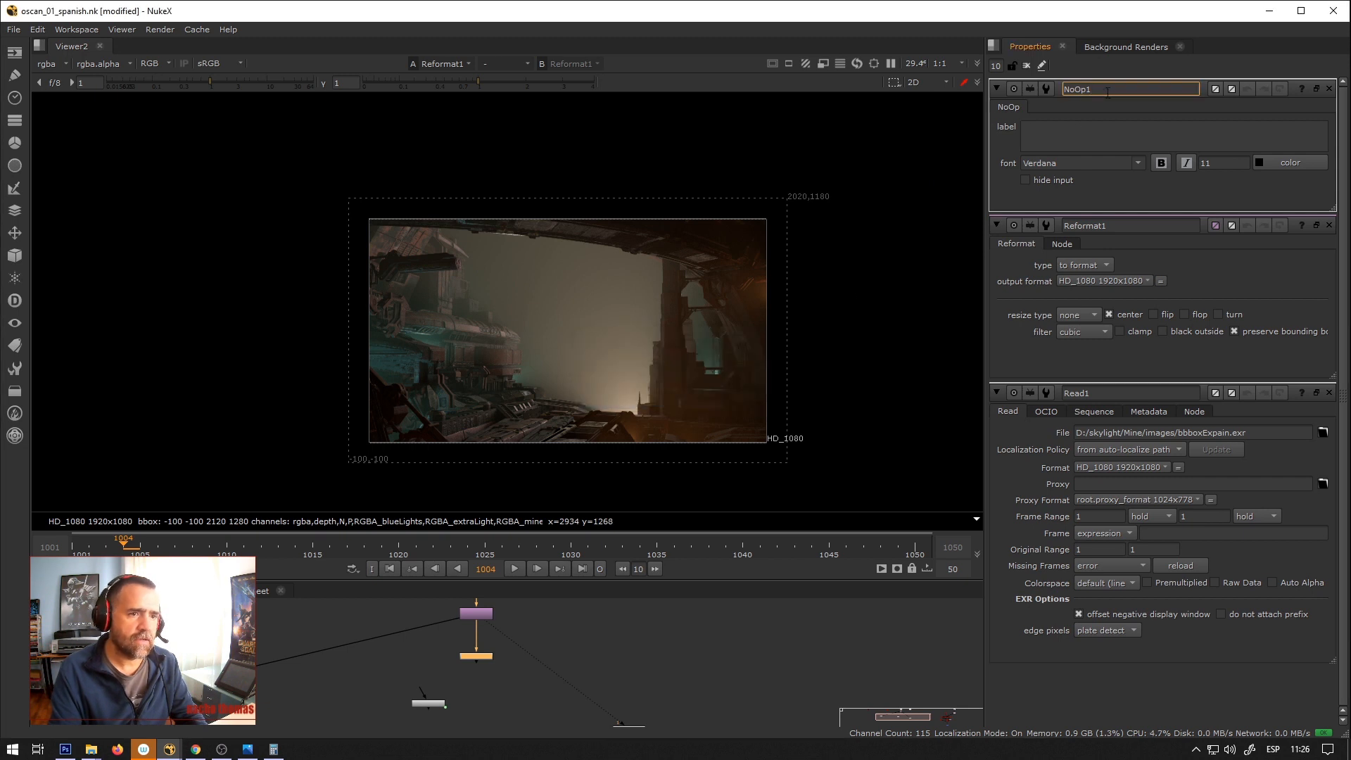
Rename the NoOp1 node as evaluateOscan1.
{"action": "type", "text": "evaluate"}
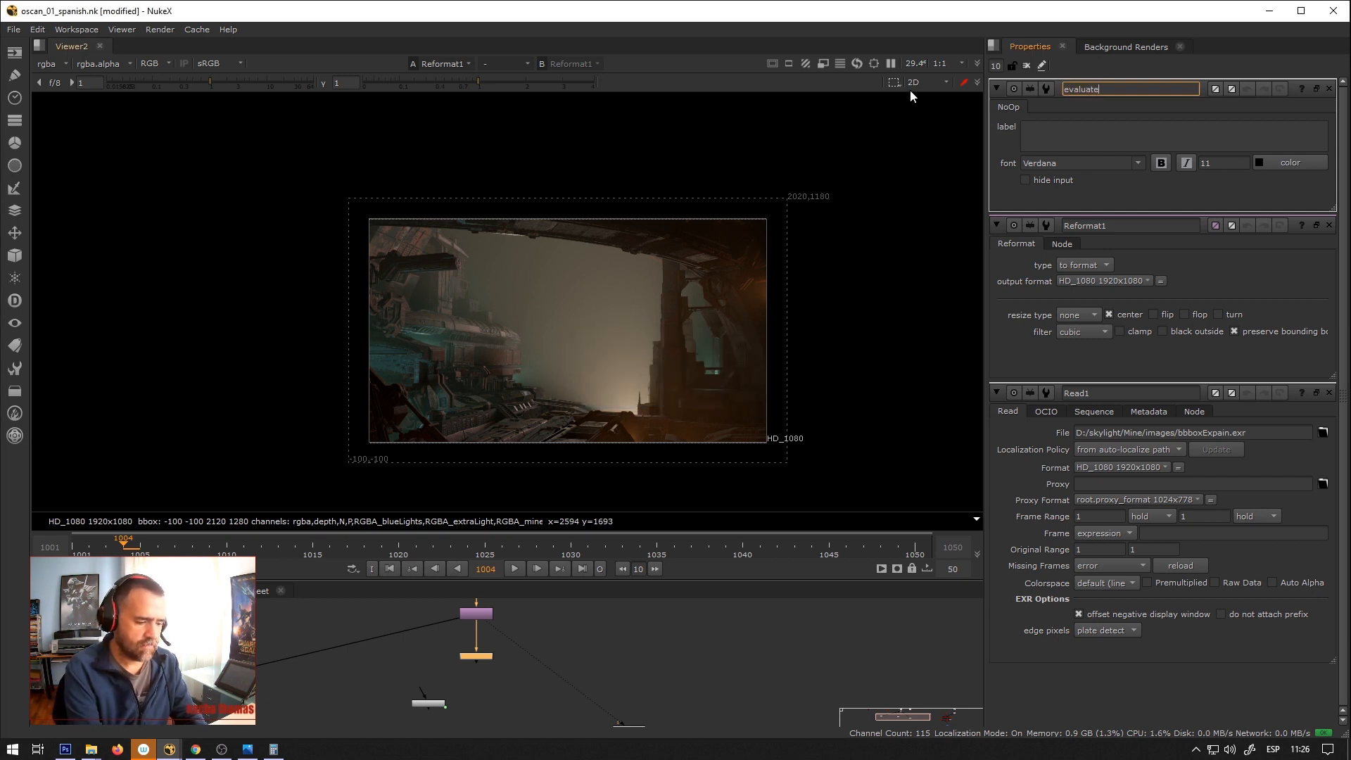
{"action": "type", "text": "Oscan2"}
{"action": "key", "text": "BackSpace"}
{"action": "type", "text": "1"}
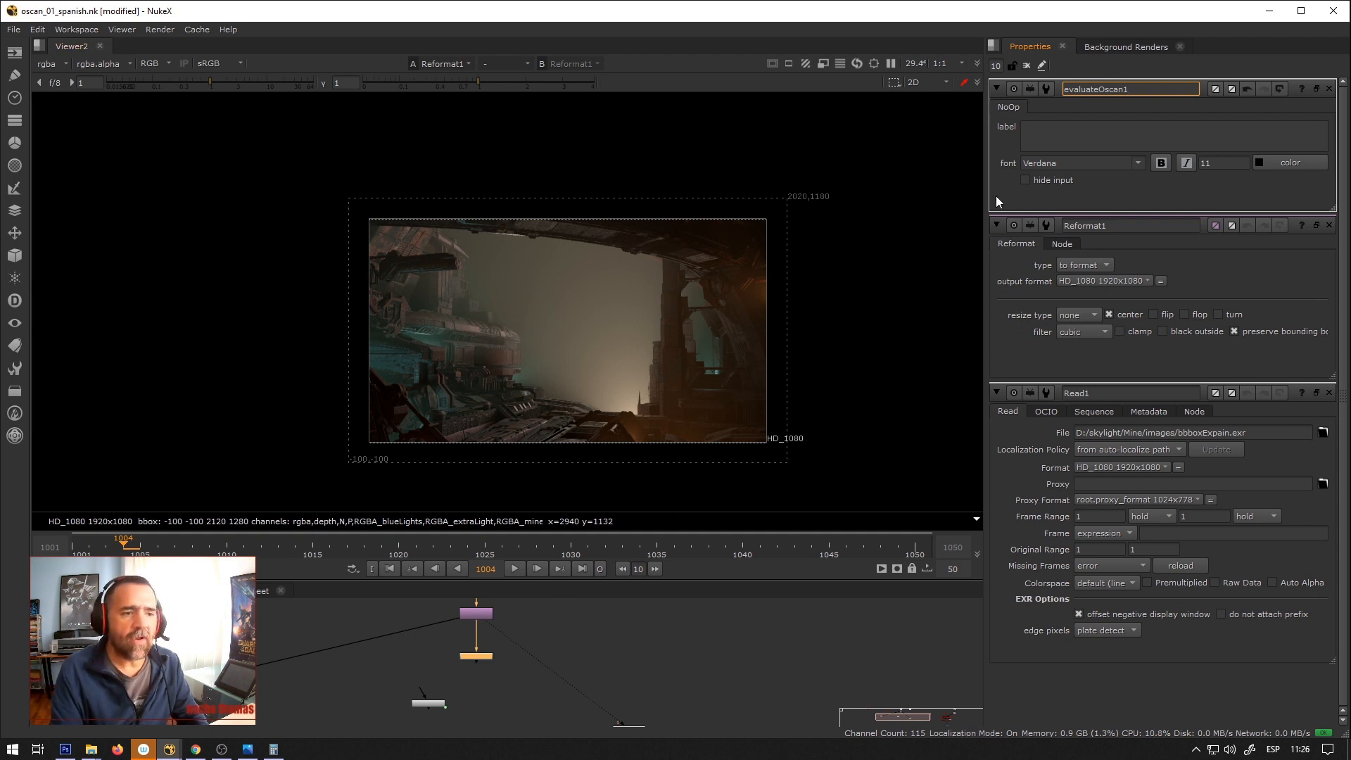
Add a Width/Height user knob to evaluateOscan1, with inputFormat as both its name and label.
{"action": "right_click", "coordinate": [1005, 110]}
{"action": "left_click", "coordinate": [1024, 114]}
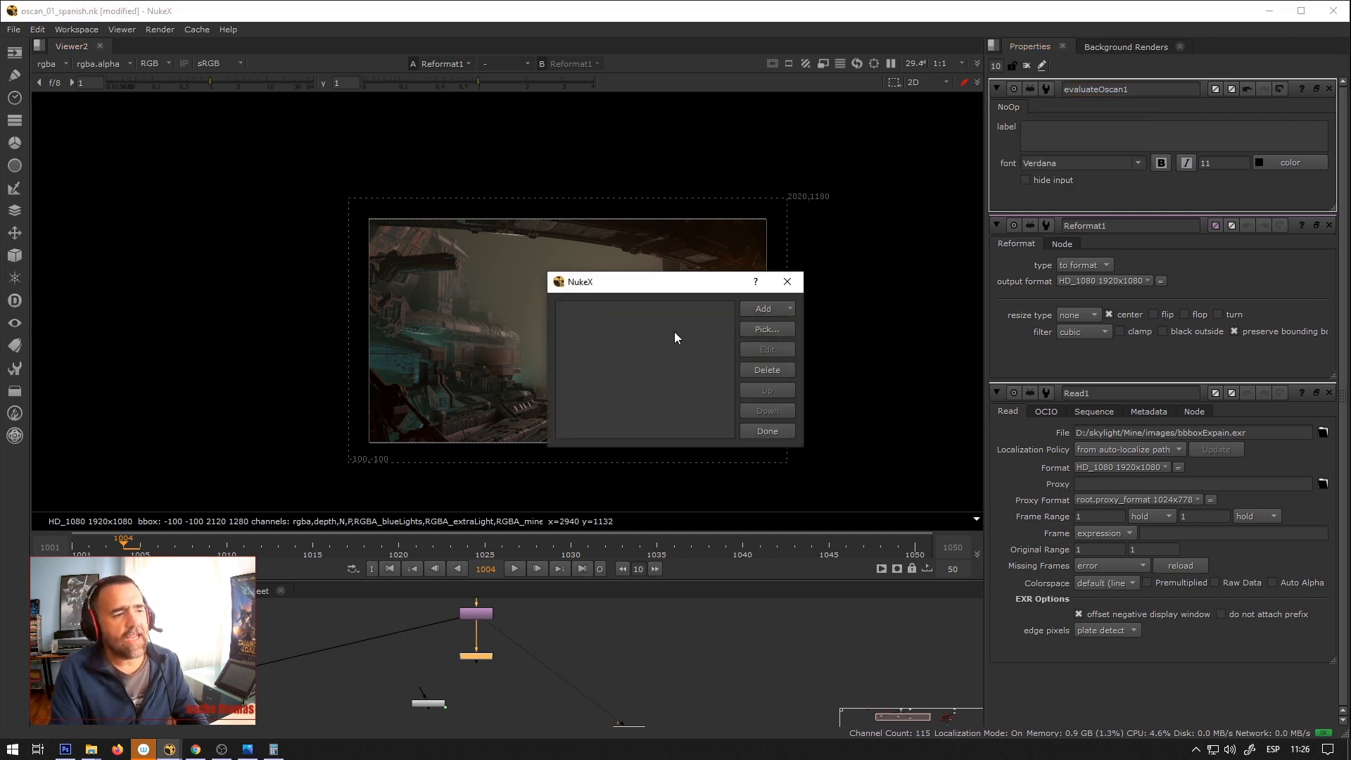
{"action": "left_click", "coordinate": [747, 309]}
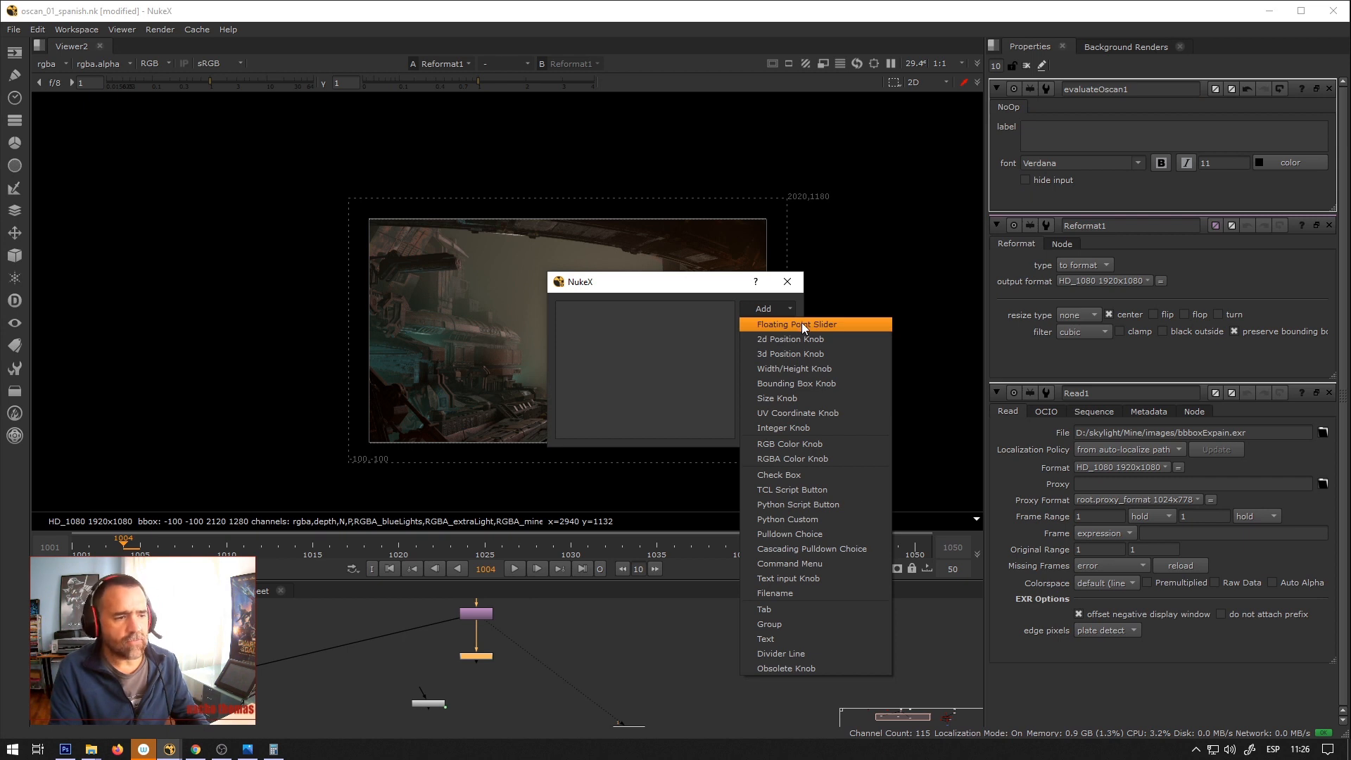
{"action": "left_click", "coordinate": [800, 370]}
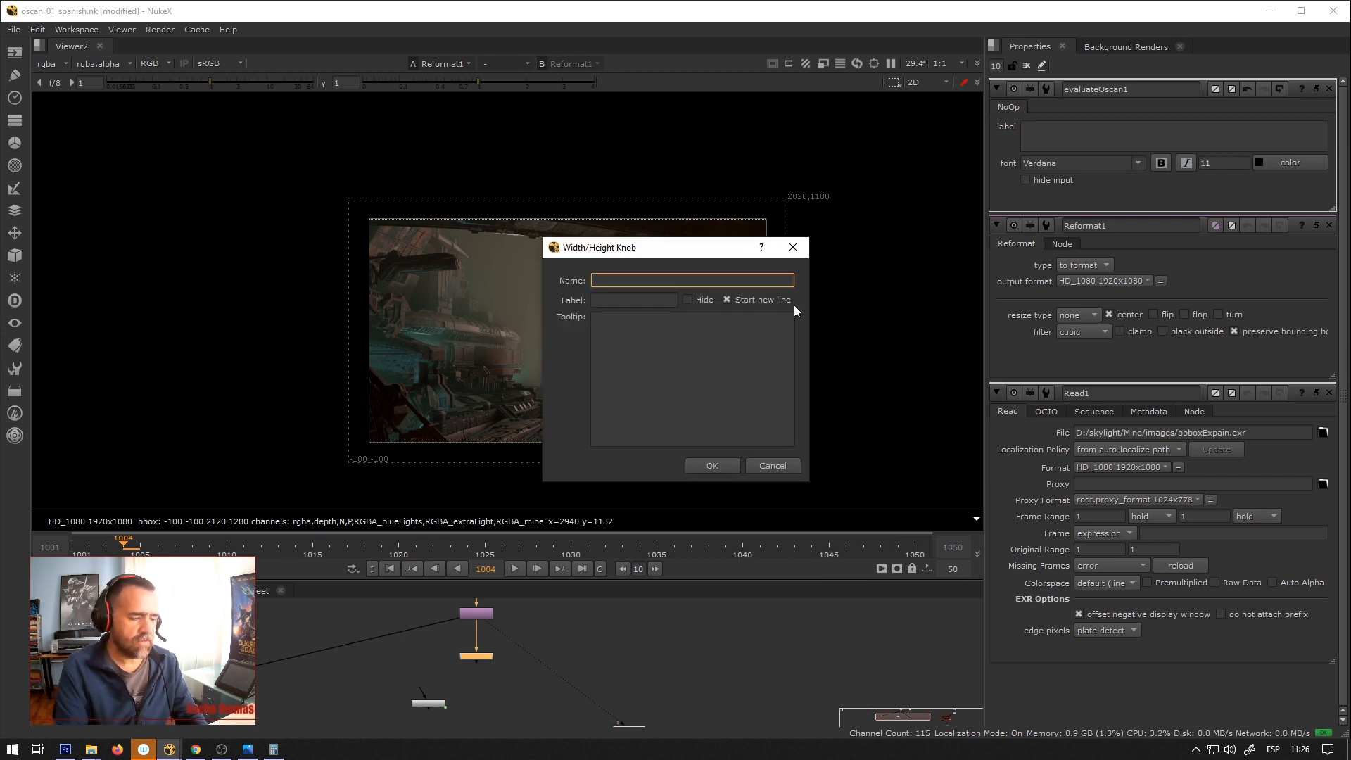
{"action": "type", "text": "inp"}
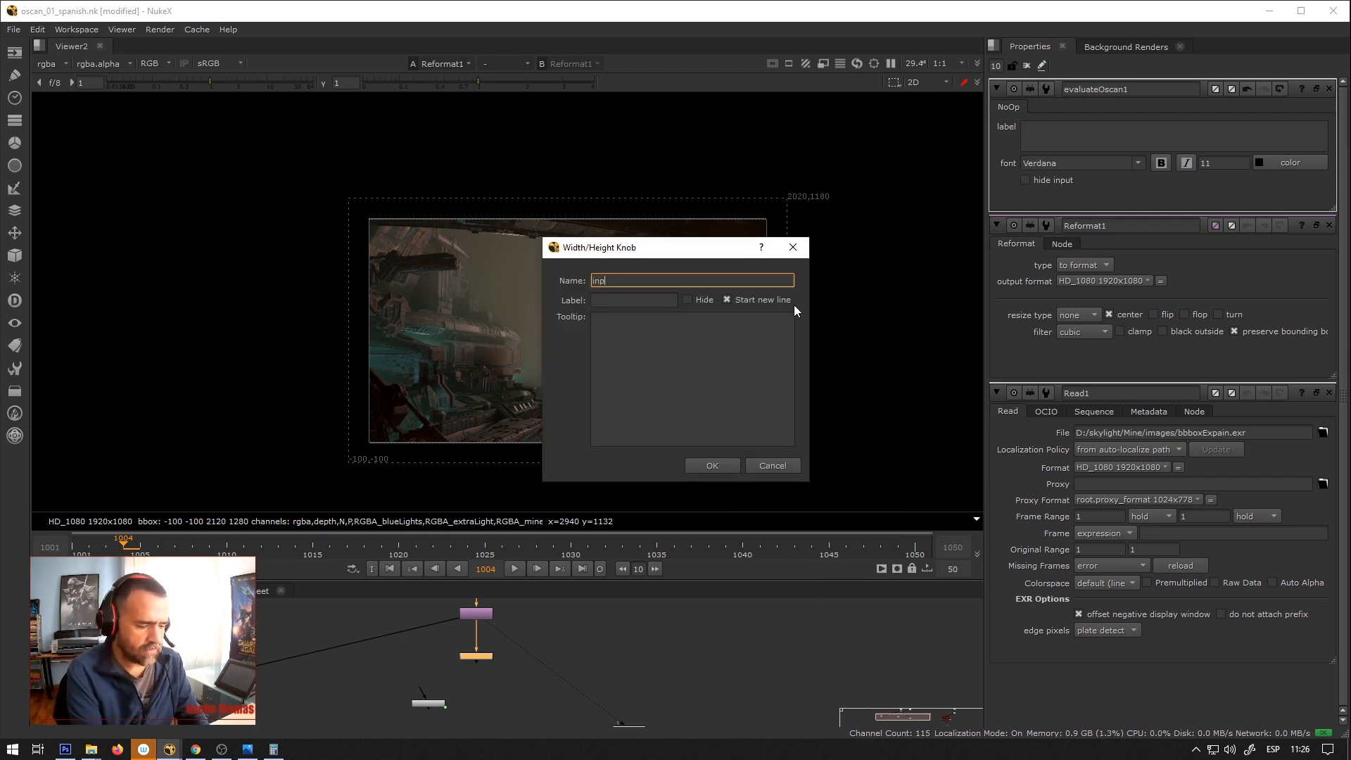
{"action": "type", "text": "utFormat"}
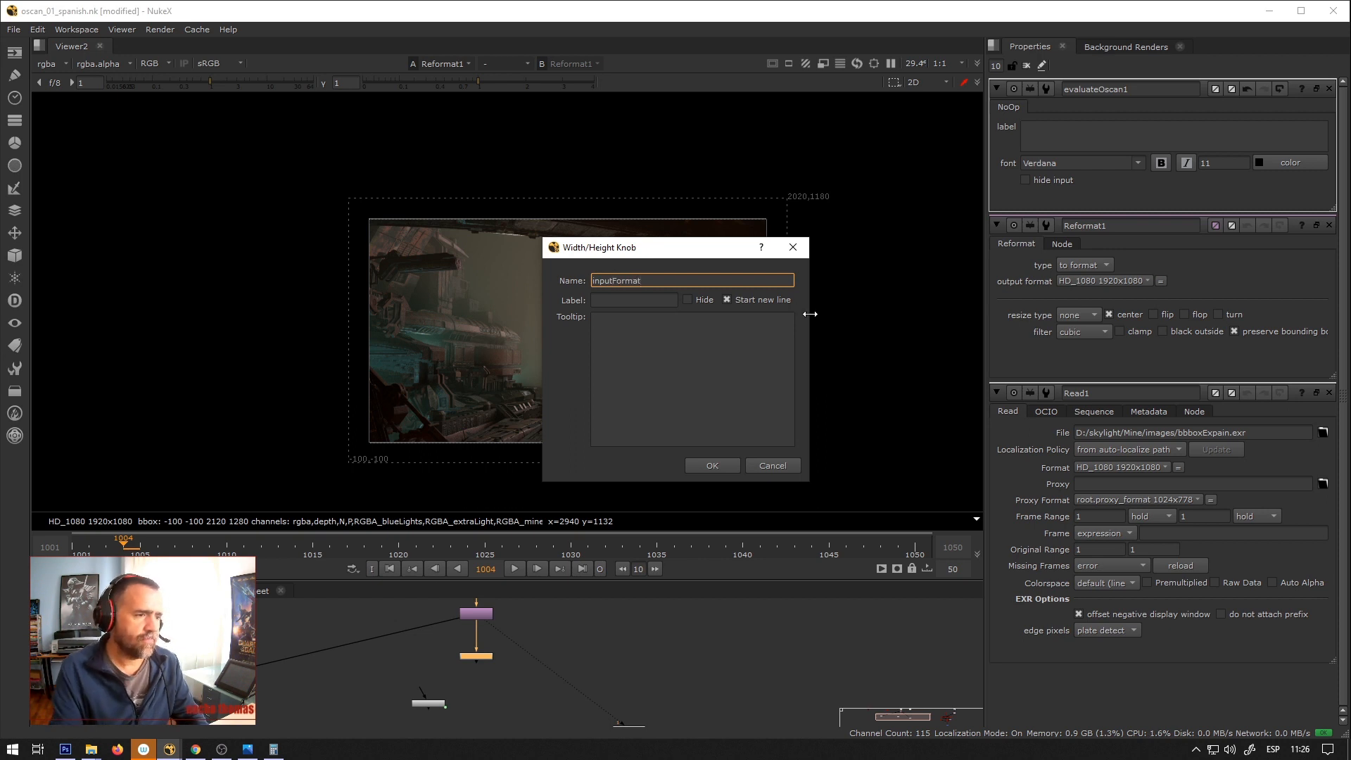
{"action": "key", "text": "ctrl+a"}
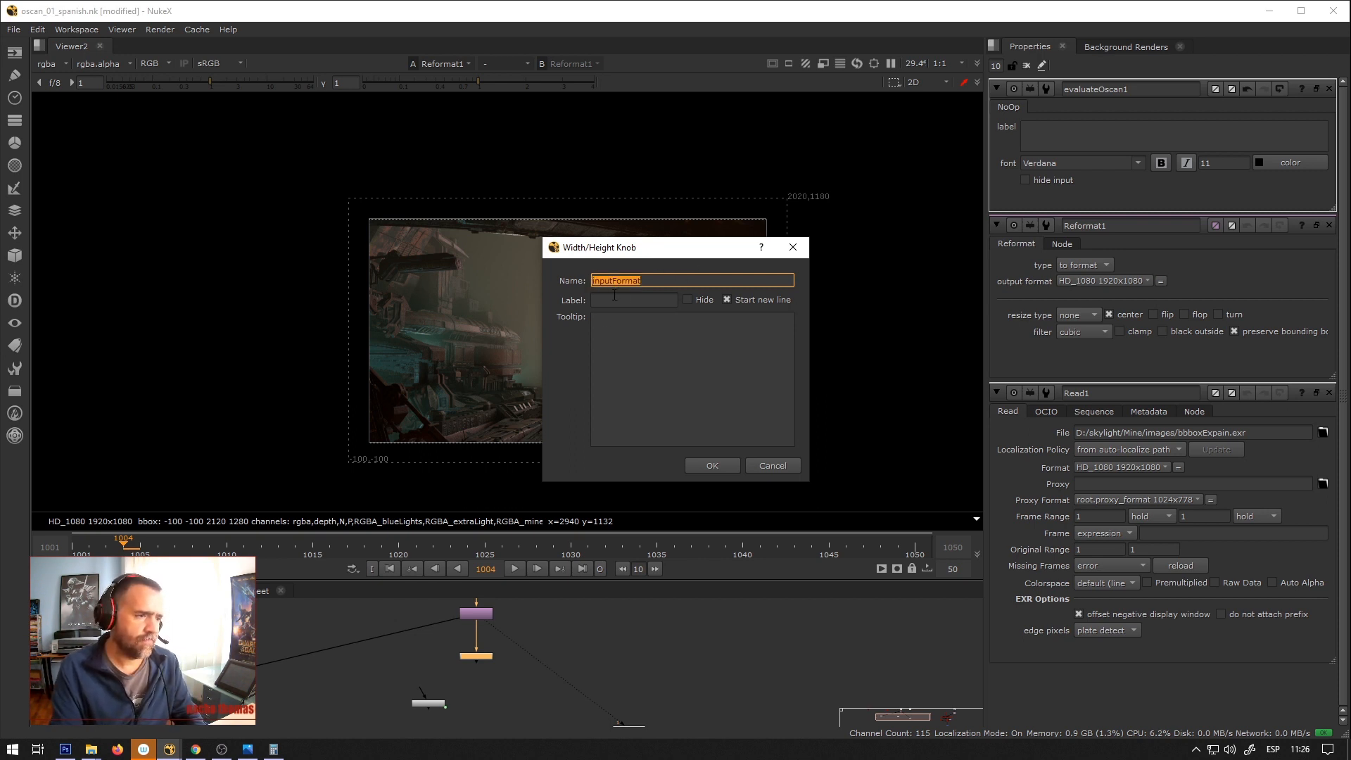
{"action": "key", "text": "ctrl+c"}
{"action": "key", "text": "Tab"}
{"action": "key", "text": "ctrl+v"}
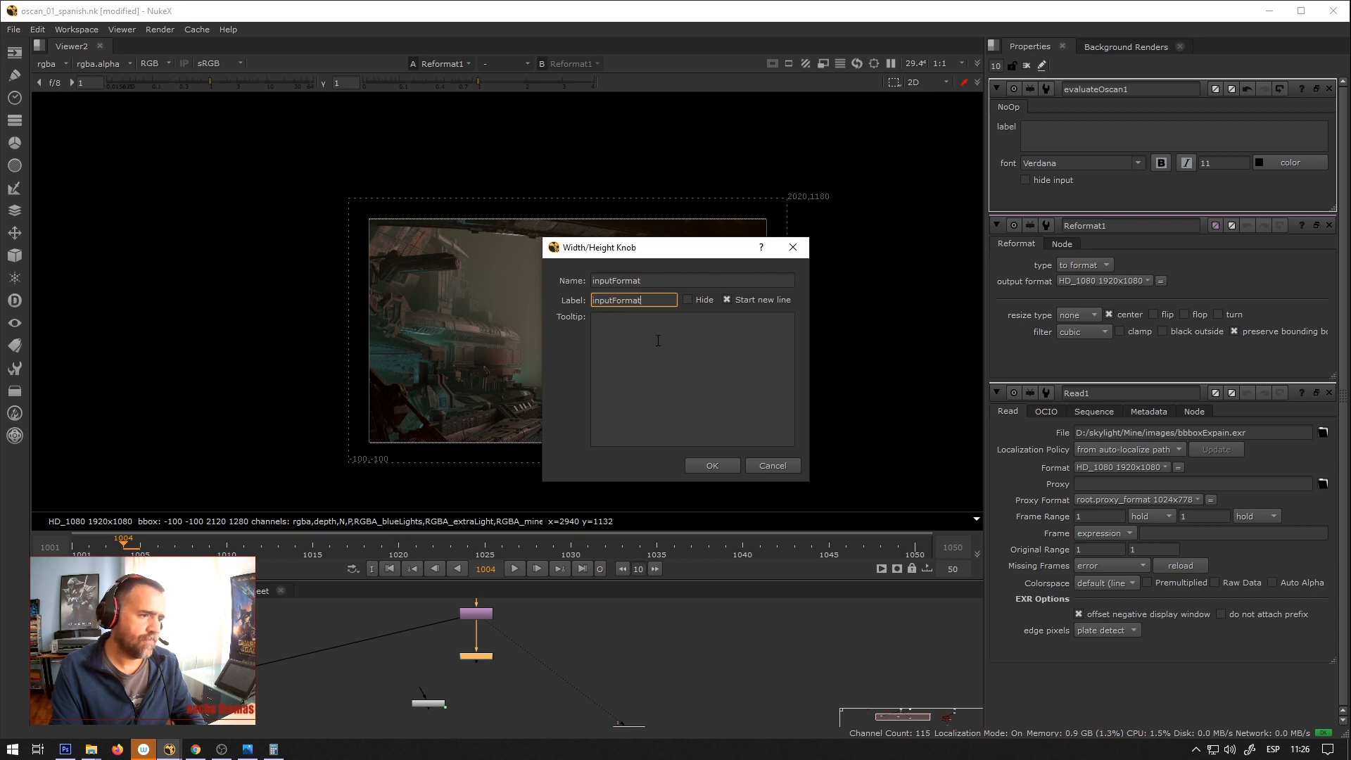
{"action": "left_click", "coordinate": [706, 465]}
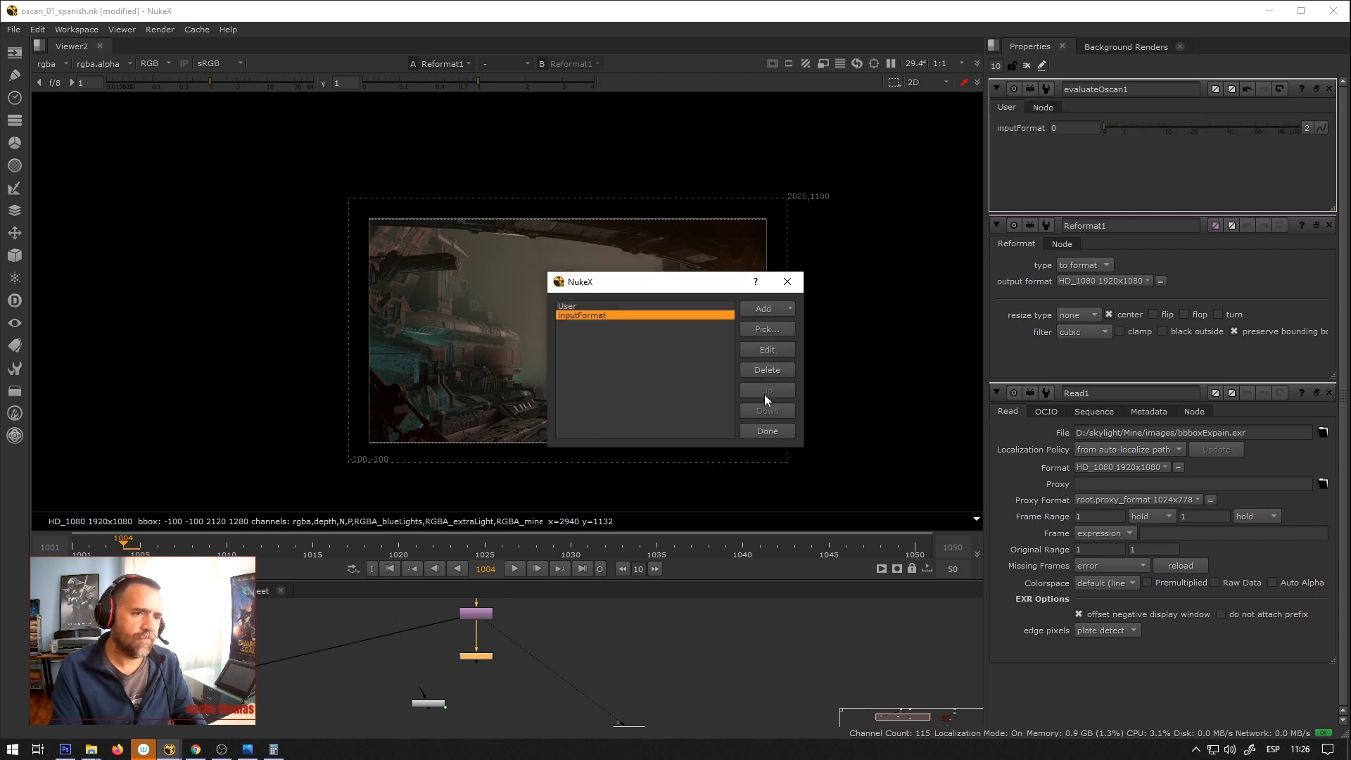
Add a Floating Point Slider with imageAspect as name and label, placed on the same line as inputFormat.
{"action": "left_click", "coordinate": [746, 308]}
{"action": "left_click", "coordinate": [800, 324]}
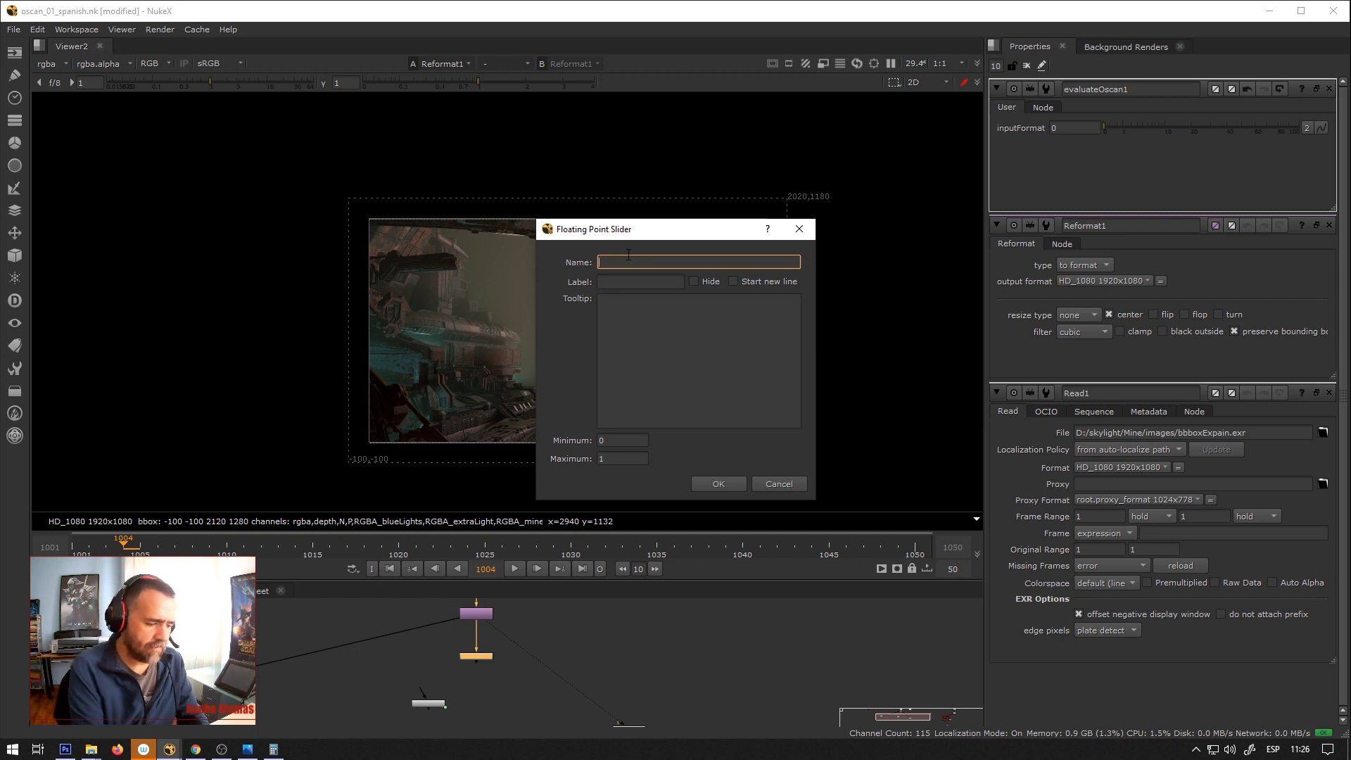
{"action": "type", "text": "imageAspect"}
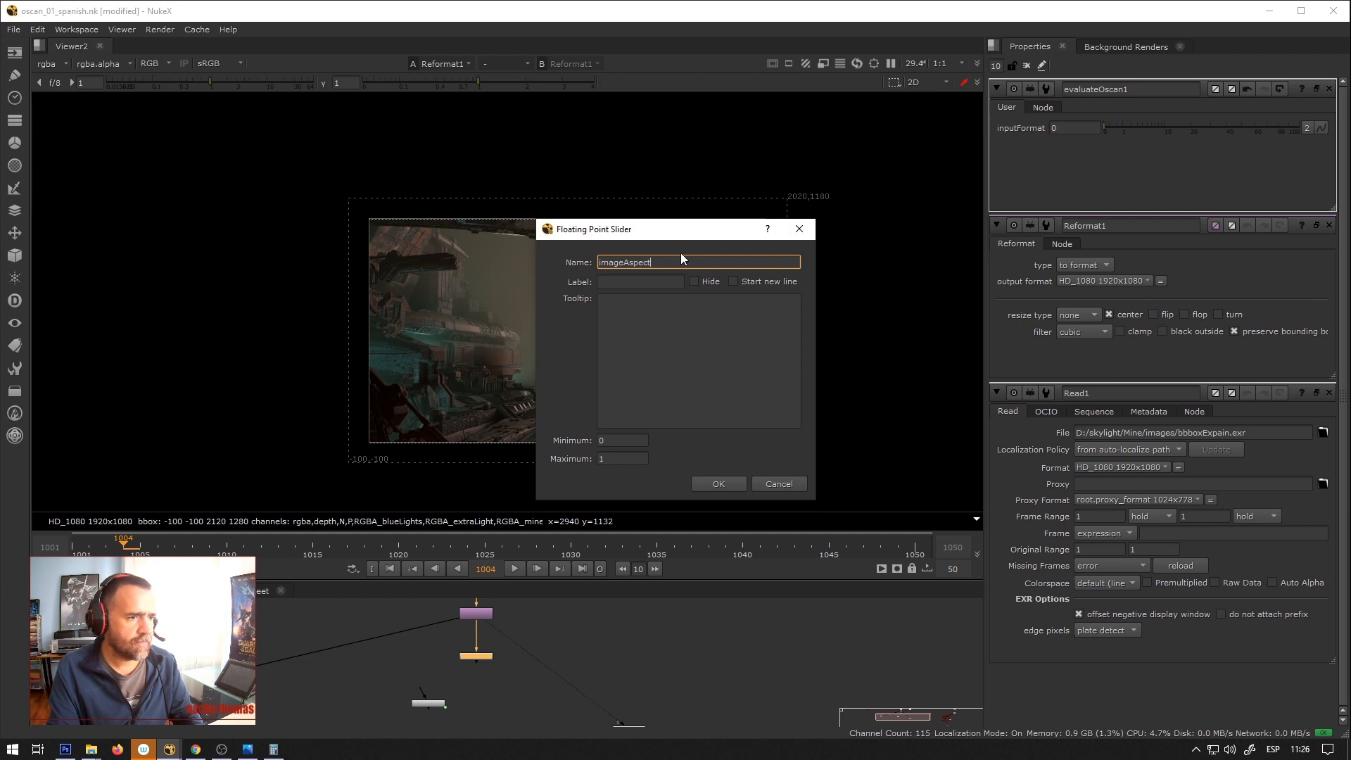
{"action": "key", "text": "ctrl+a"}
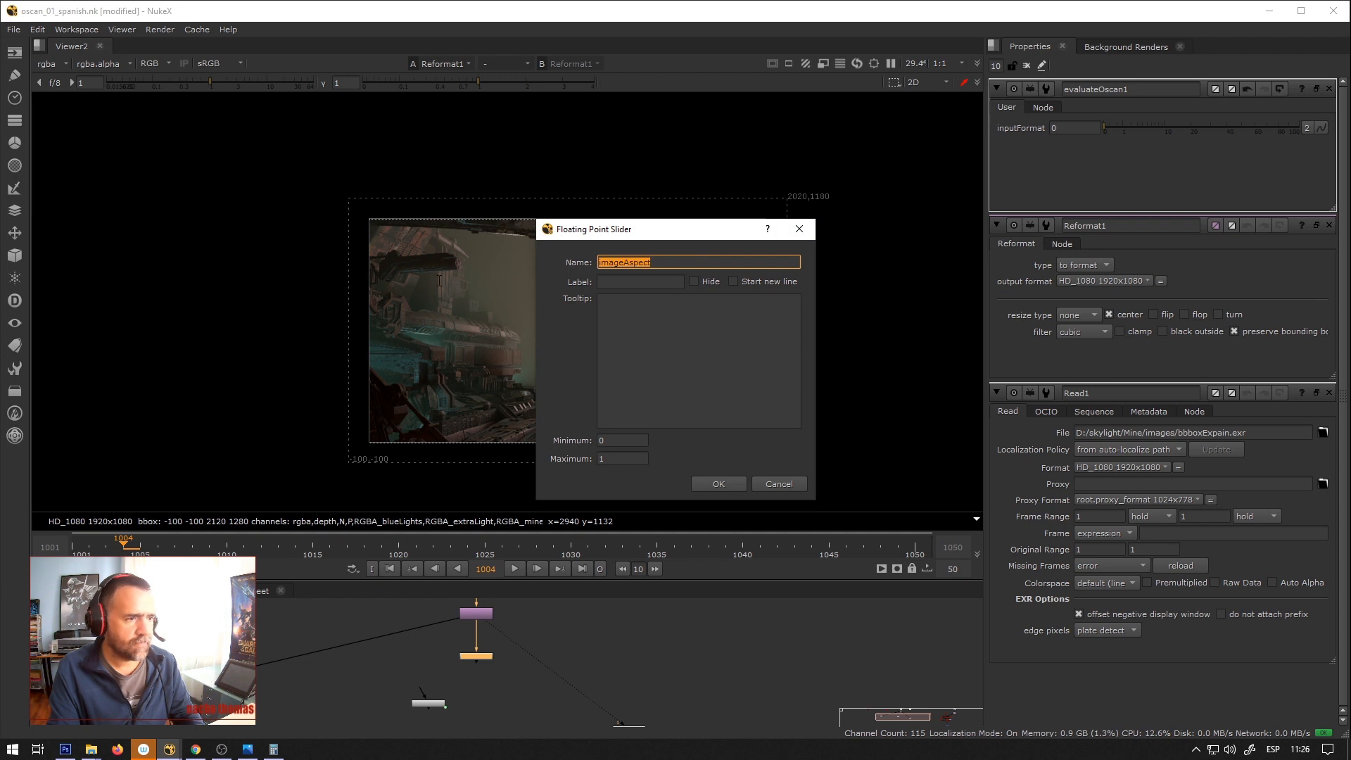
{"action": "key", "text": "Tab"}
{"action": "key", "text": "ctrl+v"}
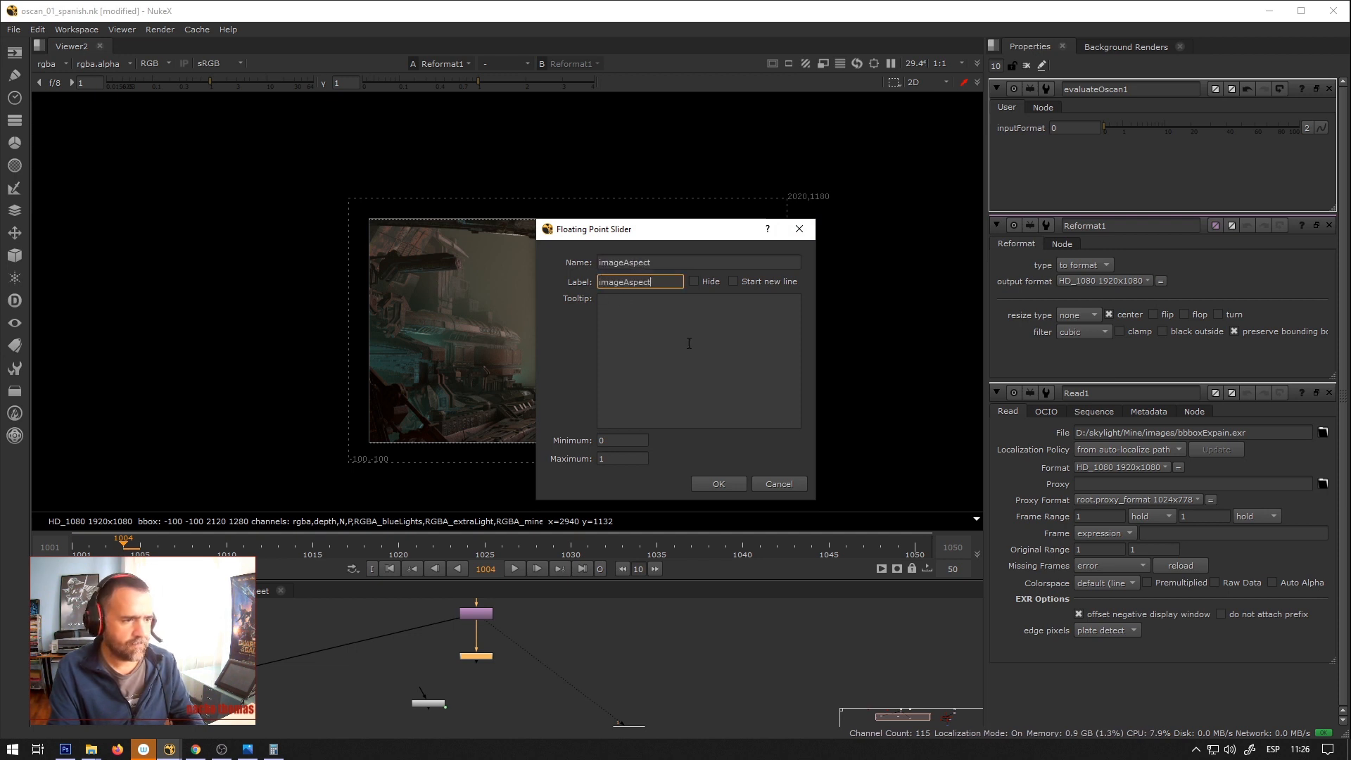
{"action": "left_click", "coordinate": [718, 483]}
Add a Floating Point Slider with pixelAspect as name and label, starting on a new line.
{"action": "left_click", "coordinate": [766, 308]}
{"action": "left_click", "coordinate": [789, 323]}
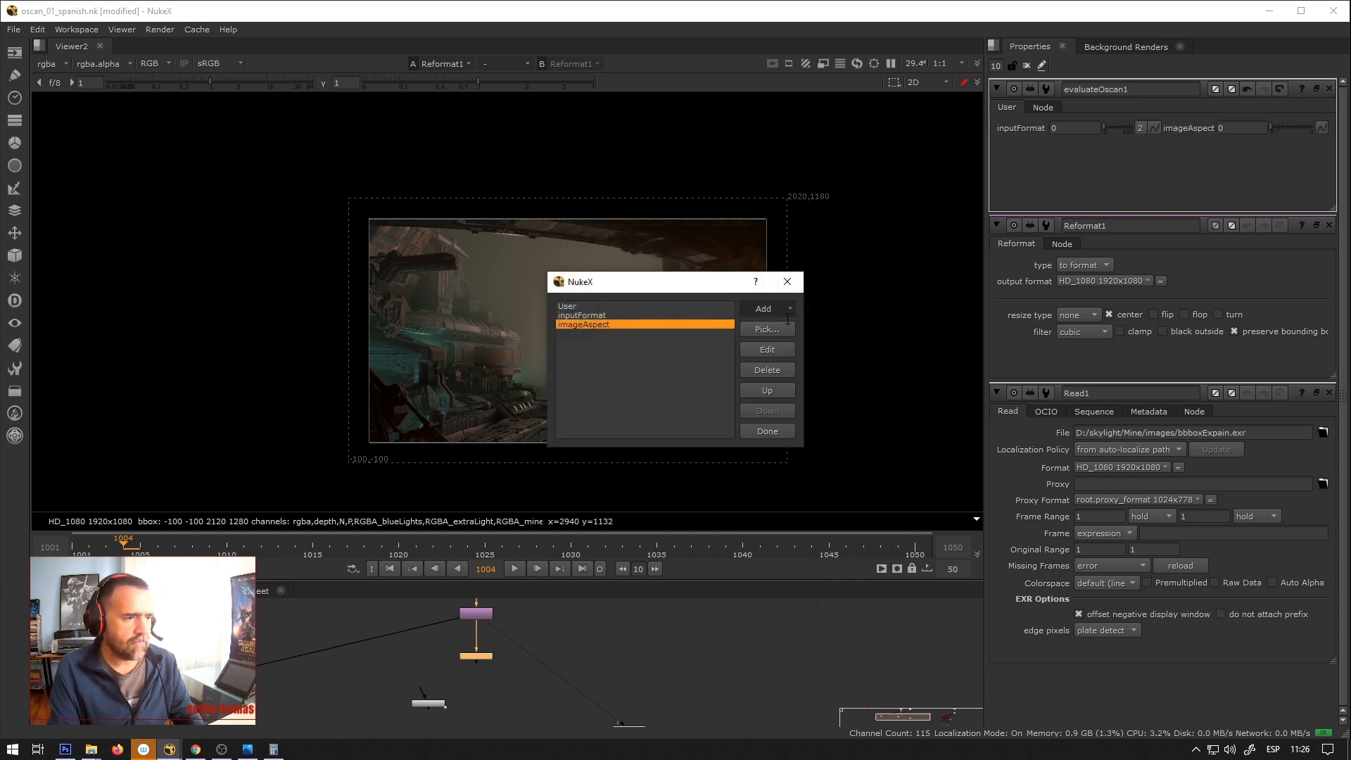
{"action": "type", "text": "pixelAspect"}
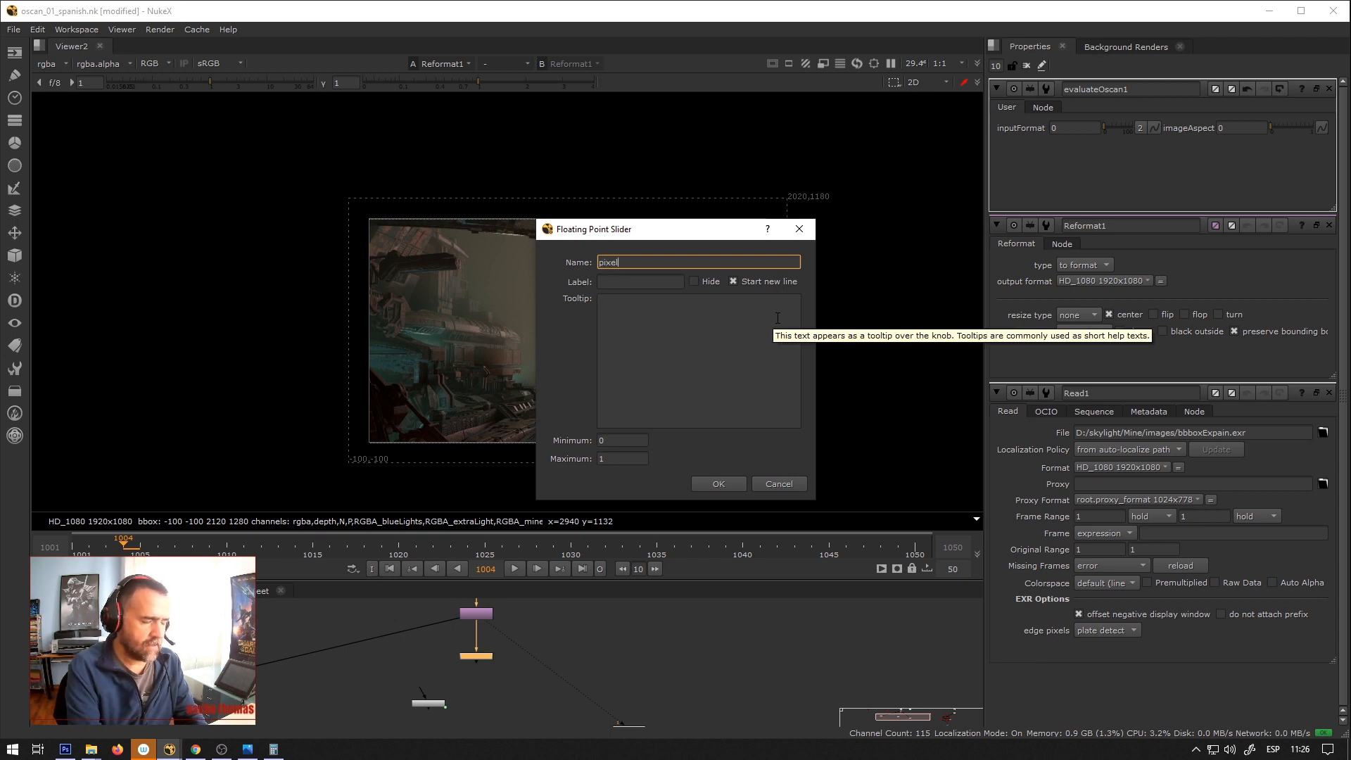
{"action": "key", "text": "ctrl+a"}
{"action": "key", "text": "ctrl+c"}
{"action": "key", "text": "Tab"}
{"action": "key", "text": "ctrl+v"}
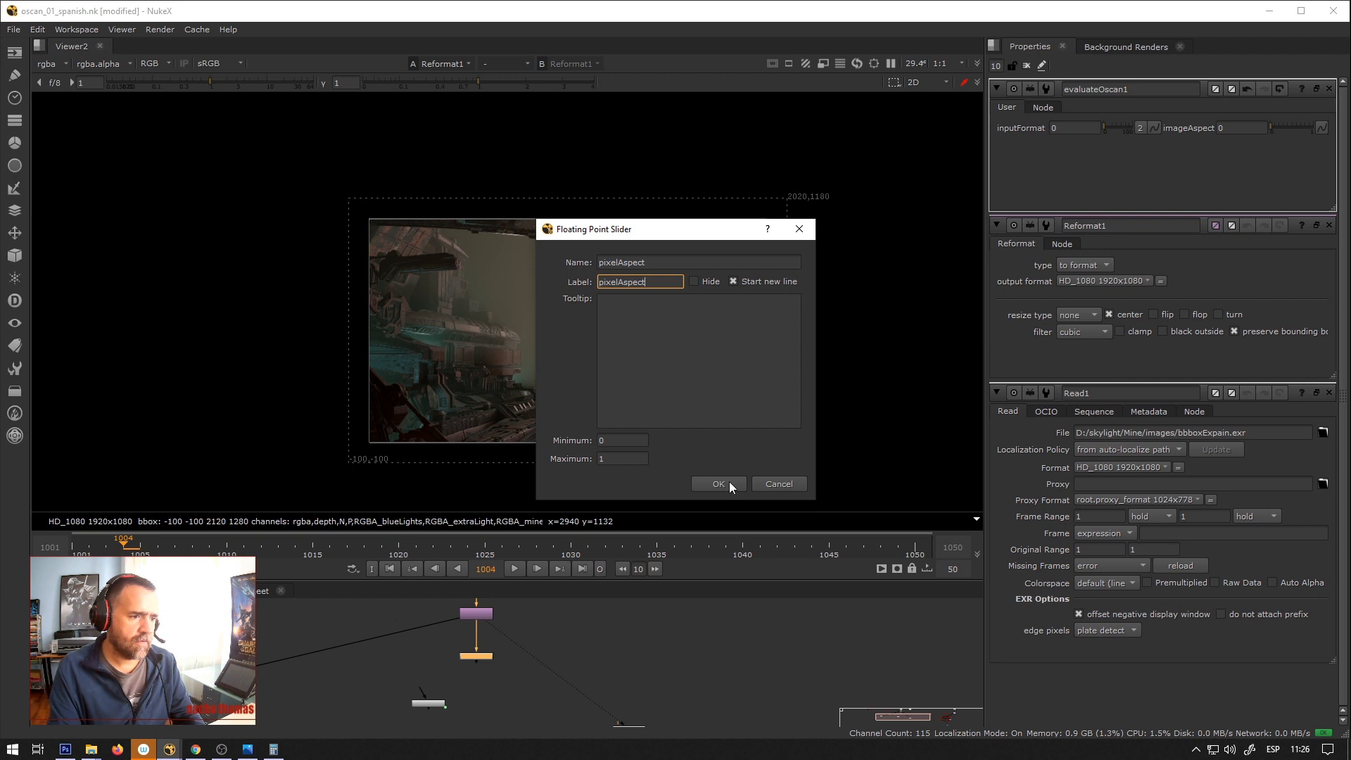
{"action": "left_click", "coordinate": [725, 483]}
Add a Floating Point Slider with bboxSize as name and label, below pixelAspect.
{"action": "left_click", "coordinate": [778, 309]}
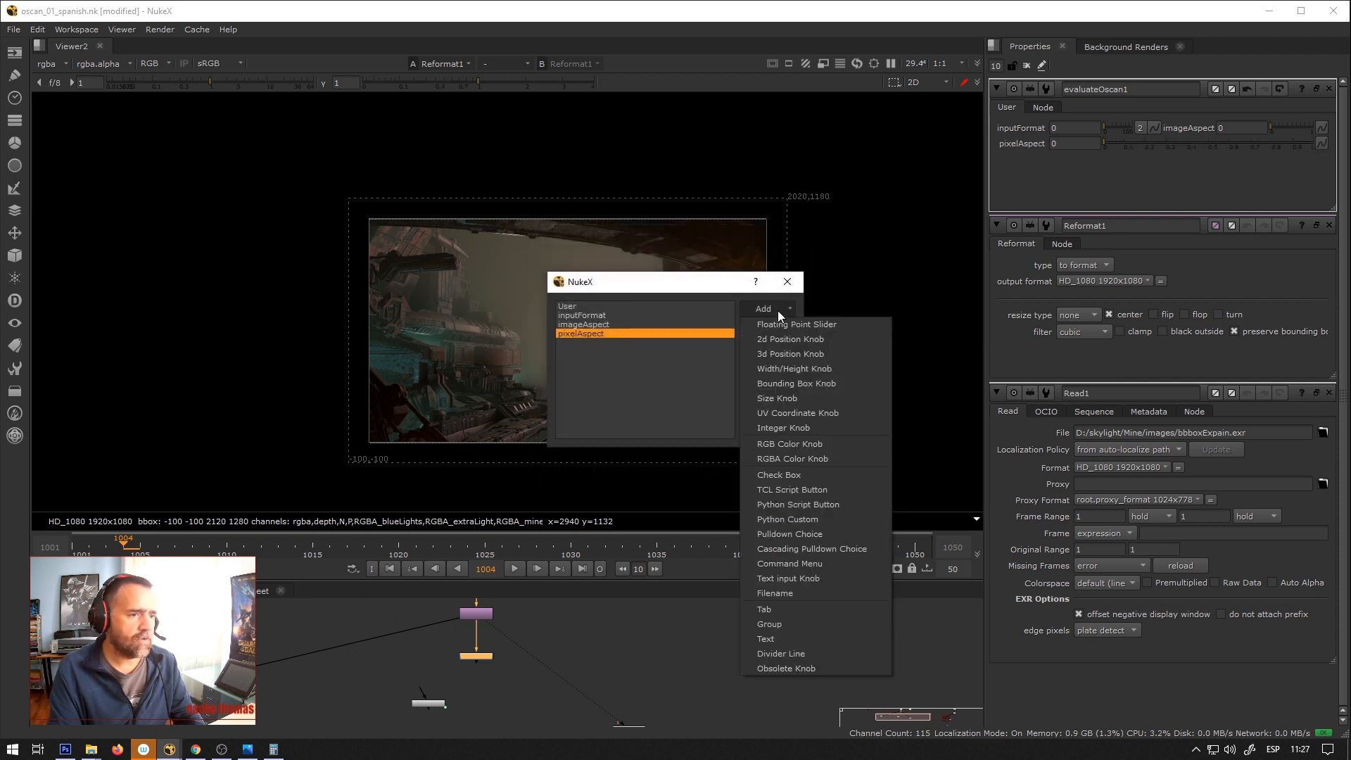
{"action": "left_click", "coordinate": [817, 324]}
{"action": "type", "text": "bbox"}
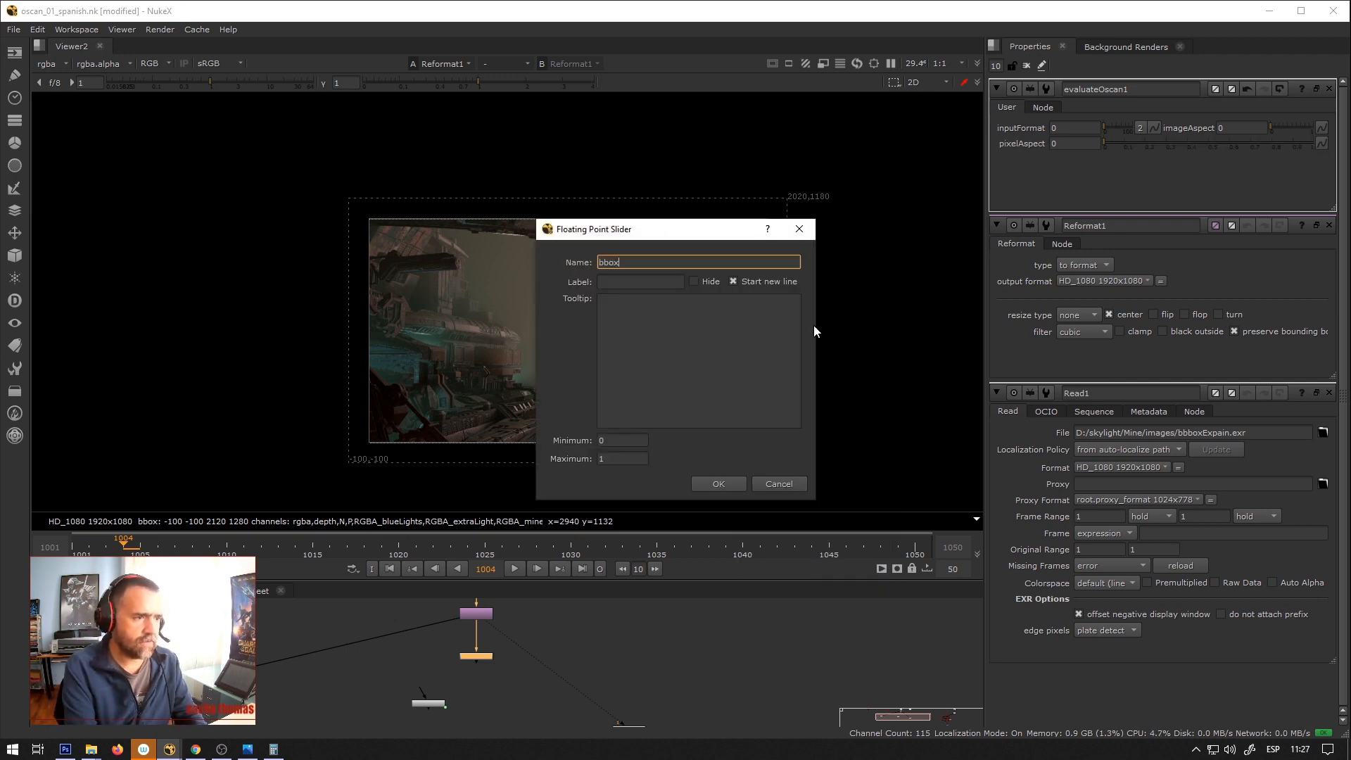
{"action": "type", "text": "Size"}
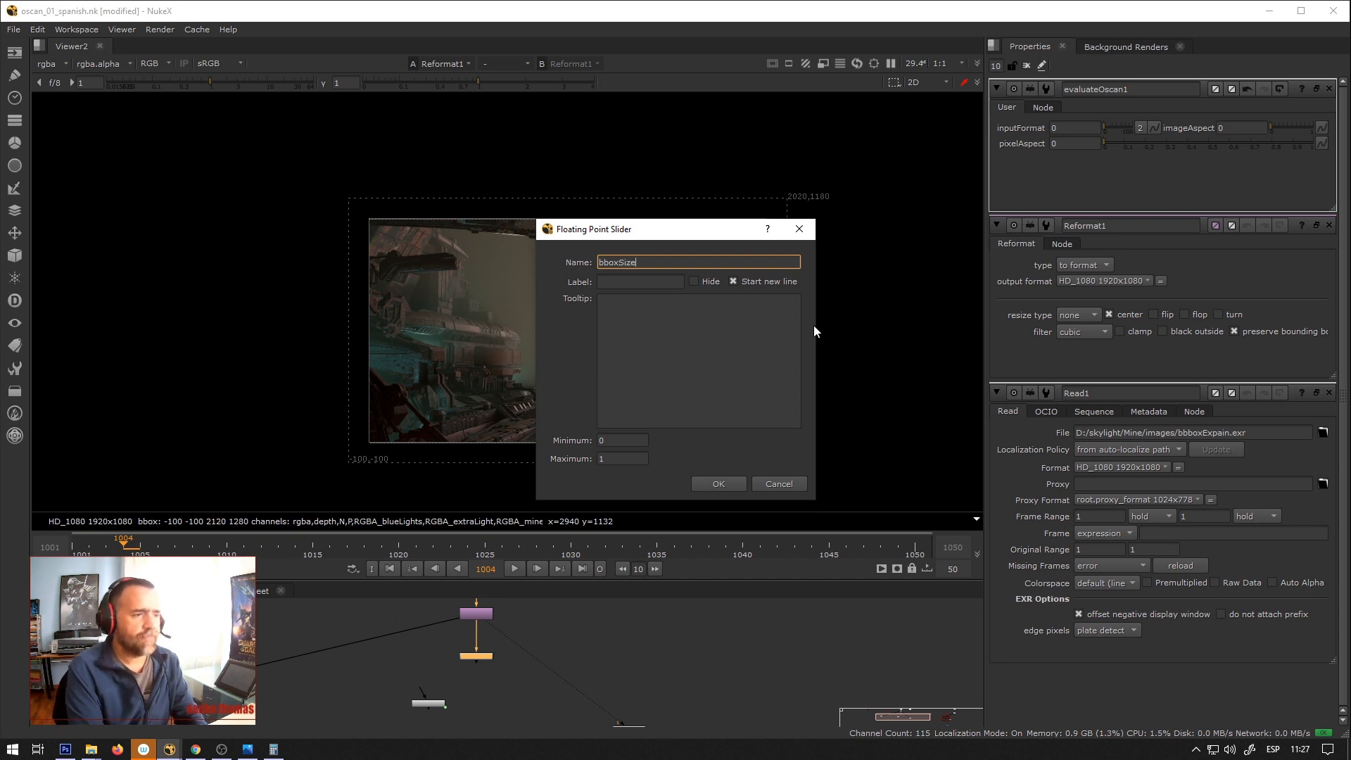
{"action": "left_click_drag", "start_coordinate": [663, 260], "coordinate": [458, 252]}
{"action": "left_click", "coordinate": [630, 285]}
{"action": "key", "text": "ctrl+v"}
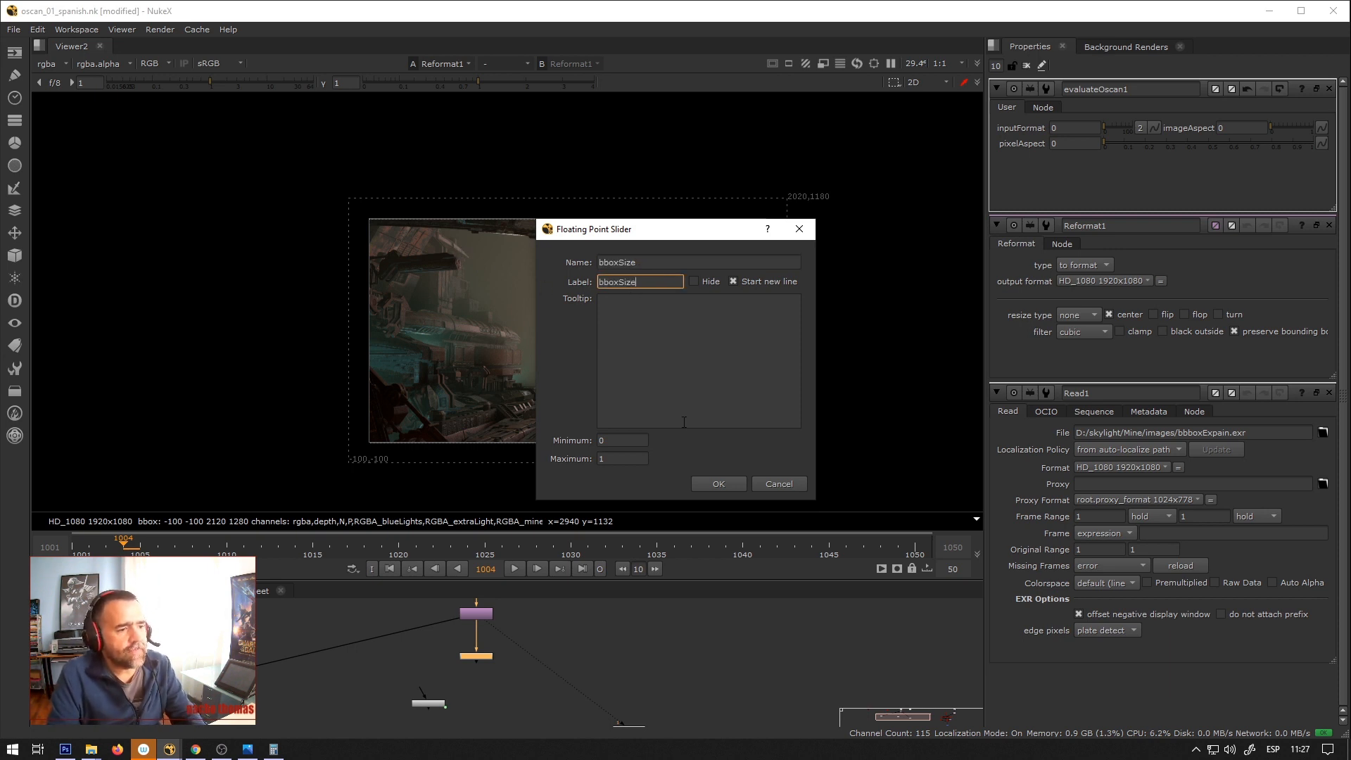
{"action": "left_click", "coordinate": [717, 486]}
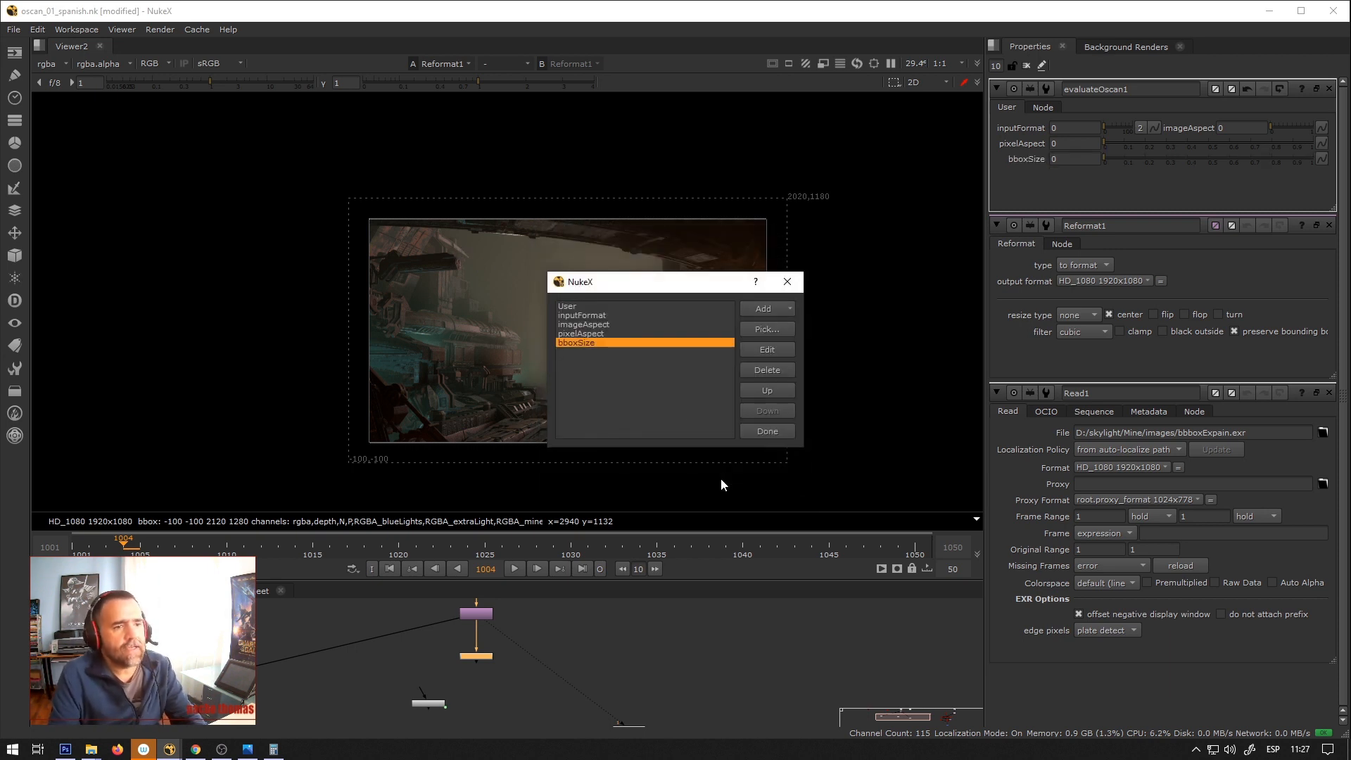
Finish managing the user knobs and split inputFormat into separate width and height values.
{"action": "left_click", "coordinate": [760, 431]}
{"action": "left_click", "coordinate": [1140, 128]}
Delete the bboxSize slider from the user knobs of evaluateOscan1.
{"action": "right_click", "coordinate": [1027, 159]}
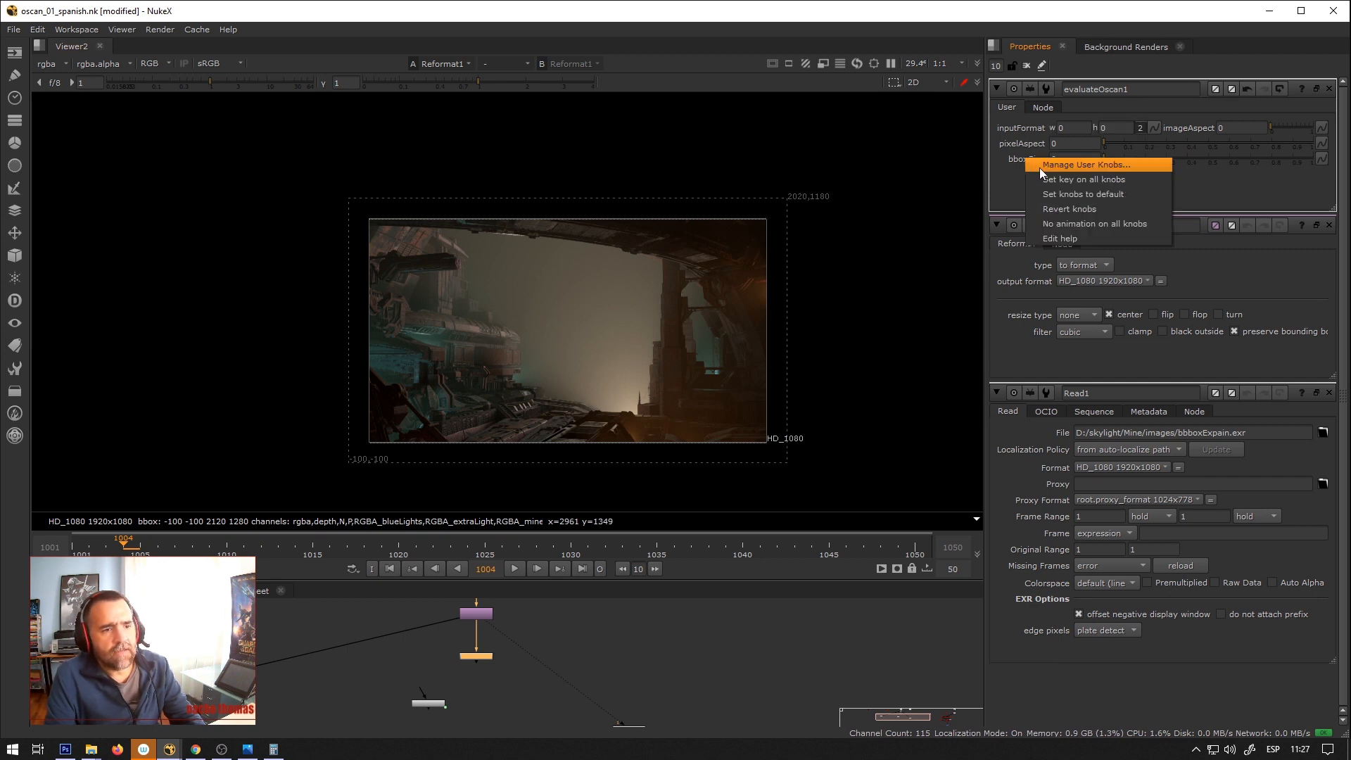
{"action": "left_click", "coordinate": [1040, 167]}
{"action": "left_click", "coordinate": [585, 343]}
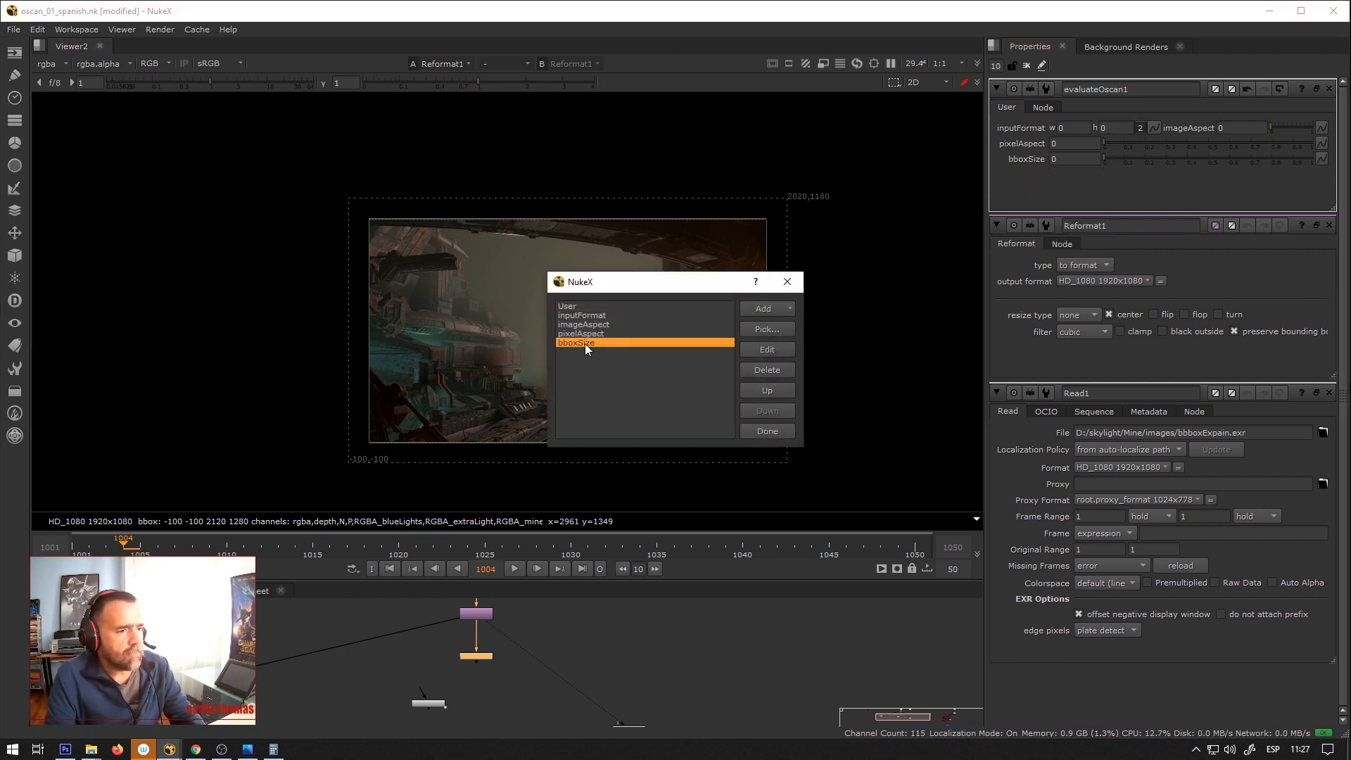
{"action": "left_click", "coordinate": [774, 368]}
{"action": "left_click", "coordinate": [701, 405]}
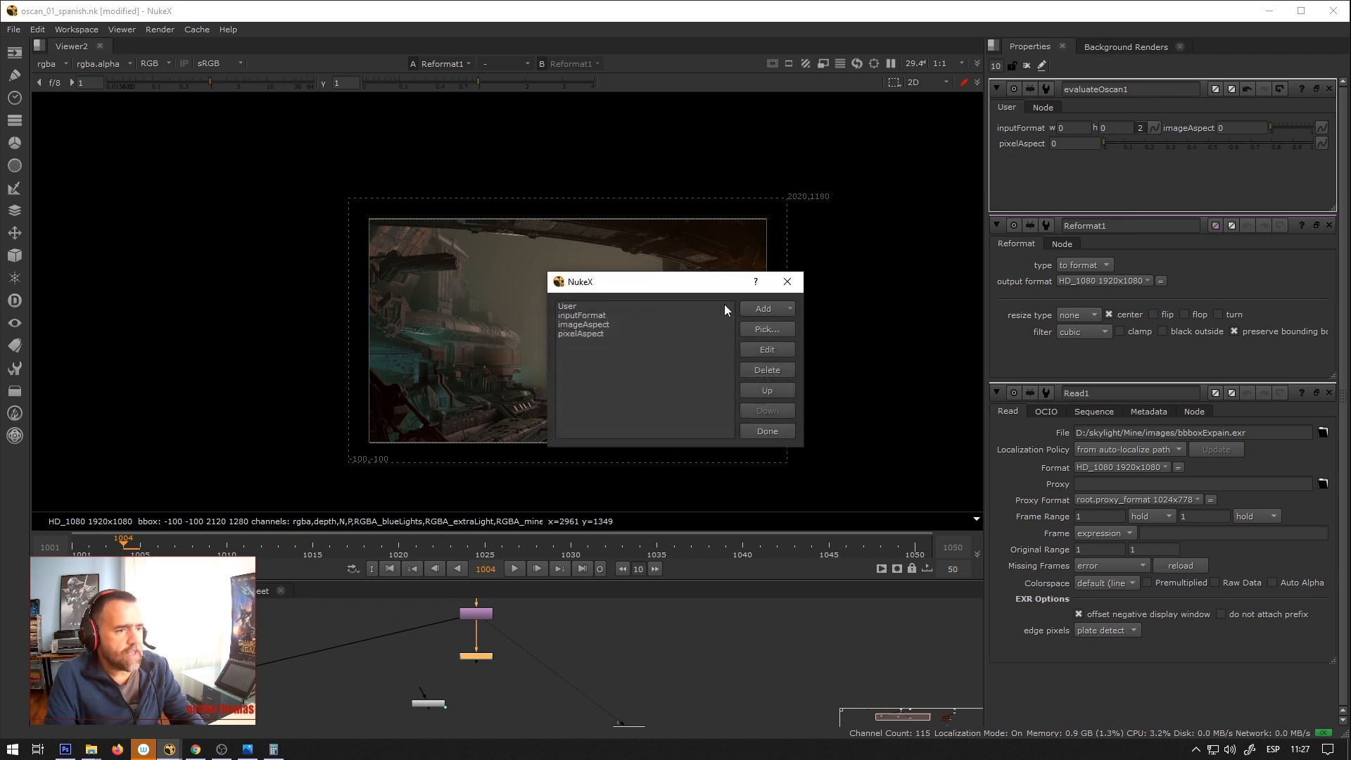
Add a Width/Height knob with bboxSize as name and label after pixelAspect, and split it into separate width and height values.
{"action": "left_click", "coordinate": [612, 333]}
{"action": "left_click", "coordinate": [767, 309]}
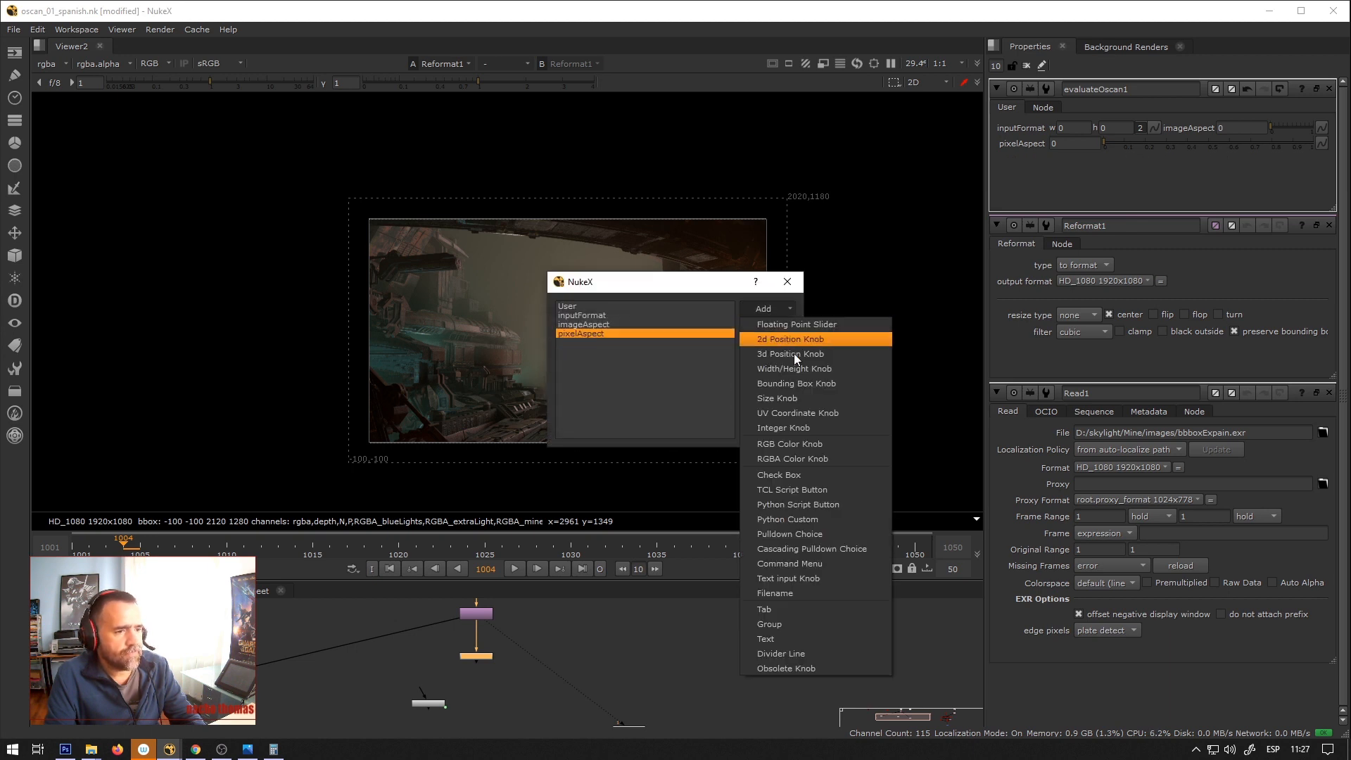
{"action": "left_click", "coordinate": [801, 373]}
{"action": "type", "text": "bb"}
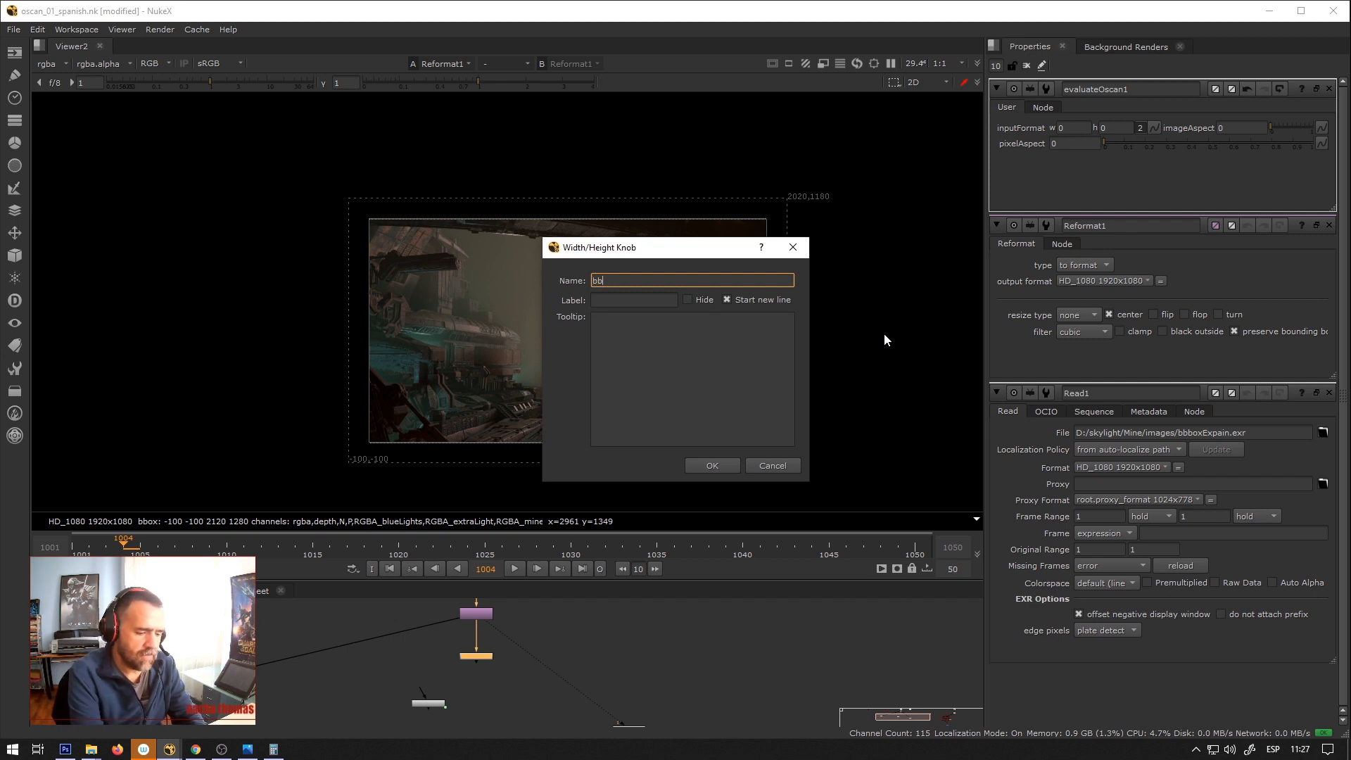
{"action": "type", "text": "oxSize"}
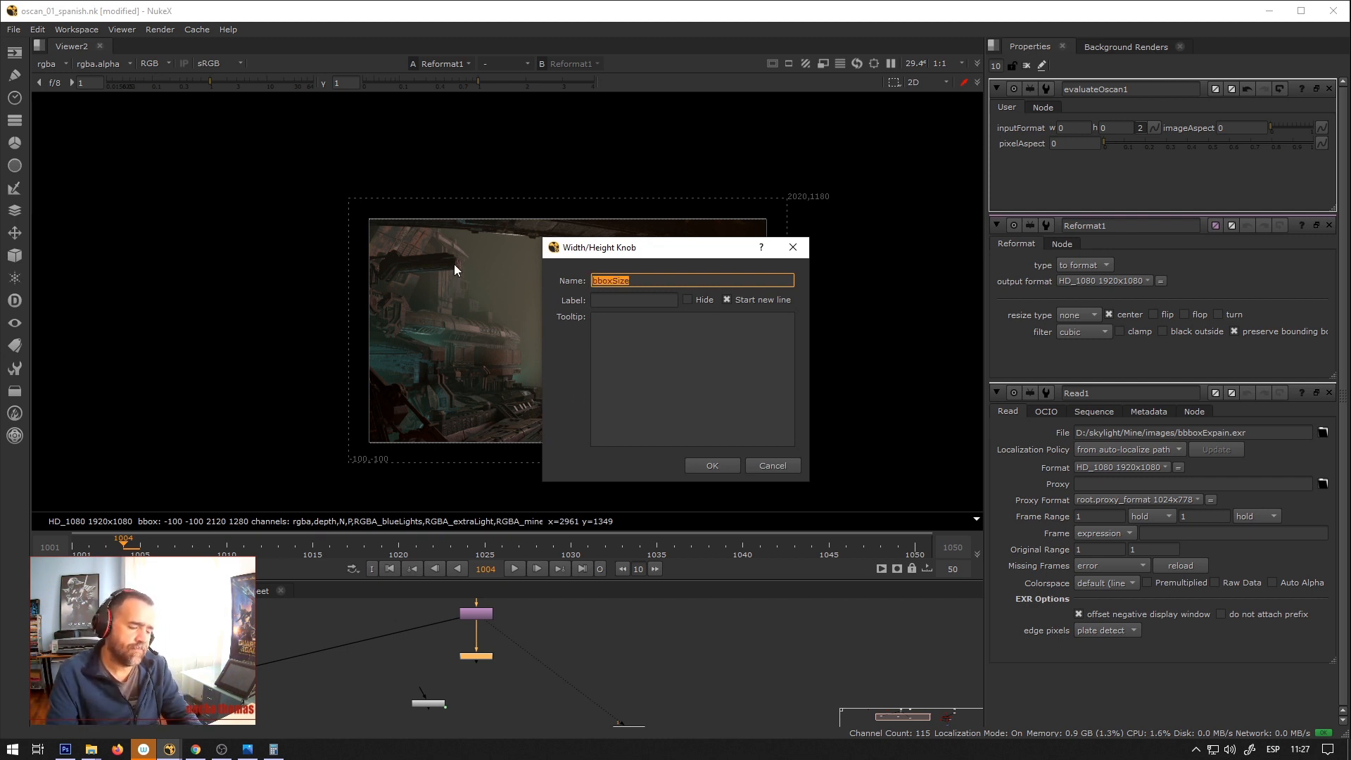
{"action": "key", "text": "Tab"}
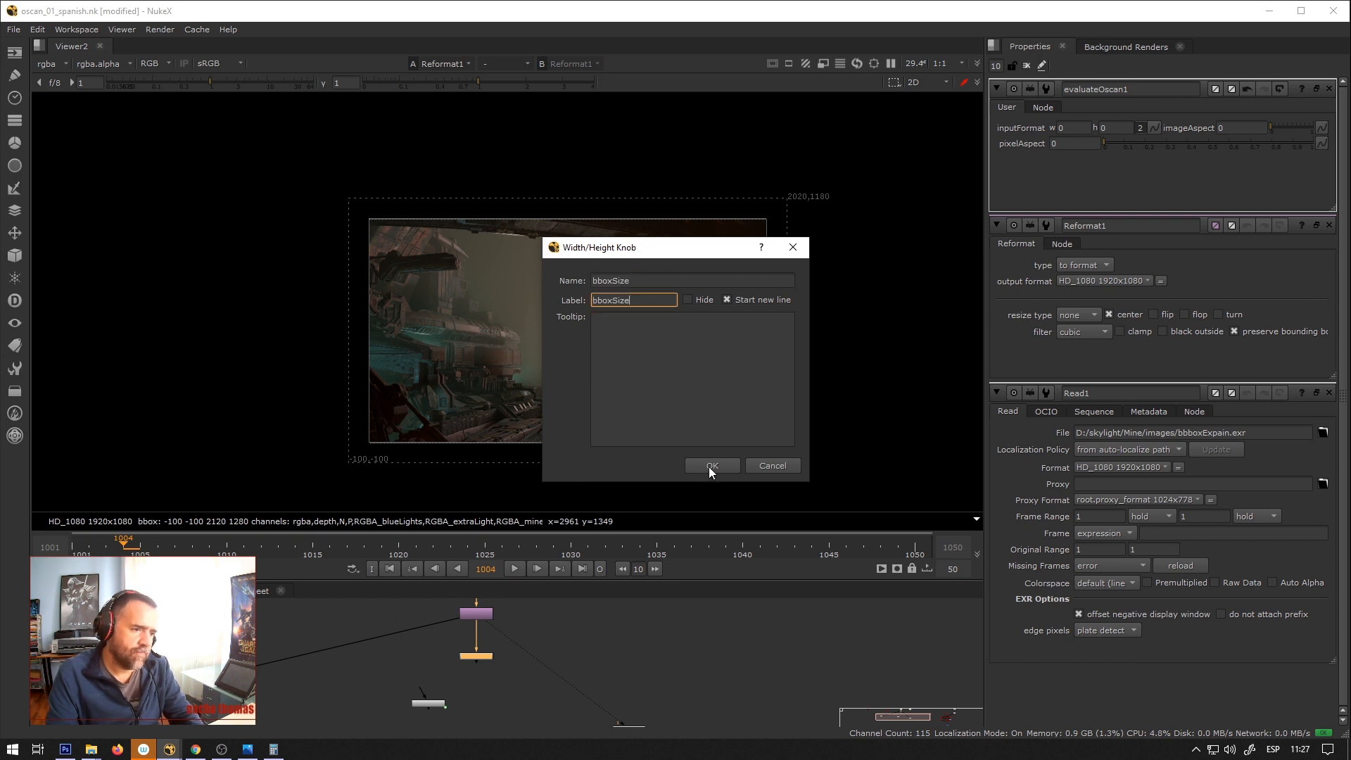
{"action": "left_click", "coordinate": [713, 465]}
{"action": "left_click", "coordinate": [760, 432]}
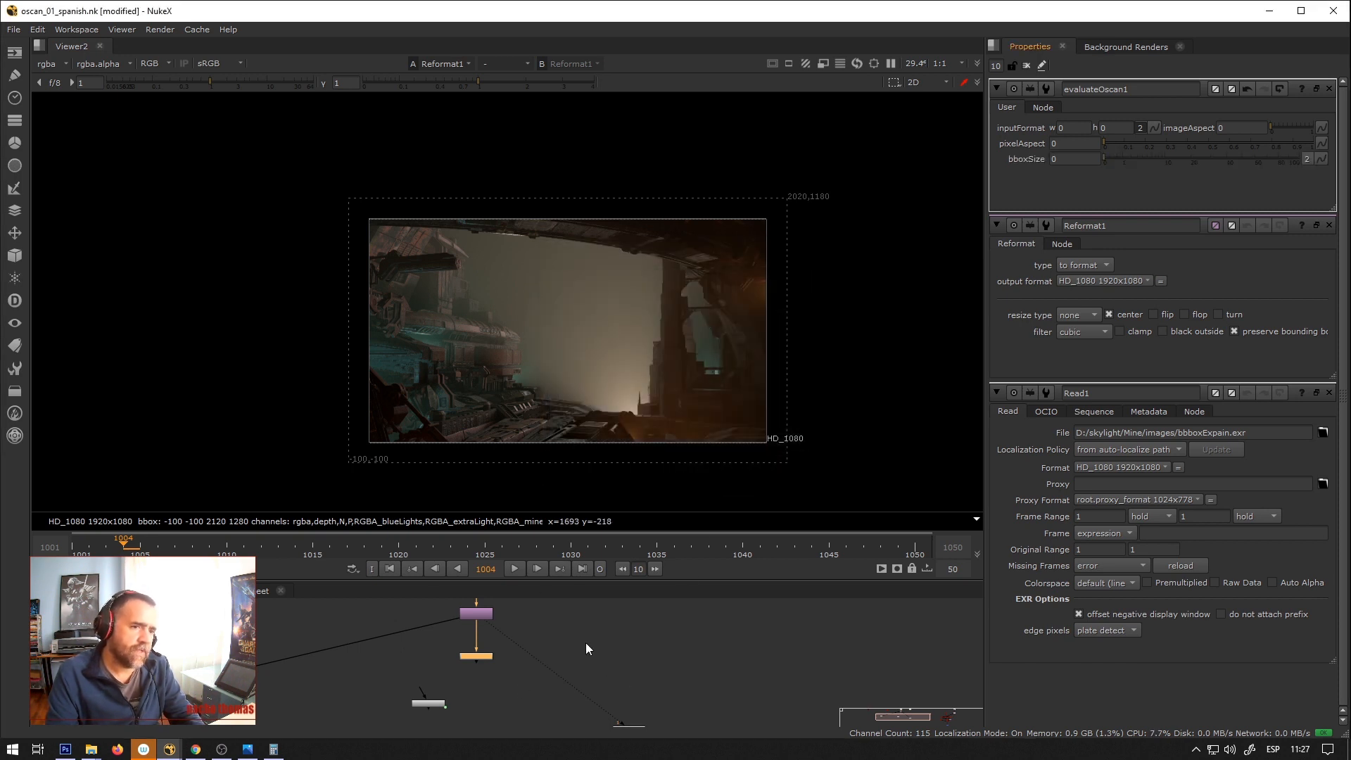
{"action": "left_click", "coordinate": [1308, 159]}
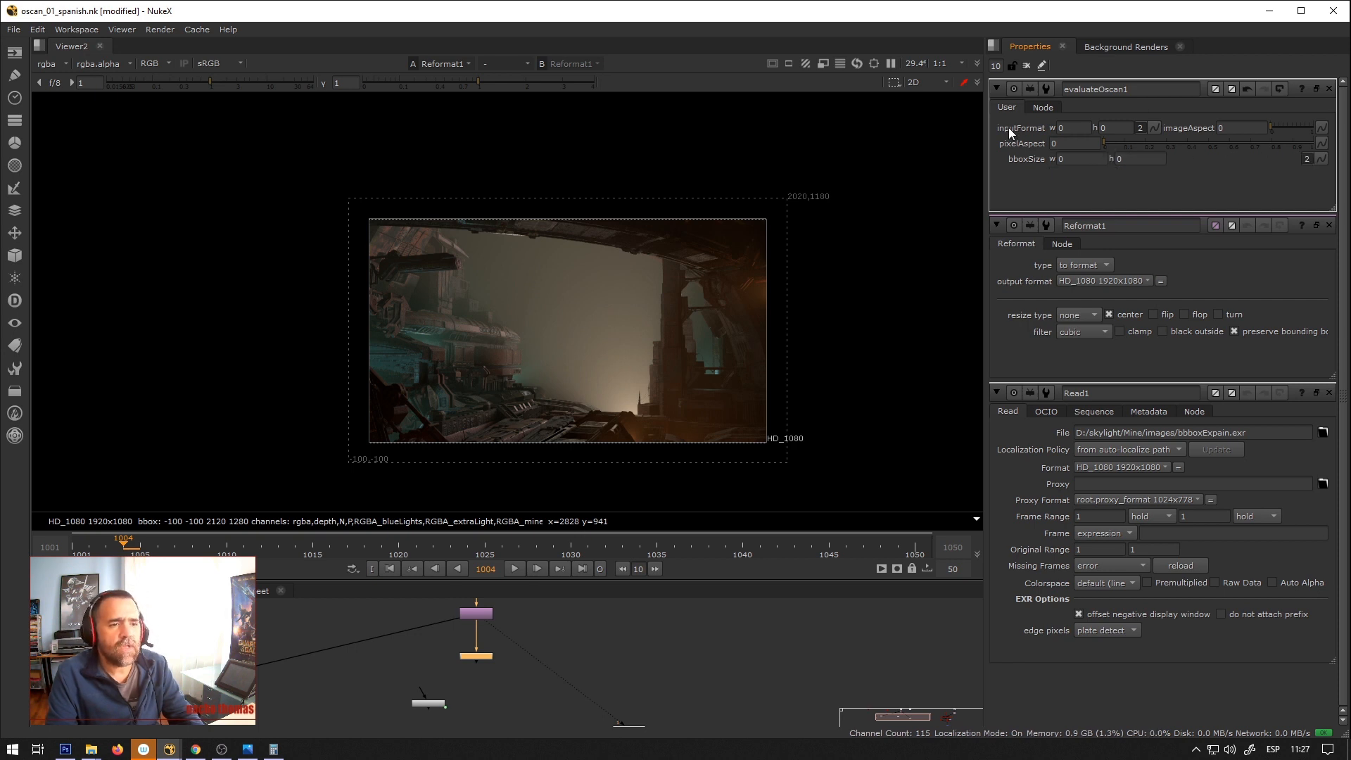
{"action": "scroll", "coordinate": [494, 639], "scroll_direction": "up", "scroll_amount": 4}
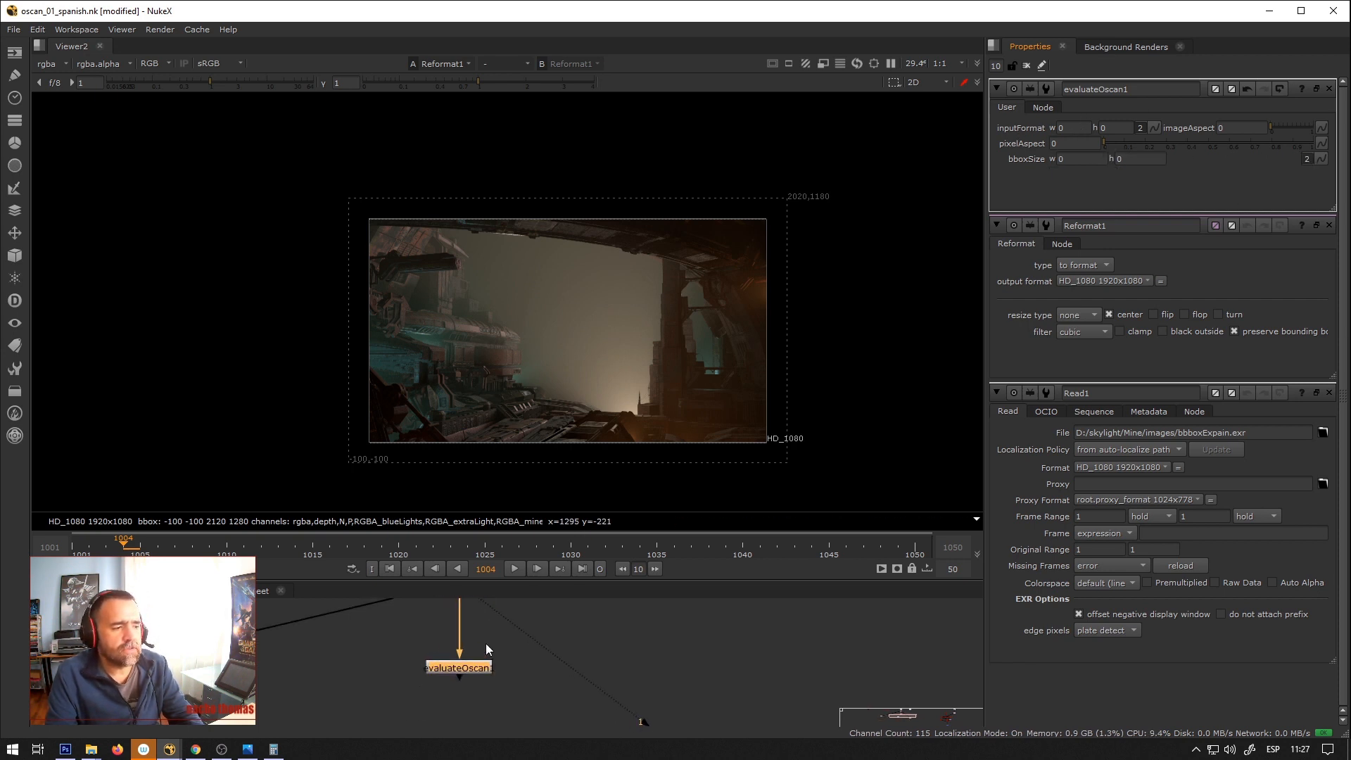
Drive the w value of inputFormat on evaluateOscan1 with the expression width.
{"action": "scroll", "coordinate": [485, 644], "scroll_direction": "down", "scroll_amount": 3}
{"action": "middle_click_drag", "start_coordinate": [485, 644], "coordinate": [525, 685]}
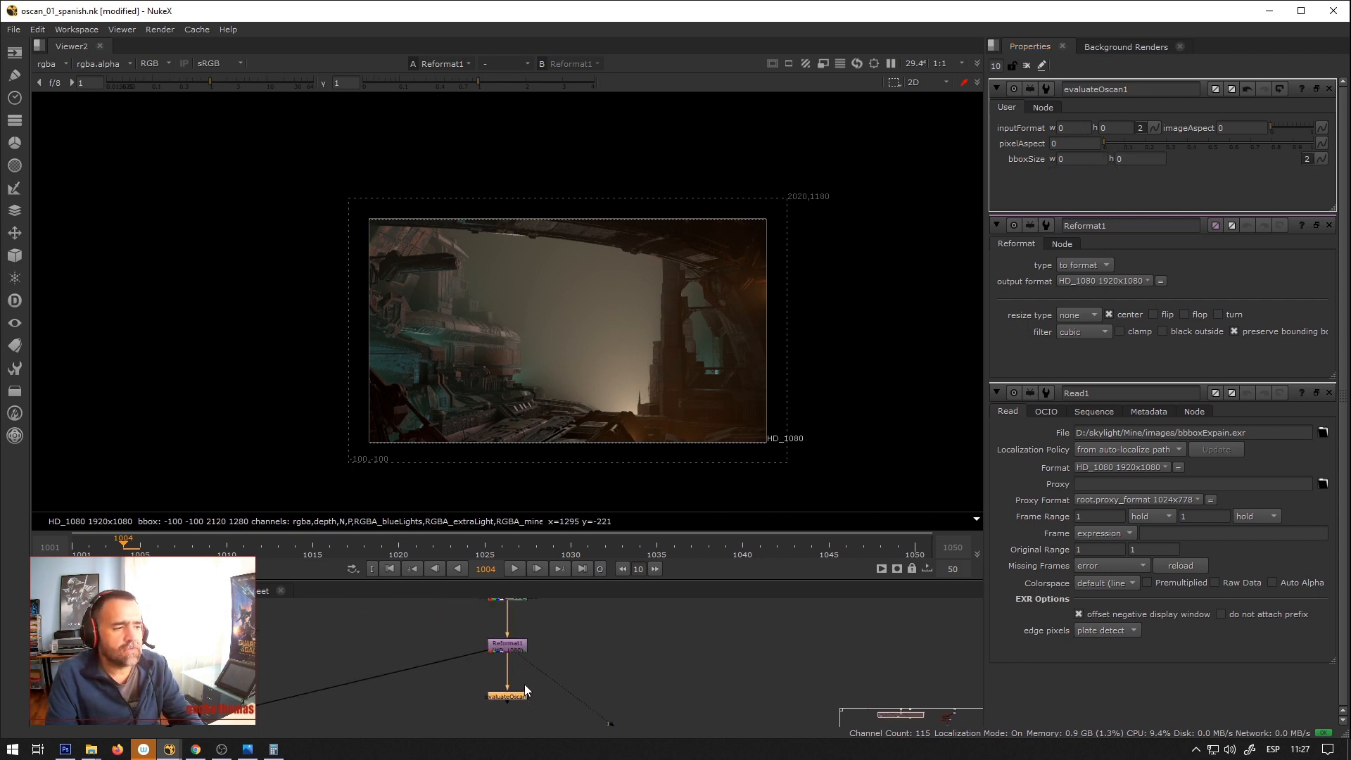
{"action": "right_click", "coordinate": [1075, 129]}
{"action": "left_click", "coordinate": [1113, 223]}
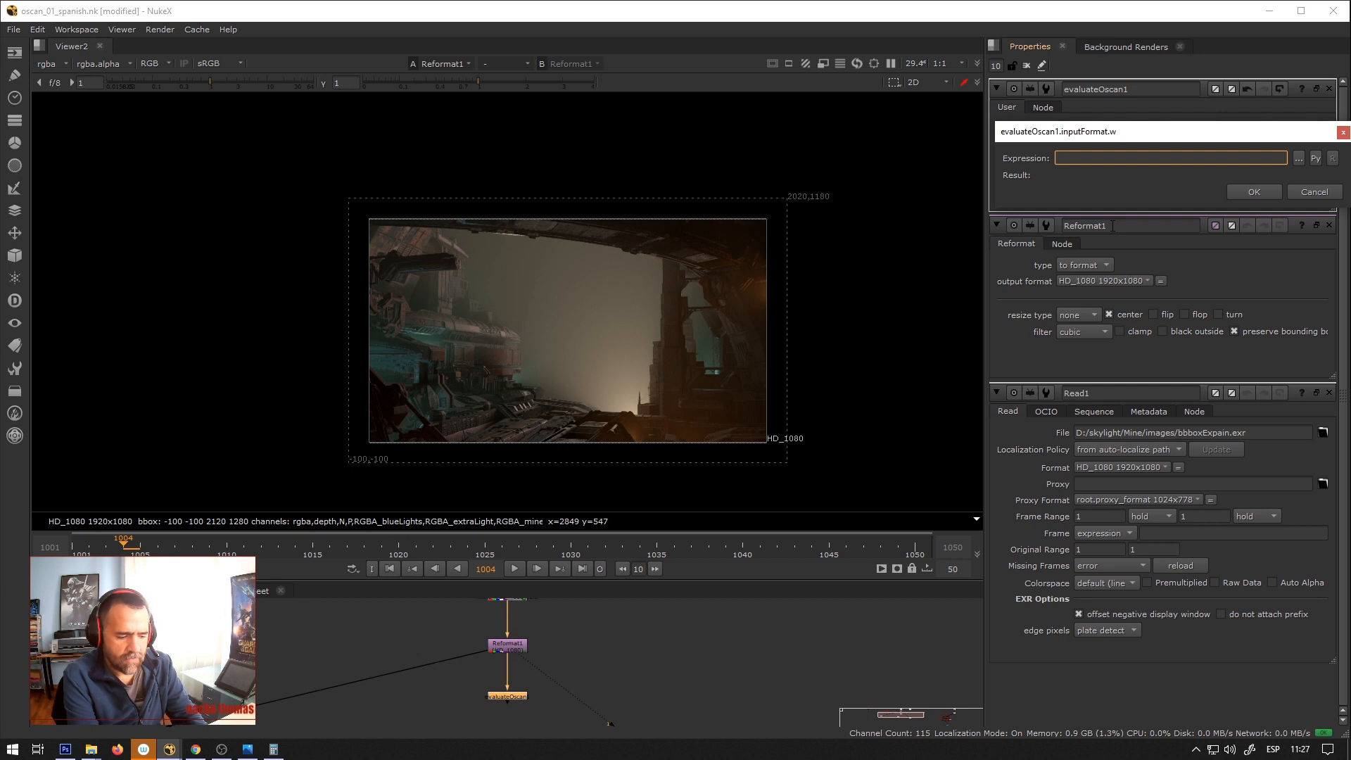
{"action": "type", "text": "width"}
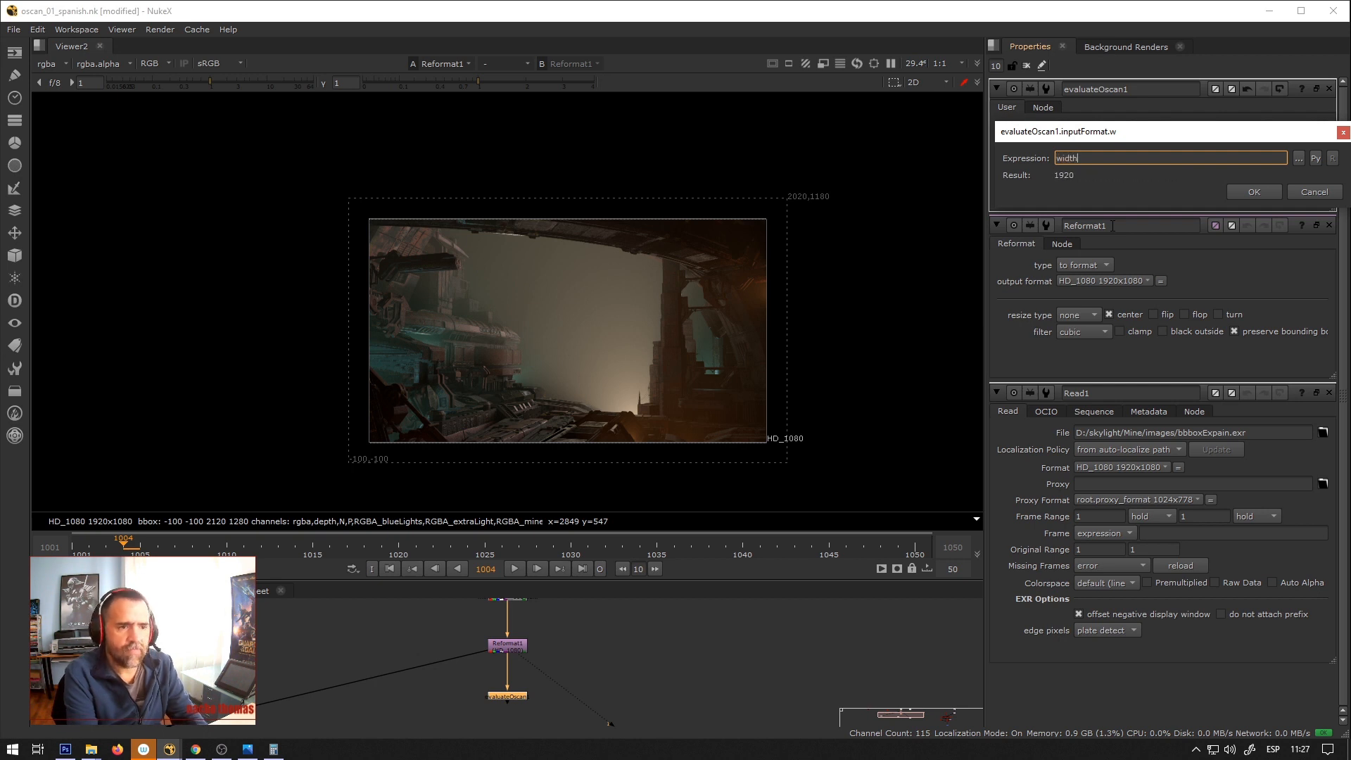
{"action": "key", "text": "ctrl+a"}
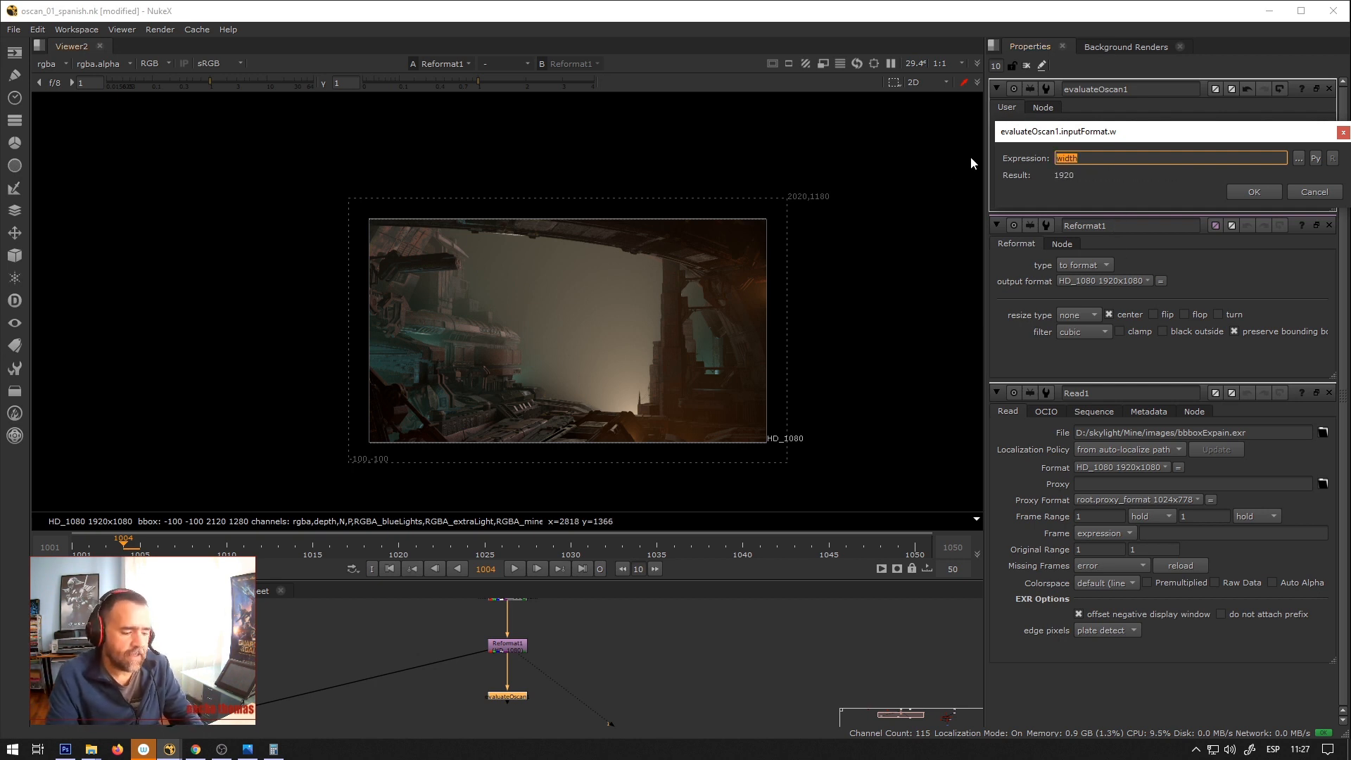
{"action": "left_click", "coordinate": [1247, 197]}
Drive the h value of inputFormat with the expression height.
{"action": "right_click", "coordinate": [1126, 128]}
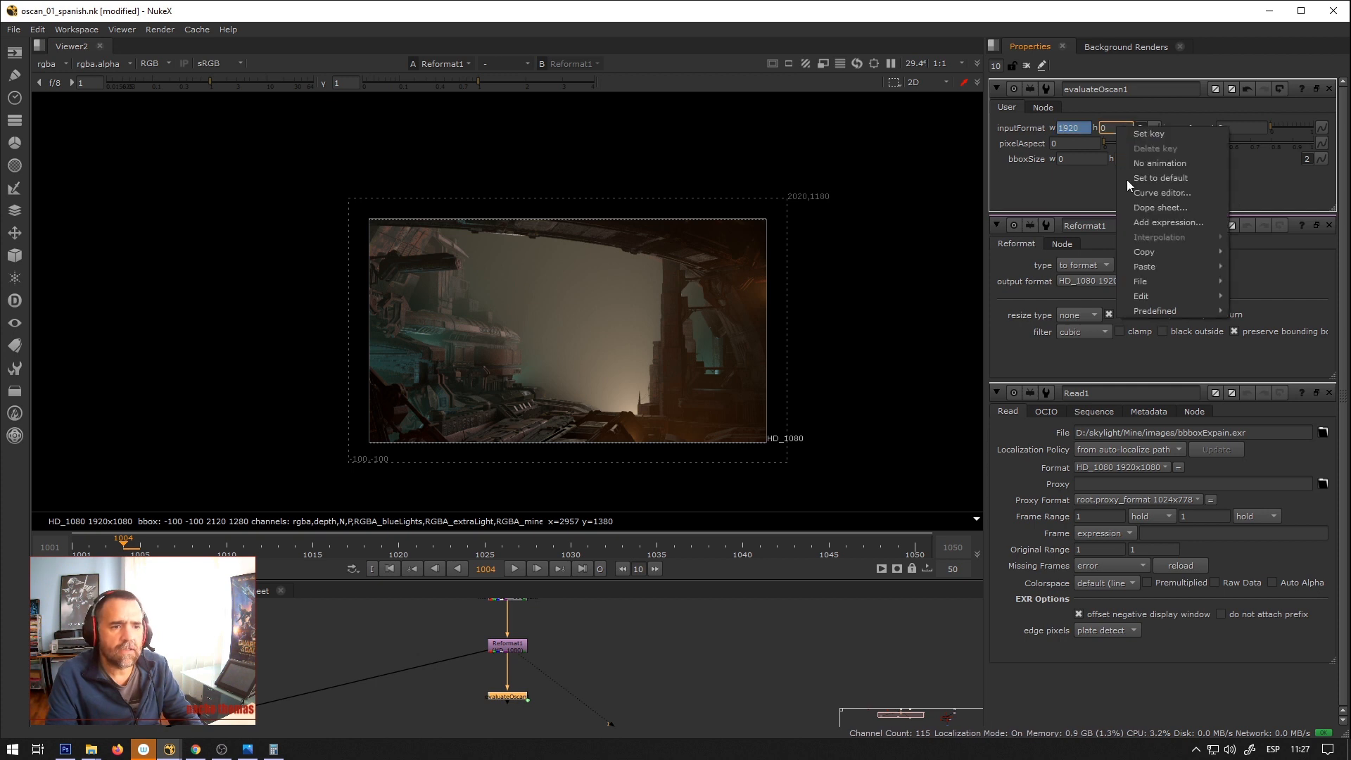
{"action": "left_click", "coordinate": [1145, 221]}
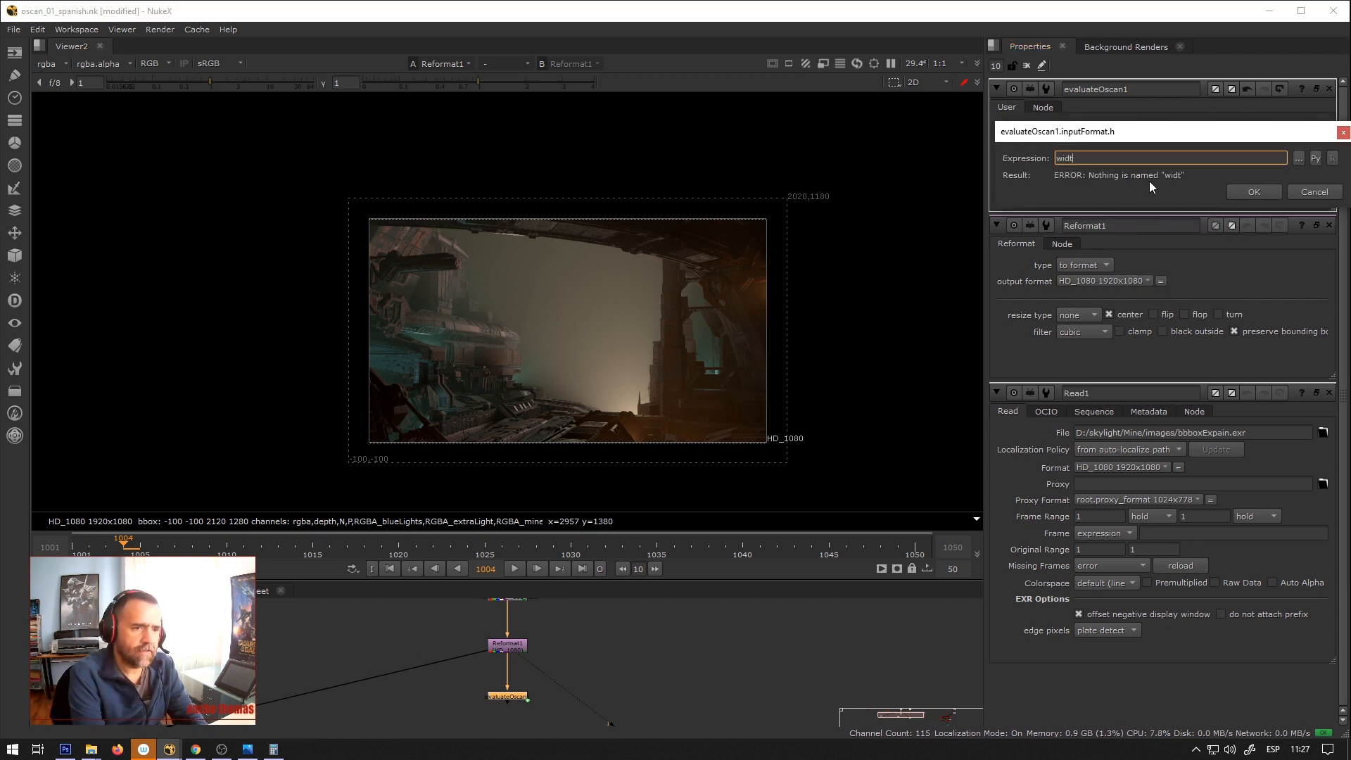
{"action": "type", "text": "height"}
{"action": "key", "text": "Return"}
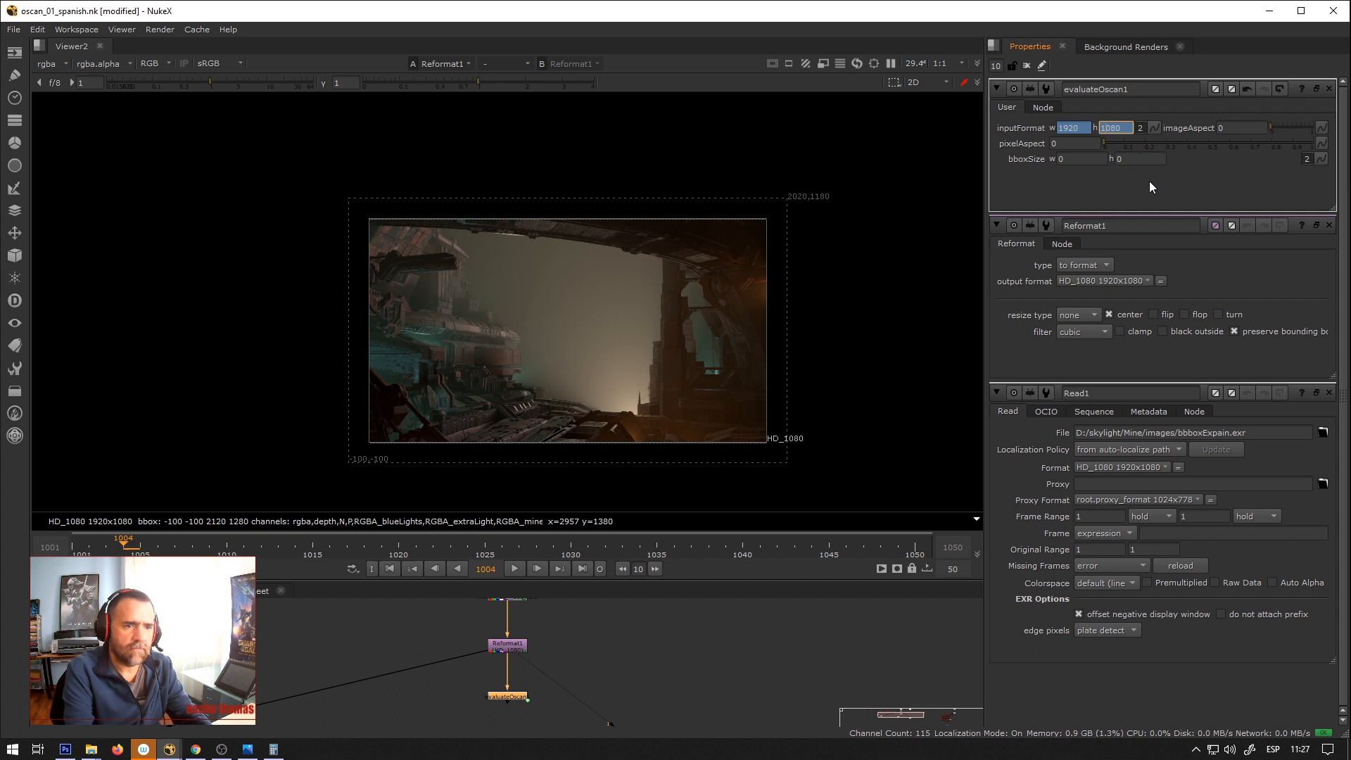
Add the expression width/height to the imageAspect knob.
{"action": "right_click", "coordinate": [1245, 127]}
{"action": "left_click", "coordinate": [1266, 213]}
{"action": "type", "text": "width/height"}
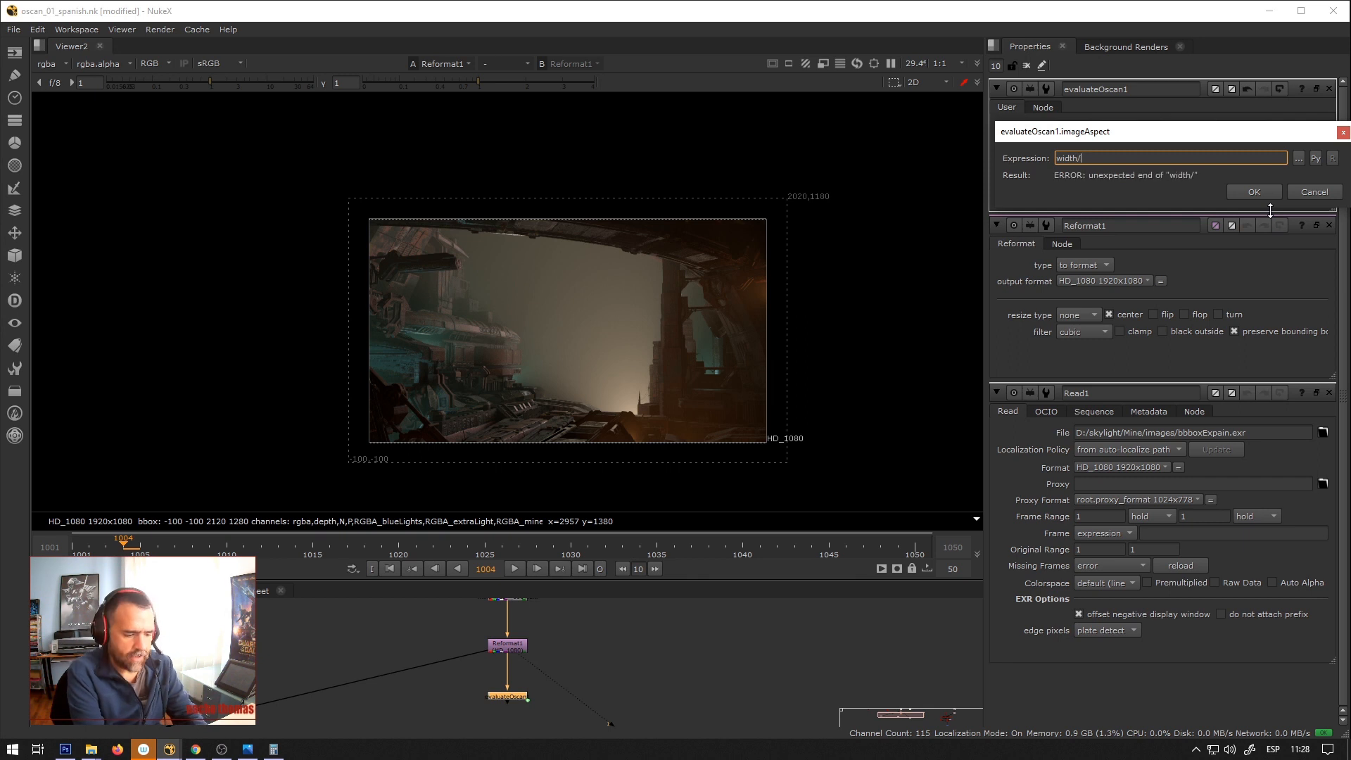
{"action": "key", "text": "Return"}
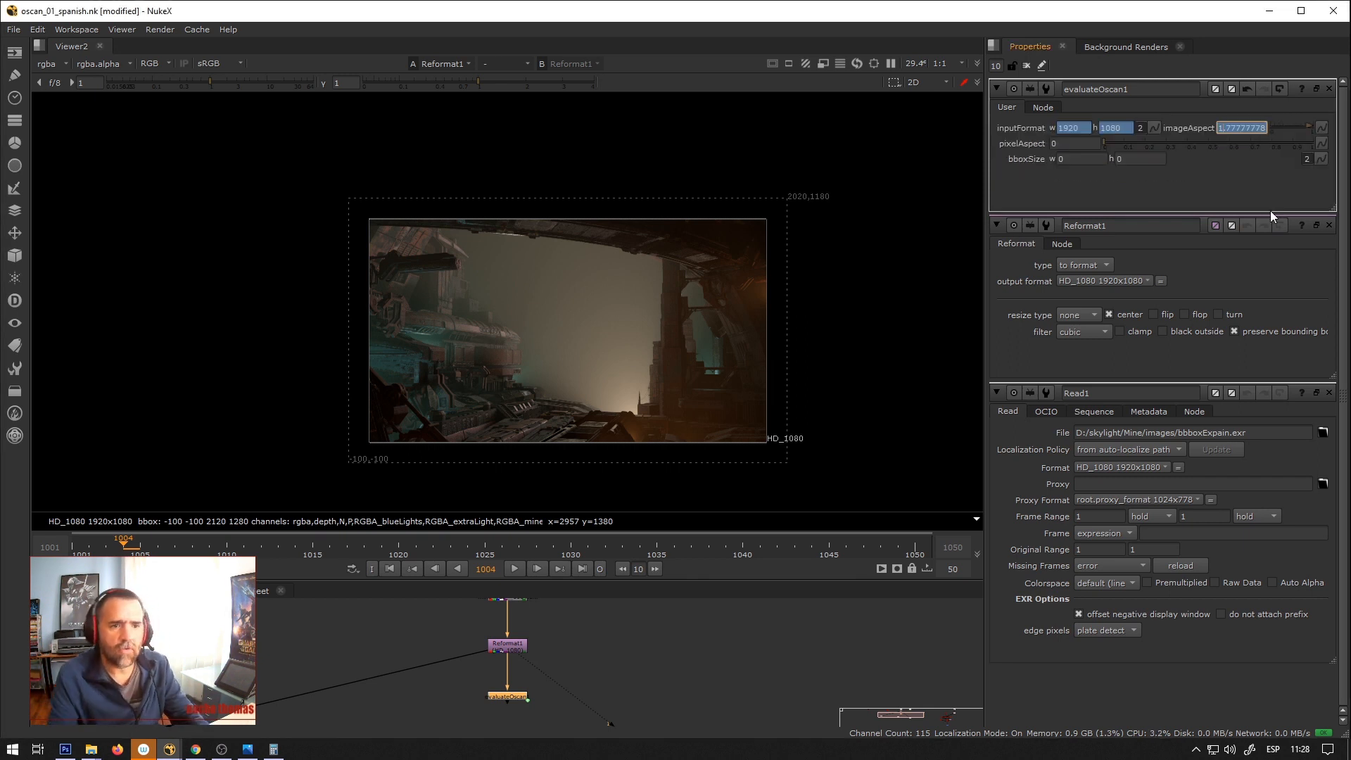
Add the expression pixel_aspect to the pixelAspect knob.
{"action": "right_click", "coordinate": [1076, 145]}
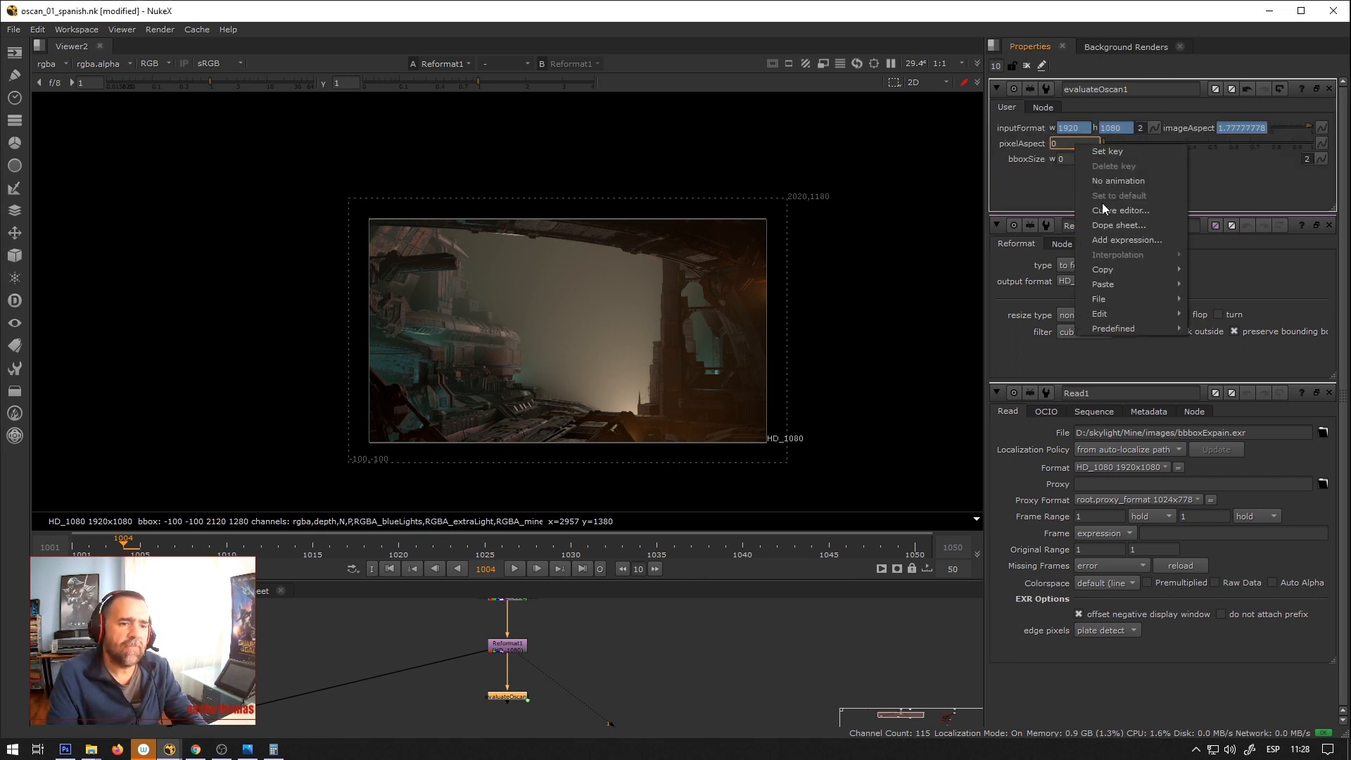
{"action": "left_click", "coordinate": [1123, 234]}
{"action": "type", "text": "pixe"}
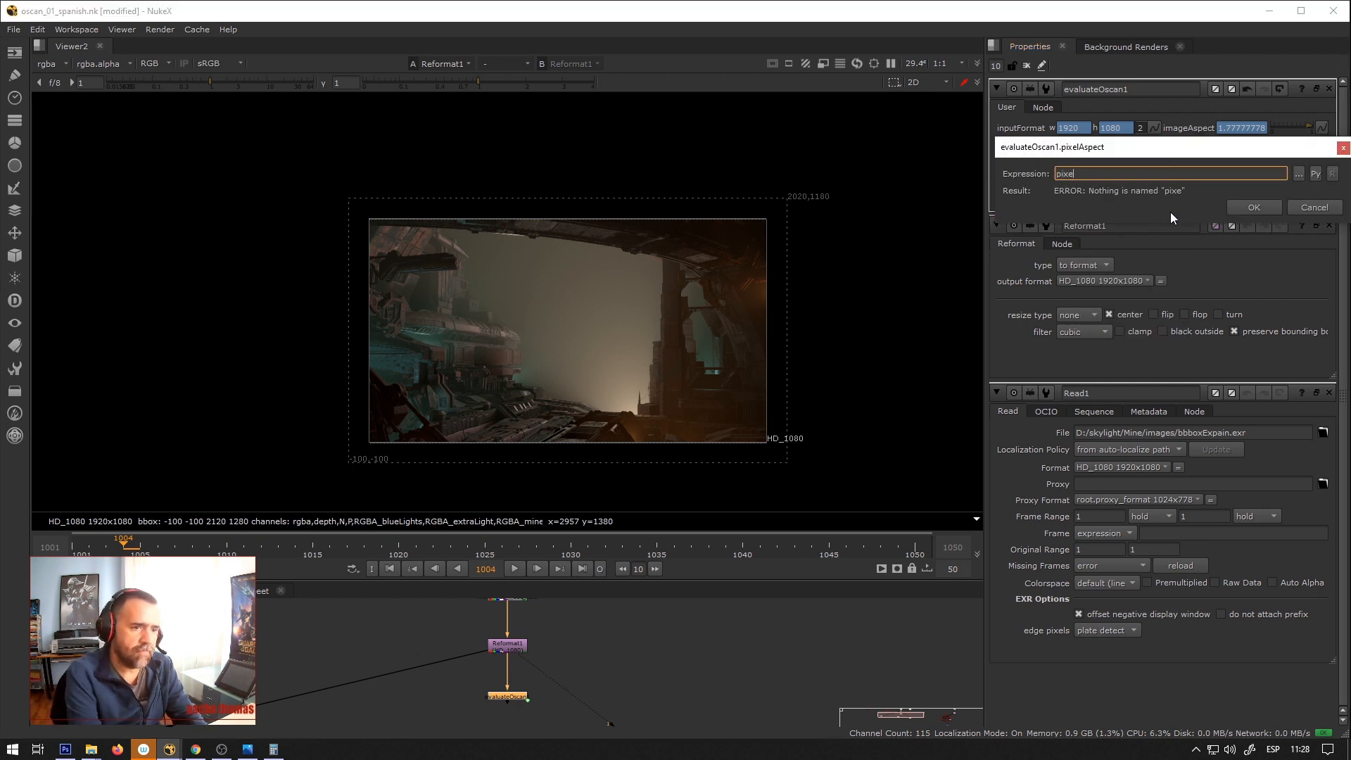
{"action": "type", "text": "l_aspect"}
{"action": "key", "text": "Return"}
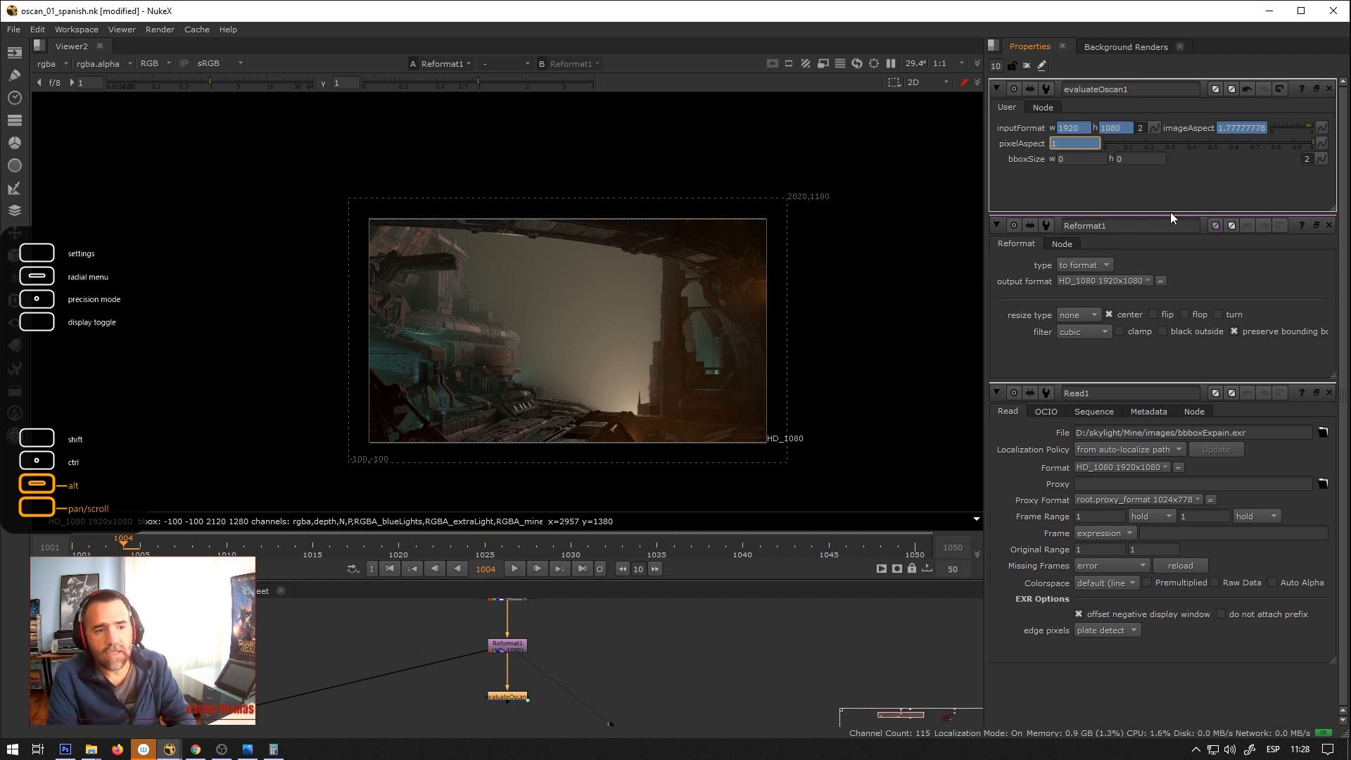
{"action": "key", "text": "ctrl"}
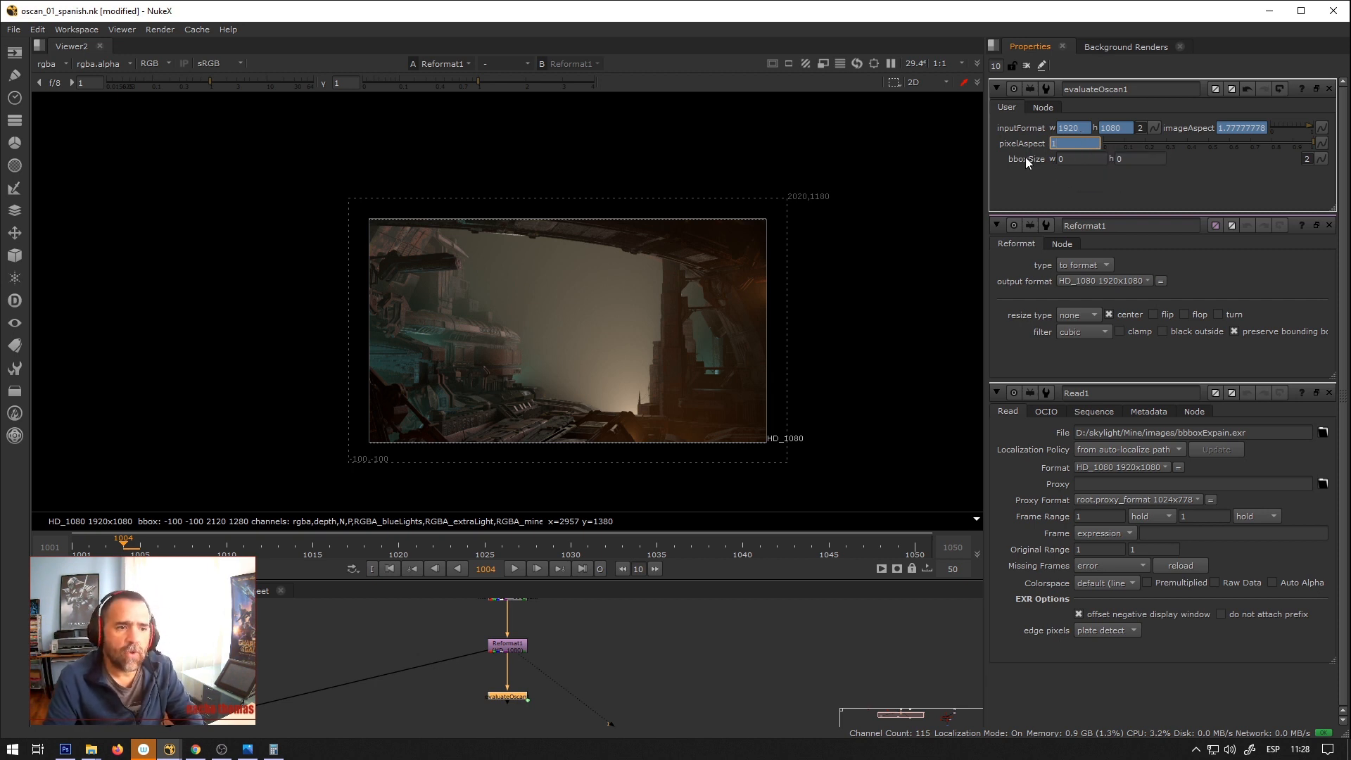
Drive the w value of bboxSize with the expression bbox.w and copy that expression for reuse.
{"action": "right_click", "coordinate": [1075, 160]}
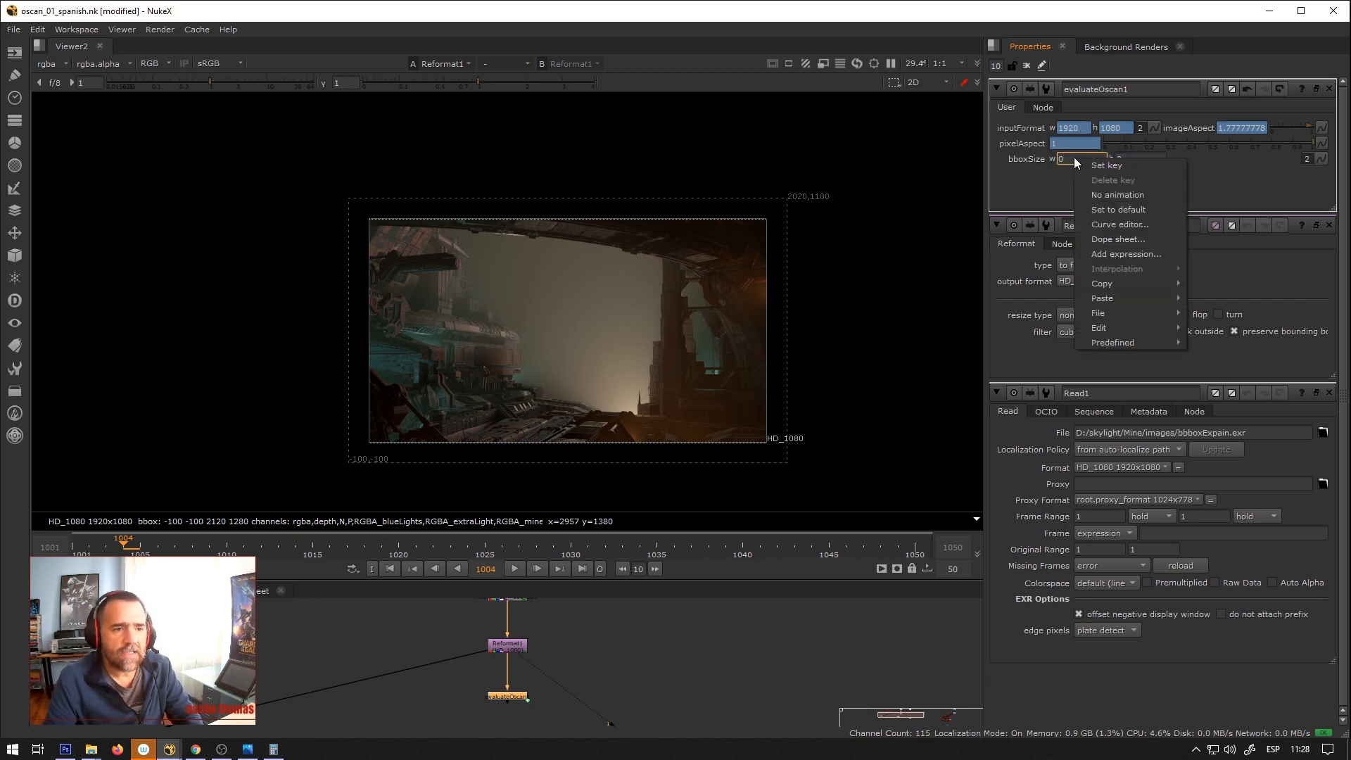
{"action": "left_click", "coordinate": [1115, 252]}
{"action": "type", "text": "bbox"}
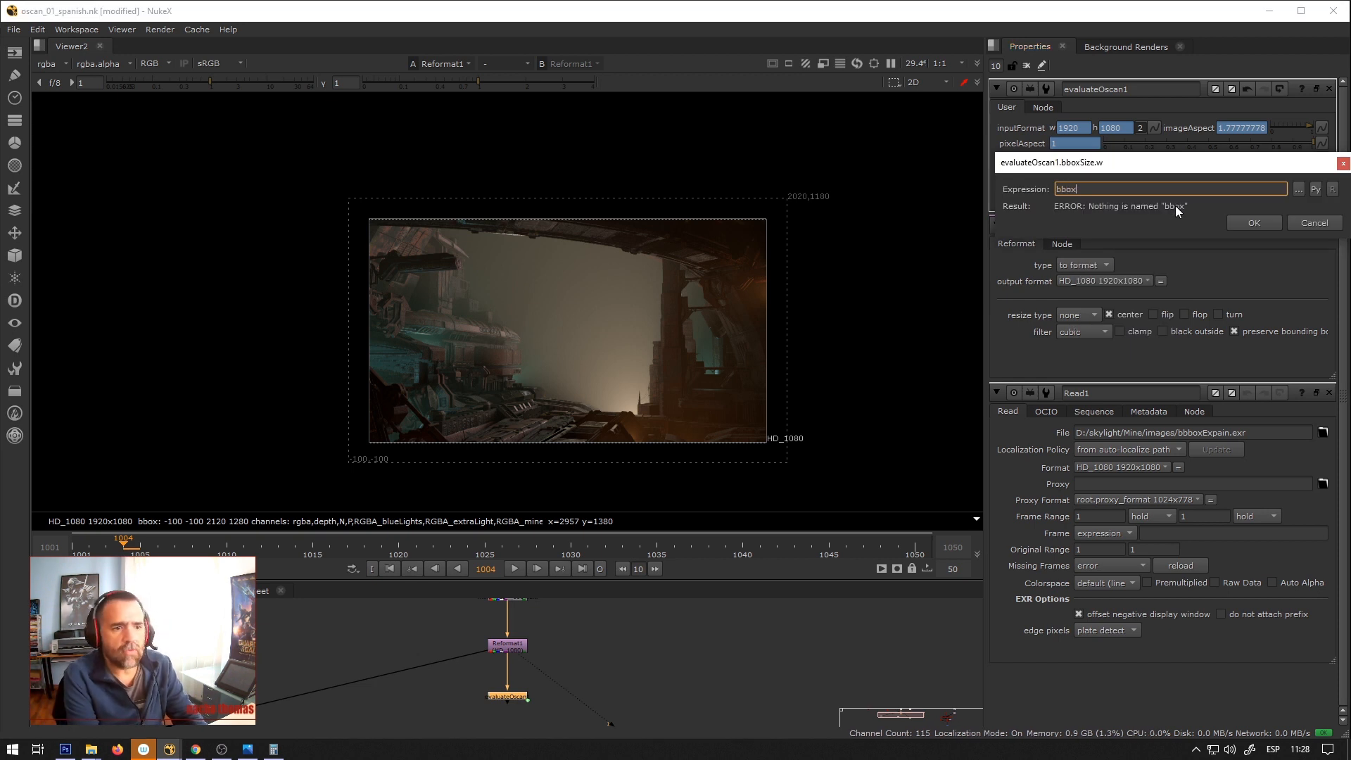
{"action": "type", "text": ".w"}
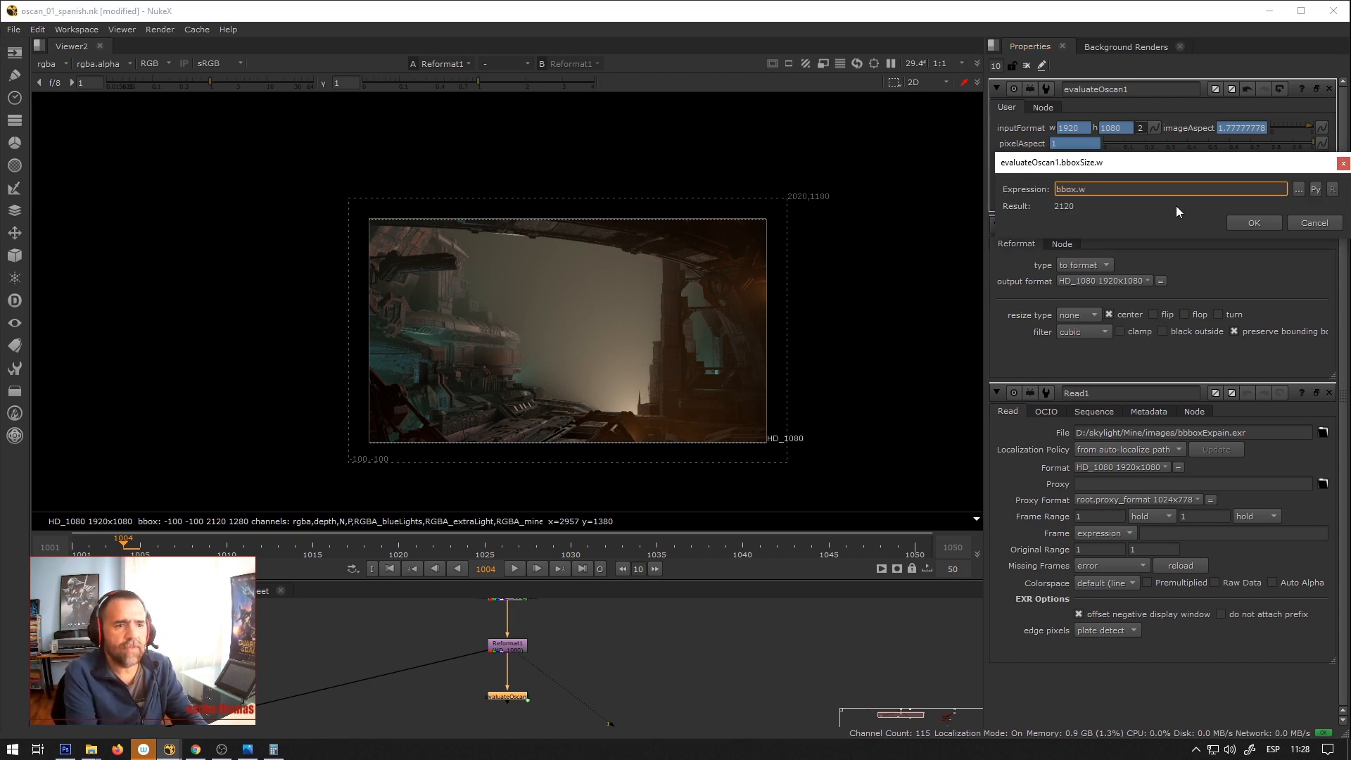
{"action": "left_click_drag", "start_coordinate": [1114, 190], "coordinate": [1002, 196]}
{"action": "key", "text": "ctrl+c"}
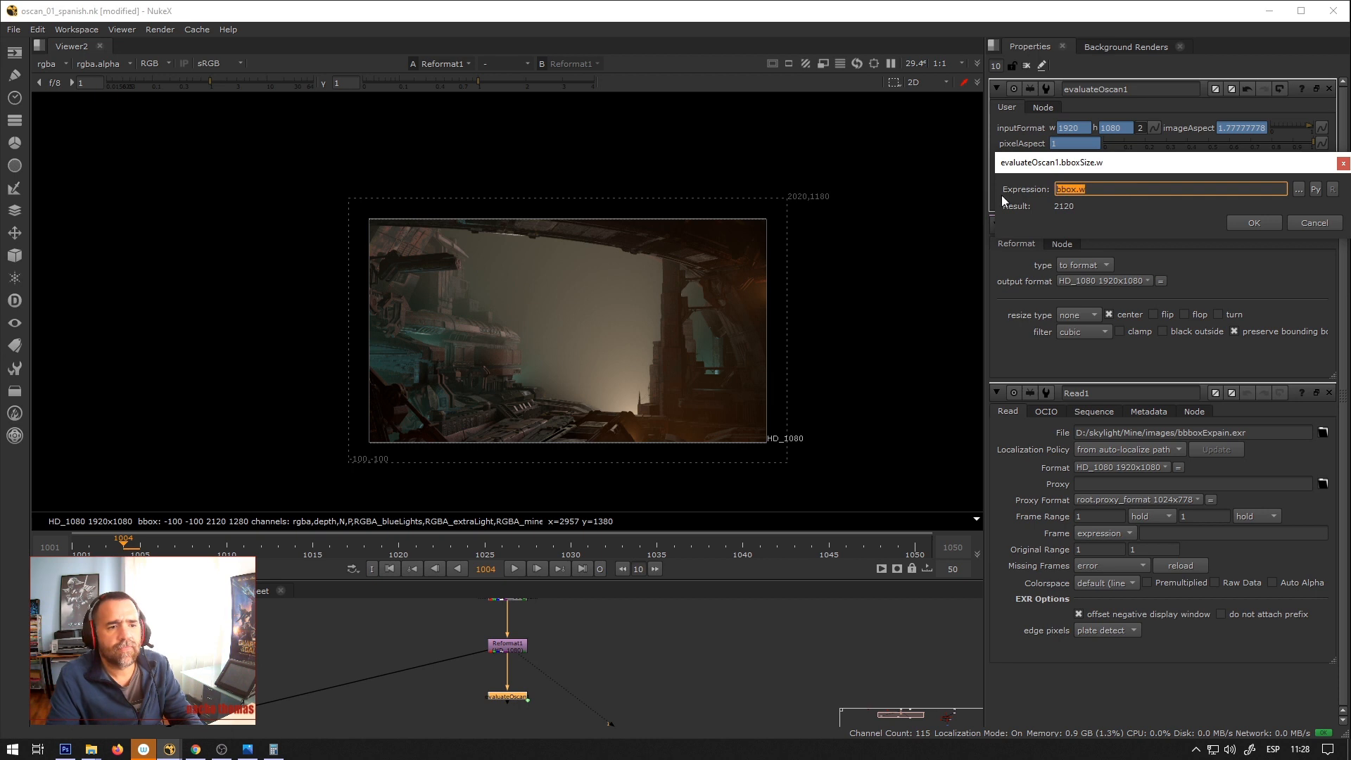
{"action": "left_click", "coordinate": [1252, 222]}
Drive the h value of bboxSize with the expression bbox.h, and show evaluateOscan1 in the viewer.
{"action": "right_click", "coordinate": [1120, 159]}
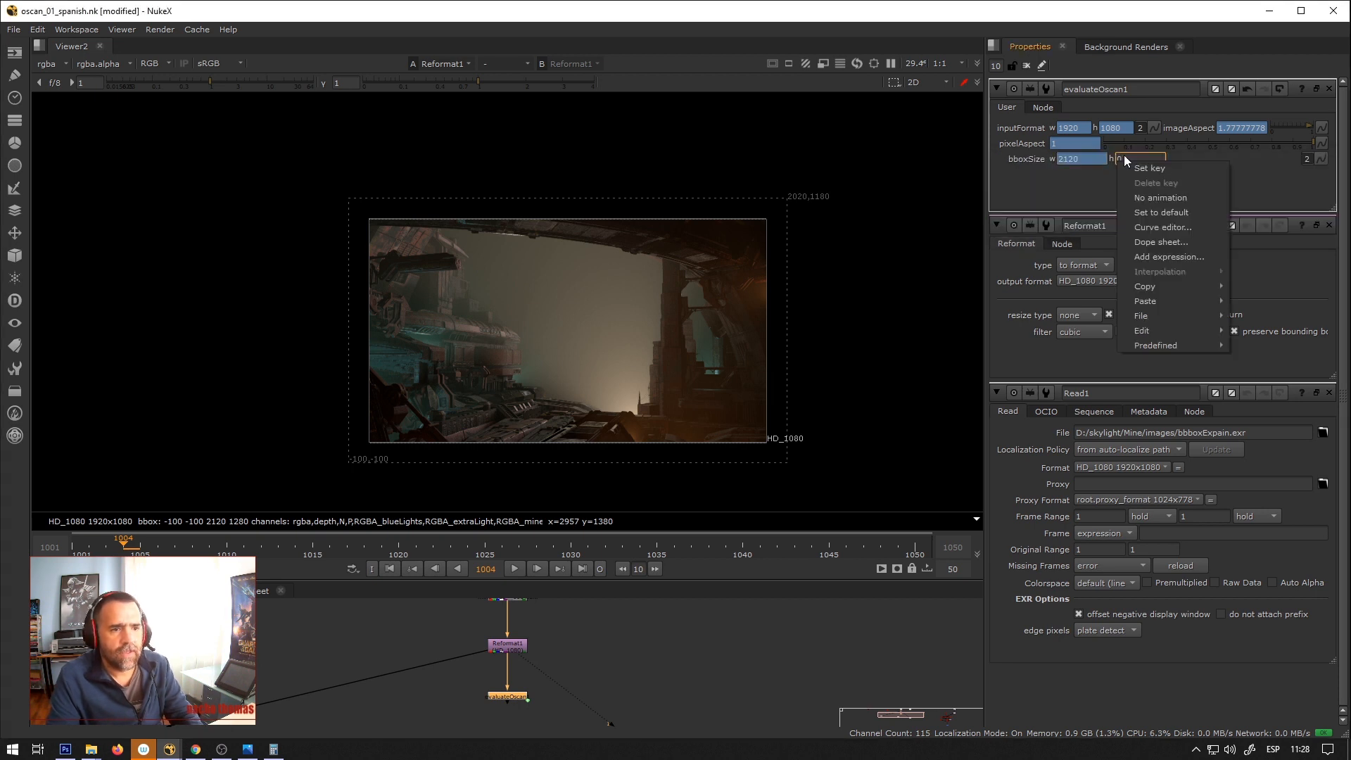
{"action": "left_click", "coordinate": [1170, 257]}
{"action": "key", "text": "ctrl+v"}
{"action": "key", "text": "BackSpace"}
{"action": "type", "text": "h"}
{"action": "left_click", "coordinate": [1256, 225]}
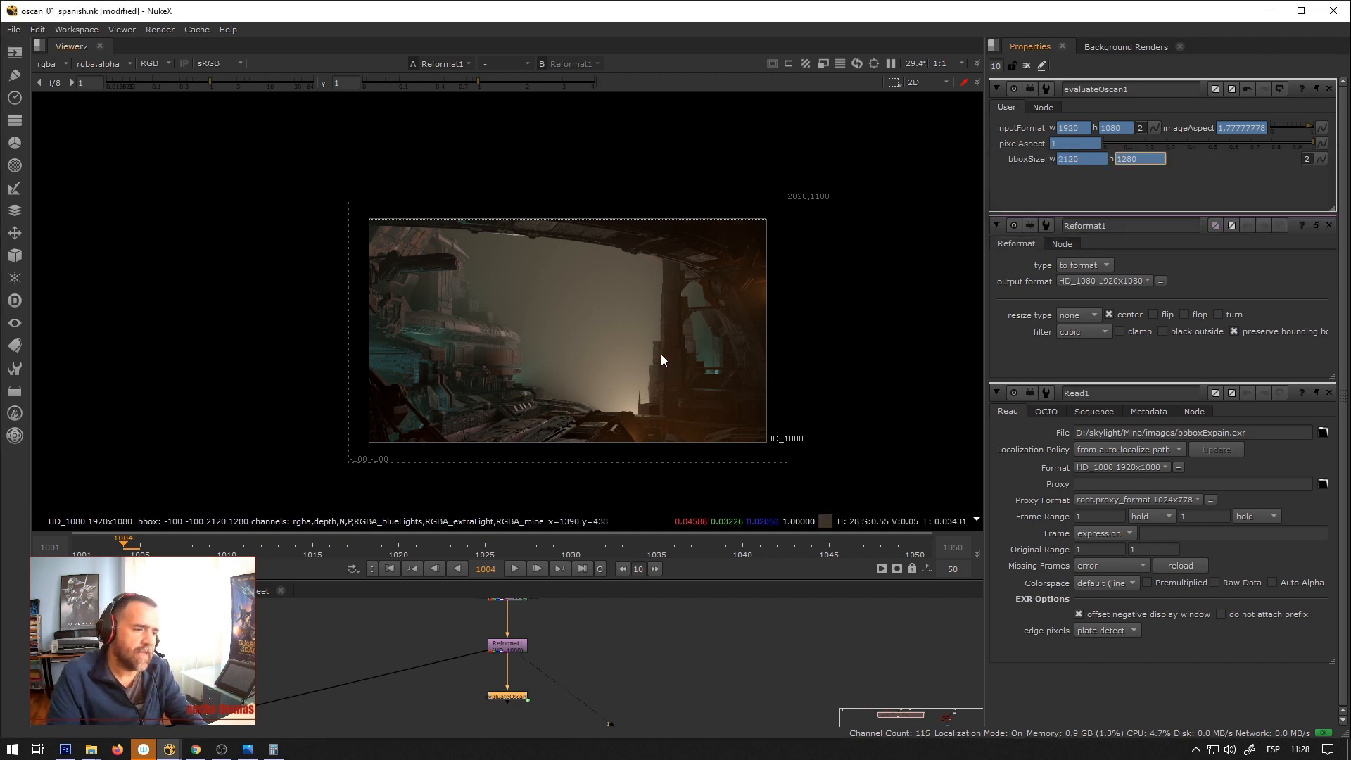
{"action": "left_click", "coordinate": [504, 697]}
{"action": "key", "text": "1"}
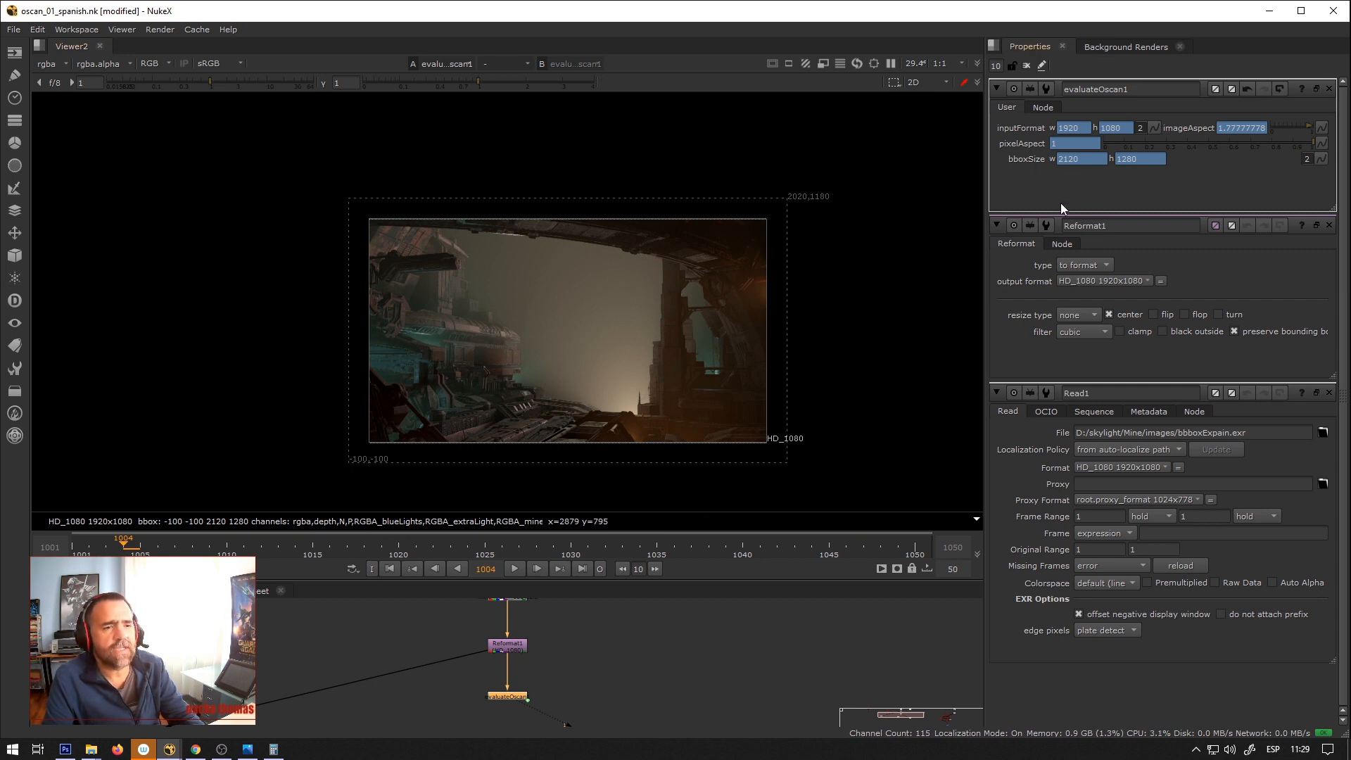
Add a Width/Height knob with normOscanWRONG as name and label after bboxSize, and split it into separate width and height values.
{"action": "right_click", "coordinate": [1014, 115]}
{"action": "left_click", "coordinate": [1024, 114]}
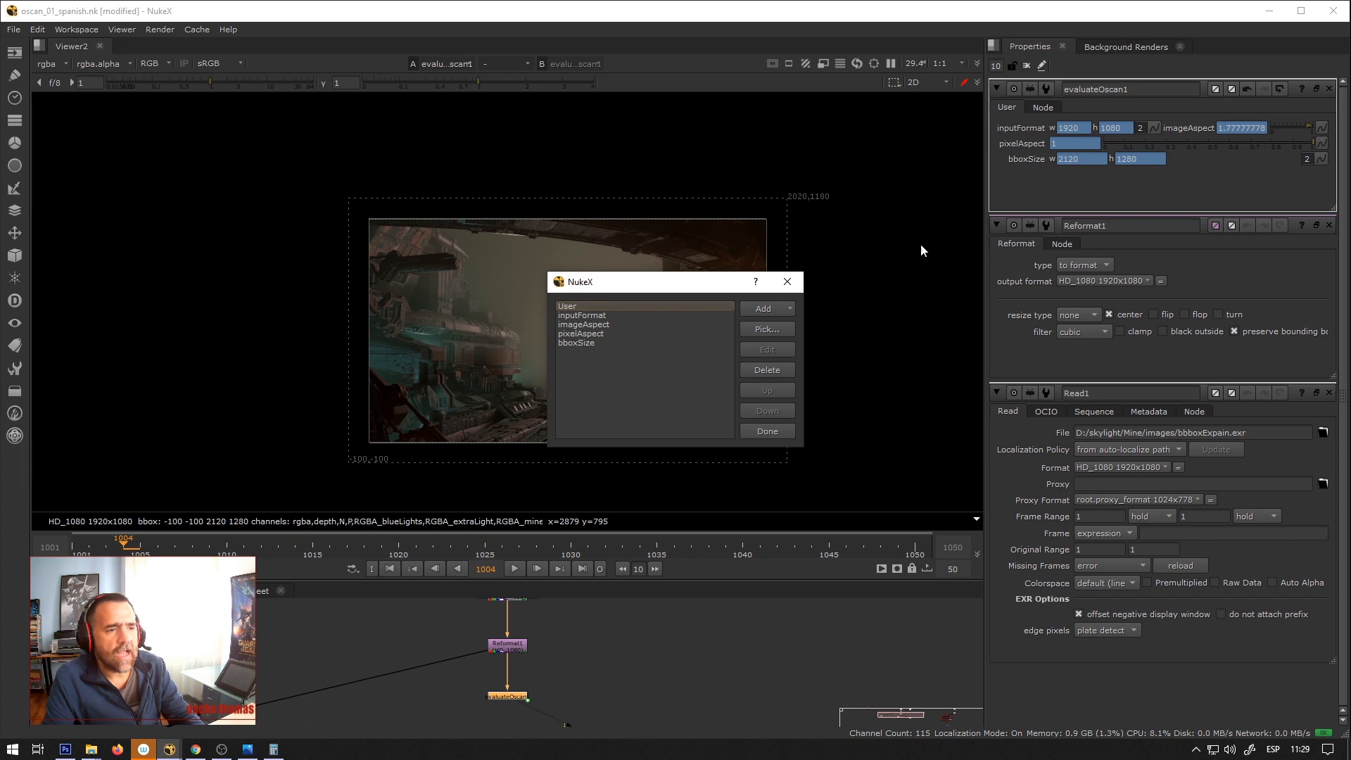
{"action": "left_click", "coordinate": [602, 344]}
{"action": "left_click", "coordinate": [762, 310]}
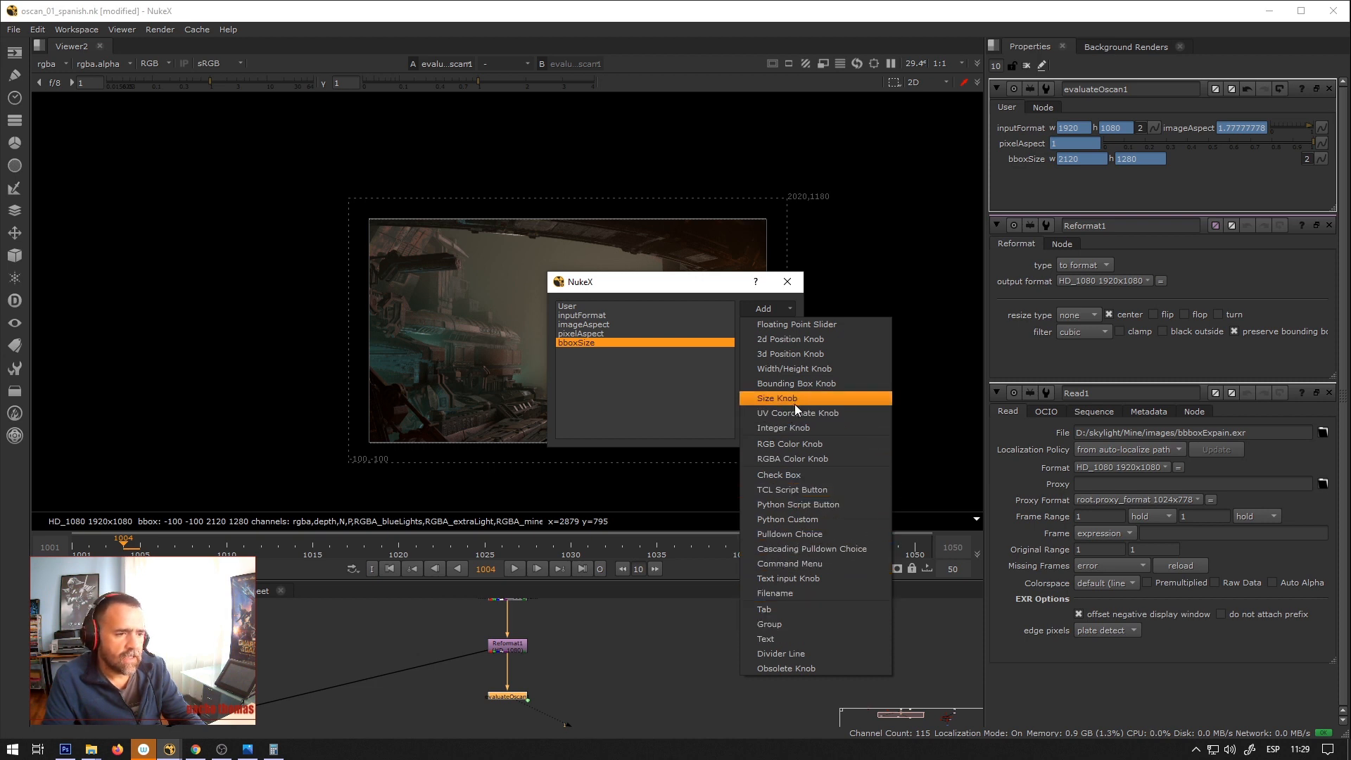
{"action": "left_click", "coordinate": [798, 370]}
{"action": "type", "text": "norm"}
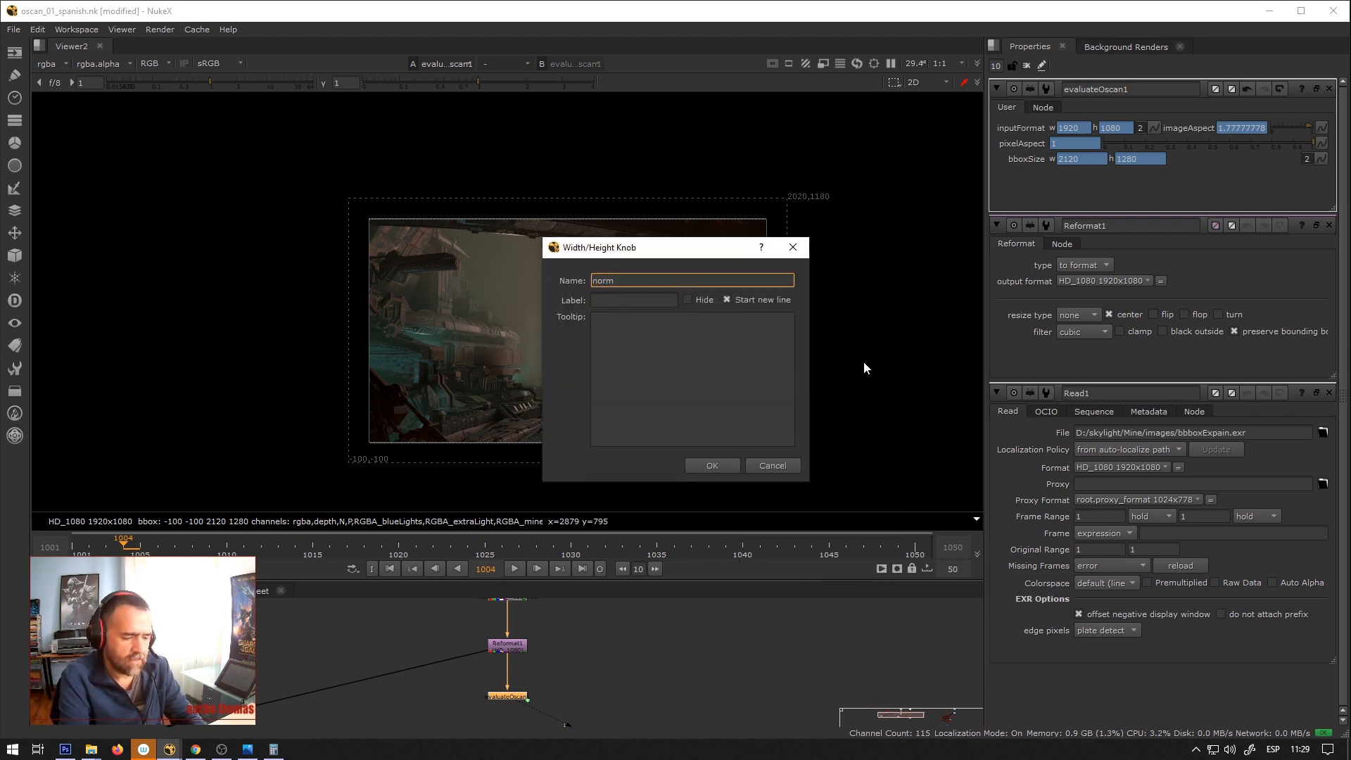
{"action": "type", "text": "Oscan"}
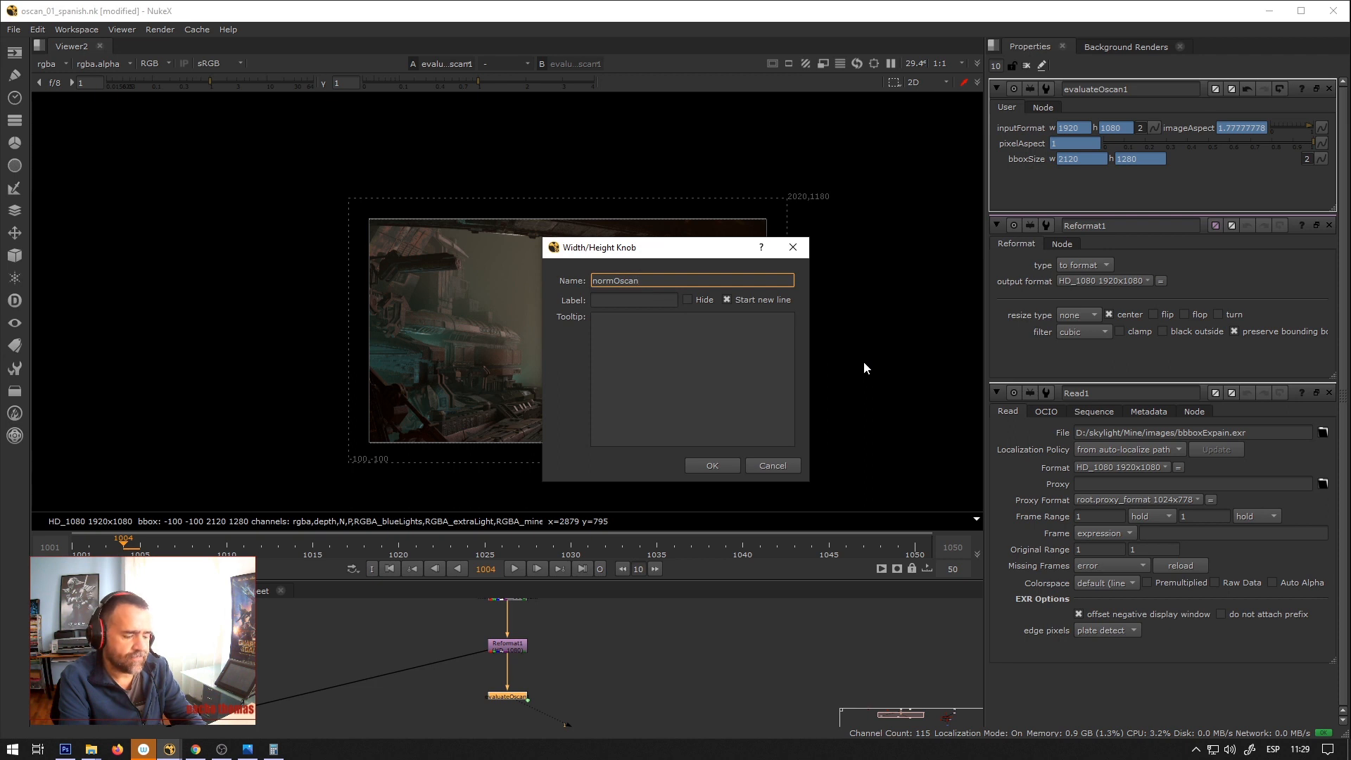
{"action": "type", "text": "WRONG"}
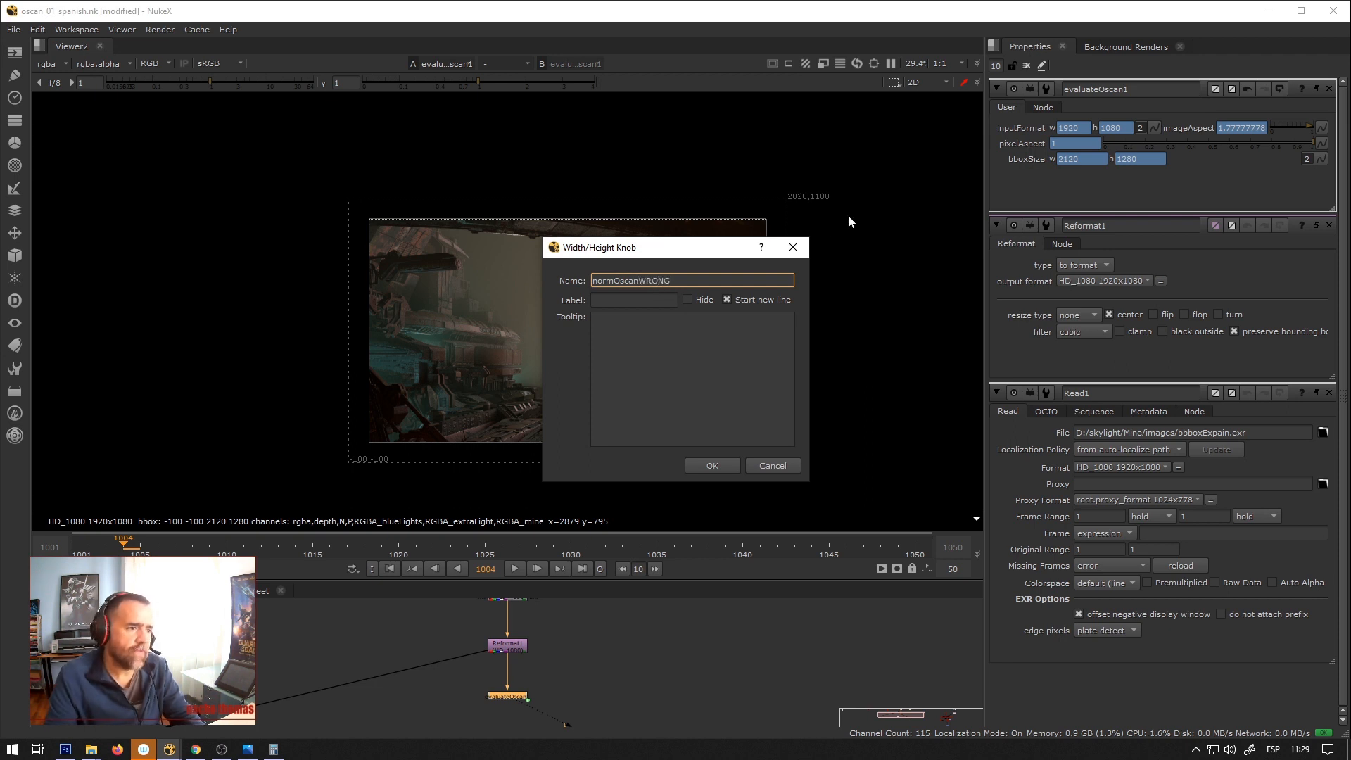
{"action": "left_click_drag", "start_coordinate": [684, 280], "coordinate": [458, 274]}
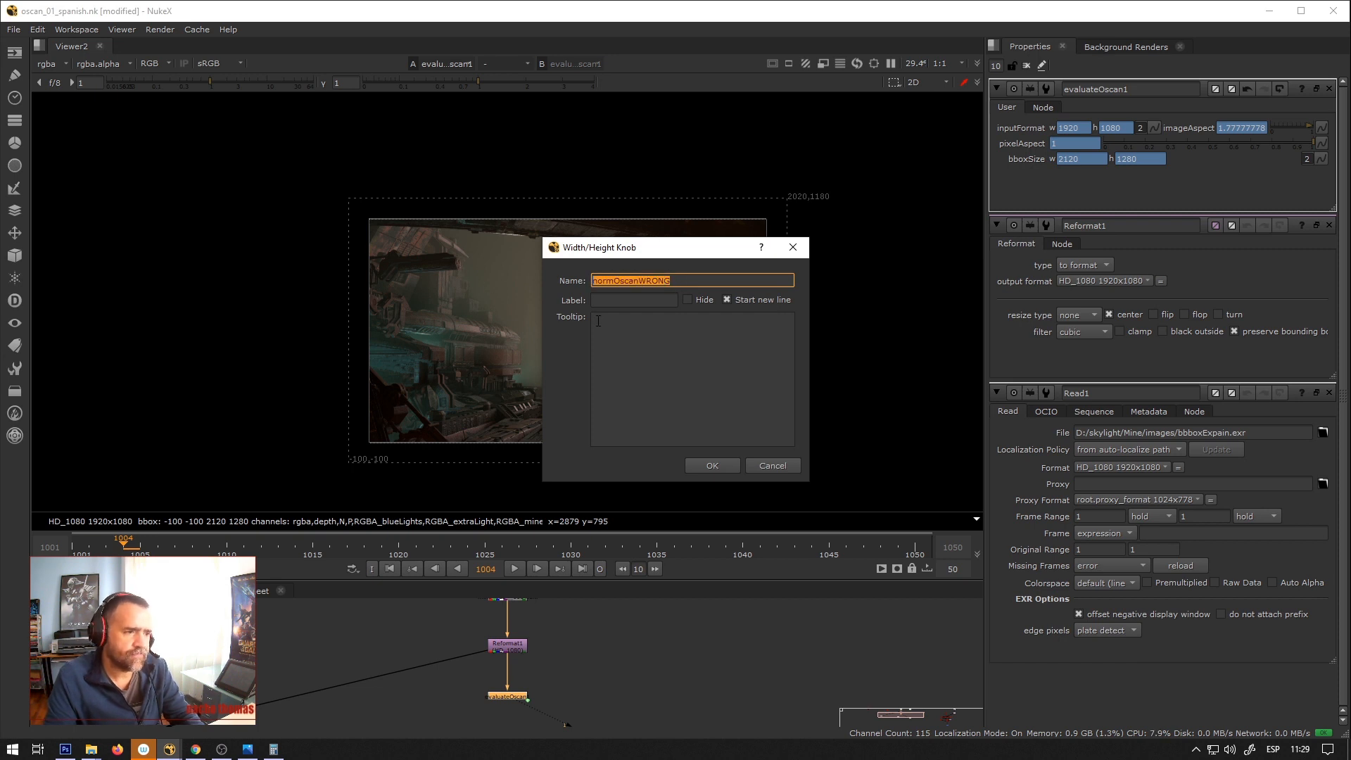
{"action": "left_click", "coordinate": [714, 463]}
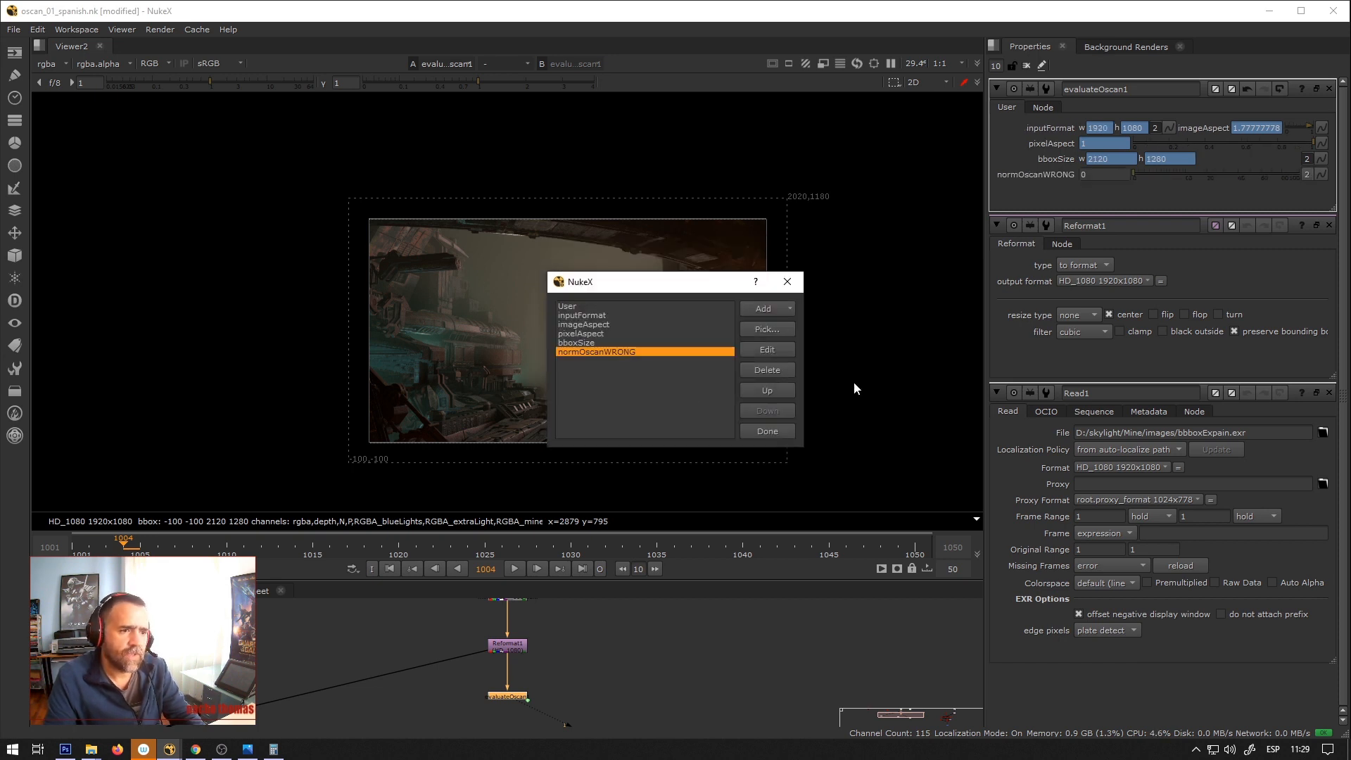
{"action": "left_click", "coordinate": [779, 429]}
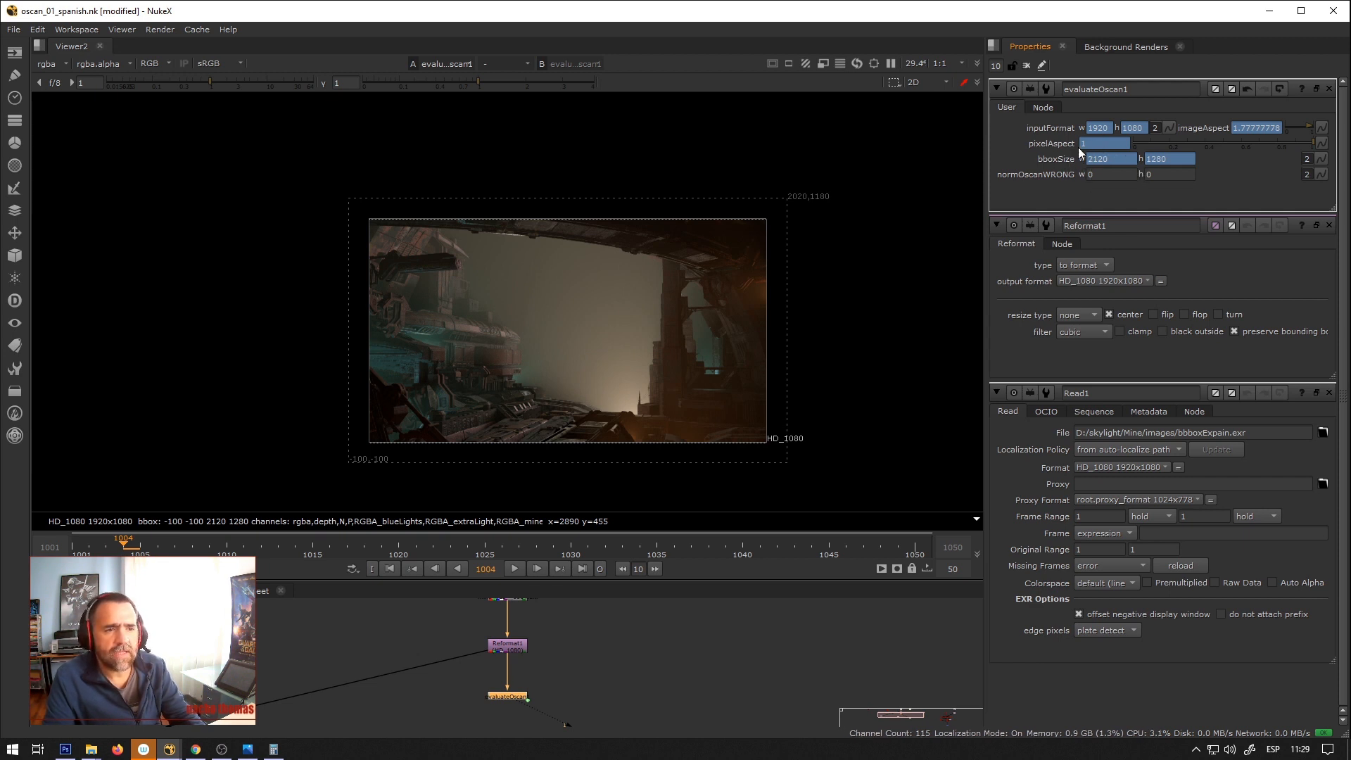
Start adding an expression to the w value of normOscanWRONG.
{"action": "right_click", "coordinate": [1102, 176]}
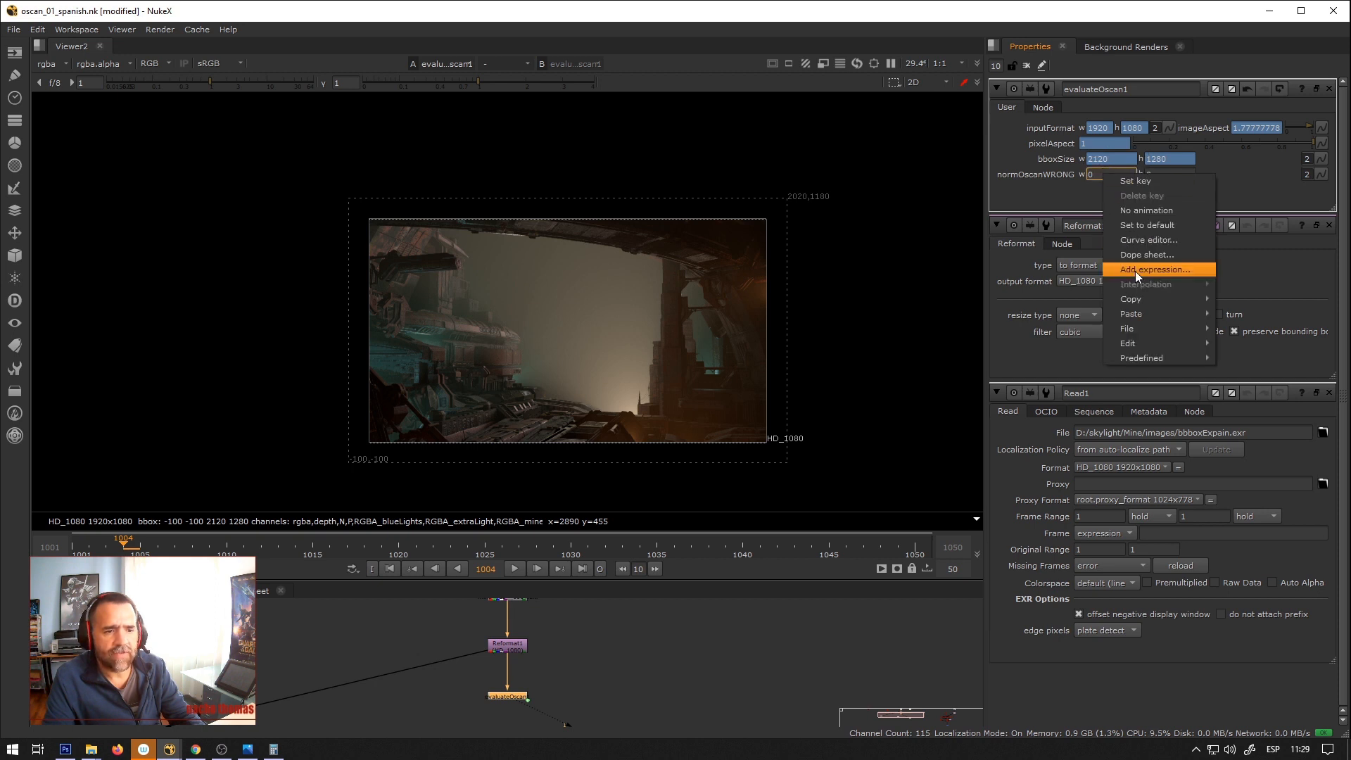
Set the width of the normOscanWRONG knob to the expression bboxSize/inputFormat and copy the expression for reuse.
{"action": "left_click", "coordinate": [1135, 271]}
{"action": "left_click_drag", "start_coordinate": [1160, 181], "coordinate": [590, 180]}
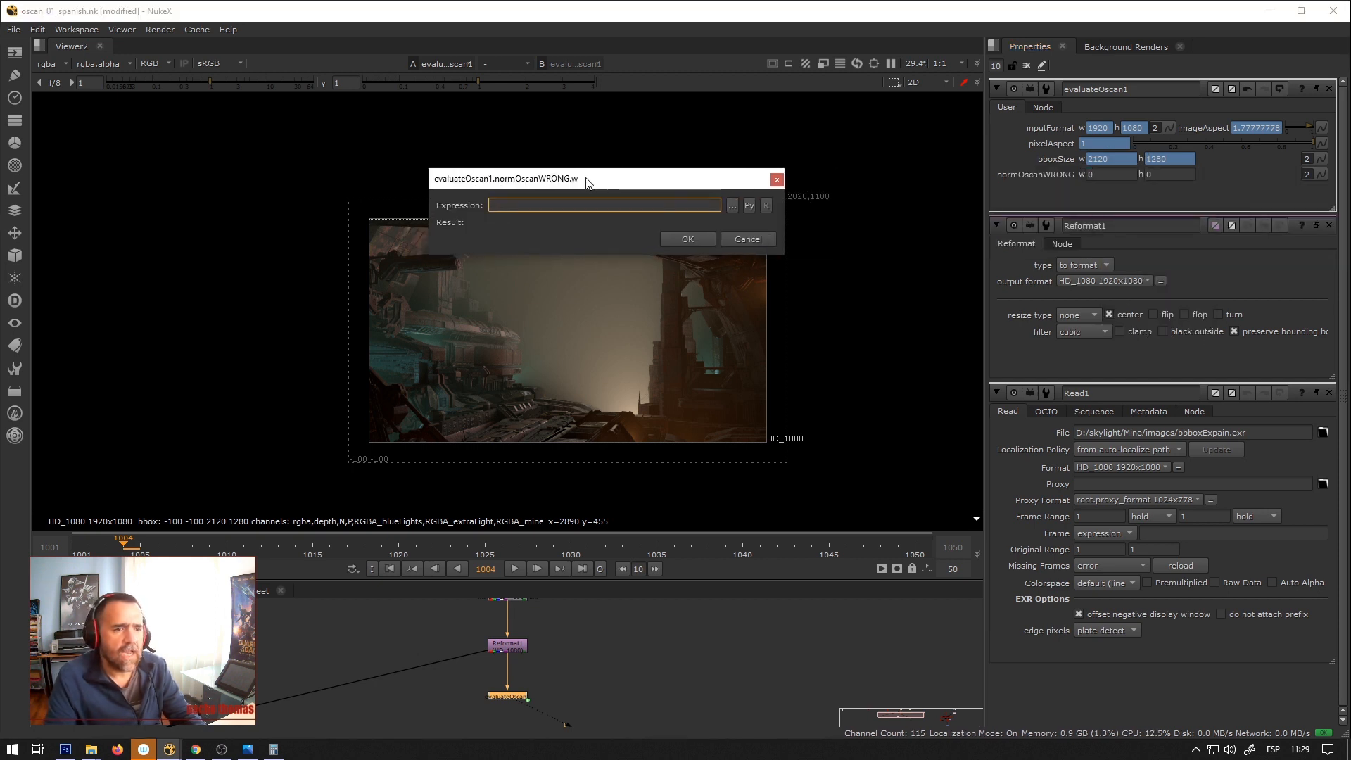
{"action": "type", "text": "bboxsize"}
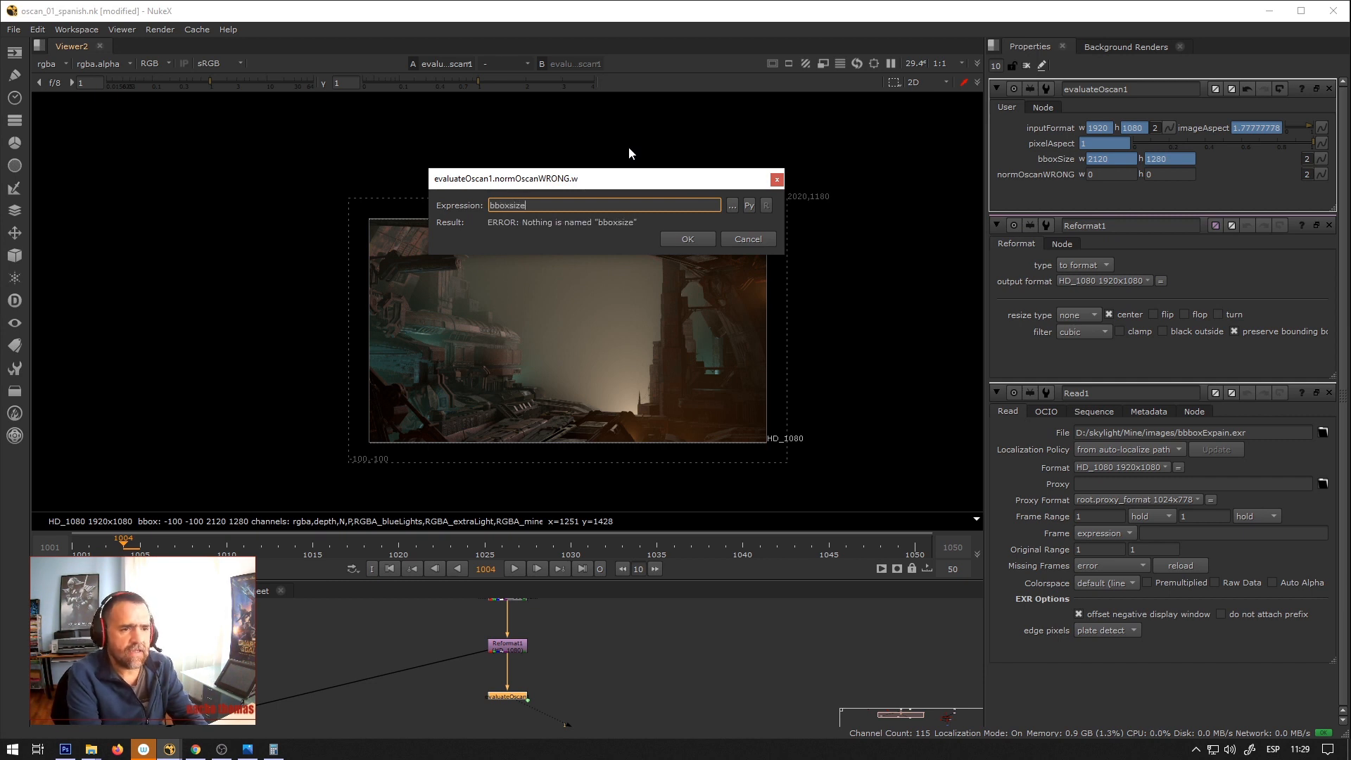
{"action": "type", "text": "/inputFormat"}
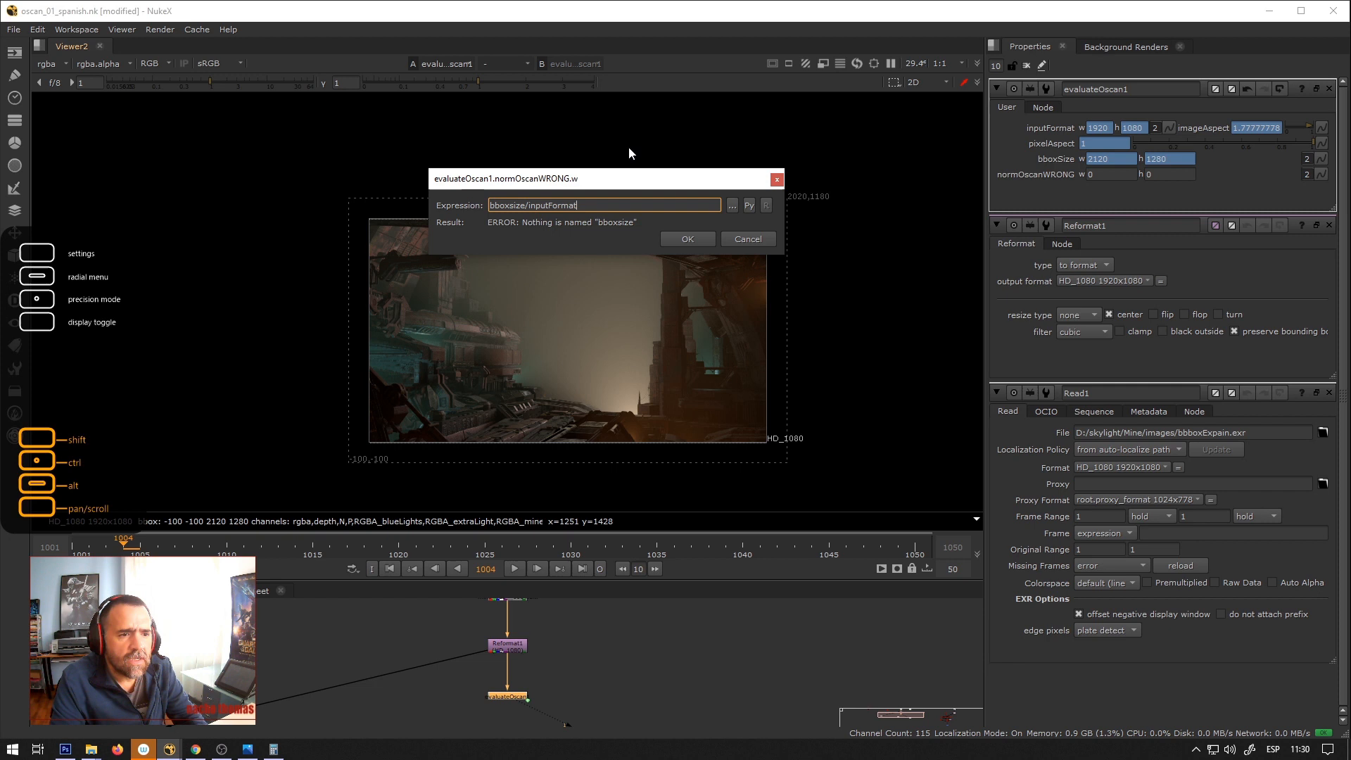
{"action": "key", "text": "Left"}
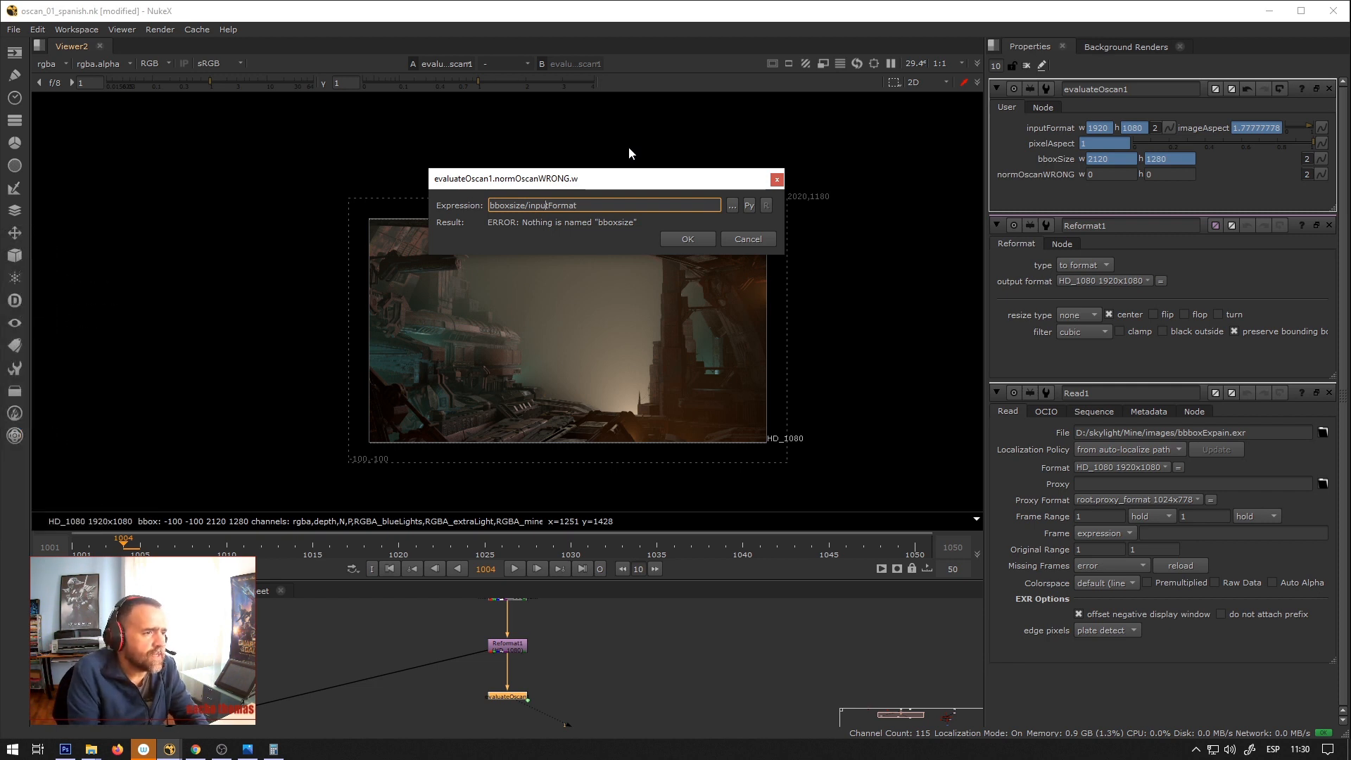
{"action": "key", "text": "BackSpace"}
{"action": "type", "text": "S"}
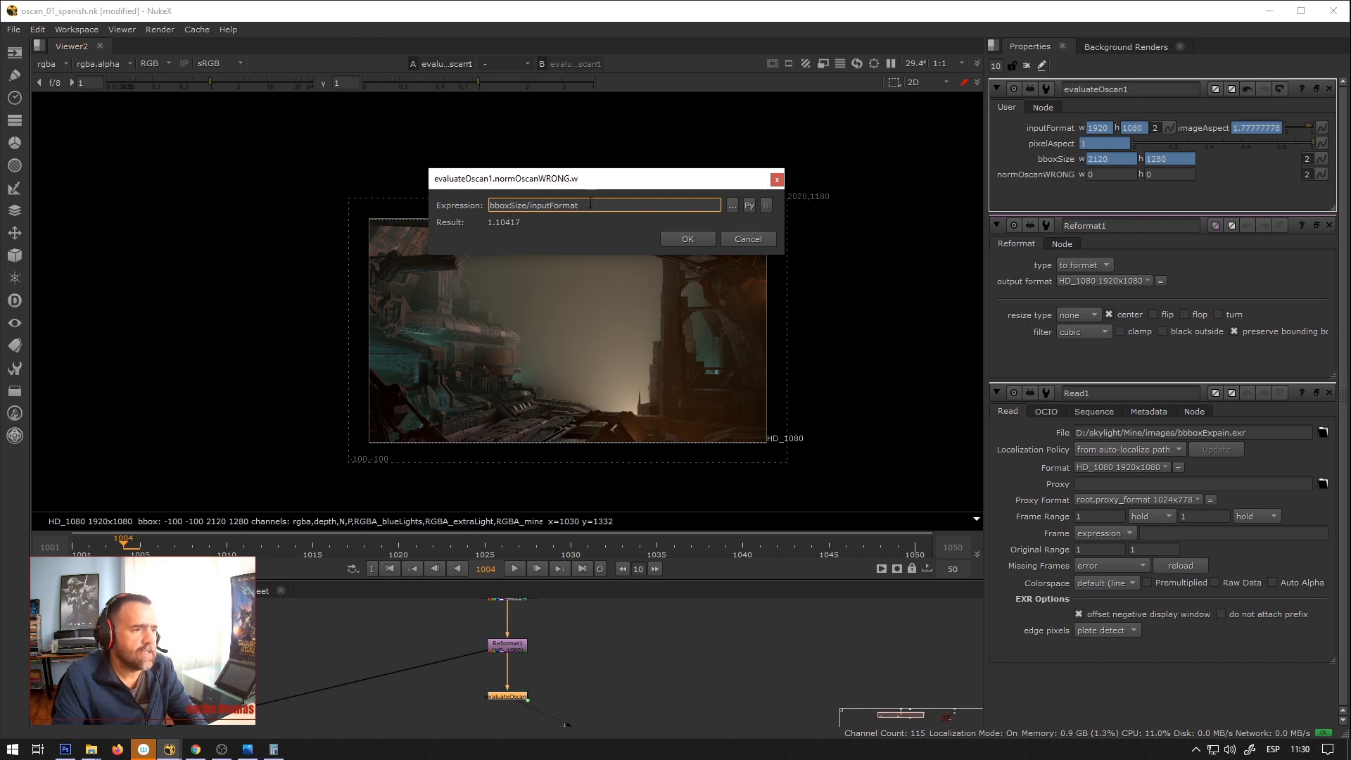
{"action": "left_click_drag", "start_coordinate": [580, 205], "coordinate": [434, 212]}
{"action": "key", "text": "ctrl+c"}
{"action": "left_click", "coordinate": [690, 236]}
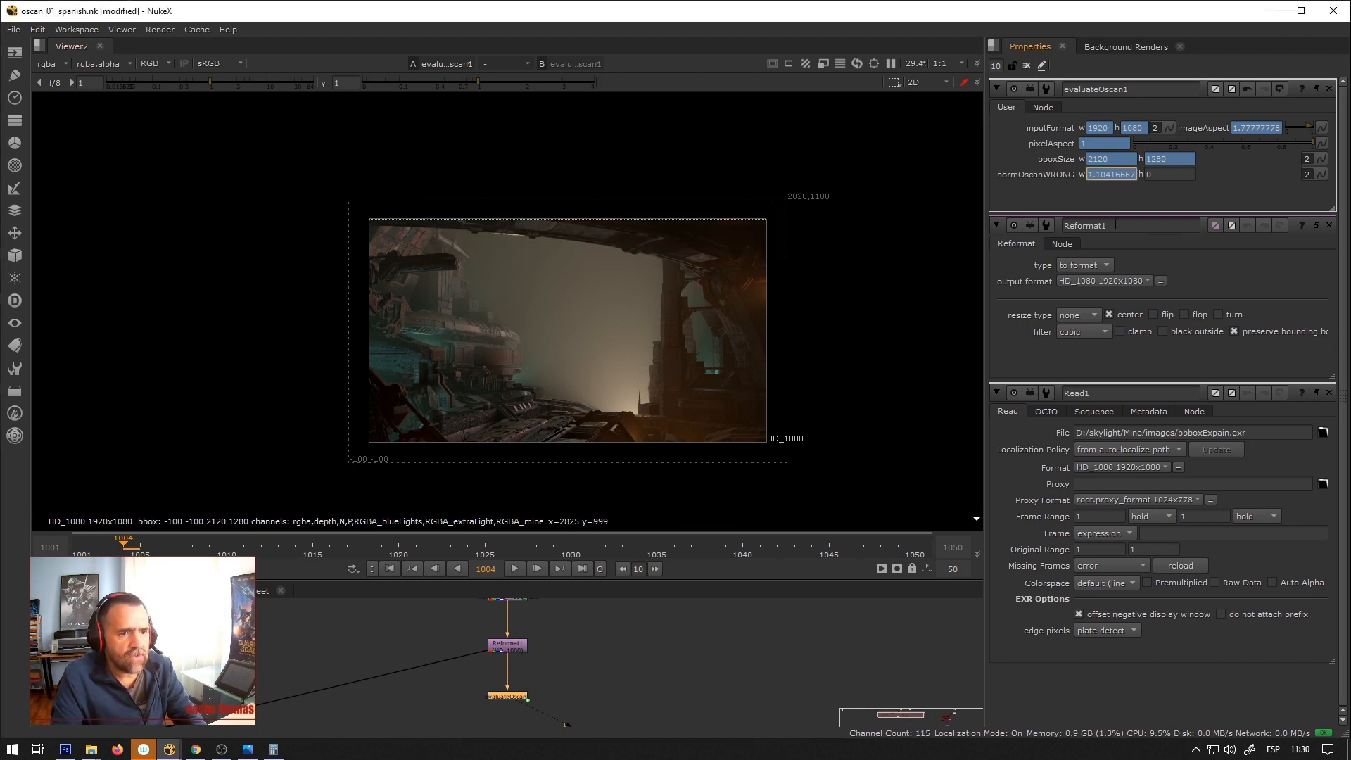
Give the height of the normOscanWRONG knob the same expression, bboxSize/inputFormat.
{"action": "right_click", "coordinate": [1162, 176]}
{"action": "left_click", "coordinate": [1188, 268]}
{"action": "key", "text": "ctrl+v"}
{"action": "left_click_drag", "start_coordinate": [1113, 182], "coordinate": [537, 177]}
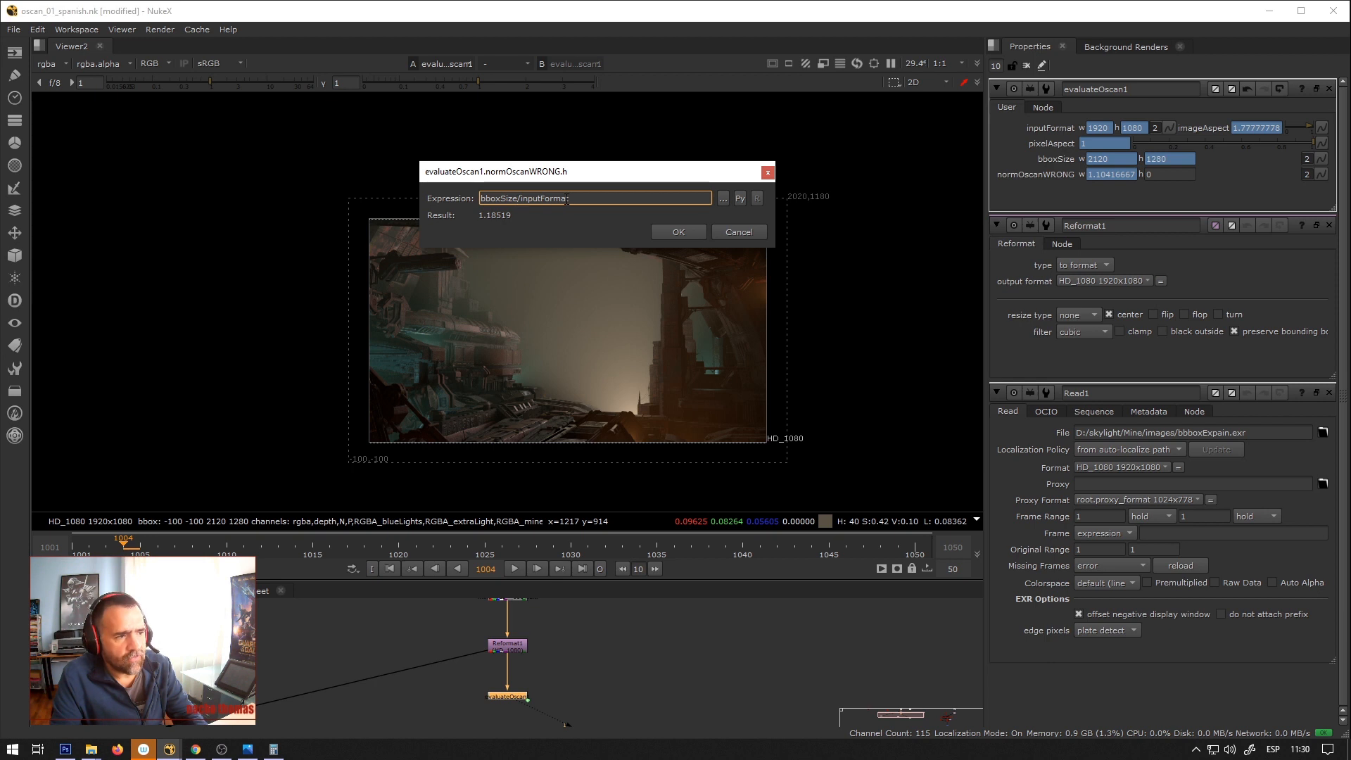
{"action": "left_click", "coordinate": [677, 233]}
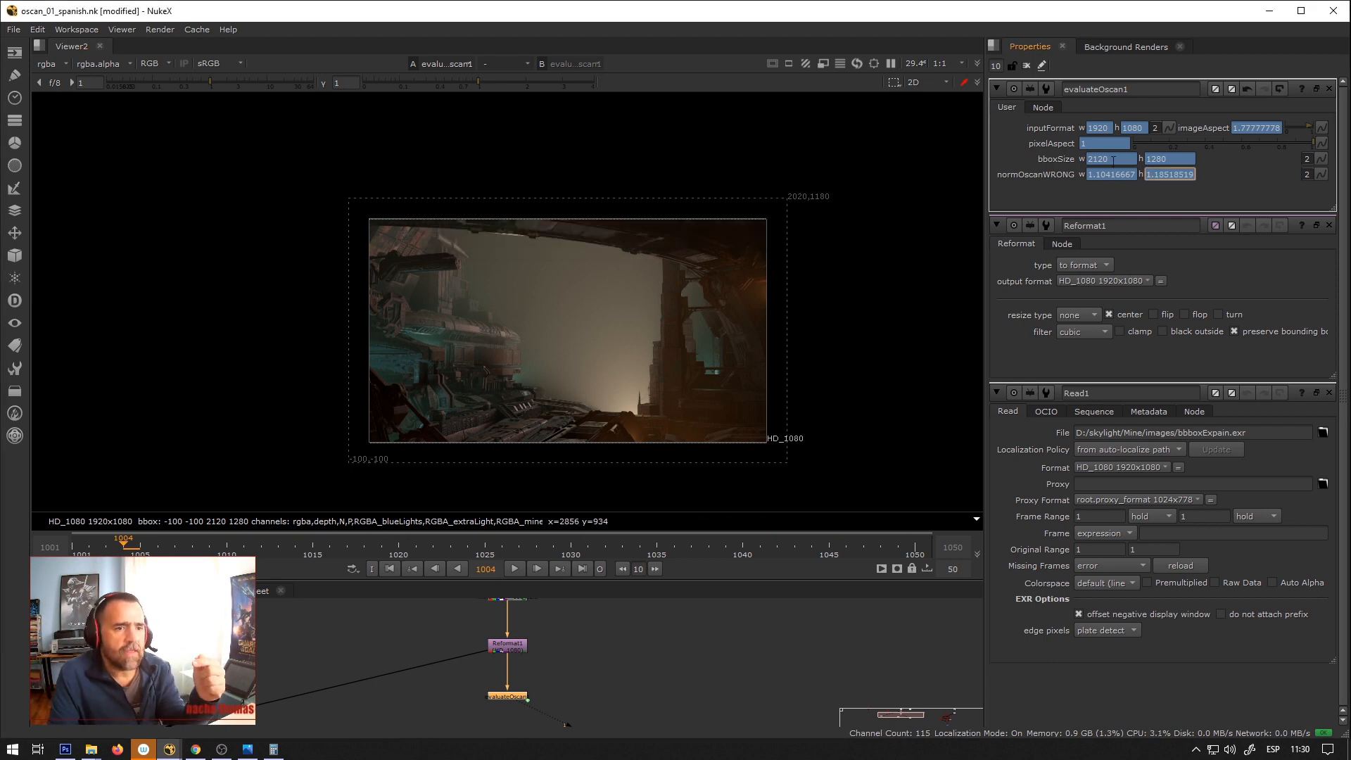
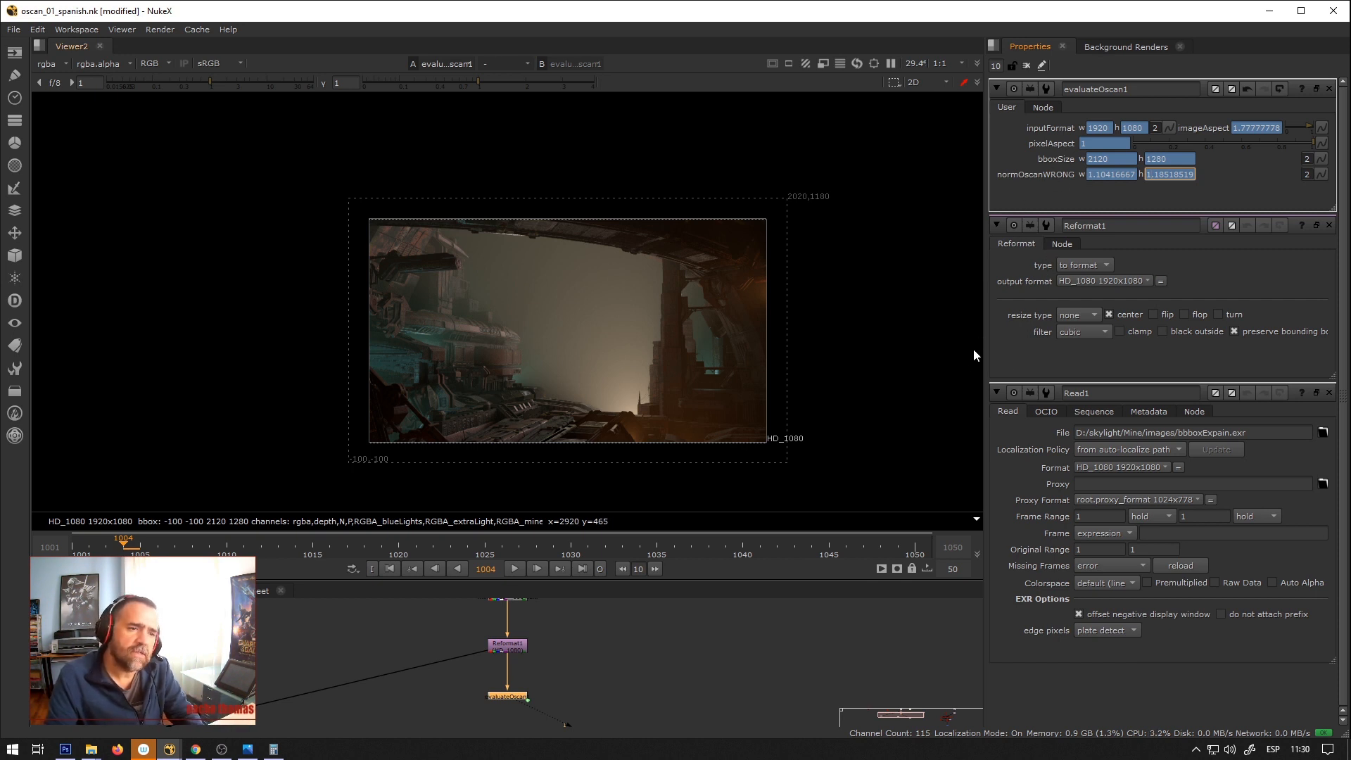
Examine the normOscanWRONG width and height values on the evaluateOscan1 node.
{"action": "scroll", "coordinate": [527, 665], "scroll_direction": "down", "scroll_amount": 5}
{"action": "scroll", "coordinate": [539, 665], "scroll_direction": "up", "scroll_amount": 5}
{"action": "left_click", "coordinate": [556, 690]}
{"action": "scroll", "coordinate": [535, 648], "scroll_direction": "down", "scroll_amount": 3}
{"action": "left_click", "coordinate": [445, 677]}
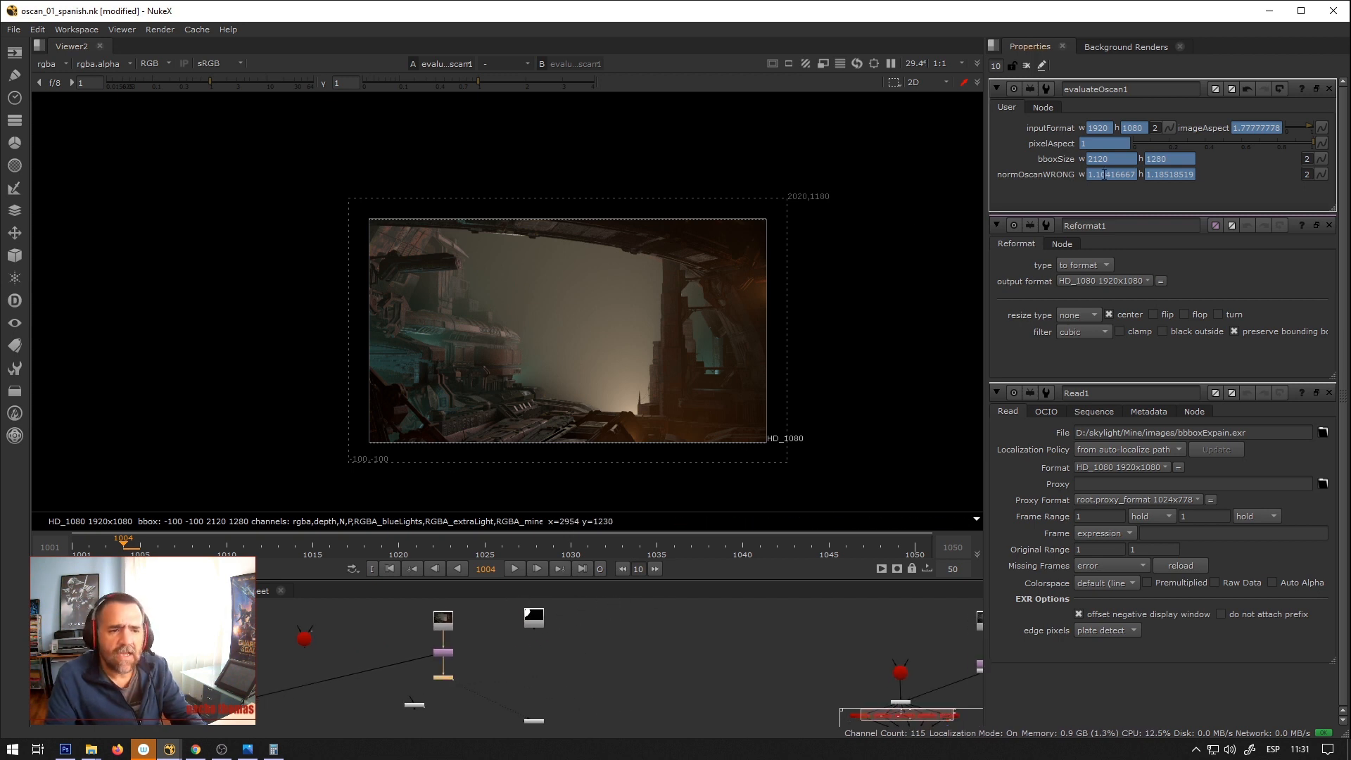
{"action": "double_click", "coordinate": [1133, 175]}
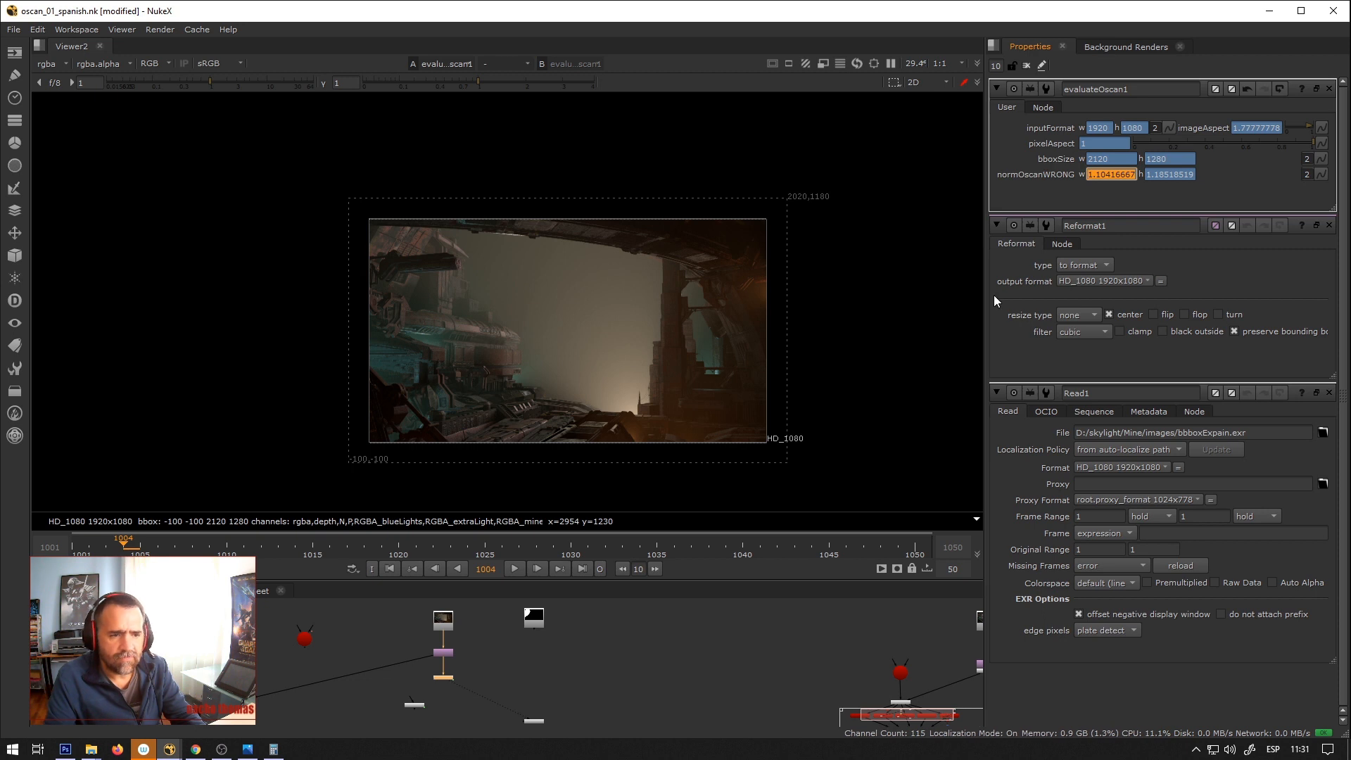
{"action": "left_click_drag", "start_coordinate": [1194, 175], "coordinate": [1143, 176]}
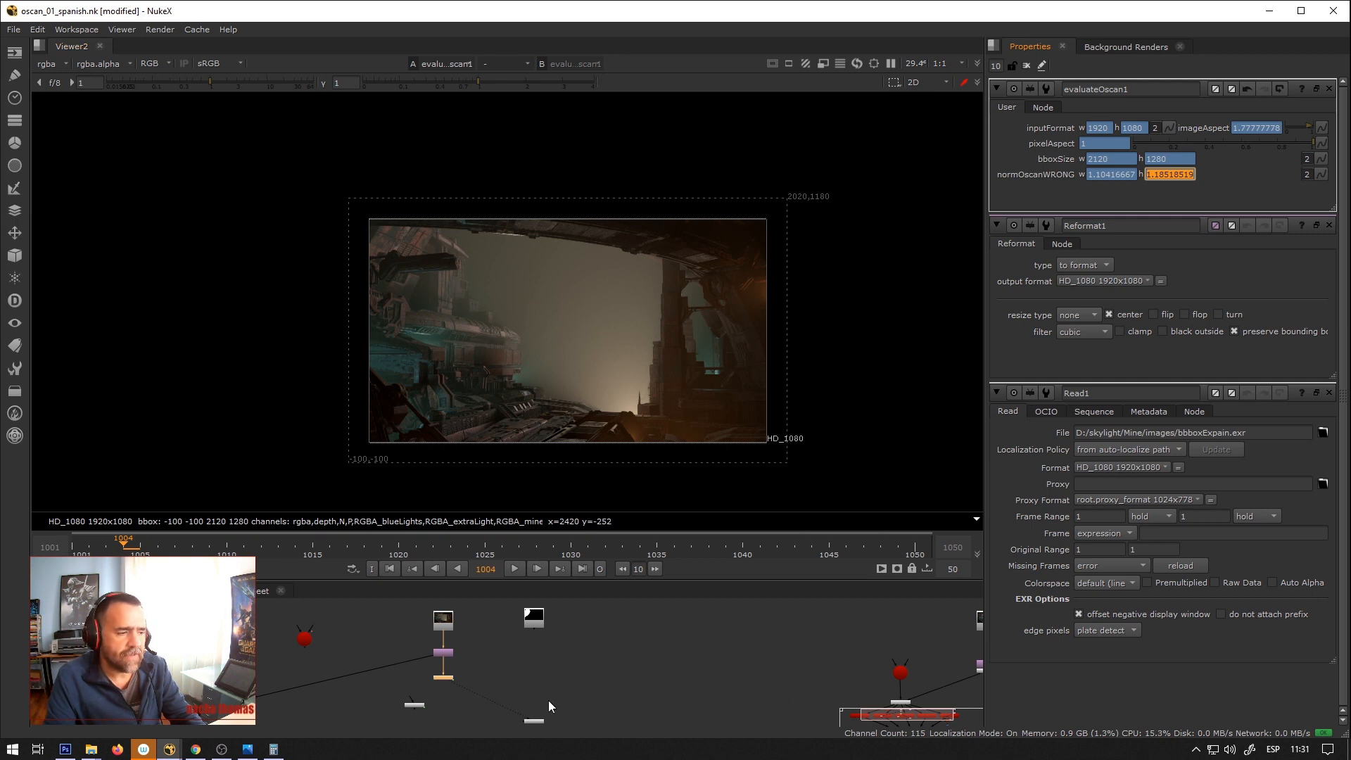
Show the Read1 node in the viewer and reconnect the input of evaluateOscan1 from Reformat1 to Read1.
{"action": "scroll", "coordinate": [459, 679], "scroll_direction": "up", "scroll_amount": 3}
{"action": "scroll", "coordinate": [465, 665], "scroll_direction": "down", "scroll_amount": 2}
{"action": "middle_click_drag", "start_coordinate": [465, 664], "coordinate": [451, 701]}
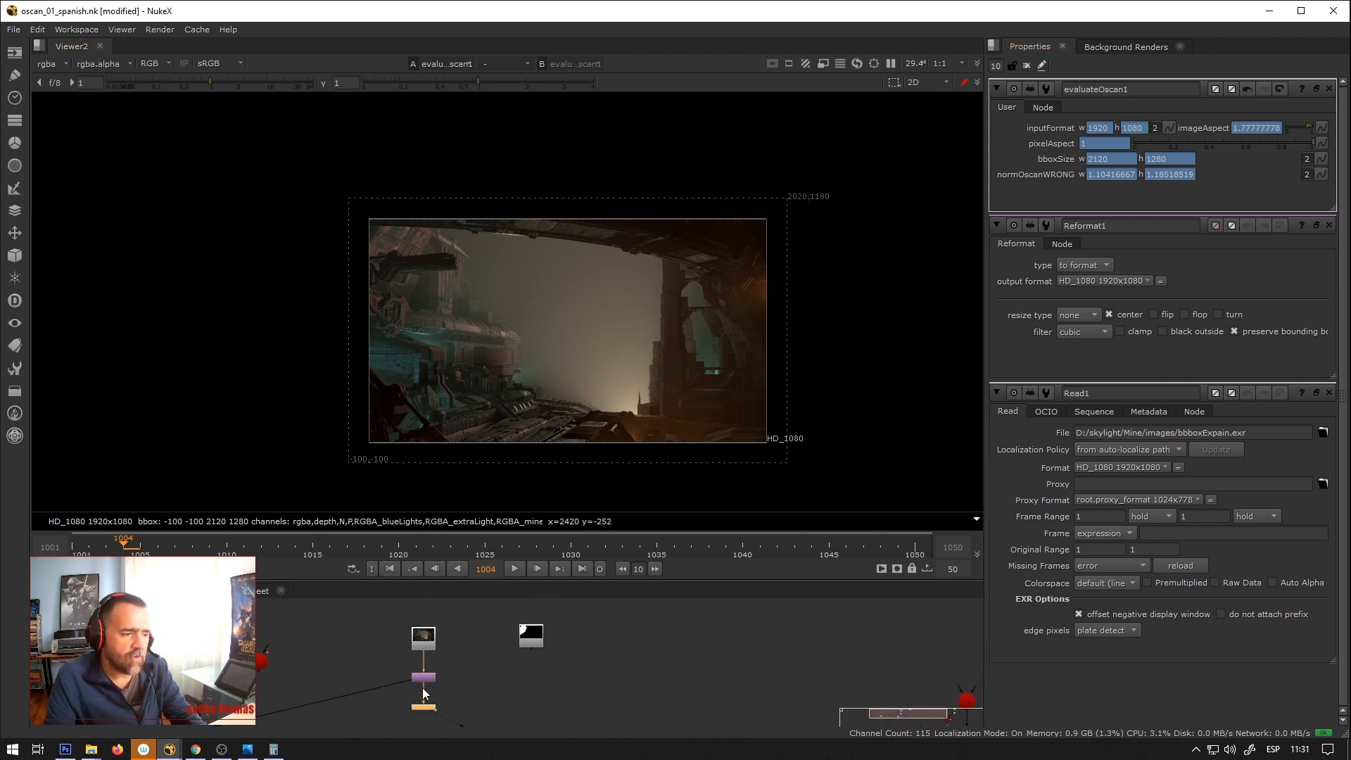
{"action": "left_click", "coordinate": [531, 636]}
{"action": "key", "text": "1"}
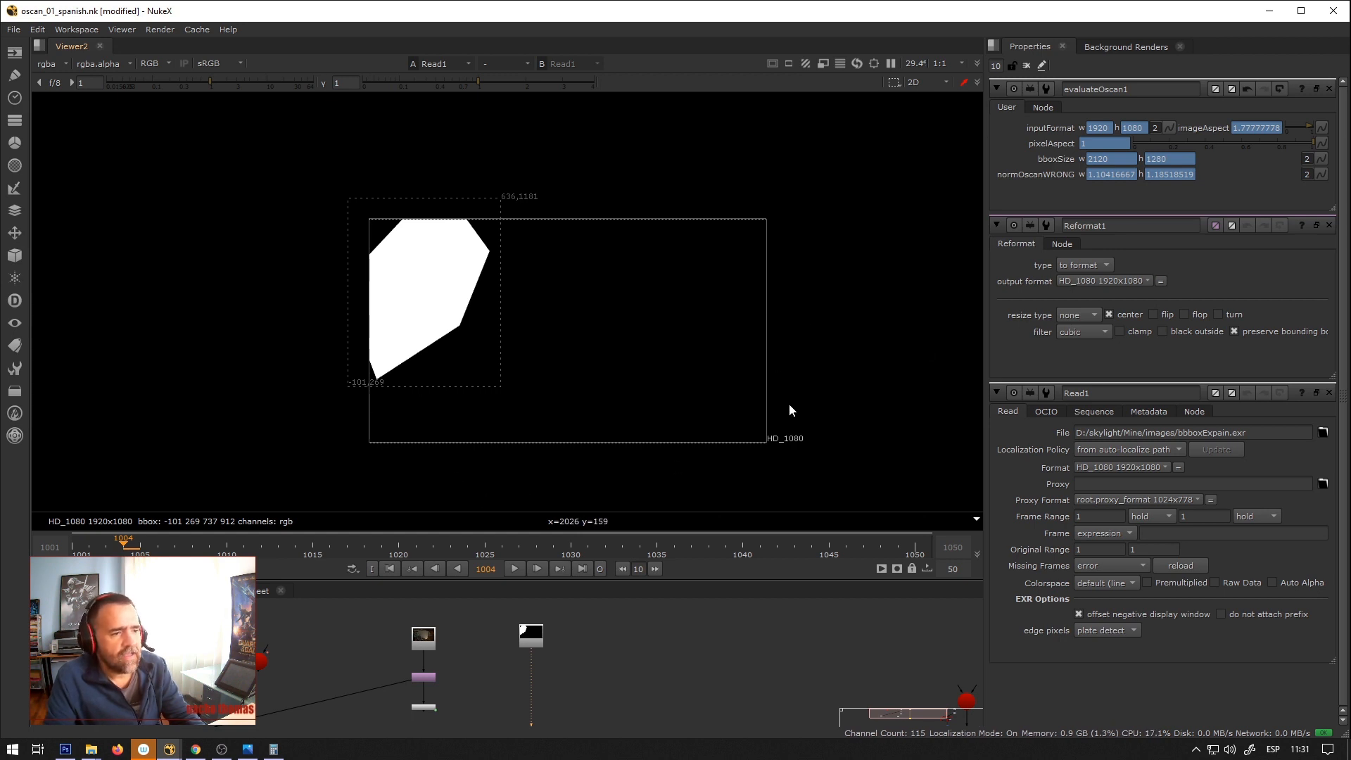
{"action": "left_click_drag", "start_coordinate": [426, 693], "coordinate": [526, 640]}
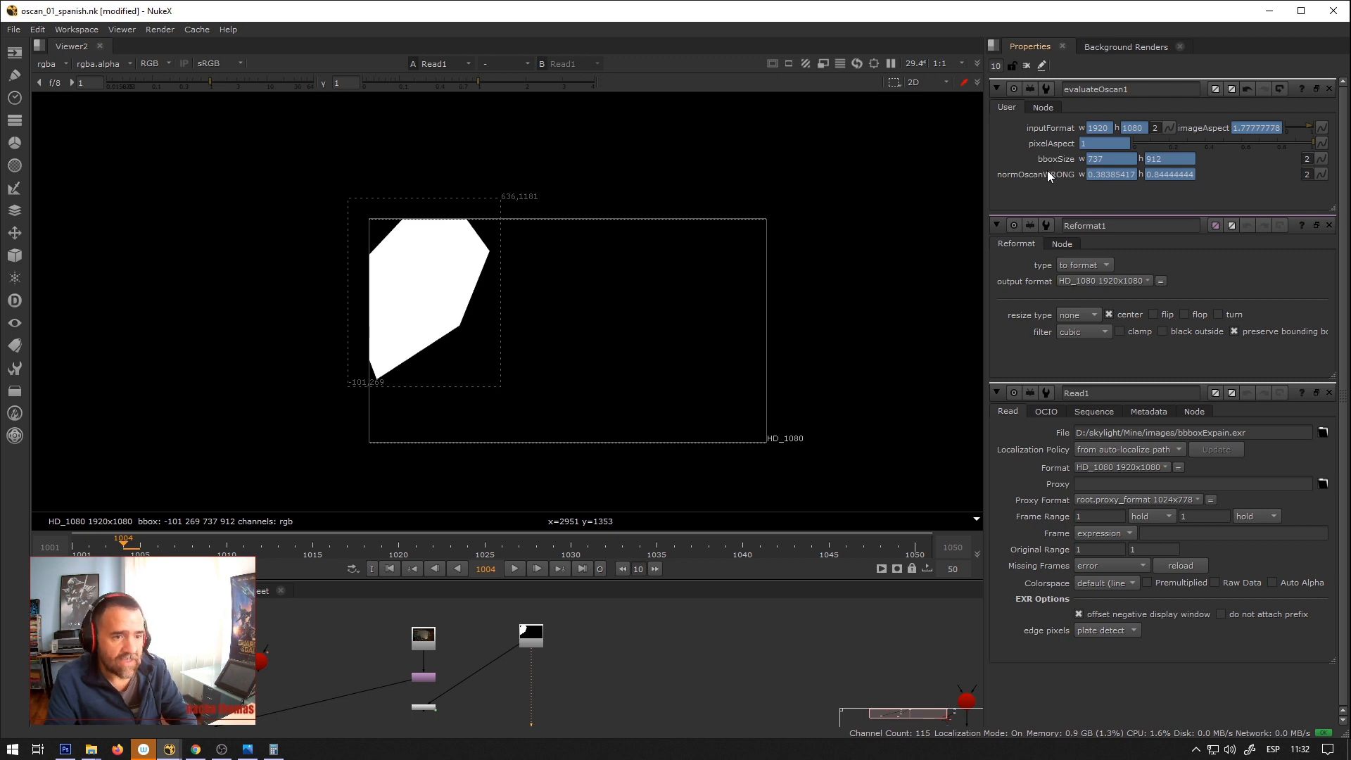
Add a Divider Line after normOscanWRONG in the user knobs of evaluateOscan1.
{"action": "right_click", "coordinate": [1007, 107]}
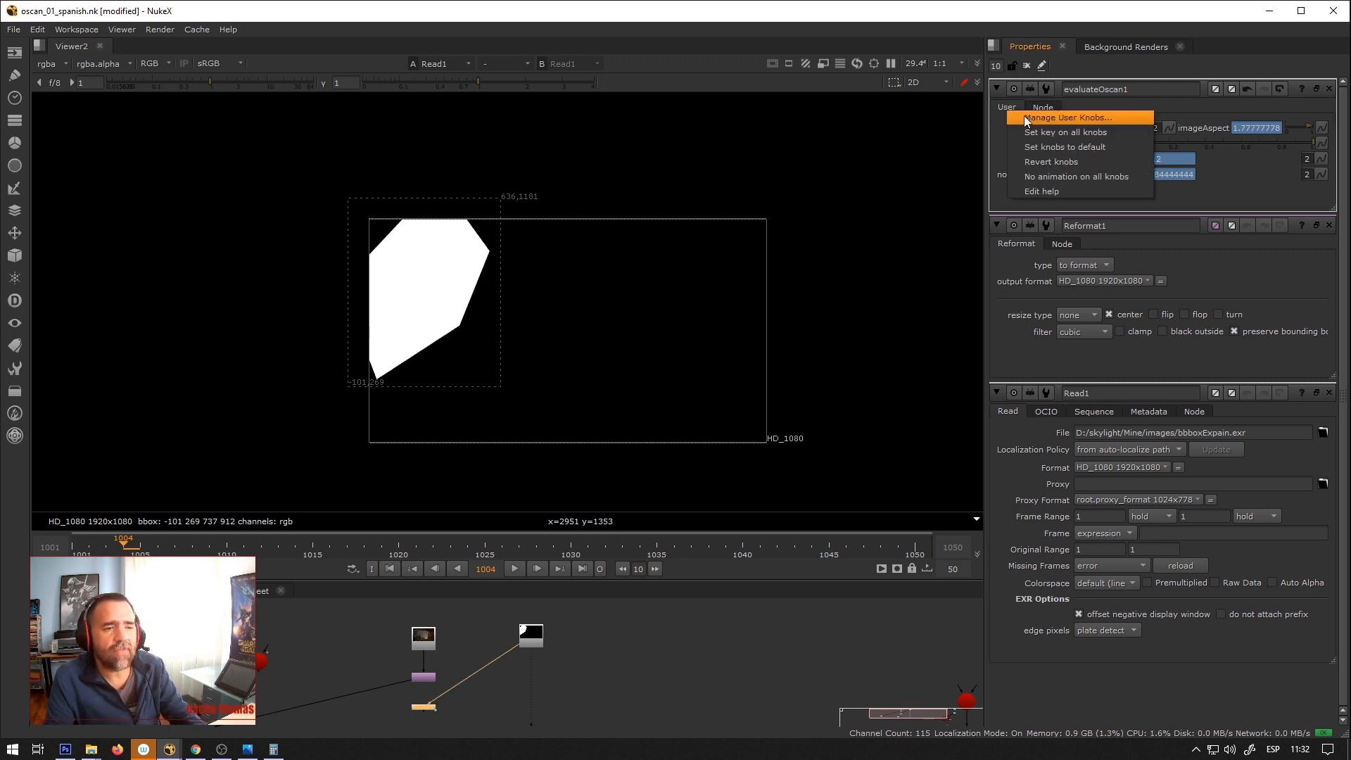
{"action": "left_click", "coordinate": [1026, 120]}
{"action": "left_click", "coordinate": [631, 353]}
{"action": "left_click", "coordinate": [778, 310]}
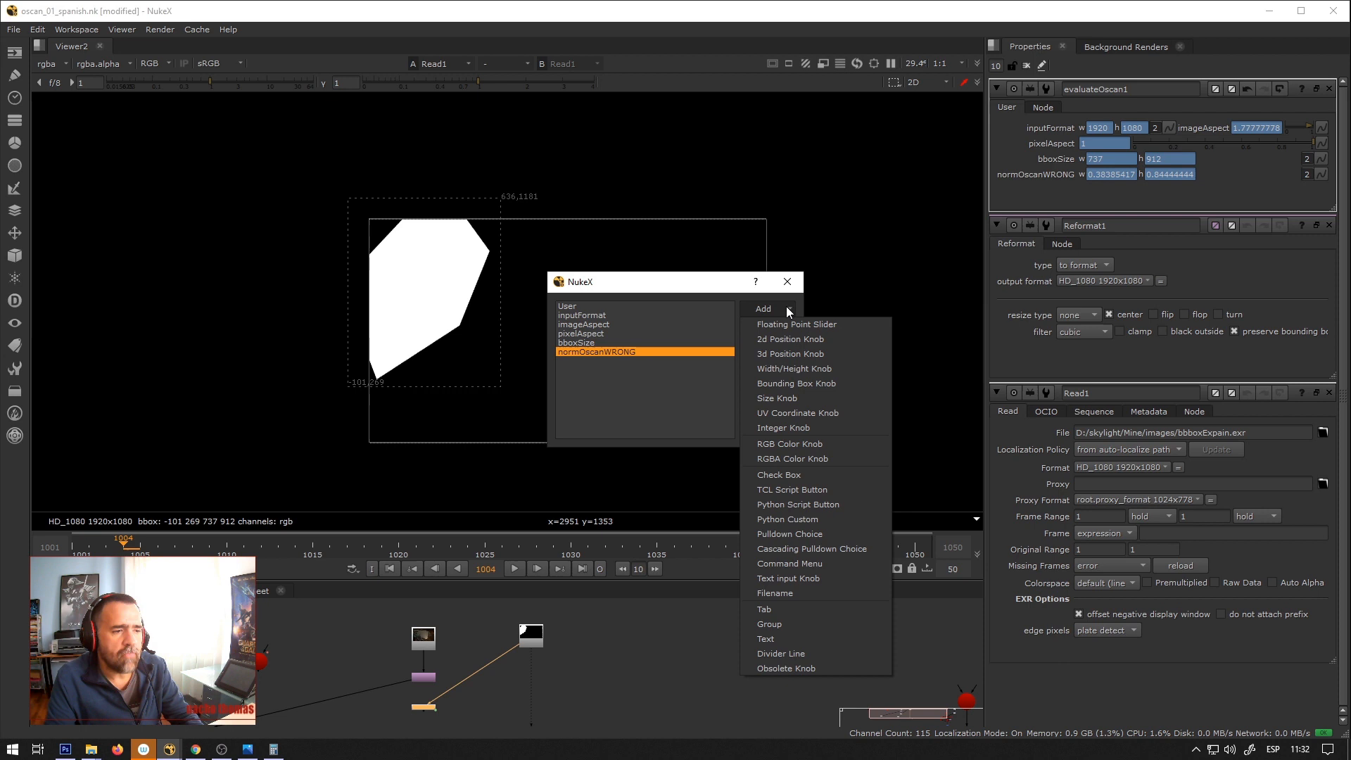
{"action": "left_click", "coordinate": [781, 653]}
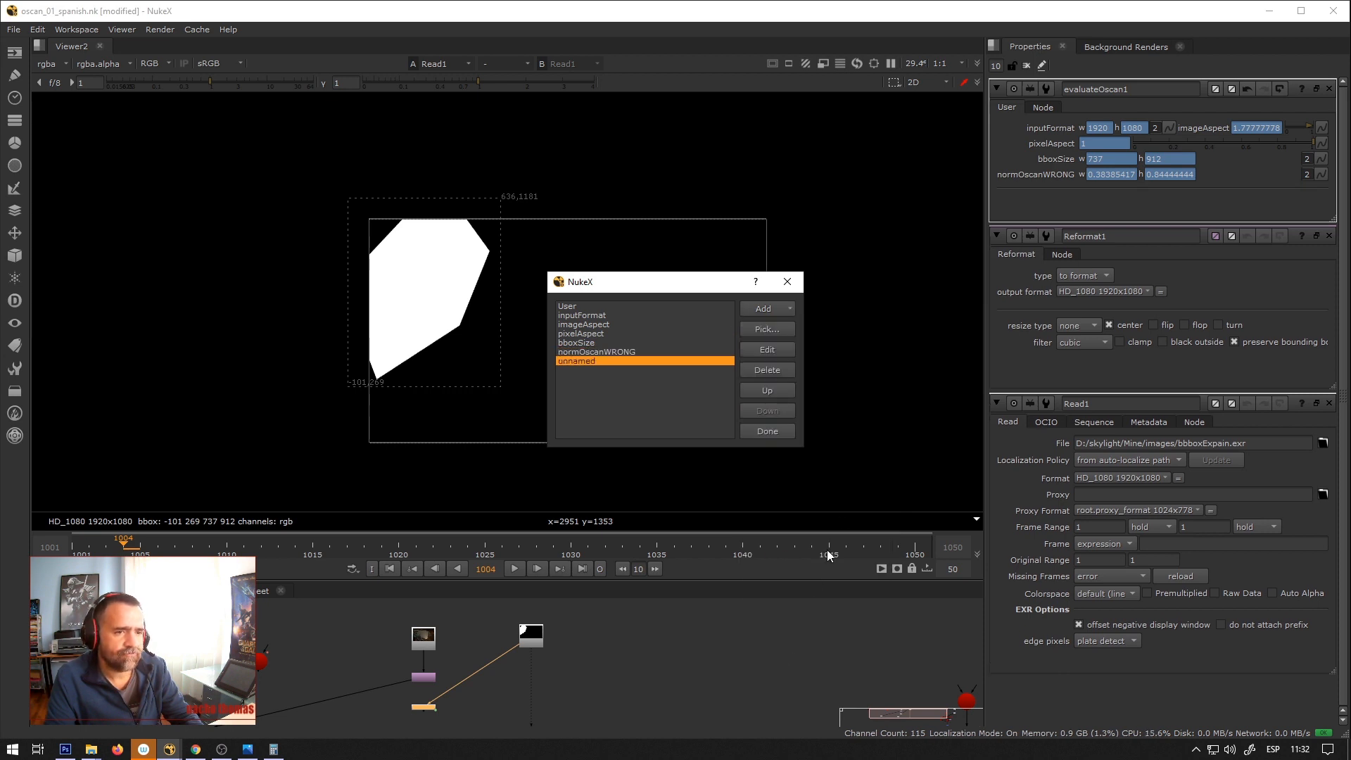
{"action": "left_click", "coordinate": [783, 436]}
Reconnect the input of evaluateOscan1 to Reformat1 and show evaluateOscan1 in the viewer.
{"action": "middle_click_drag", "start_coordinate": [554, 671], "coordinate": [669, 652]}
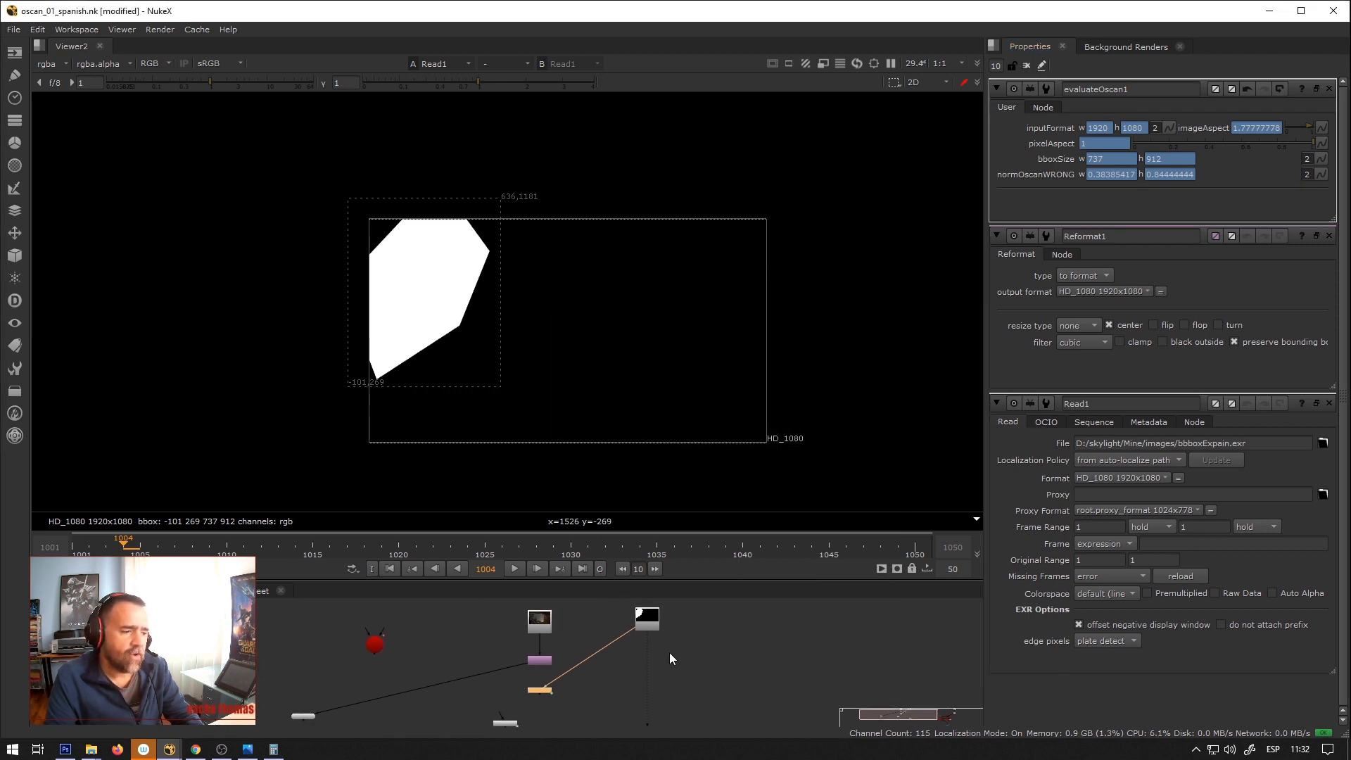
{"action": "scroll", "coordinate": [669, 652], "scroll_direction": "up", "scroll_amount": 3}
{"action": "left_click_drag", "start_coordinate": [604, 618], "coordinate": [454, 665]}
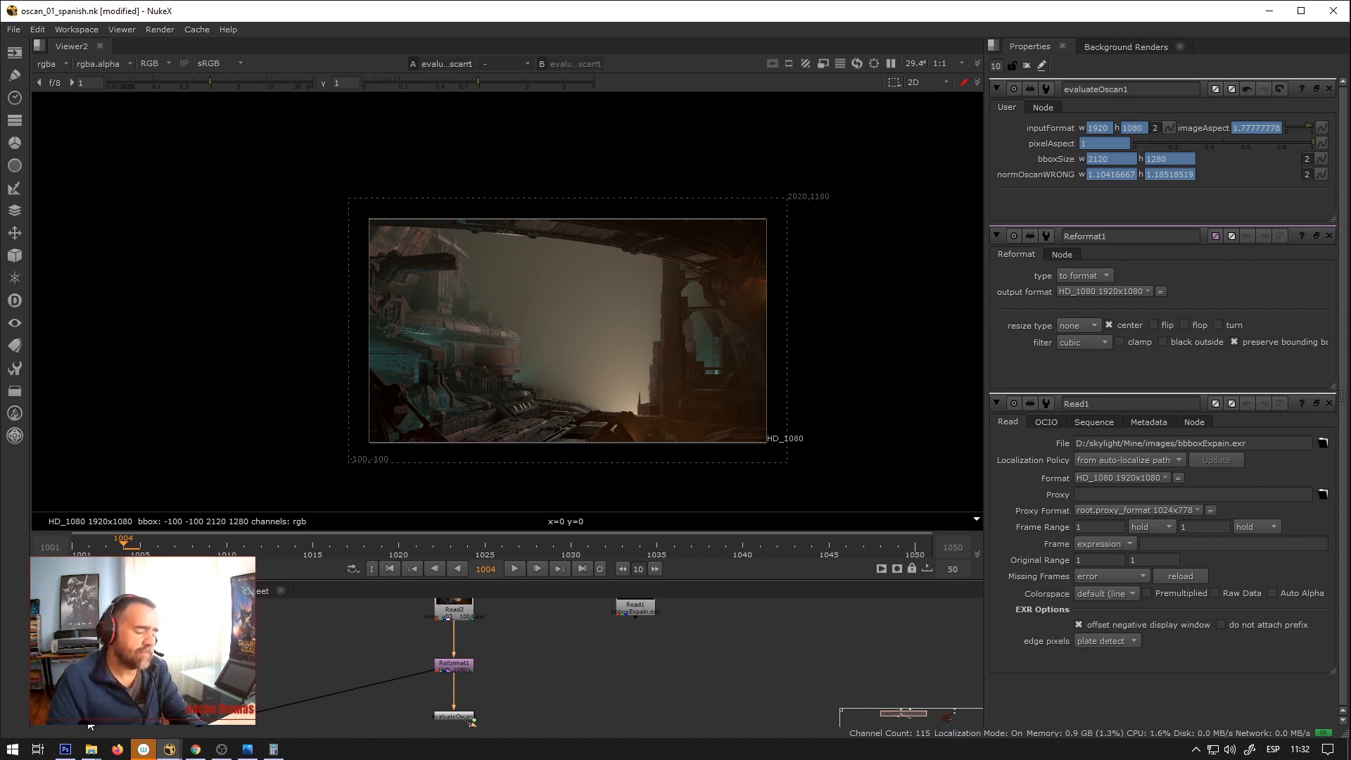
Switch to the Photoshop document, maximize its window and set the foreground color to red, ff0000.
{"action": "left_click", "coordinate": [66, 750]}
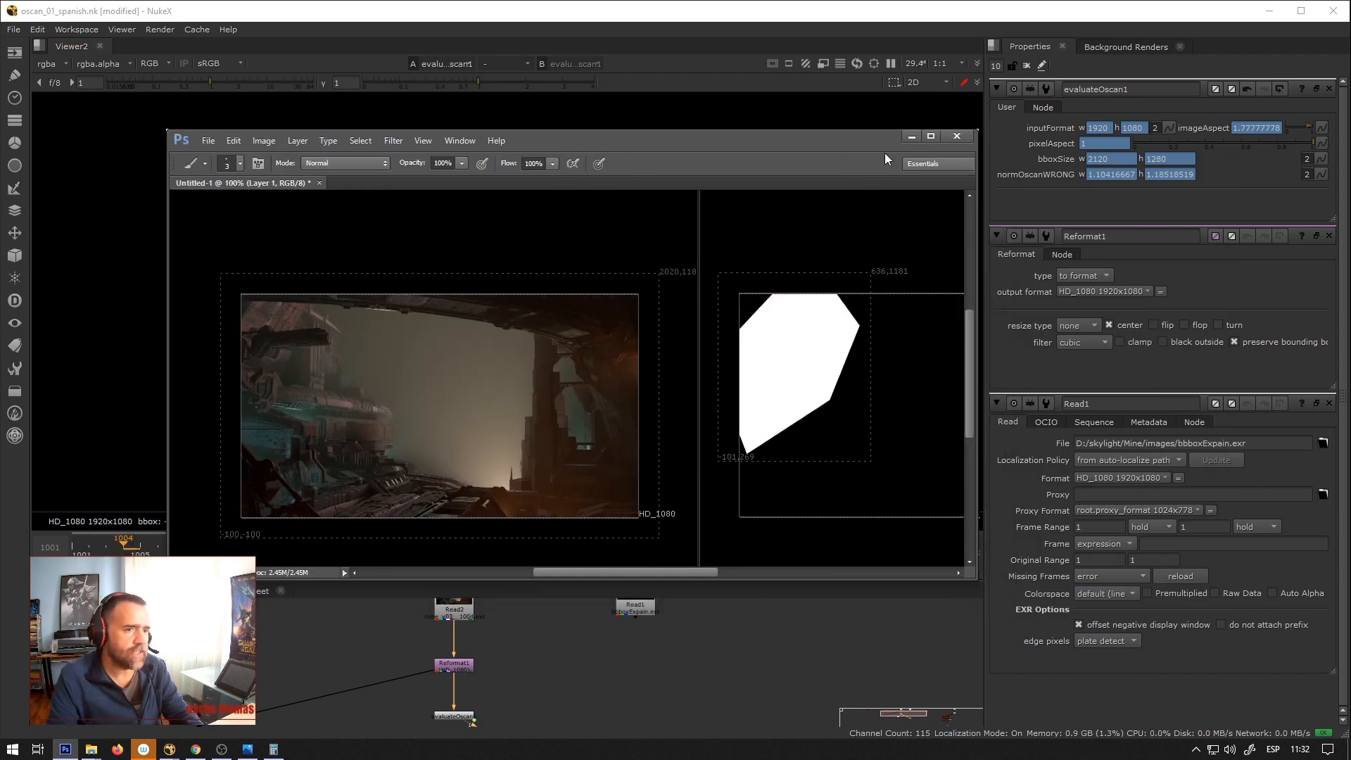
{"action": "left_click", "coordinate": [932, 136]}
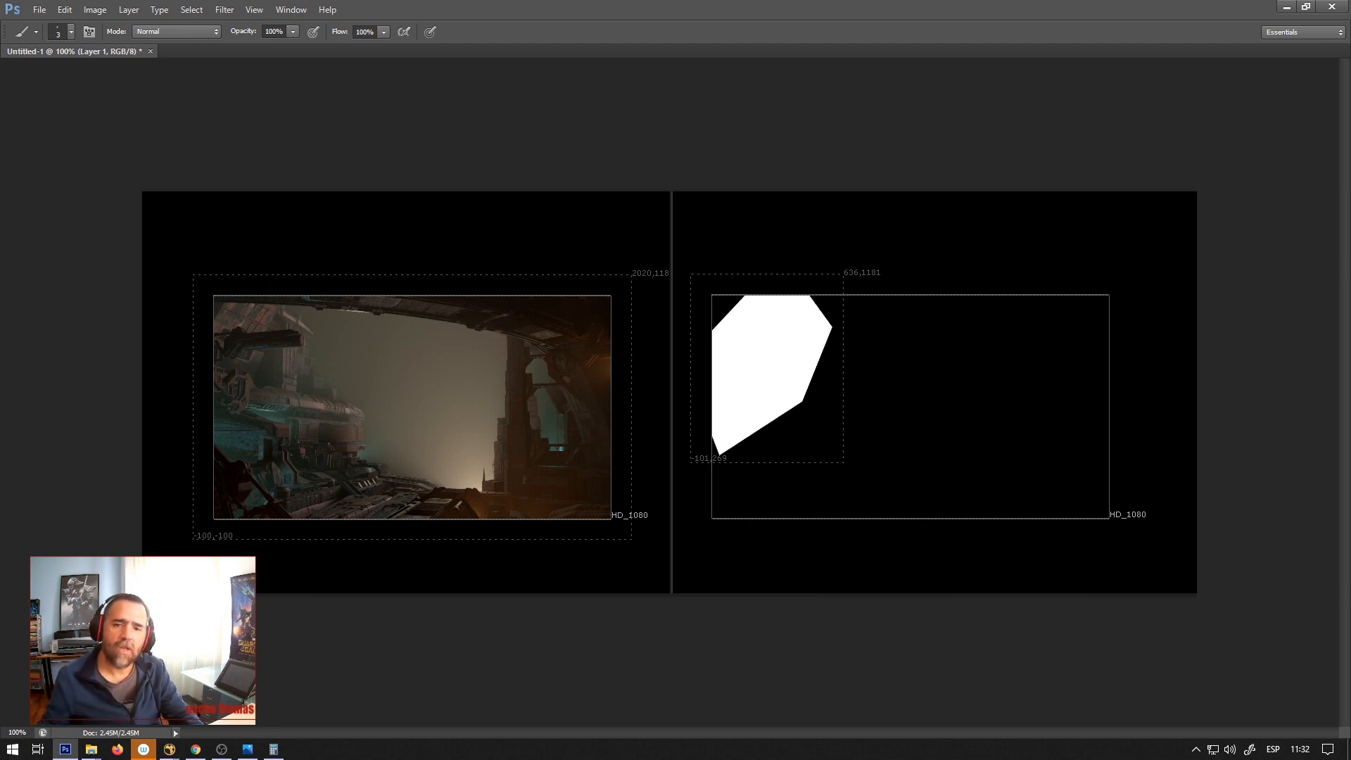
{"action": "key", "text": "n"}
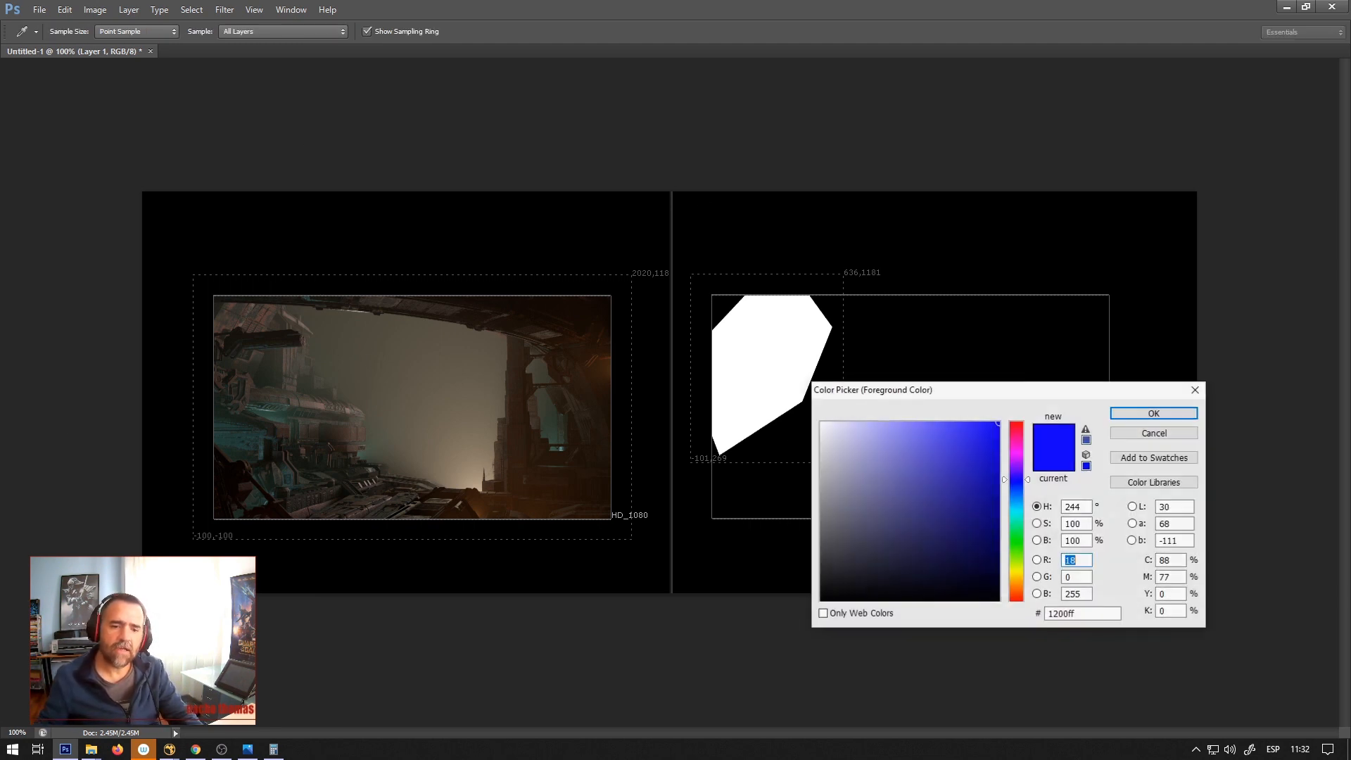
{"action": "left_click_drag", "start_coordinate": [1019, 462], "coordinate": [1037, 408]}
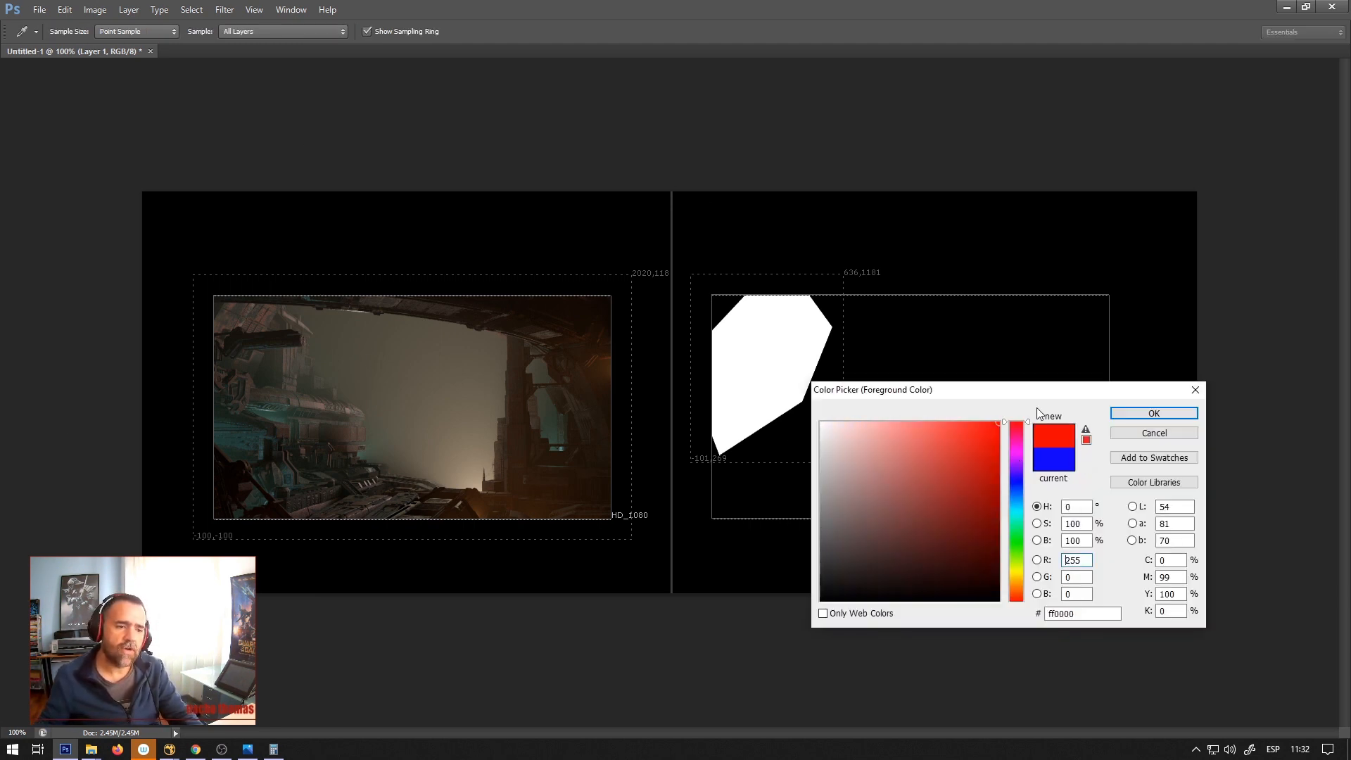
{"action": "left_click", "coordinate": [1130, 413]}
{"action": "mouse_move", "coordinate": [204, 208]}
{"action": "left_mouse_down"}
{"action": "mouse_move", "coordinate": [201, 224]}
{"action": "mouse_move", "coordinate": [216, 207]}
{"action": "mouse_move", "coordinate": [227, 221]}
{"action": "left_mouse_up"}
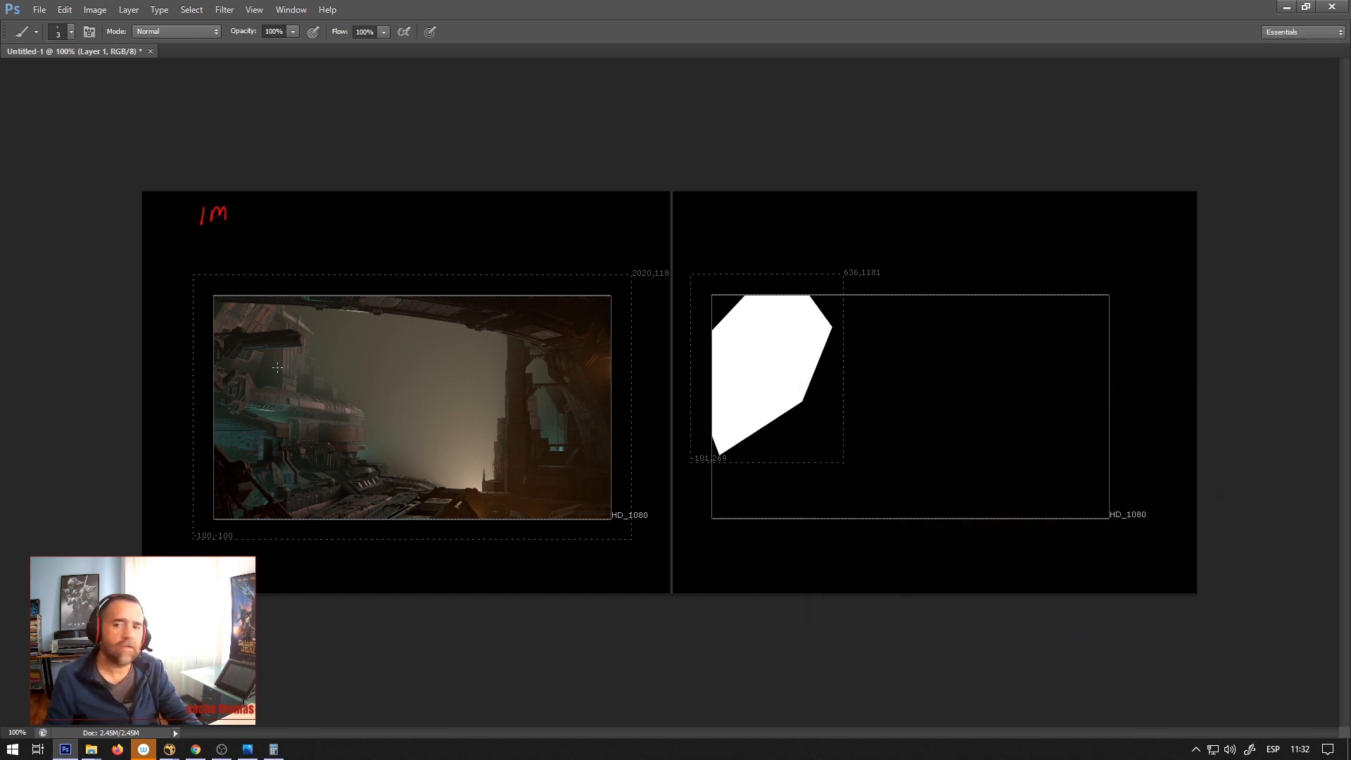
{"action": "key", "text": "ctrl+alt+z"}
{"action": "key", "text": "ctrl+alt+z"}
{"action": "key", "text": "ctrl+alt+z"}
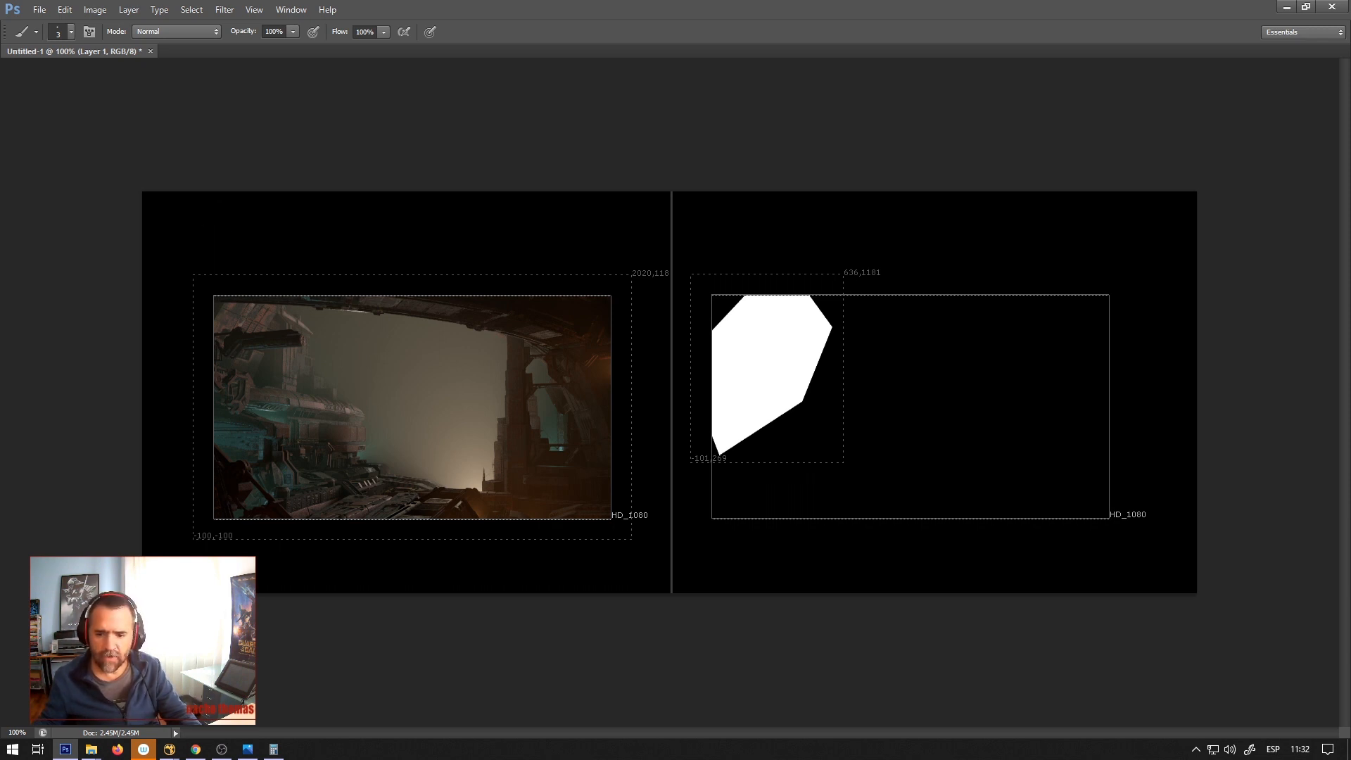
On a new layer, brush a red "im" above the left image and dot its frame's lower-left and upper-right corners.
{"action": "left_click_drag", "start_coordinate": [188, 216], "coordinate": [207, 210]}
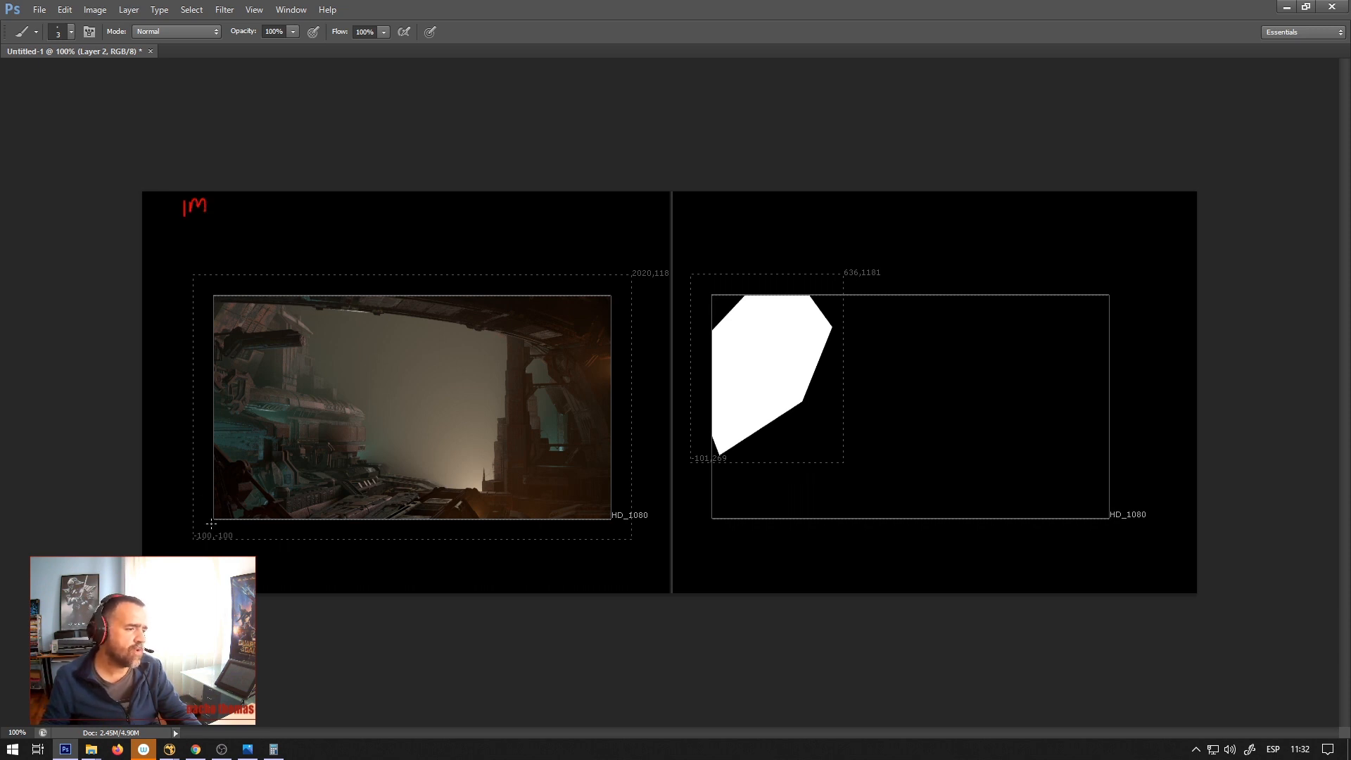
{"action": "left_click_drag", "start_coordinate": [213, 519], "coordinate": [212, 519]}
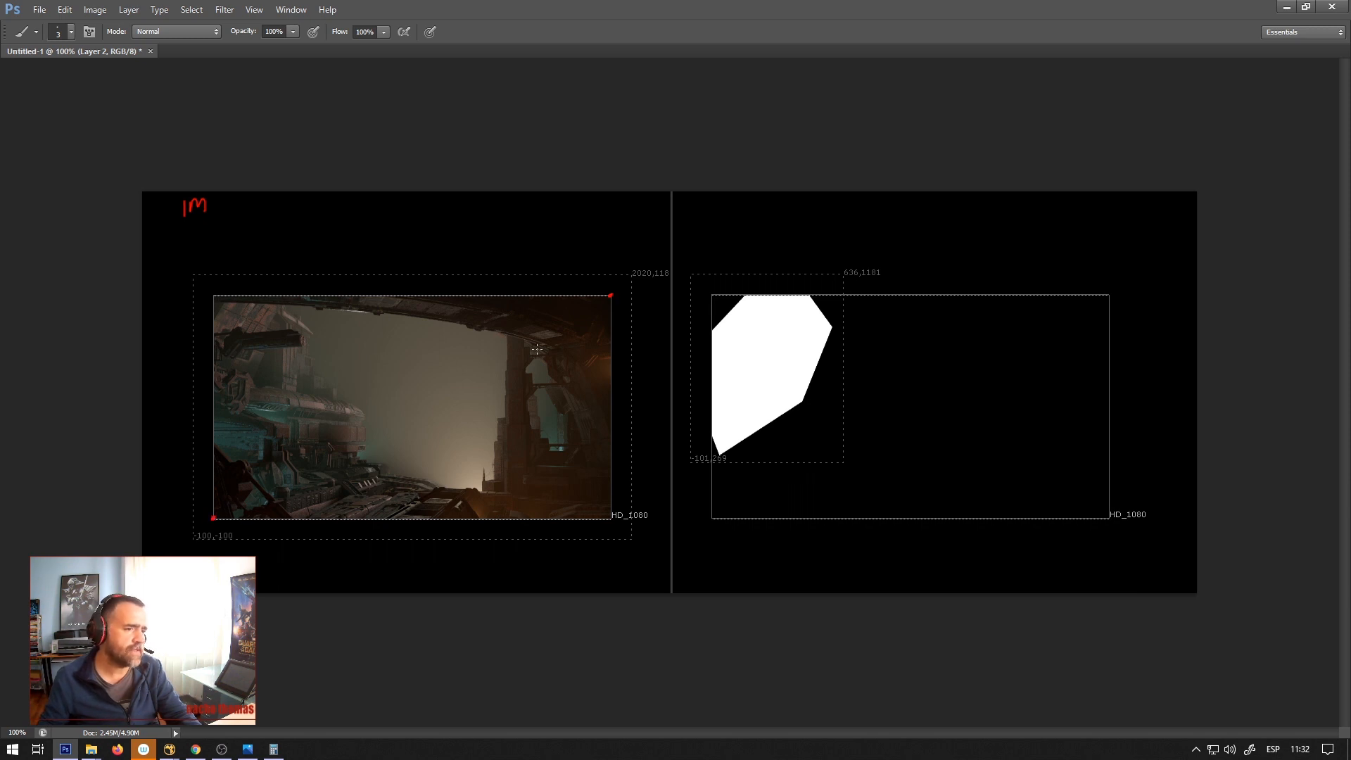
Handwrite the labels "im.x, im.y" at the left image frame's lower-left corner and "im.r, im.t" at its upper-right corner.
{"action": "mouse_move", "coordinate": [224, 505]}
{"action": "left_mouse_down"}
{"action": "mouse_move", "coordinate": [224, 525]}
{"action": "mouse_move", "coordinate": [227, 507]}
{"action": "mouse_move", "coordinate": [297, 501]}
{"action": "left_mouse_up"}
{"action": "key", "text": "ctrl+z"}
{"action": "left_click_drag", "start_coordinate": [304, 490], "coordinate": [299, 509]}
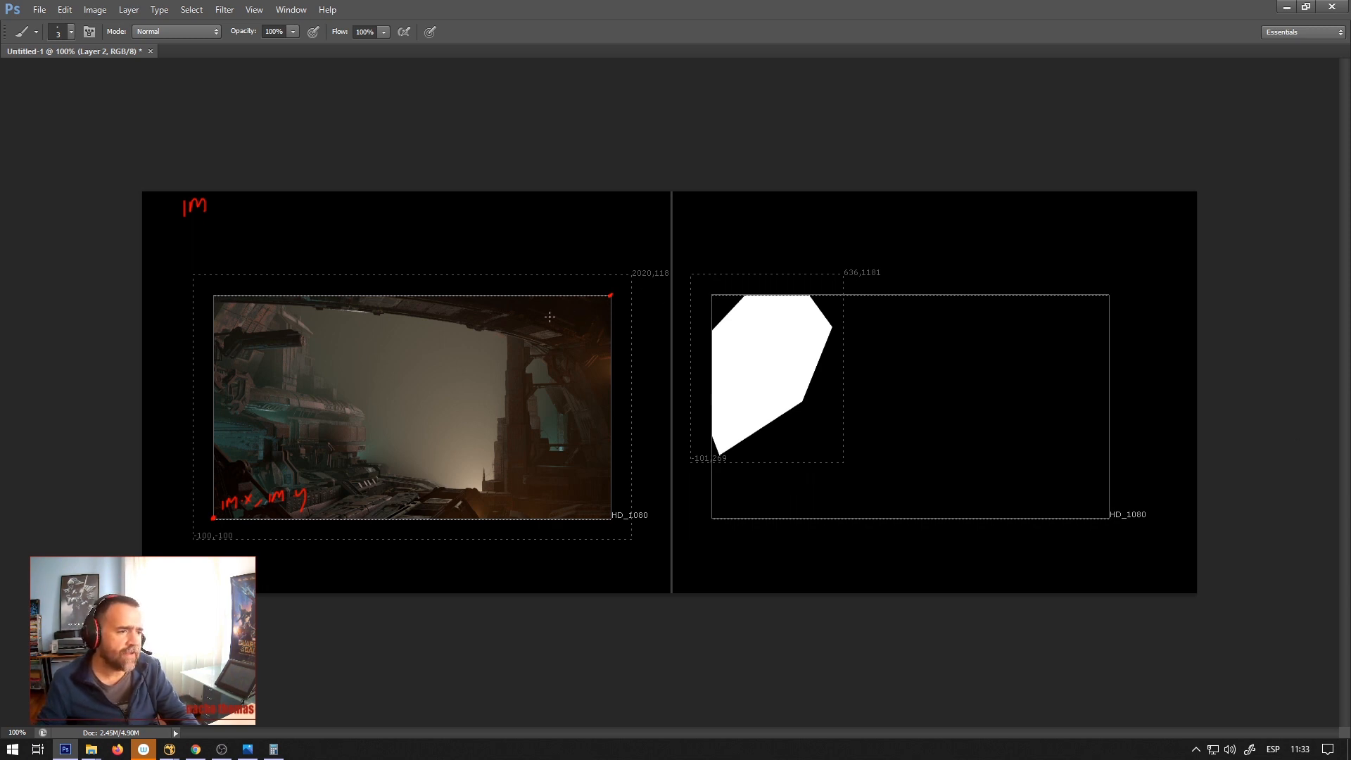
{"action": "left_click_drag", "start_coordinate": [566, 309], "coordinate": [628, 309]}
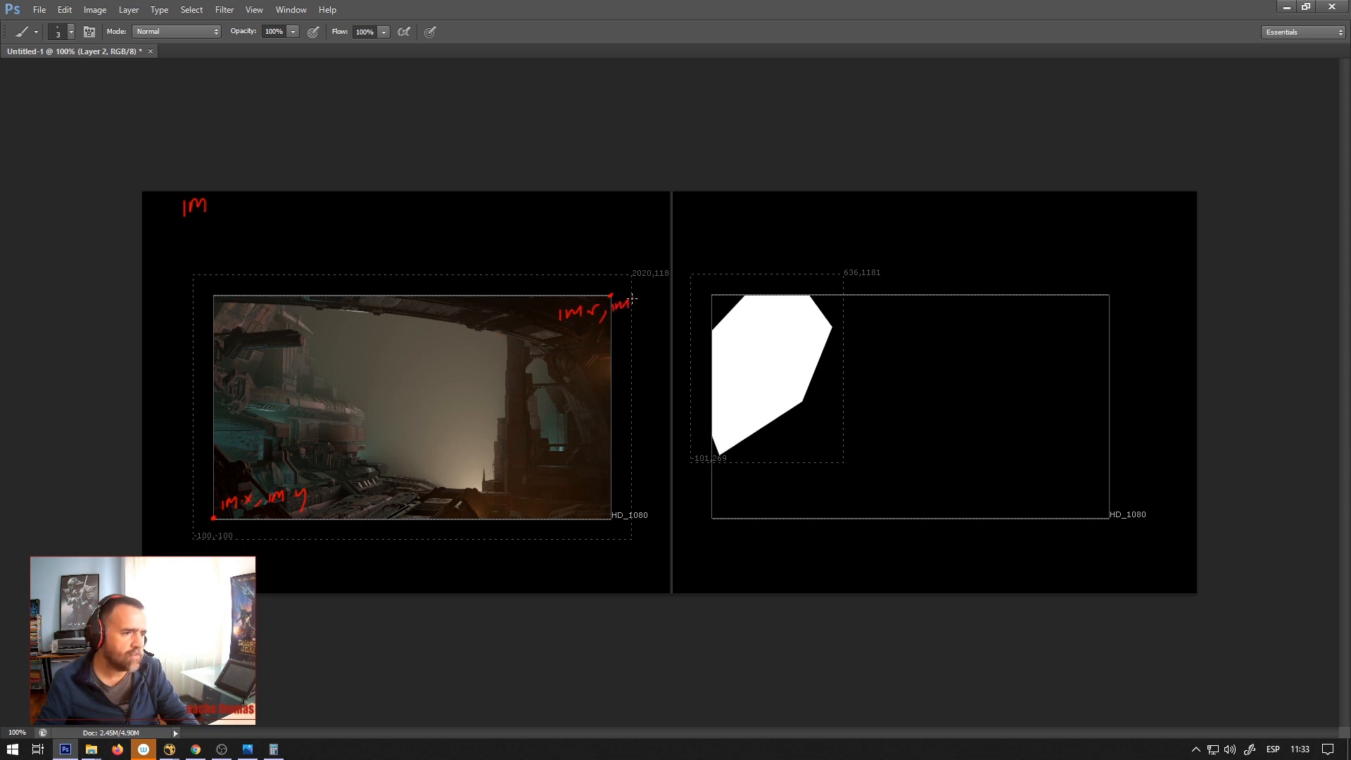
{"action": "left_click_drag", "start_coordinate": [638, 301], "coordinate": [640, 307]}
{"action": "left_click_drag", "start_coordinate": [633, 299], "coordinate": [645, 297]}
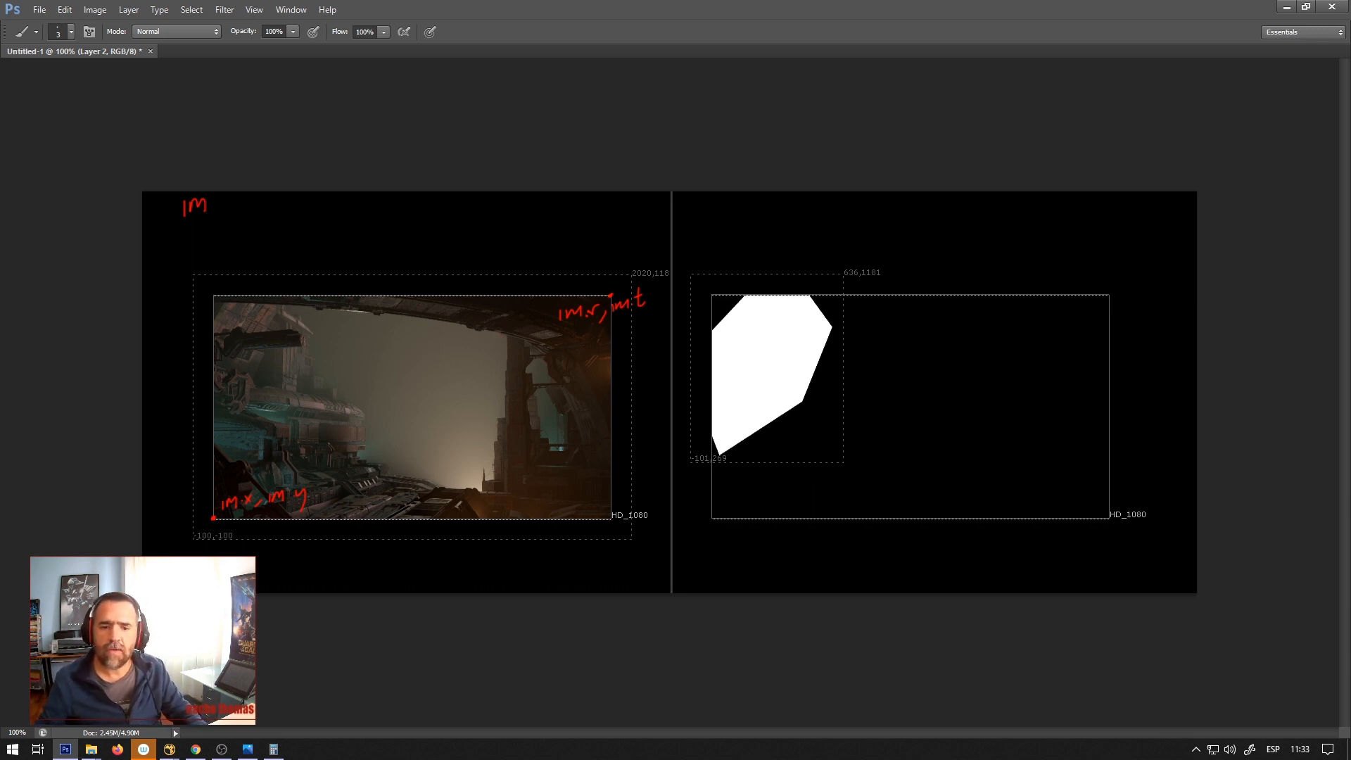
Set the foreground color to green, 00ff06, and handwrite "bb" below the red "im".
{"action": "key", "text": "n"}
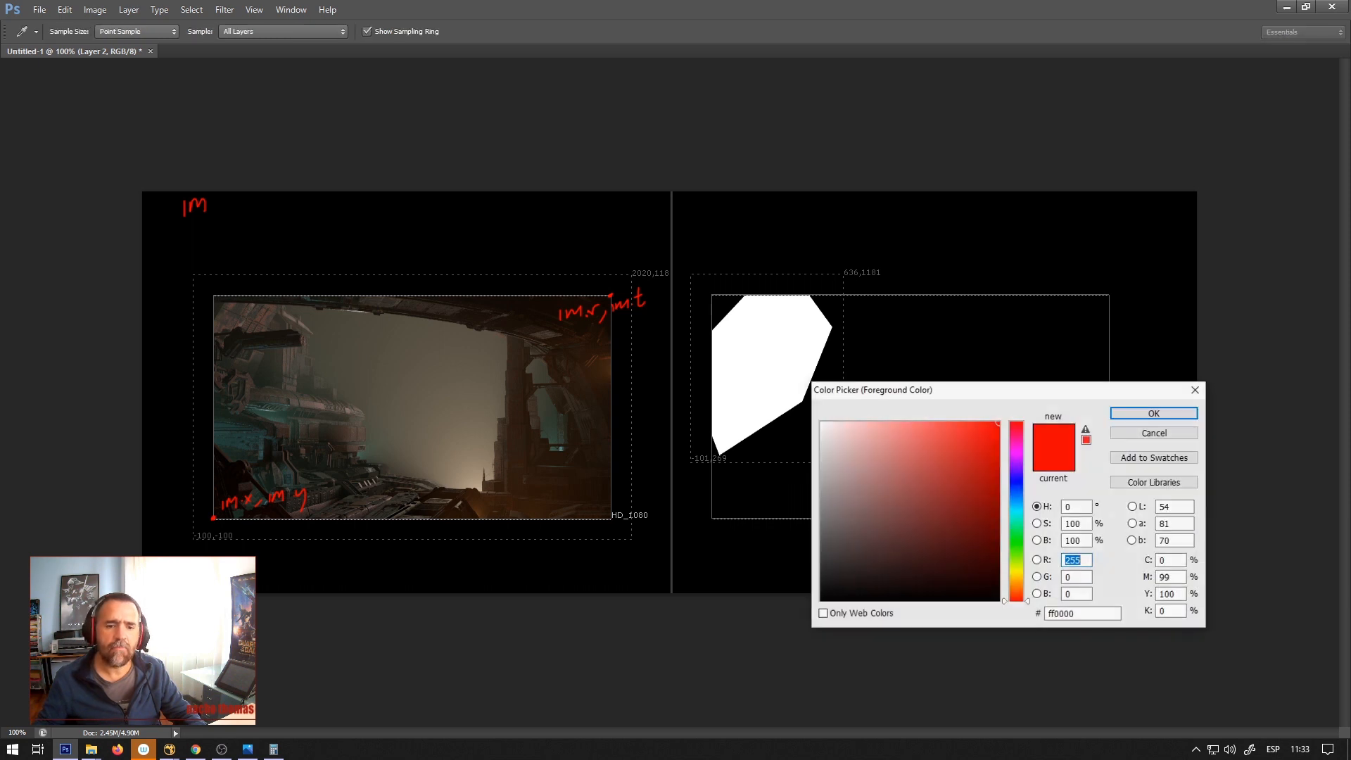
{"action": "left_click", "coordinate": [1016, 541]}
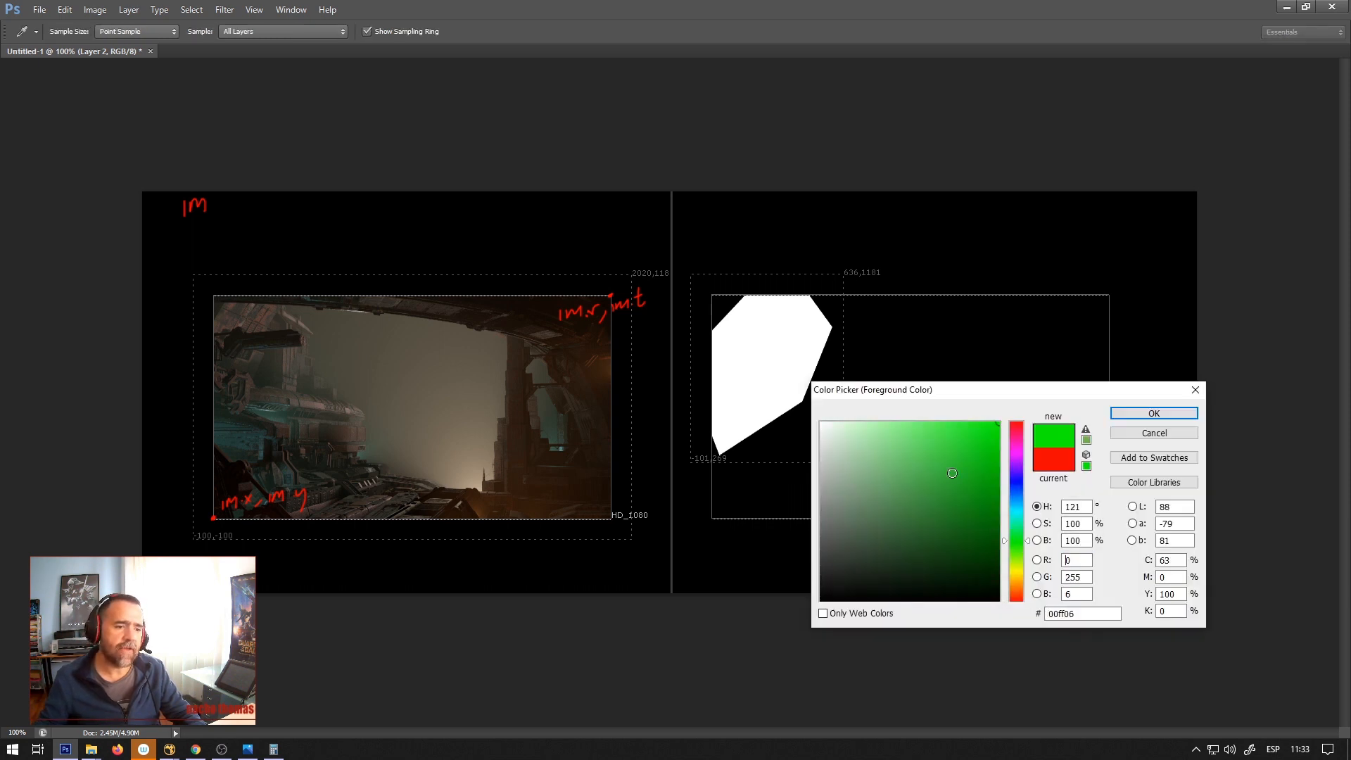
{"action": "left_click", "coordinate": [1127, 414]}
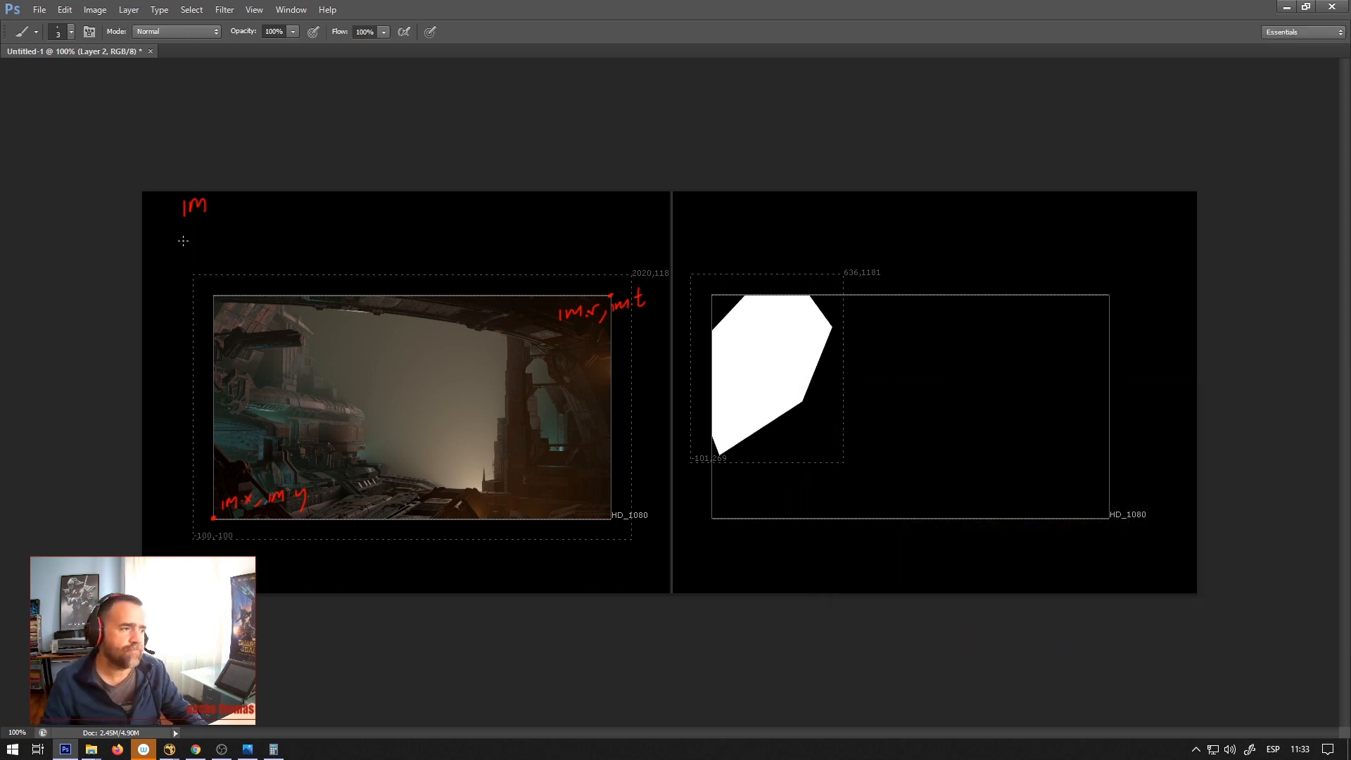
{"action": "mouse_move", "coordinate": [185, 219]}
{"action": "left_mouse_down"}
{"action": "mouse_move", "coordinate": [185, 244]}
{"action": "mouse_move", "coordinate": [199, 245]}
{"action": "left_mouse_up"}
Mark the left image's dashed bounding box corners in green, labelling the lower-left "bb.x, bb.y" and the upper-right "bb.r, bb.t".
{"action": "left_click", "coordinate": [195, 537]}
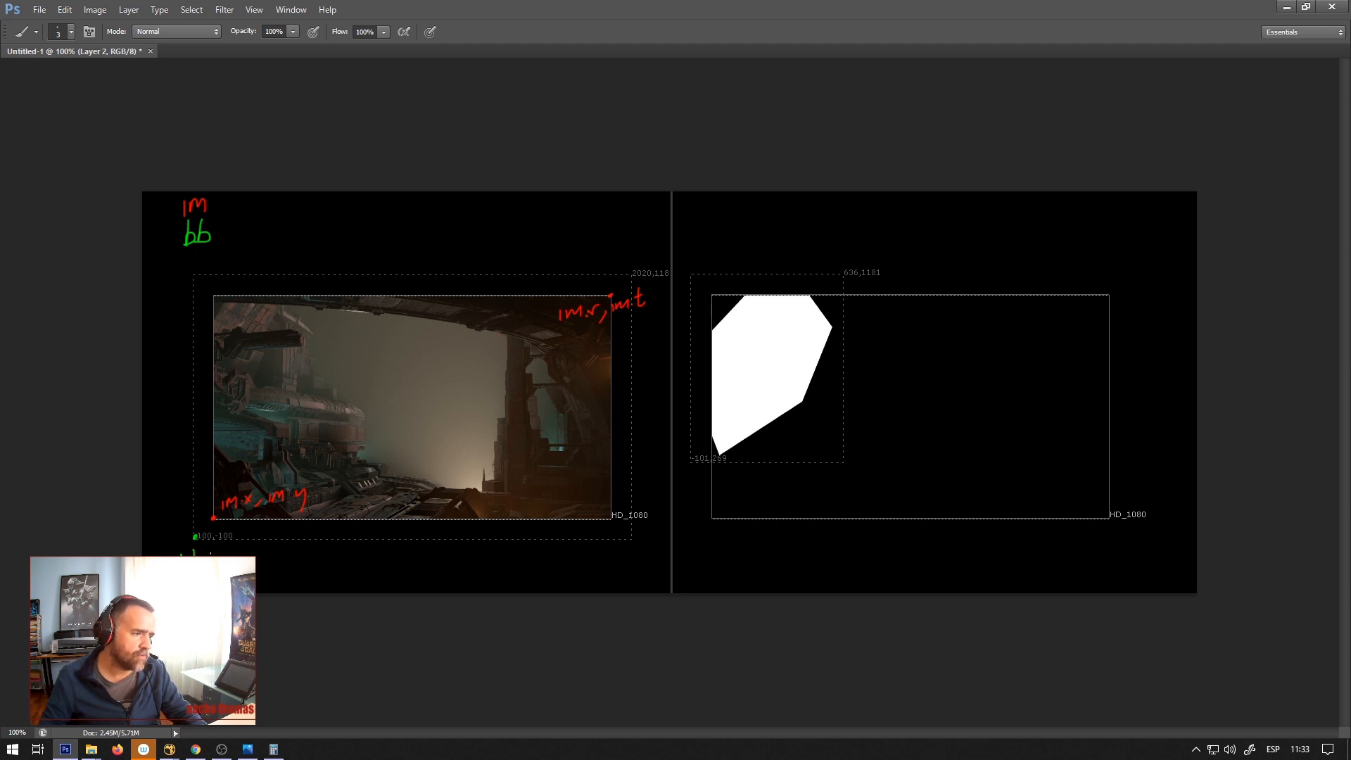
{"action": "mouse_move", "coordinate": [250, 540]}
{"action": "left_mouse_down"}
{"action": "mouse_move", "coordinate": [248, 553]}
{"action": "mouse_move", "coordinate": [273, 549]}
{"action": "mouse_move", "coordinate": [275, 561]}
{"action": "left_mouse_up"}
{"action": "left_click", "coordinate": [264, 550]}
{"action": "mouse_move", "coordinate": [611, 223]}
{"action": "left_mouse_down"}
{"action": "mouse_move", "coordinate": [611, 245]}
{"action": "mouse_move", "coordinate": [671, 209]}
{"action": "left_mouse_up"}
{"action": "left_click", "coordinate": [663, 217]}
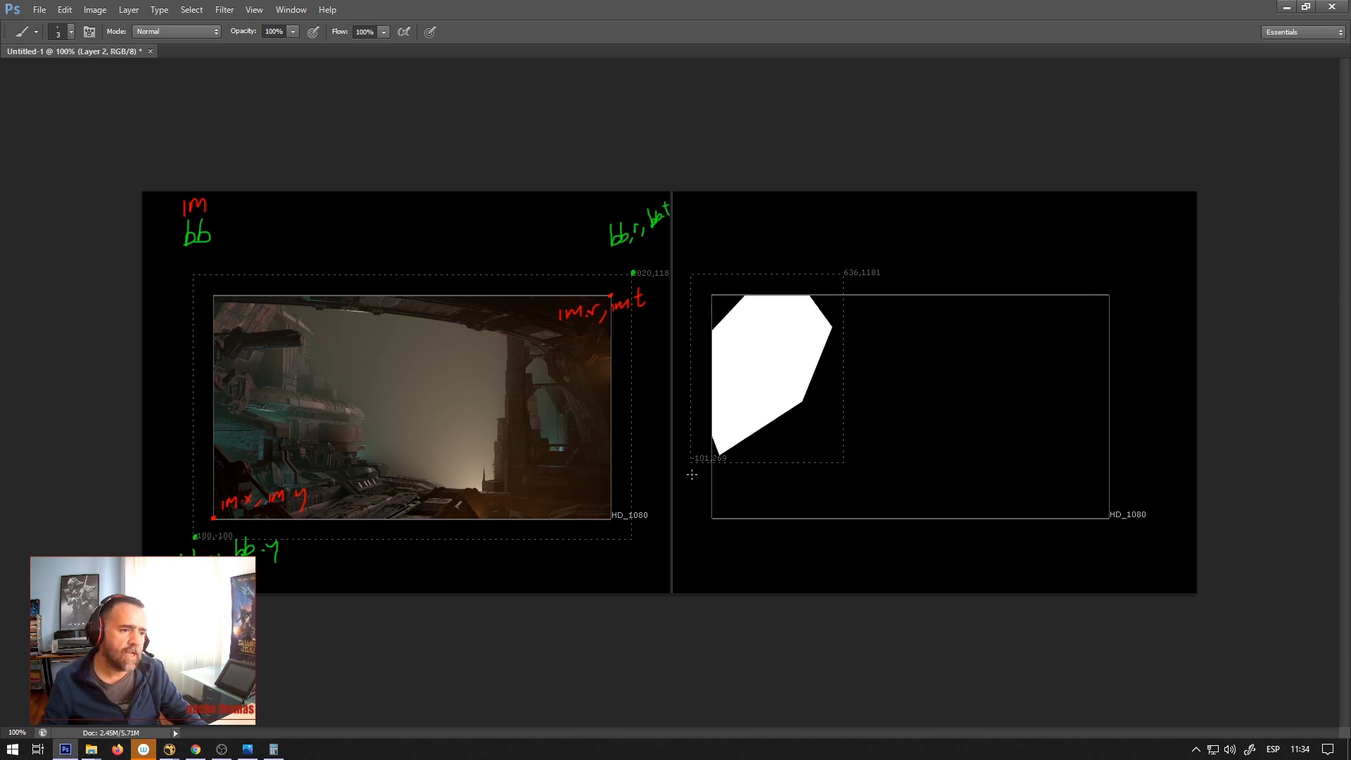
Dot the bounding box corners around the right image's white shape and label them "bb.x, bb.y" at lower-left and "bb.r, bb.t" at upper-right.
{"action": "left_click", "coordinate": [695, 459]}
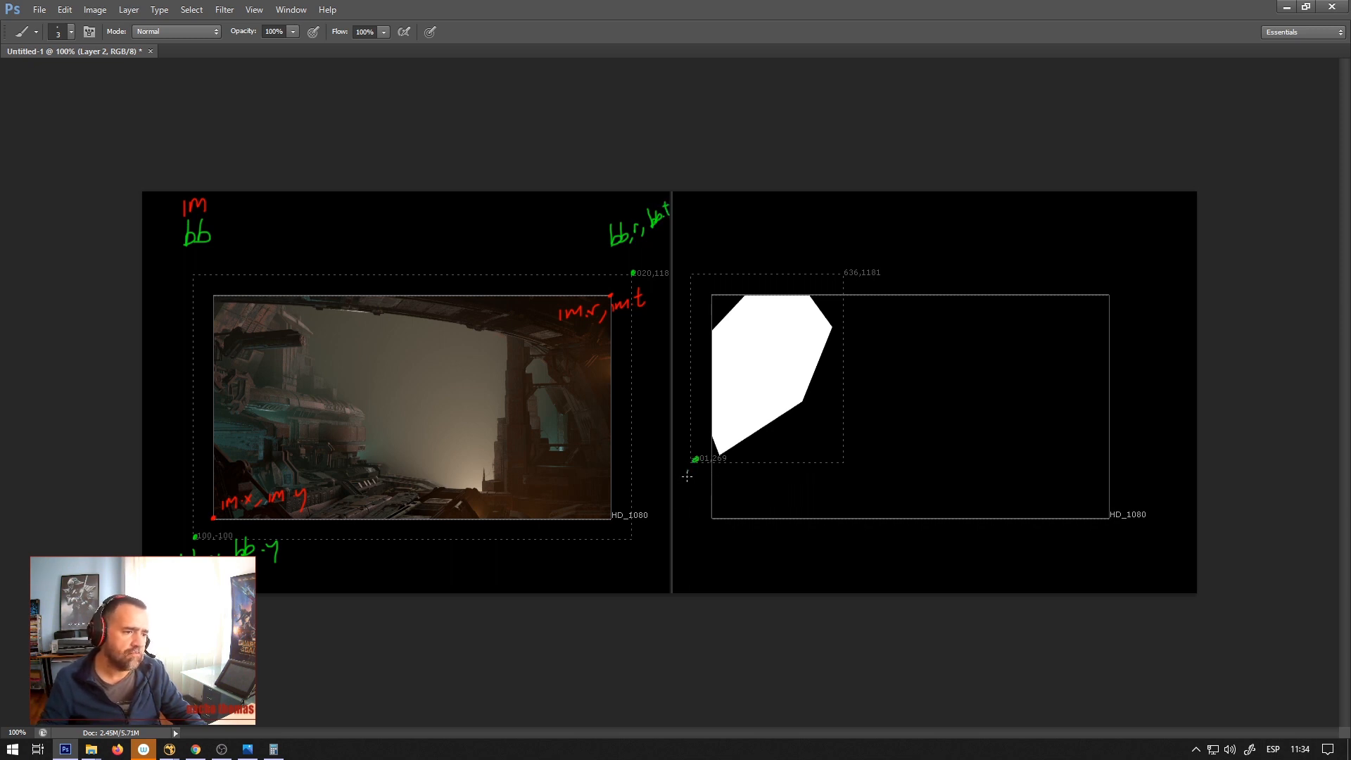
{"action": "mouse_move", "coordinate": [686, 469]}
{"action": "left_mouse_down"}
{"action": "mouse_move", "coordinate": [696, 485]}
{"action": "mouse_move", "coordinate": [728, 468]}
{"action": "left_mouse_up"}
{"action": "mouse_move", "coordinate": [722, 474]}
{"action": "left_mouse_down"}
{"action": "mouse_move", "coordinate": [714, 486]}
{"action": "mouse_move", "coordinate": [751, 473]}
{"action": "mouse_move", "coordinate": [780, 483]}
{"action": "left_mouse_up"}
{"action": "left_click", "coordinate": [771, 468]}
{"action": "mouse_move", "coordinate": [858, 224]}
{"action": "left_mouse_down"}
{"action": "mouse_move", "coordinate": [874, 248]}
{"action": "mouse_move", "coordinate": [974, 222]}
{"action": "left_mouse_up"}
{"action": "left_click", "coordinate": [900, 242]}
{"action": "left_click", "coordinate": [959, 232]}
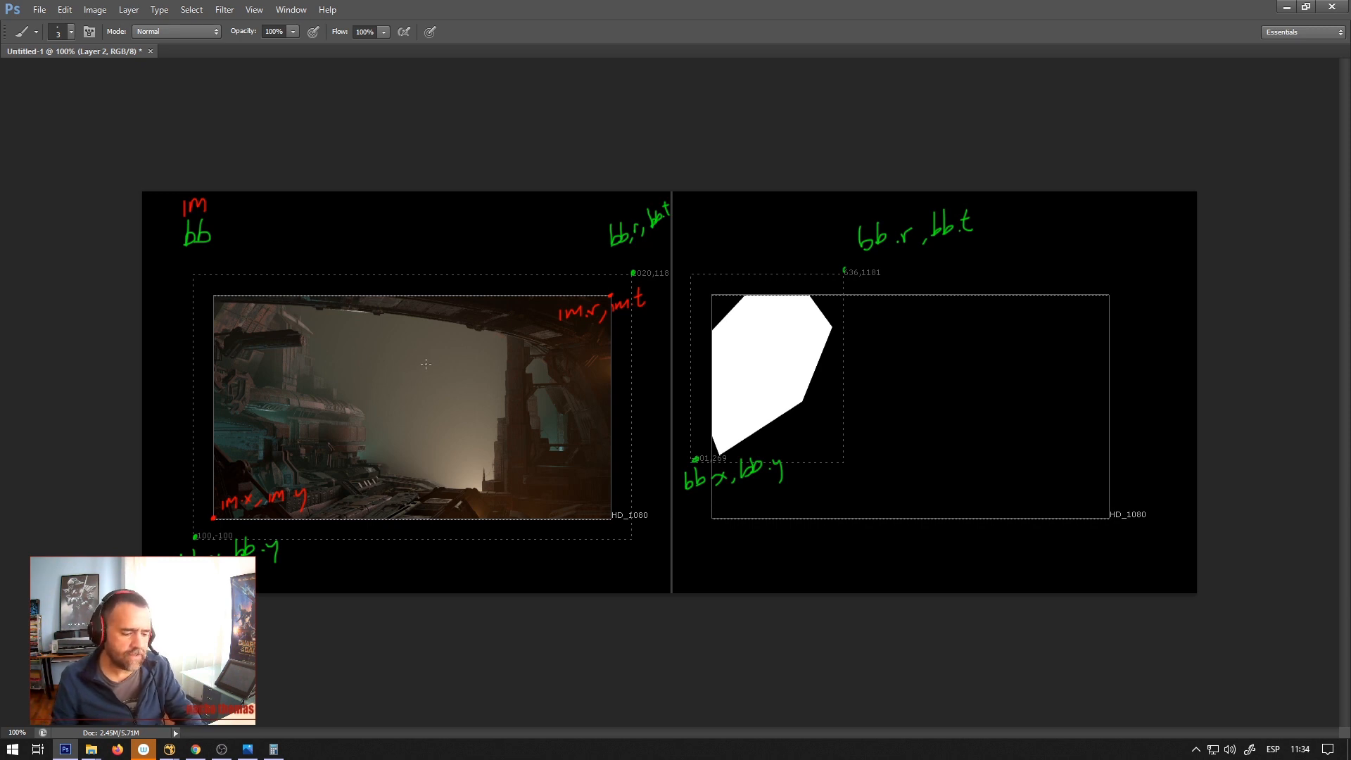
Duplicate the red "im" corner dots and labels from the left image and align the copy with the right image's HD_1080 frame.
{"action": "key", "text": "m"}
{"action": "mouse_move", "coordinate": [200, 529]}
{"action": "left_mouse_down"}
{"action": "mouse_move", "coordinate": [547, 394]}
{"action": "mouse_move", "coordinate": [642, 281]}
{"action": "left_mouse_up"}
{"action": "key", "text": "Delete"}
{"action": "key", "text": "ctrl+d"}
{"action": "key", "text": "ctrl+z"}
{"action": "key", "text": "ctrl+j"}
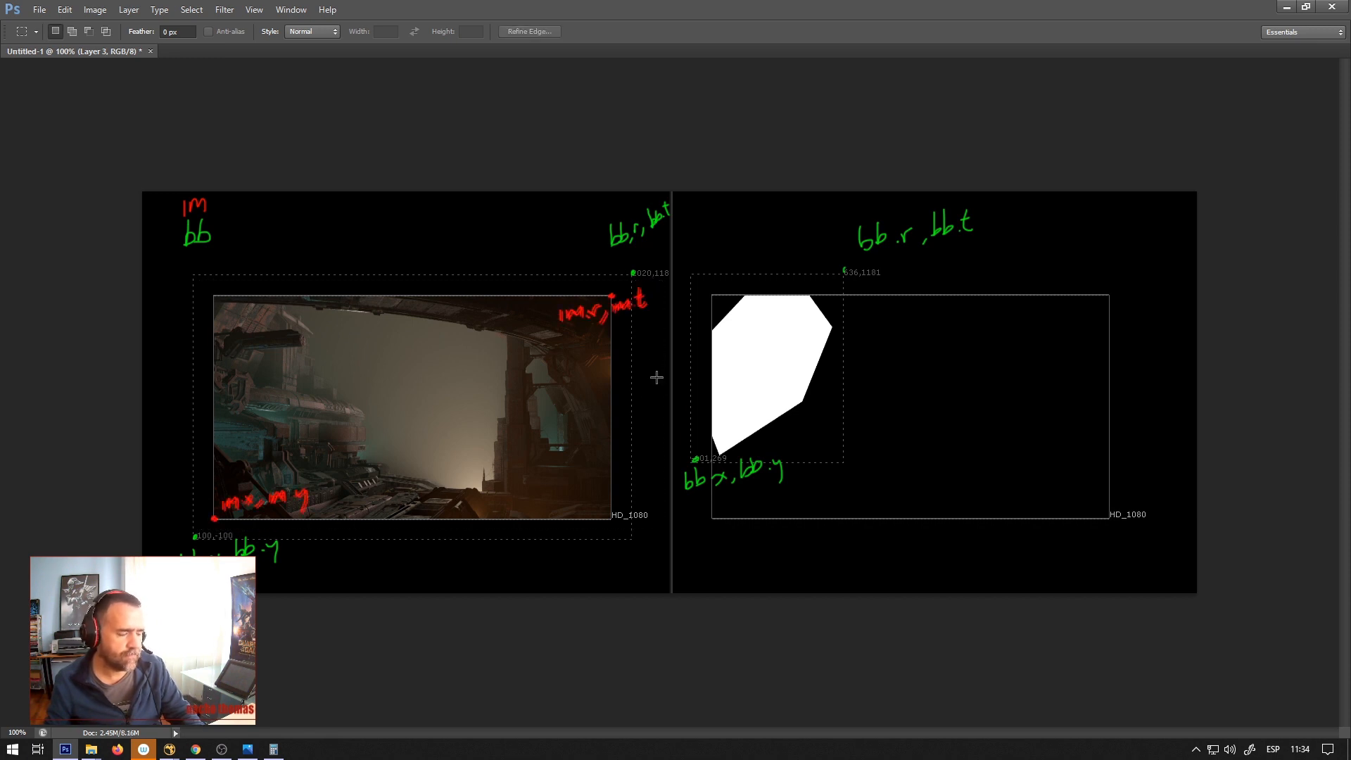
{"action": "key", "text": "v"}
{"action": "mouse_move", "coordinate": [433, 415]}
{"action": "left_mouse_down"}
{"action": "mouse_move", "coordinate": [920, 411]}
{"action": "mouse_move", "coordinate": [930, 454]}
{"action": "mouse_move", "coordinate": [926, 444]}
{"action": "left_mouse_up"}
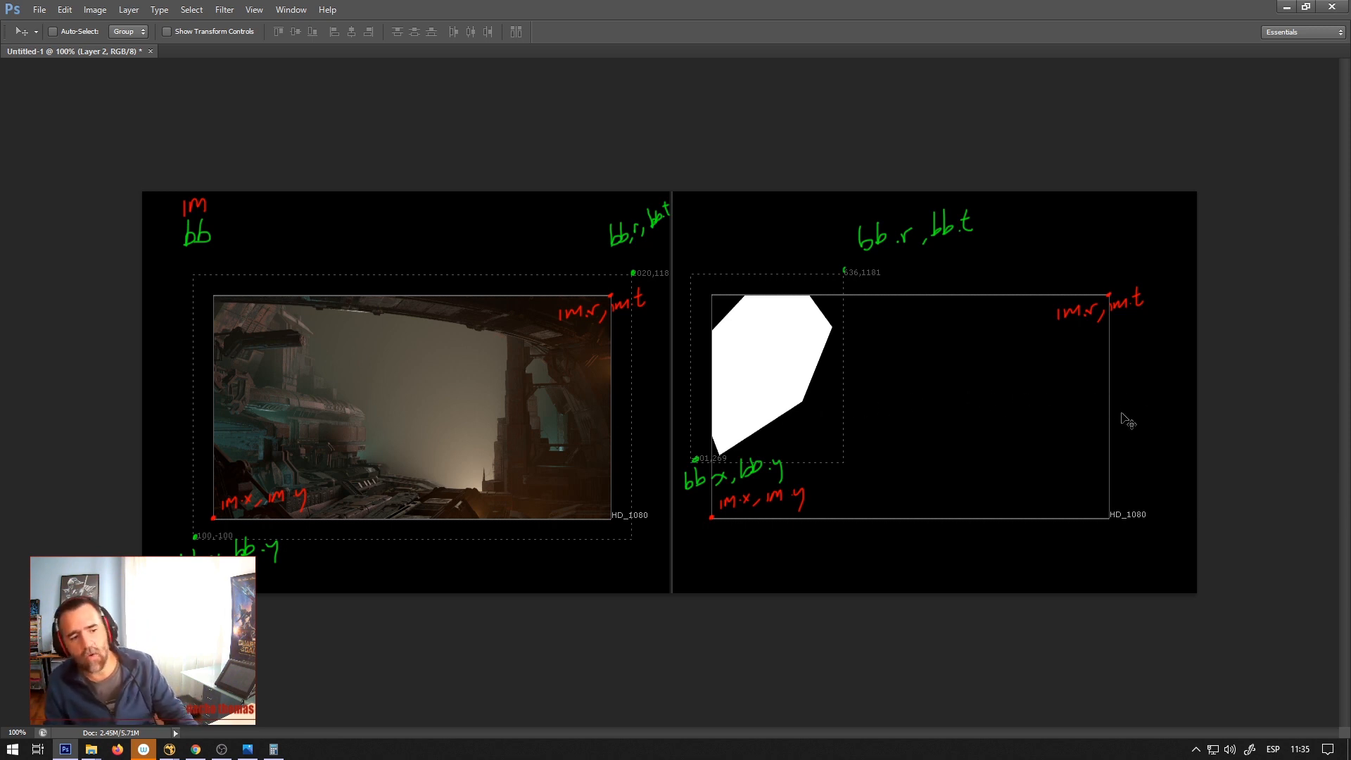
Switch to NukeX, select evaluateOscan1 and open its user knob manager with the unnamed entry selected.
{"action": "key", "text": "alt+Tab"}
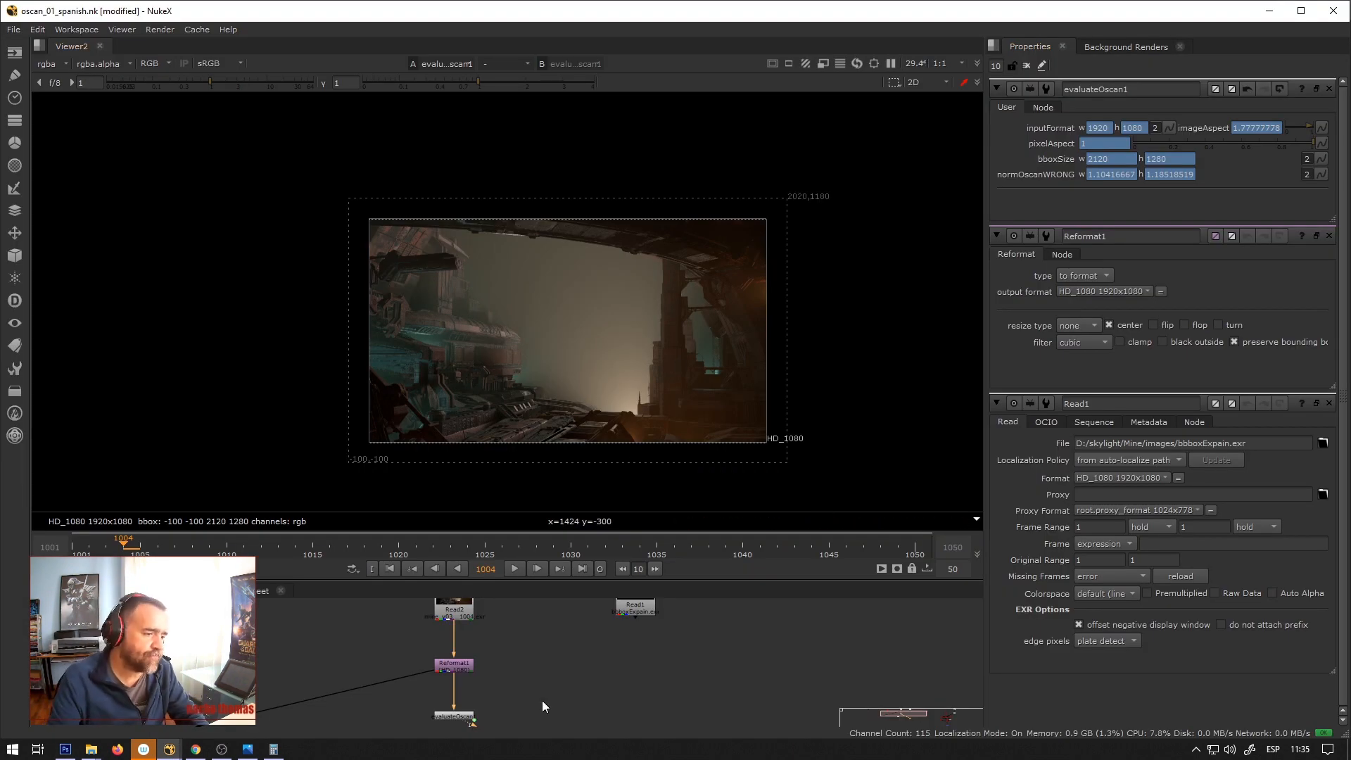
{"action": "scroll", "coordinate": [528, 663], "scroll_direction": "down", "scroll_amount": 2}
{"action": "scroll", "coordinate": [526, 694], "scroll_direction": "up", "scroll_amount": 2}
{"action": "left_click", "coordinate": [453, 704]}
{"action": "right_click", "coordinate": [1011, 108]}
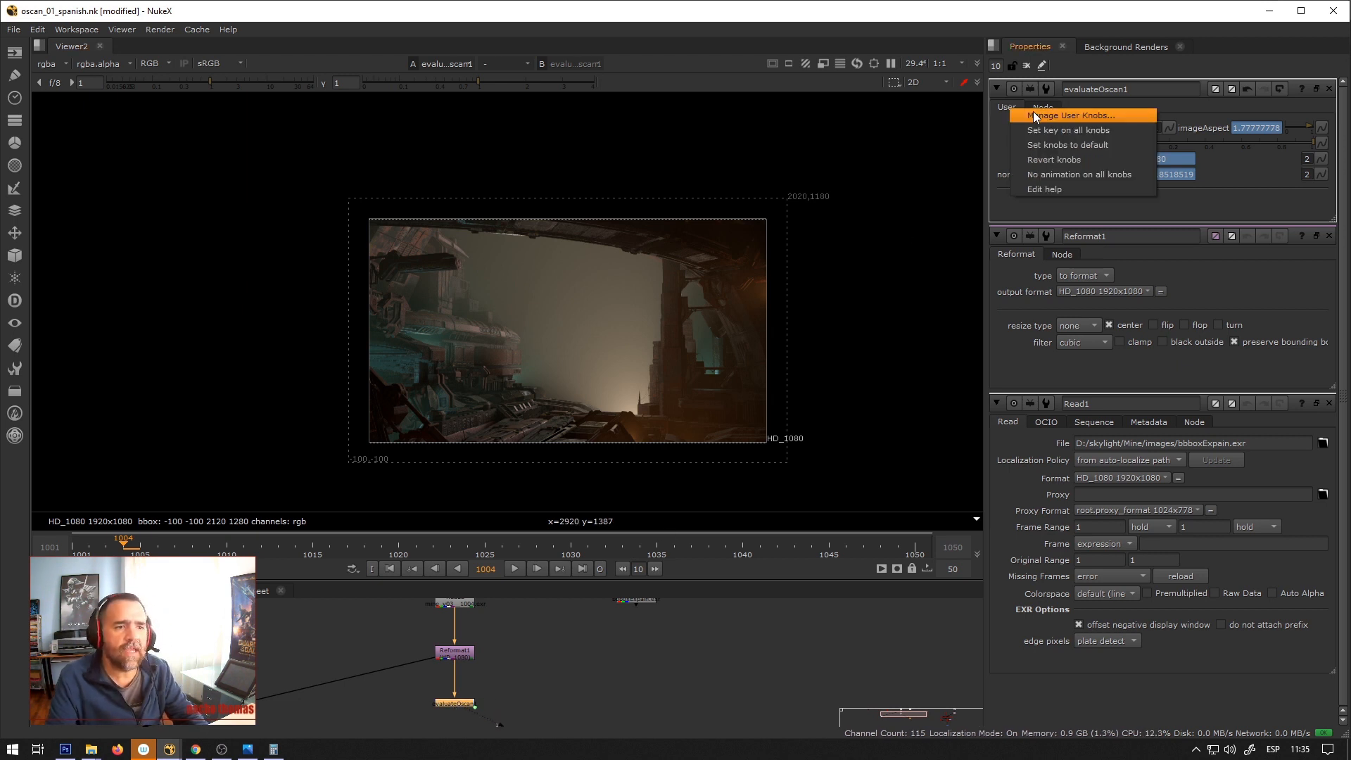
{"action": "left_click", "coordinate": [1033, 111]}
{"action": "left_click", "coordinate": [587, 361]}
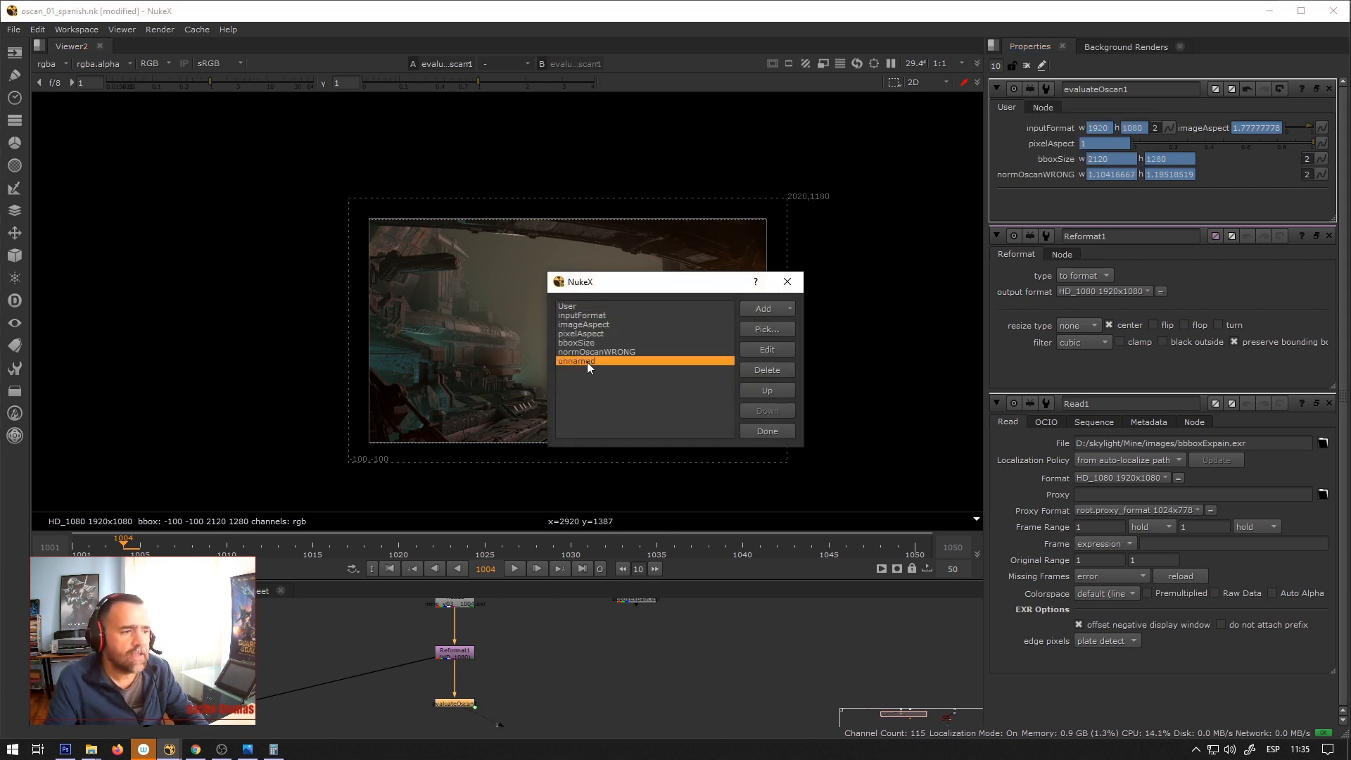
Add a Bounding Box knob with the name and label "im" after the unnamed entry.
{"action": "left_click", "coordinate": [750, 309]}
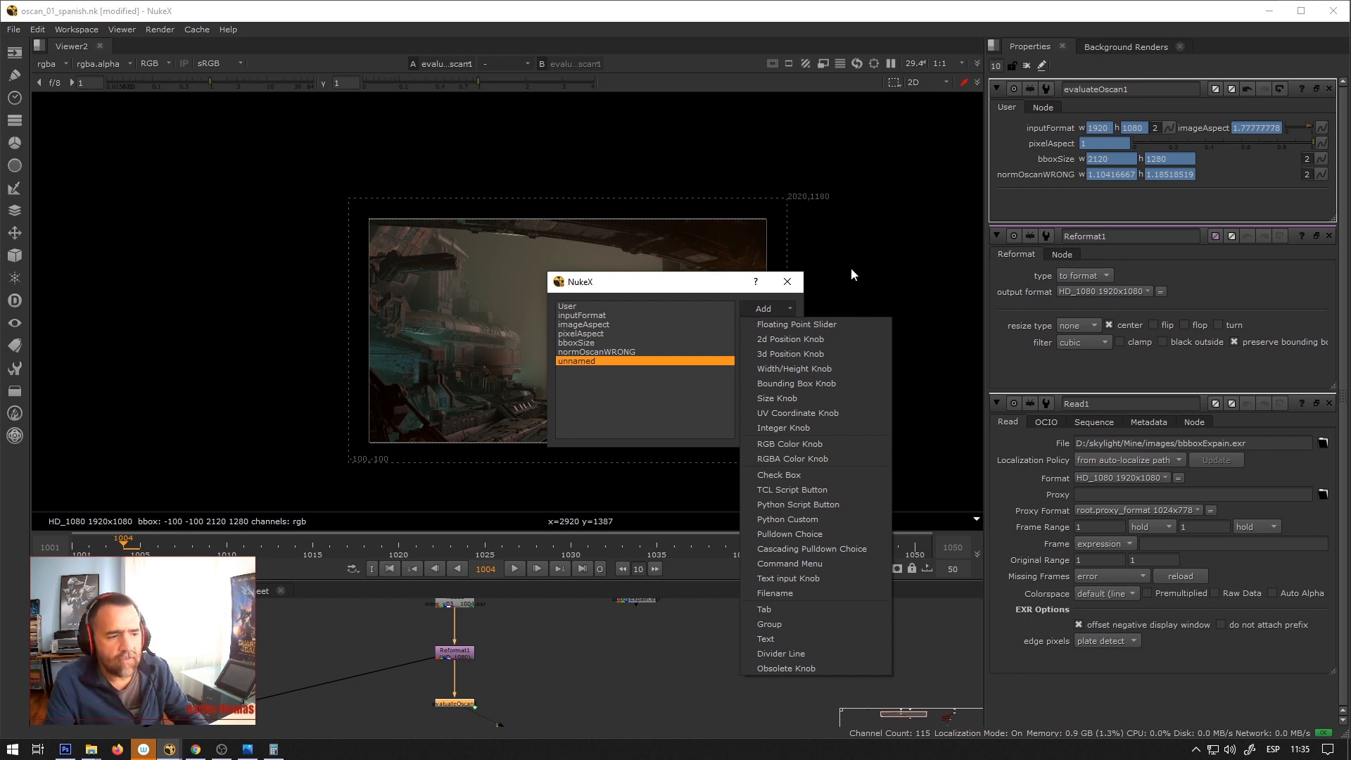
{"action": "left_click", "coordinate": [782, 389]}
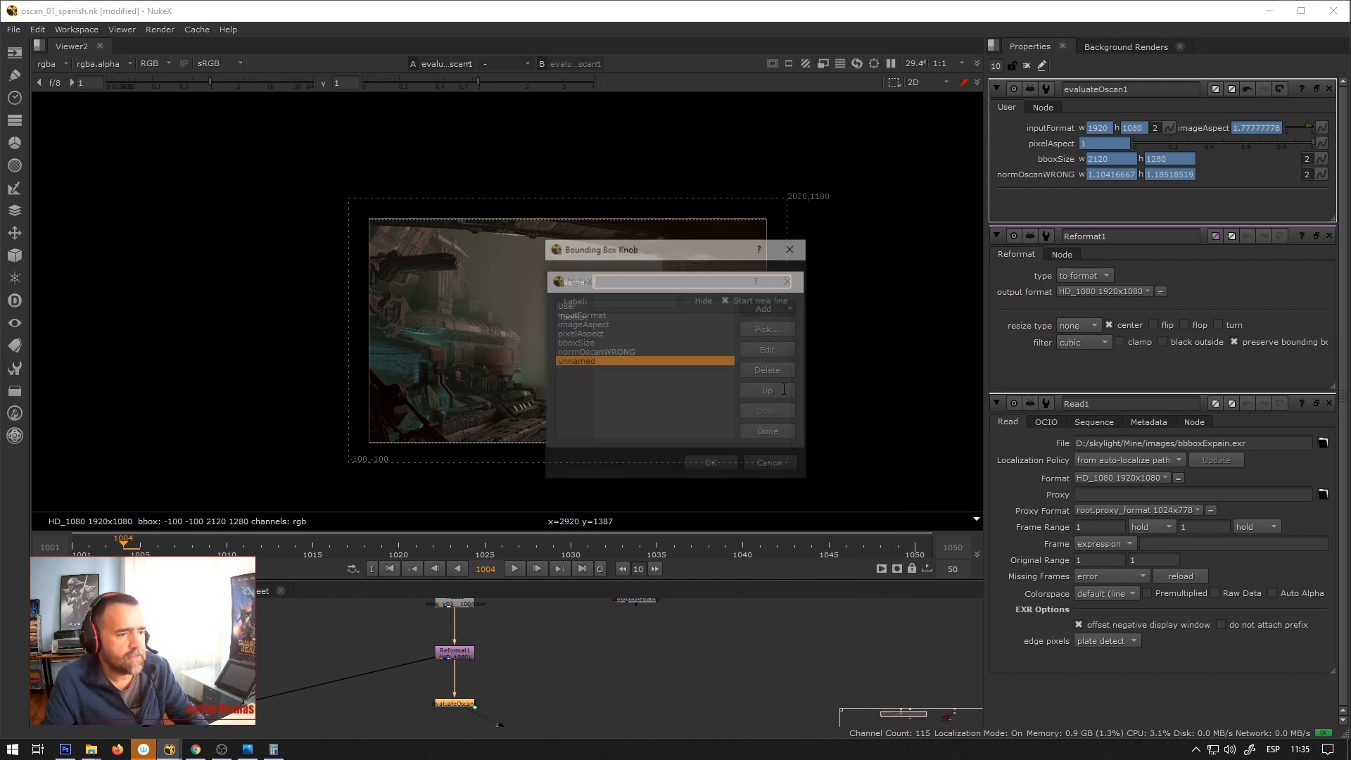
{"action": "type", "text": "im"}
{"action": "left_click_drag", "start_coordinate": [611, 281], "coordinate": [586, 281]}
{"action": "key", "text": "ctrl+c"}
{"action": "left_click", "coordinate": [605, 307]}
{"action": "key", "text": "ctrl+v"}
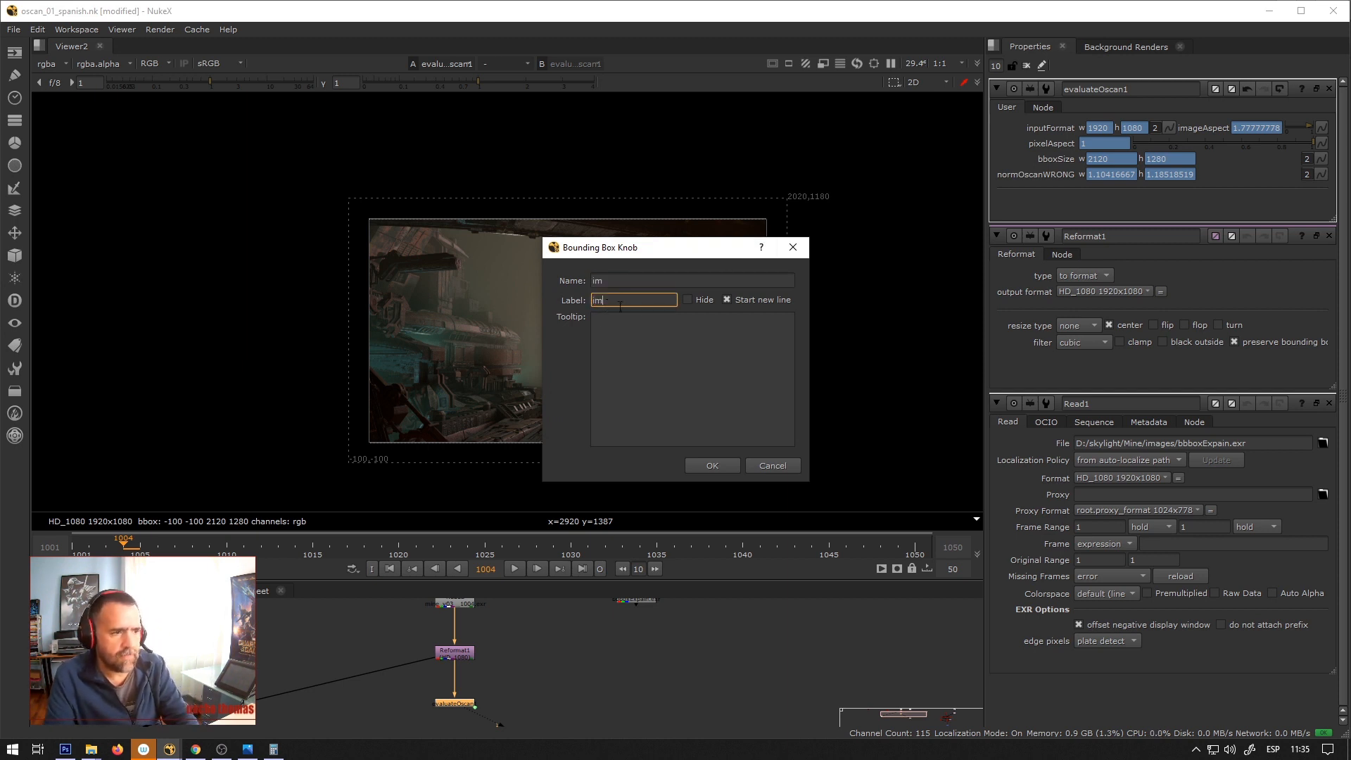
{"action": "left_click", "coordinate": [710, 465]}
Add a second Bounding Box knob with the name and label "bb", and finish managing the user knobs.
{"action": "left_click", "coordinate": [777, 306]}
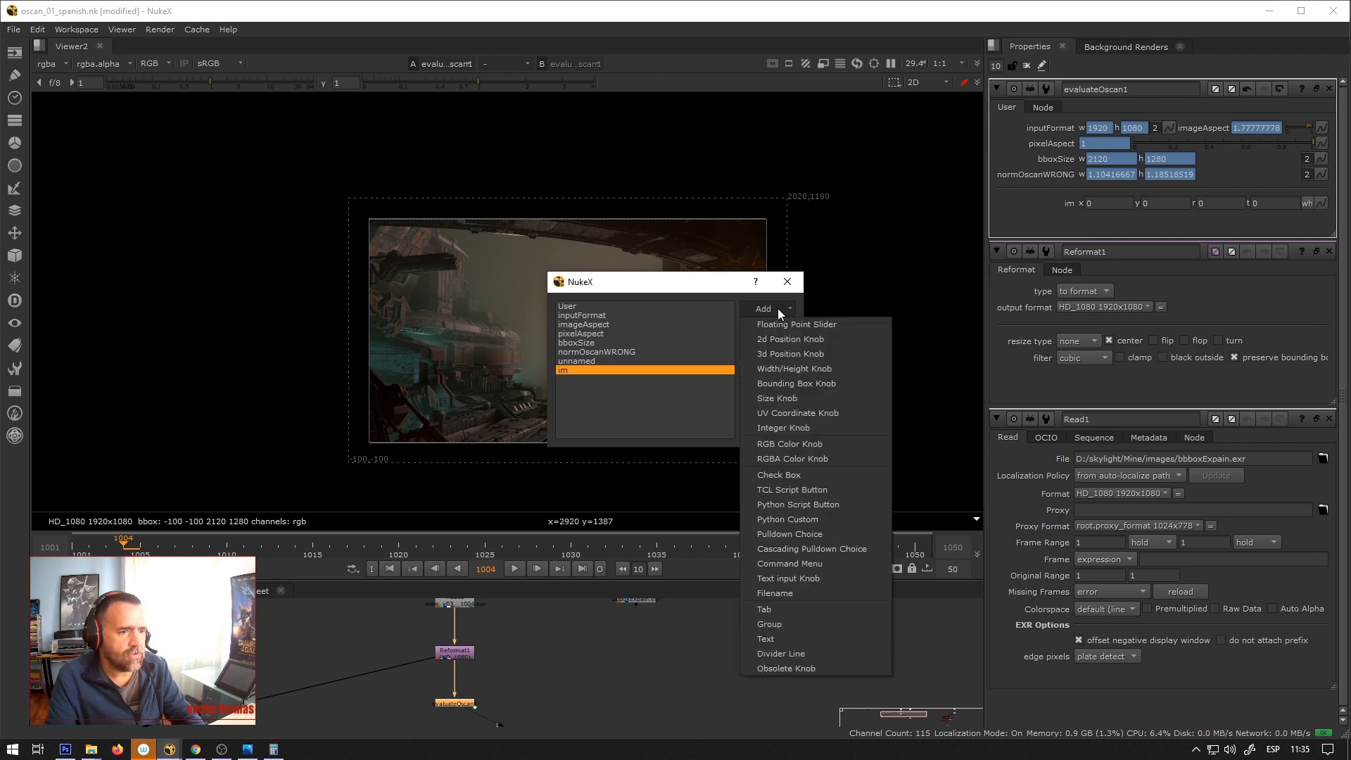
{"action": "left_click", "coordinate": [790, 384]}
{"action": "type", "text": "bb"}
{"action": "left_click", "coordinate": [644, 300]}
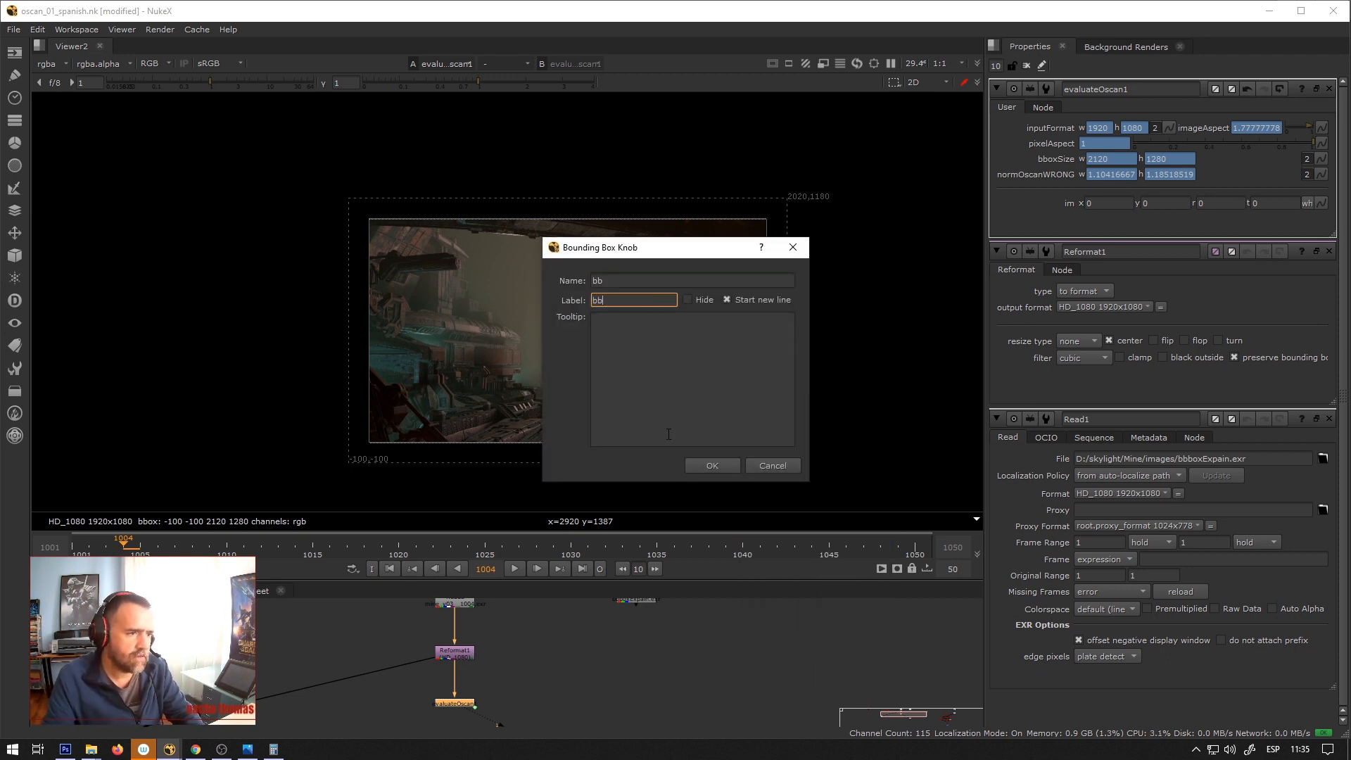
{"action": "left_click", "coordinate": [713, 465]}
{"action": "left_click", "coordinate": [787, 430]}
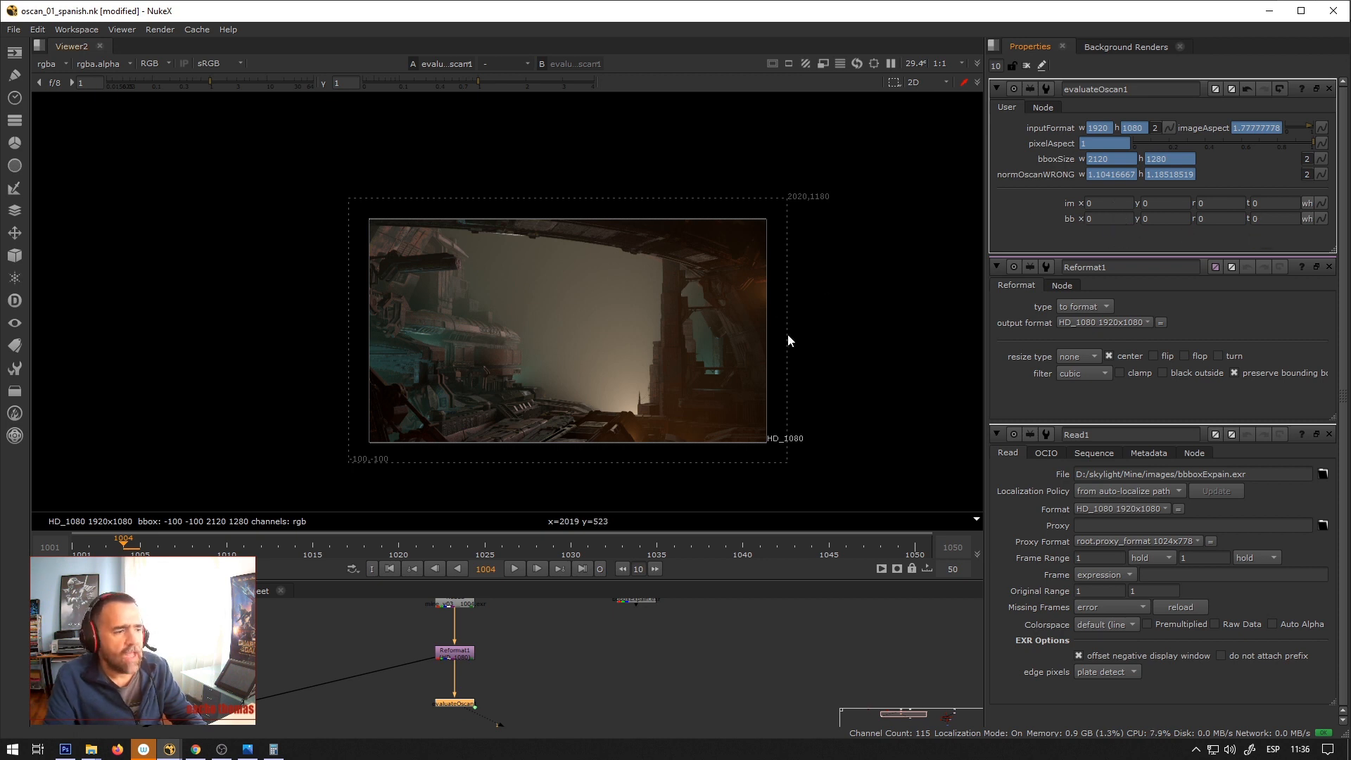
Set the im knob's x expression to format.x and reuse the copied format expression for its y value.
{"action": "right_click", "coordinate": [1099, 211]}
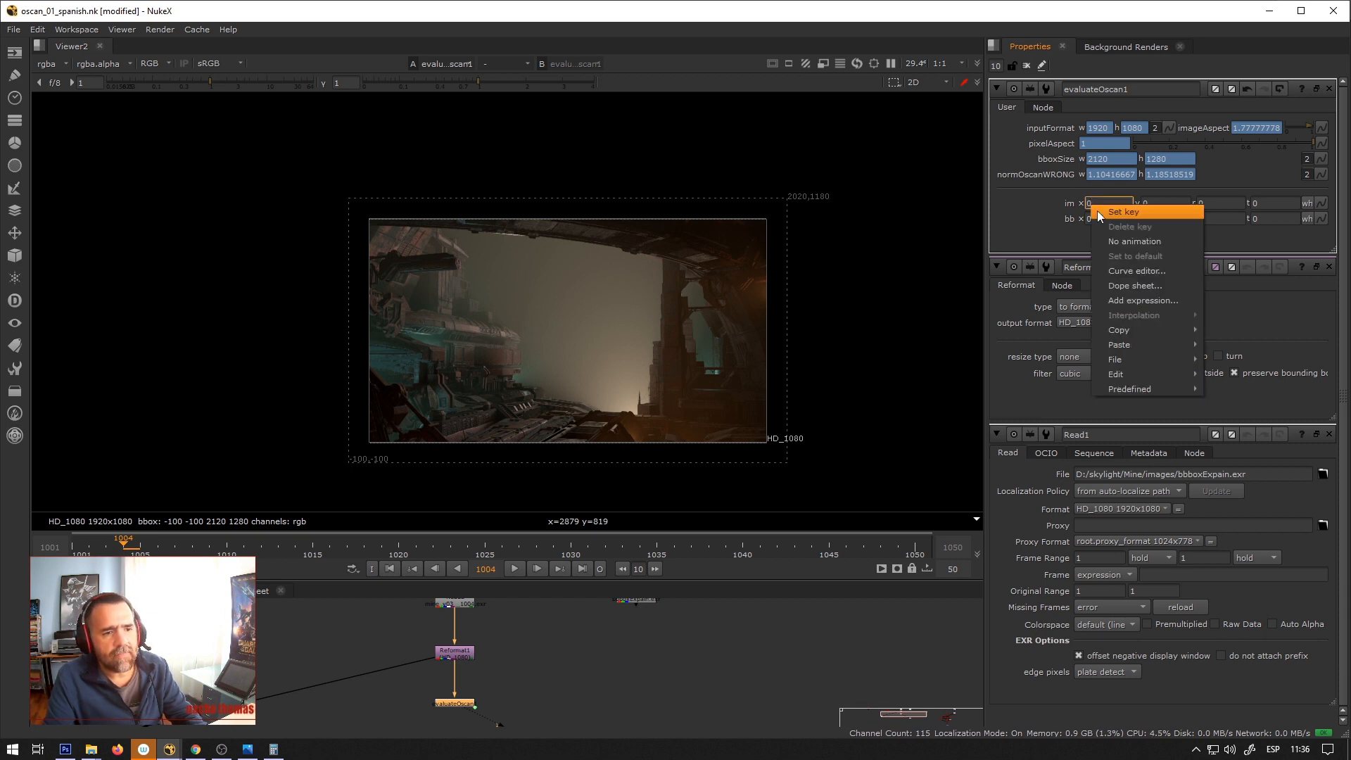
{"action": "left_click", "coordinate": [1124, 302]}
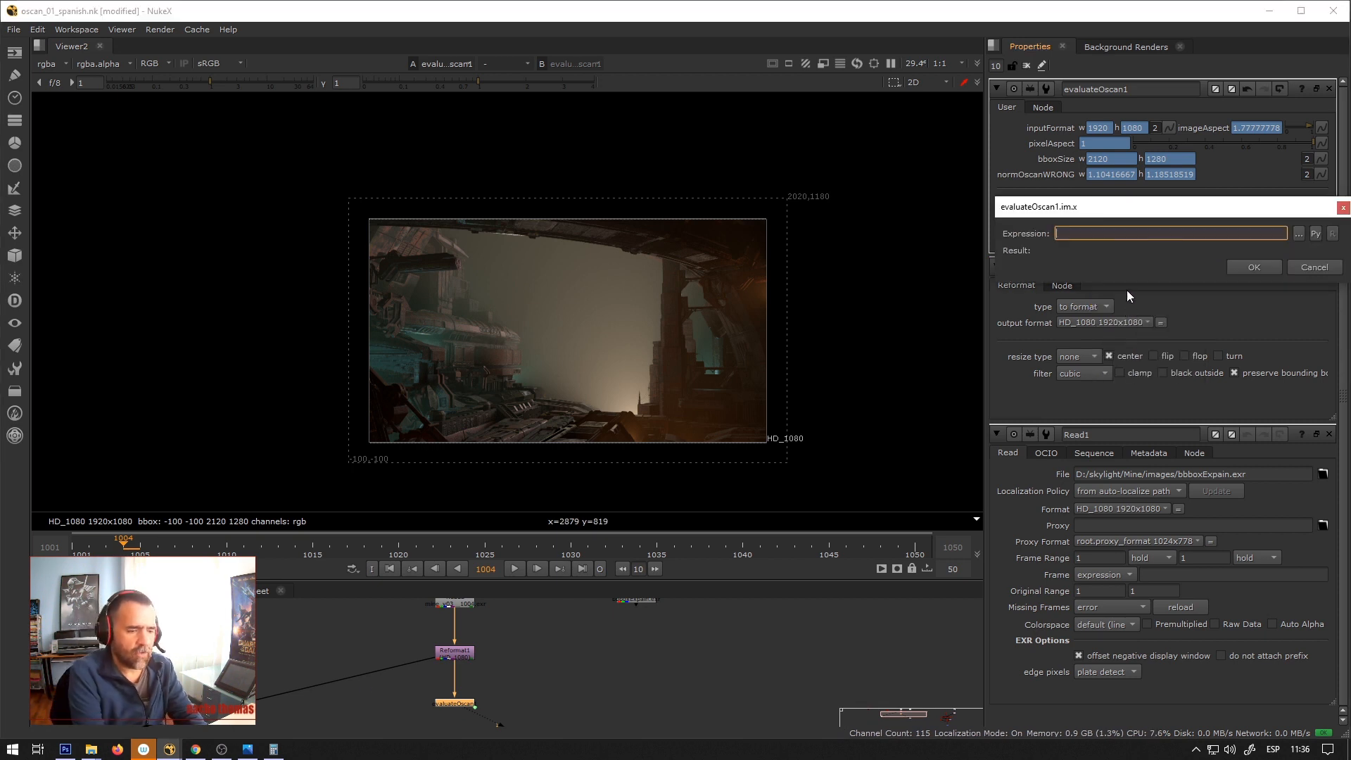
{"action": "type", "text": "x"}
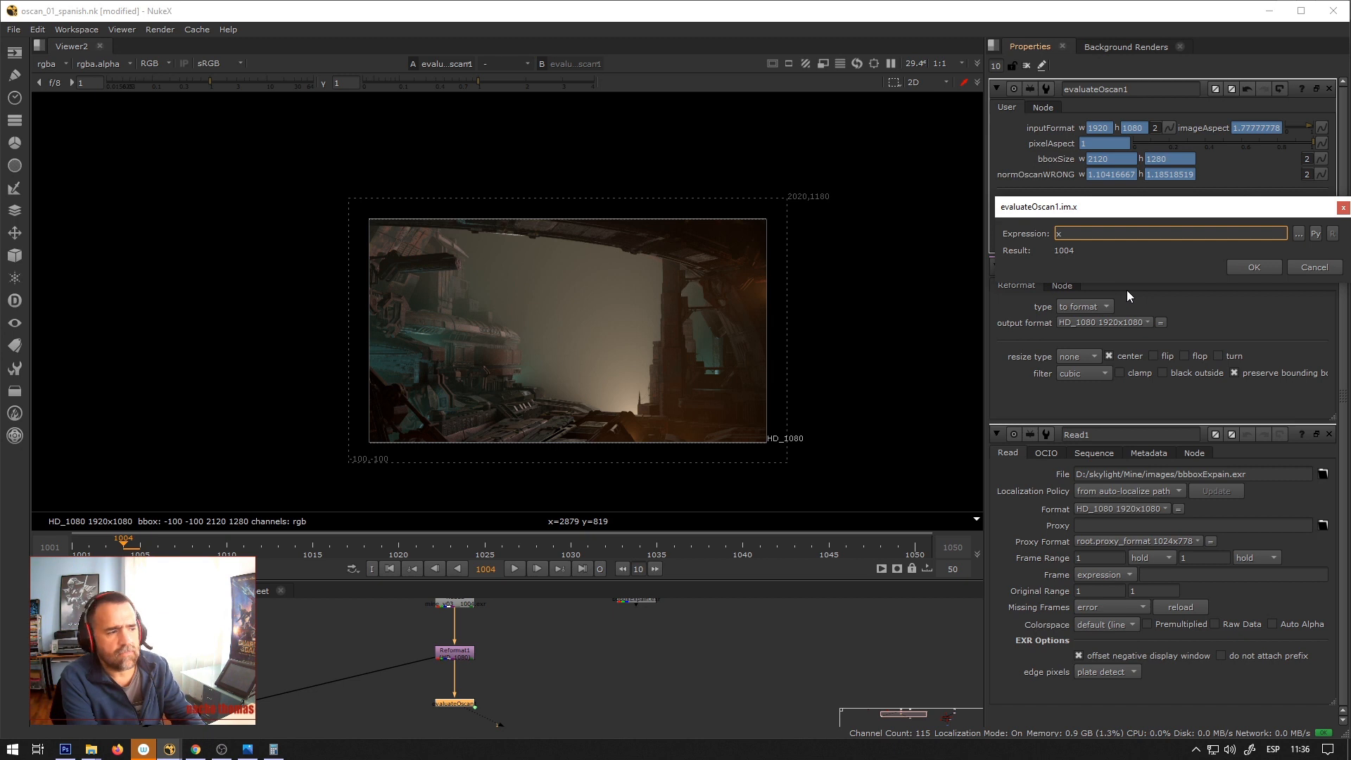
{"action": "key", "text": "BackSpace"}
{"action": "type", "text": "format.x"}
{"action": "left_click_drag", "start_coordinate": [1095, 234], "coordinate": [1030, 234]}
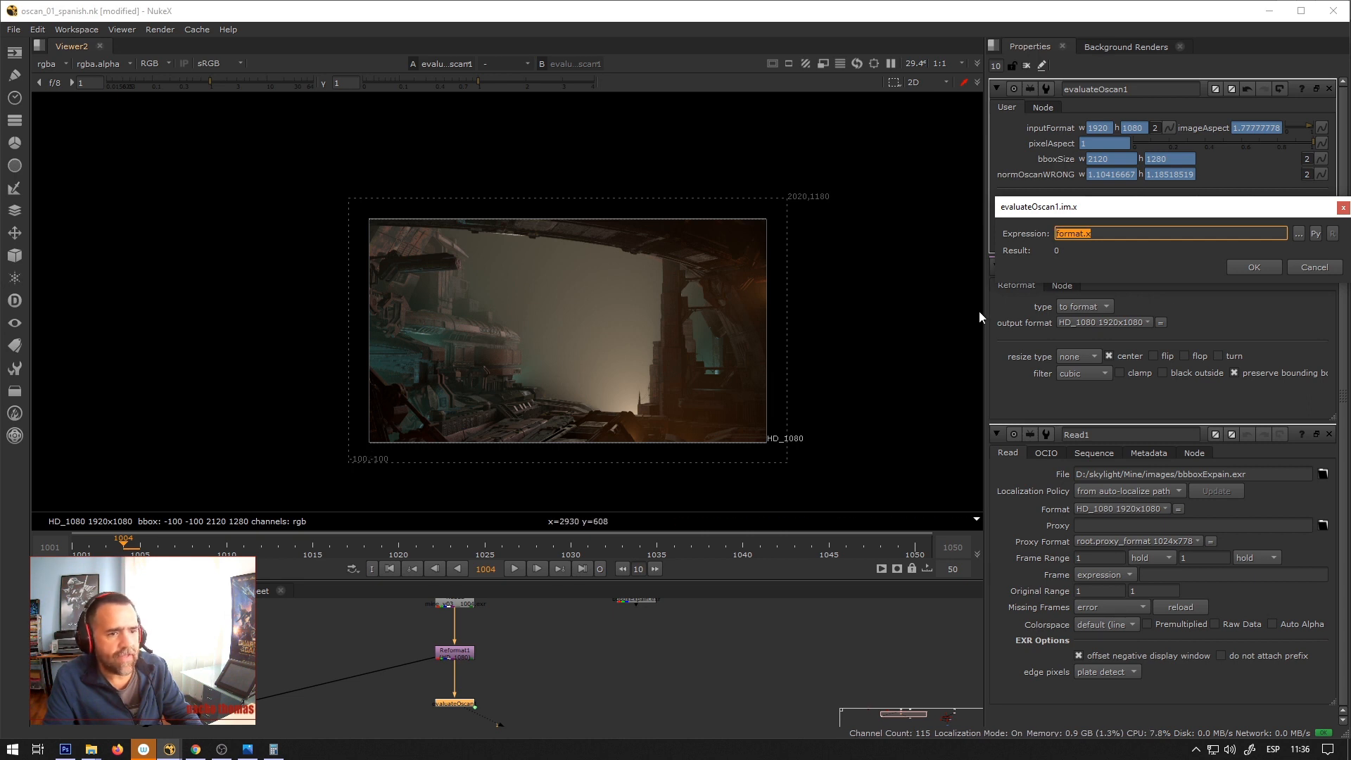
{"action": "left_click", "coordinate": [1263, 262]}
{"action": "right_click", "coordinate": [1149, 204]}
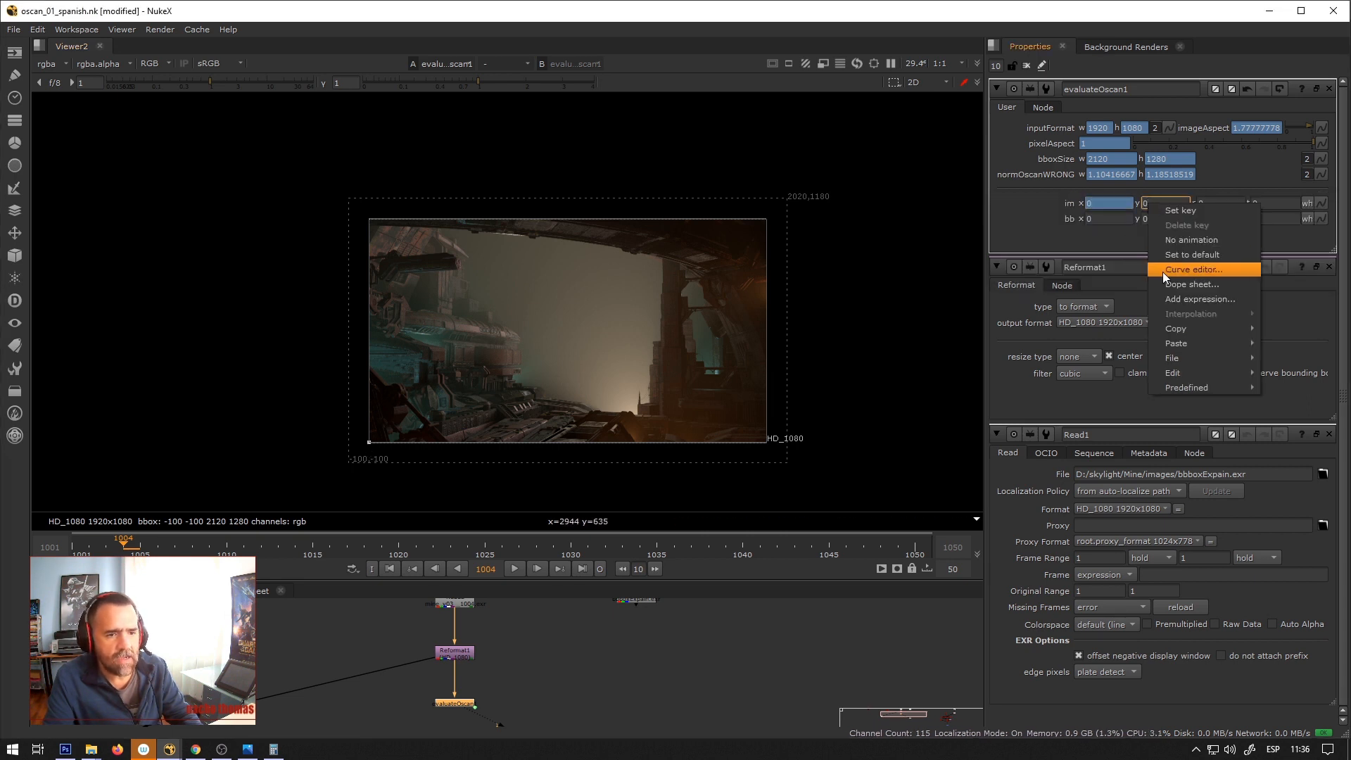
{"action": "left_click", "coordinate": [1179, 302]}
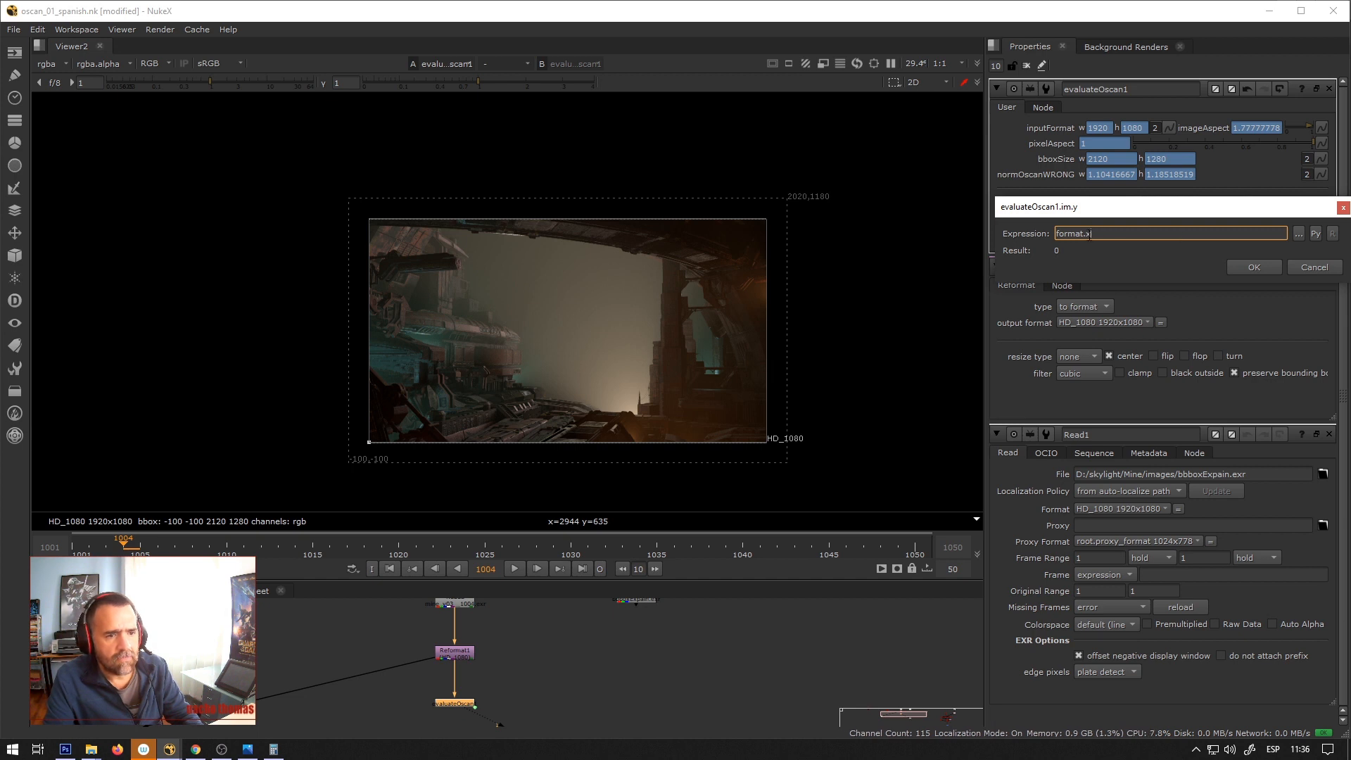
{"action": "left_click", "coordinate": [1252, 268]}
Set the im knob's r expression to format.r and its t expression to format.t.
{"action": "right_click", "coordinate": [1217, 204]}
{"action": "left_click", "coordinate": [1234, 302]}
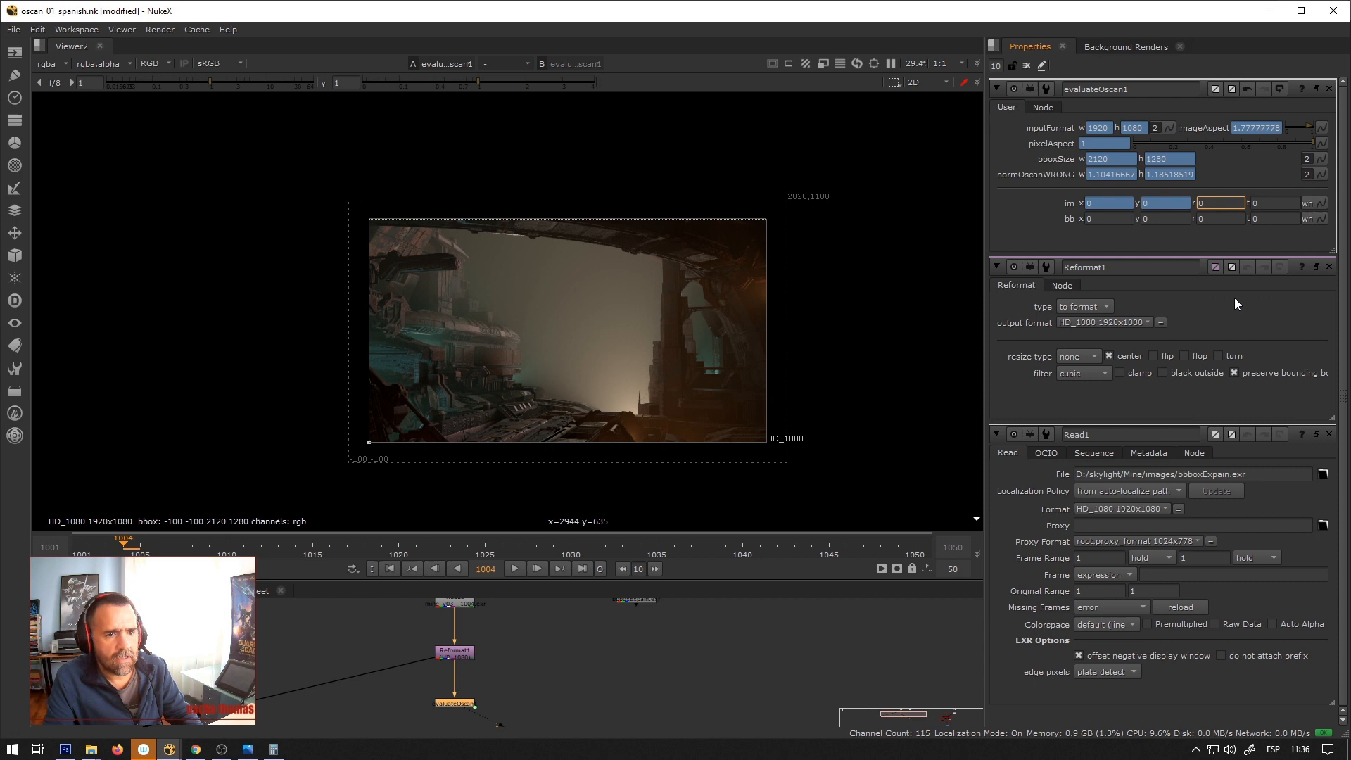
{"action": "left_click_drag", "start_coordinate": [1084, 233], "coordinate": [1103, 233]}
{"action": "left_click", "coordinate": [1085, 233]}
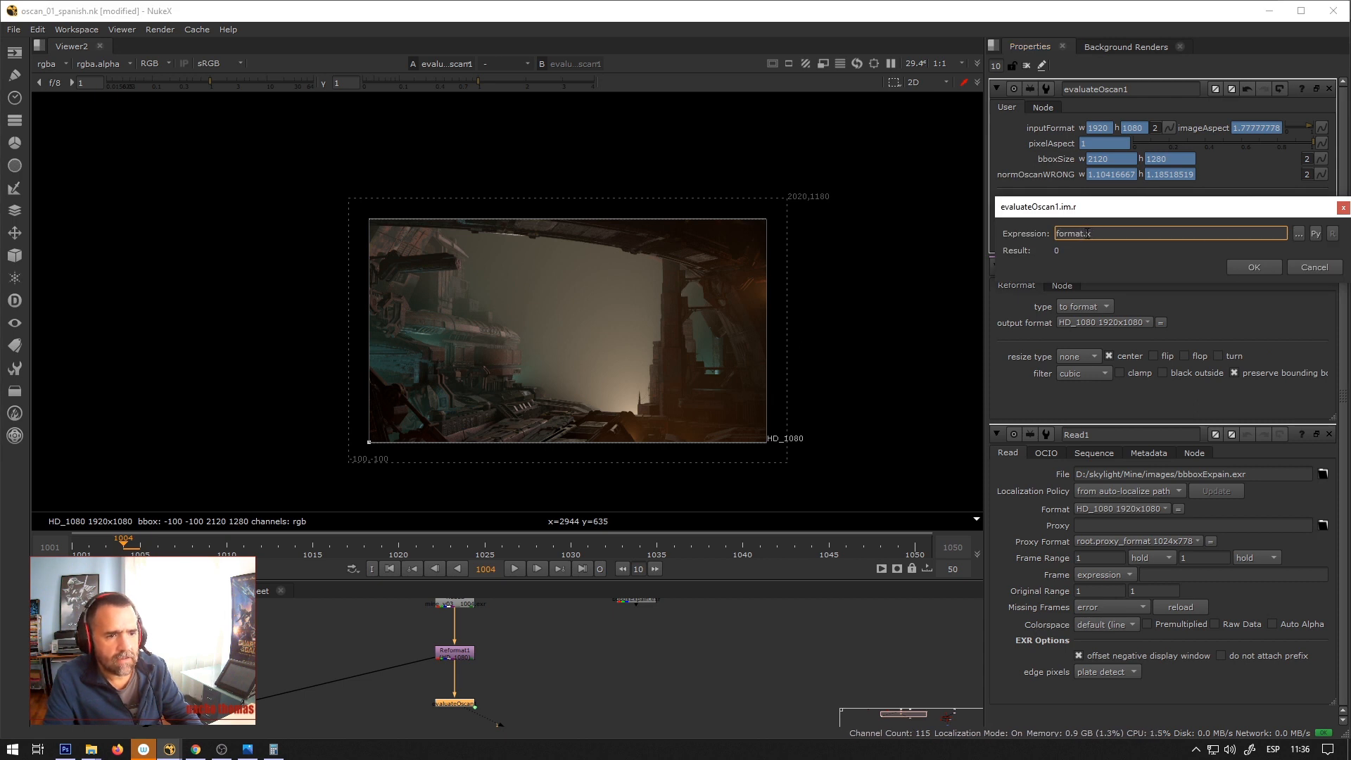
{"action": "type", "text": "r"}
{"action": "left_click", "coordinate": [1248, 266]}
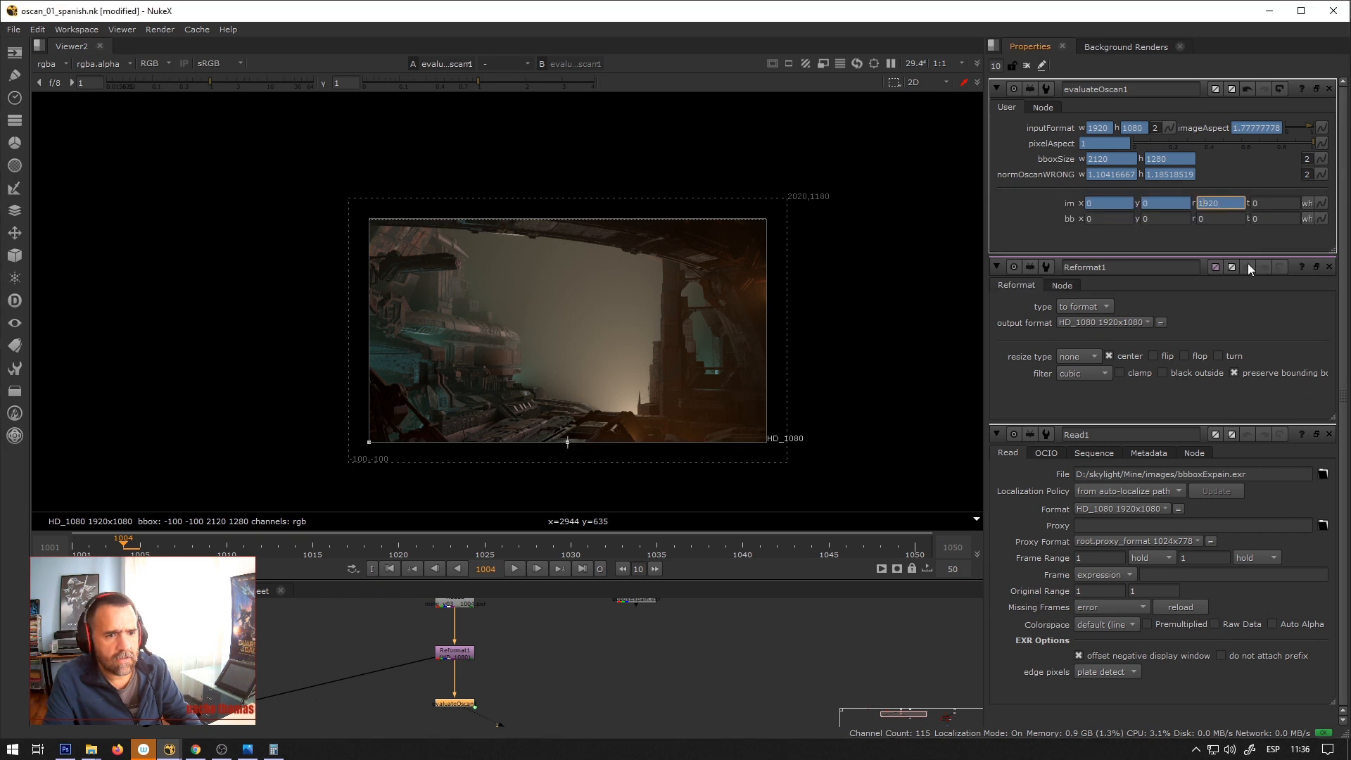
{"action": "right_click", "coordinate": [1260, 204]}
{"action": "left_click", "coordinate": [1288, 301]}
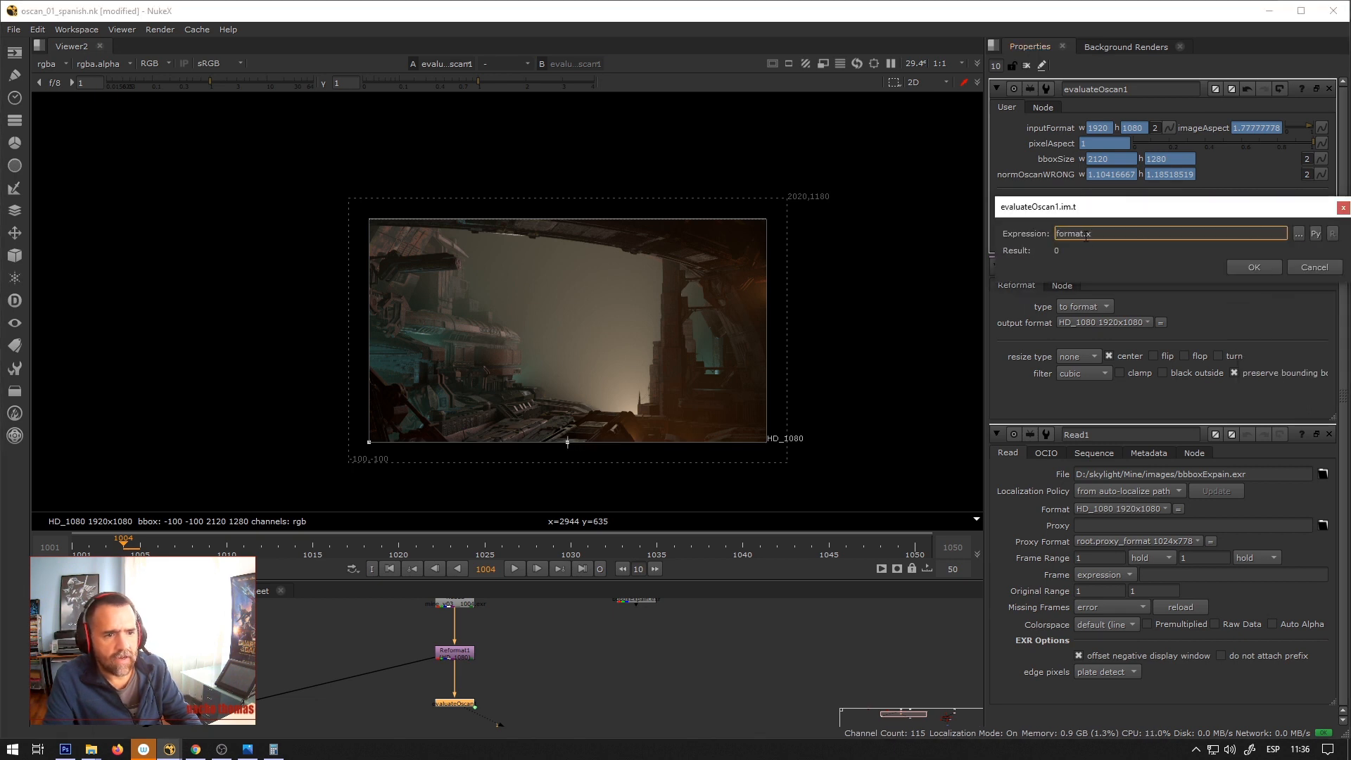
{"action": "key", "text": "BackSpace"}
{"action": "type", "text": "t"}
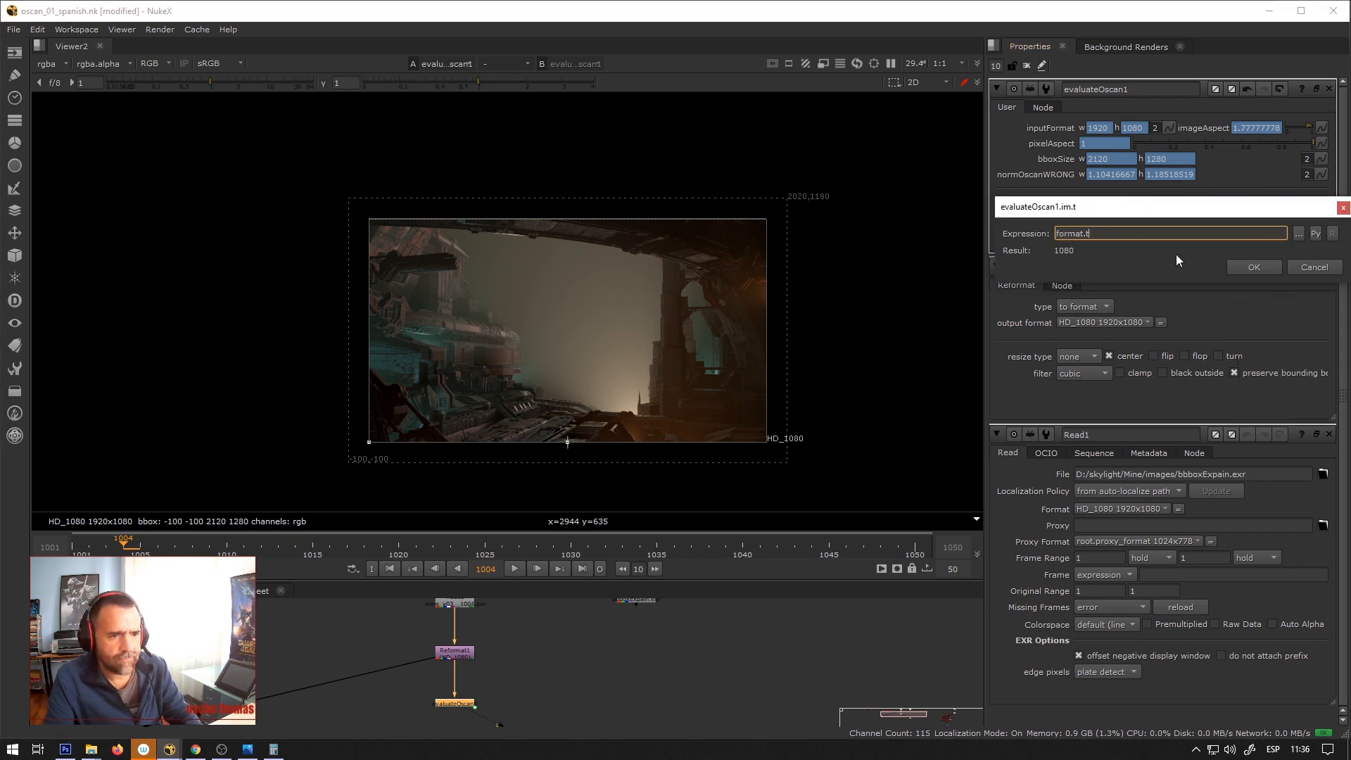
{"action": "left_click", "coordinate": [1254, 267]}
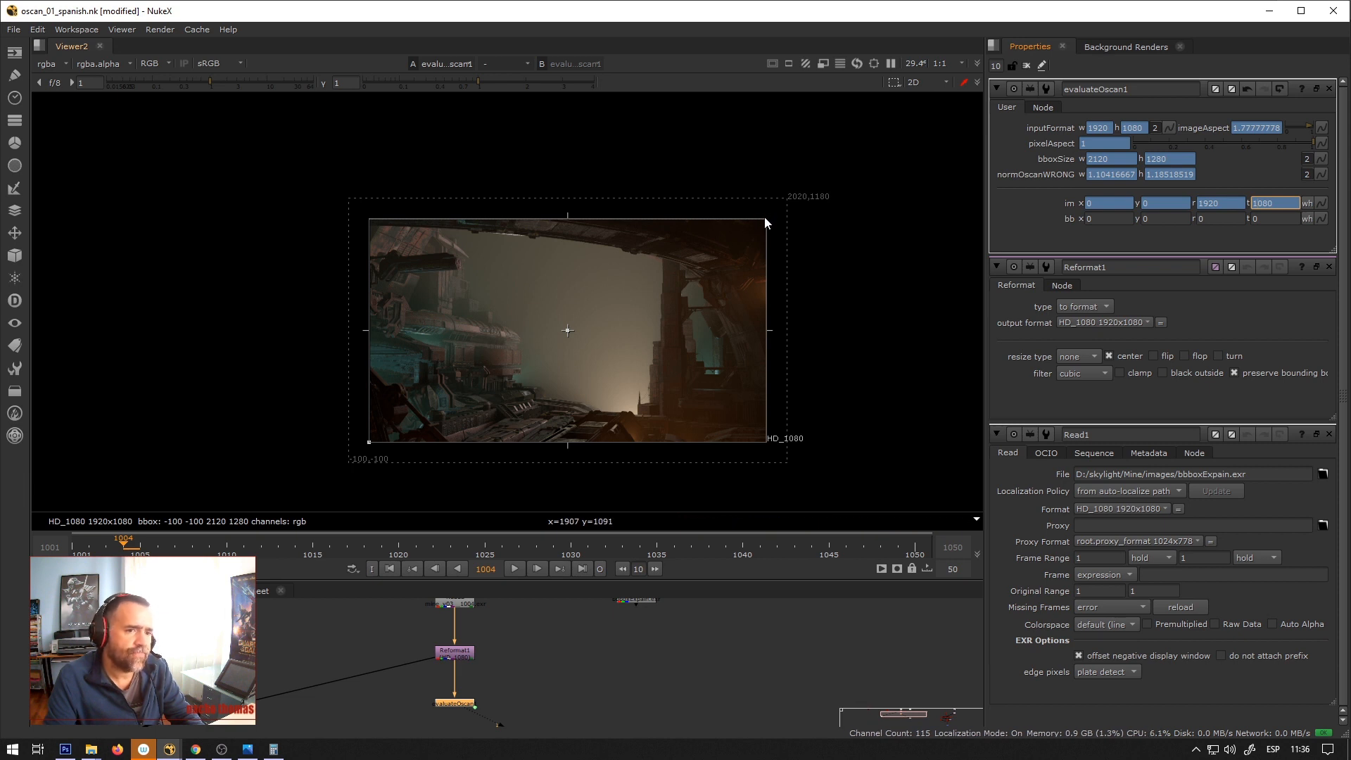
Set the bb knob's x expression to bbox.x, copying the expression text for reuse.
{"action": "scroll", "coordinate": [563, 362], "scroll_direction": "down", "scroll_amount": 3}
{"action": "scroll", "coordinate": [563, 361], "scroll_direction": "up", "scroll_amount": 3}
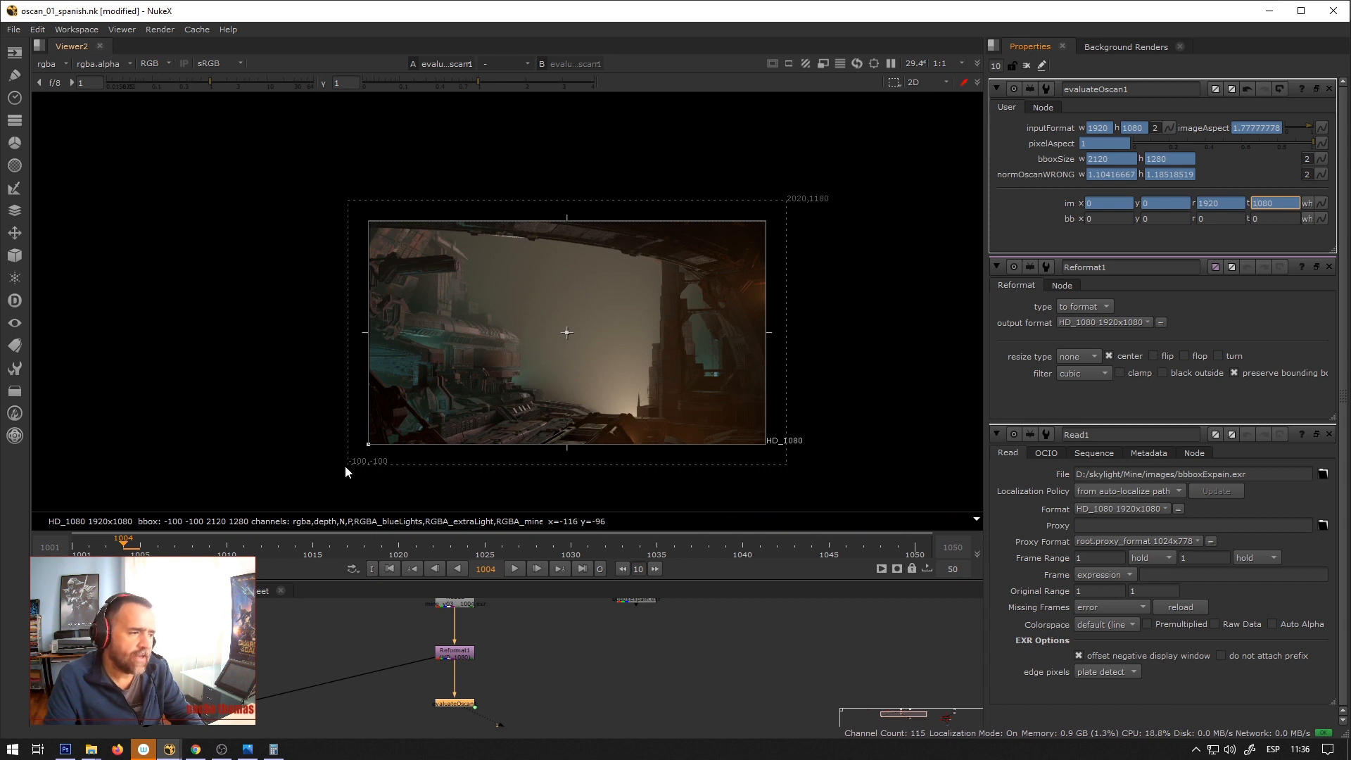
{"action": "right_click", "coordinate": [1087, 220]}
{"action": "left_click", "coordinate": [1122, 310]}
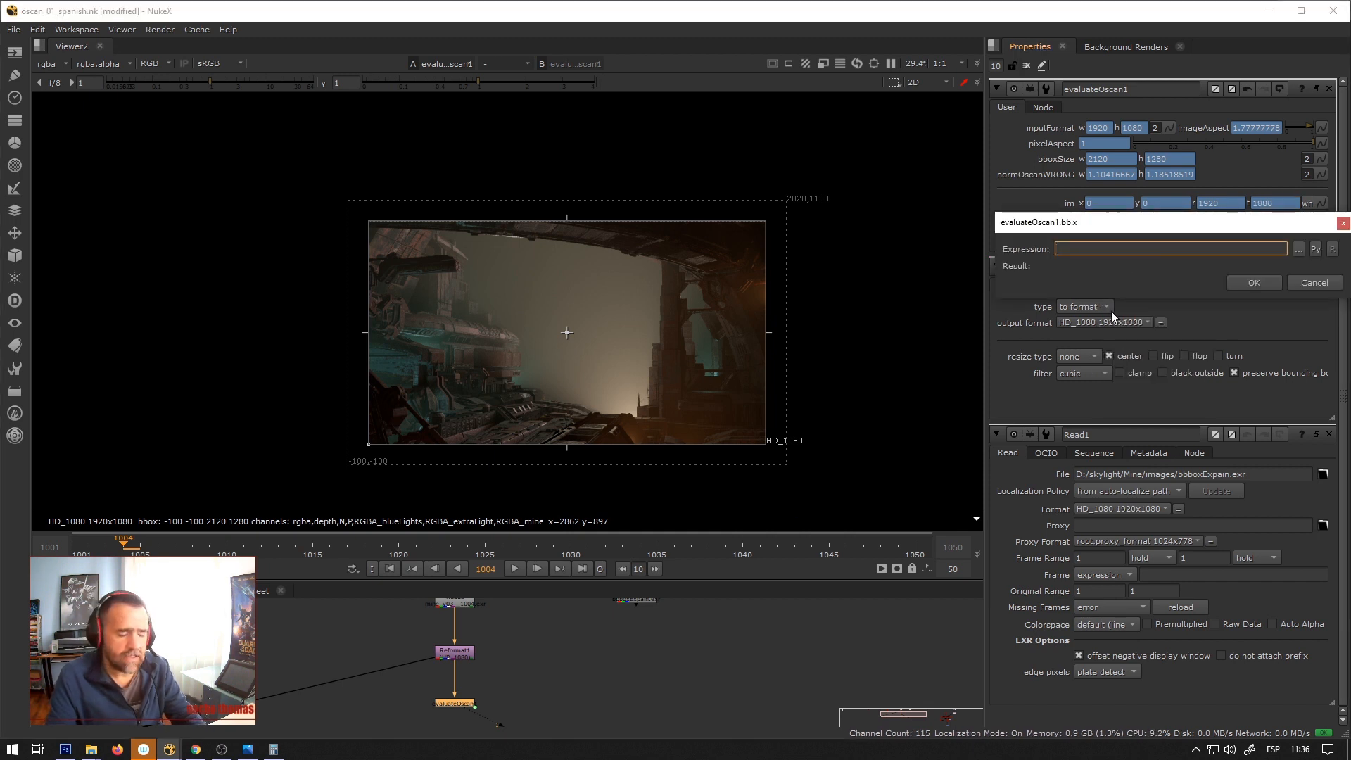
{"action": "type", "text": "bbox.x"}
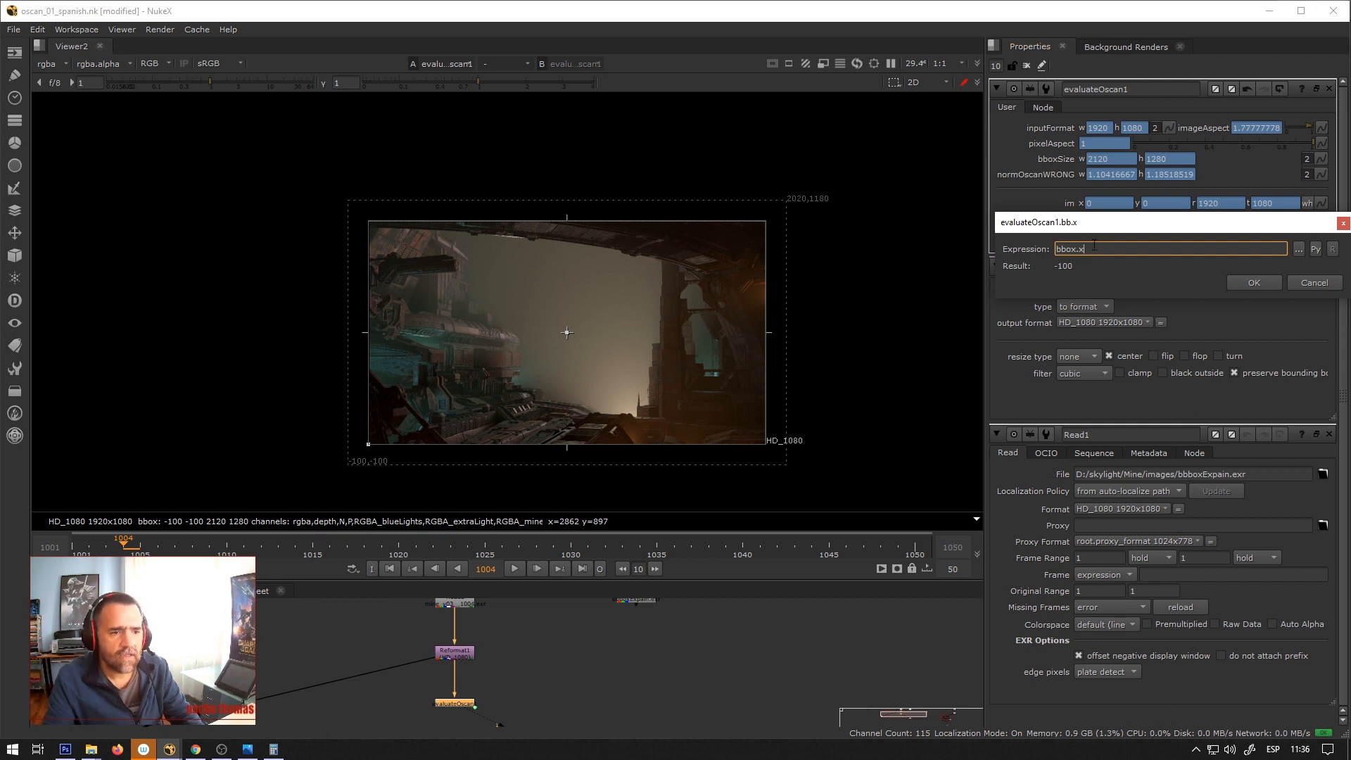
{"action": "key", "text": "ctrl+a"}
{"action": "key", "text": "ctrl+c"}
{"action": "left_click", "coordinate": [1254, 283]}
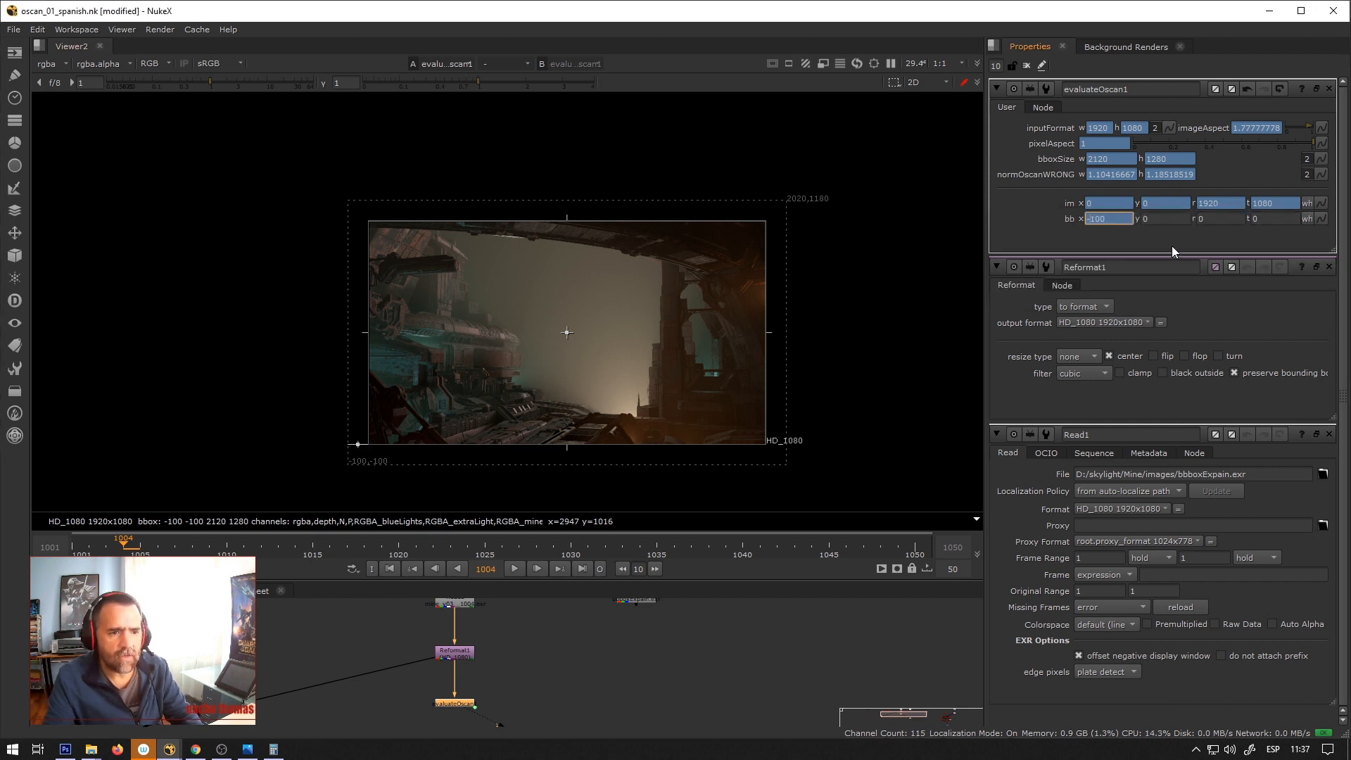
Set the bb knob's y expression to bbox.y and its r expression to bbox.r.
{"action": "right_click", "coordinate": [1150, 219]}
{"action": "left_click", "coordinate": [1175, 316]}
{"action": "key", "text": "ctrl+v"}
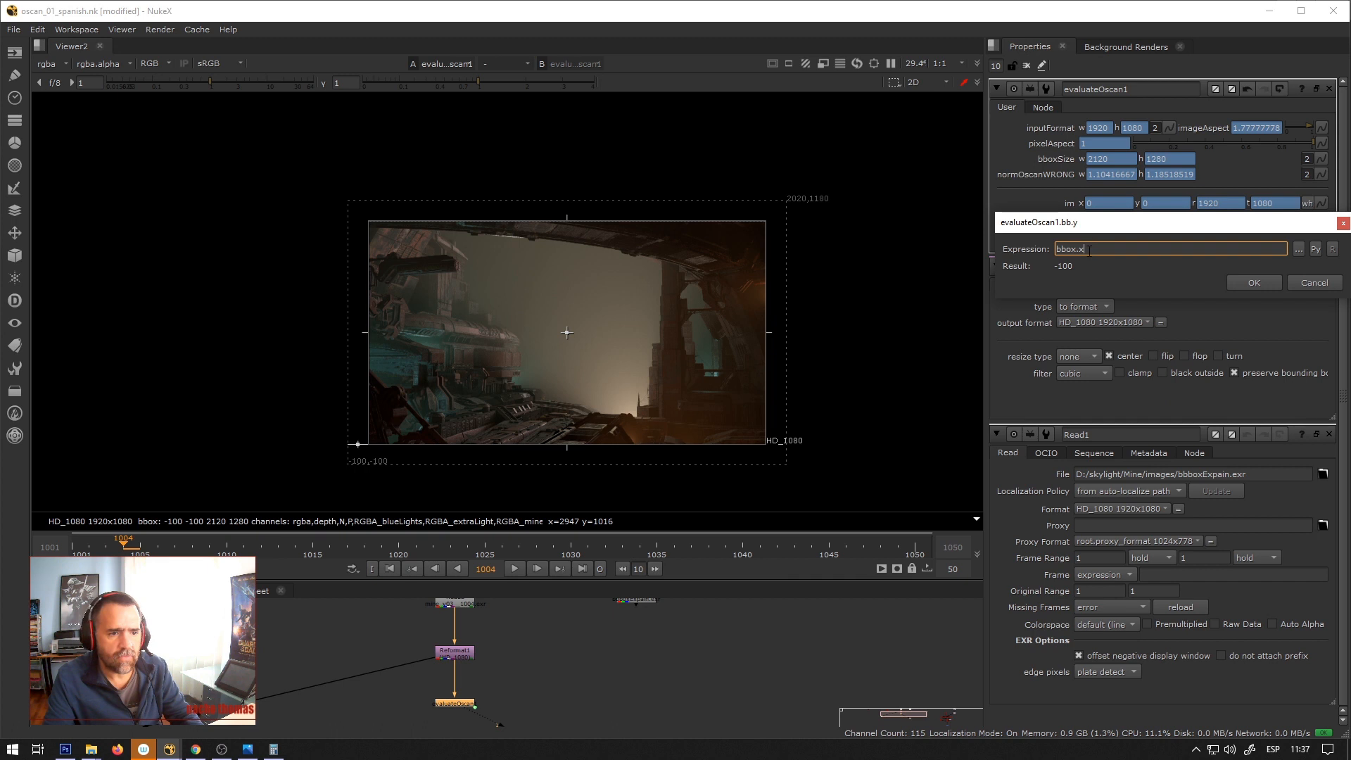
{"action": "type", "text": "y"}
{"action": "left_click", "coordinate": [1254, 282]}
{"action": "right_click", "coordinate": [1205, 219]}
{"action": "left_click", "coordinate": [1265, 316]}
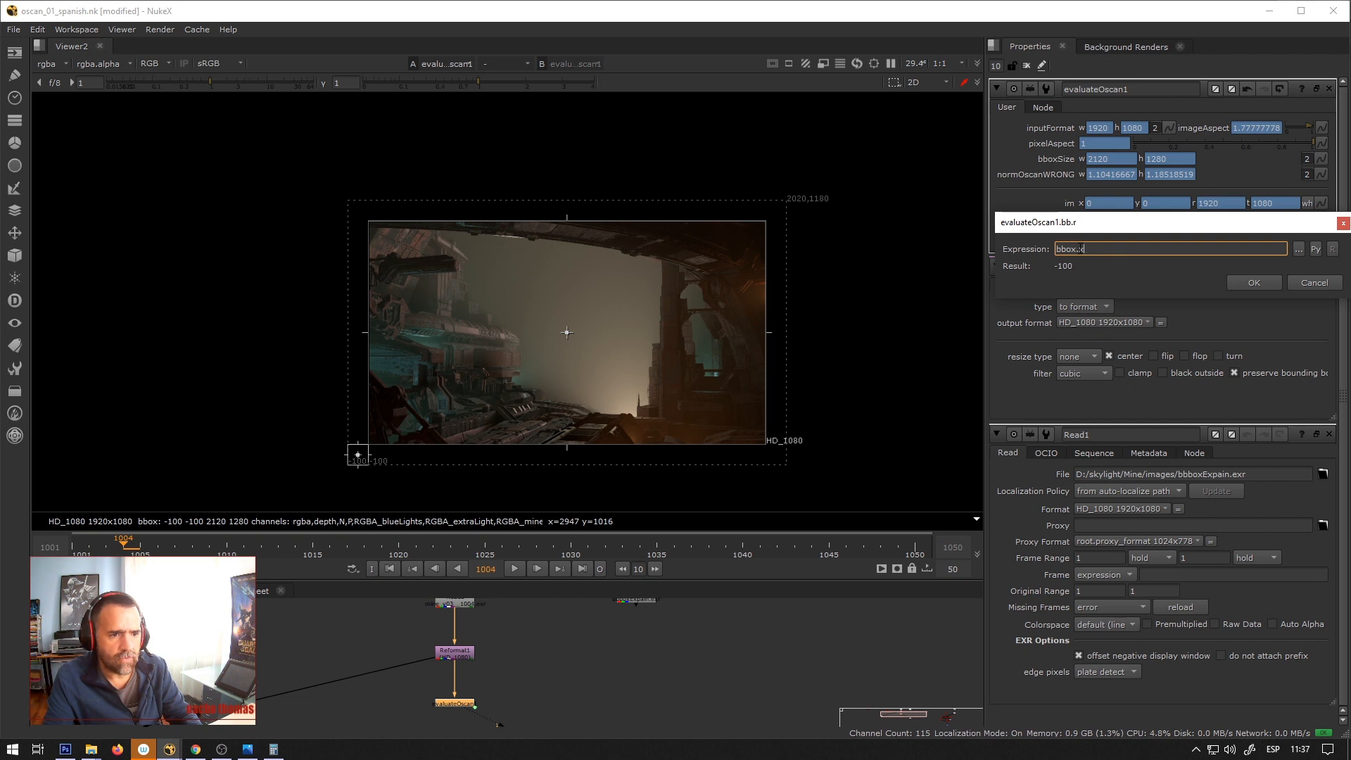
{"action": "type", "text": "r"}
{"action": "left_click", "coordinate": [1254, 283]}
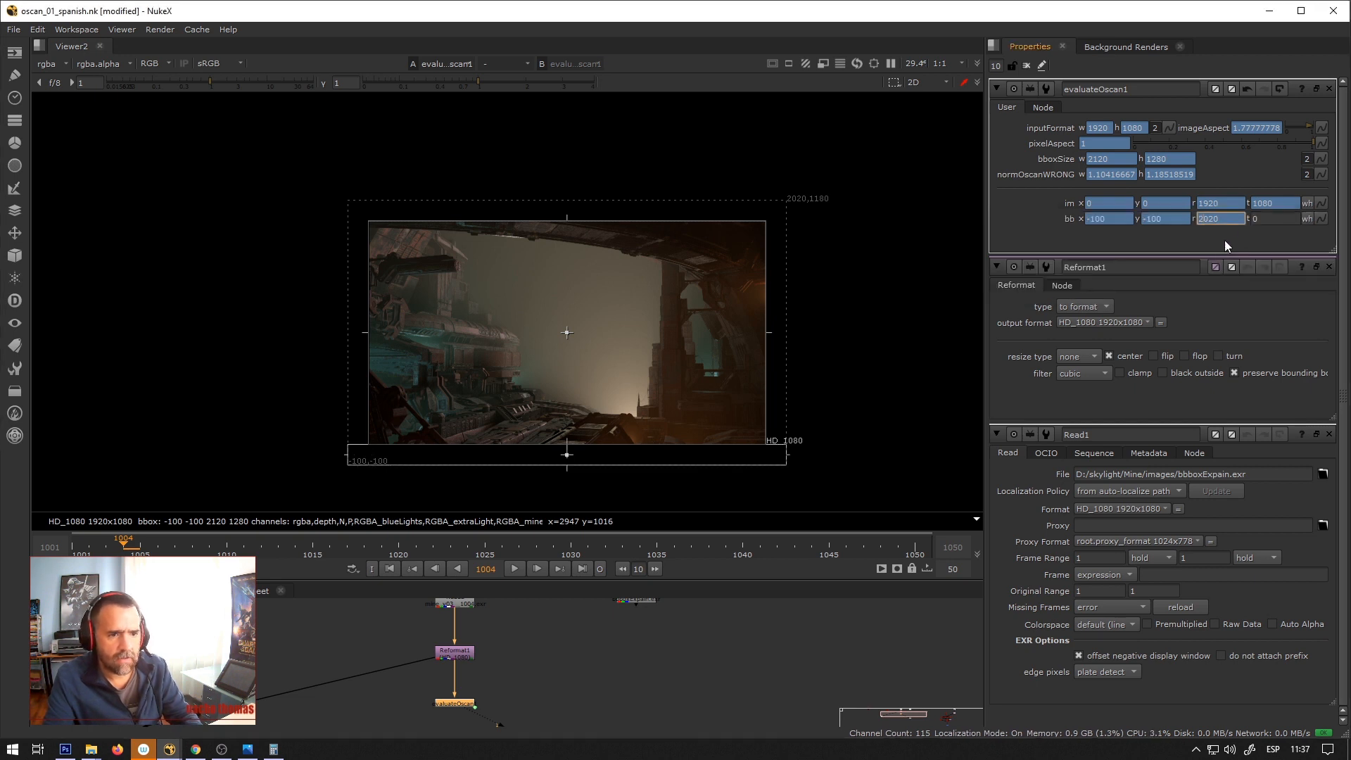
Set the bb knob's t expression to bbox.t.
{"action": "right_click", "coordinate": [1259, 227]}
{"action": "left_click", "coordinate": [1273, 310]}
{"action": "type", "text": "bbox.t"}
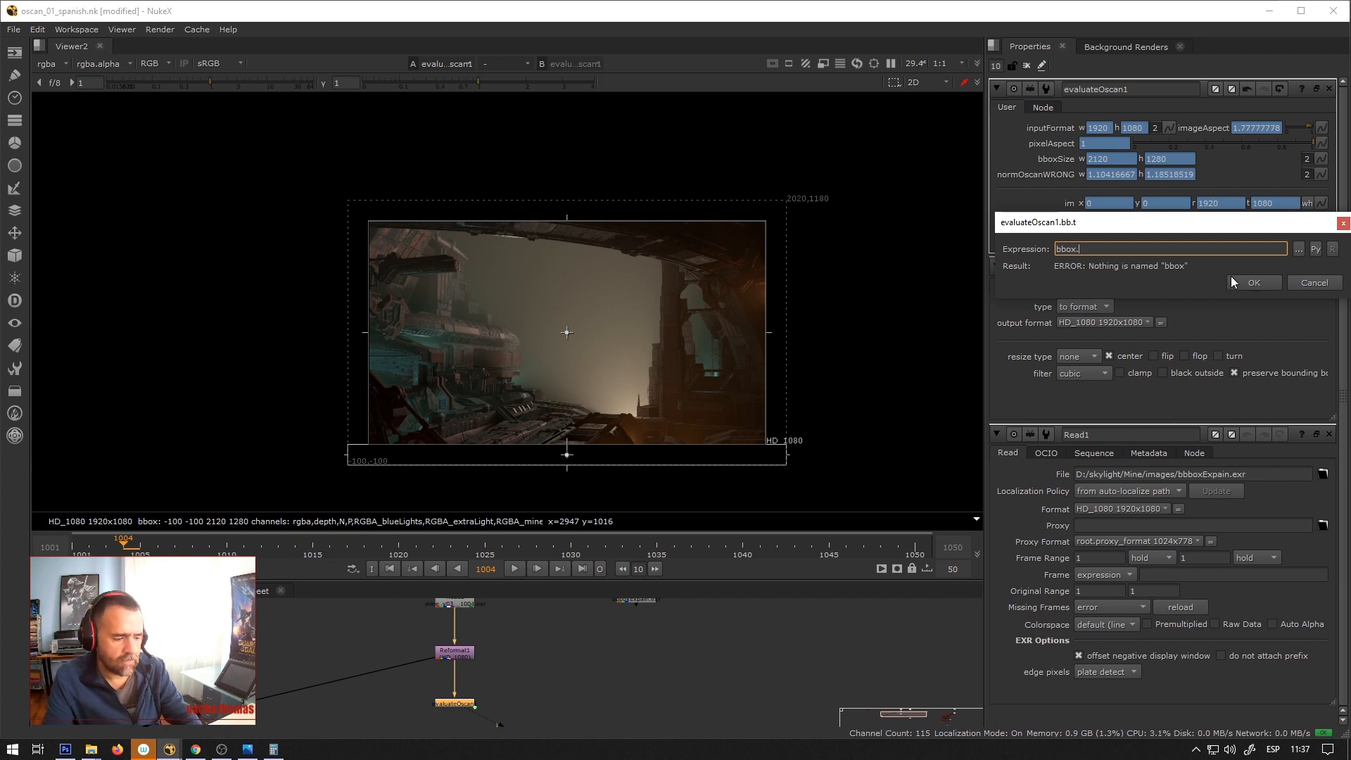
{"action": "left_click", "coordinate": [1254, 283]}
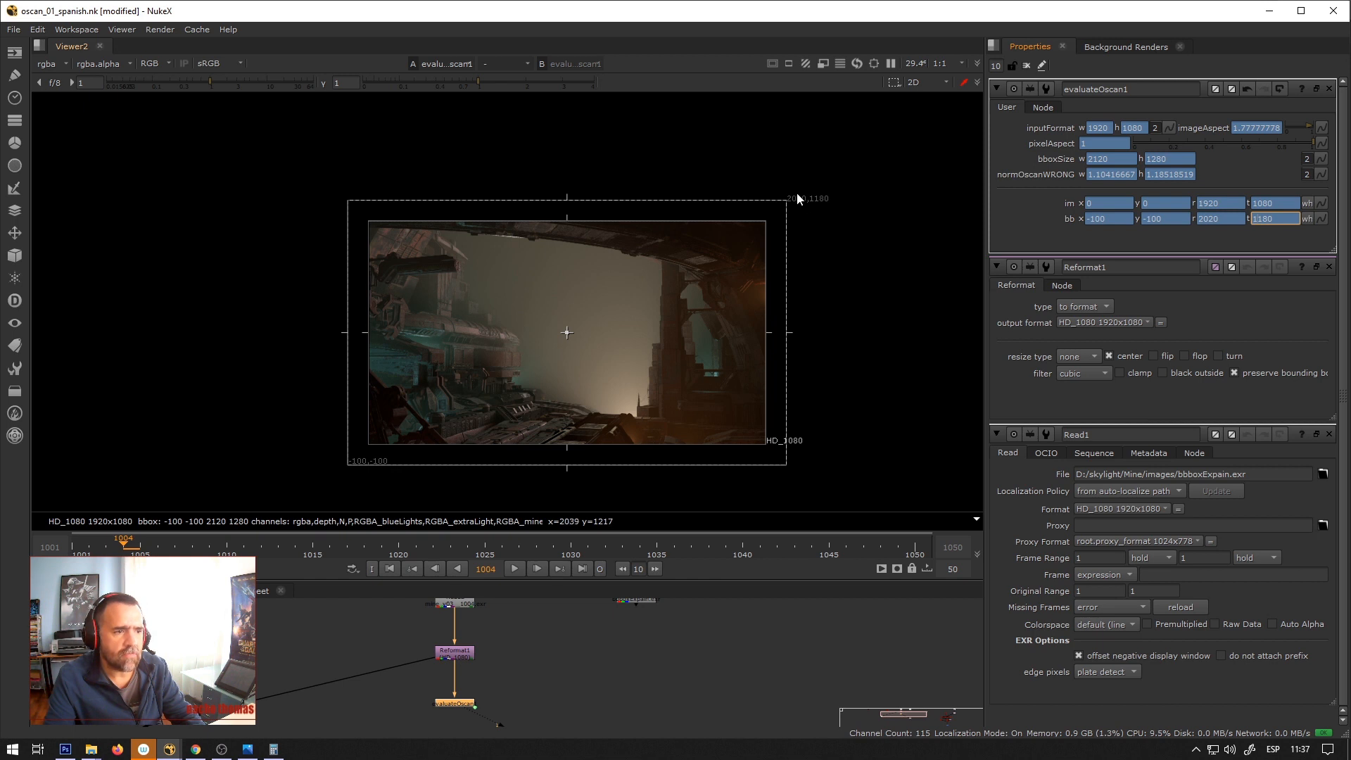
Reconnect evaluateOscan1 to the Read node with the white shape and frame its bounding box in the viewer.
{"action": "middle_click_drag", "start_coordinate": [823, 264], "coordinate": [781, 255]}
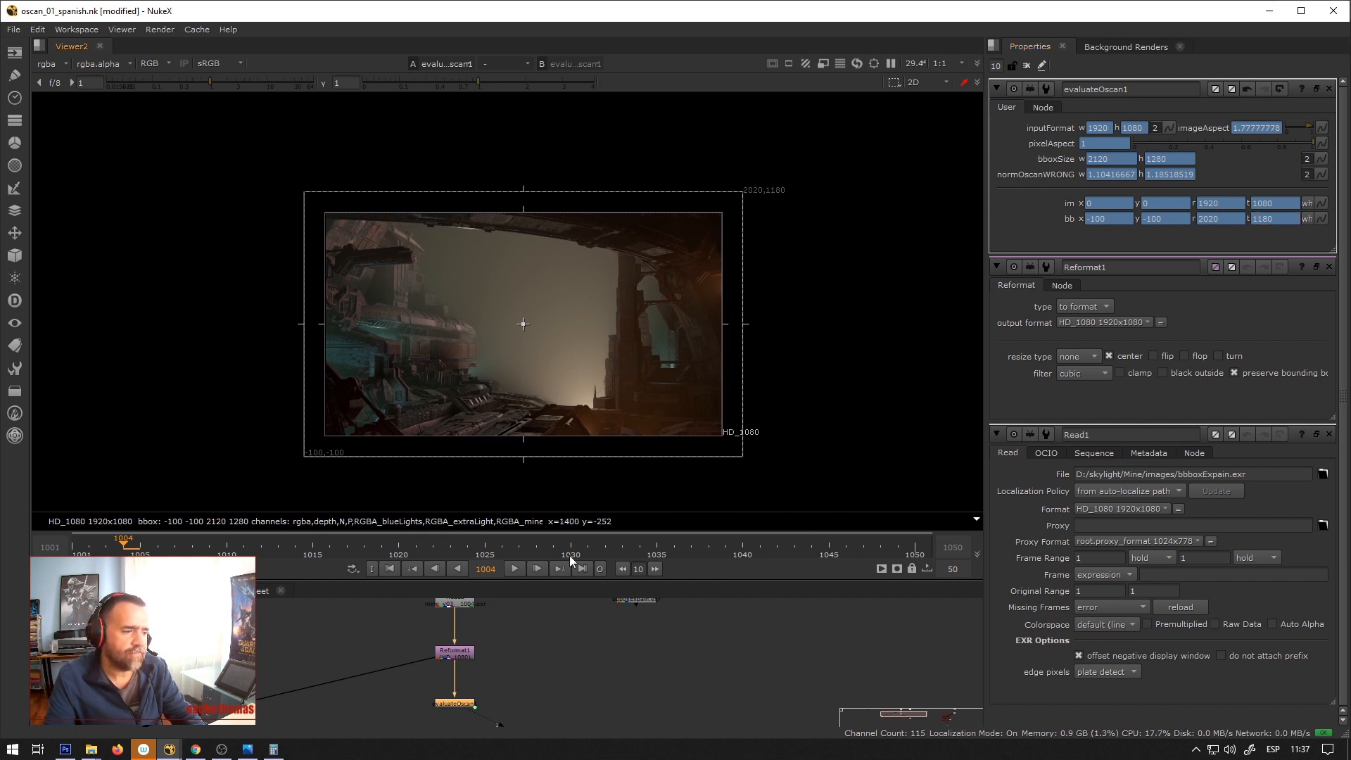
{"action": "scroll", "coordinate": [446, 716], "scroll_direction": "down", "scroll_amount": 2}
{"action": "left_click_drag", "start_coordinate": [449, 681], "coordinate": [577, 627]}
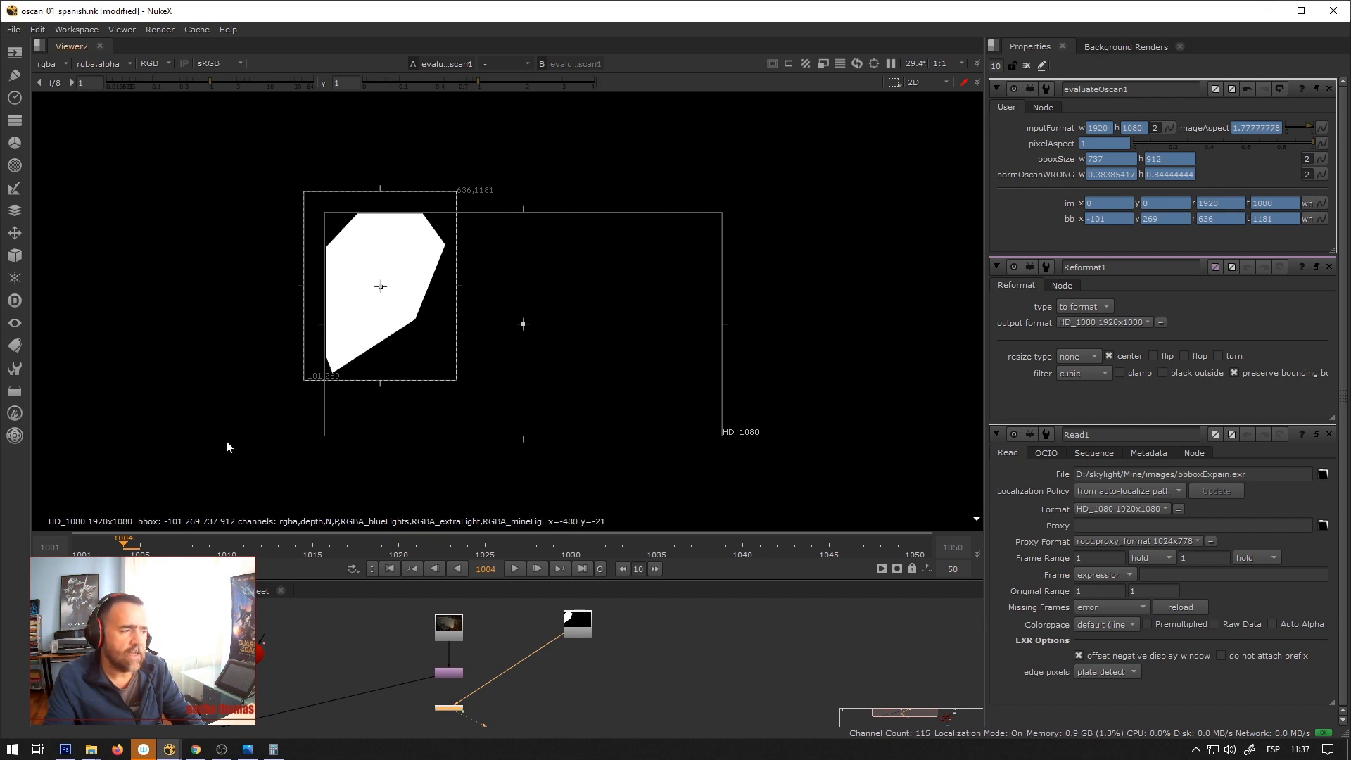
{"action": "scroll", "coordinate": [397, 377], "scroll_direction": "up", "scroll_amount": 2}
{"action": "scroll", "coordinate": [310, 411], "scroll_direction": "down", "scroll_amount": 1}
{"action": "middle_click_drag", "start_coordinate": [302, 421], "coordinate": [286, 420]}
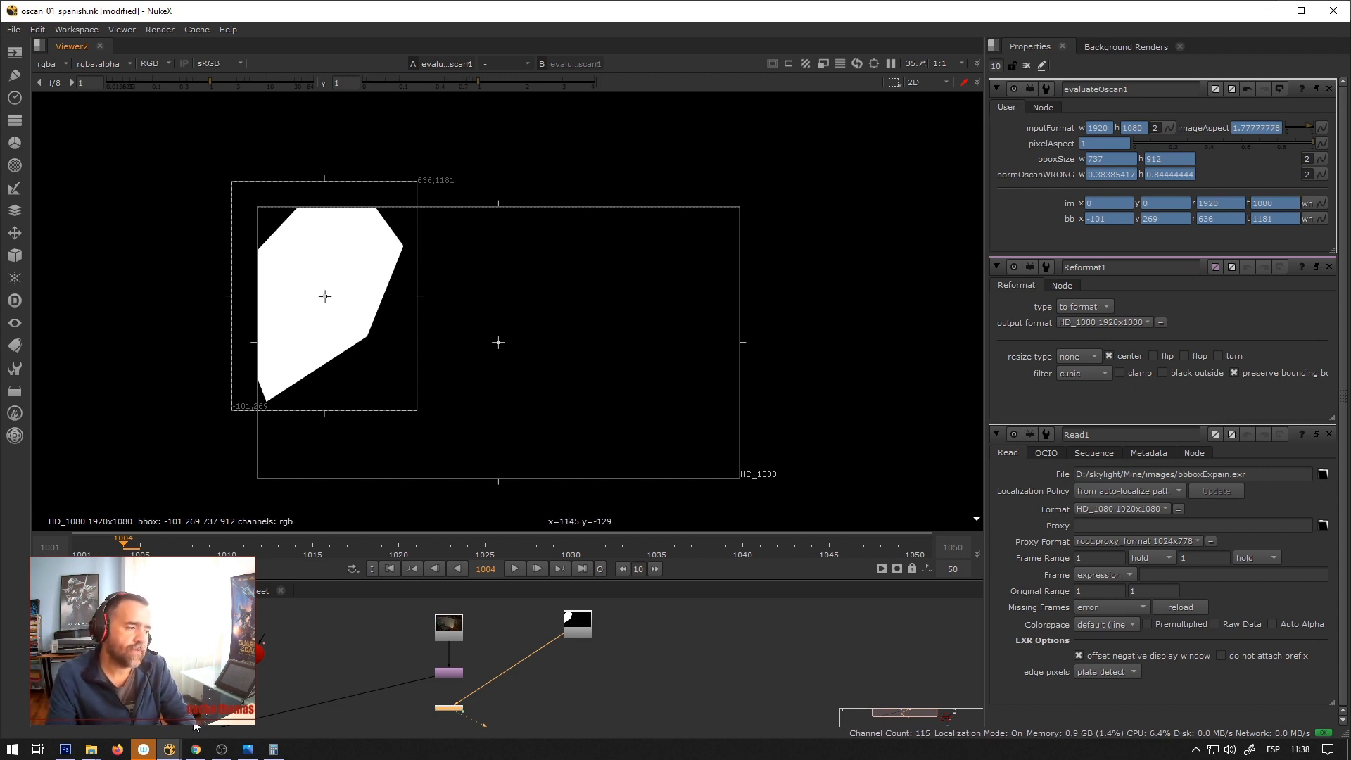
Switch to the Photoshop sketch and set the foreground colour to yellow ffcc00.
{"action": "left_click", "coordinate": [65, 750]}
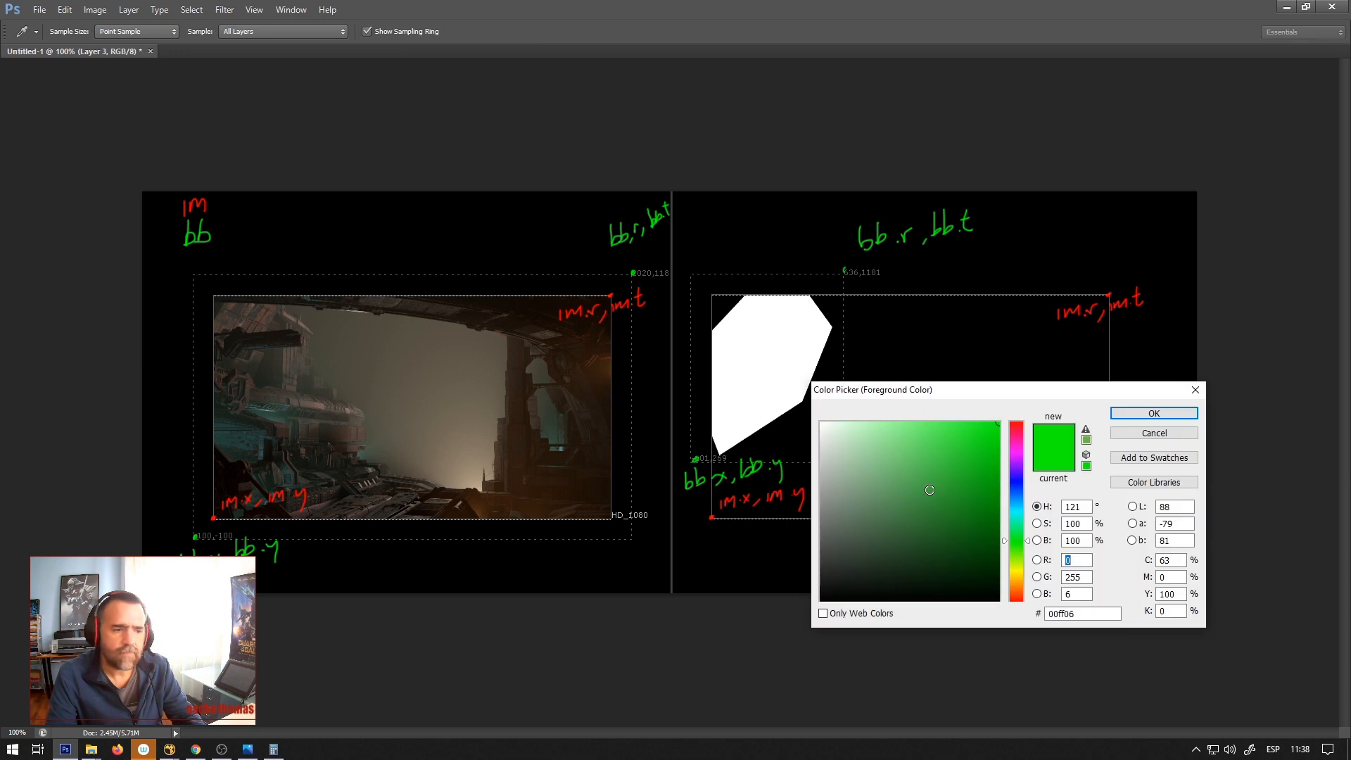
{"action": "left_click", "coordinate": [1021, 579]}
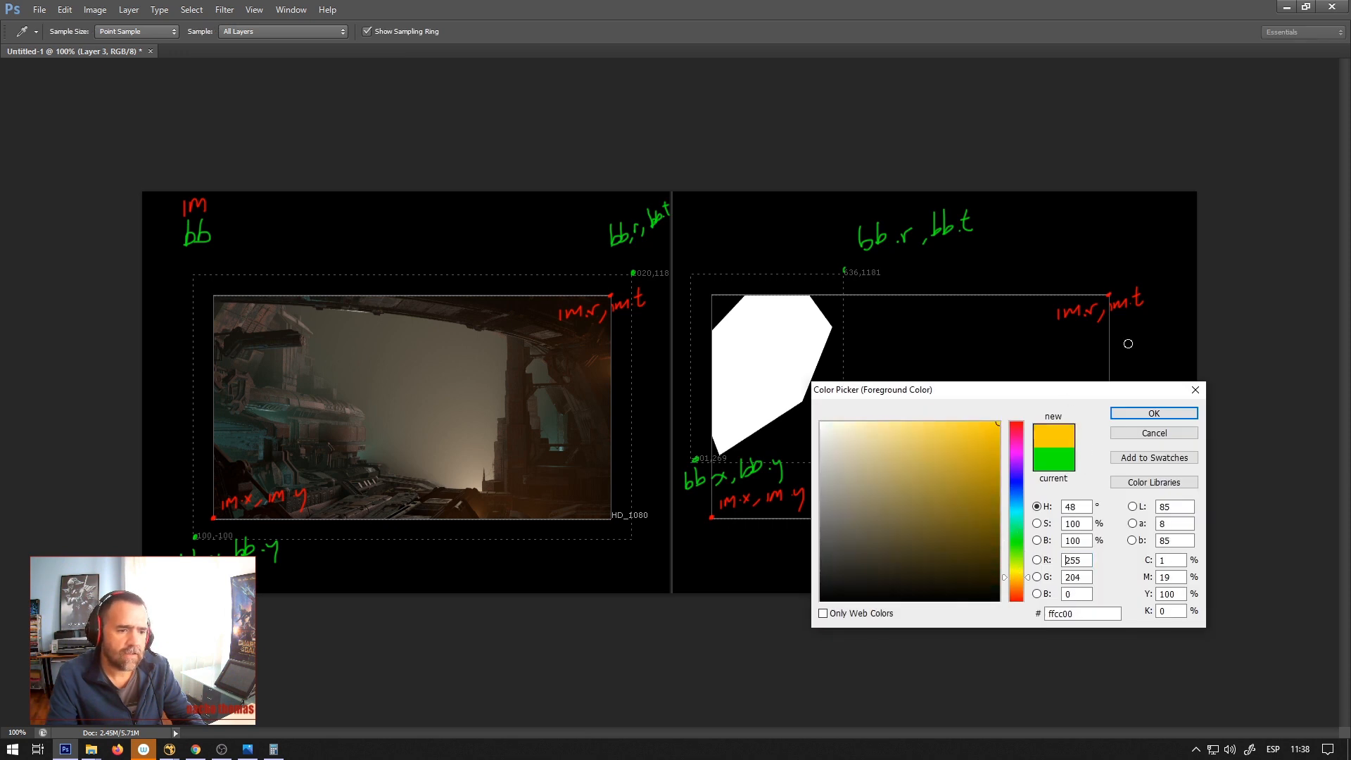
{"action": "left_click", "coordinate": [1154, 413]}
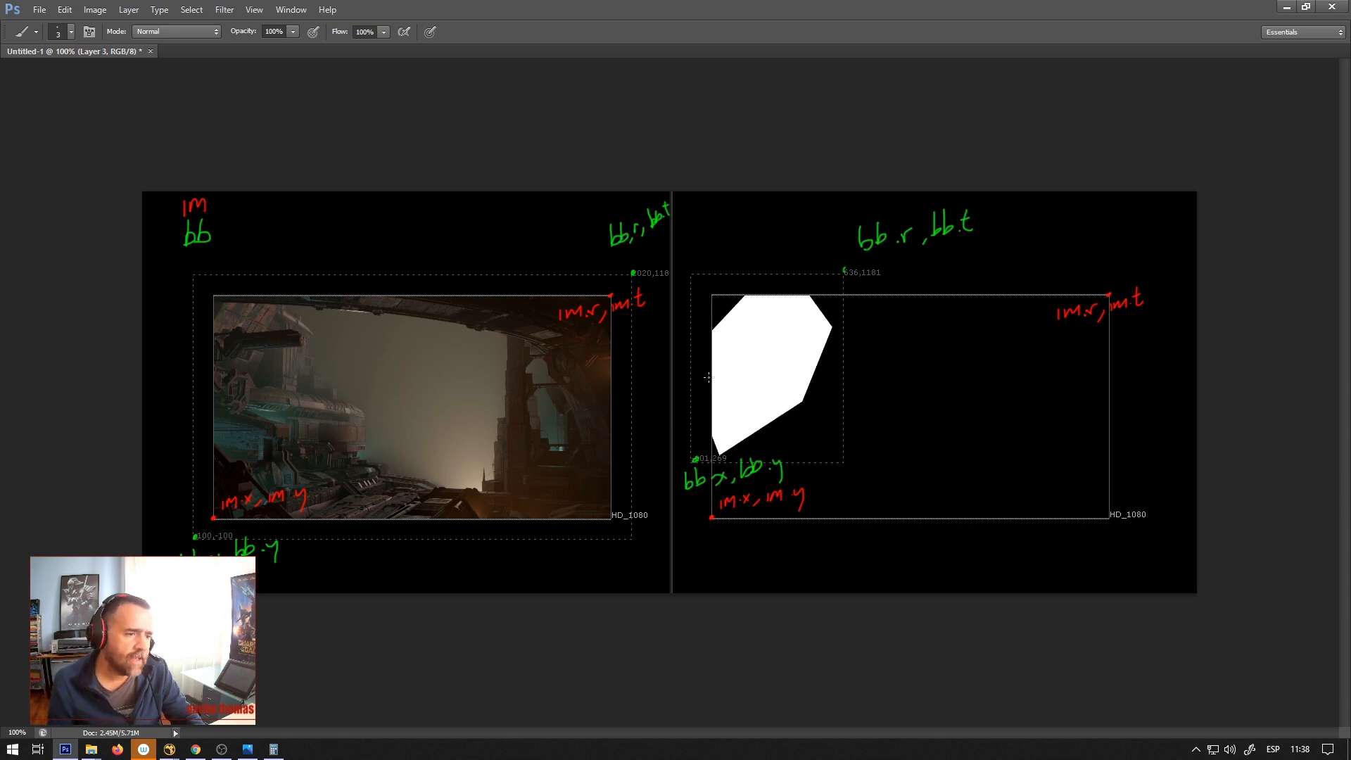
Draw an outward arrow across the left format edge of the white shape's image and handwrite "max H" above it.
{"action": "left_click_drag", "start_coordinate": [715, 377], "coordinate": [688, 379]}
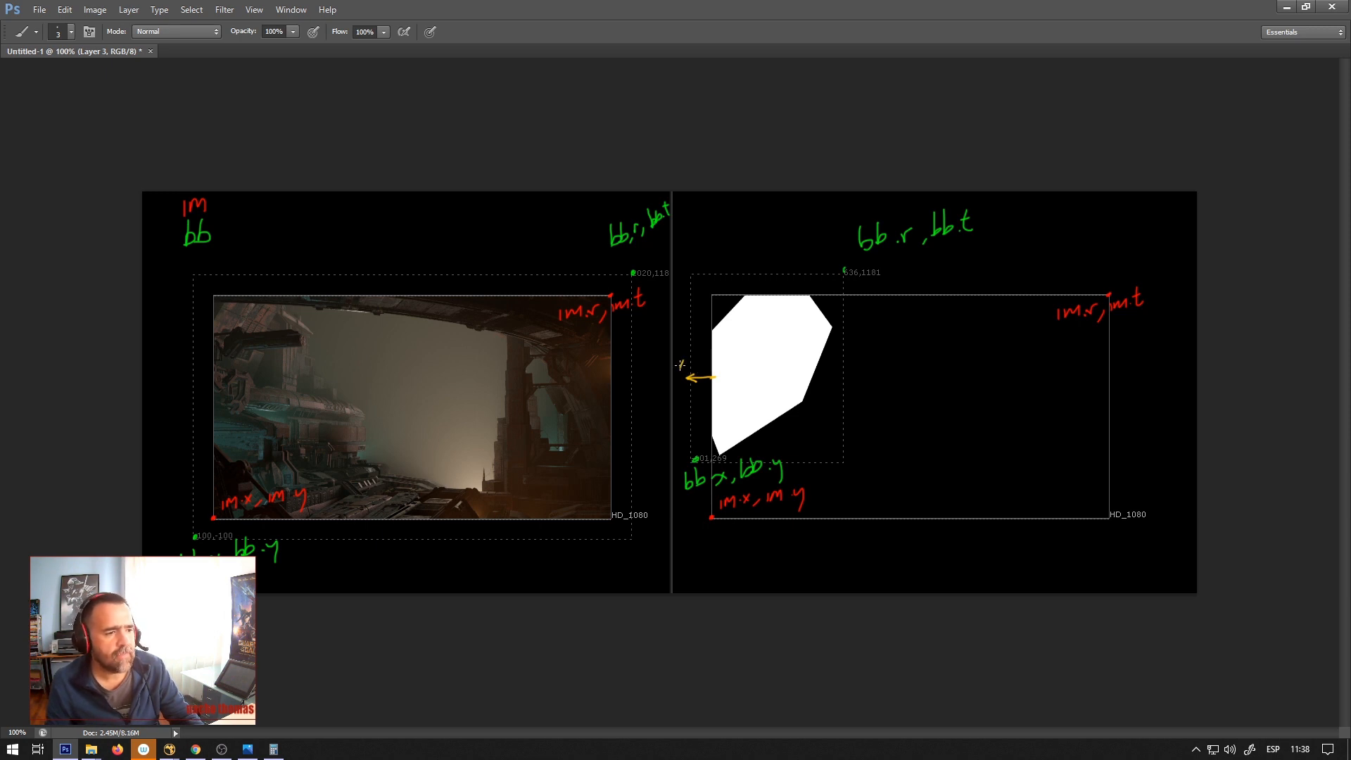
{"action": "mouse_move", "coordinate": [711, 355]}
{"action": "left_mouse_down"}
{"action": "mouse_move", "coordinate": [703, 367]}
{"action": "mouse_move", "coordinate": [724, 358]}
{"action": "left_mouse_up"}
{"action": "left_click_drag", "start_coordinate": [727, 346], "coordinate": [728, 358]}
{"action": "left_click", "coordinate": [728, 361]}
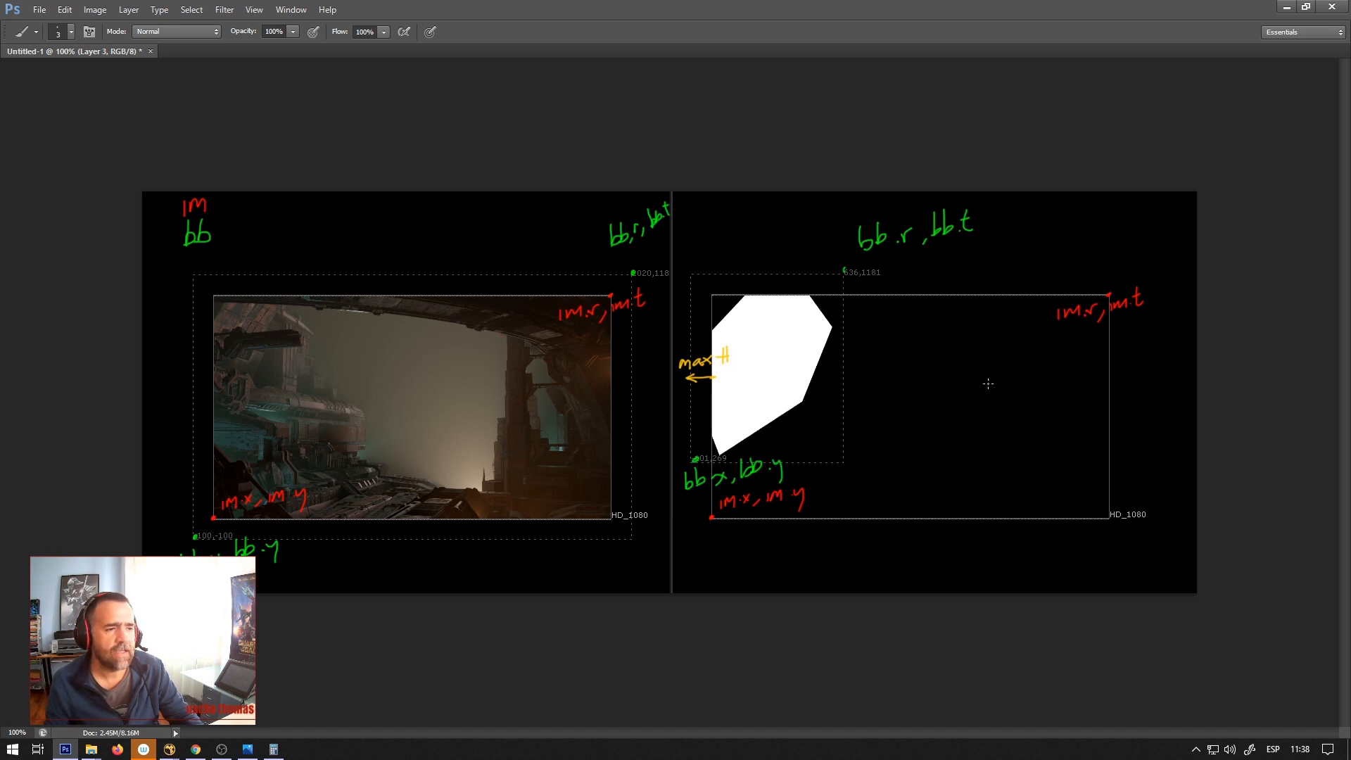
{"action": "mouse_move", "coordinate": [817, 276]}
{"action": "left_mouse_down"}
{"action": "mouse_move", "coordinate": [814, 289]}
{"action": "mouse_move", "coordinate": [874, 276]}
{"action": "left_mouse_up"}
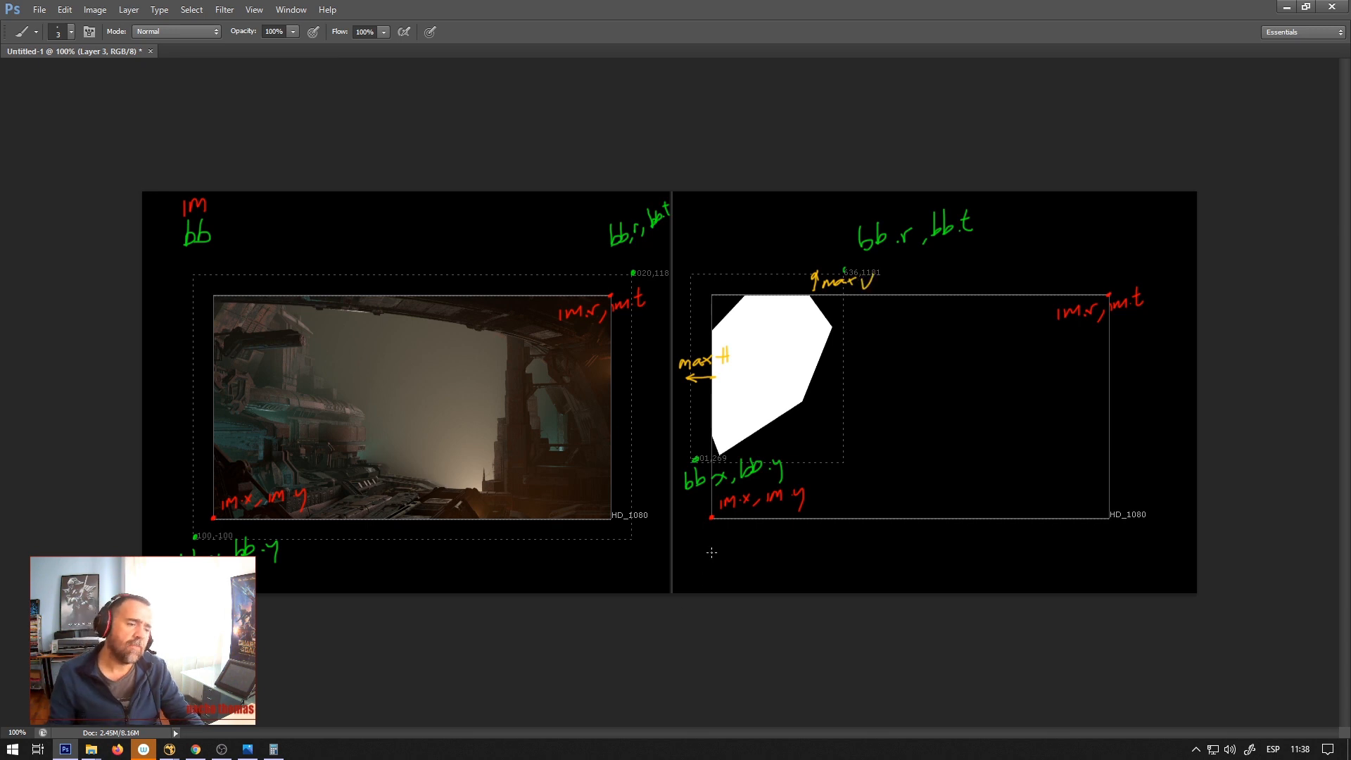
{"action": "key", "text": "ctrl+alt+z"}
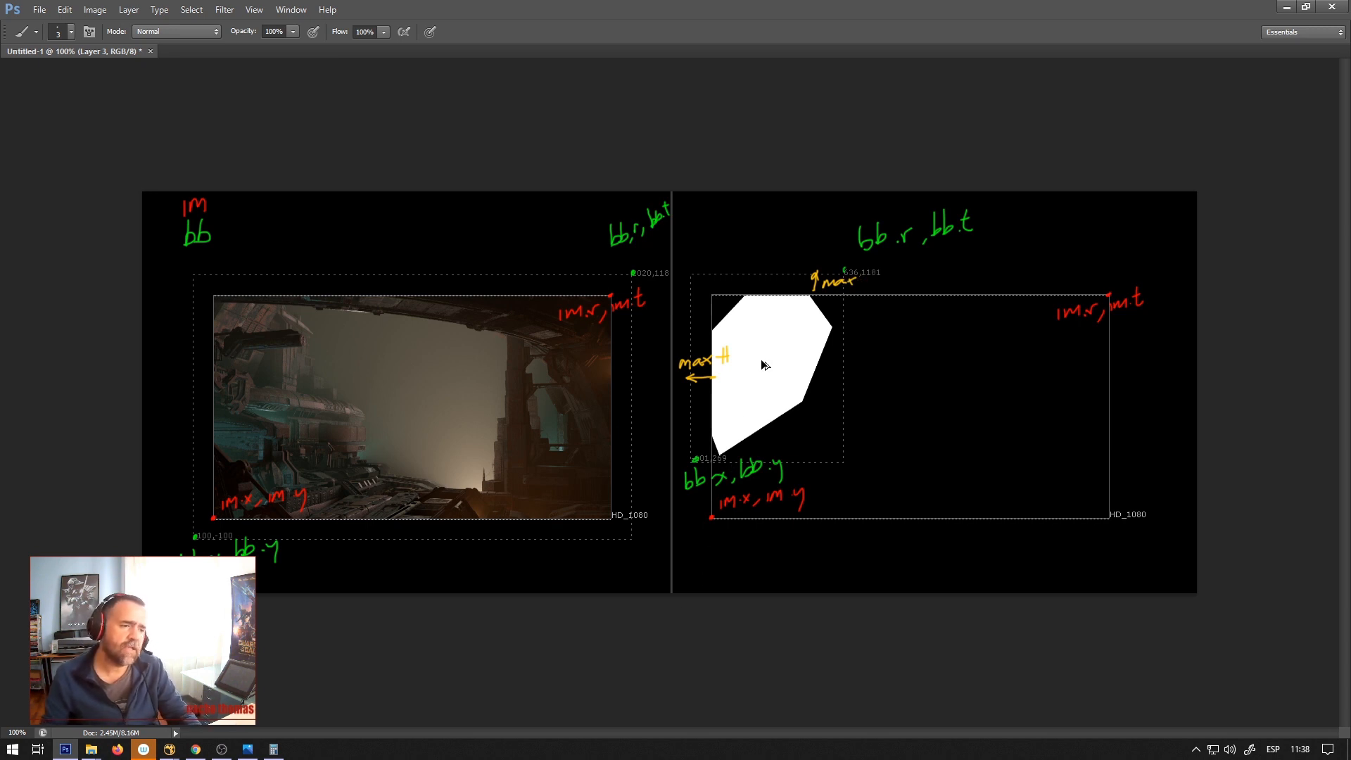
{"action": "key", "text": "ctrl+alt+z"}
{"action": "key", "text": "ctrl+alt+z"}
{"action": "key", "text": "ctrl+alt+z"}
{"action": "key", "text": "ctrl+alt+z"}
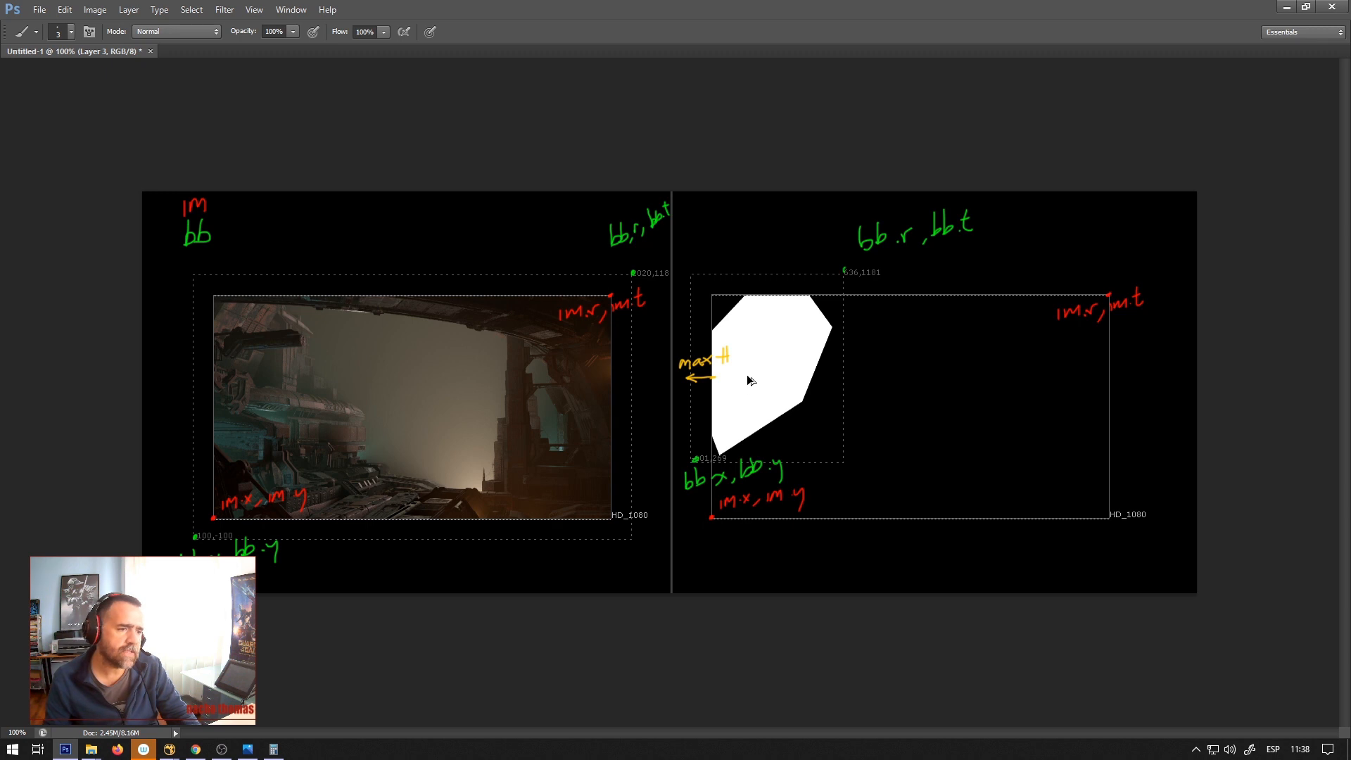
Handwrite "Oscan.h" after "max" at the left format edge, and draw an upward arrow labelled "max Oscan.V" at the top edge.
{"action": "right_click", "coordinate": [725, 344]}
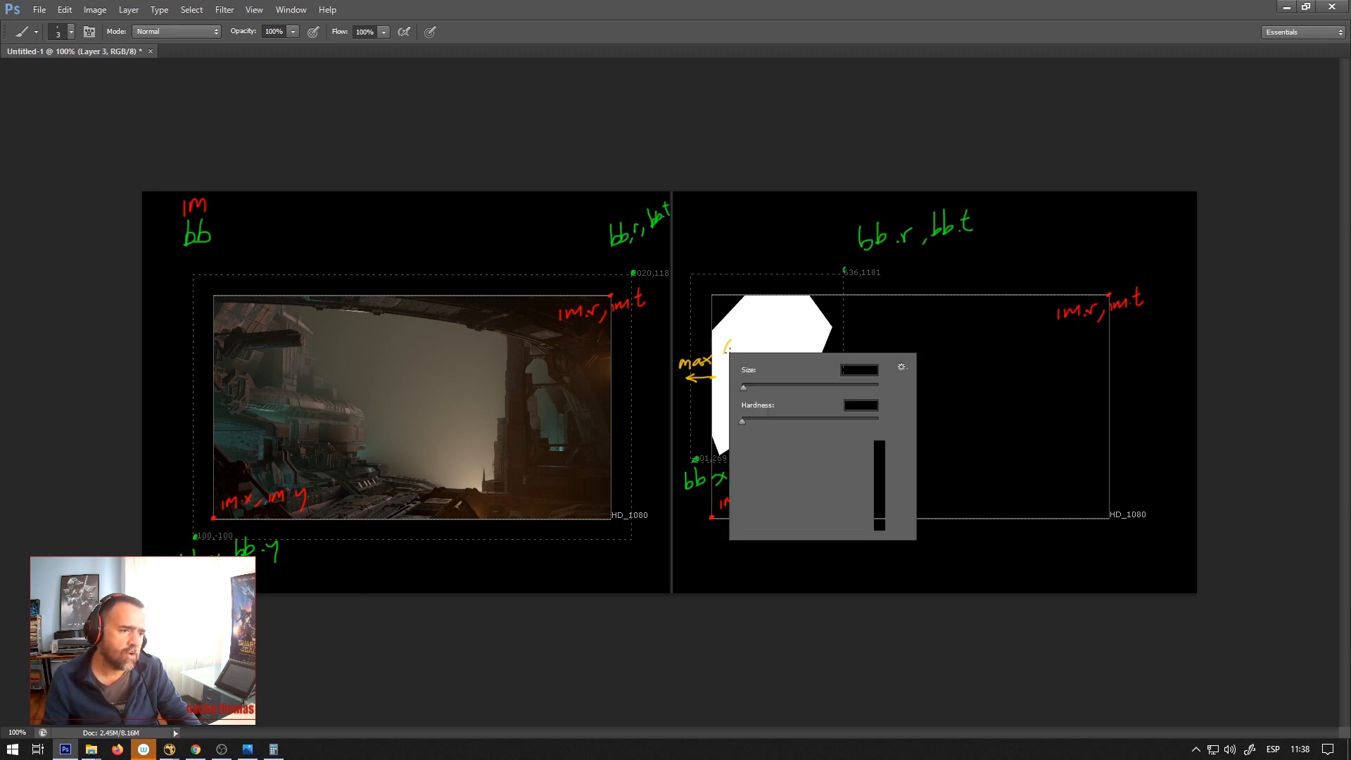
{"action": "key", "text": "Escape"}
{"action": "left_click_drag", "start_coordinate": [730, 338], "coordinate": [740, 360]}
{"action": "left_click_drag", "start_coordinate": [751, 347], "coordinate": [819, 345]}
{"action": "right_click", "coordinate": [769, 347]}
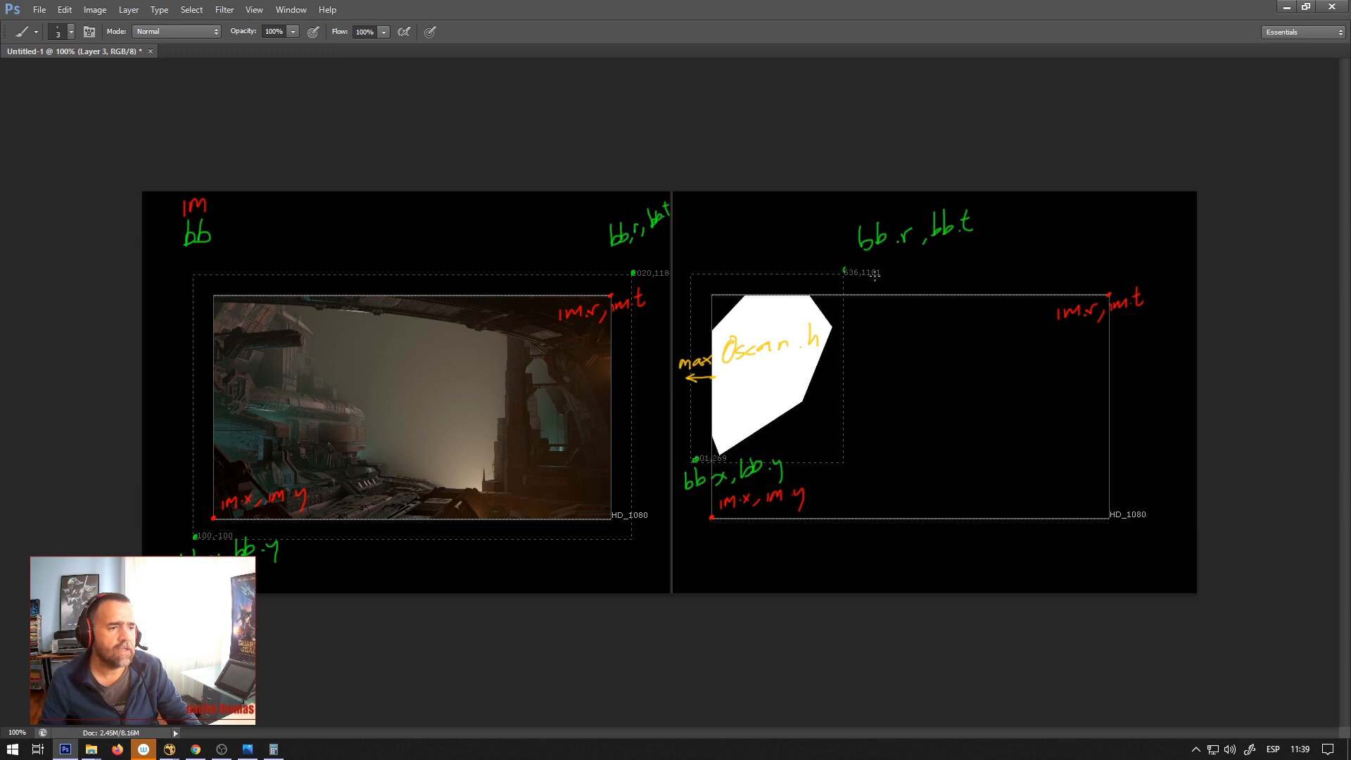
{"action": "mouse_move", "coordinate": [817, 276]}
{"action": "left_mouse_down"}
{"action": "mouse_move", "coordinate": [816, 293]}
{"action": "mouse_move", "coordinate": [901, 274]}
{"action": "mouse_move", "coordinate": [924, 285]}
{"action": "mouse_move", "coordinate": [979, 259]}
{"action": "left_mouse_up"}
Select a rectangle extending the white shape's format by the maximum overscan on every side, and set the foreground colour to magenta ff00fc.
{"action": "key", "text": "m"}
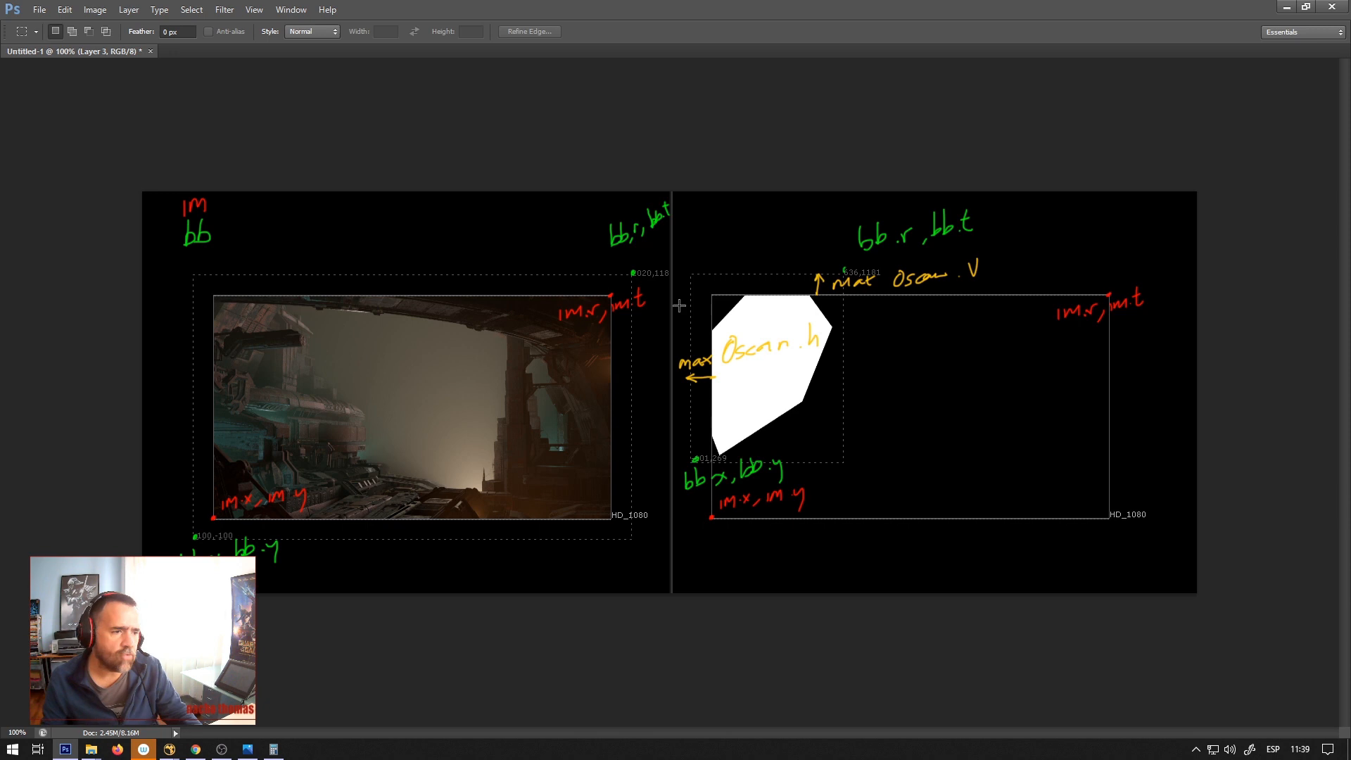
{"action": "left_click_drag", "start_coordinate": [690, 274], "coordinate": [1127, 539]}
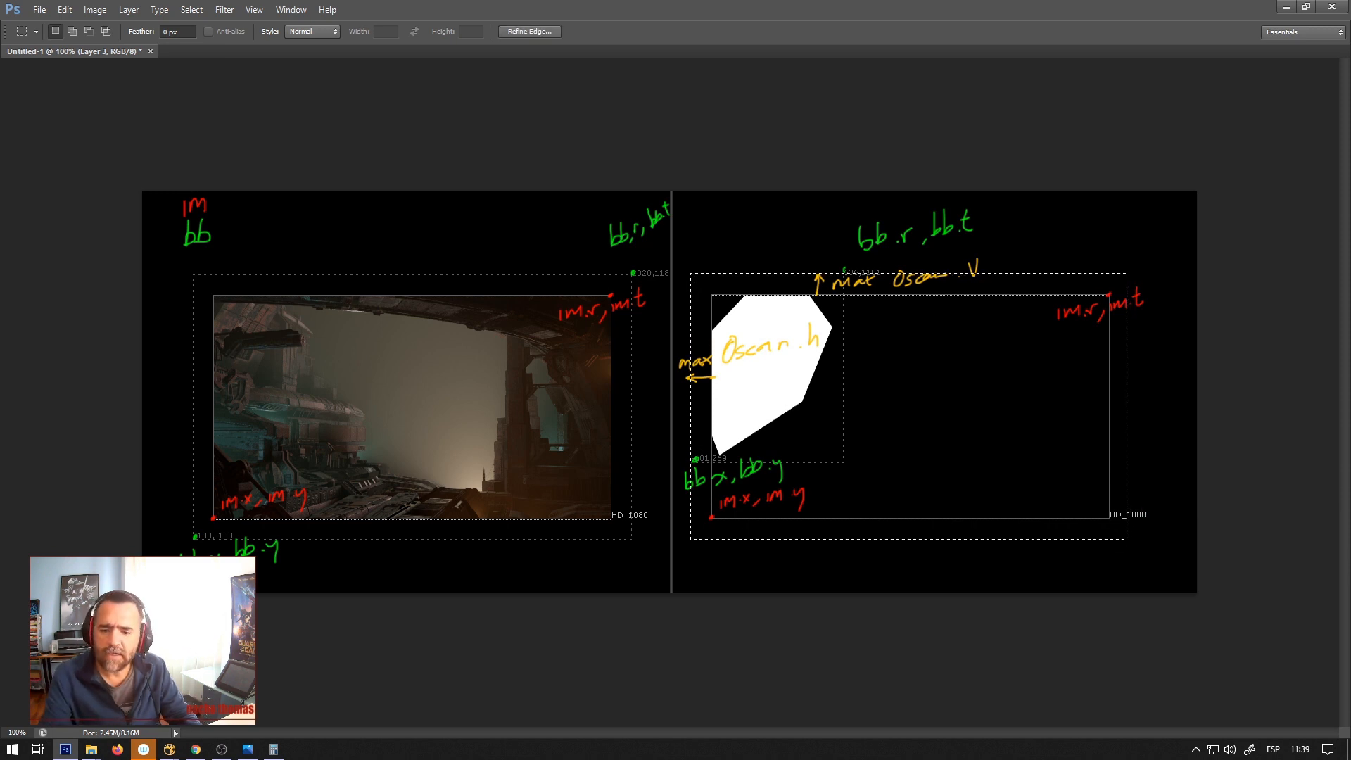
{"action": "key", "text": "i"}
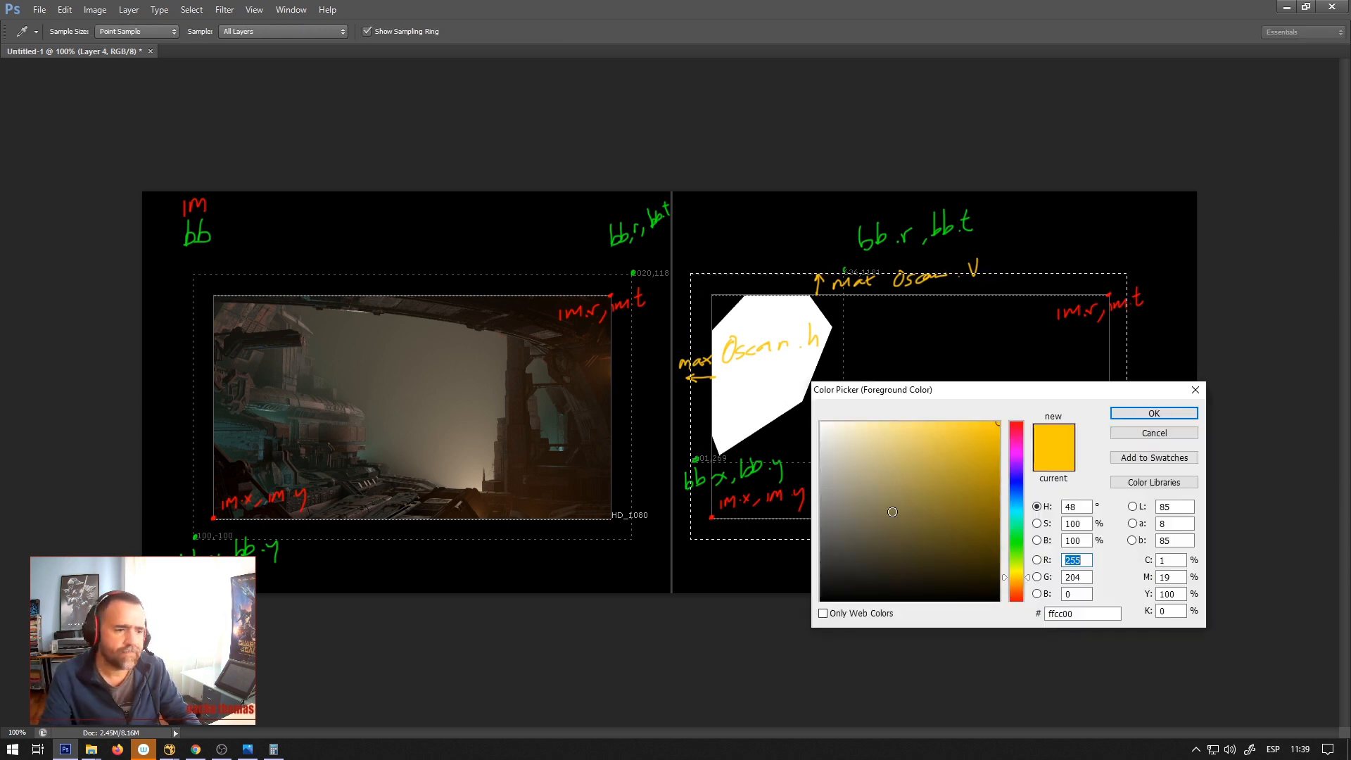
{"action": "left_click", "coordinate": [1018, 456]}
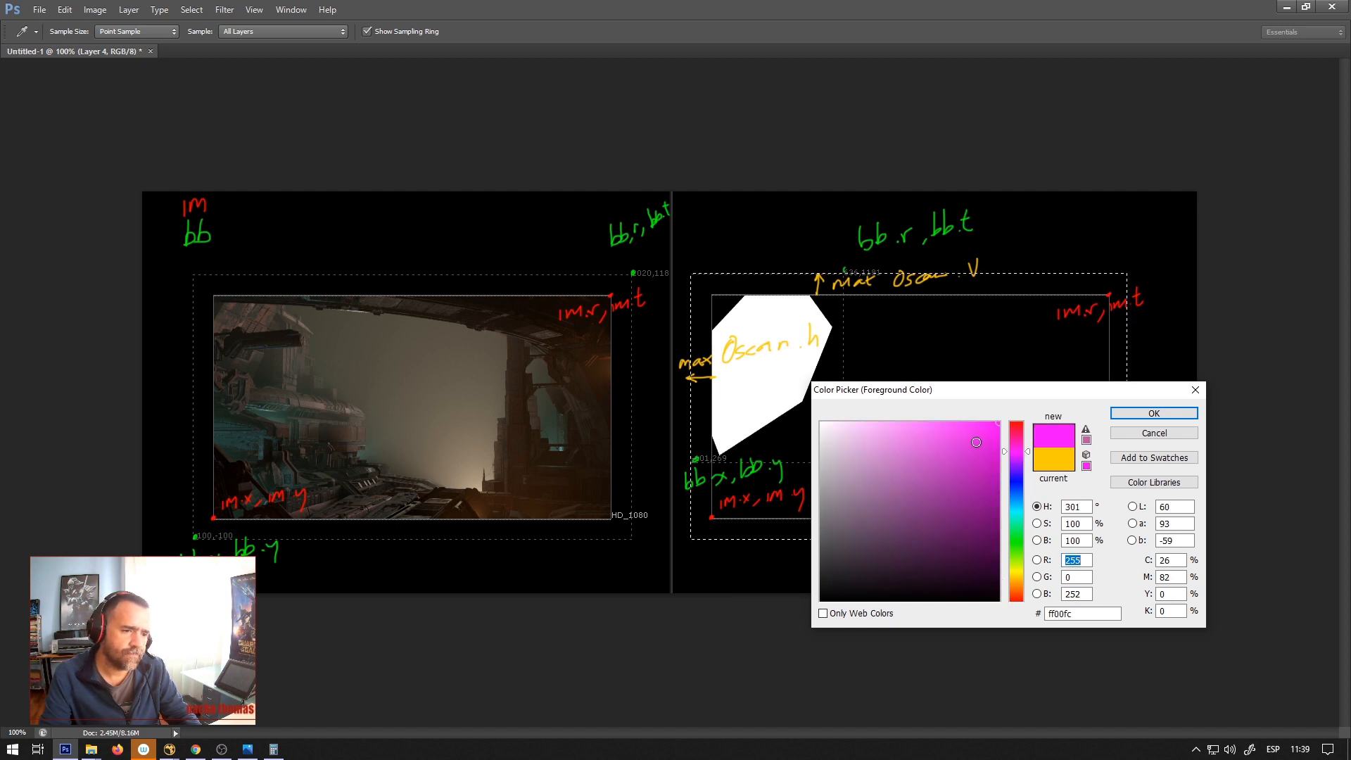
{"action": "left_click", "coordinate": [1163, 413]}
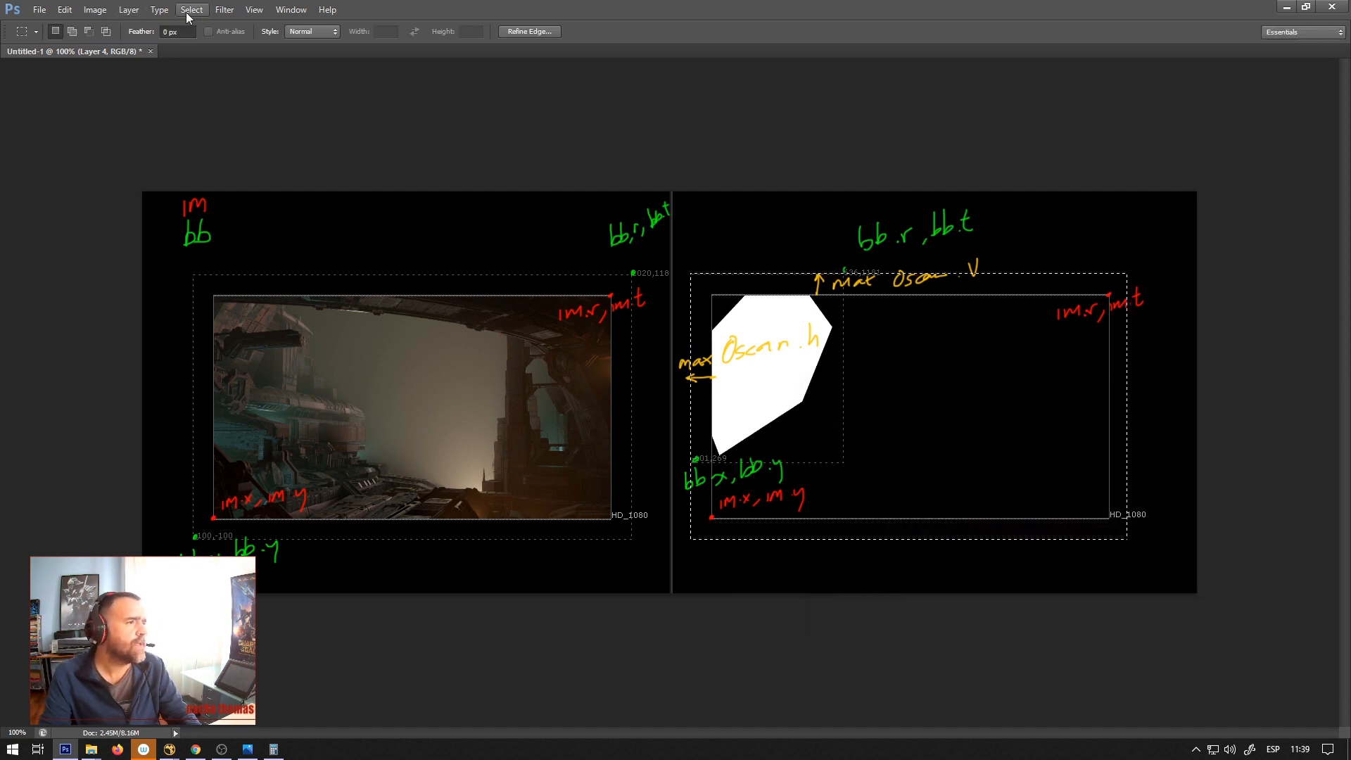
Turn the rectangular selection into a 2-pixel border, fill it with the magenta foreground colour, and deselect.
{"action": "left_click", "coordinate": [191, 10]}
{"action": "mouse_move", "coordinate": [220, 166]}
{"action": "left_click", "coordinate": [407, 166]}
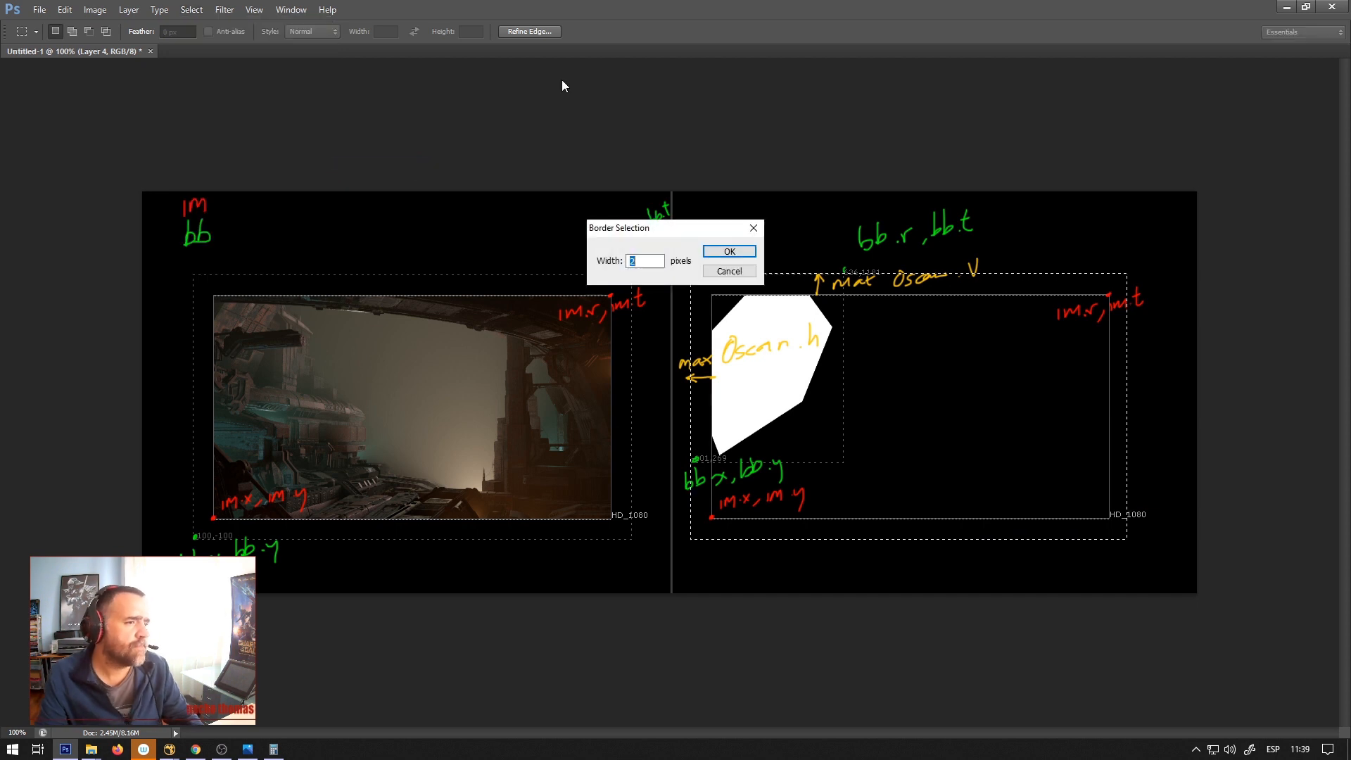
{"action": "key", "text": "Return"}
{"action": "key", "text": "alt+BackSpace"}
{"action": "key", "text": "ctrl+d"}
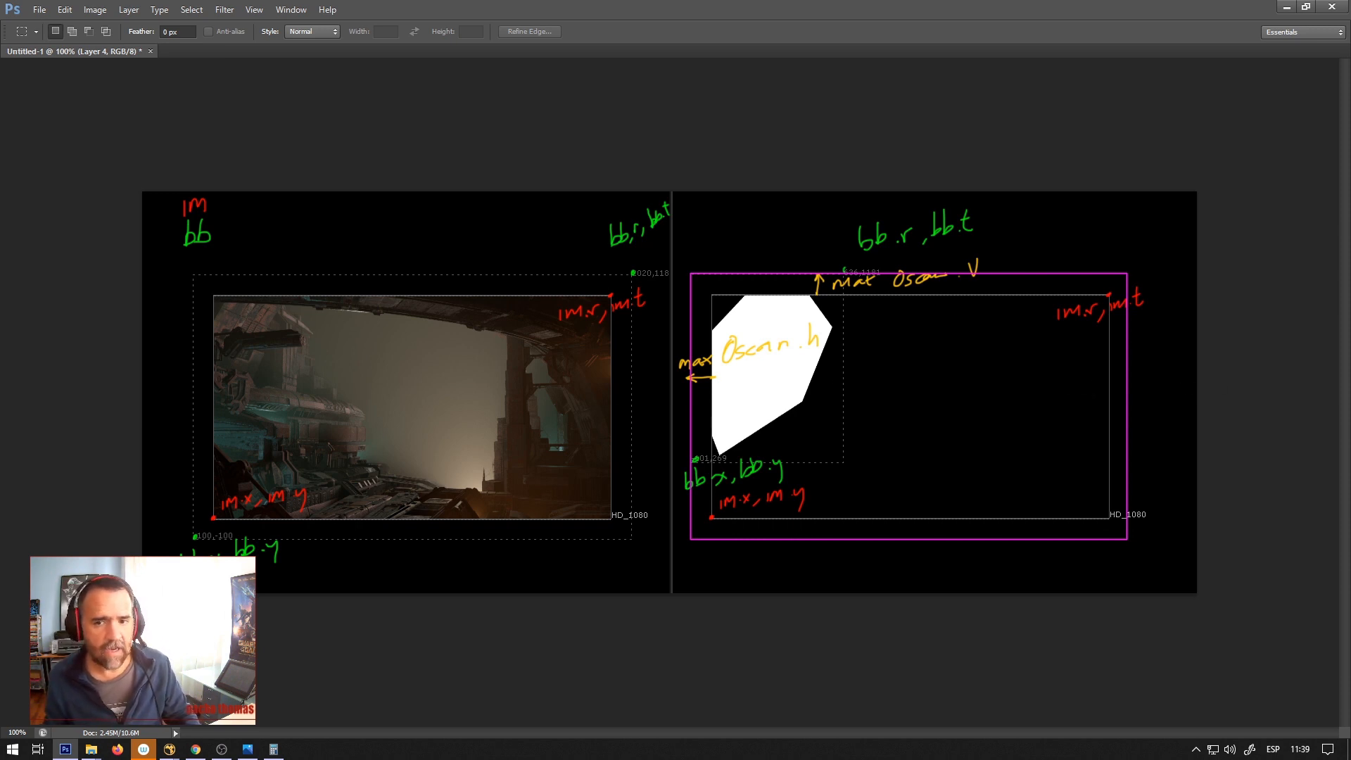
On Layer 3, sample the yellow and draw an outward arrow labelled "max Oscan.h" at the right format edge, plus the matching bottom-edge annotation.
{"action": "left_click", "coordinate": [728, 365], "text": "ctrl"}
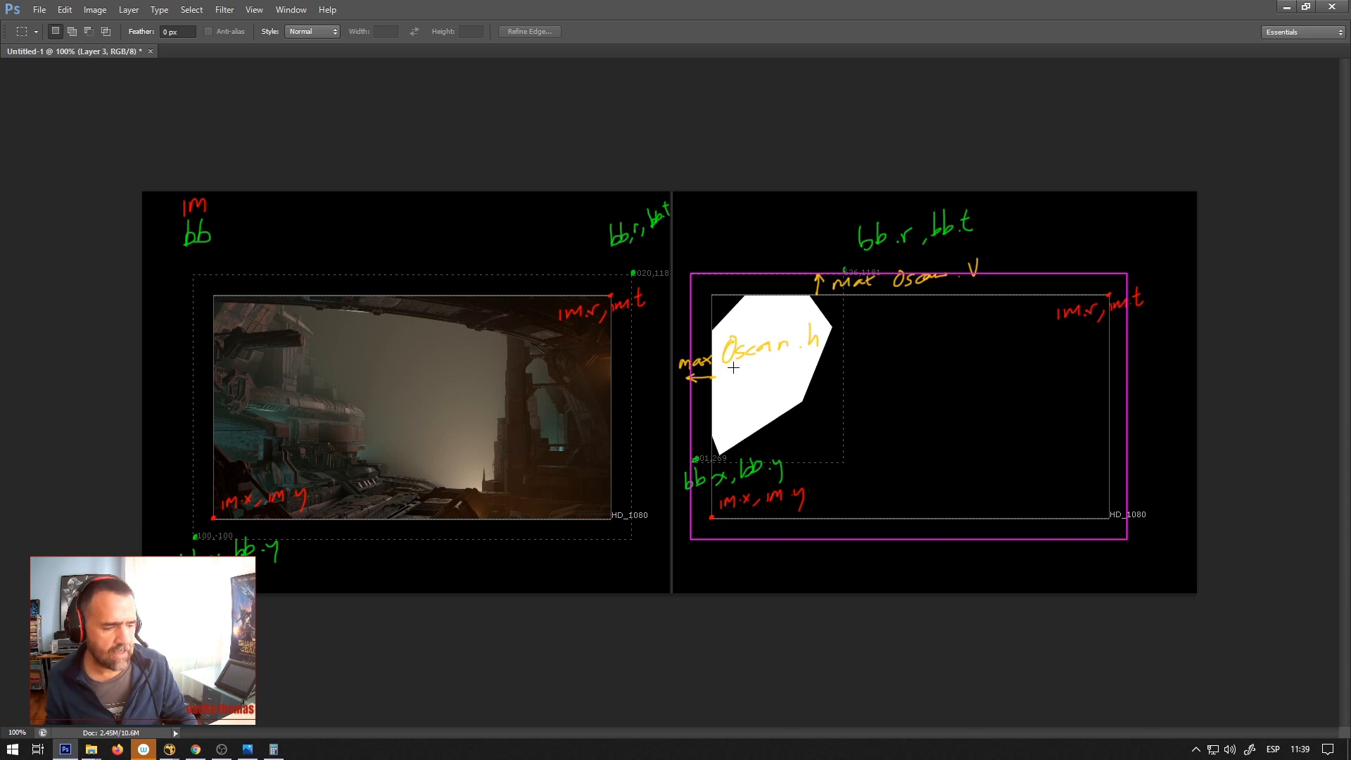
{"action": "key", "text": "b"}
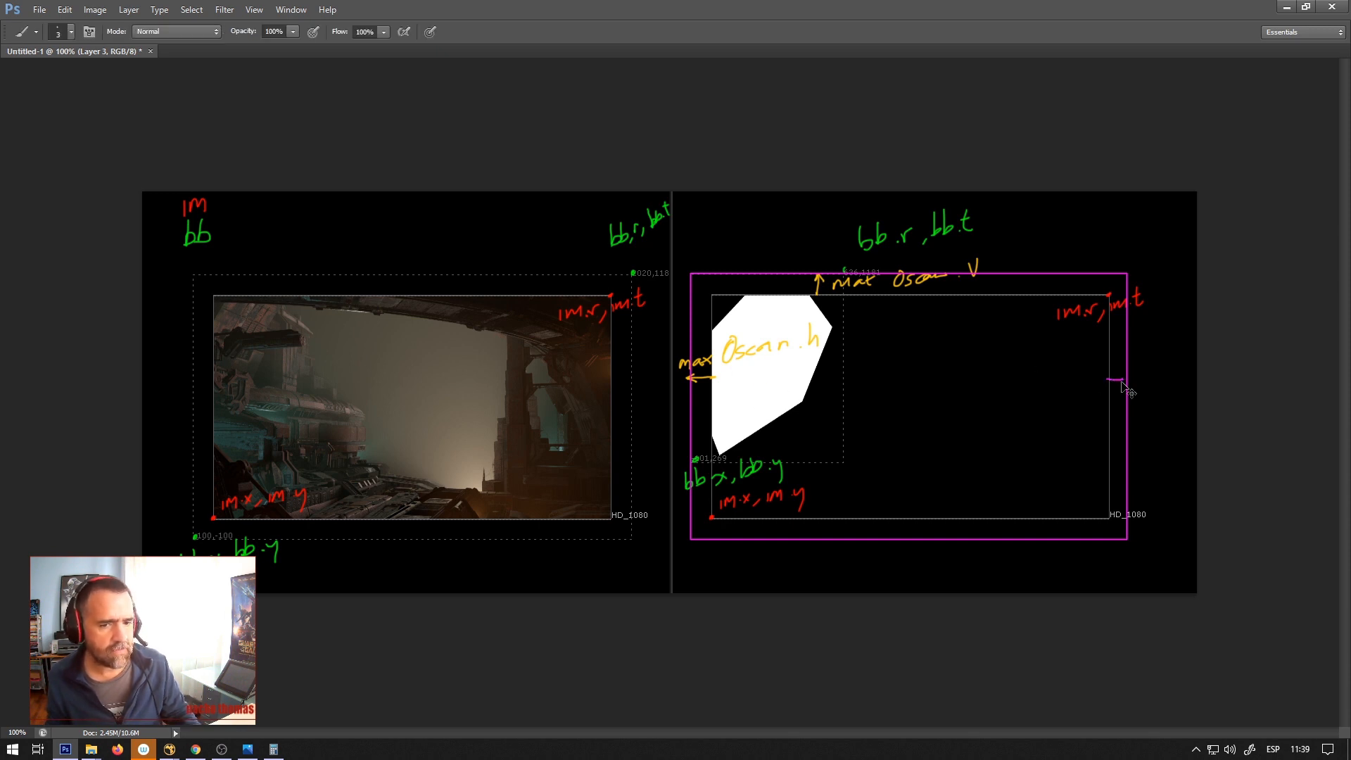
{"action": "left_click", "coordinate": [719, 354], "text": "alt"}
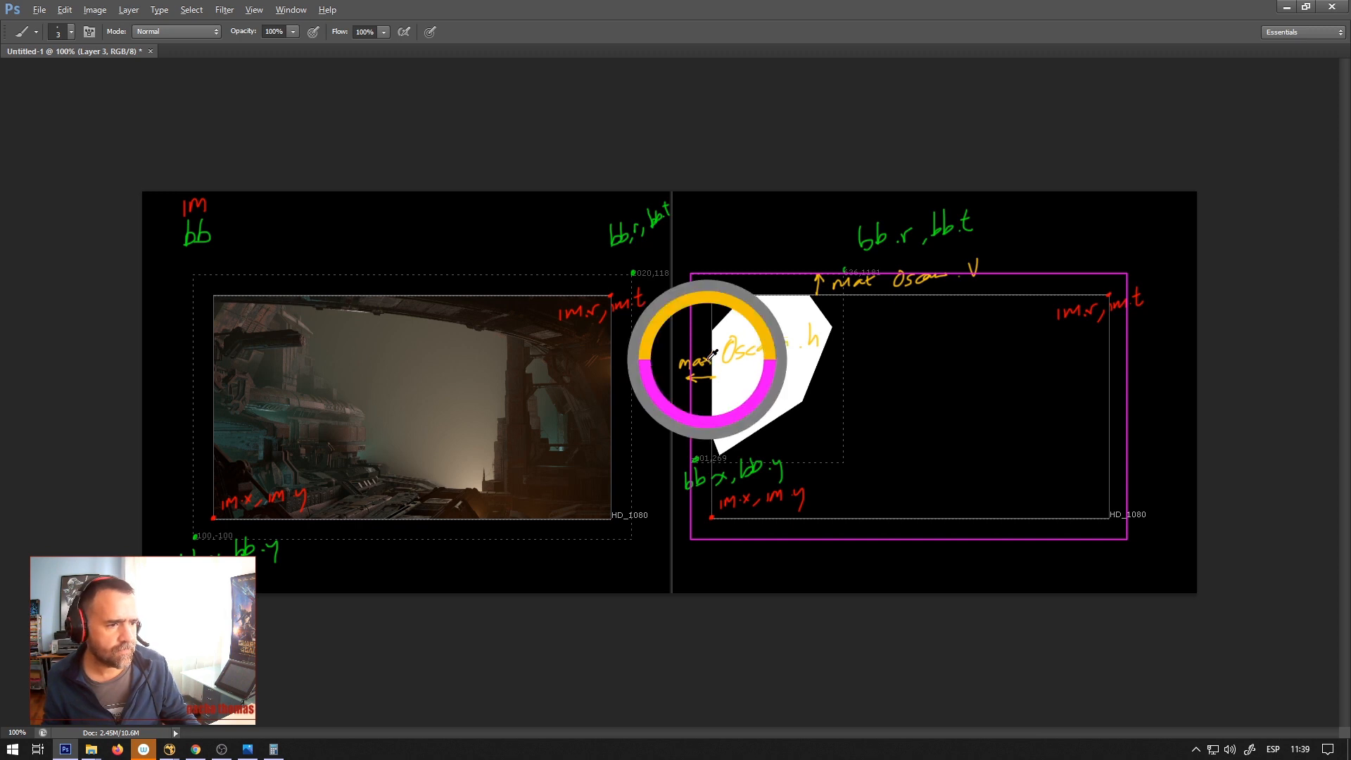
{"action": "left_click_drag", "start_coordinate": [1109, 377], "coordinate": [1125, 381]}
{"action": "mouse_move", "coordinate": [840, 346]}
{"action": "left_mouse_down"}
{"action": "mouse_move", "coordinate": [1105, 375]}
{"action": "mouse_move", "coordinate": [1076, 365]}
{"action": "mouse_move", "coordinate": [1182, 348]}
{"action": "mouse_move", "coordinate": [1188, 330]}
{"action": "mouse_move", "coordinate": [1189, 348]}
{"action": "left_mouse_up"}
{"action": "key", "text": "ctrl+z"}
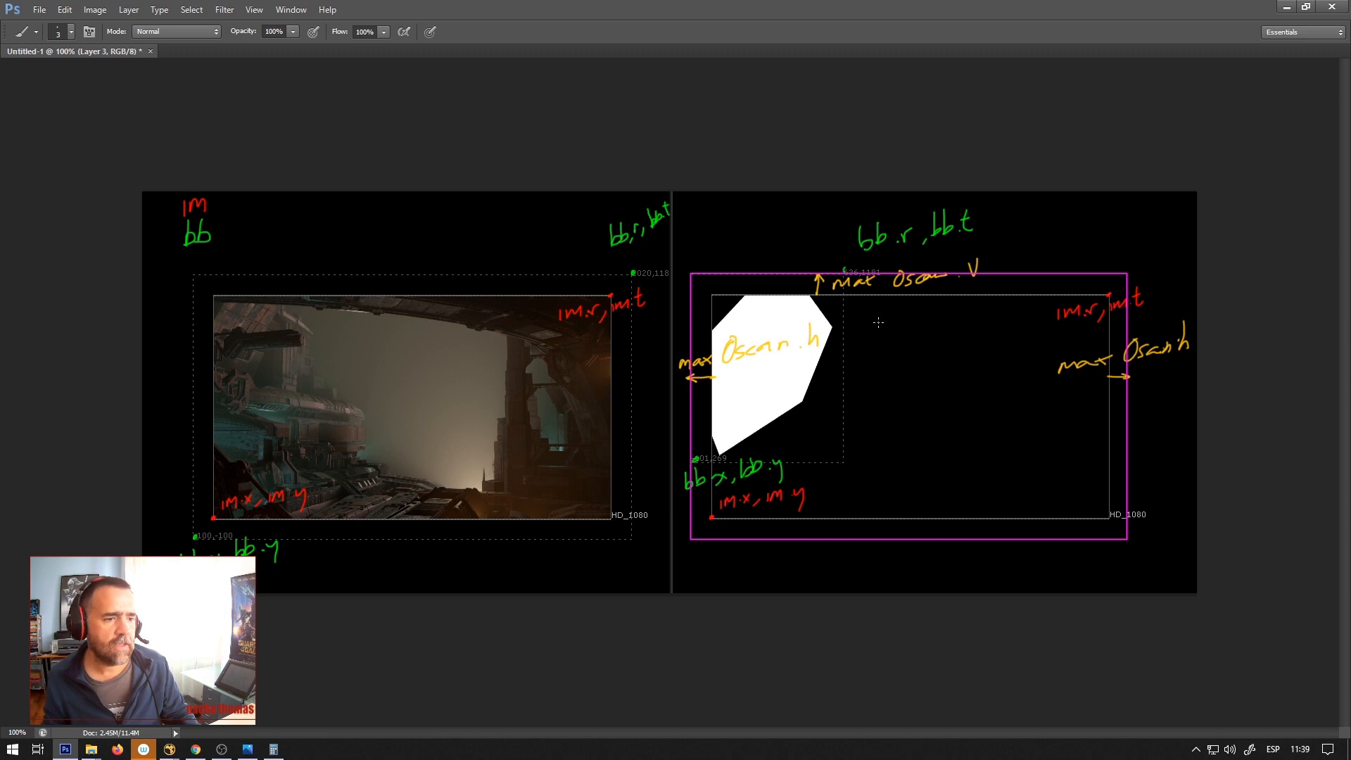
{"action": "mouse_move", "coordinate": [895, 515]}
{"action": "left_mouse_down"}
{"action": "mouse_move", "coordinate": [895, 539]}
{"action": "mouse_move", "coordinate": [961, 486]}
{"action": "mouse_move", "coordinate": [975, 501]}
{"action": "mouse_move", "coordinate": [1029, 490]}
{"action": "mouse_move", "coordinate": [1054, 464]}
{"action": "left_mouse_up"}
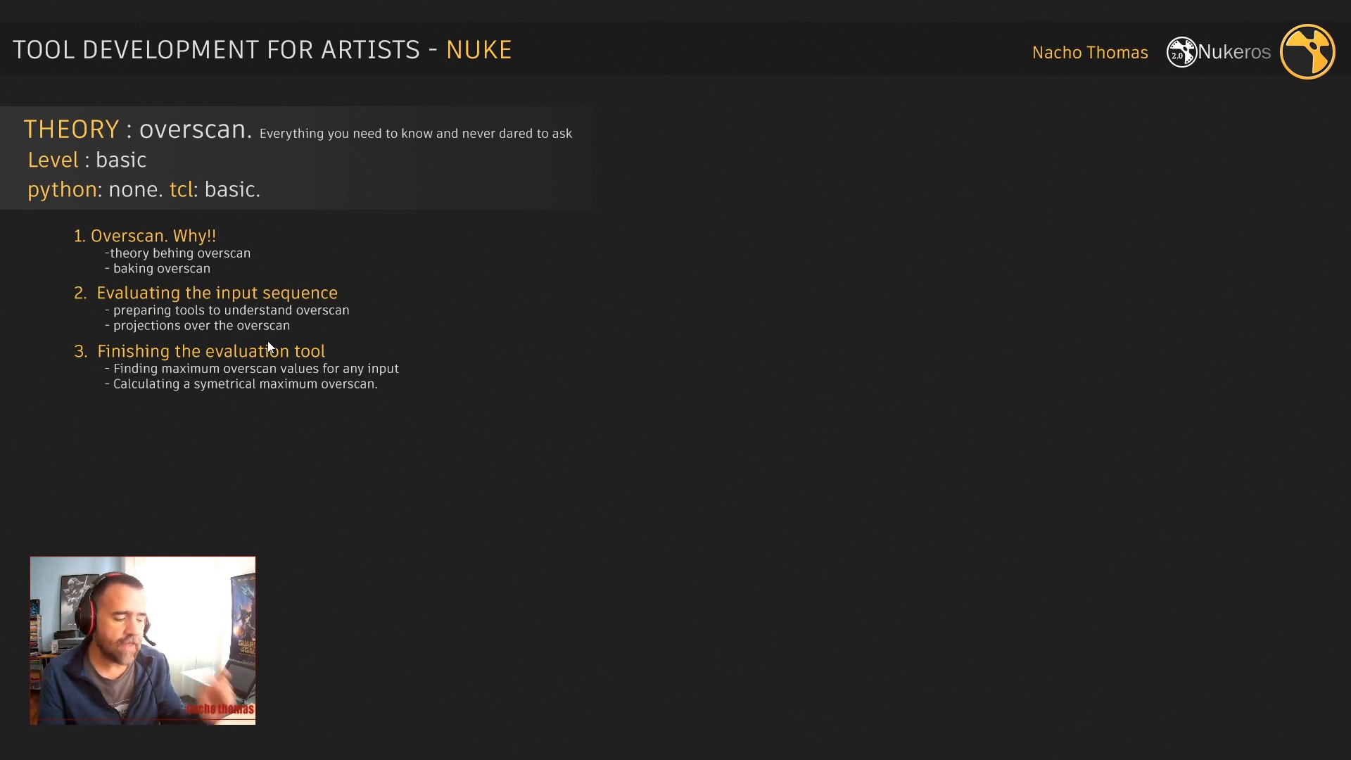
{"action": "key", "text": "alt+Tab"}
{"action": "key", "text": "alt+Tab"}
{"action": "key", "text": "alt+Tab"}
{"action": "key", "text": "alt+Tab"}
{"action": "key", "text": "alt+Tab"}
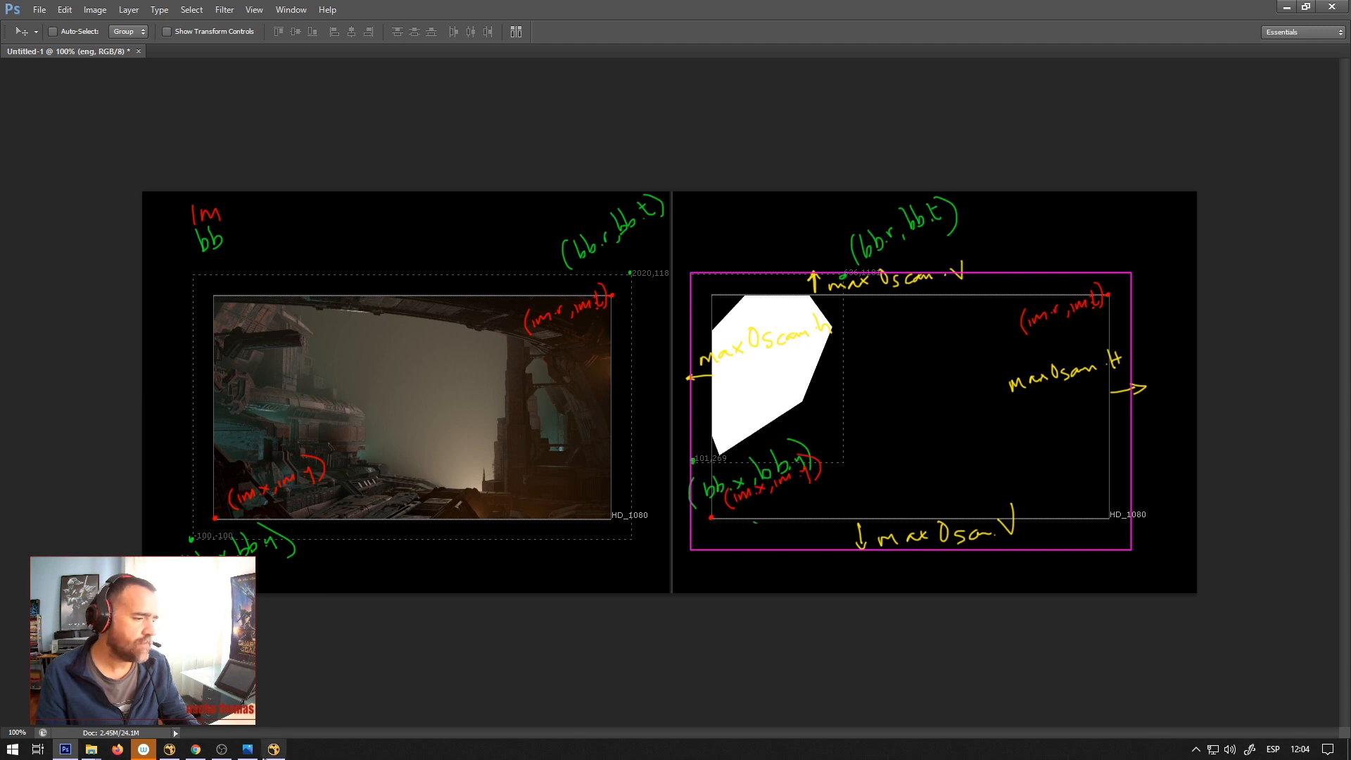
Switch to the NukeX script oscan_02_spanish.nk and place the evaluateOscan1 node beneath the Read1 node.
{"action": "left_click", "coordinate": [273, 750]}
{"action": "left_click_drag", "start_coordinate": [378, 594], "coordinate": [585, 540]}
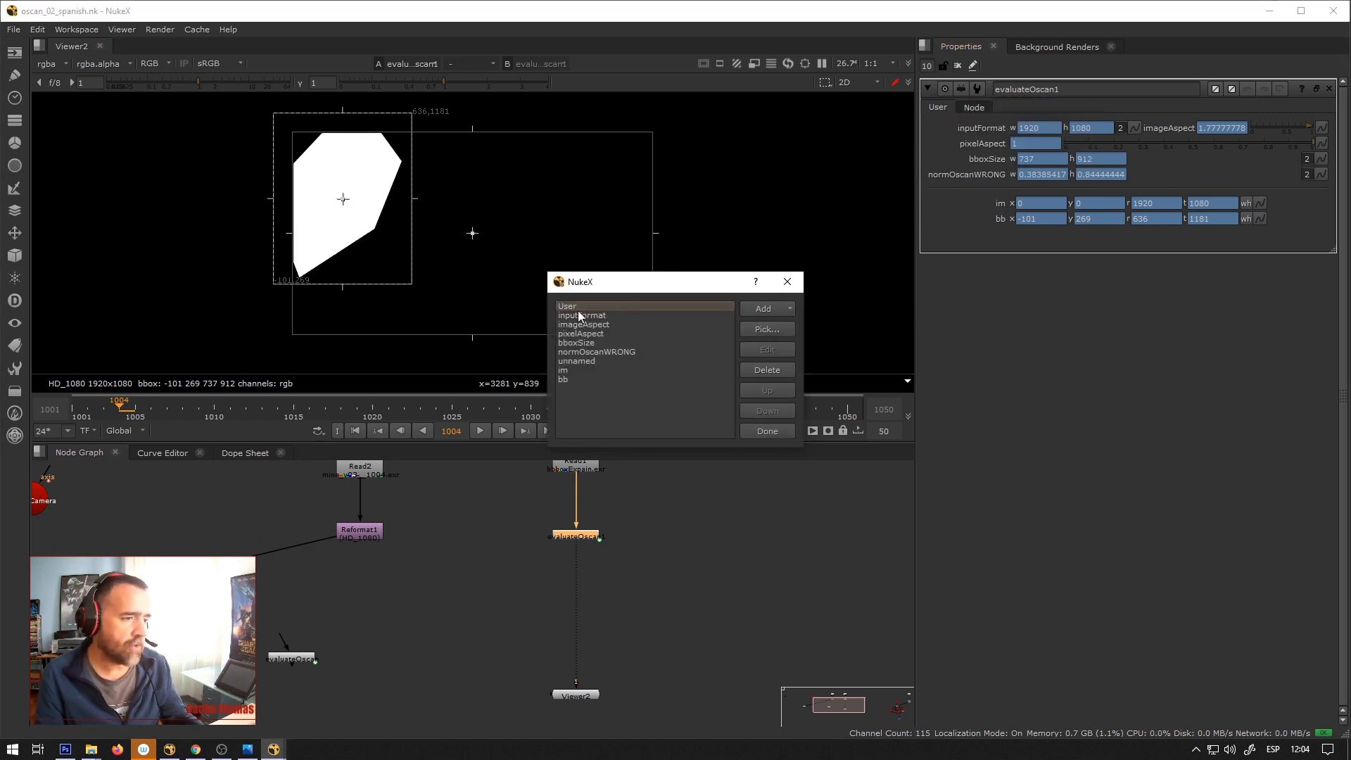
Add a Floating Point Slider knob after bb on evaluateOscan1, with leftMargin as both its name and label.
{"action": "left_click", "coordinate": [567, 380]}
{"action": "left_click", "coordinate": [779, 307]}
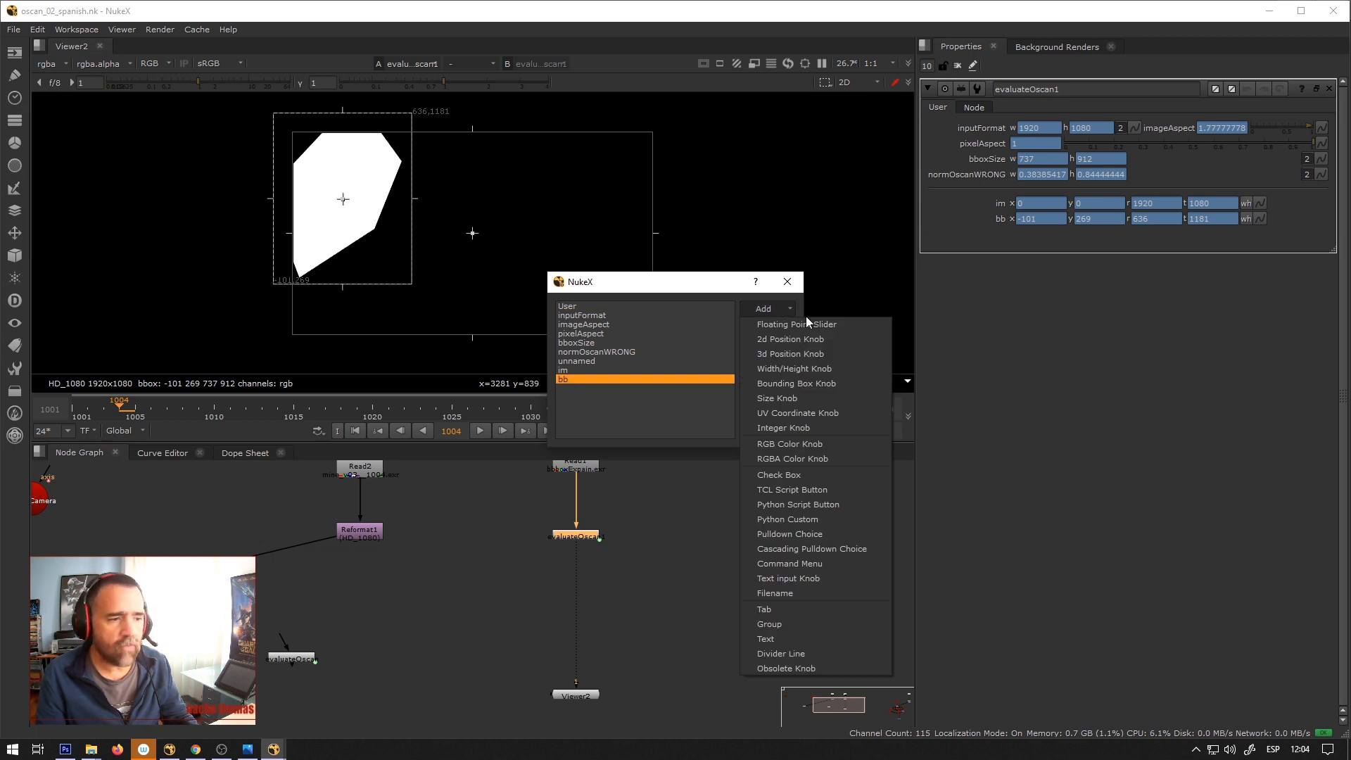
{"action": "left_click", "coordinate": [804, 324]}
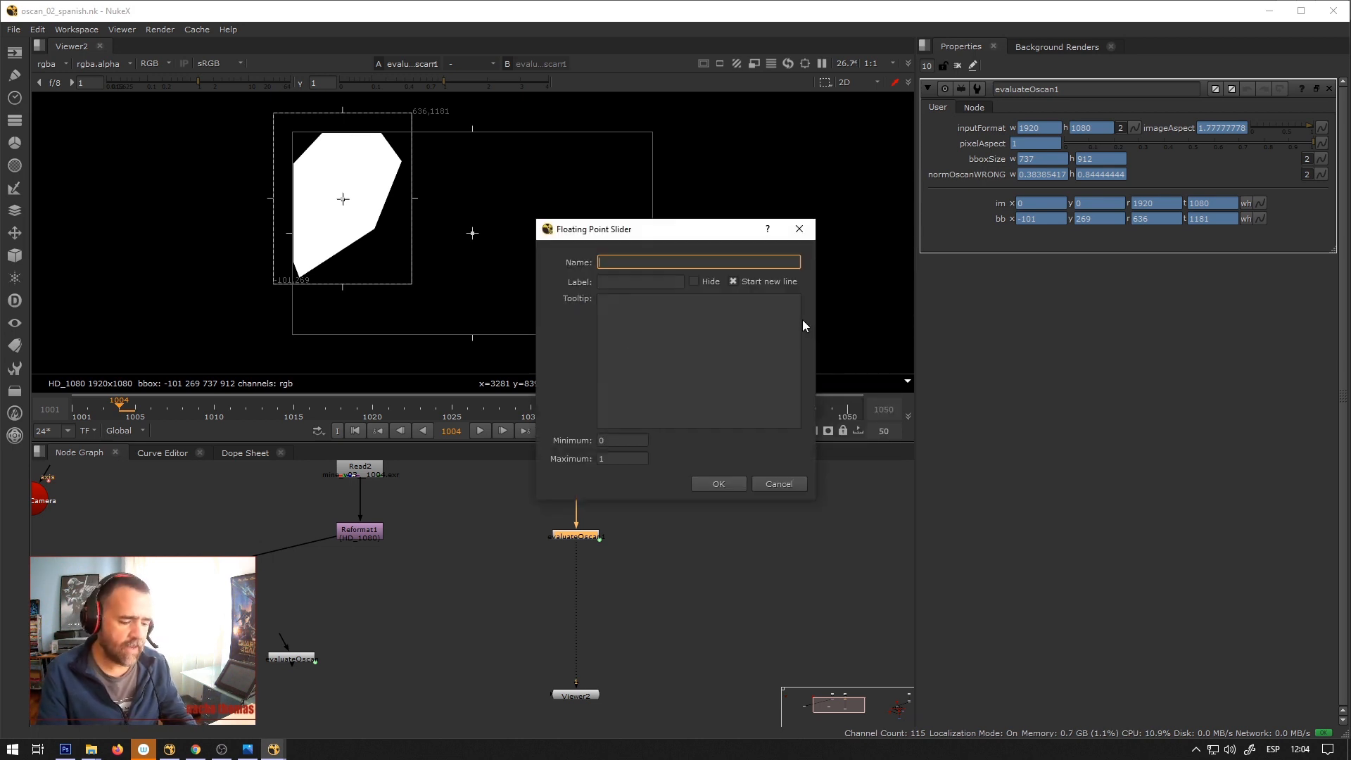
{"action": "type", "text": "ma"}
{"action": "key", "text": "BackSpace"}
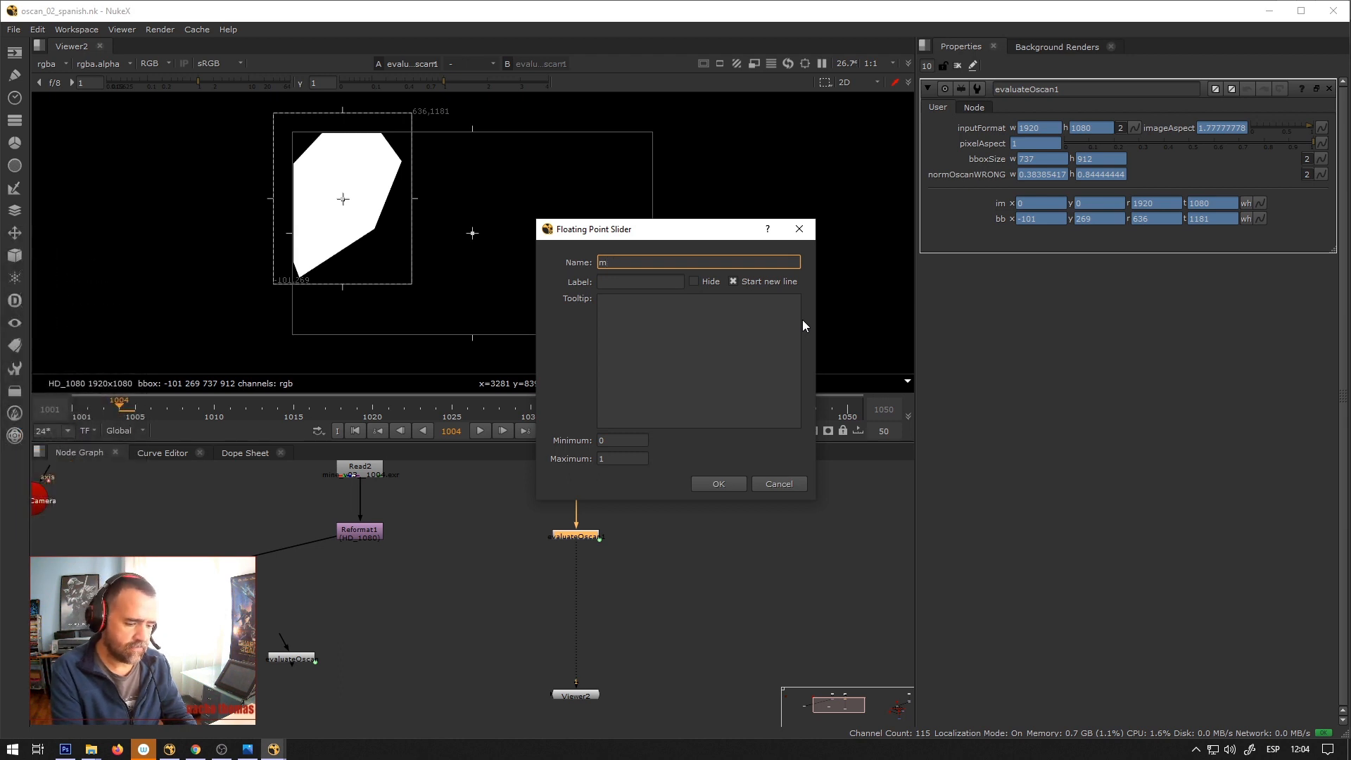
{"action": "type", "text": "argin"}
{"action": "key", "text": "BackSpace"}
{"action": "key", "text": "BackSpace"}
{"action": "key", "text": "BackSpace"}
{"action": "key", "text": "BackSpace"}
{"action": "key", "text": "BackSpace"}
{"action": "key", "text": "BackSpace"}
{"action": "type", "text": "leftMargin"}
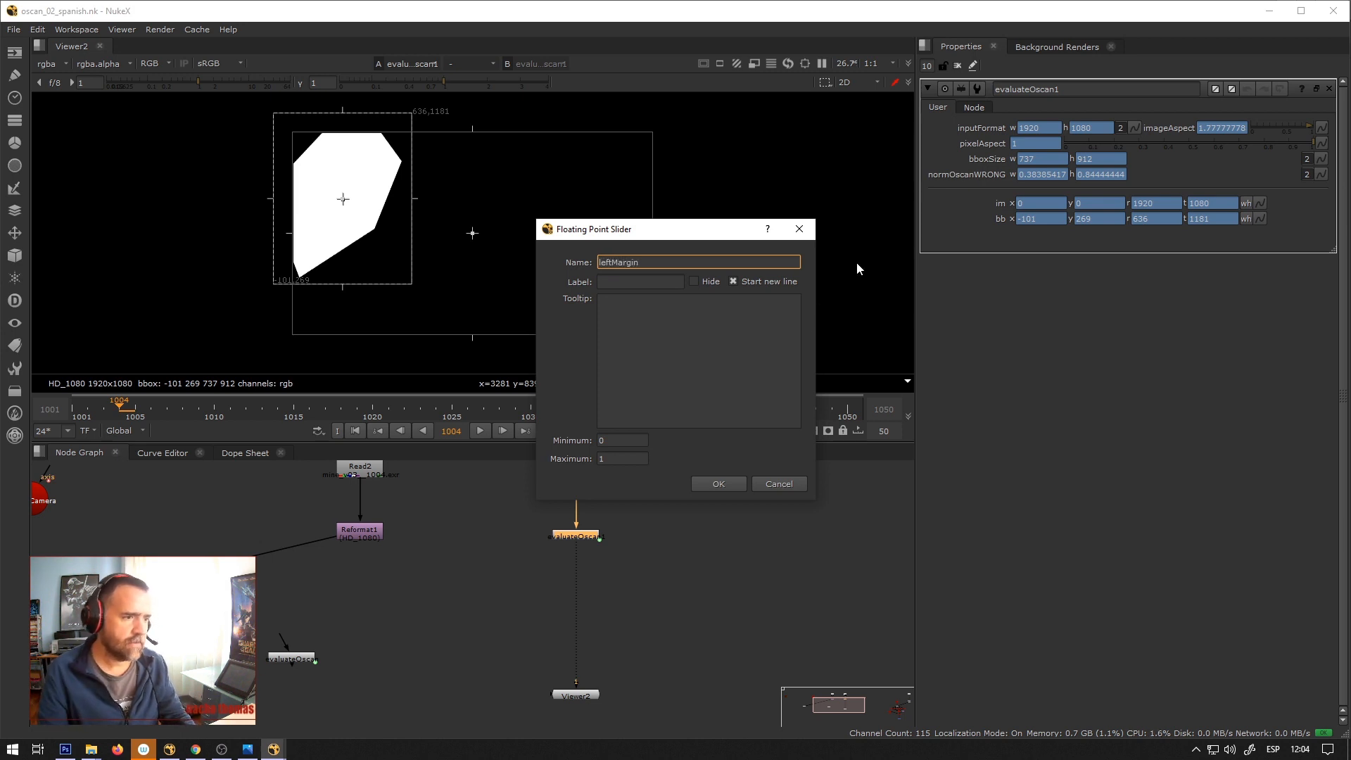
{"action": "left_click_drag", "start_coordinate": [641, 263], "coordinate": [590, 279]}
{"action": "key", "text": "ctrl+c"}
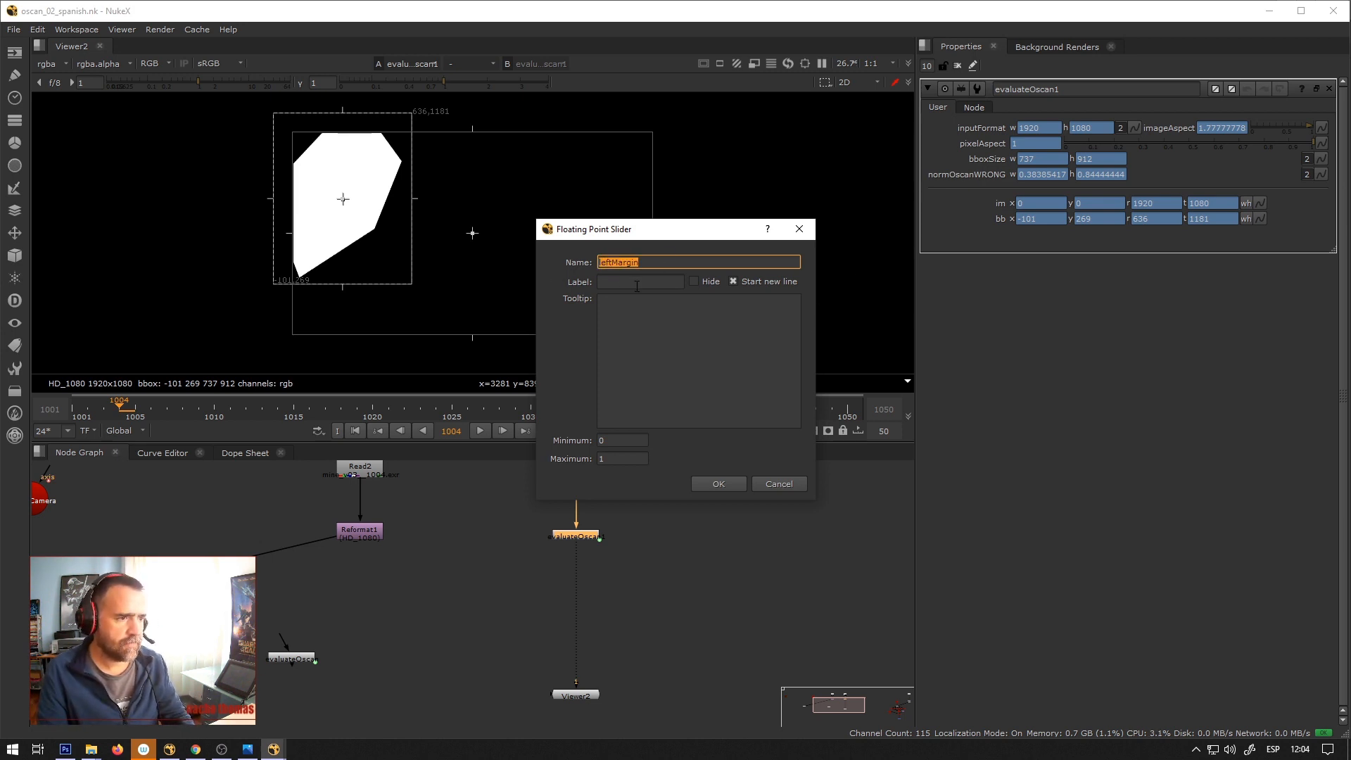
{"action": "left_click", "coordinate": [636, 284]}
{"action": "key", "text": "ctrl+v"}
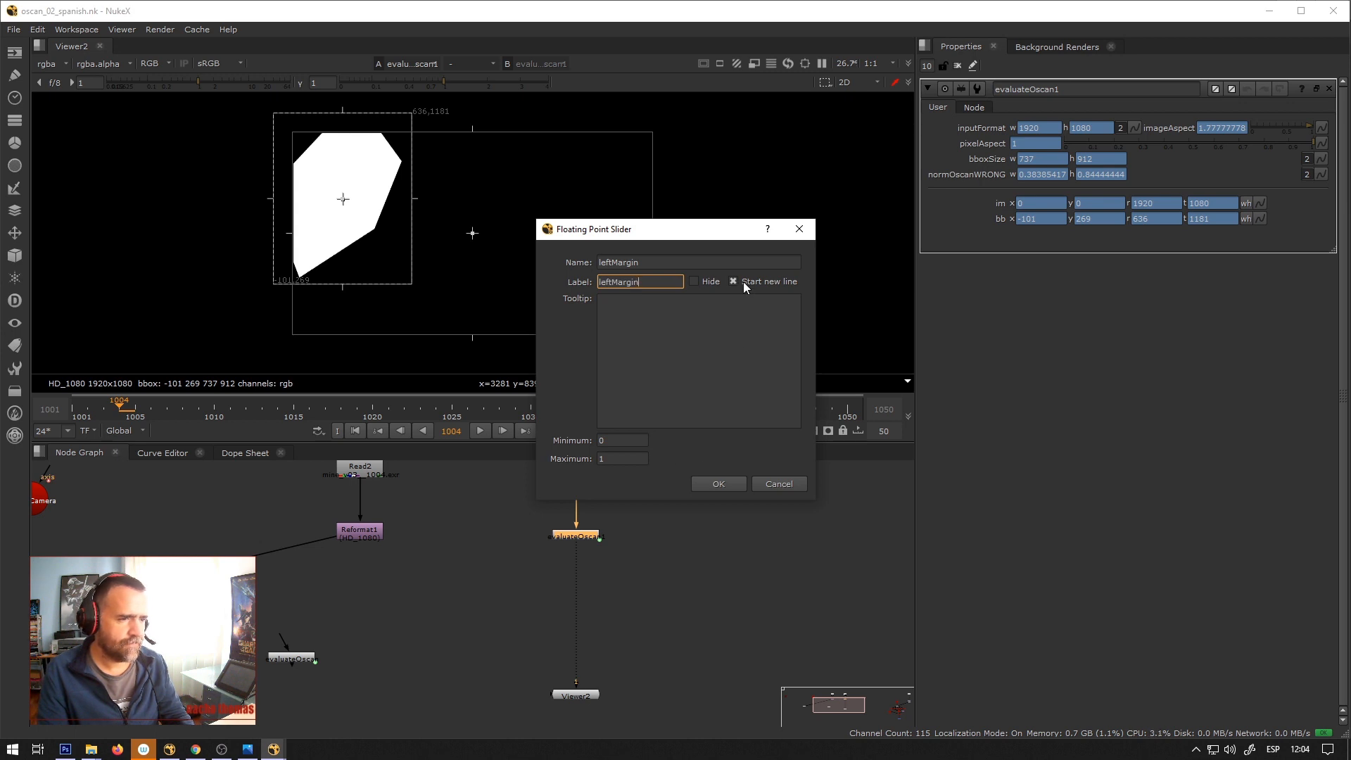
{"action": "left_click", "coordinate": [718, 484]}
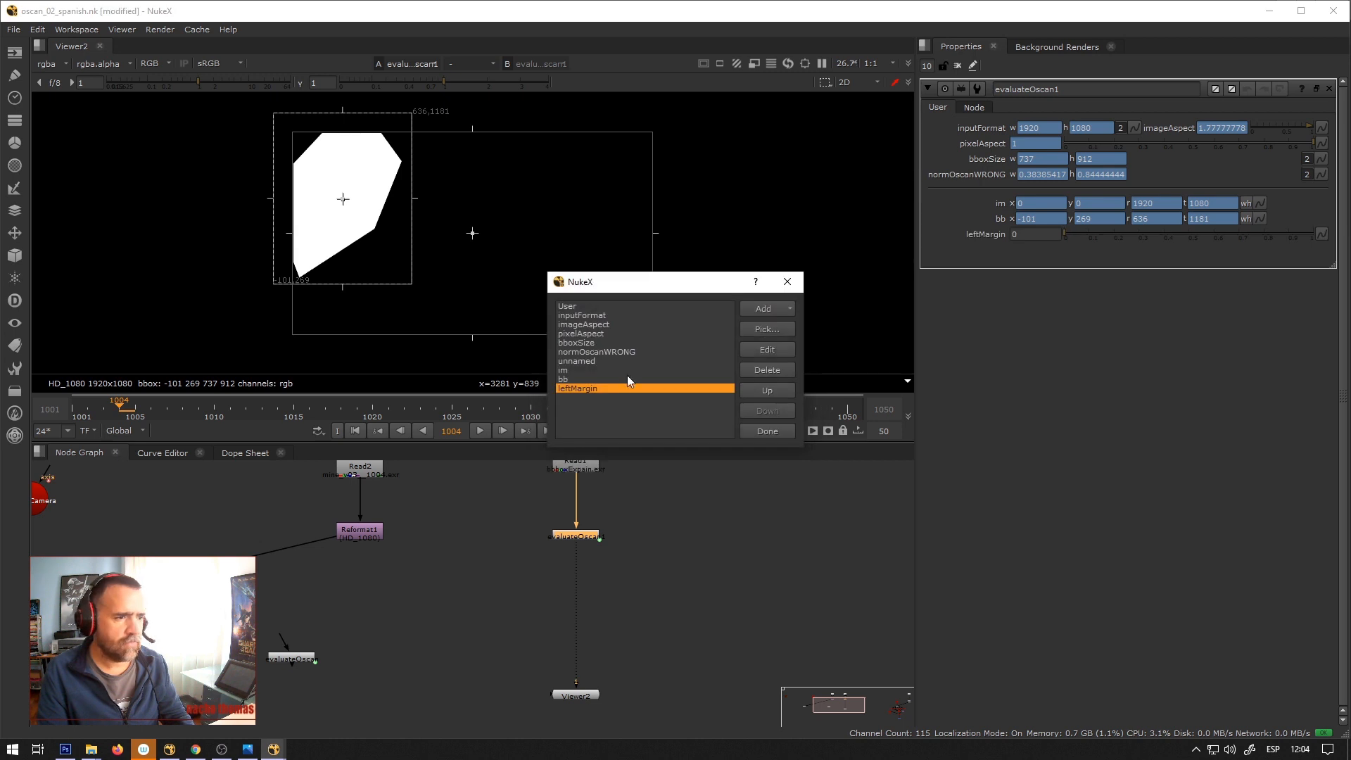
Add a Group knob named and labelled margins after bb, and move leftMargin inside that group.
{"action": "left_click", "coordinate": [576, 381]}
{"action": "left_click", "coordinate": [768, 311]}
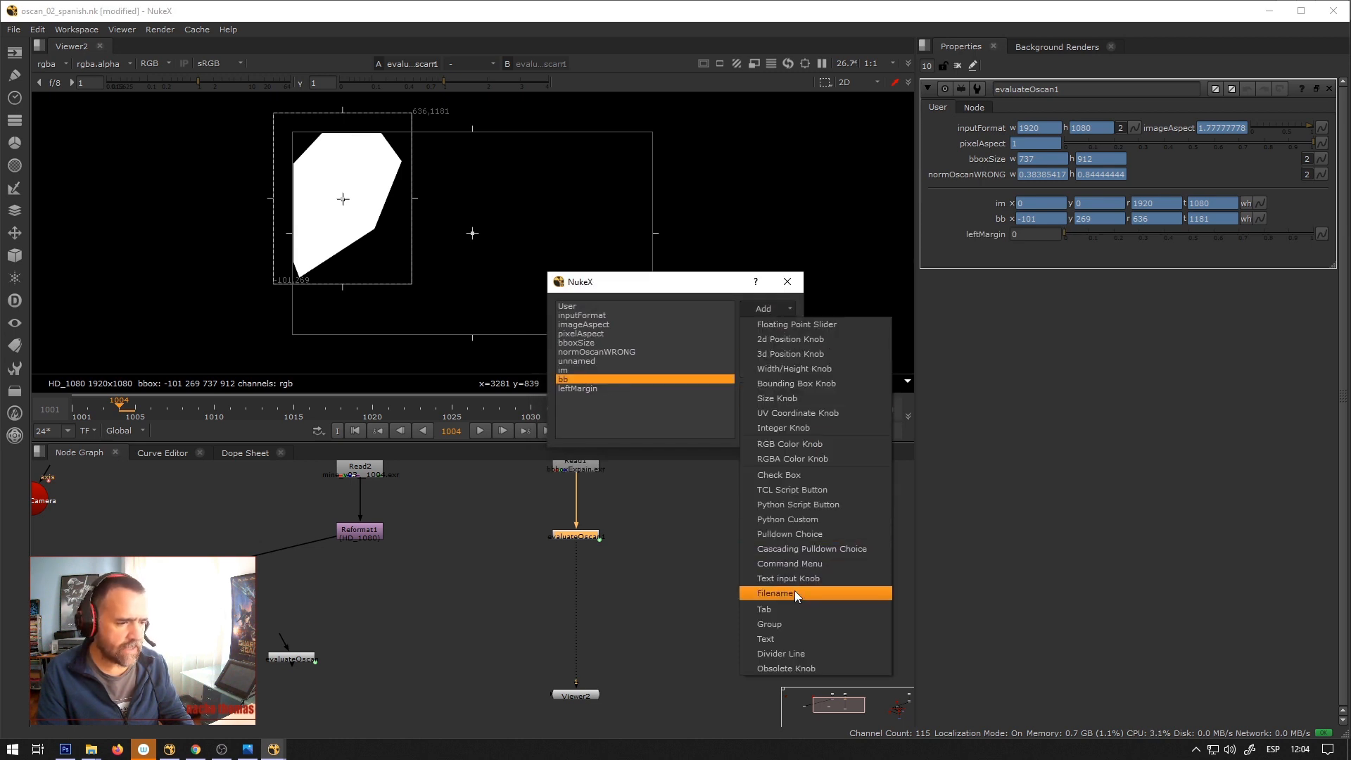
{"action": "left_click", "coordinate": [789, 622]}
{"action": "type", "text": "ma"}
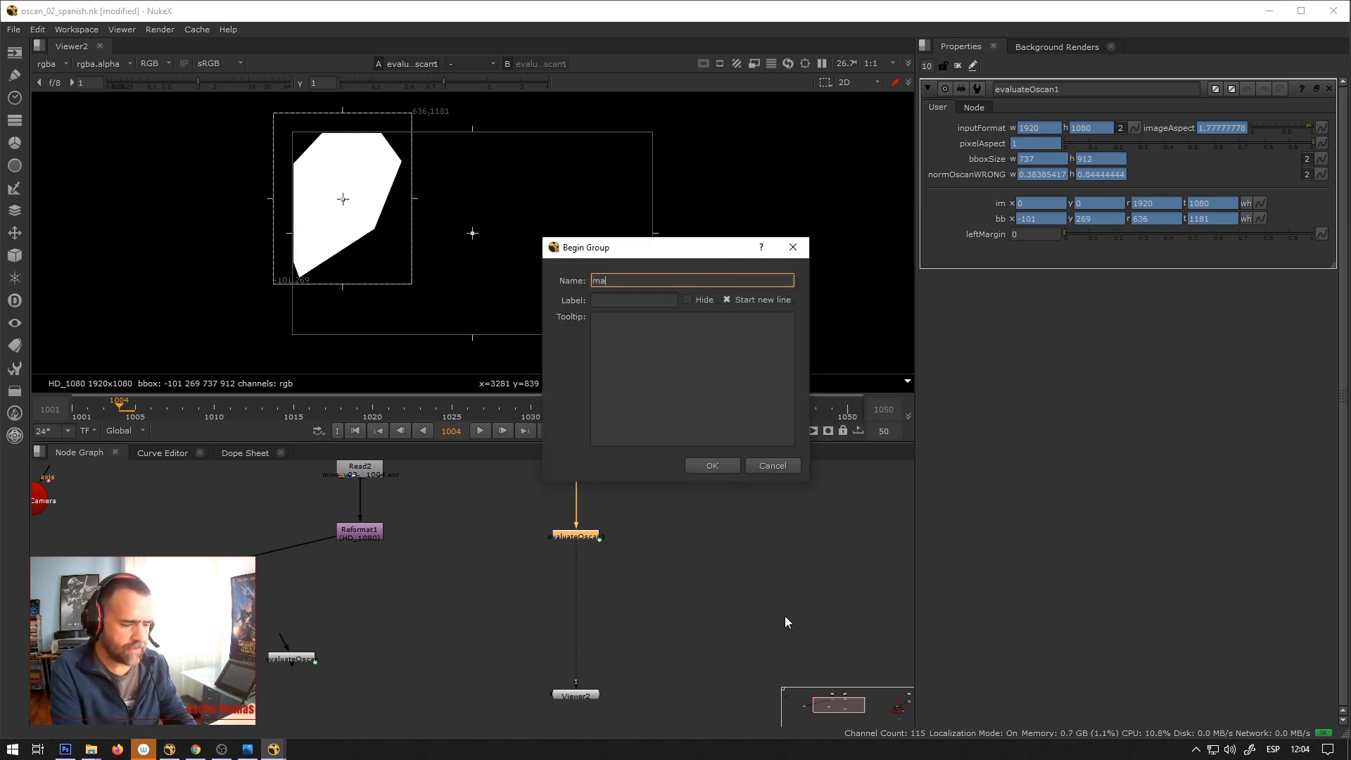
{"action": "type", "text": "rgins"}
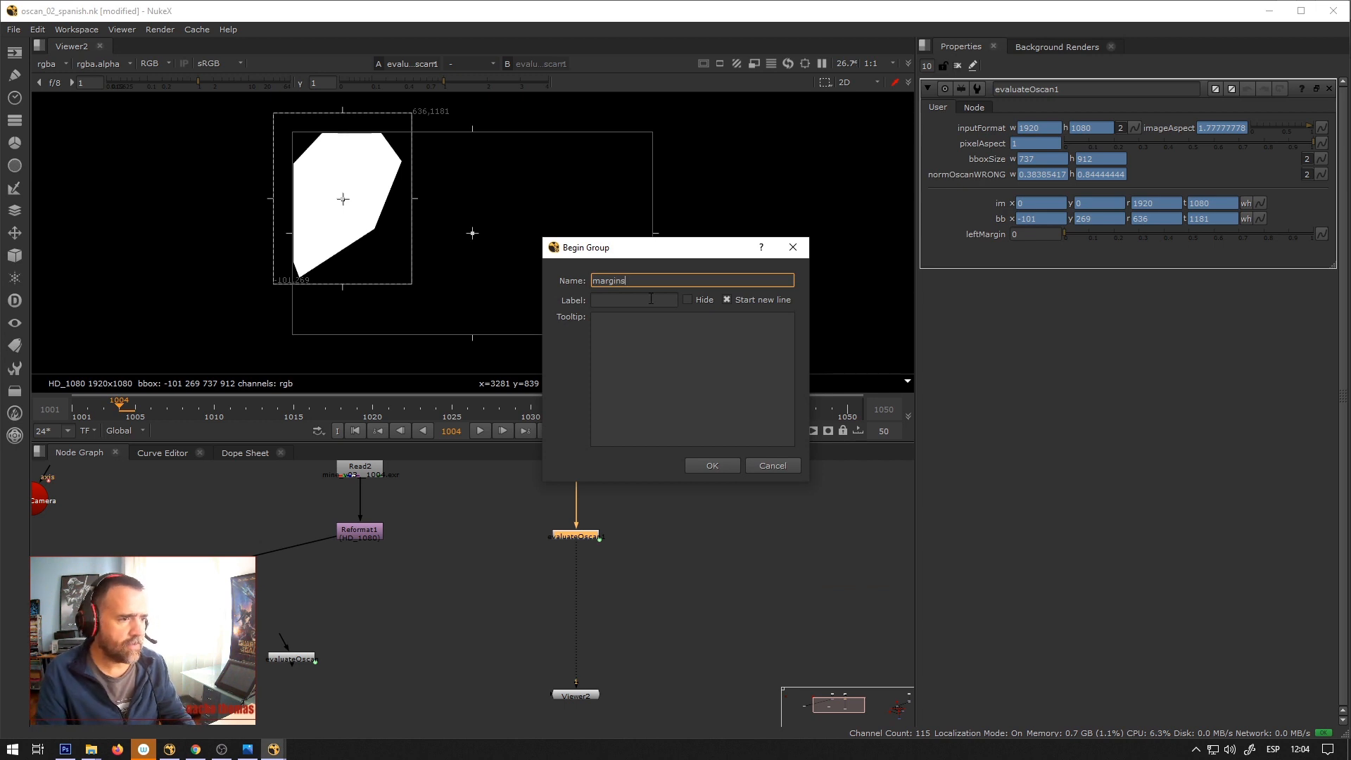
{"action": "left_click_drag", "start_coordinate": [638, 283], "coordinate": [486, 276]}
{"action": "key", "text": "ctrl+c"}
{"action": "left_click", "coordinate": [620, 300]}
{"action": "key", "text": "ctrl+v"}
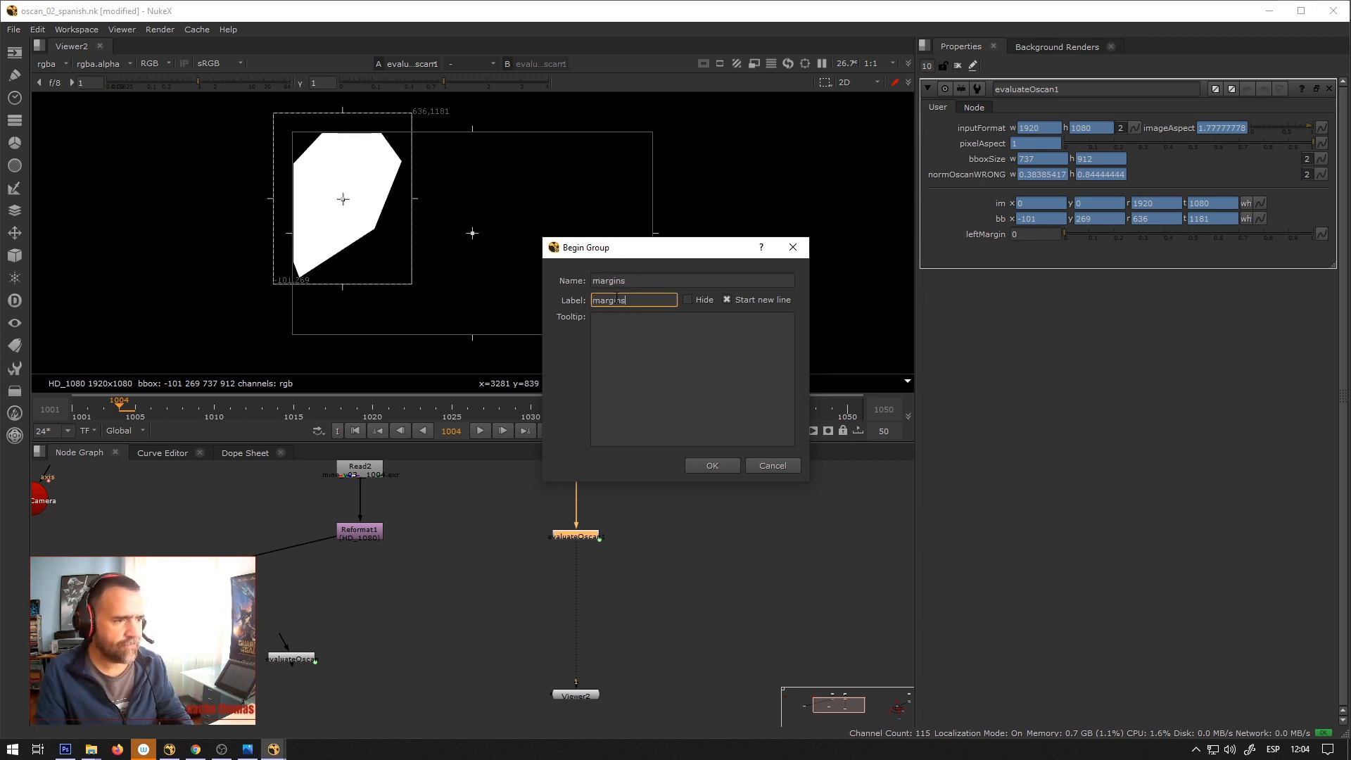
{"action": "left_click", "coordinate": [712, 465]}
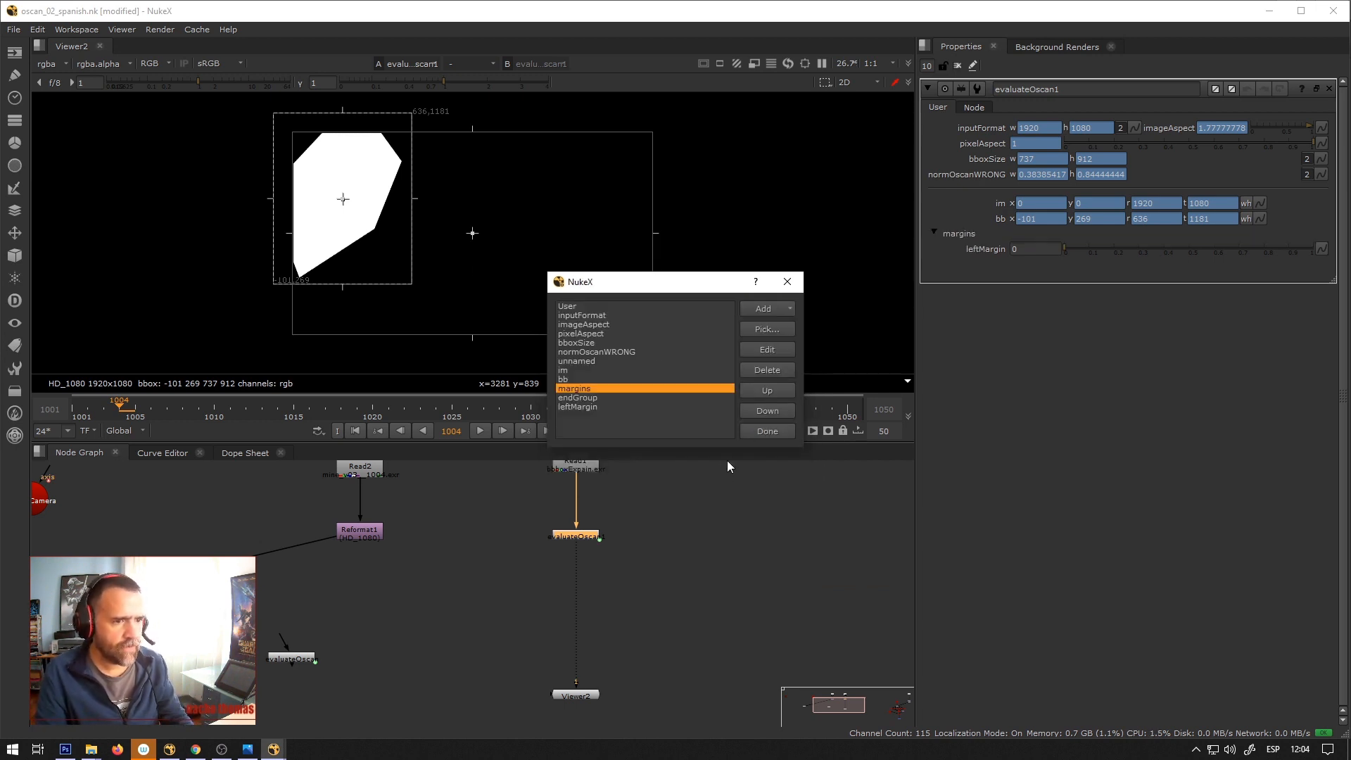
{"action": "left_click", "coordinate": [580, 405]}
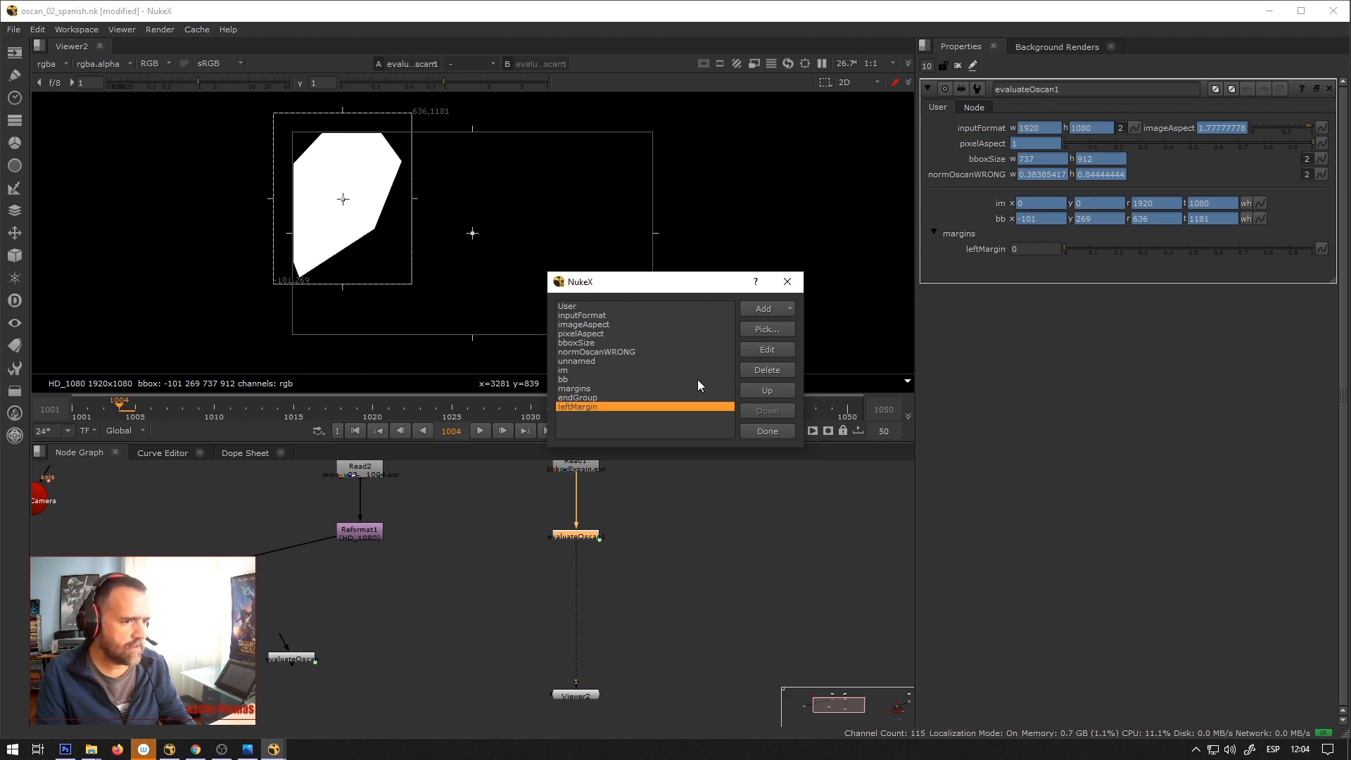
{"action": "left_click", "coordinate": [767, 391]}
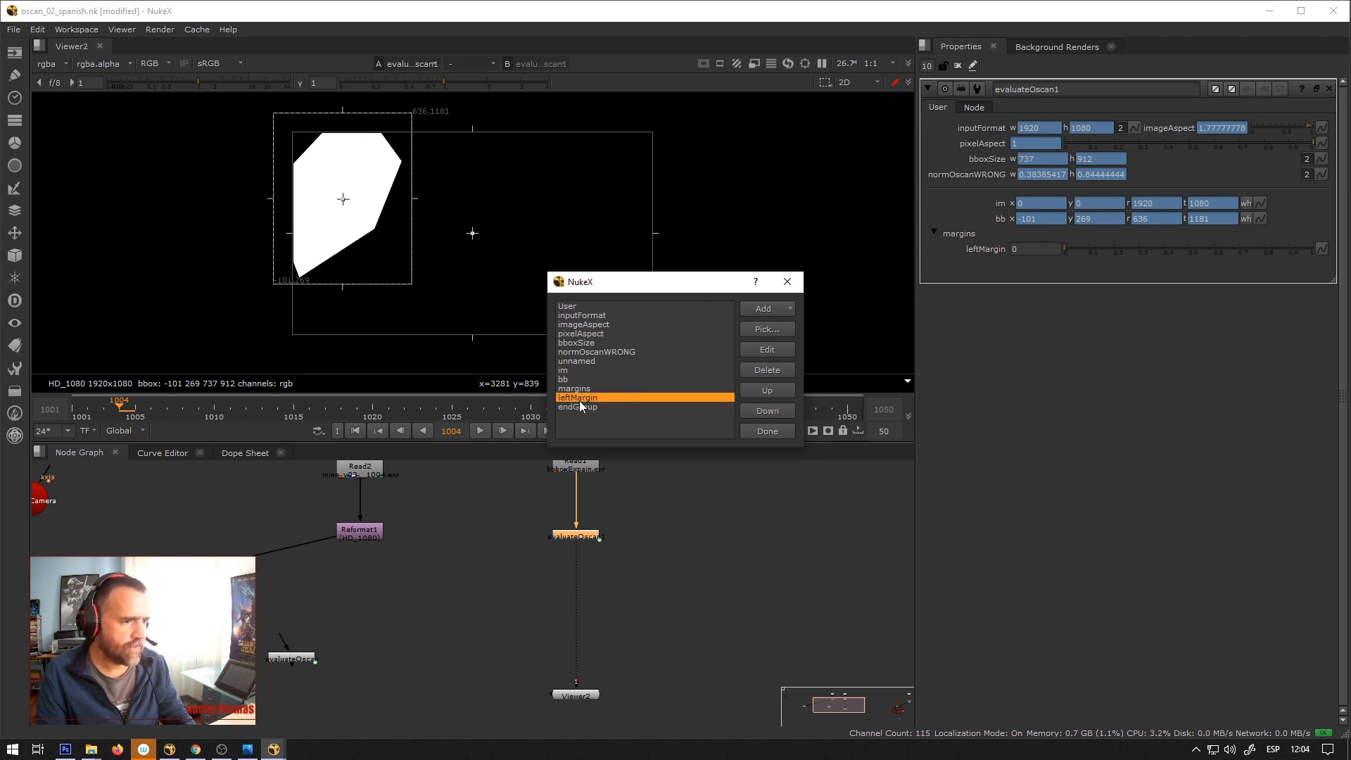
Add a Floating Point Slider named and labelled rightMargin after leftMargin, with starting a new line disabled.
{"action": "left_click", "coordinate": [764, 311]}
{"action": "left_click", "coordinate": [797, 325]}
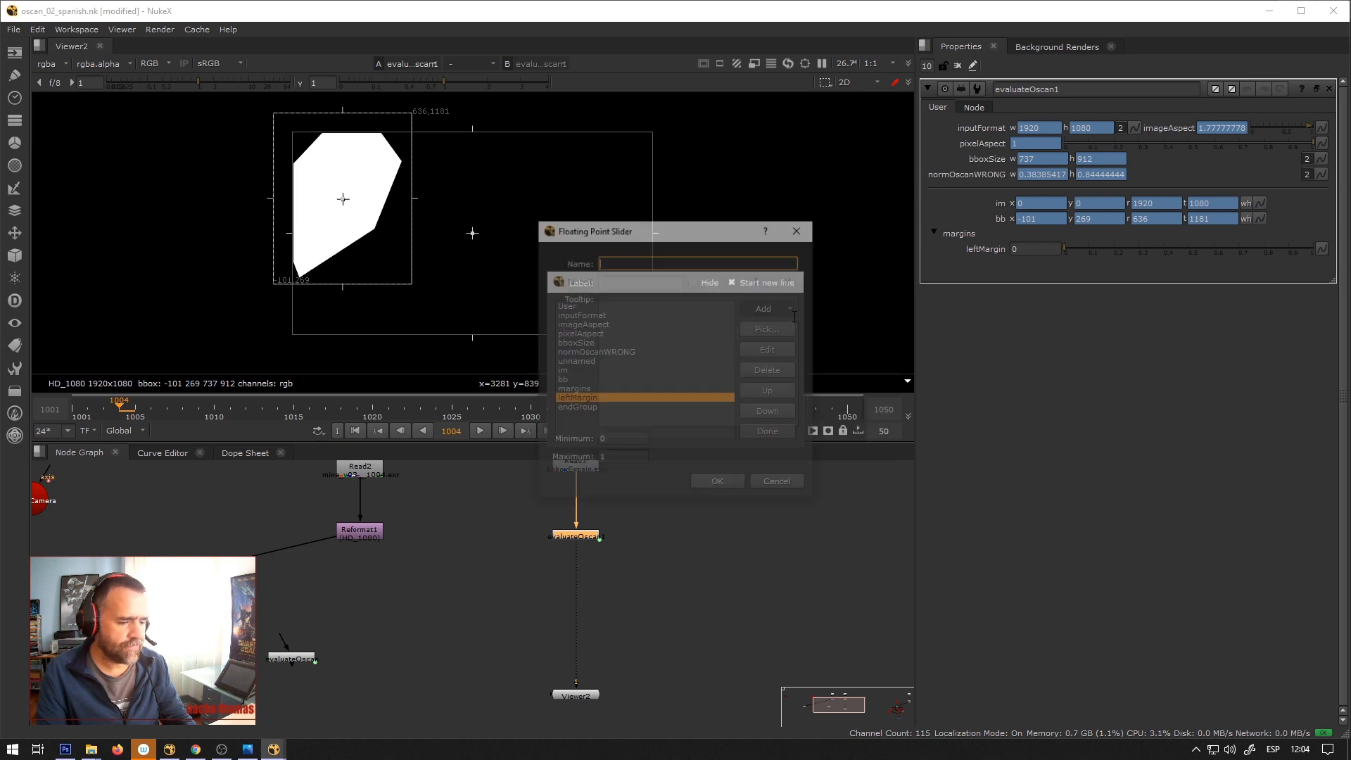
{"action": "type", "text": "rightMargin"}
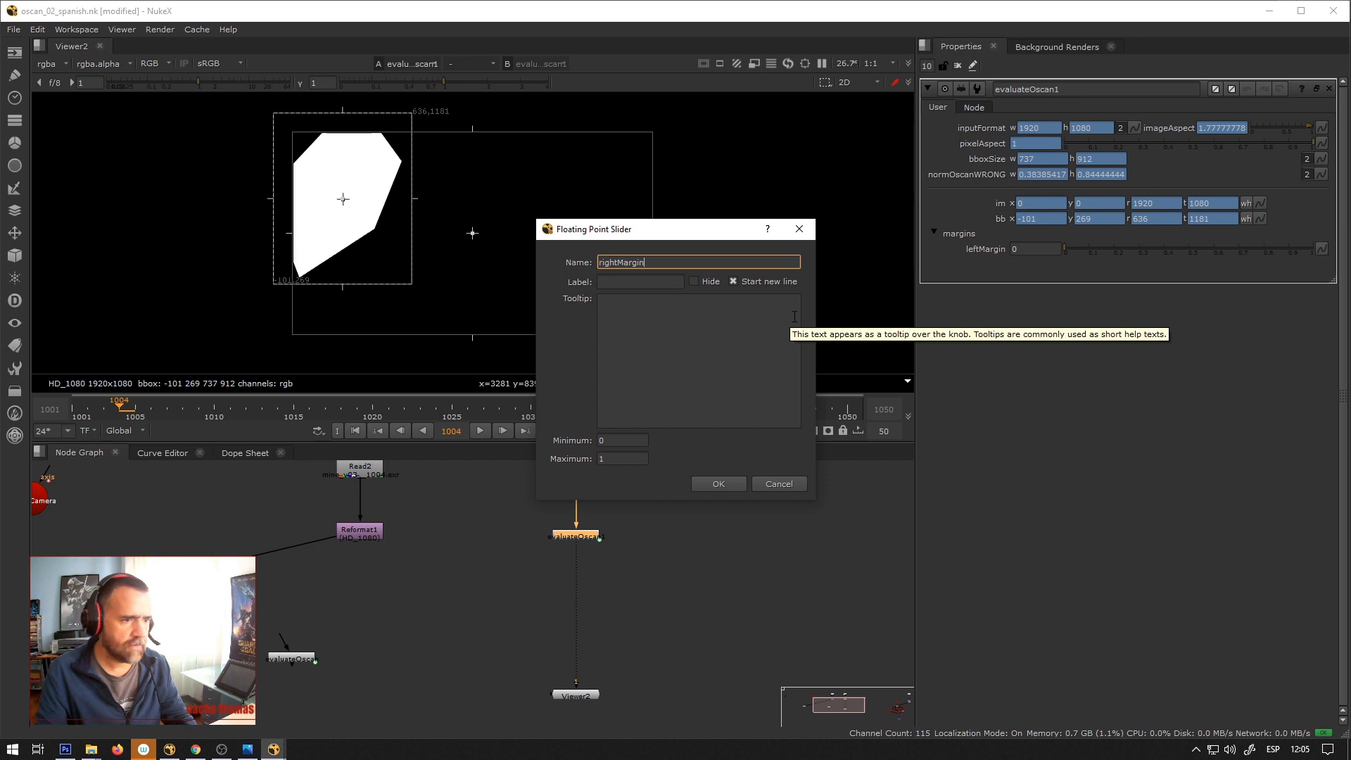
{"action": "left_click", "coordinate": [766, 281]}
{"action": "left_click", "coordinate": [704, 484]}
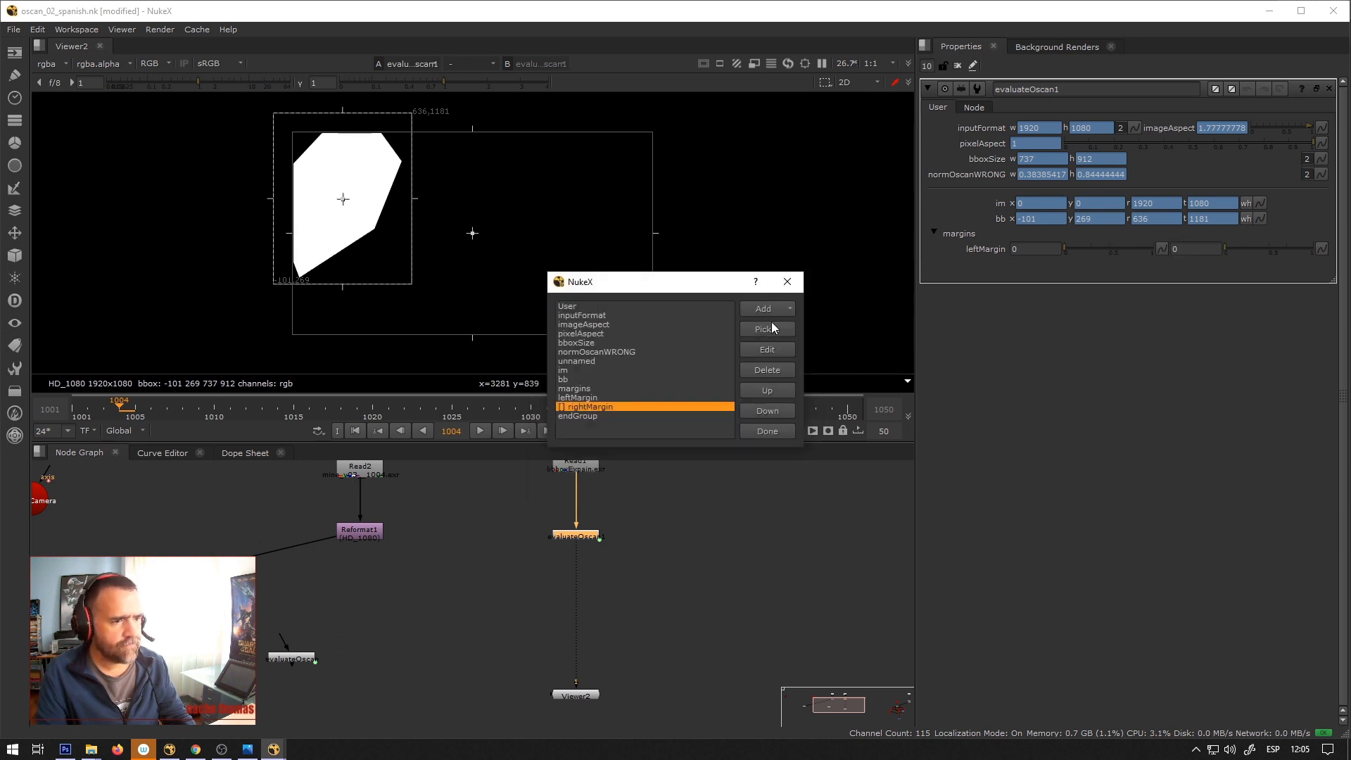
{"action": "left_click", "coordinate": [767, 349]}
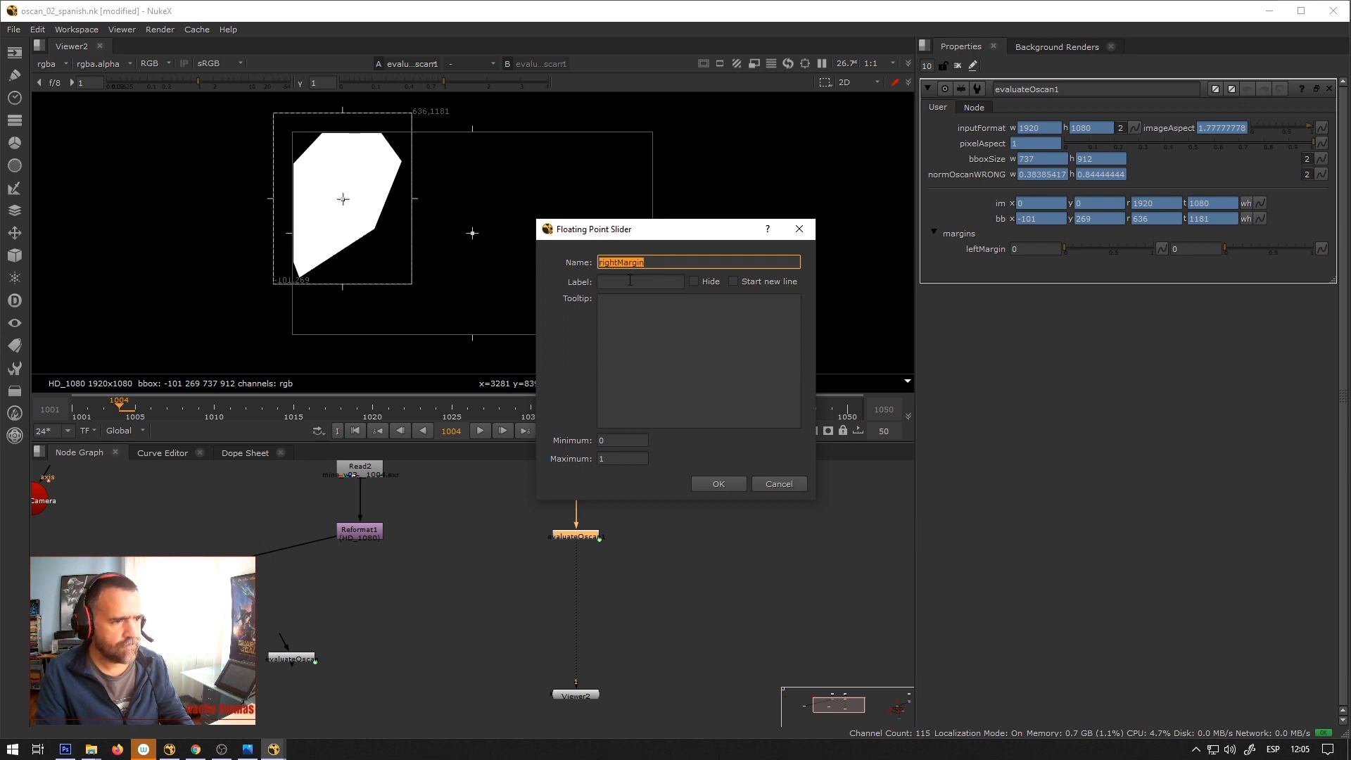
{"action": "left_click", "coordinate": [630, 280]}
{"action": "key", "text": "ctrl+v"}
{"action": "left_click", "coordinate": [706, 484]}
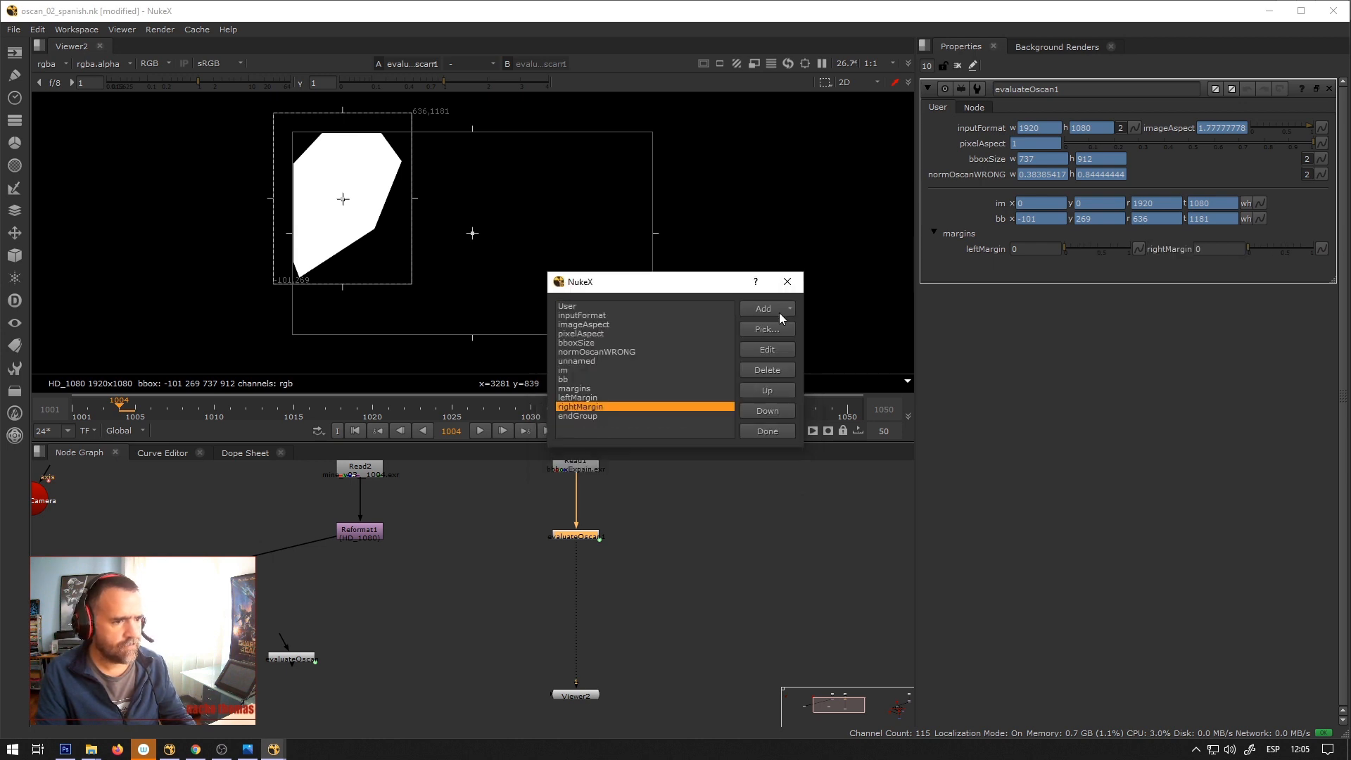
Add a Floating Point Slider named and labelled topMargin after rightMargin in the margins group, starting on a new line.
{"action": "left_click", "coordinate": [779, 312]}
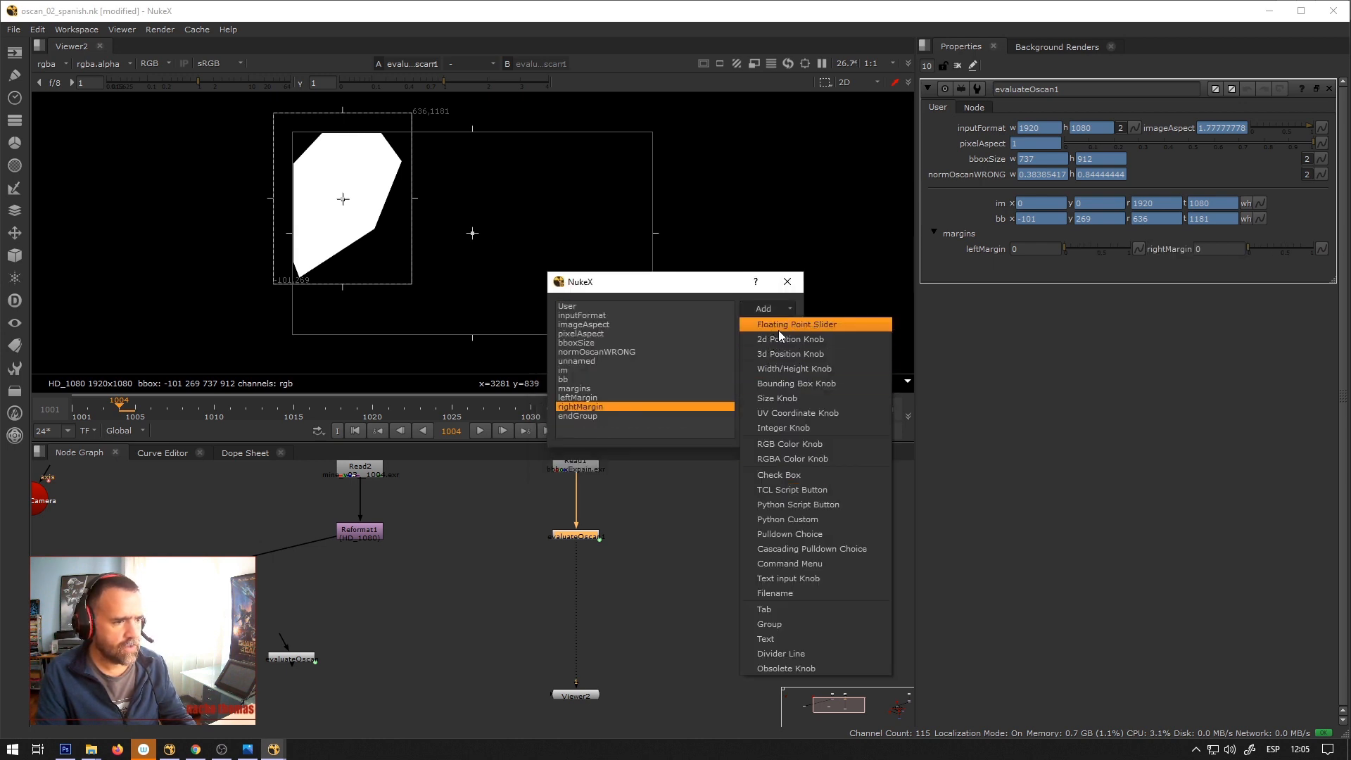
{"action": "left_click", "coordinate": [778, 331]}
{"action": "type", "text": "topMargin"}
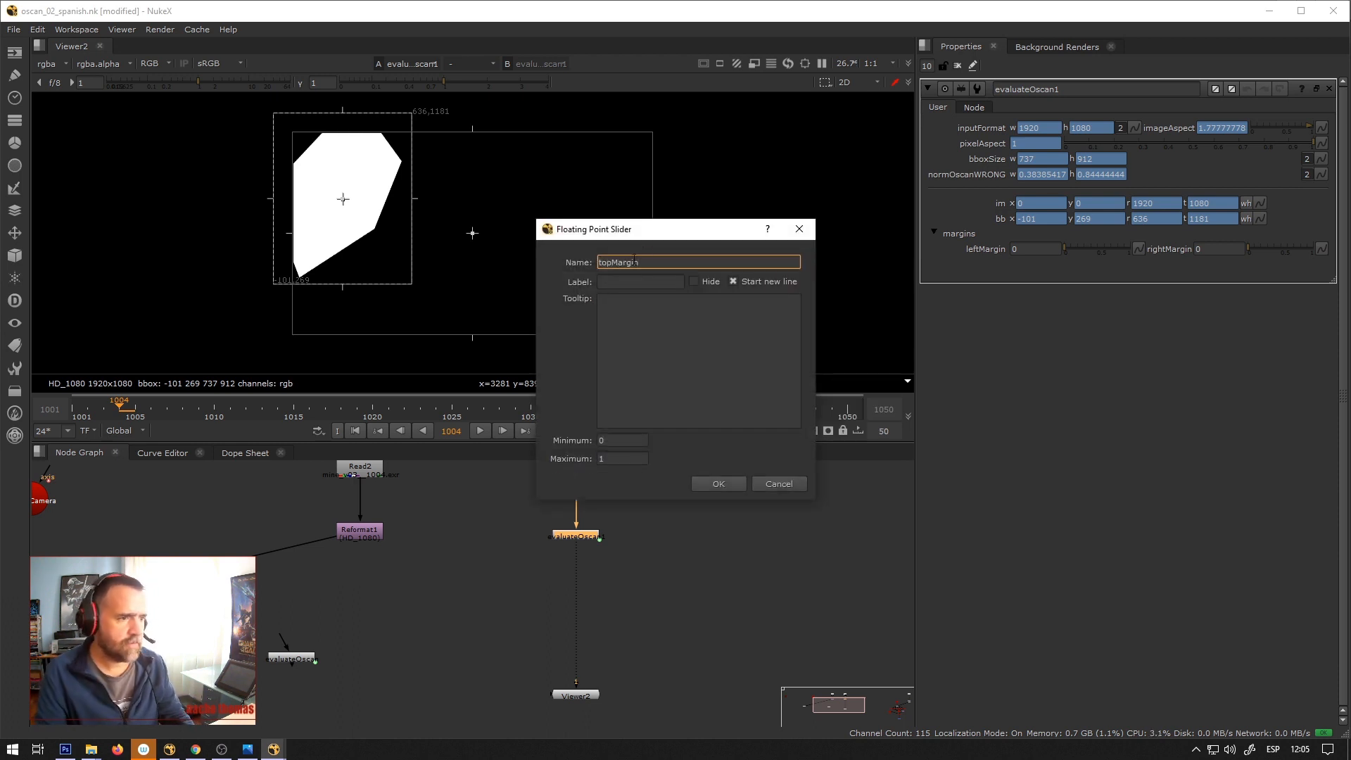
{"action": "left_click_drag", "start_coordinate": [644, 263], "coordinate": [497, 242]}
{"action": "left_click", "coordinate": [599, 281]}
{"action": "key", "text": "ctrl+v"}
{"action": "left_click", "coordinate": [717, 485]}
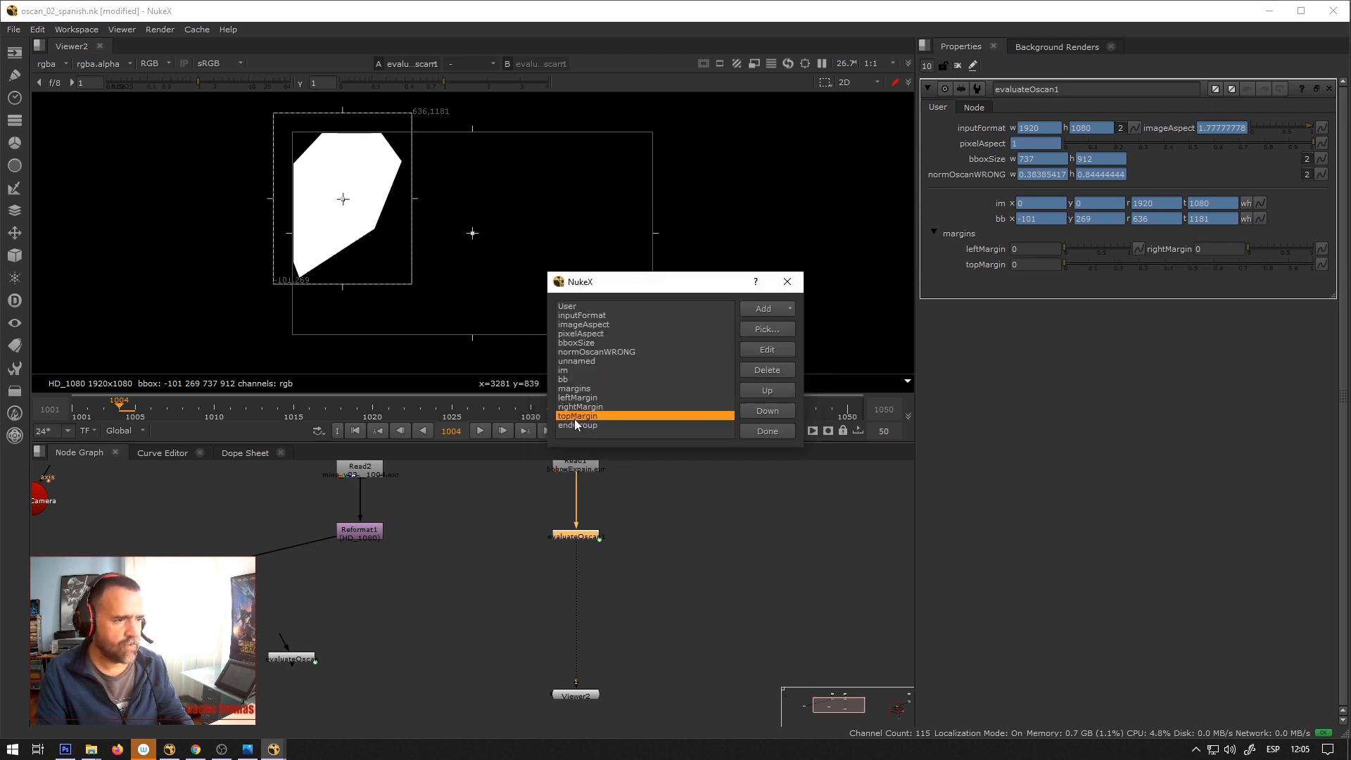
Add a Floating Point Slider named and labelled bottomMargin after topMargin in the margins group.
{"action": "left_click", "coordinate": [767, 310]}
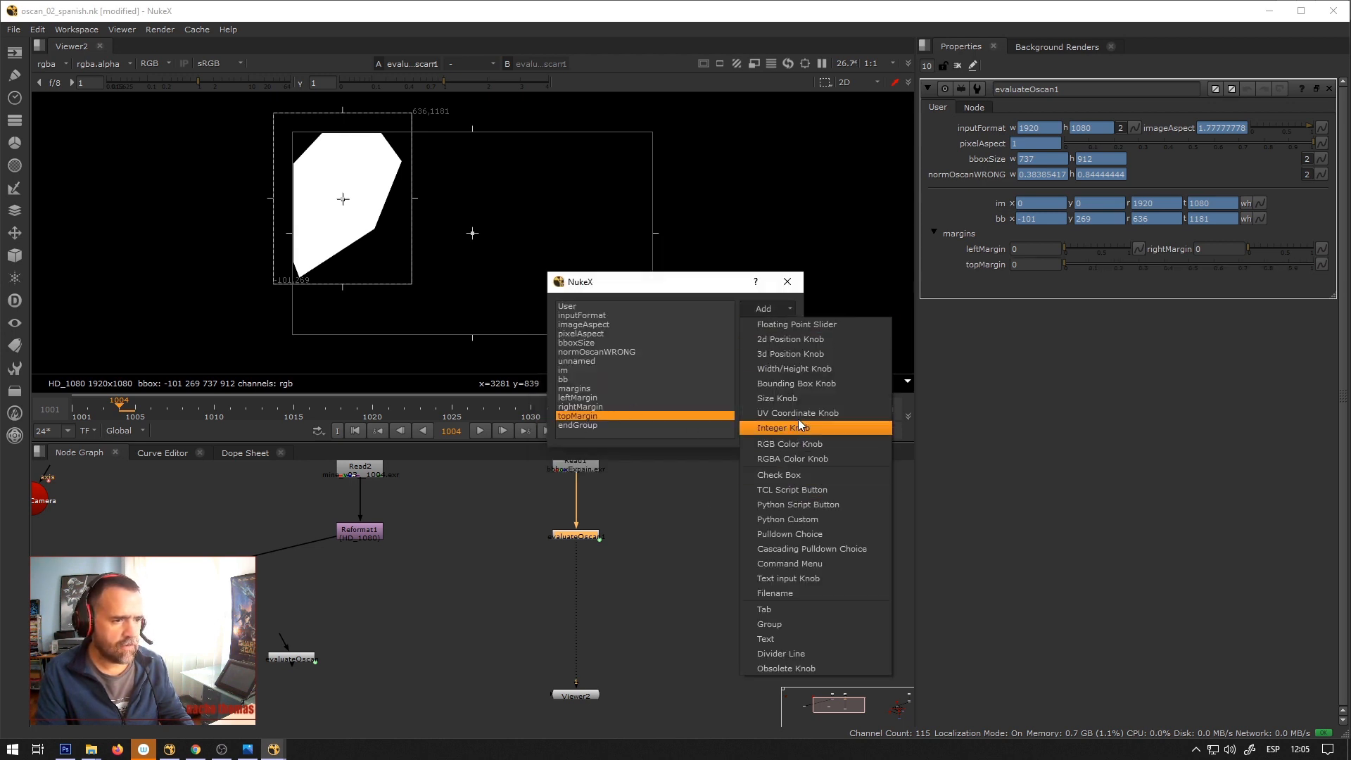
{"action": "left_click", "coordinate": [781, 323]}
{"action": "type", "text": "boo"}
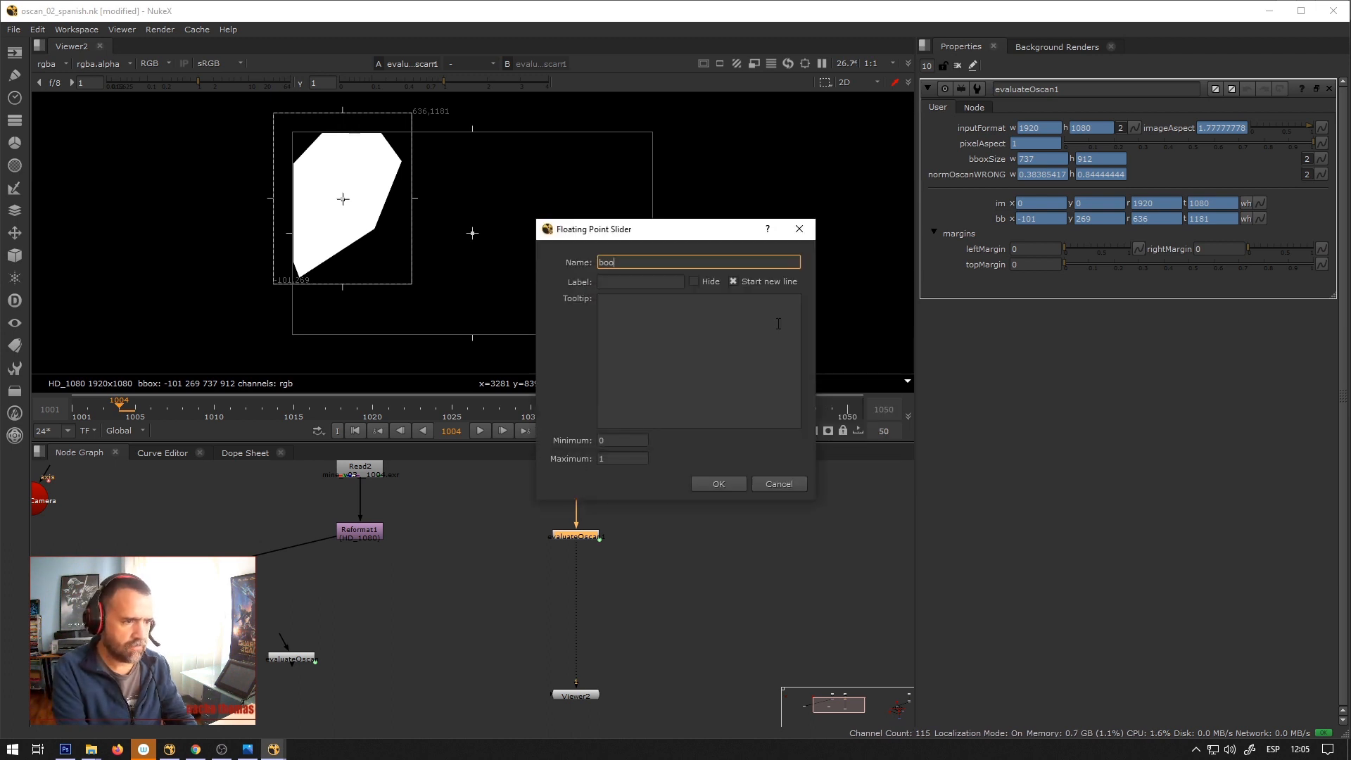
{"action": "key", "text": "BackSpace"}
{"action": "type", "text": "ttom"}
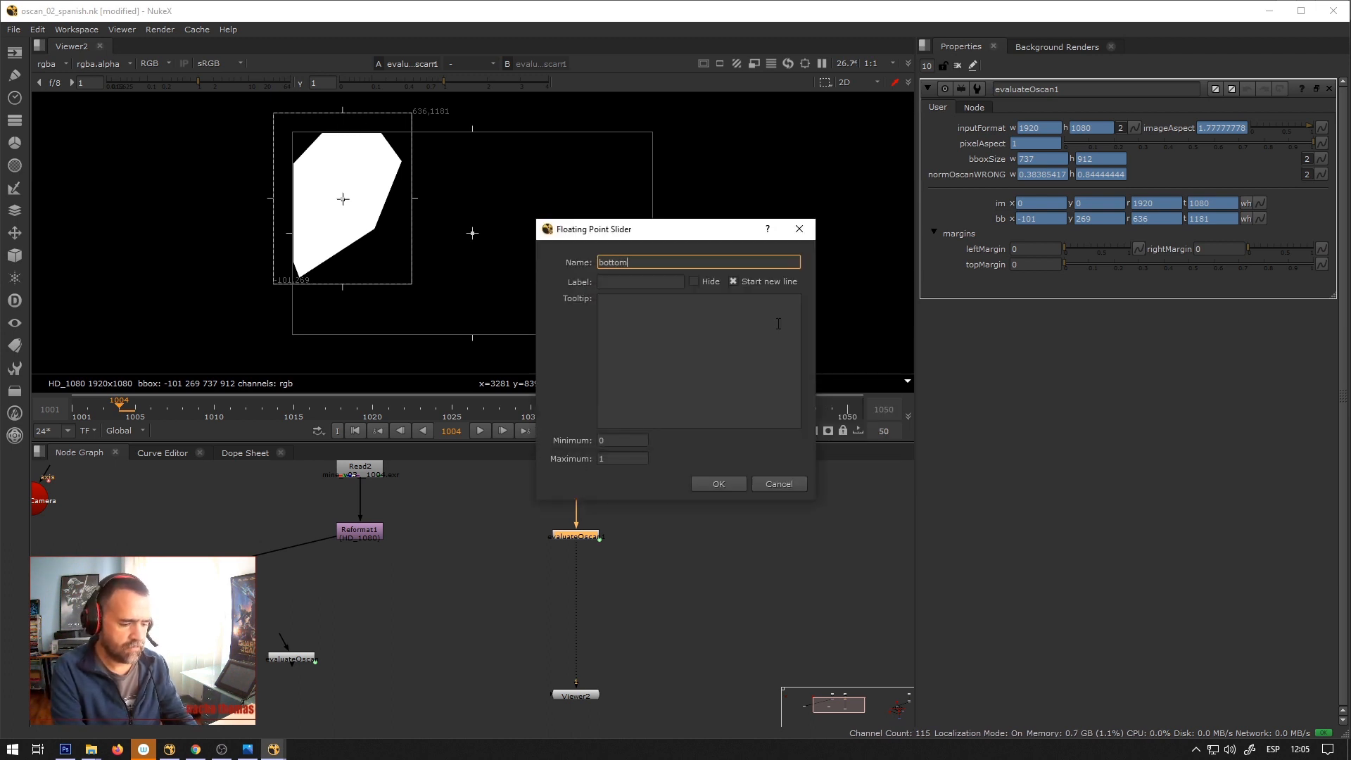
{"action": "type", "text": "Margin"}
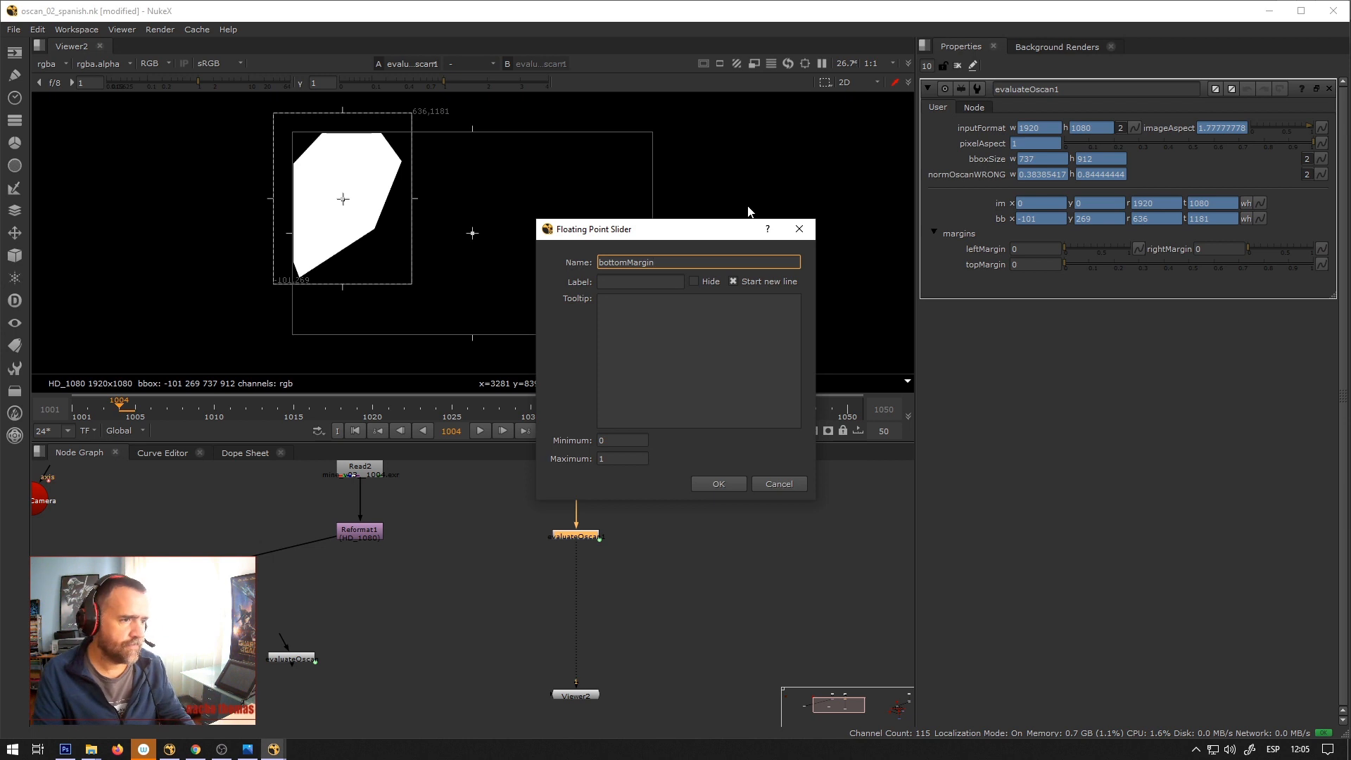
{"action": "key", "text": "ctrl+a"}
{"action": "key", "text": "ctrl+c"}
{"action": "left_click", "coordinate": [648, 282]}
{"action": "key", "text": "ctrl+v"}
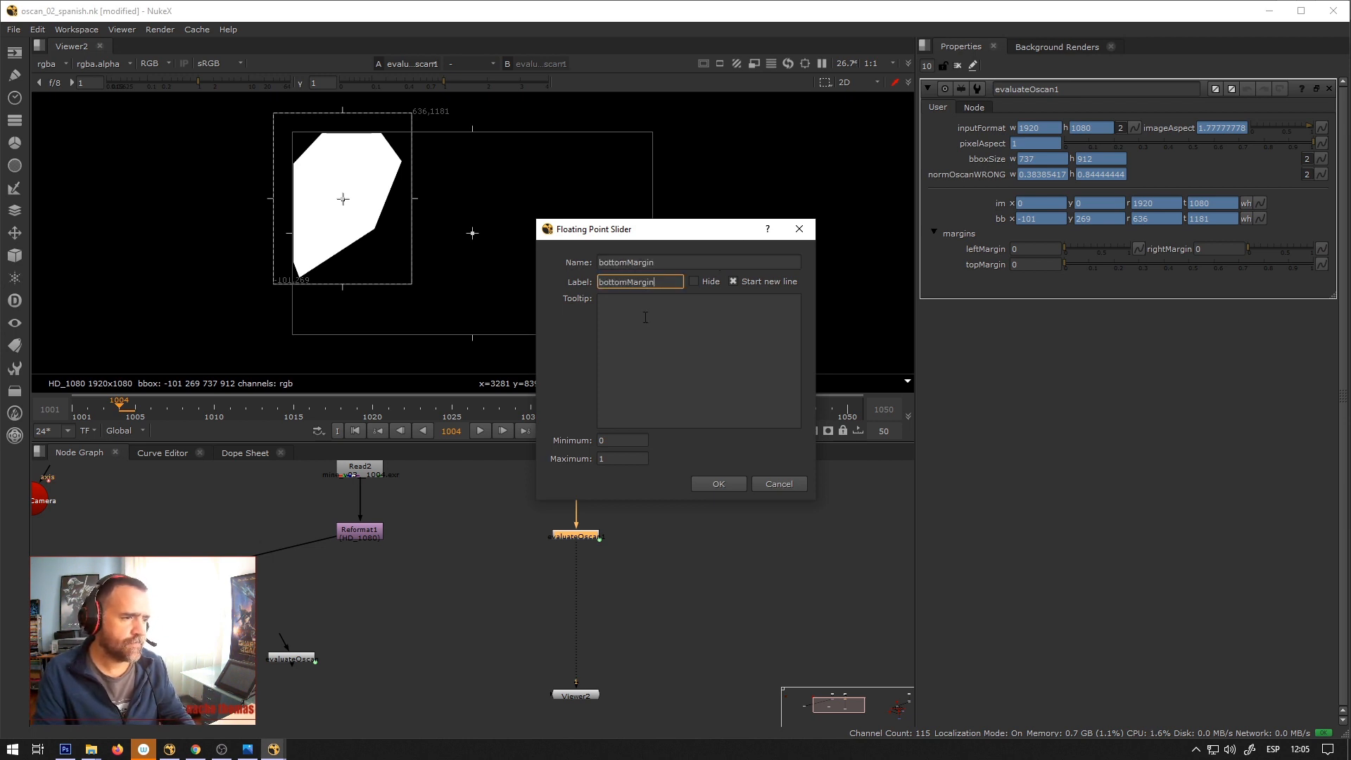
{"action": "left_click", "coordinate": [712, 483]}
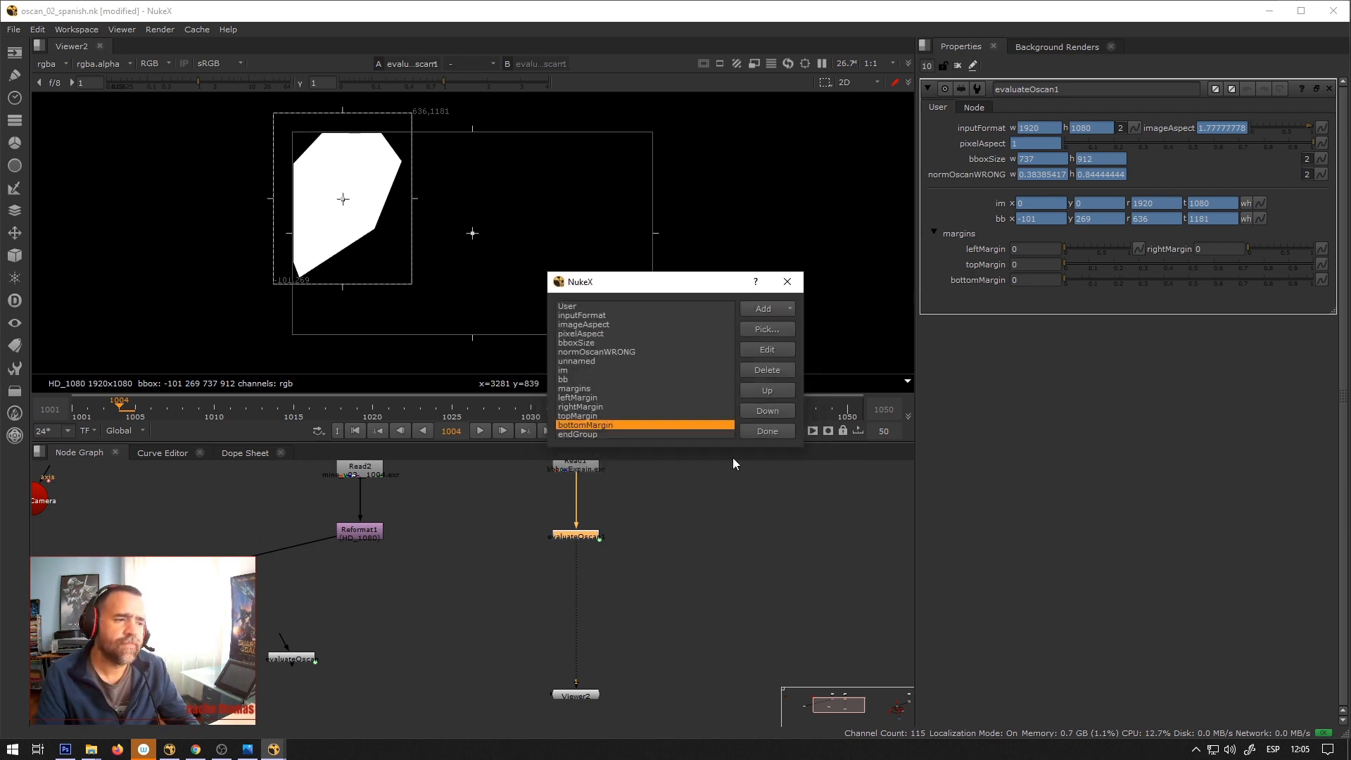
Disable starting a new line for bottomMargin so it sits beside topMargin, and finish editing the user knobs.
{"action": "left_click", "coordinate": [774, 349]}
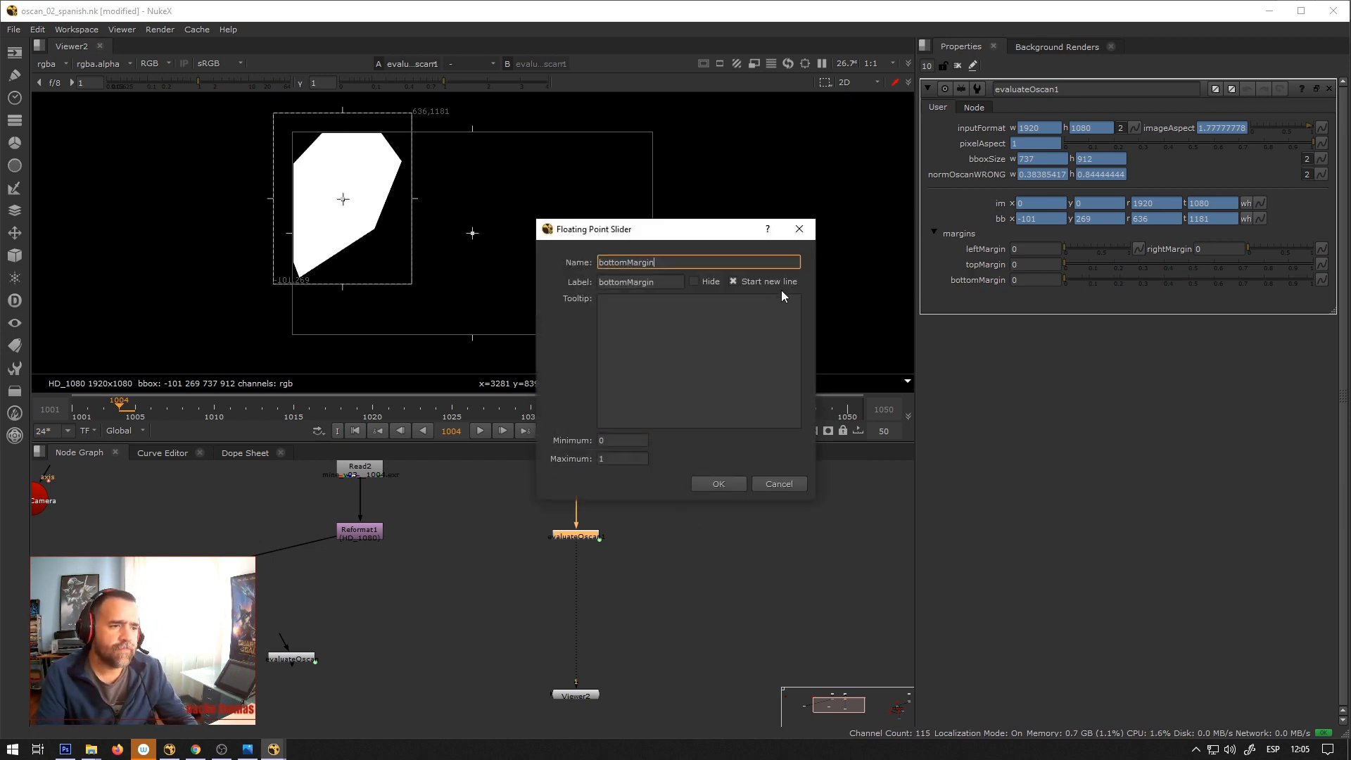
{"action": "left_click", "coordinate": [707, 487]}
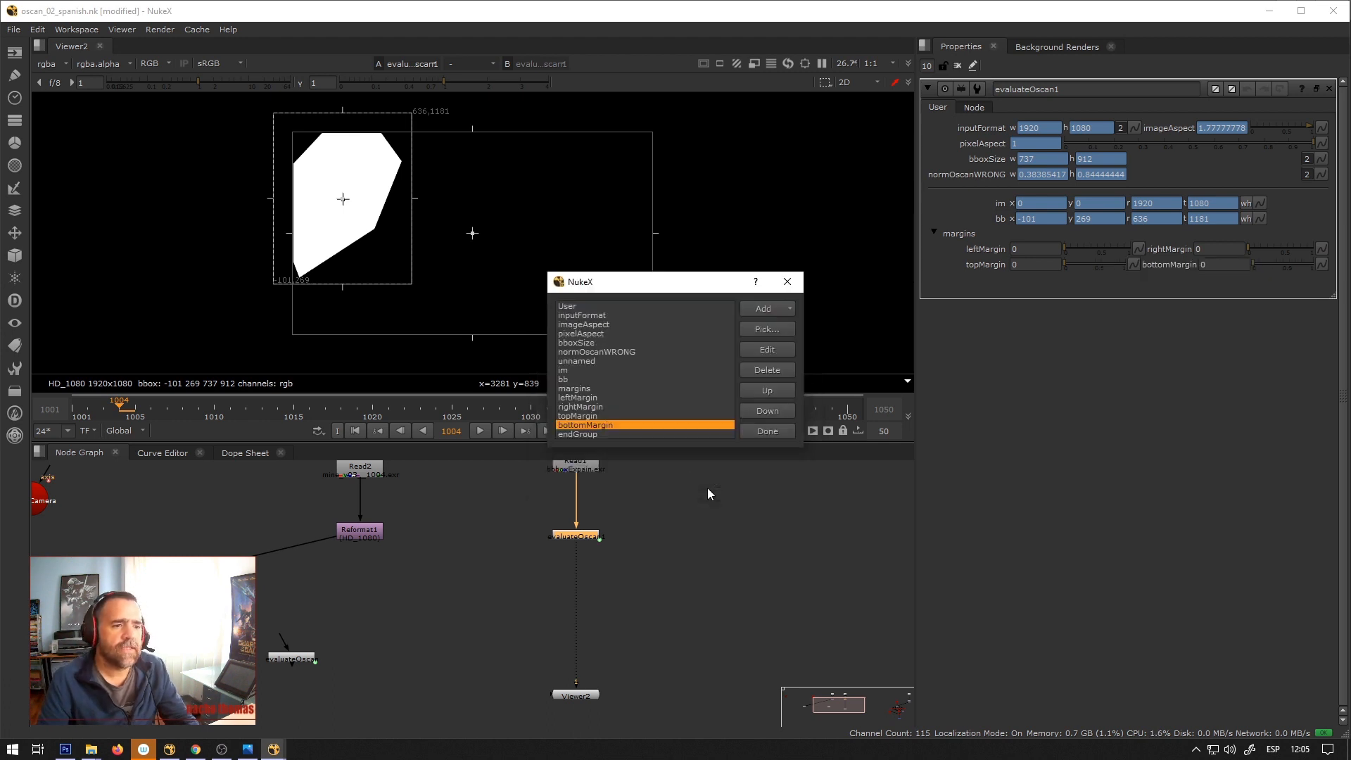
{"action": "left_click", "coordinate": [764, 433]}
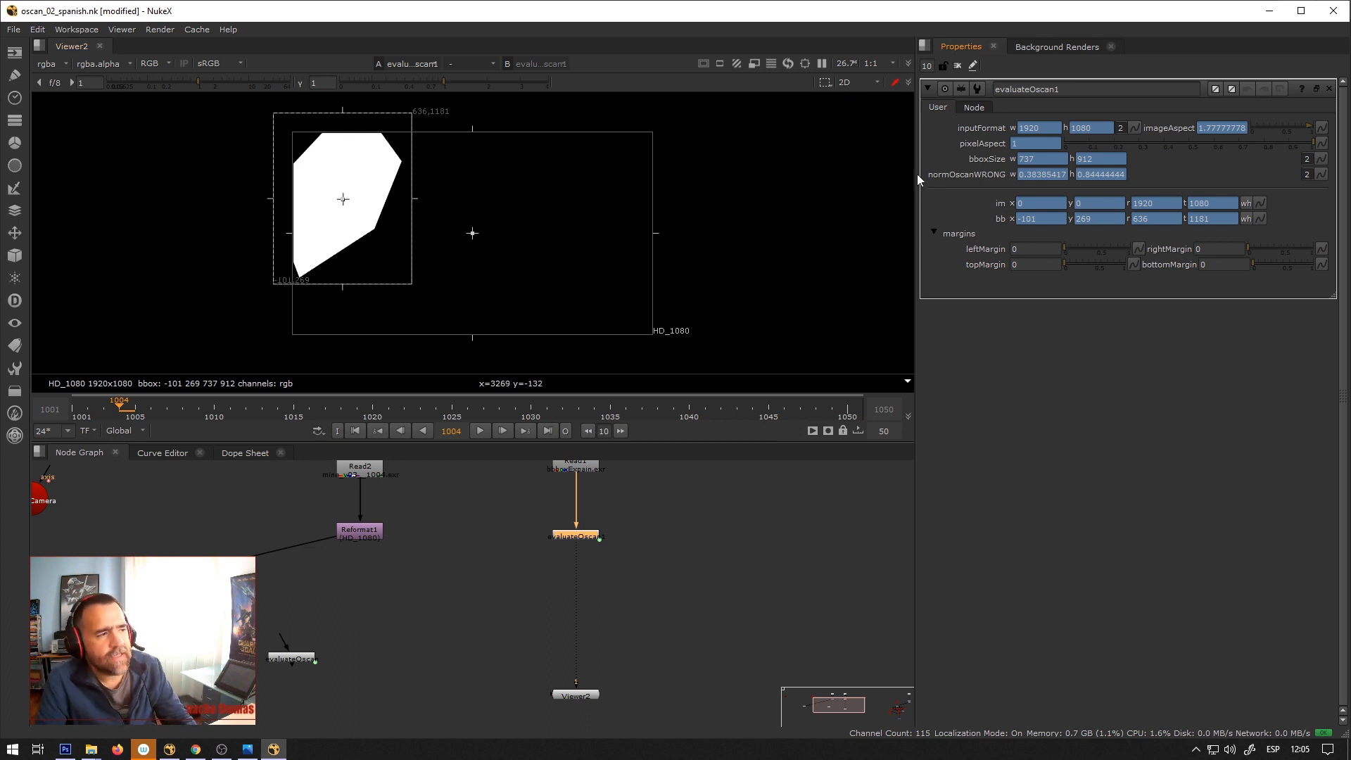
Reconnect evaluateOscan1's input from Read1 to Reformat1 and show evaluateOscan1 in the viewer.
{"action": "middle_click_drag", "start_coordinate": [462, 606], "coordinate": [595, 585]}
{"action": "left_click_drag", "start_coordinate": [419, 616], "coordinate": [486, 549]}
{"action": "scroll", "coordinate": [632, 565], "scroll_direction": "down", "scroll_amount": 2}
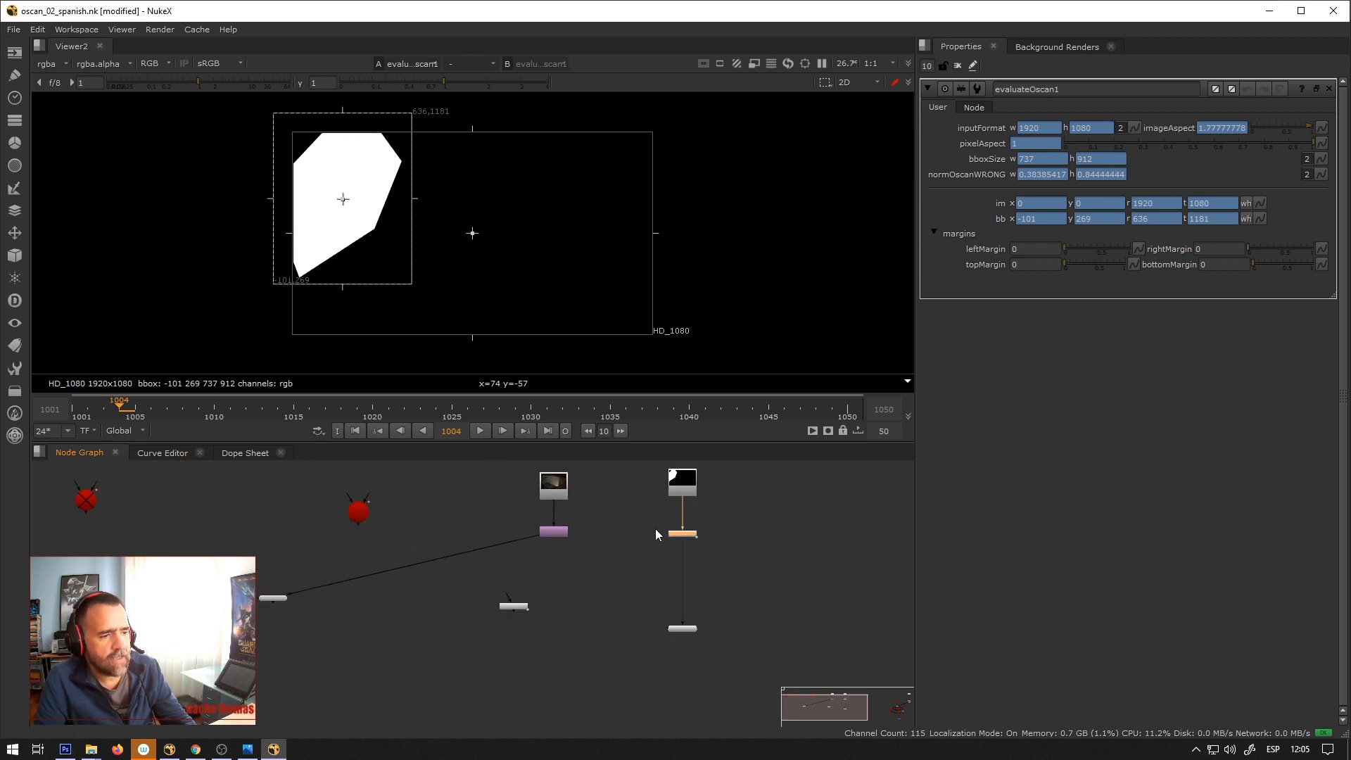
{"action": "left_click_drag", "start_coordinate": [680, 534], "coordinate": [564, 531]}
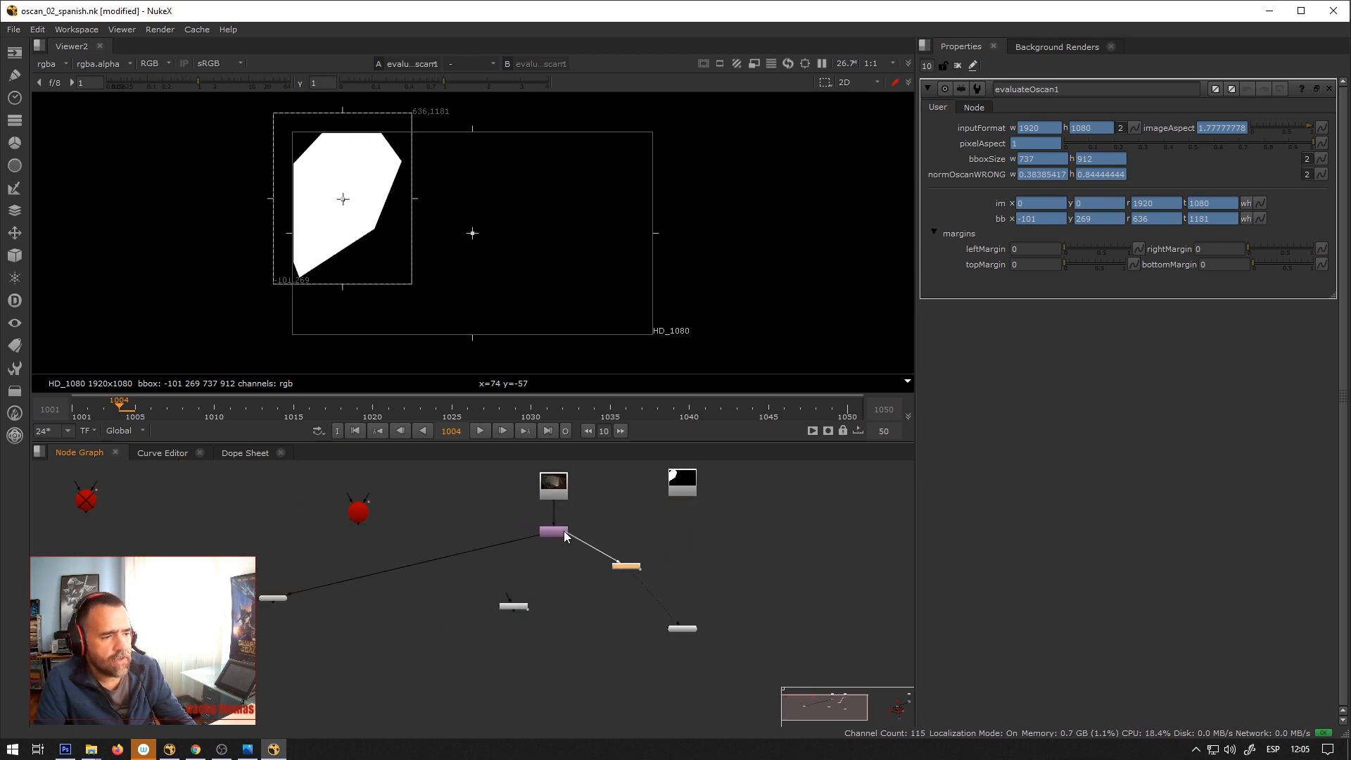
{"action": "left_click", "coordinate": [555, 530]}
{"action": "key", "text": "1"}
{"action": "left_click", "coordinate": [627, 568]}
{"action": "key", "text": "1"}
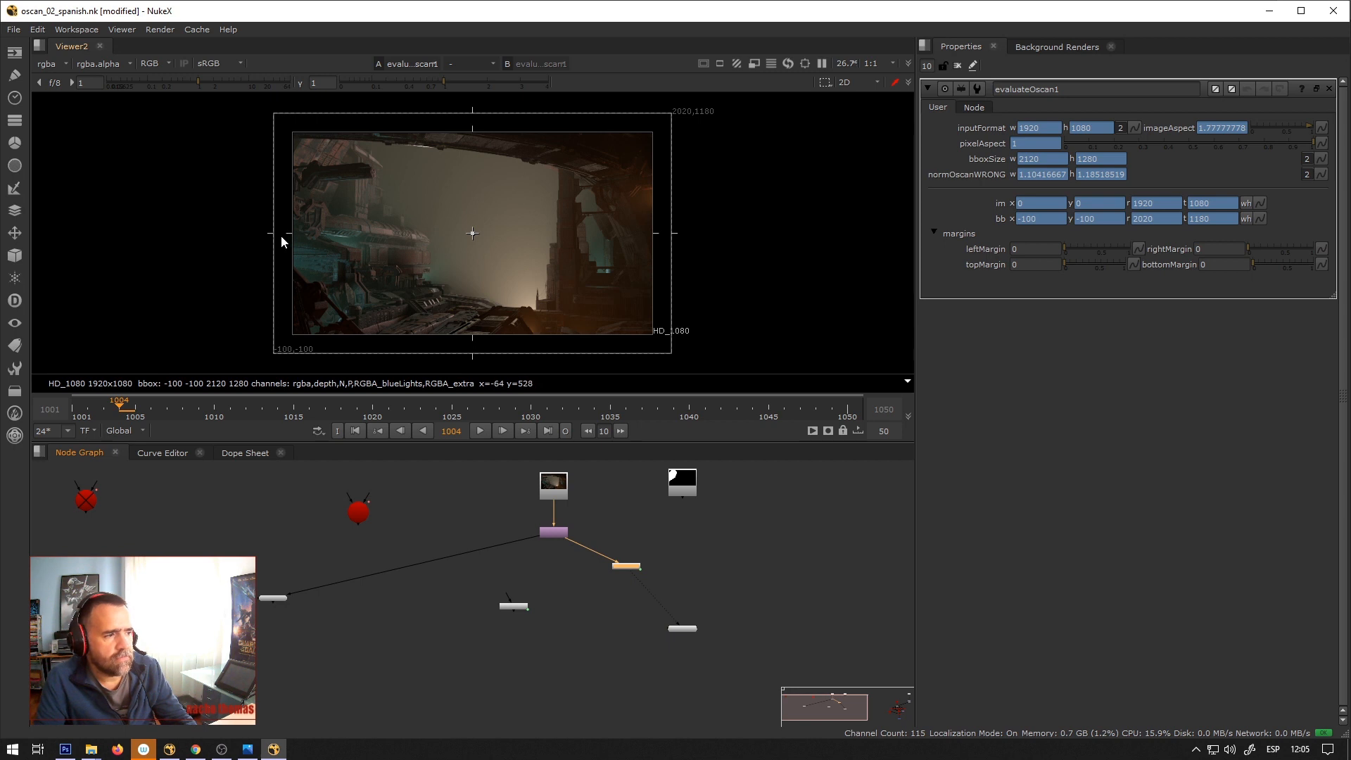
{"action": "left_click", "coordinate": [1034, 249]}
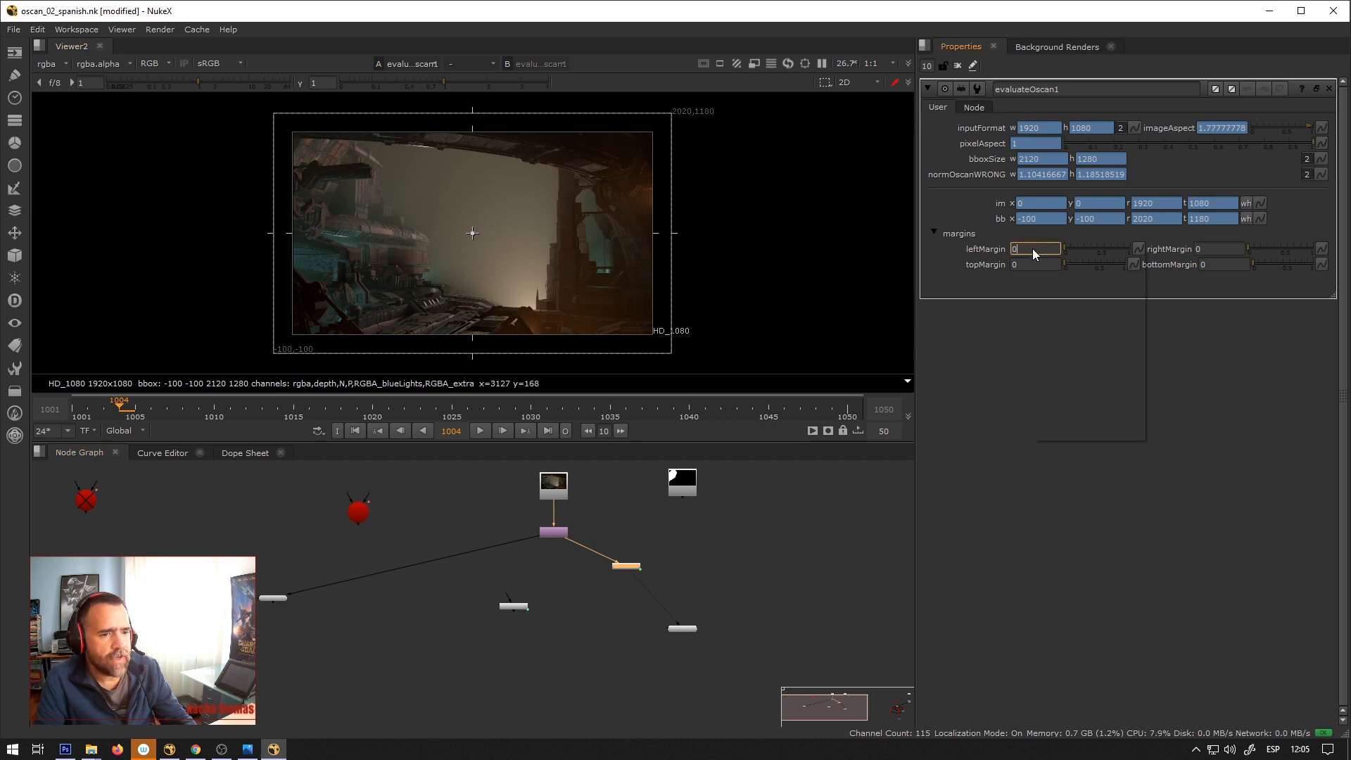
{"action": "right_click", "coordinate": [1033, 252]}
{"action": "left_click", "coordinate": [1060, 345]}
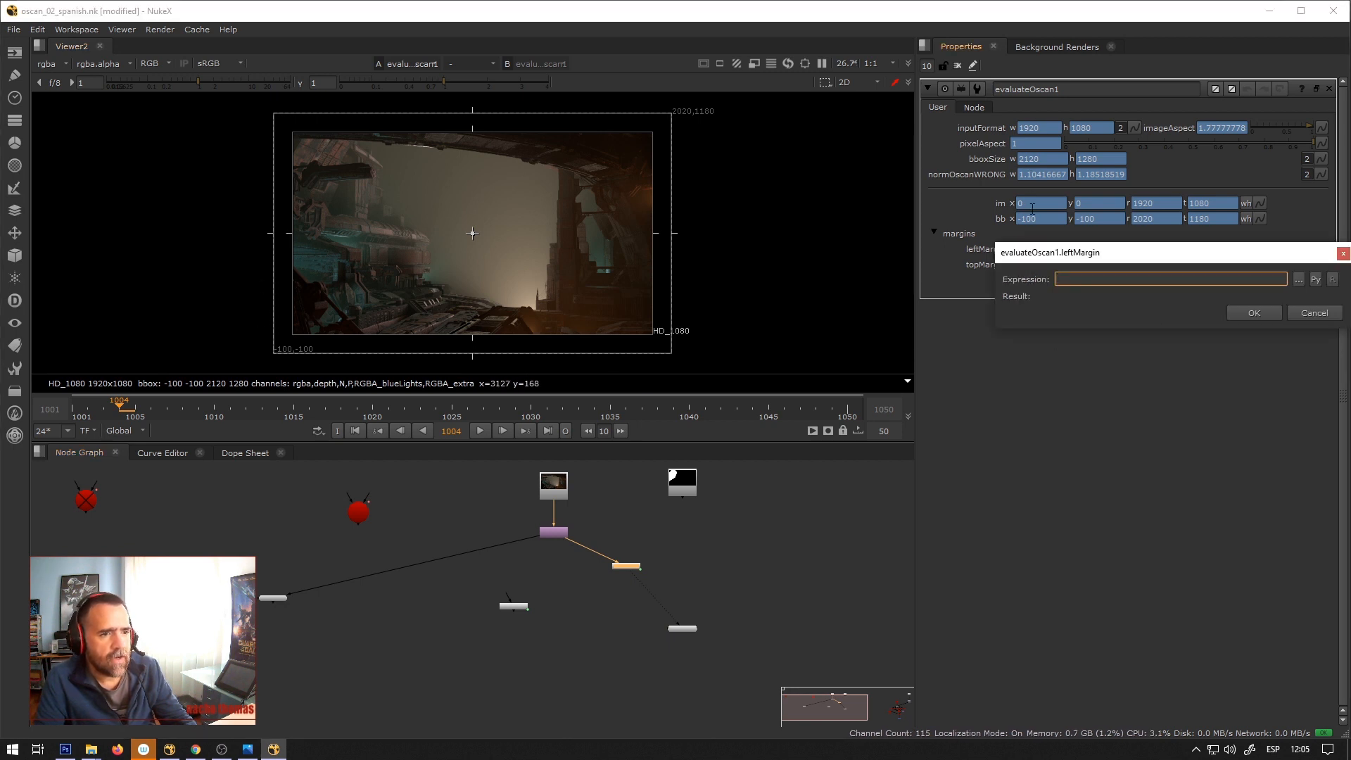
{"action": "left_click", "coordinate": [1029, 219]}
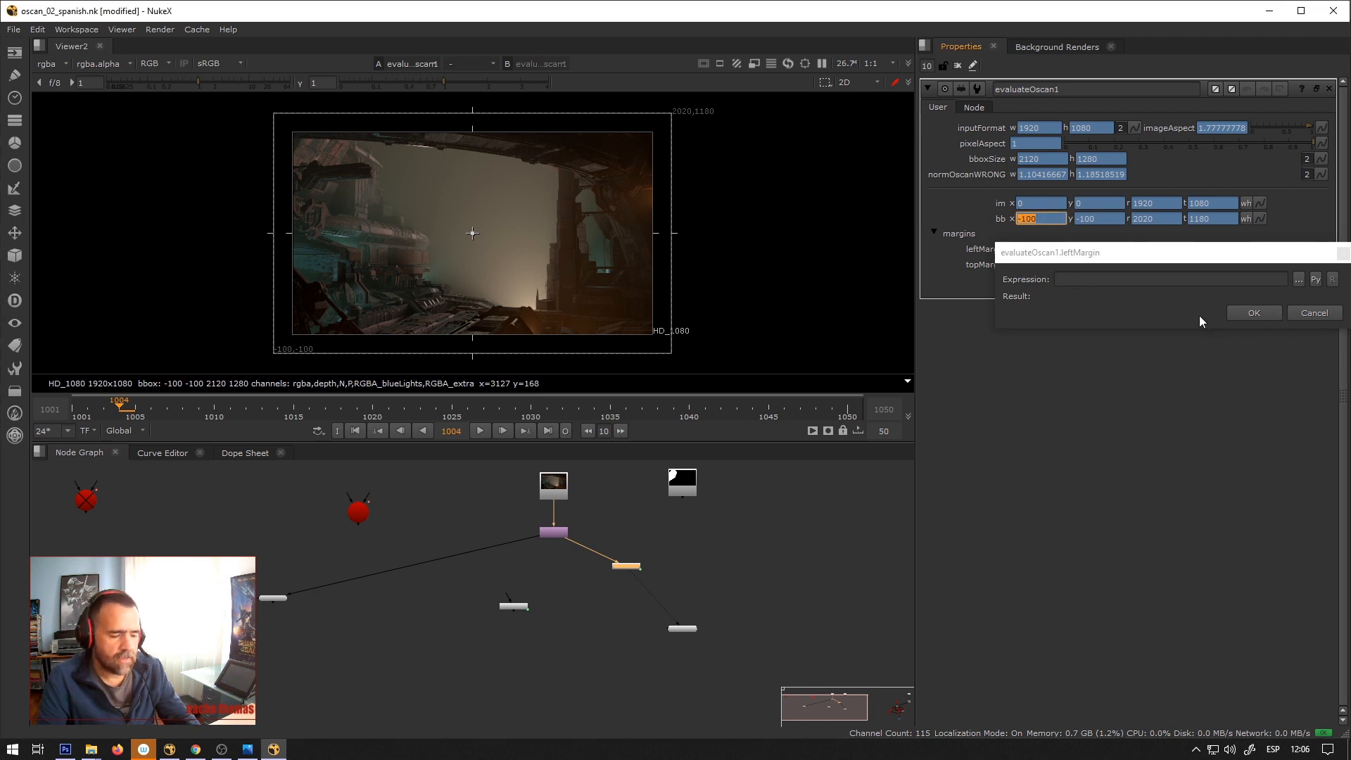
{"action": "type", "text": "-"}
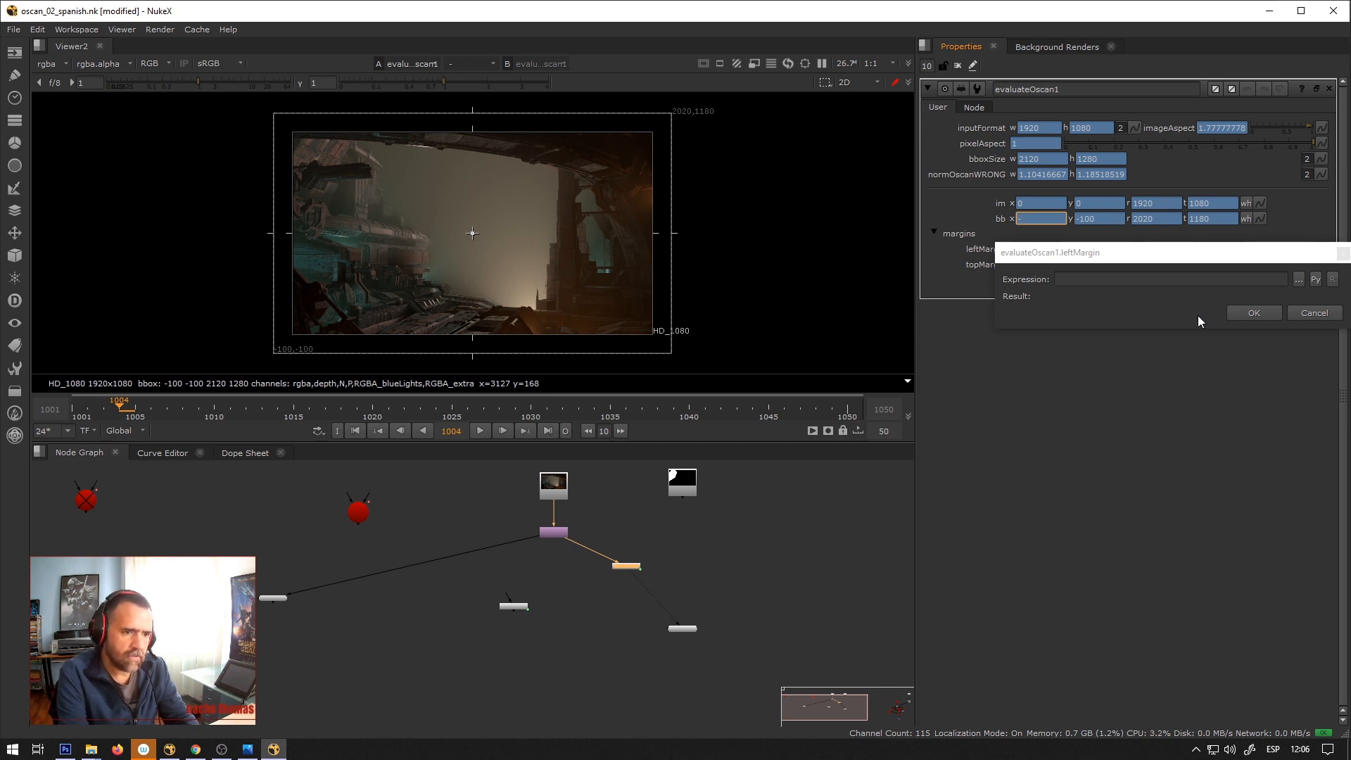
{"action": "left_click", "coordinate": [1310, 311]}
{"action": "key", "text": "ctrl+z"}
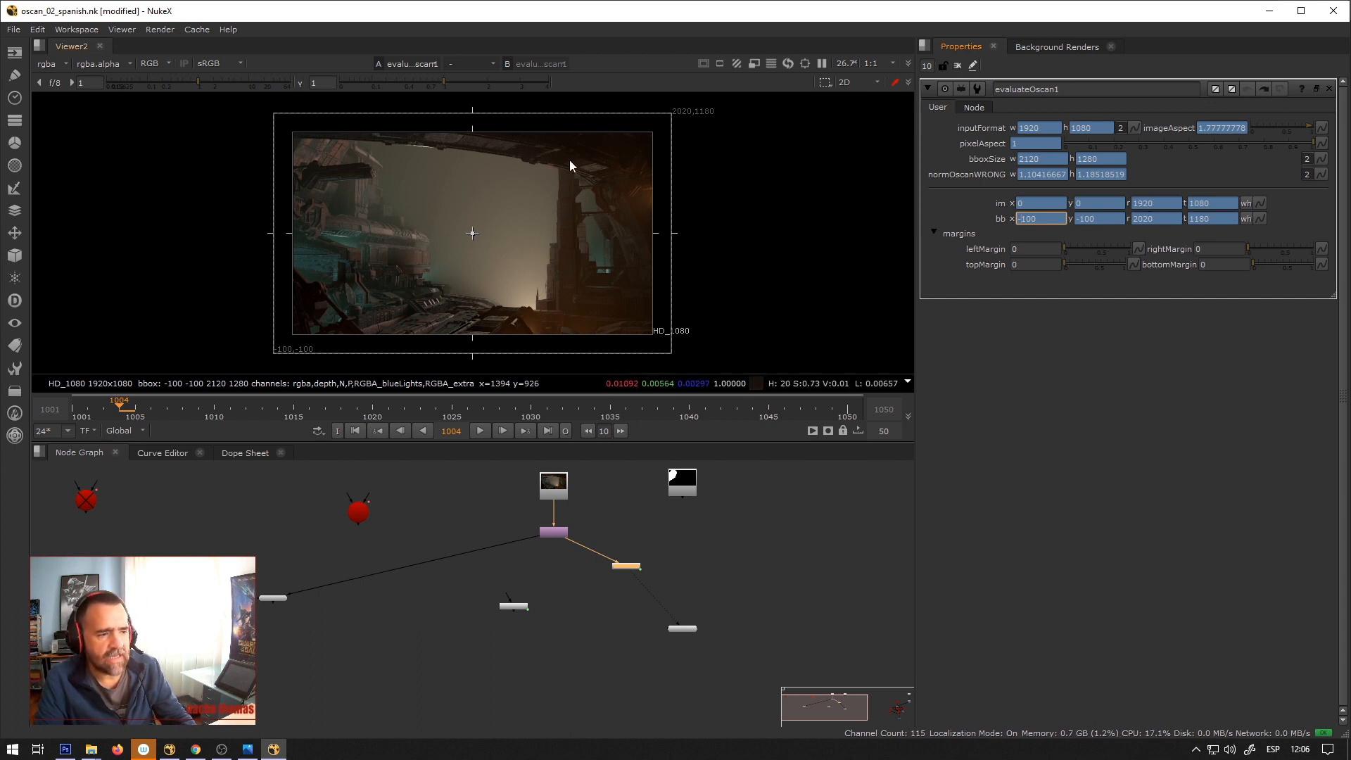
Set the rightMargin knob's expression to bbox.r-im.r.
{"action": "right_click", "coordinate": [1207, 250]}
{"action": "left_click", "coordinate": [1240, 347]}
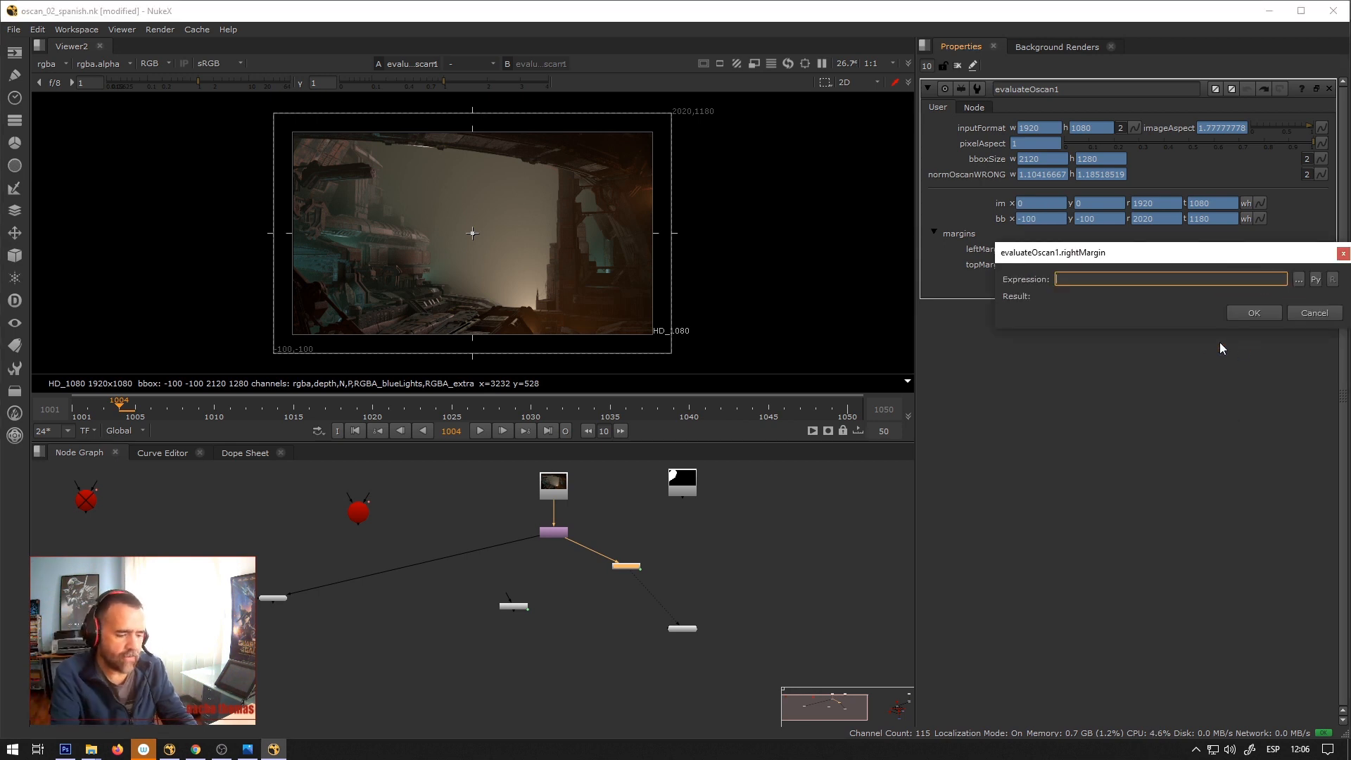
{"action": "type", "text": "bbox"}
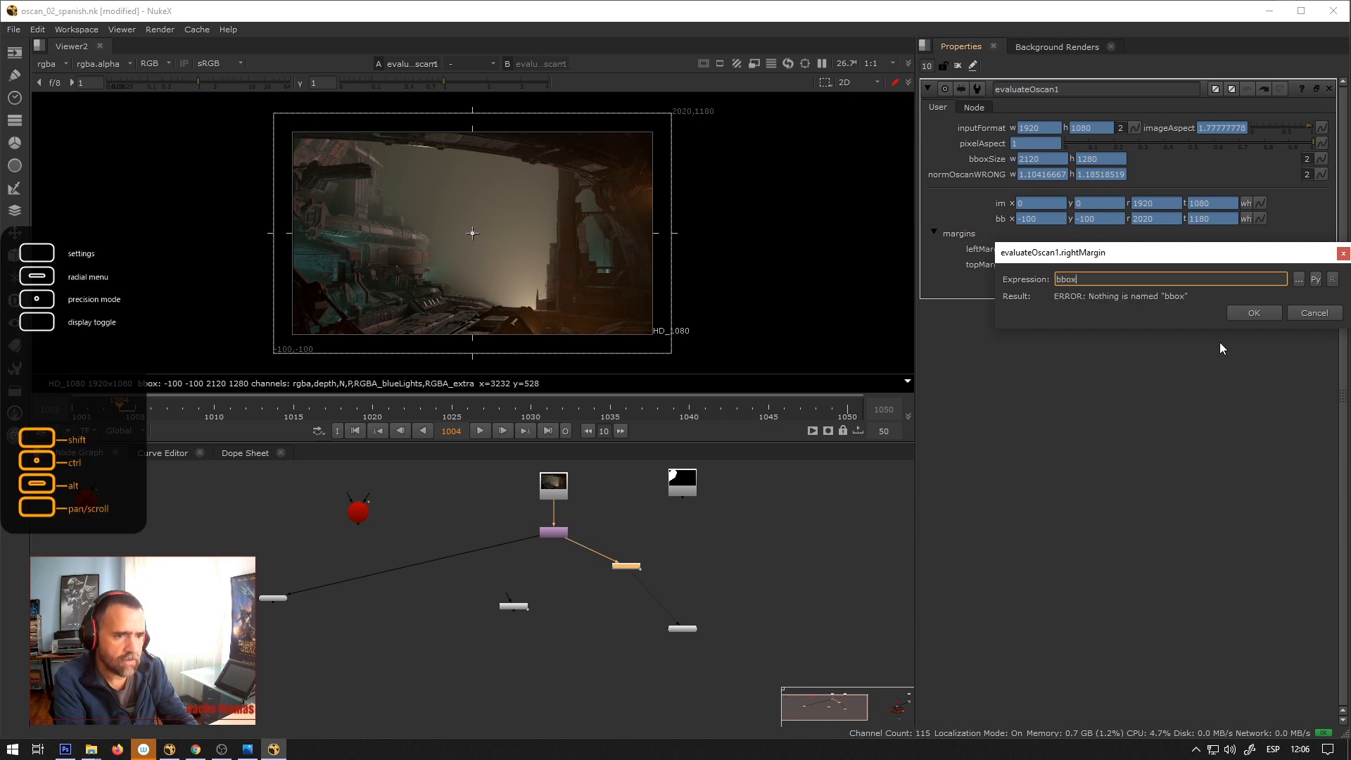
{"action": "type", "text": ".r"}
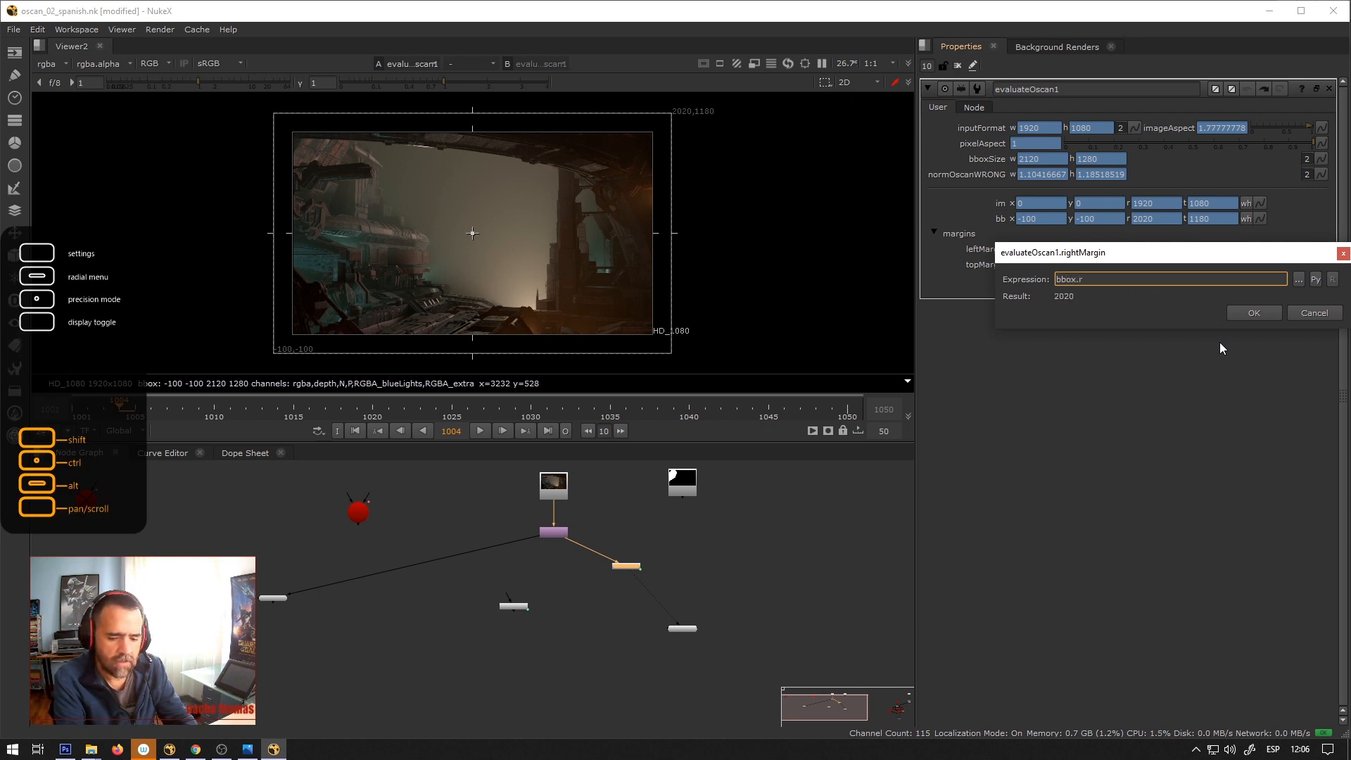
{"action": "type", "text": "-im.r"}
{"action": "left_click_drag", "start_coordinate": [1111, 277], "coordinate": [981, 277]}
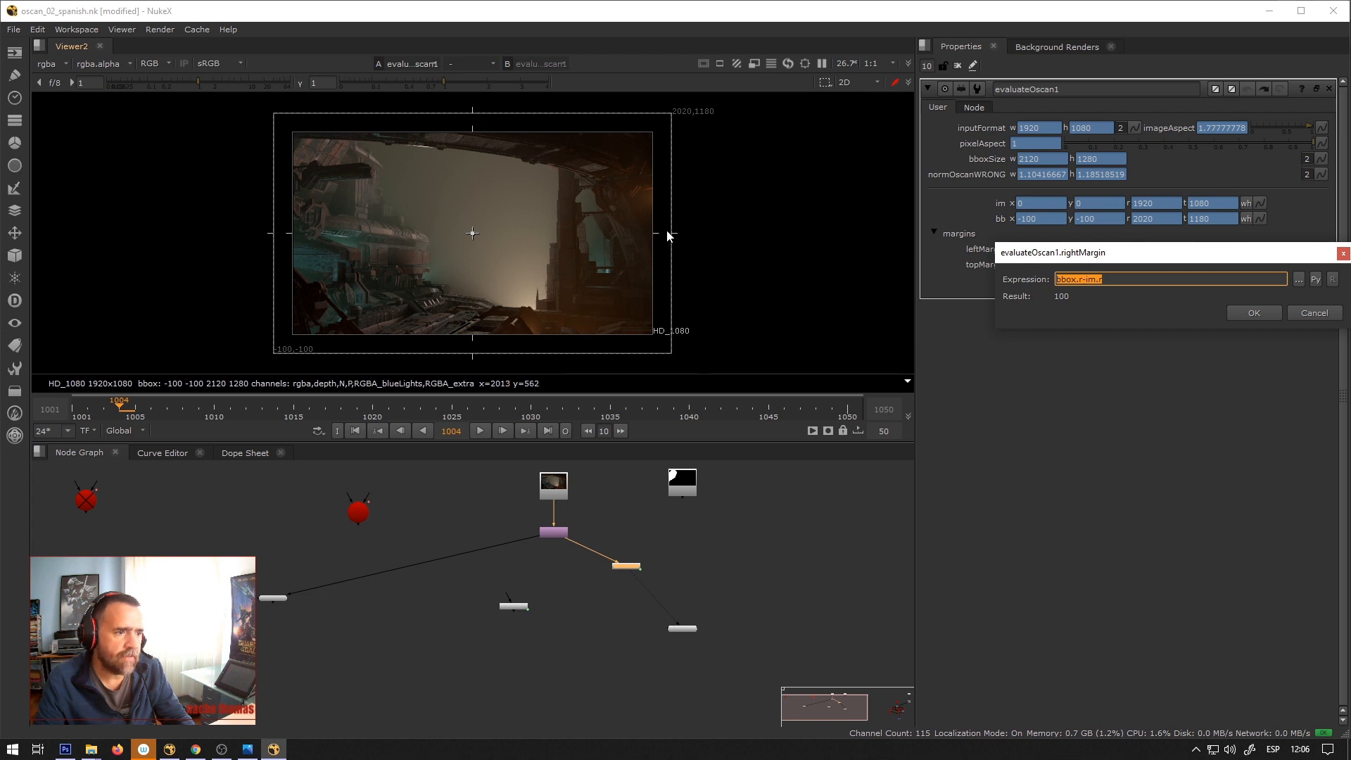
{"action": "left_click", "coordinate": [1252, 314]}
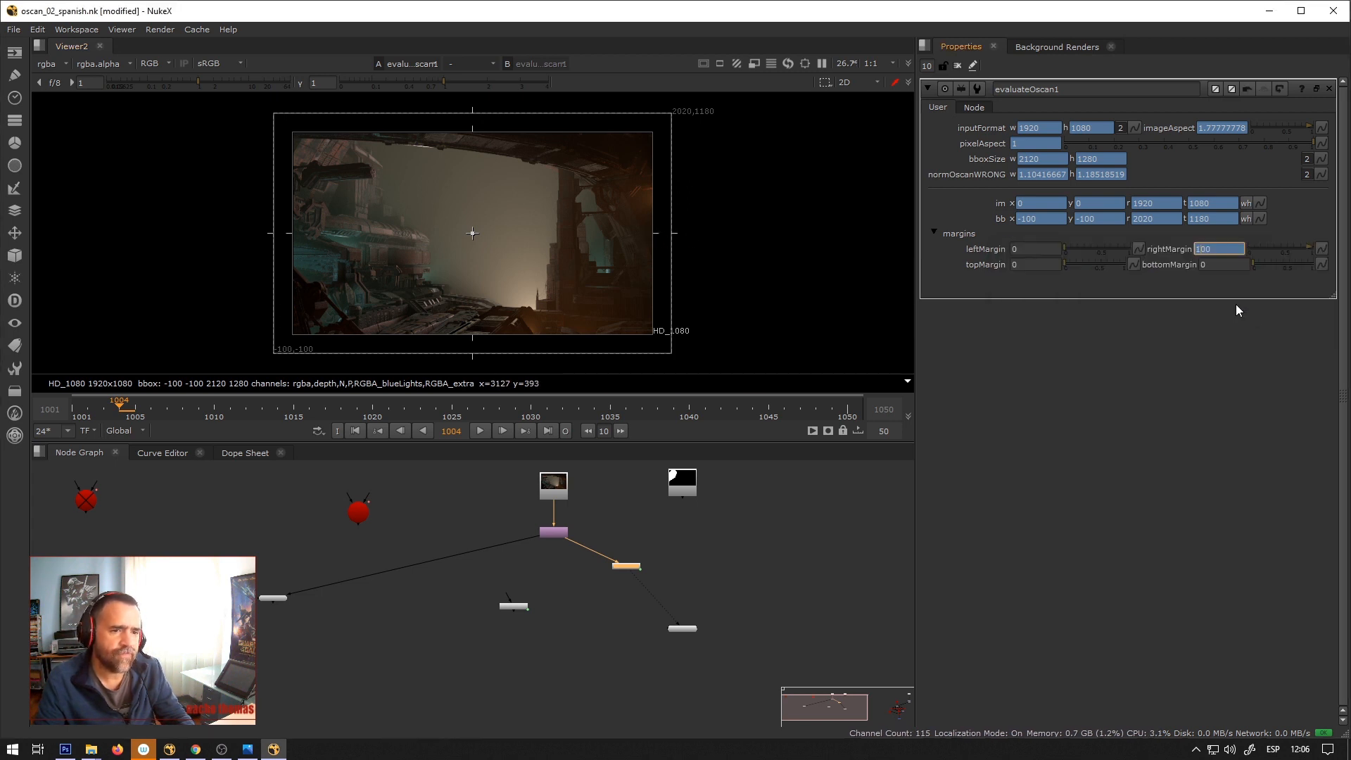
Set the topMargin knob's expression to bbox.t-im.t.
{"action": "left_click", "coordinate": [1029, 264]}
{"action": "right_click", "coordinate": [1029, 265]}
{"action": "left_click", "coordinate": [1061, 358]}
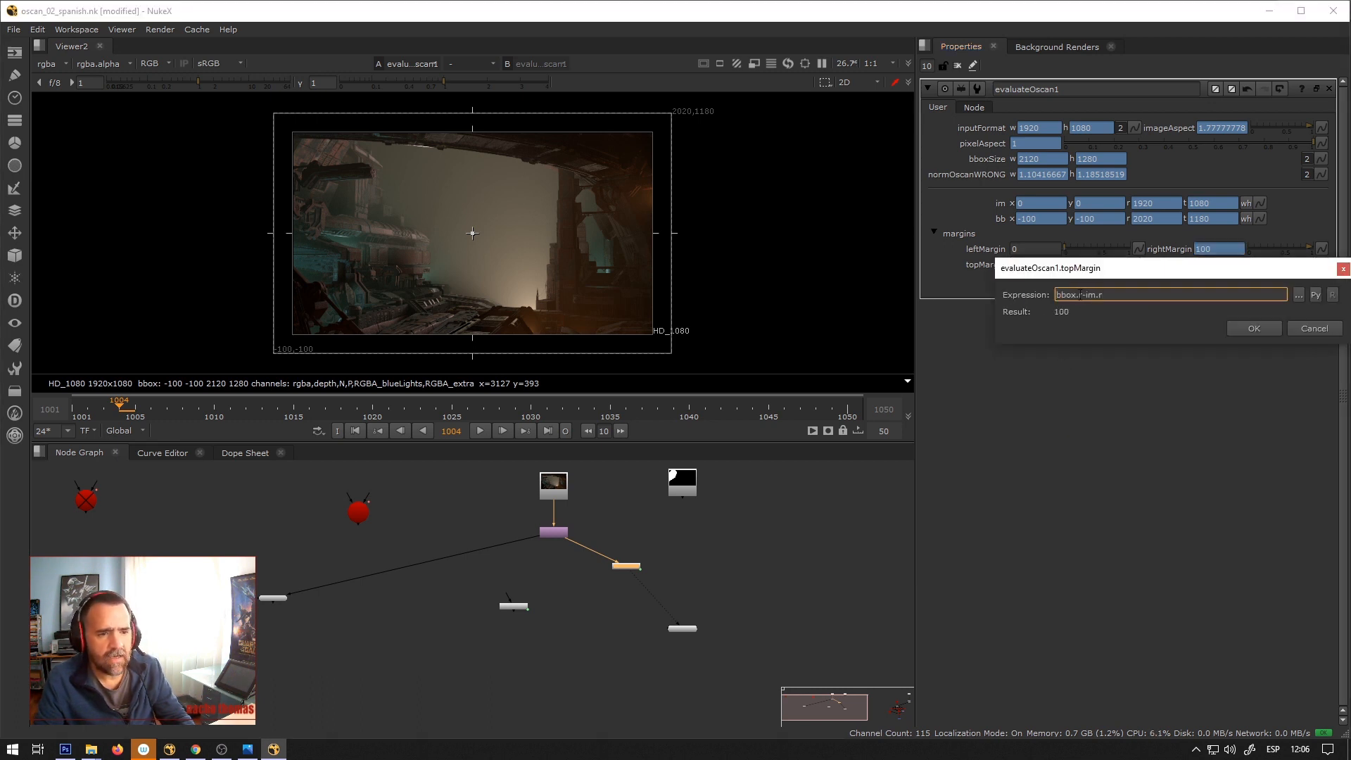
{"action": "type", "text": "t"}
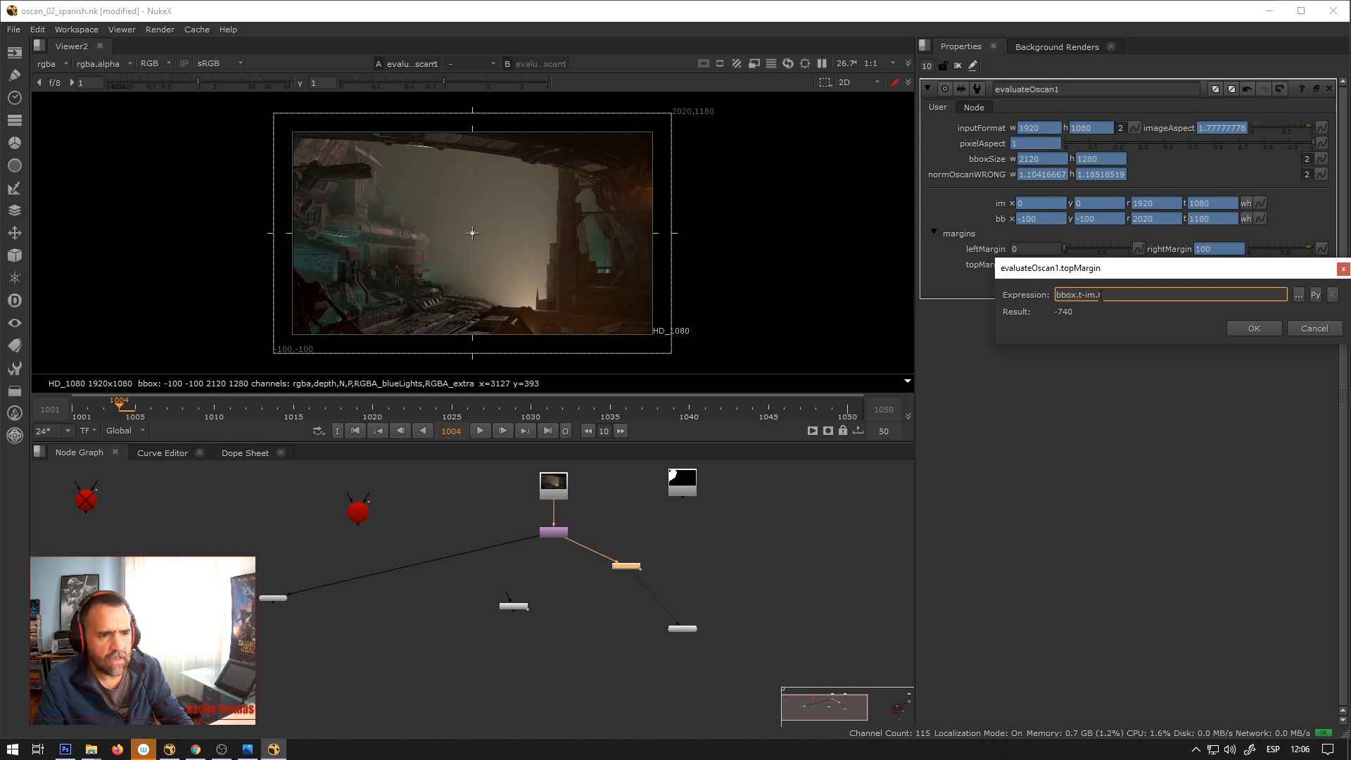
{"action": "double_click", "coordinate": [1100, 296]}
{"action": "type", "text": "t"}
{"action": "left_click", "coordinate": [1236, 331]}
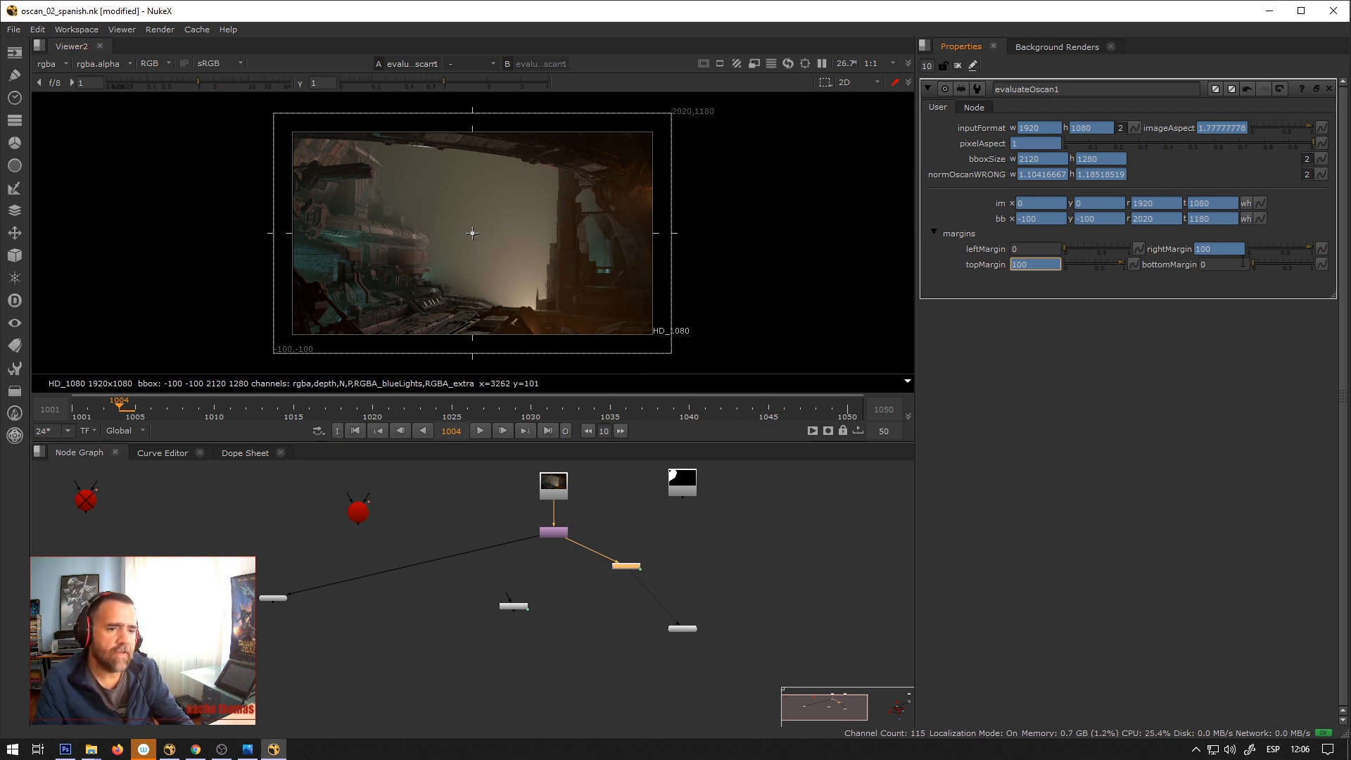
Set the leftMargin knob's expression to -bbox.x-im.x.
{"action": "right_click", "coordinate": [1038, 252]}
{"action": "left_click", "coordinate": [1067, 340]}
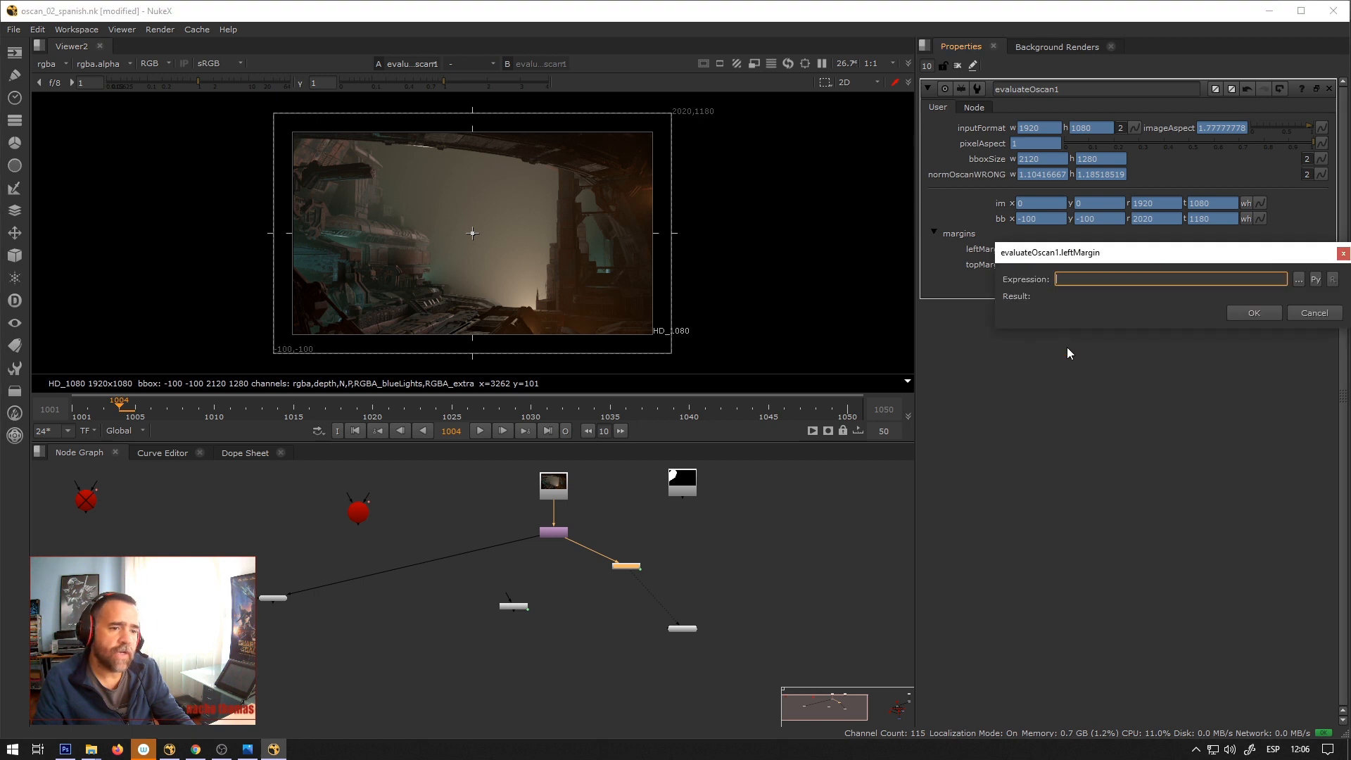
{"action": "type", "text": "-"}
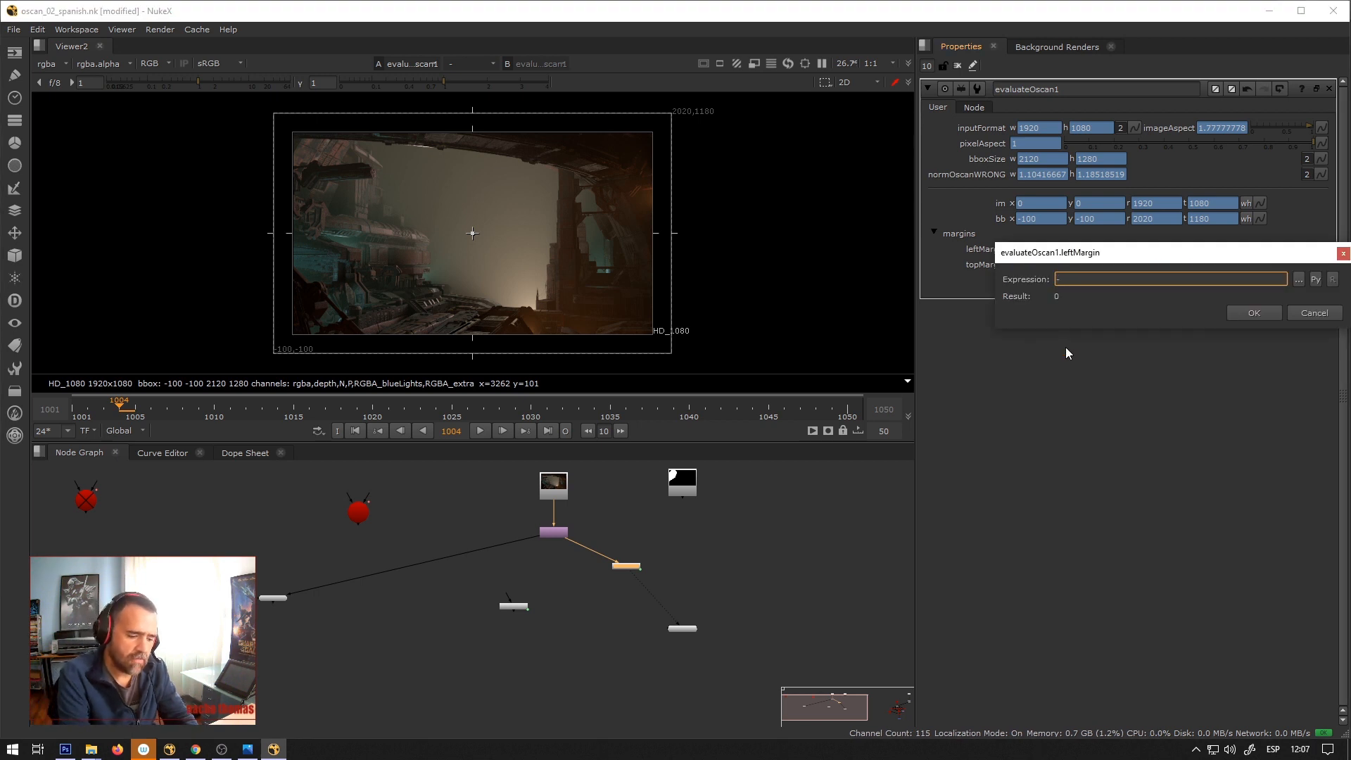
{"action": "type", "text": "bbox"}
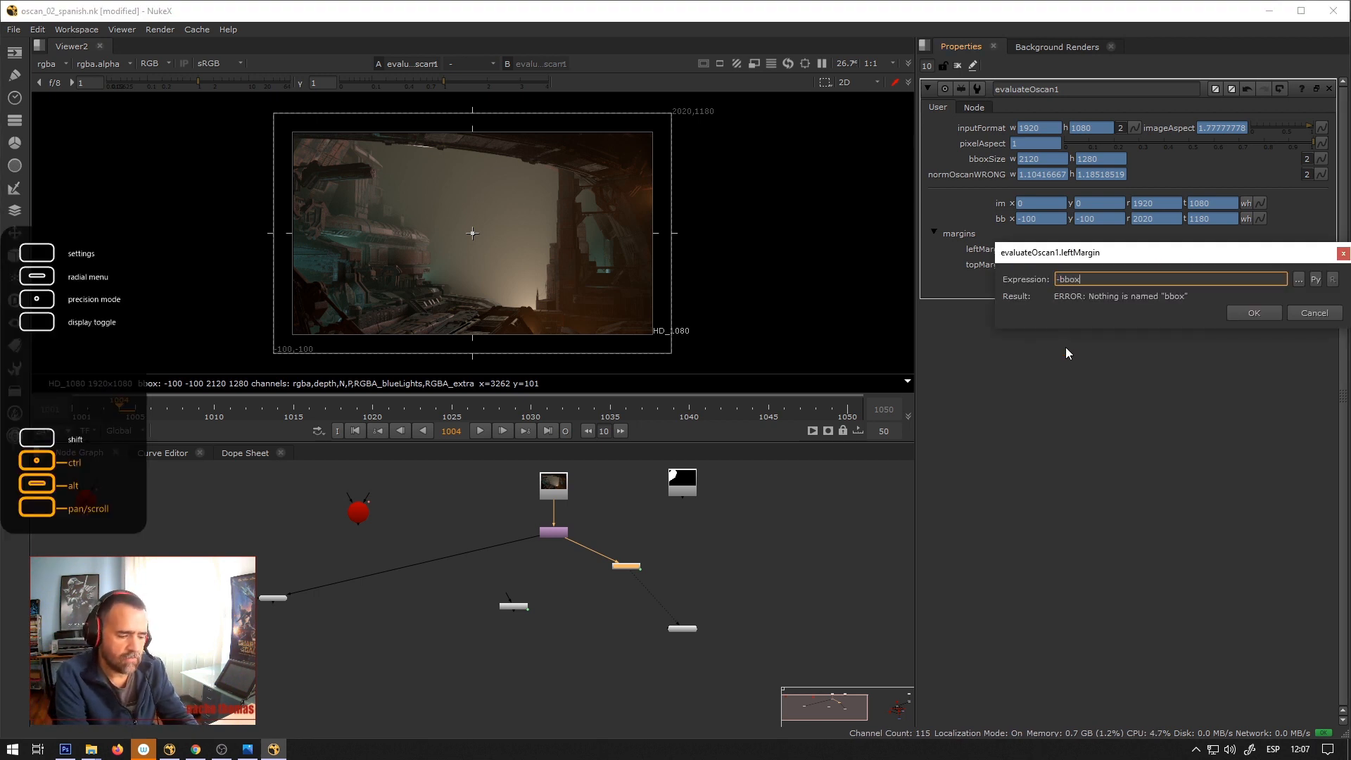
{"action": "type", "text": ".x"}
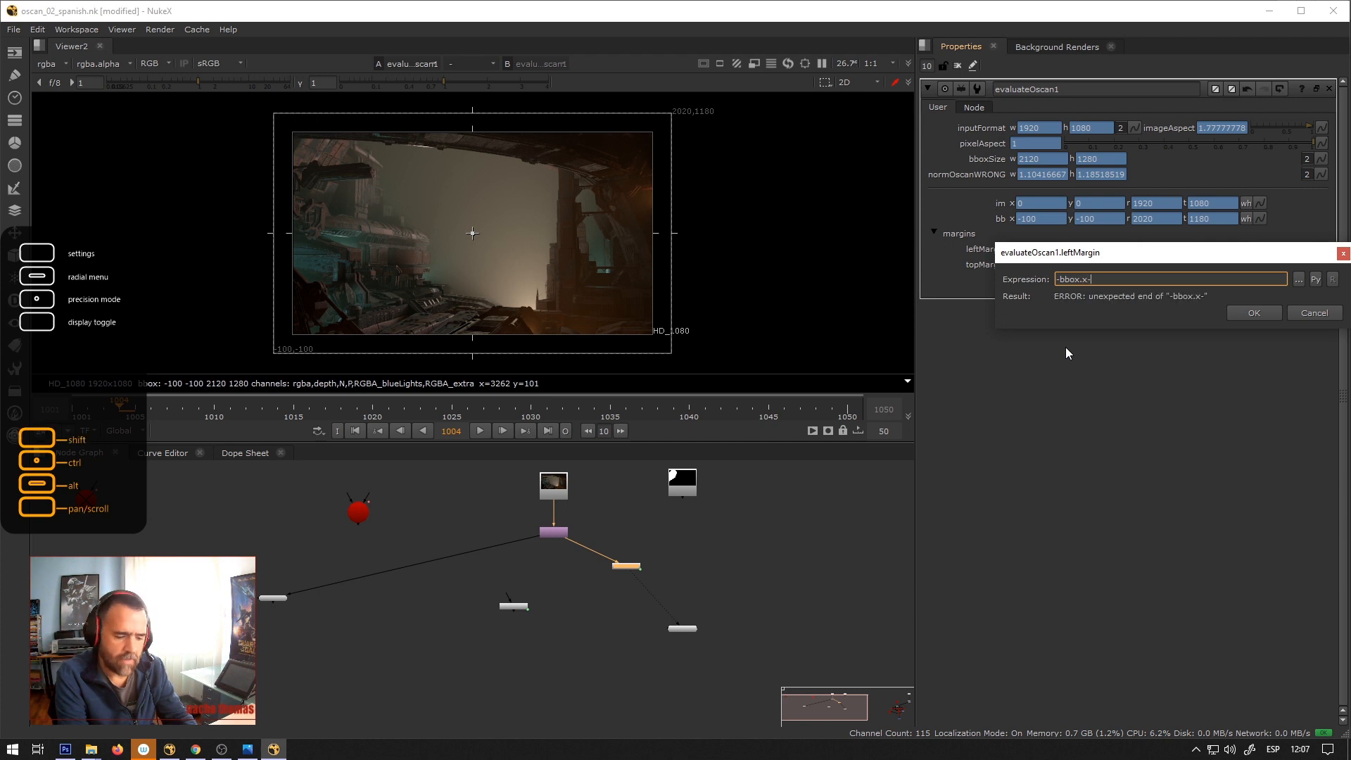
{"action": "type", "text": "-im.g"}
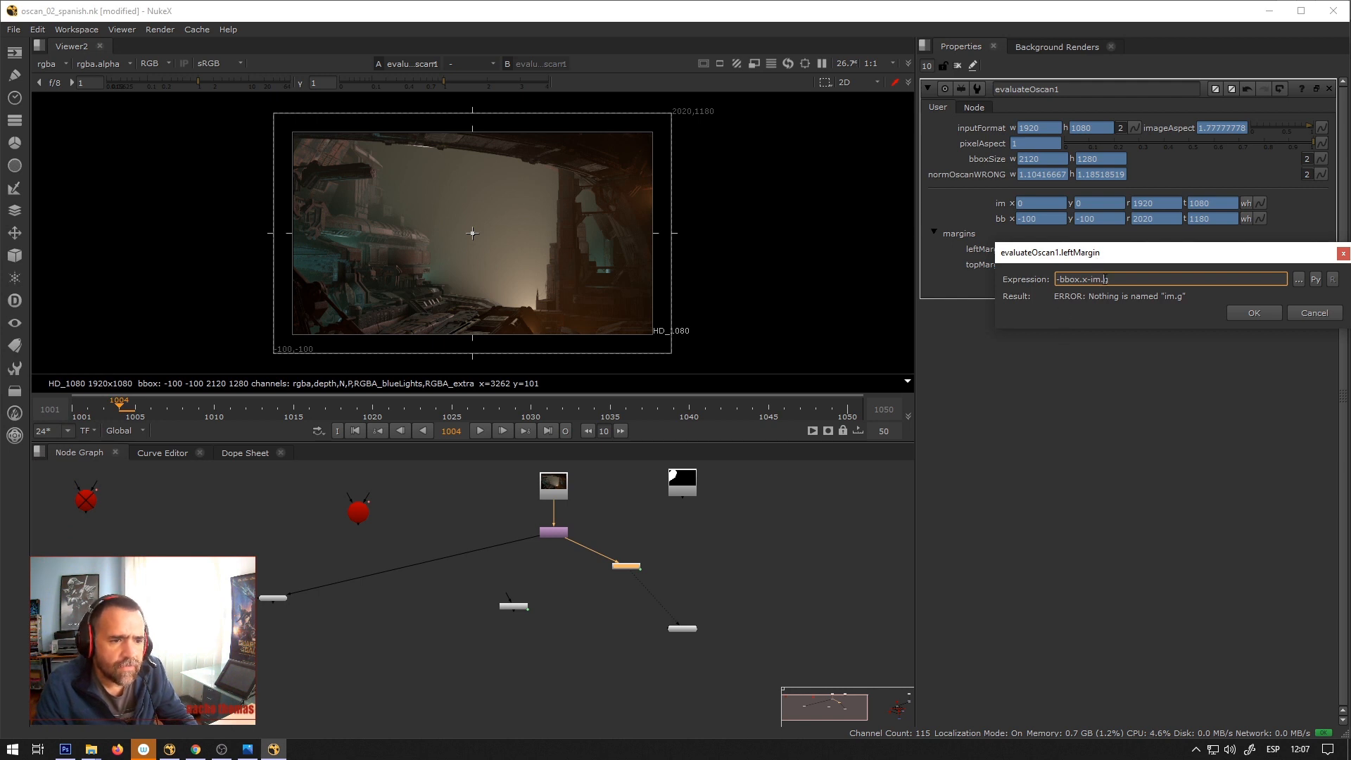
{"action": "key", "text": "BackSpace"}
{"action": "type", "text": "x"}
{"action": "left_click_drag", "start_coordinate": [1119, 279], "coordinate": [990, 269]}
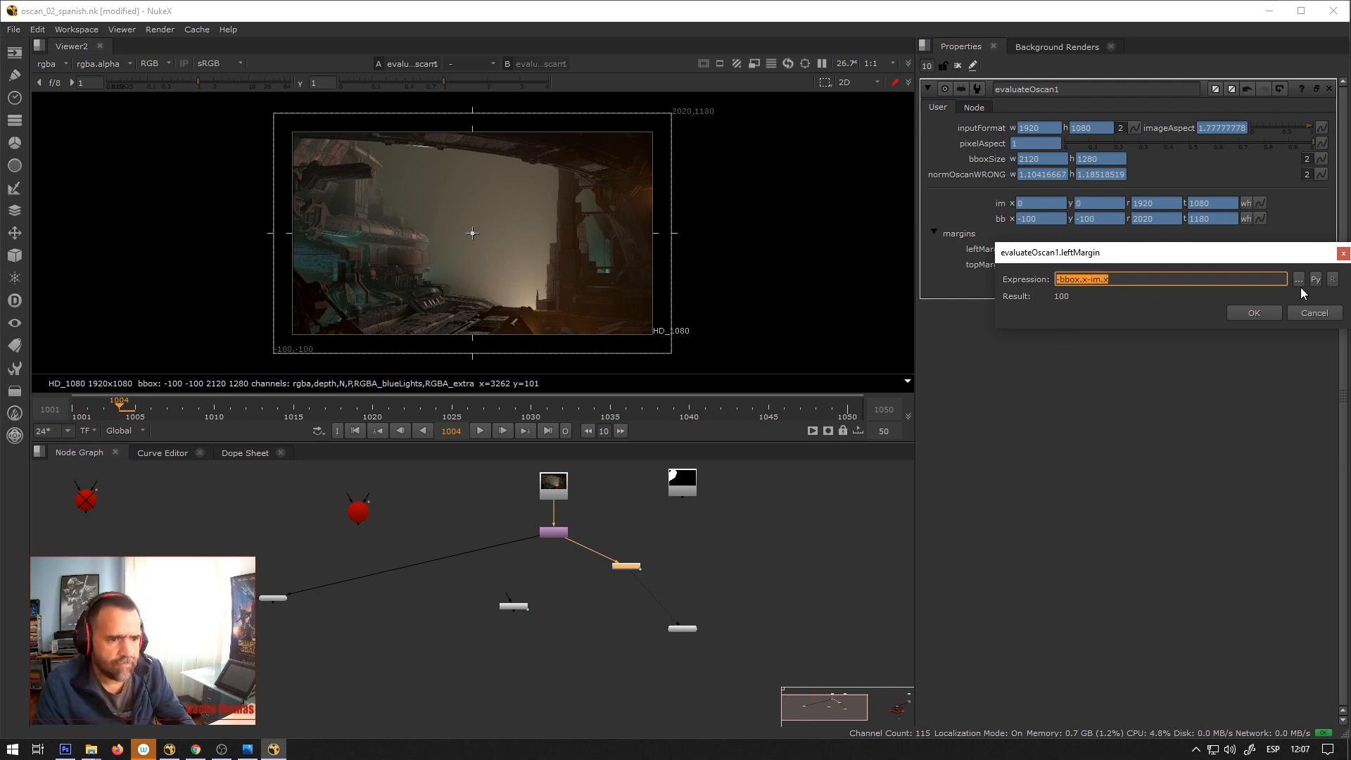
{"action": "left_click", "coordinate": [1254, 314]}
Set the bottomMargin knob's expression to -(bbox.y-im.y), adapting the expression used for leftMargin.
{"action": "right_click", "coordinate": [1206, 266]}
{"action": "left_click", "coordinate": [1233, 360]}
{"action": "double_click", "coordinate": [1085, 295]}
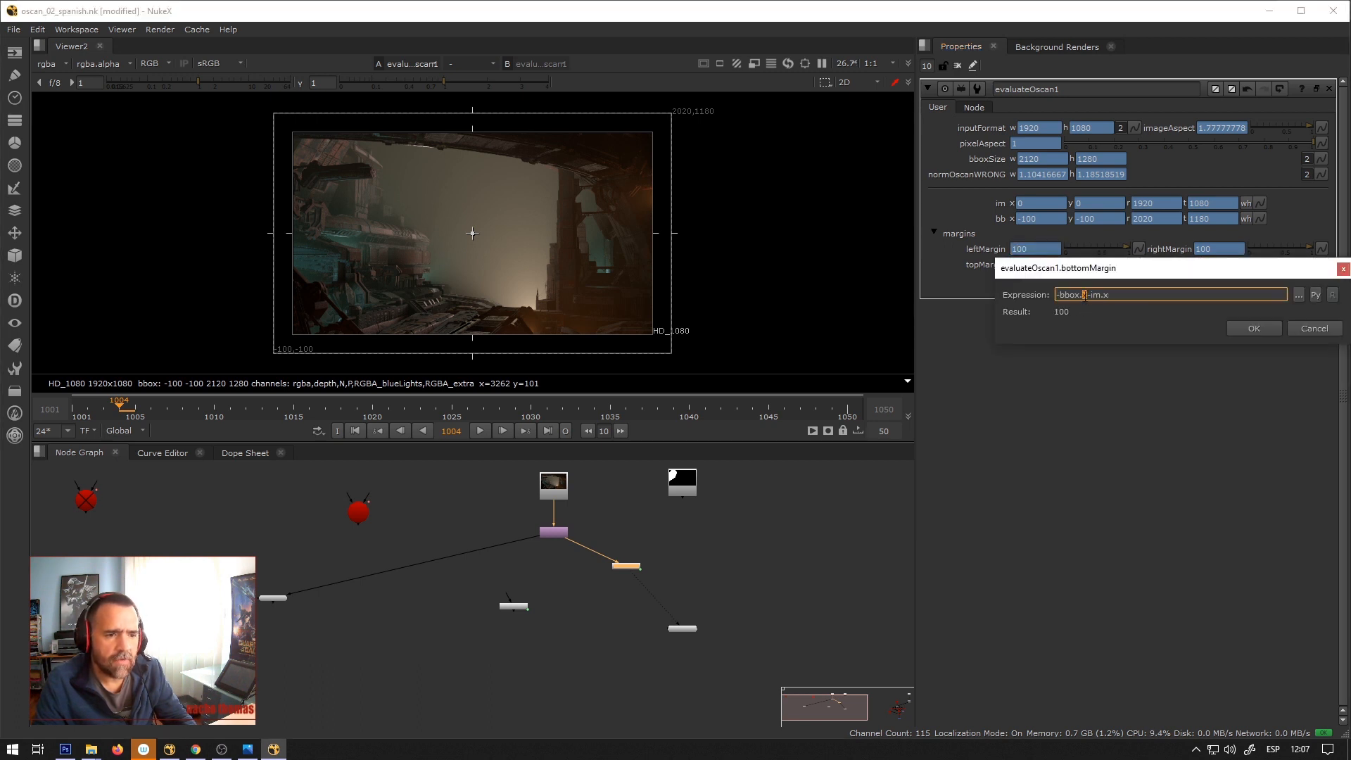
{"action": "type", "text": "y"}
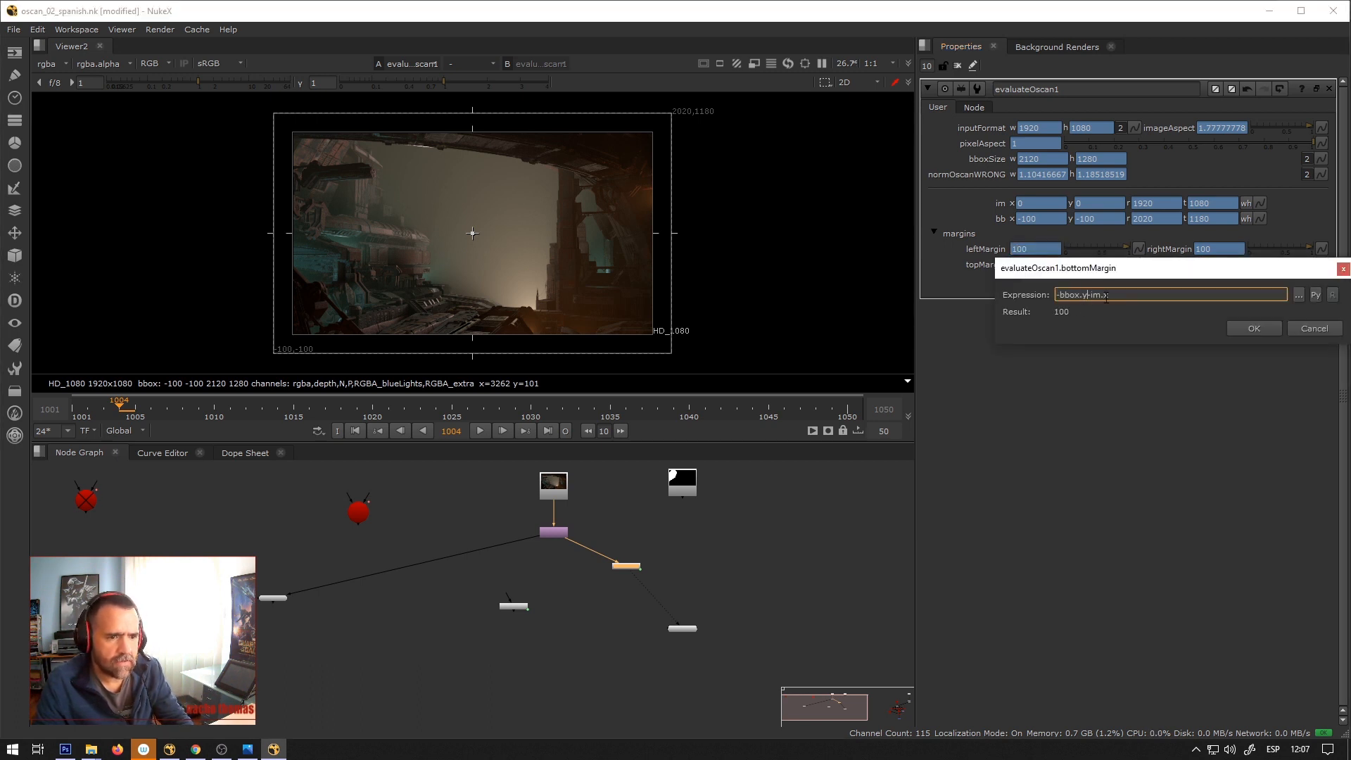
{"action": "type", "text": ")"}
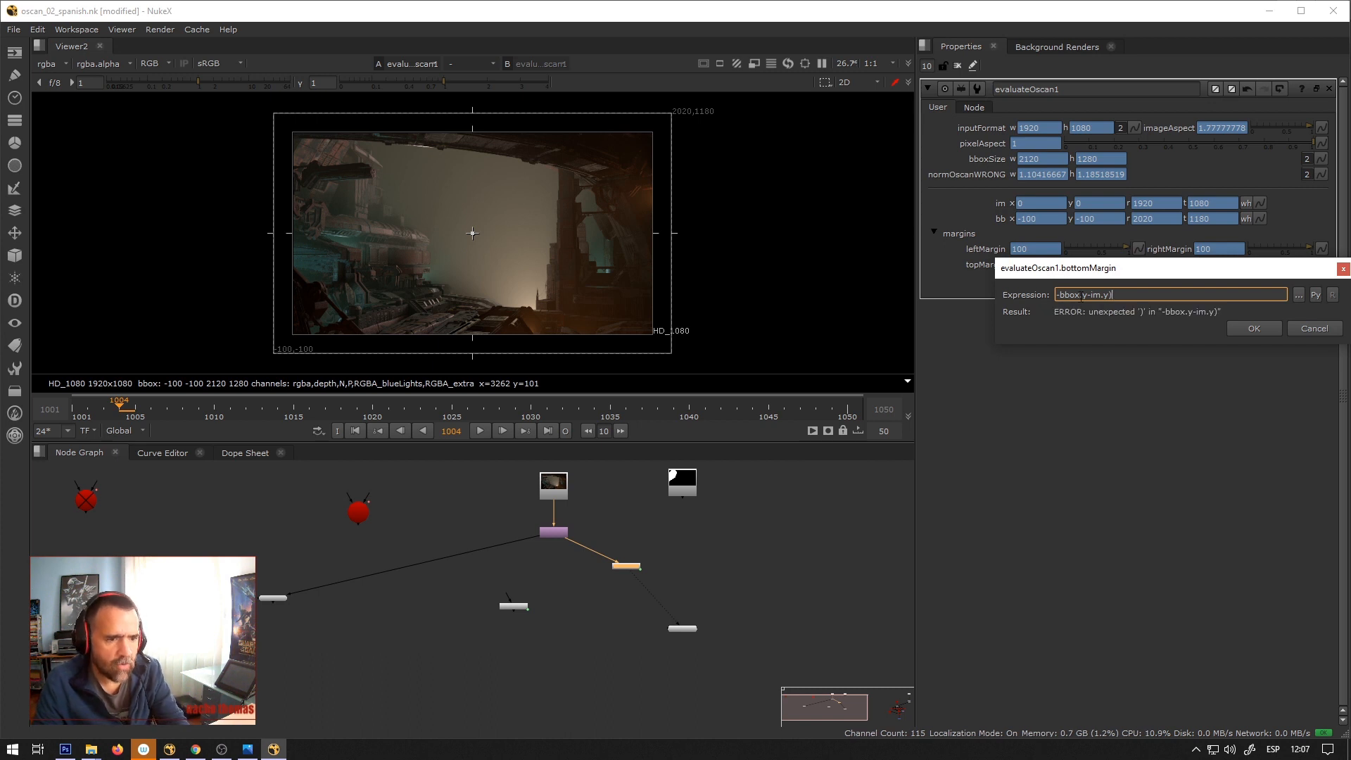
{"action": "left_click", "coordinate": [1061, 295]}
{"action": "type", "text": "("}
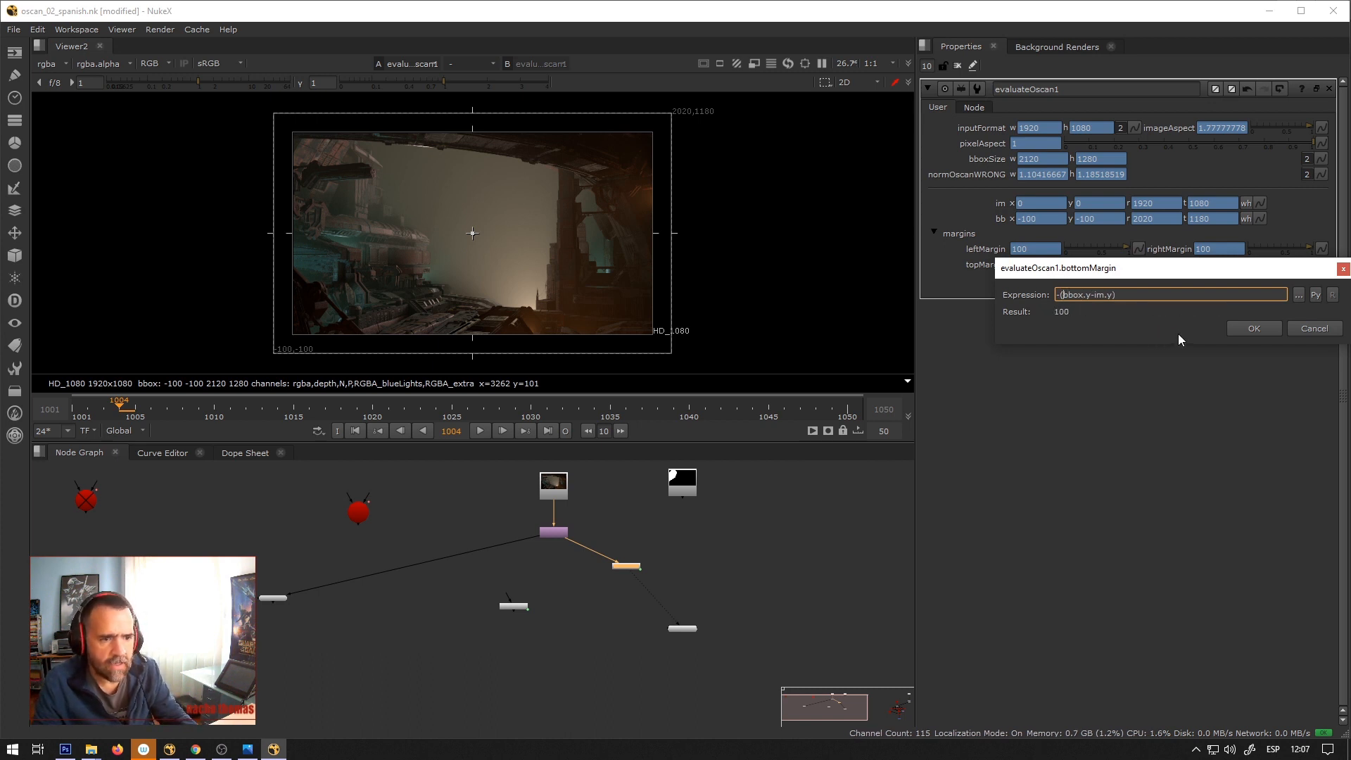
{"action": "left_click_drag", "start_coordinate": [1117, 301], "coordinate": [1055, 302]}
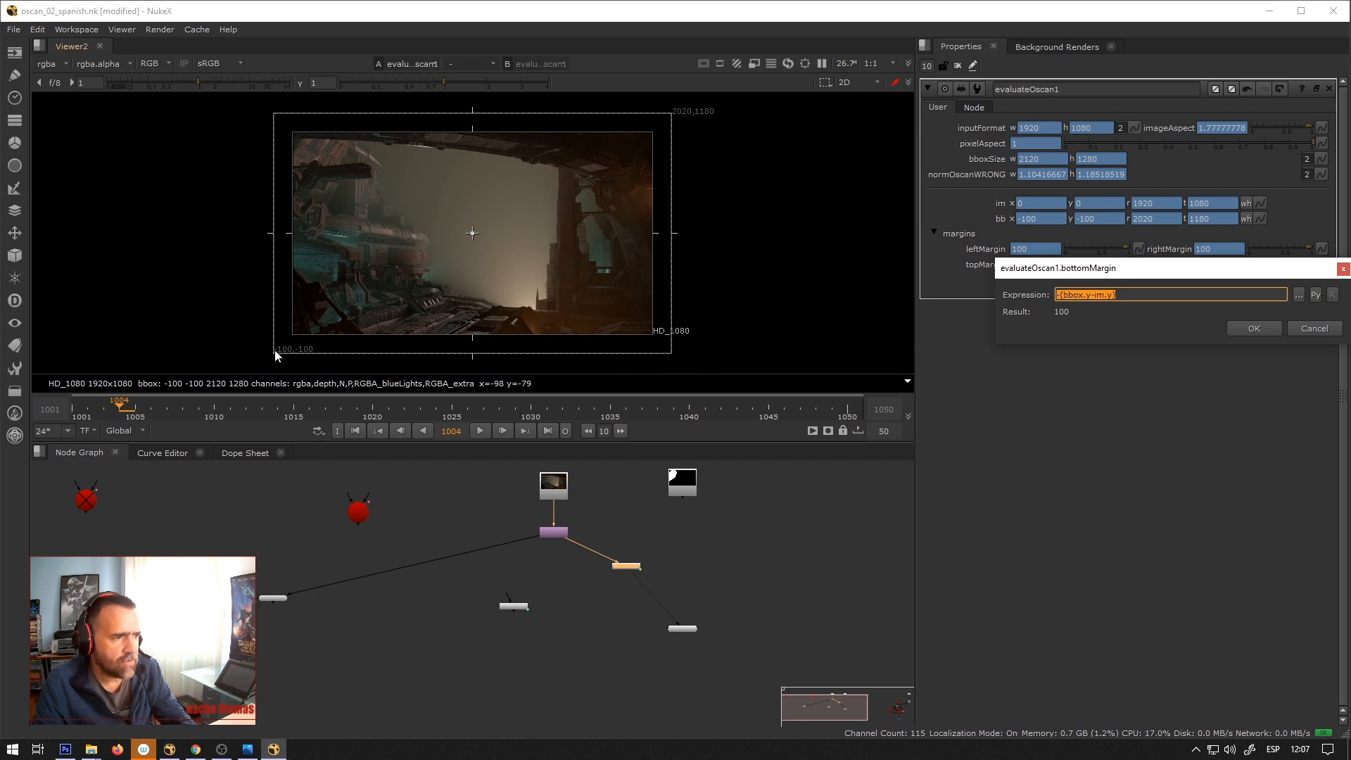
{"action": "left_click", "coordinate": [1265, 328]}
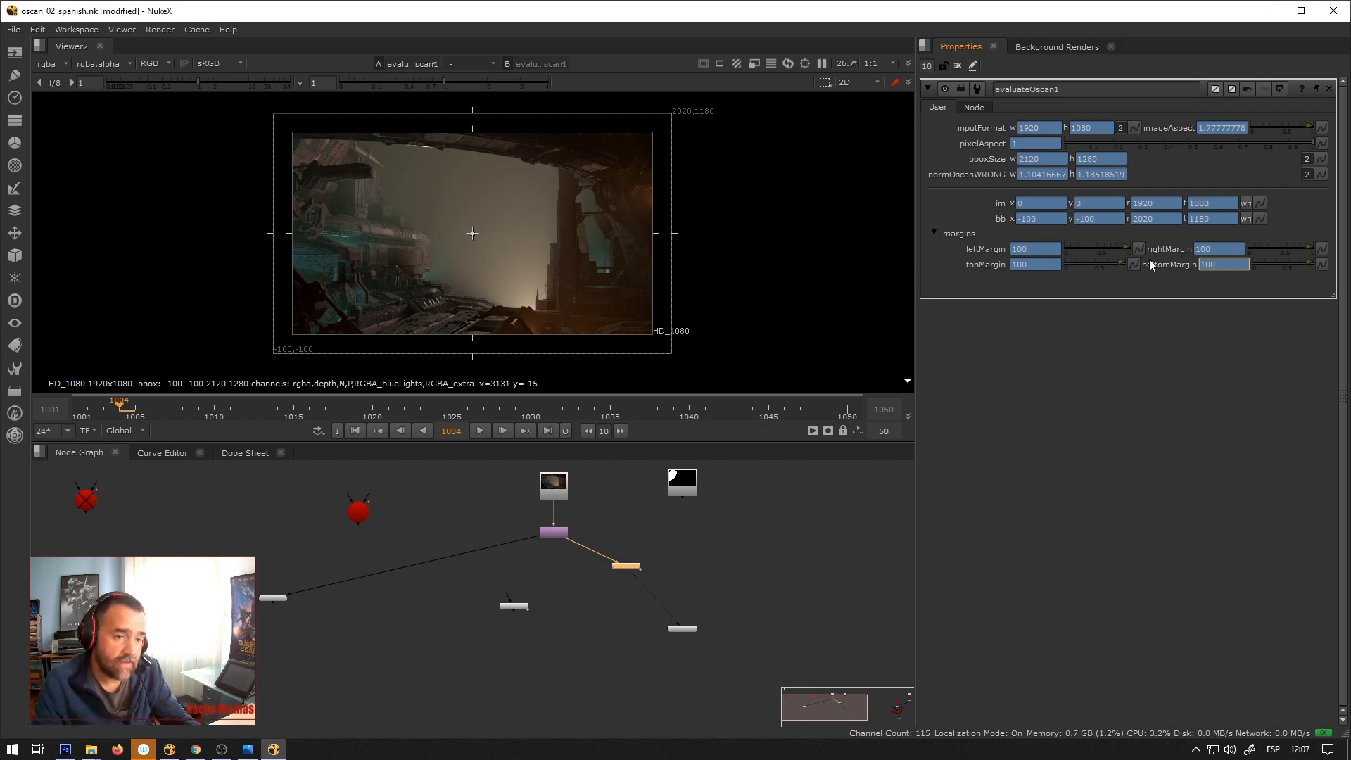
Reconnect evaluateOscan1's input from Reformat1 to Read1 and check the topMargin and rightMargin values.
{"action": "scroll", "coordinate": [598, 523], "scroll_direction": "up", "scroll_amount": 2}
{"action": "middle_click_drag", "start_coordinate": [597, 524], "coordinate": [447, 626]}
{"action": "left_click_drag", "start_coordinate": [425, 640], "coordinate": [572, 575]}
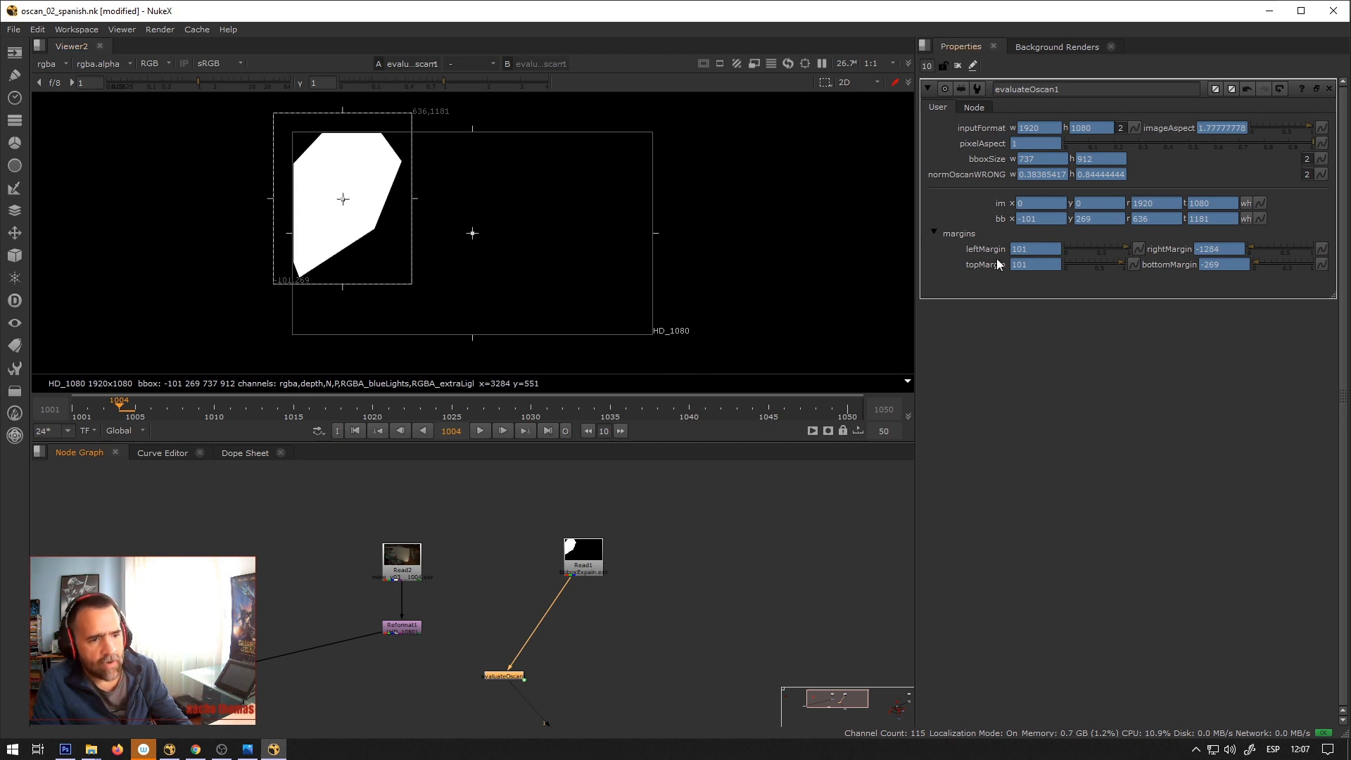
{"action": "double_click", "coordinate": [1019, 264]}
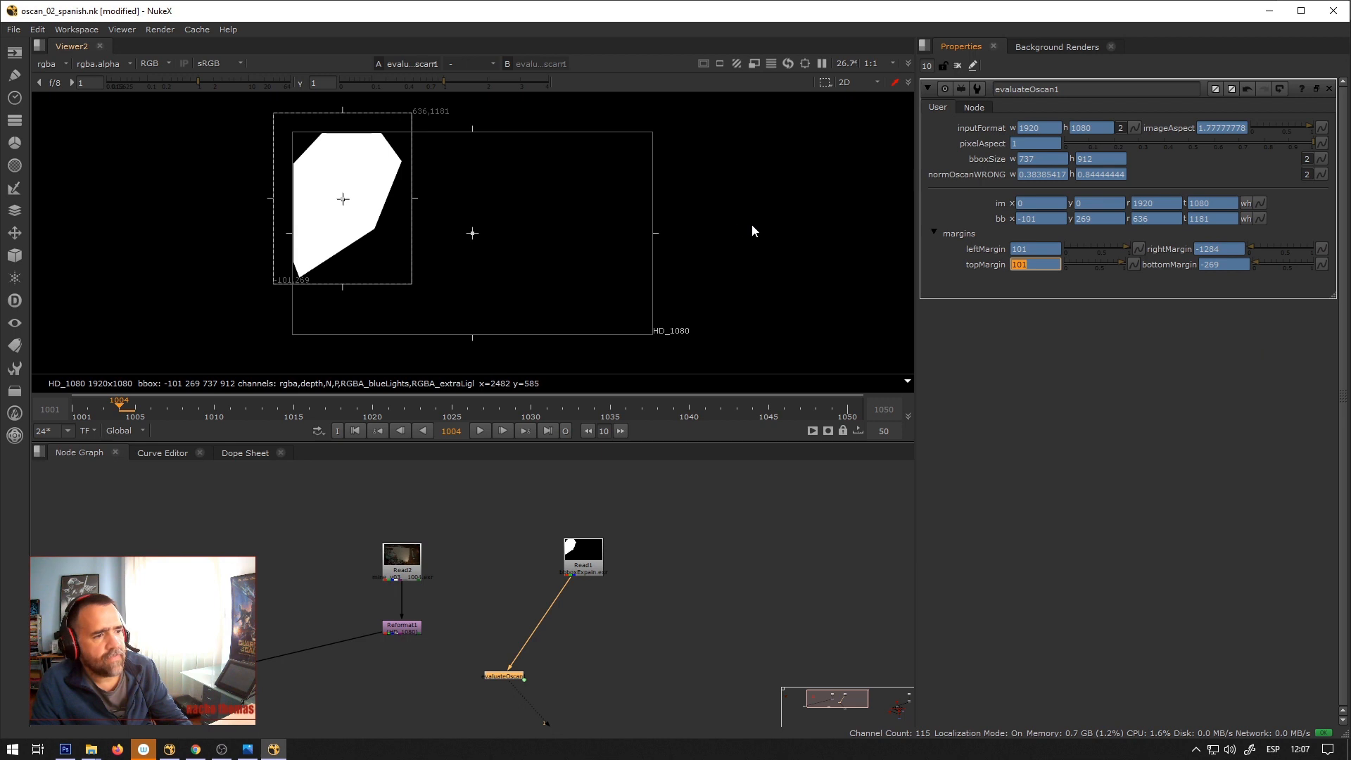
{"action": "left_click_drag", "start_coordinate": [1225, 249], "coordinate": [1159, 244]}
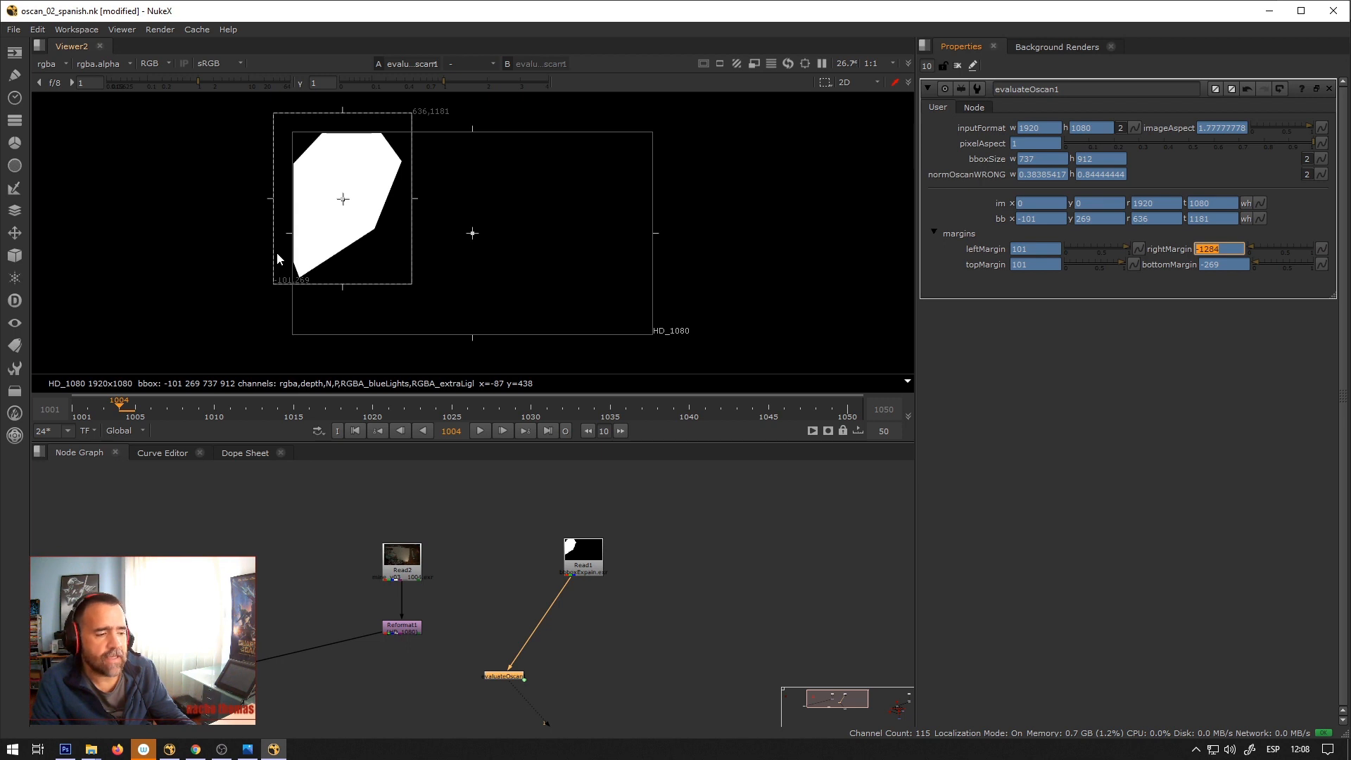
Open evaluateOscan1's user knobs for editing and select bottomMargin as the insertion point.
{"action": "right_click", "coordinate": [931, 108]}
{"action": "left_click", "coordinate": [979, 114]}
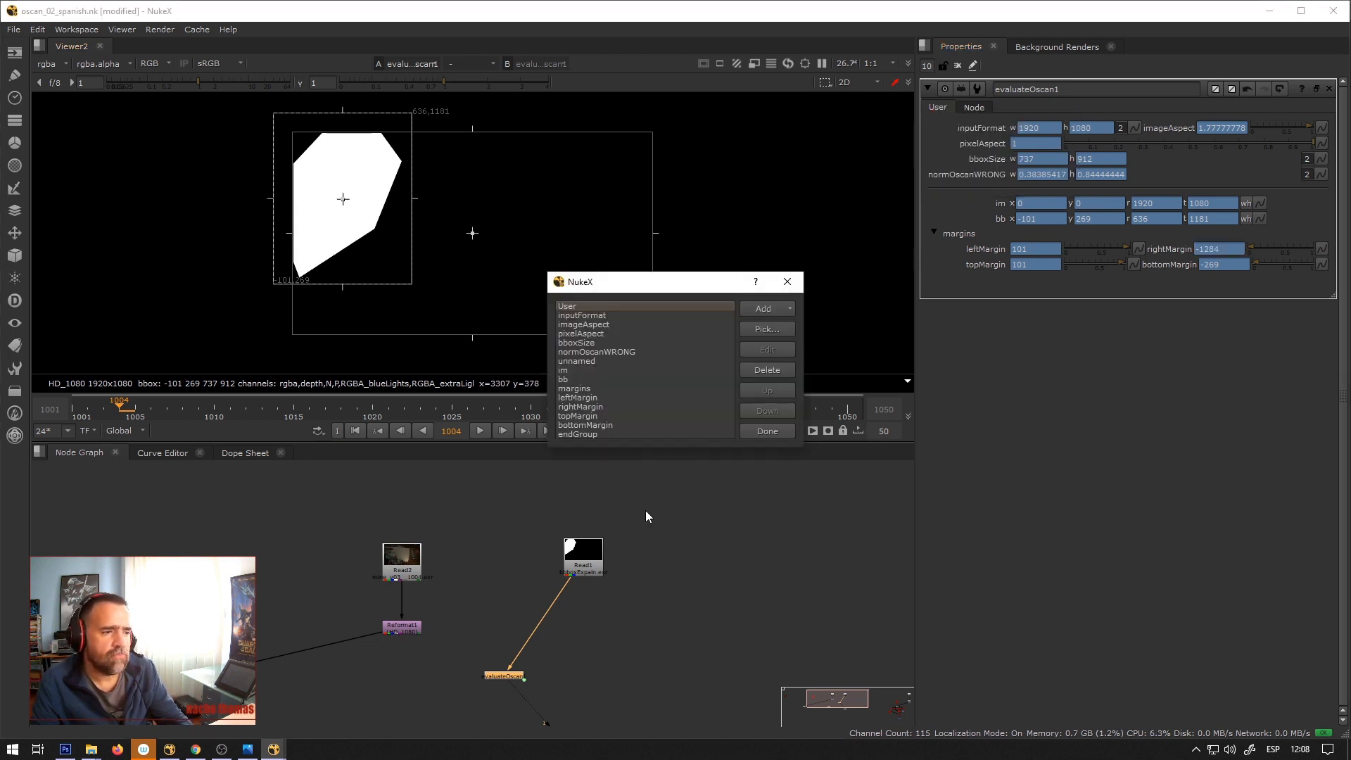
{"action": "left_click", "coordinate": [584, 431]}
{"action": "left_click", "coordinate": [586, 425]}
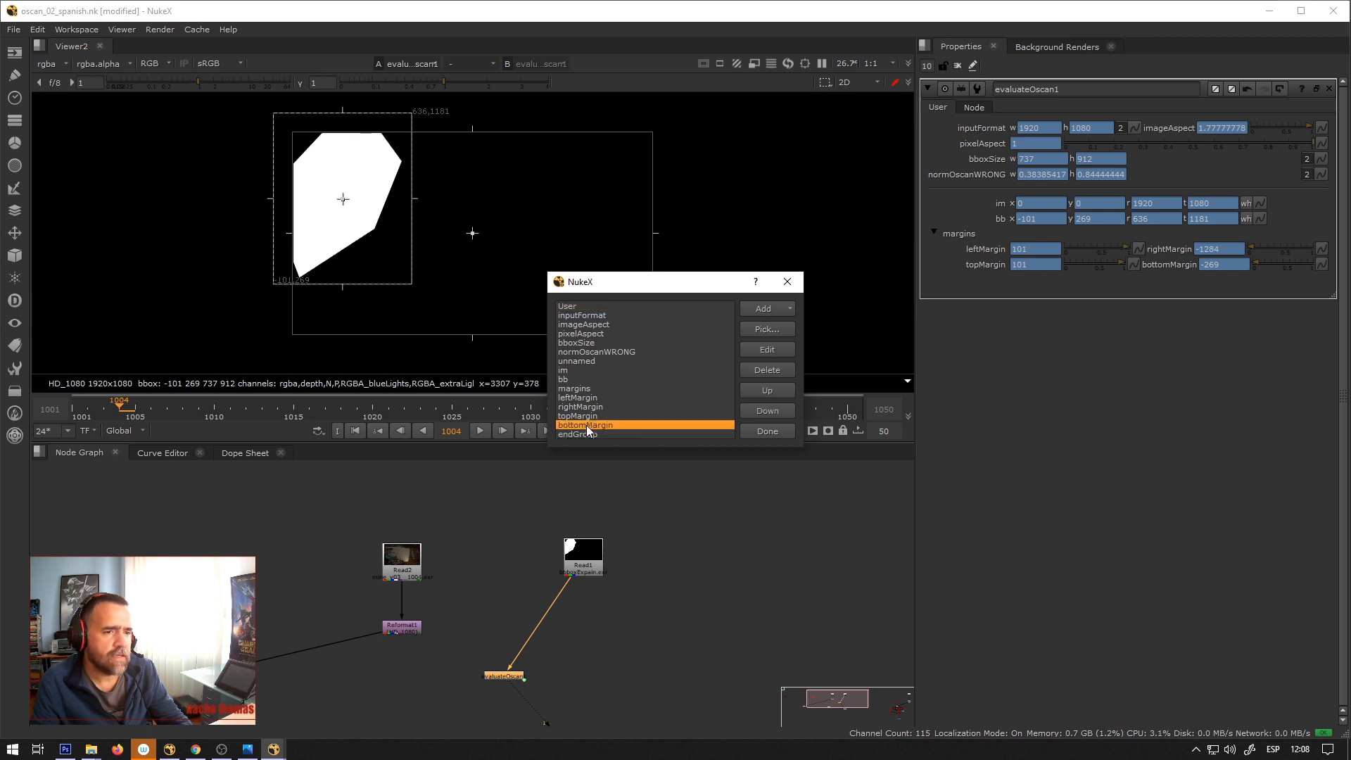
{"action": "left_click", "coordinate": [767, 308]}
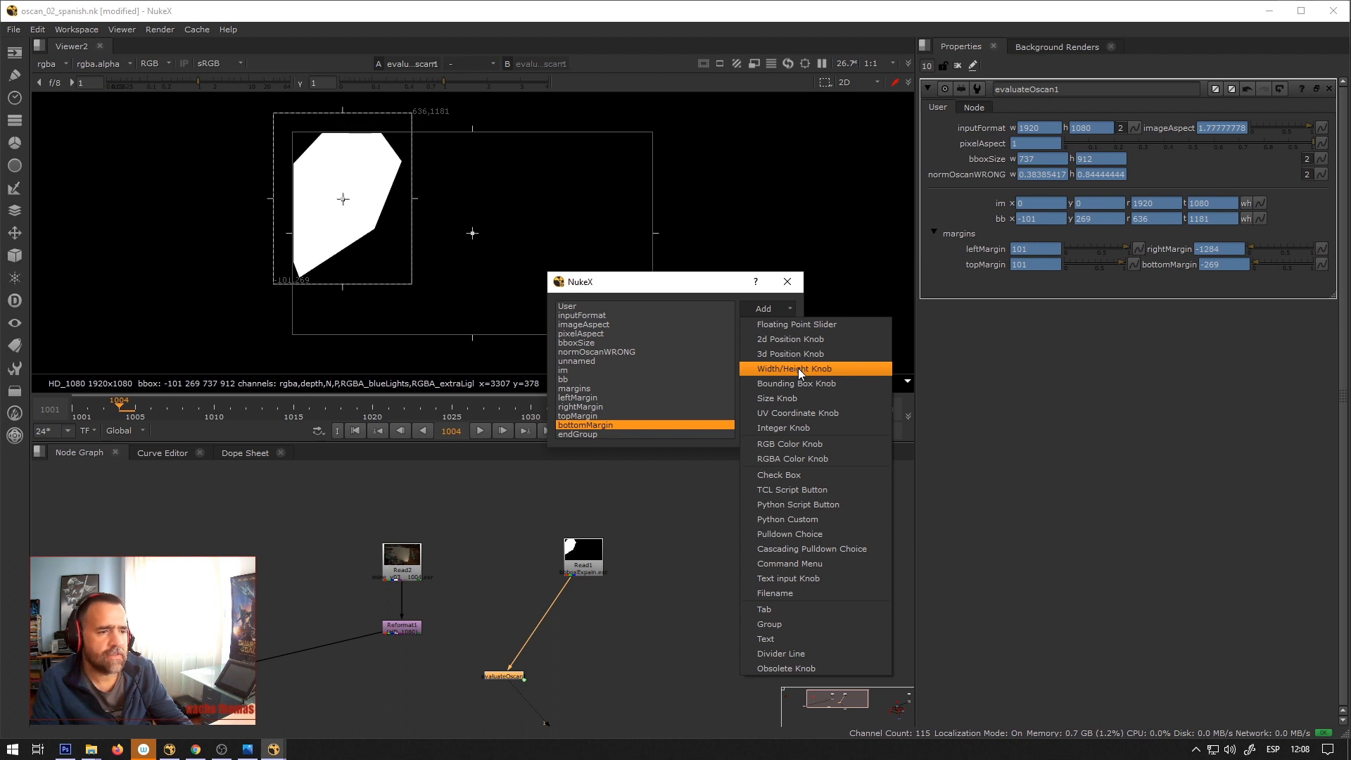
{"action": "left_click", "coordinate": [803, 323]}
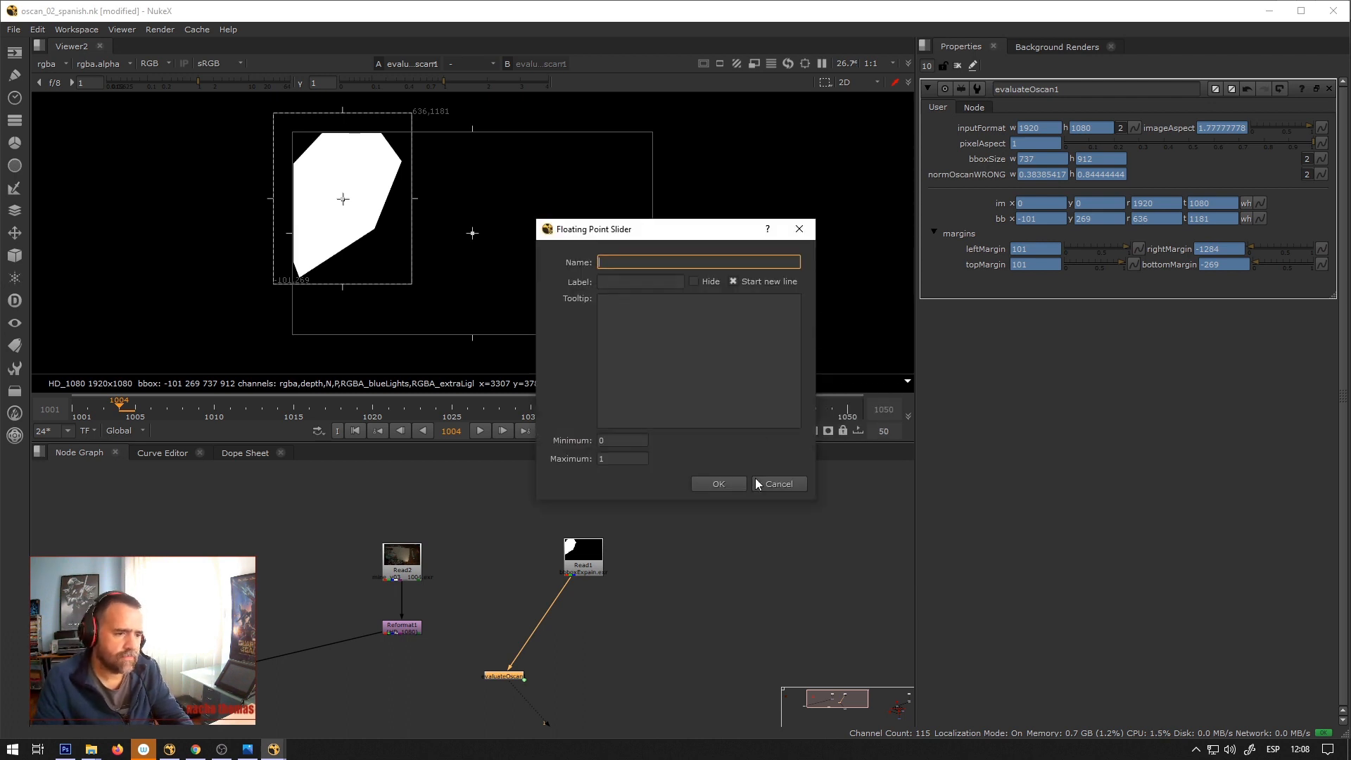
{"action": "left_click", "coordinate": [757, 483]}
Add a Width/Height knob named and labelled maxMargins after bottomMargin, and split it into separate w and h values.
{"action": "left_click", "coordinate": [775, 310]}
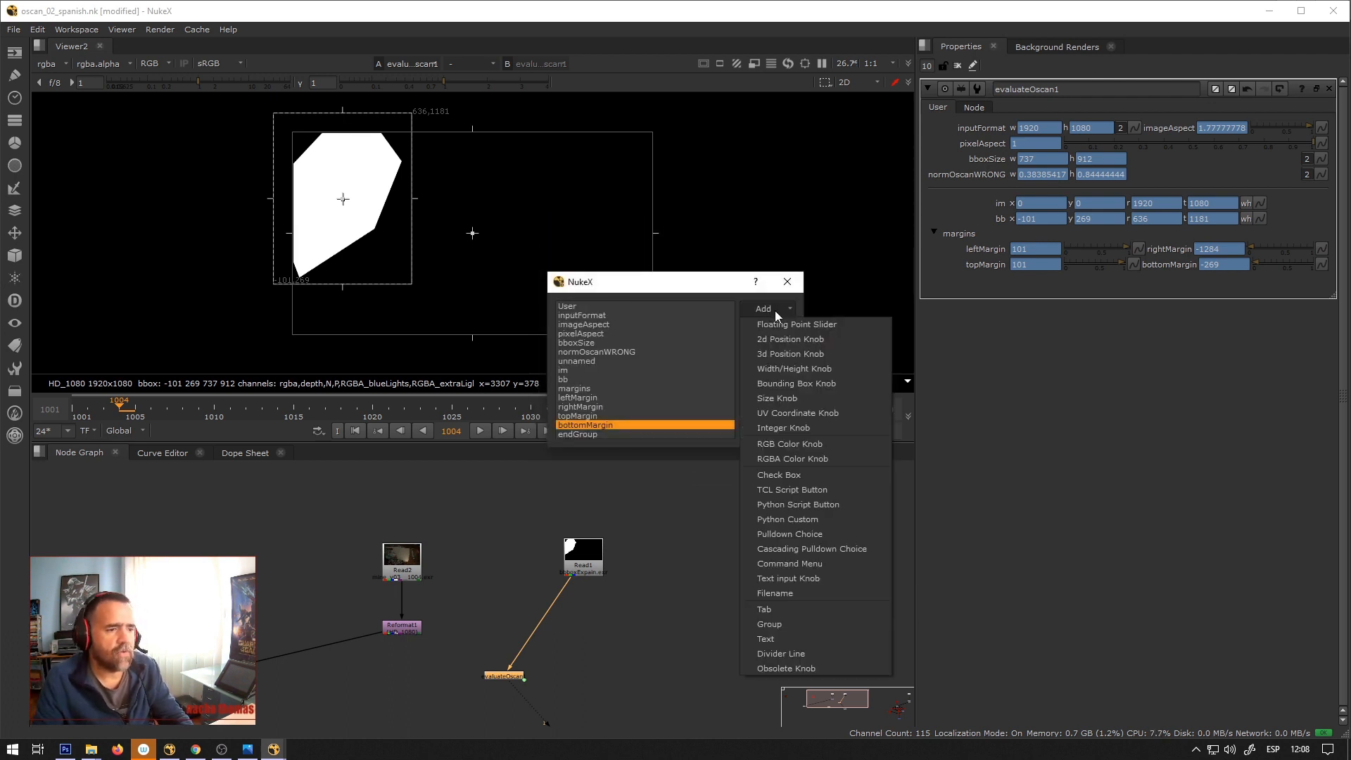
{"action": "left_click", "coordinate": [806, 369]}
{"action": "type", "text": "maxM"}
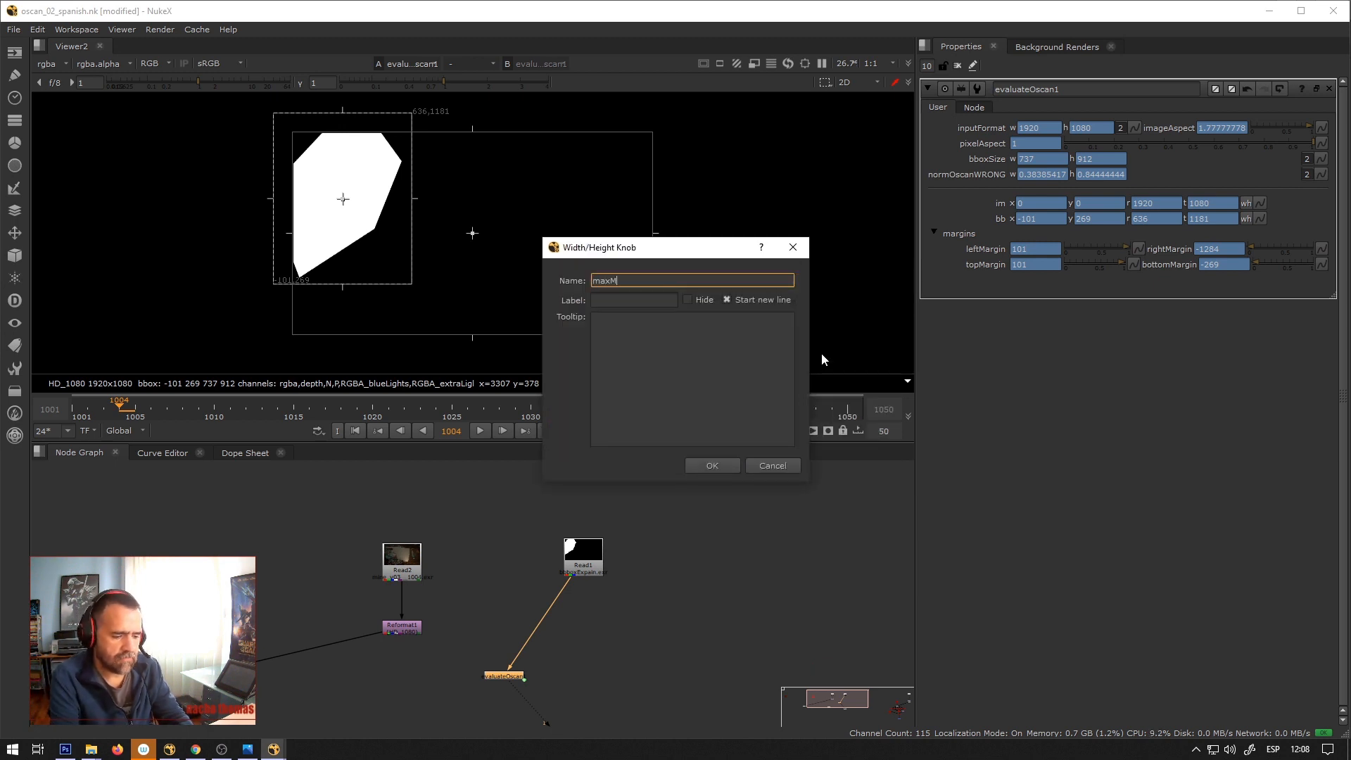
{"action": "type", "text": "argins"}
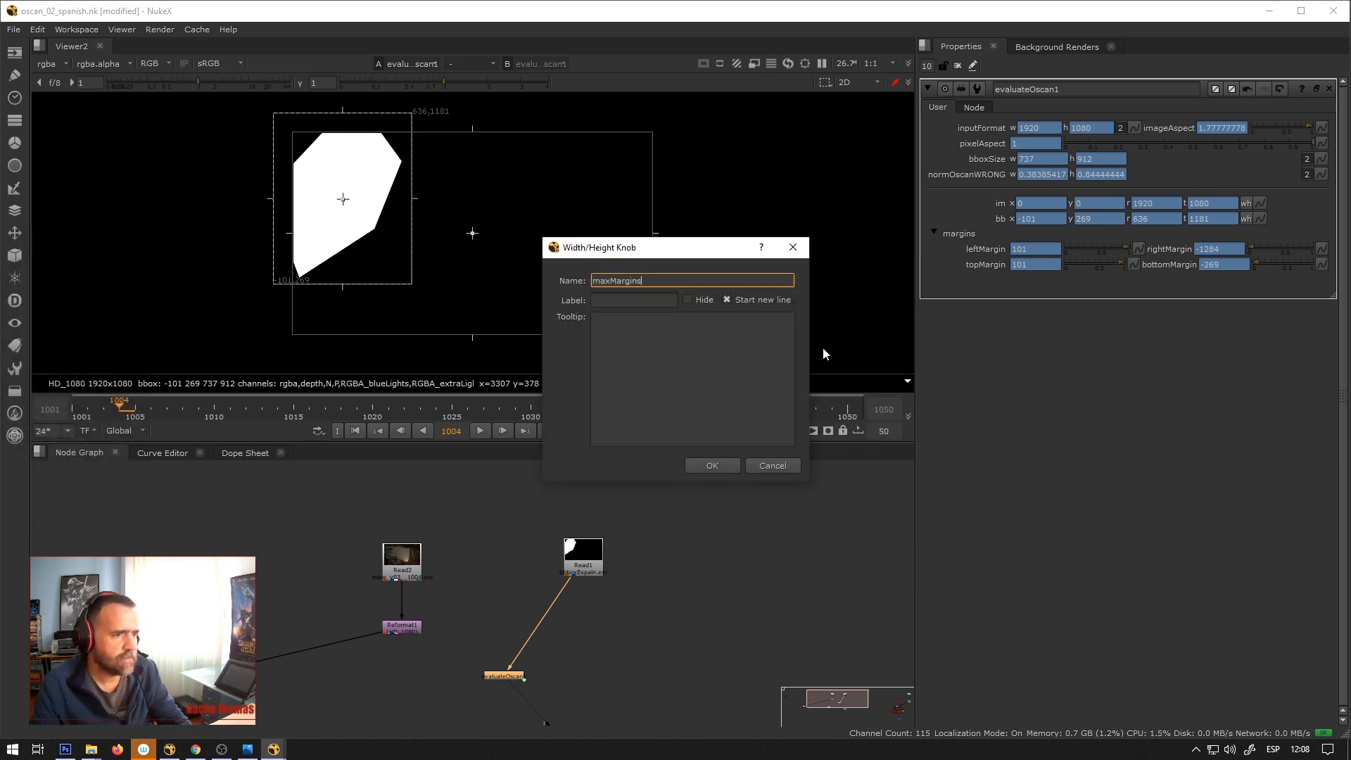
{"action": "left_click_drag", "start_coordinate": [670, 280], "coordinate": [480, 297]}
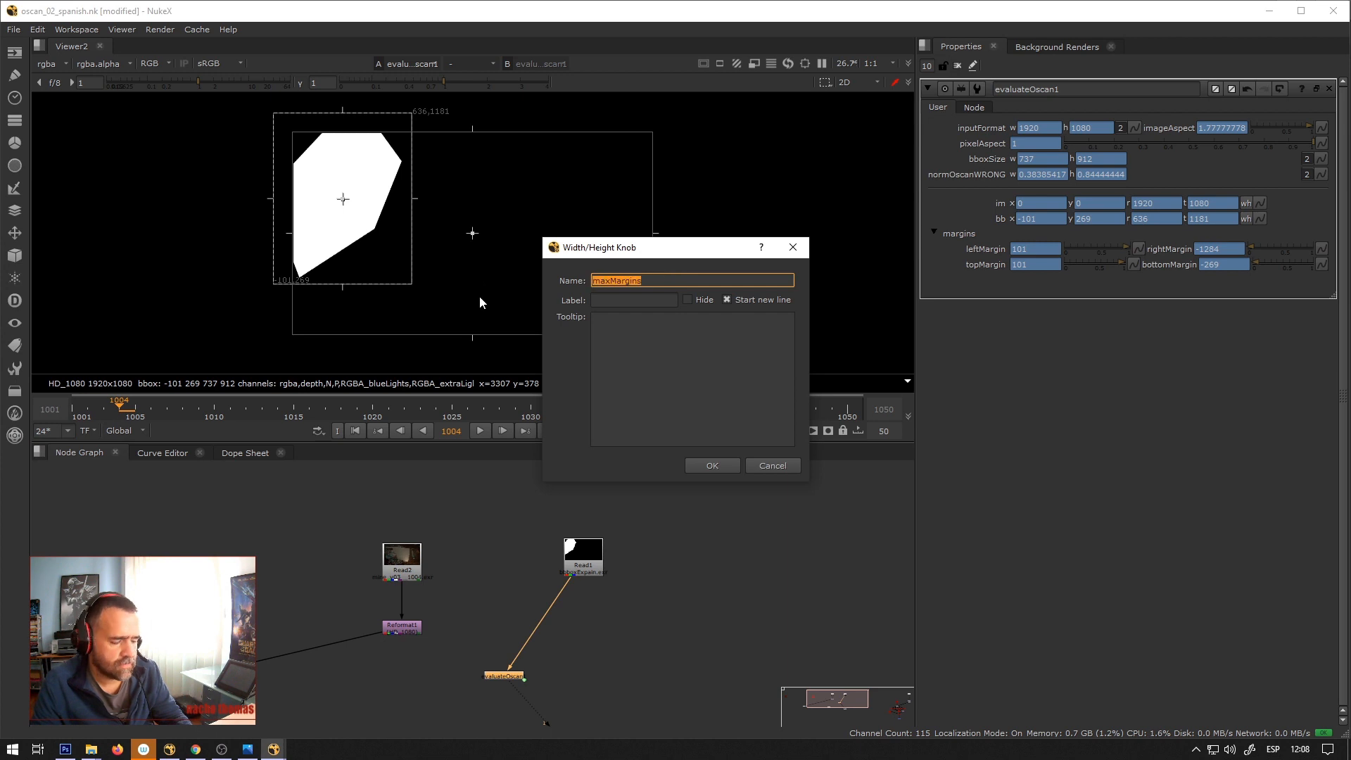
{"action": "left_click", "coordinate": [605, 302]}
{"action": "type", "text": "maxMargins"}
{"action": "left_click", "coordinate": [709, 465]}
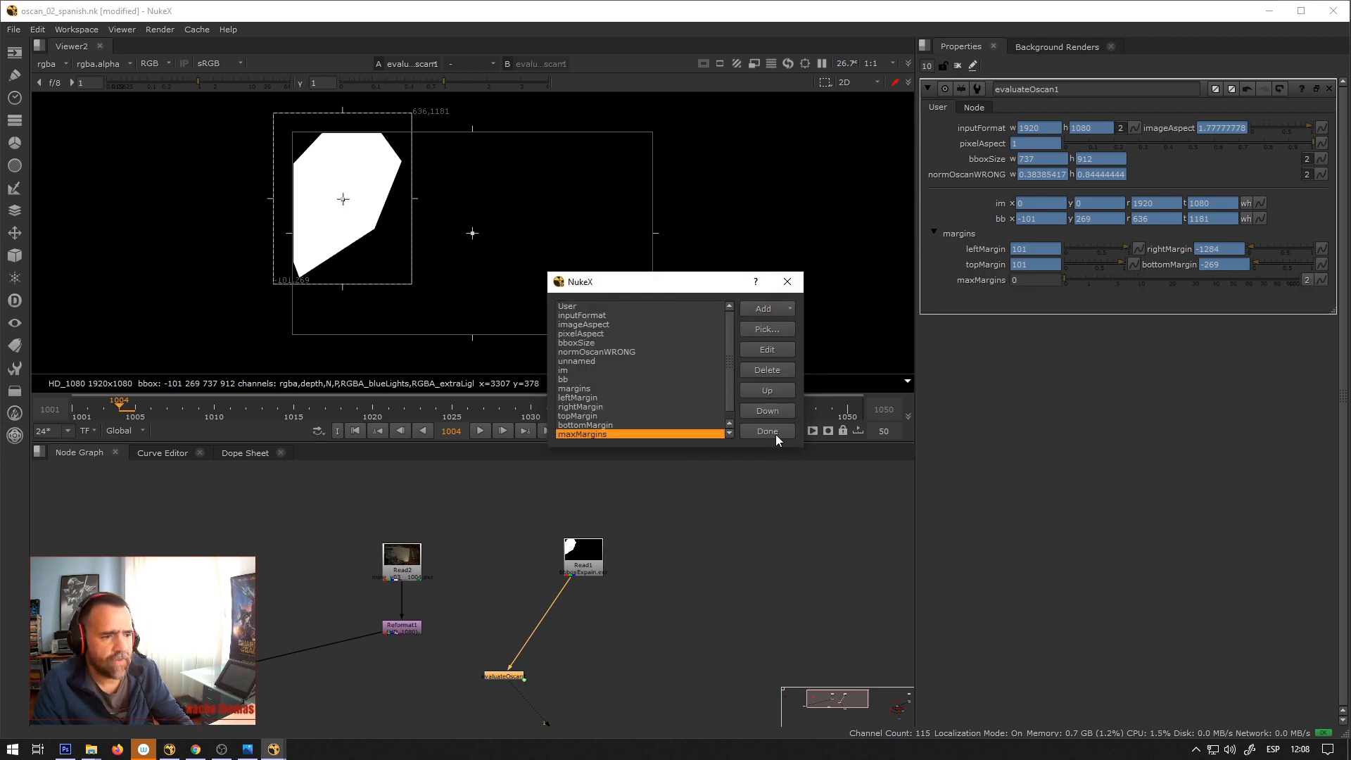
{"action": "left_click", "coordinate": [777, 435]}
{"action": "left_click", "coordinate": [1307, 280]}
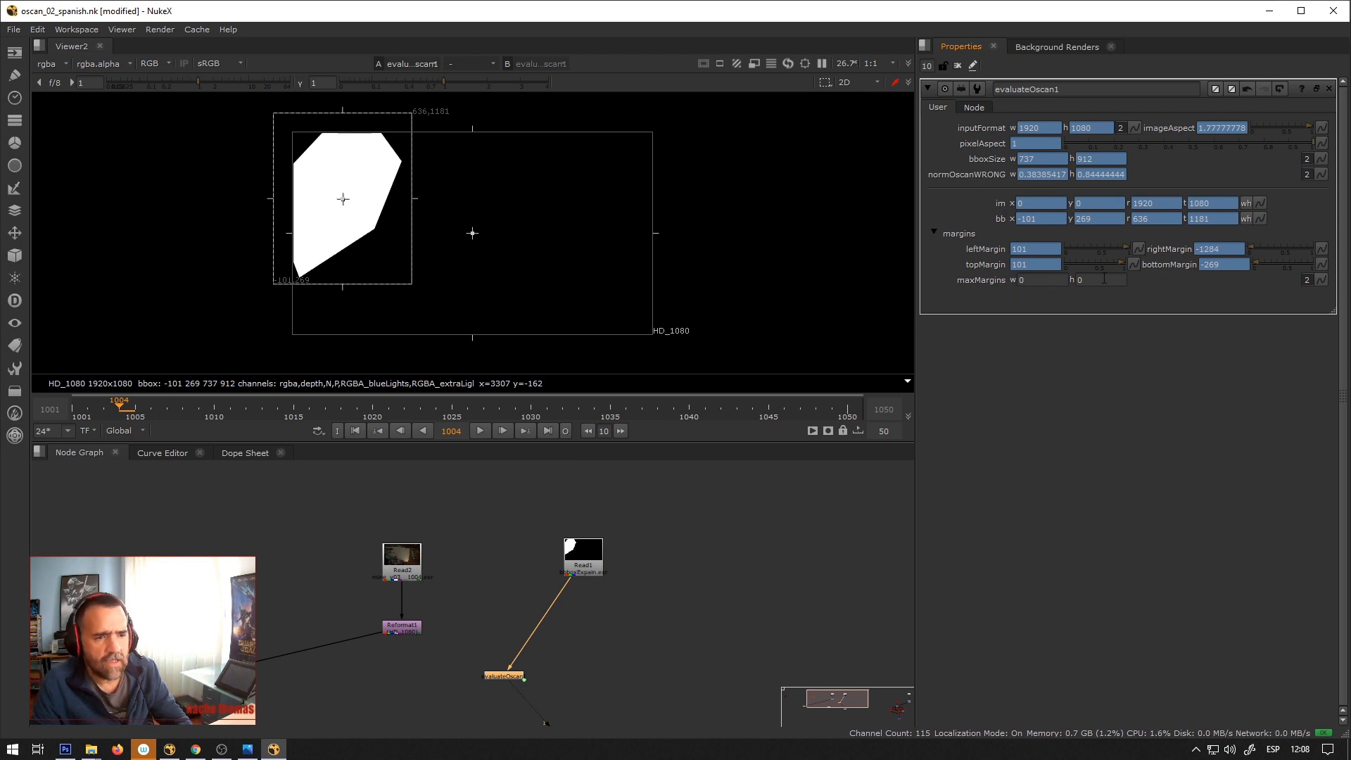
Set the expression of maxMargins' w value to max(leftMargin, rightMargin).
{"action": "right_click", "coordinate": [1040, 282]}
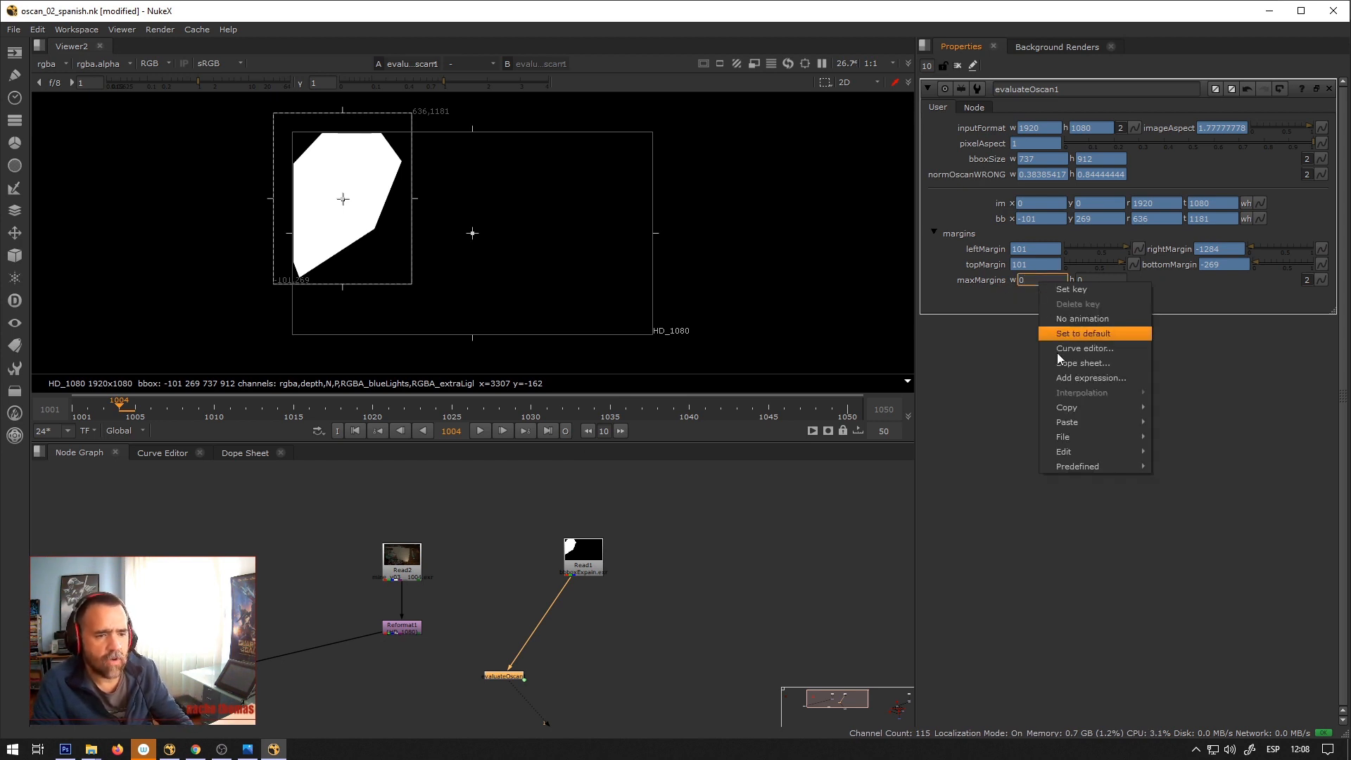
{"action": "left_click", "coordinate": [1078, 380]}
{"action": "left_click_drag", "start_coordinate": [1040, 283], "coordinate": [945, 353]}
{"action": "left_click", "coordinate": [1026, 282]}
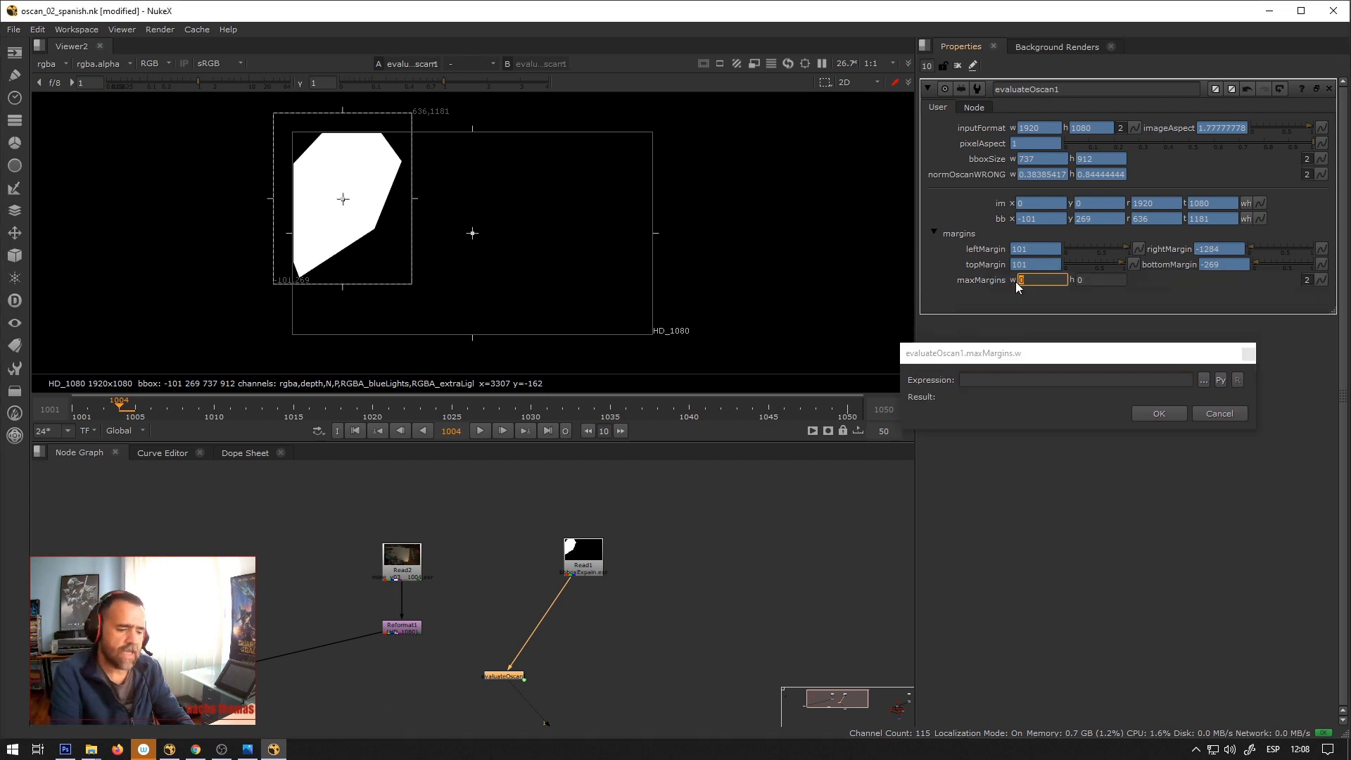
{"action": "type", "text": "("}
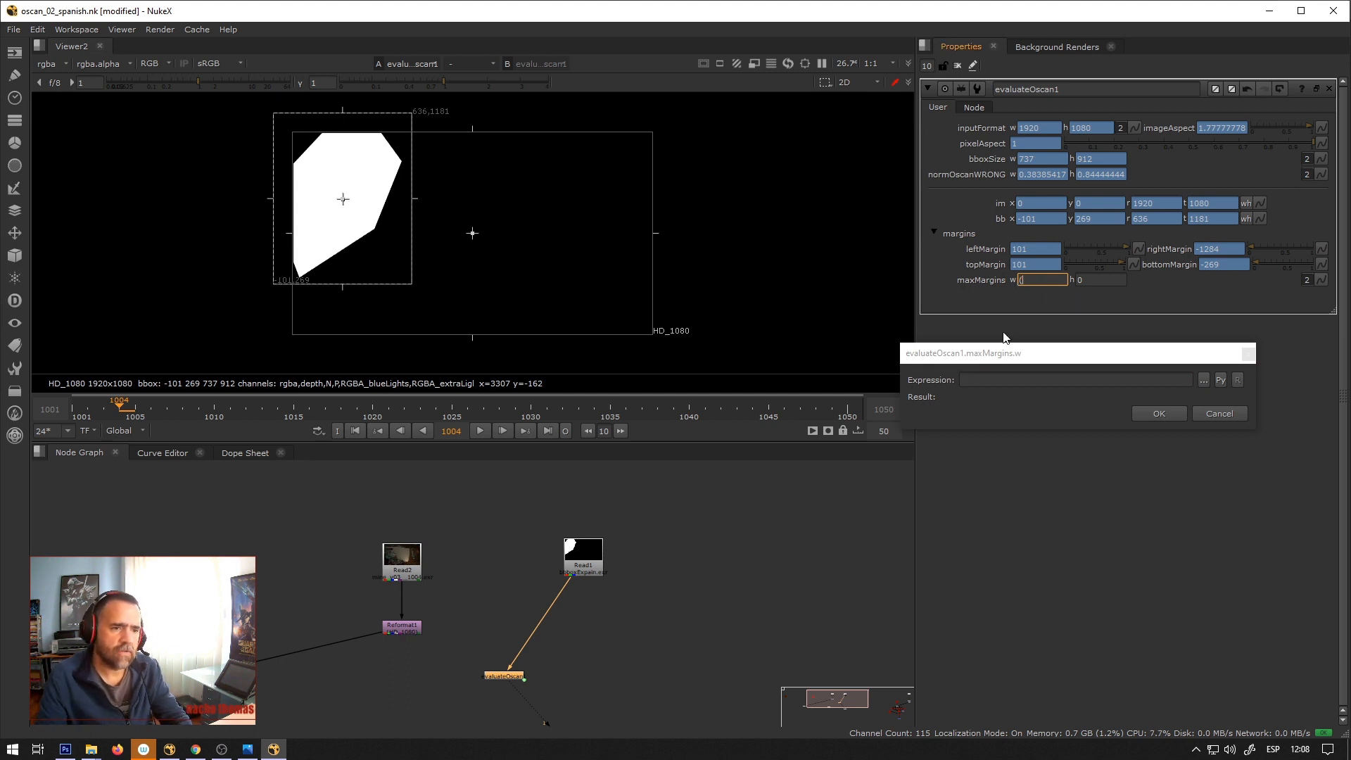
{"action": "left_click", "coordinate": [989, 379]}
{"action": "type", "text": "(max"}
{"action": "key", "text": "Home"}
{"action": "key", "text": "Delete"}
{"action": "type", "text": "("}
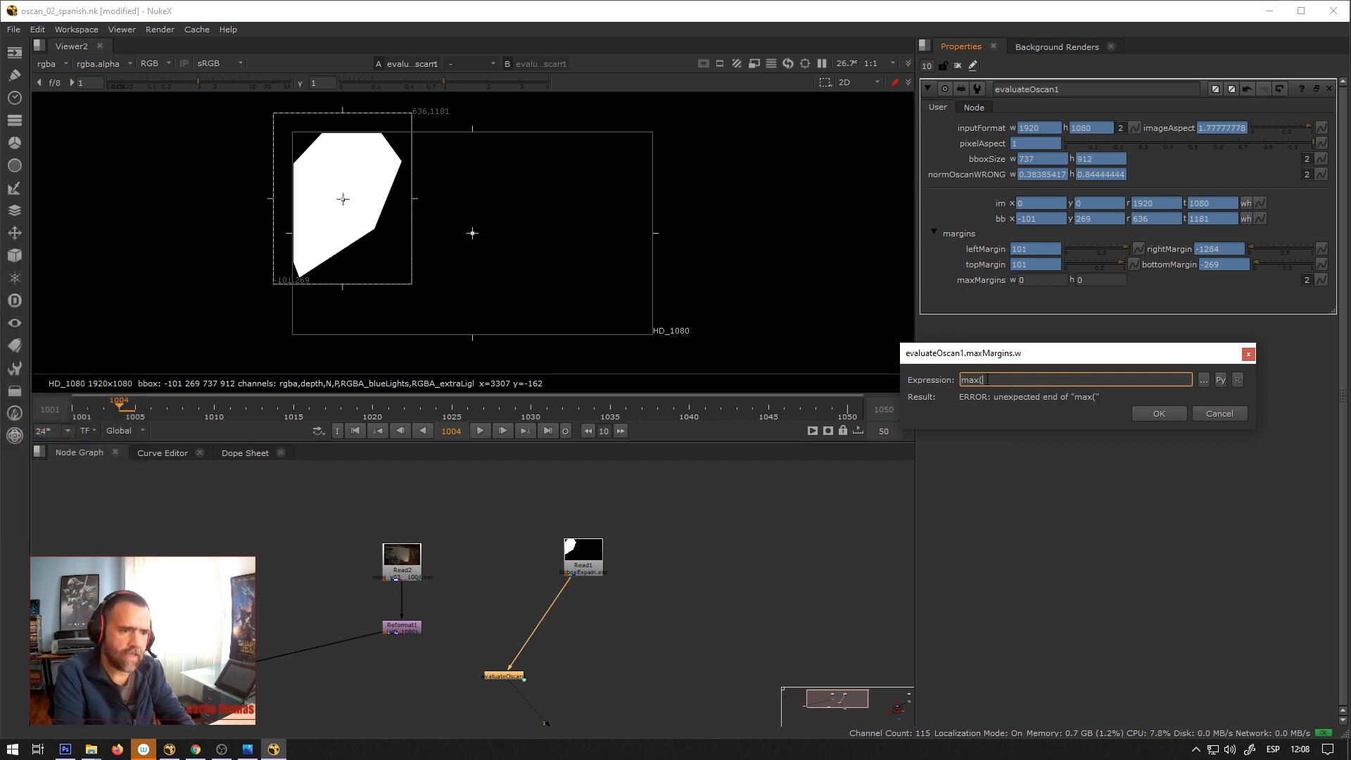
{"action": "type", "text": "leftMargin, ri"}
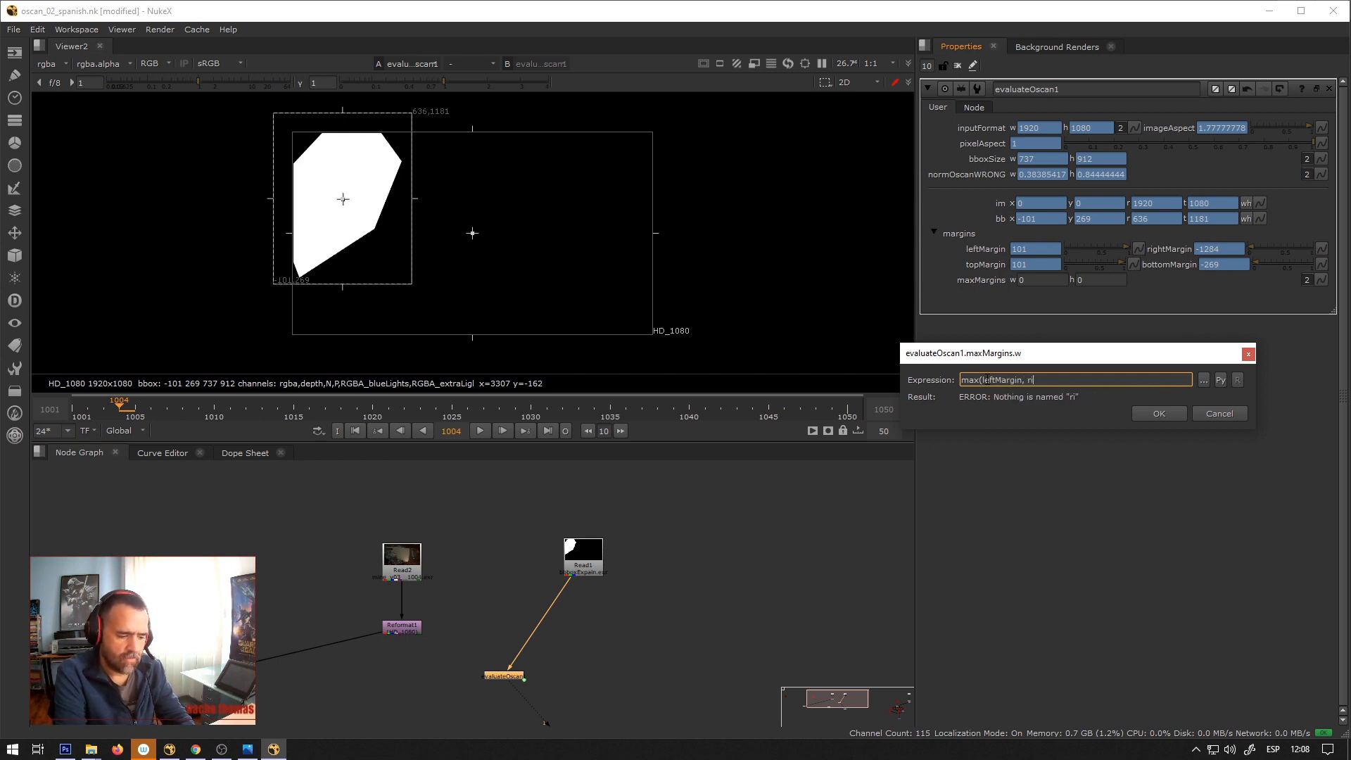
{"action": "type", "text": "ghtMargin"}
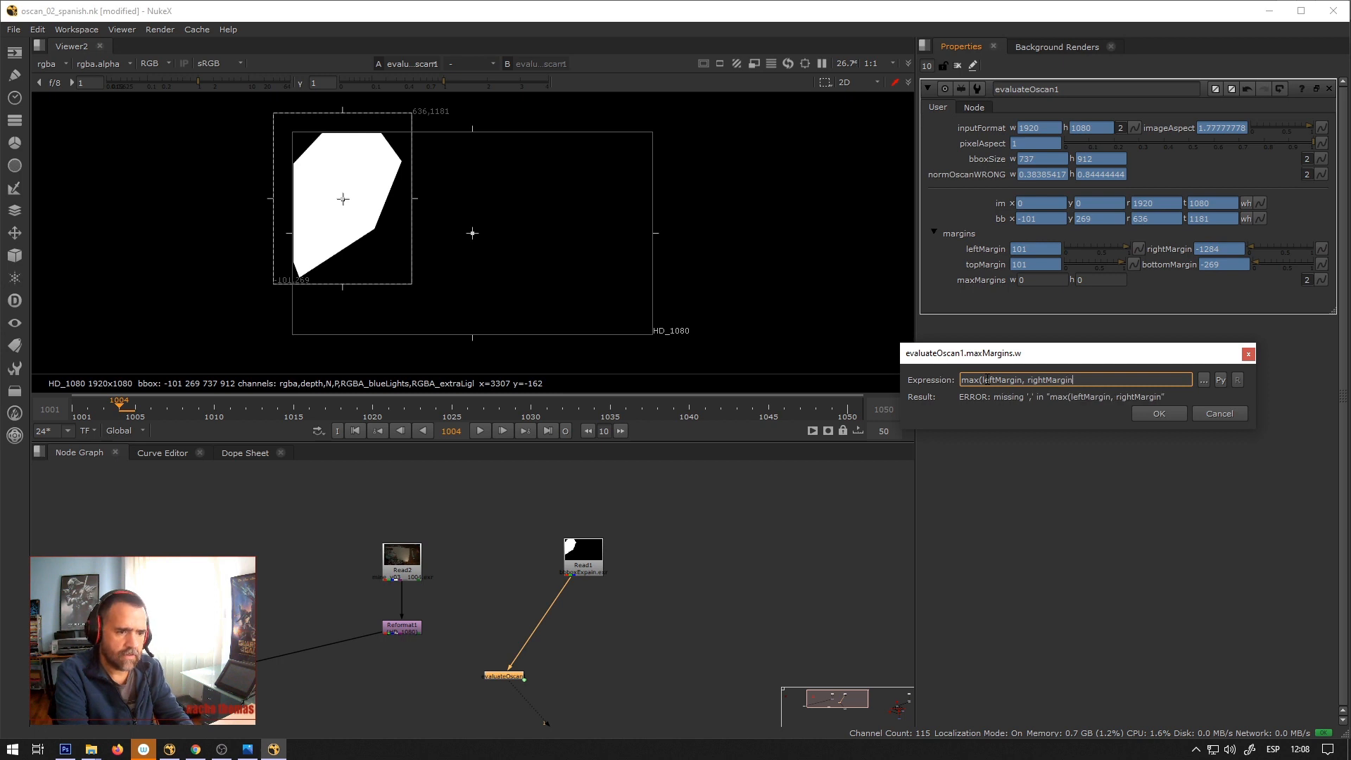
{"action": "type", "text": ")"}
{"action": "left_click_drag", "start_coordinate": [1085, 380], "coordinate": [939, 378]}
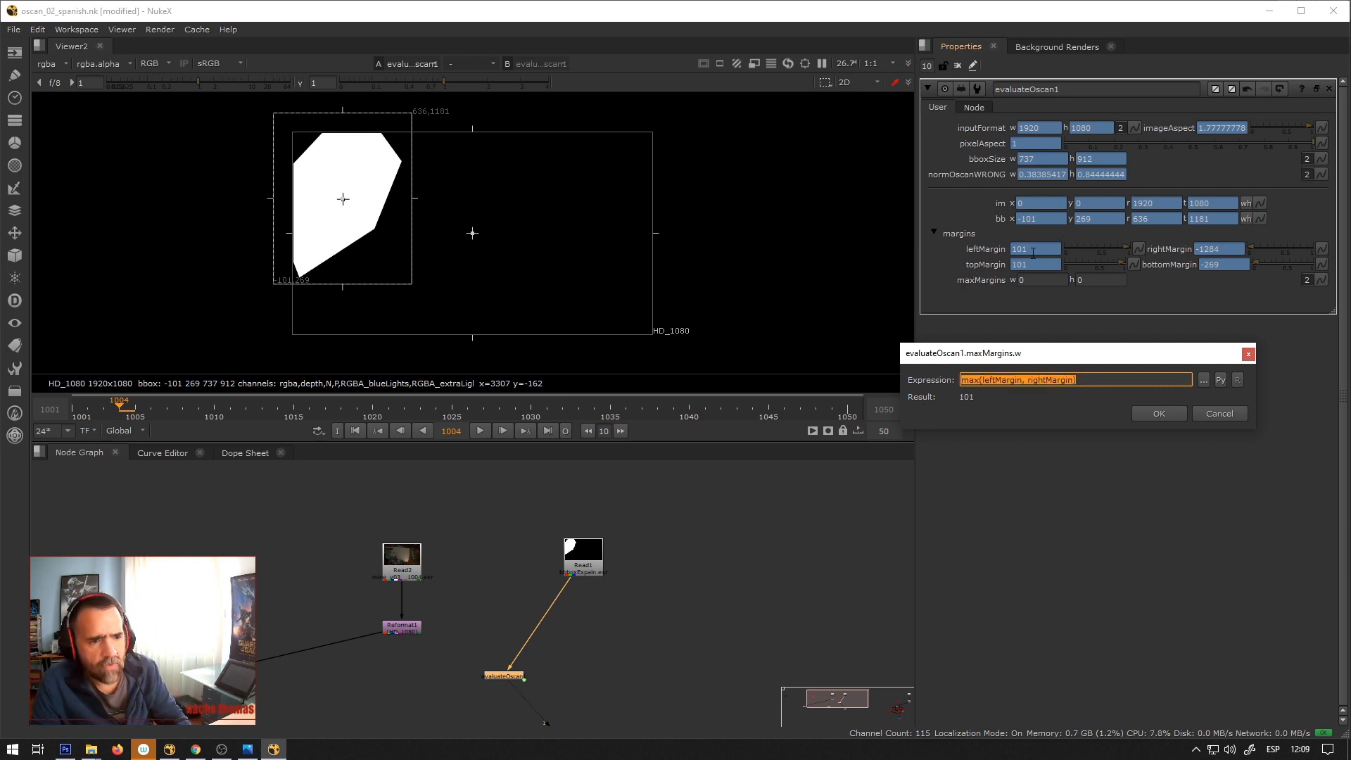
{"action": "left_click", "coordinate": [1168, 415]}
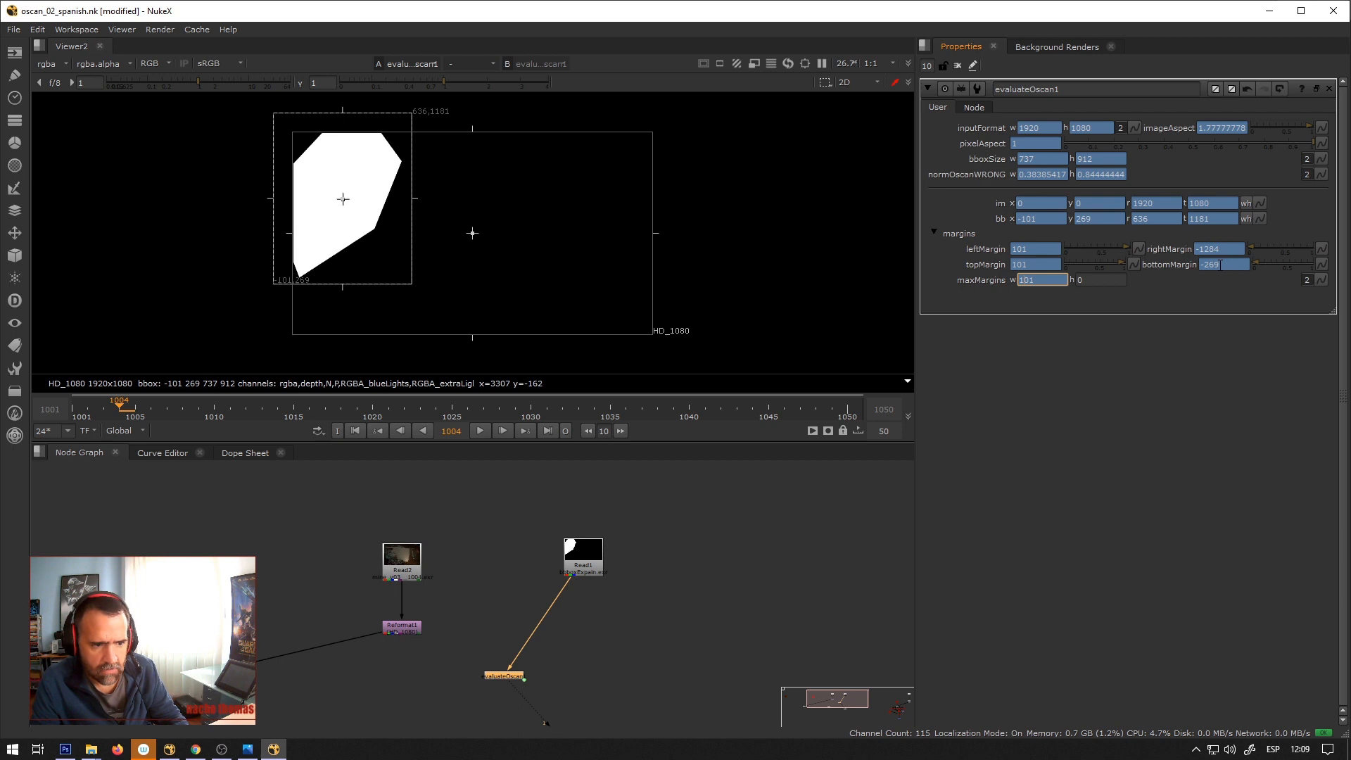
Set the expression of maxMargins' h value to max(topMargin, bottomMargin), adapting the expression used for w.
{"action": "right_click", "coordinate": [1088, 280]}
{"action": "left_click", "coordinate": [1126, 371]}
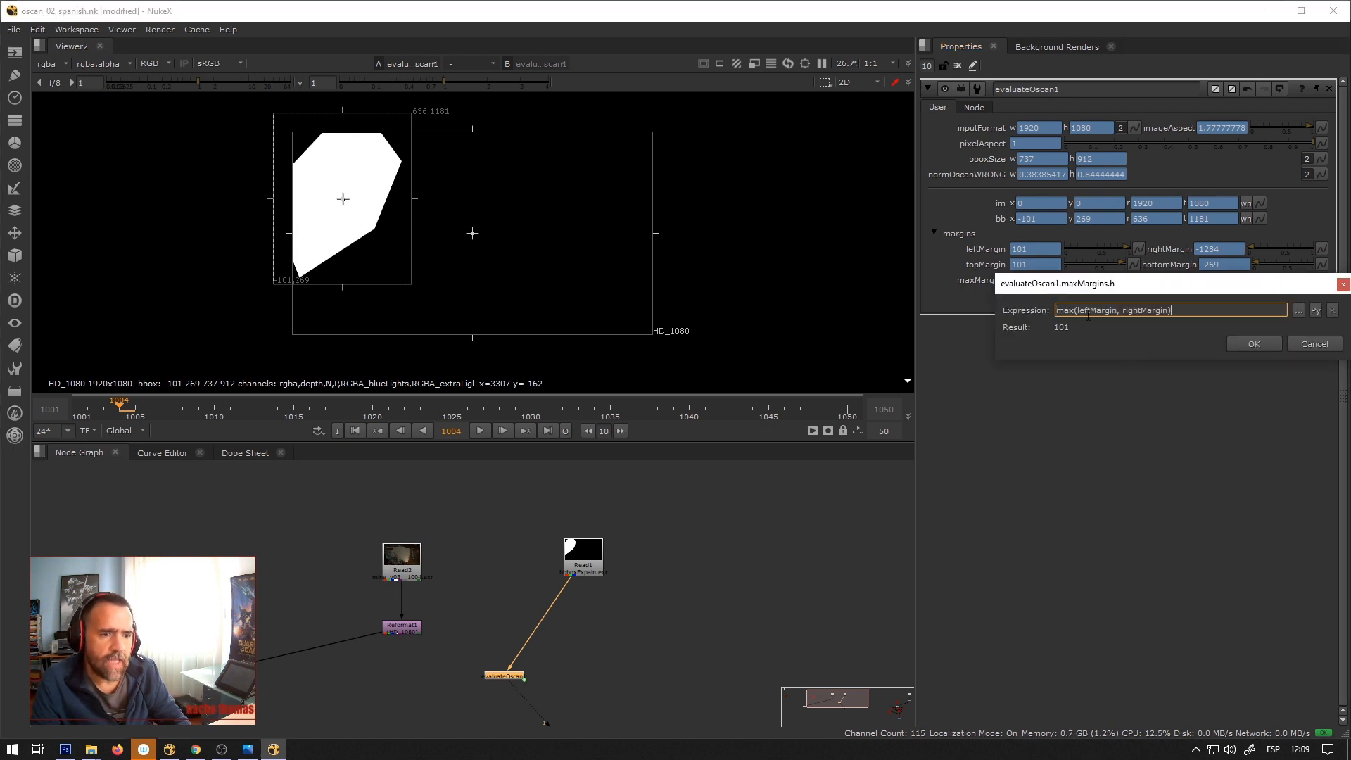
{"action": "double_click", "coordinate": [1081, 310]}
{"action": "left_click", "coordinate": [1082, 311]}
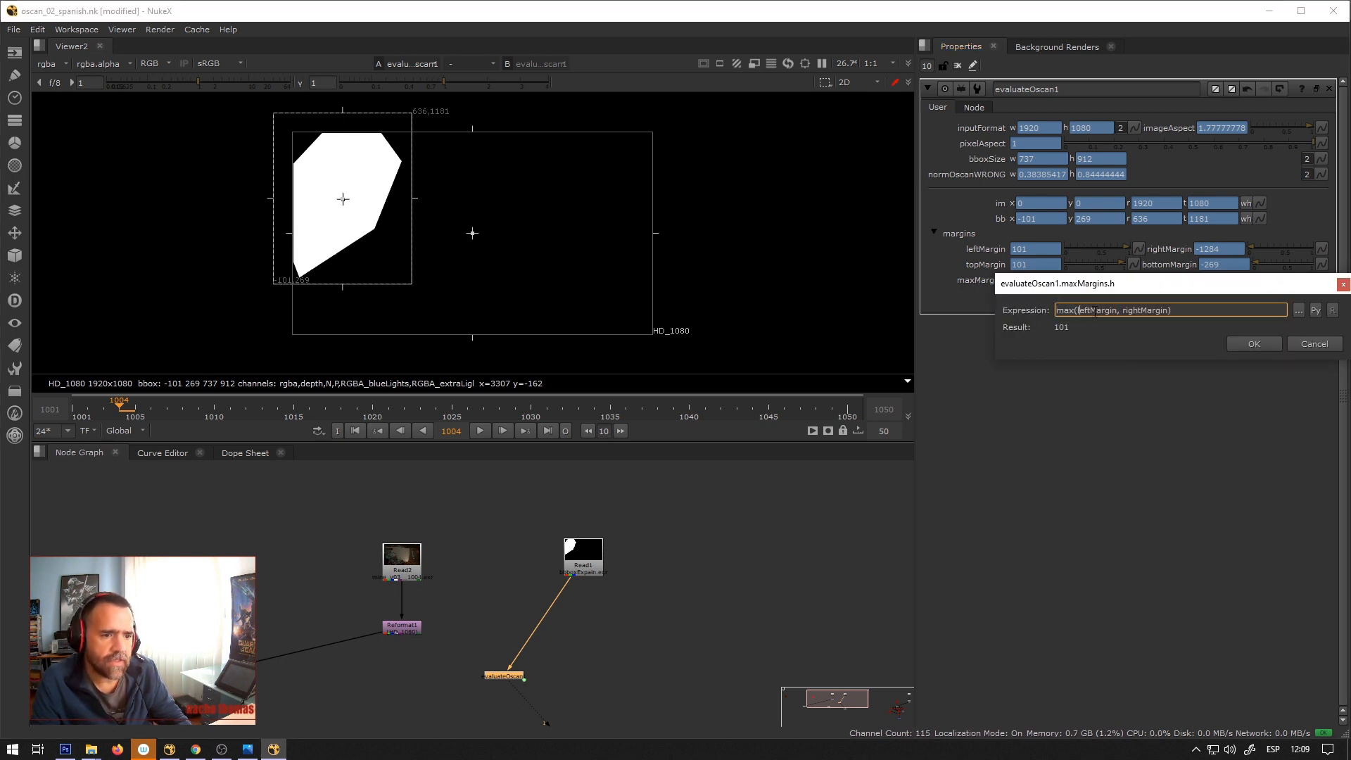
{"action": "left_click_drag", "start_coordinate": [1090, 312], "coordinate": [1077, 311]}
{"action": "type", "text": "top"}
{"action": "left_click_drag", "start_coordinate": [1122, 311], "coordinate": [1145, 311]}
{"action": "type", "text": "bottom"}
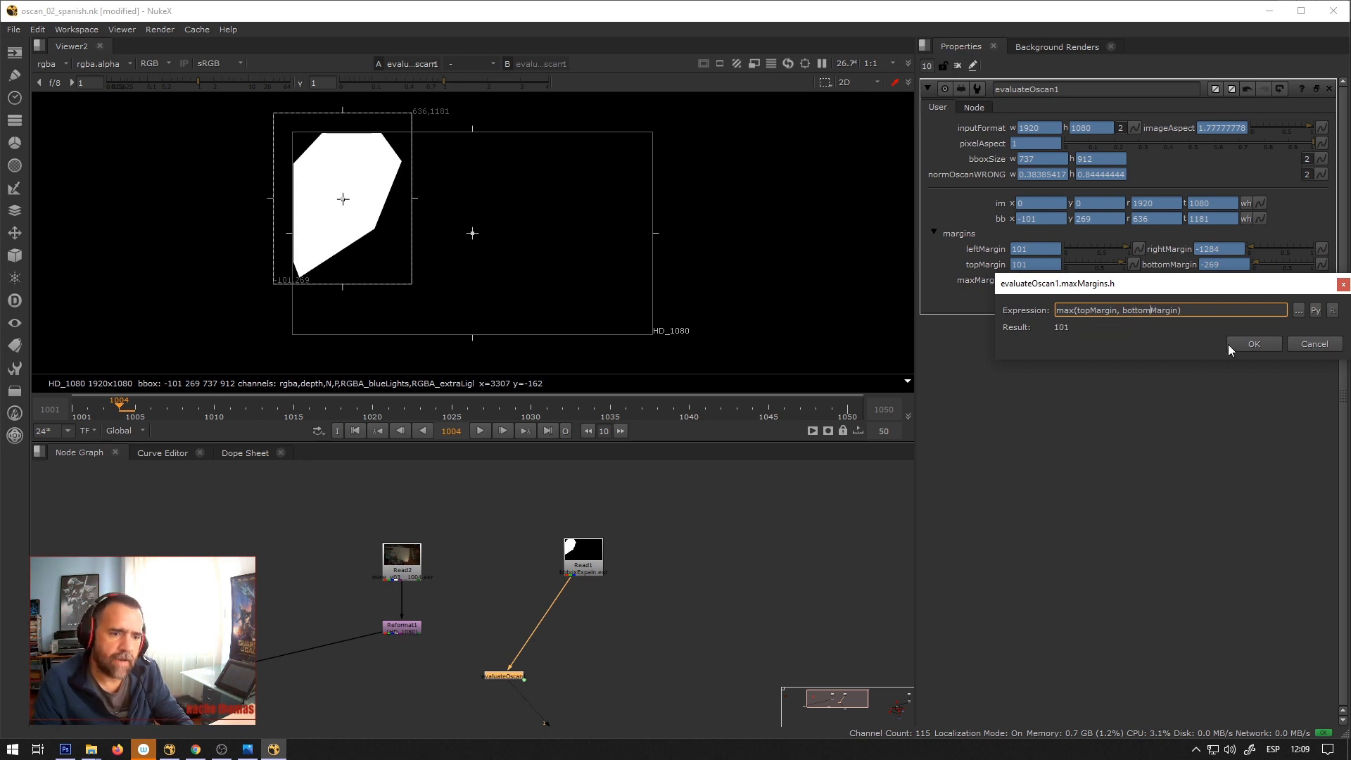
{"action": "left_click", "coordinate": [1230, 347]}
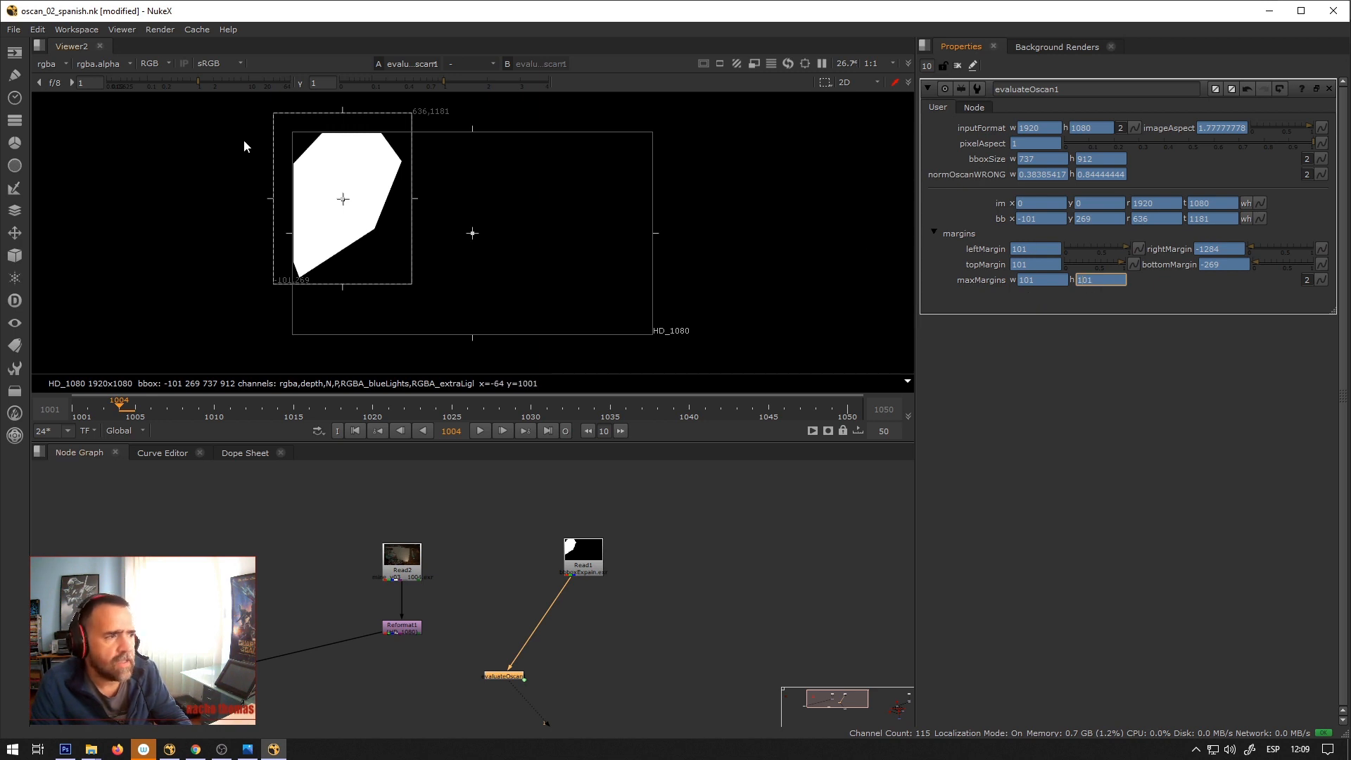
Check the maxMargins values with evaluateOscan1's input connected to Reformat1, and reconnect it to Read1.
{"action": "left_click_drag", "start_coordinate": [571, 585], "coordinate": [412, 631]}
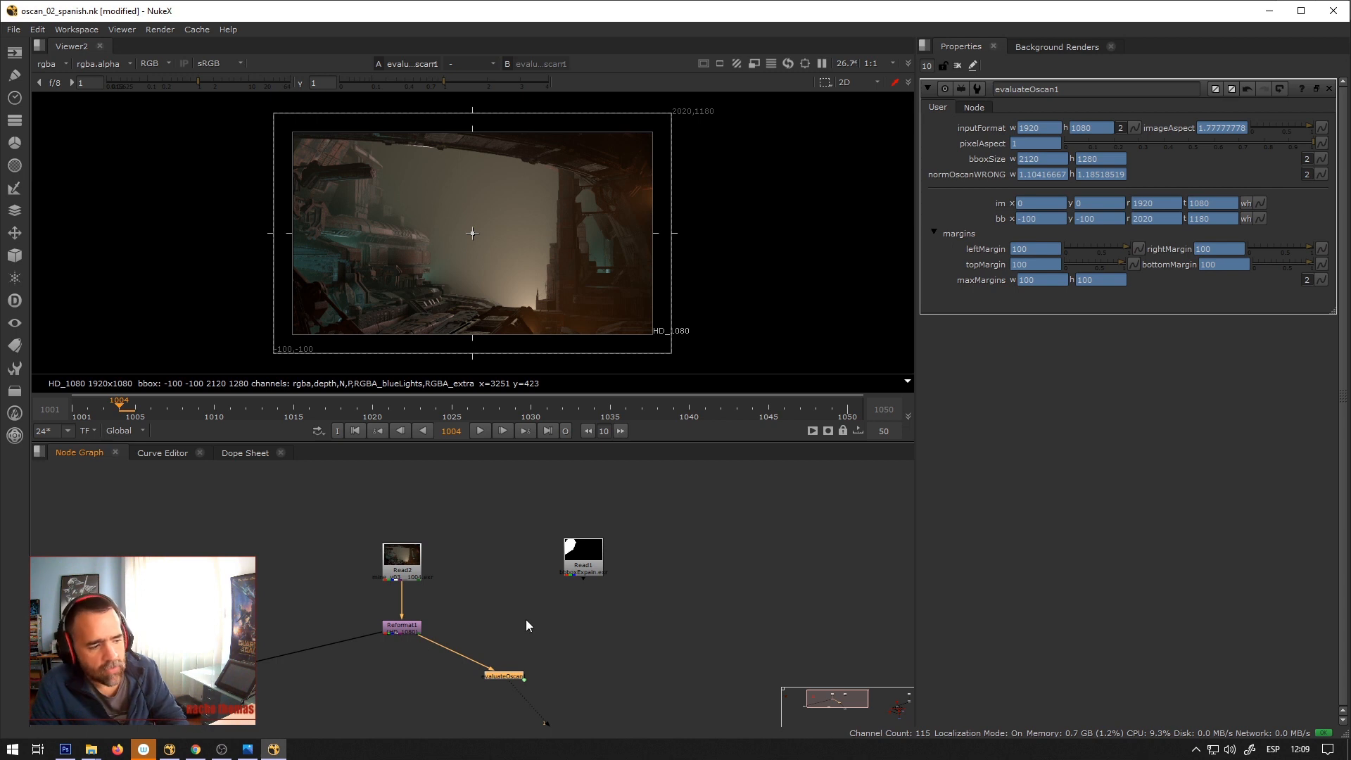
{"action": "left_click_drag", "start_coordinate": [416, 638], "coordinate": [590, 563]}
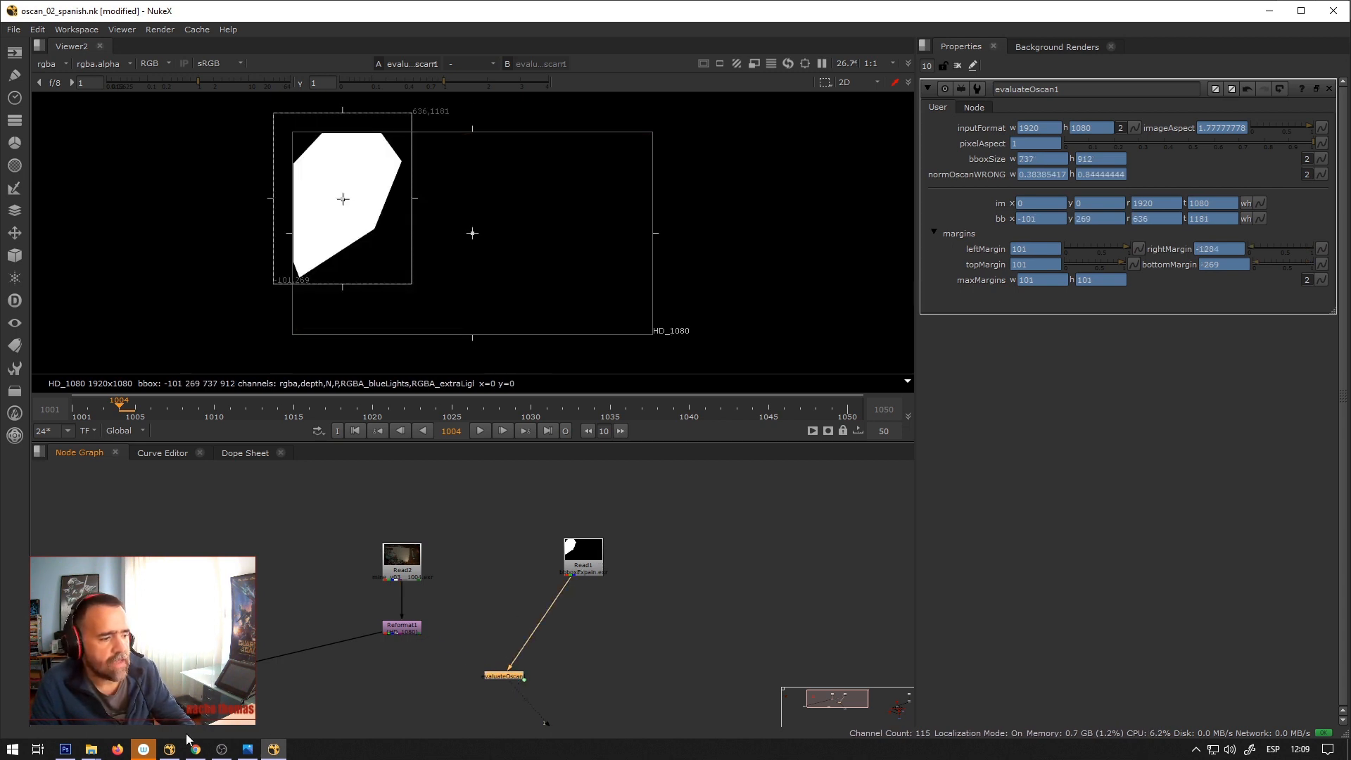
In the Photoshop sketch, mark the magenta rectangle's lower-left corner with a brushed dot and label it (maxOscan.x, maxOscan.y).
{"action": "mouse_move", "coordinate": [269, 751]}
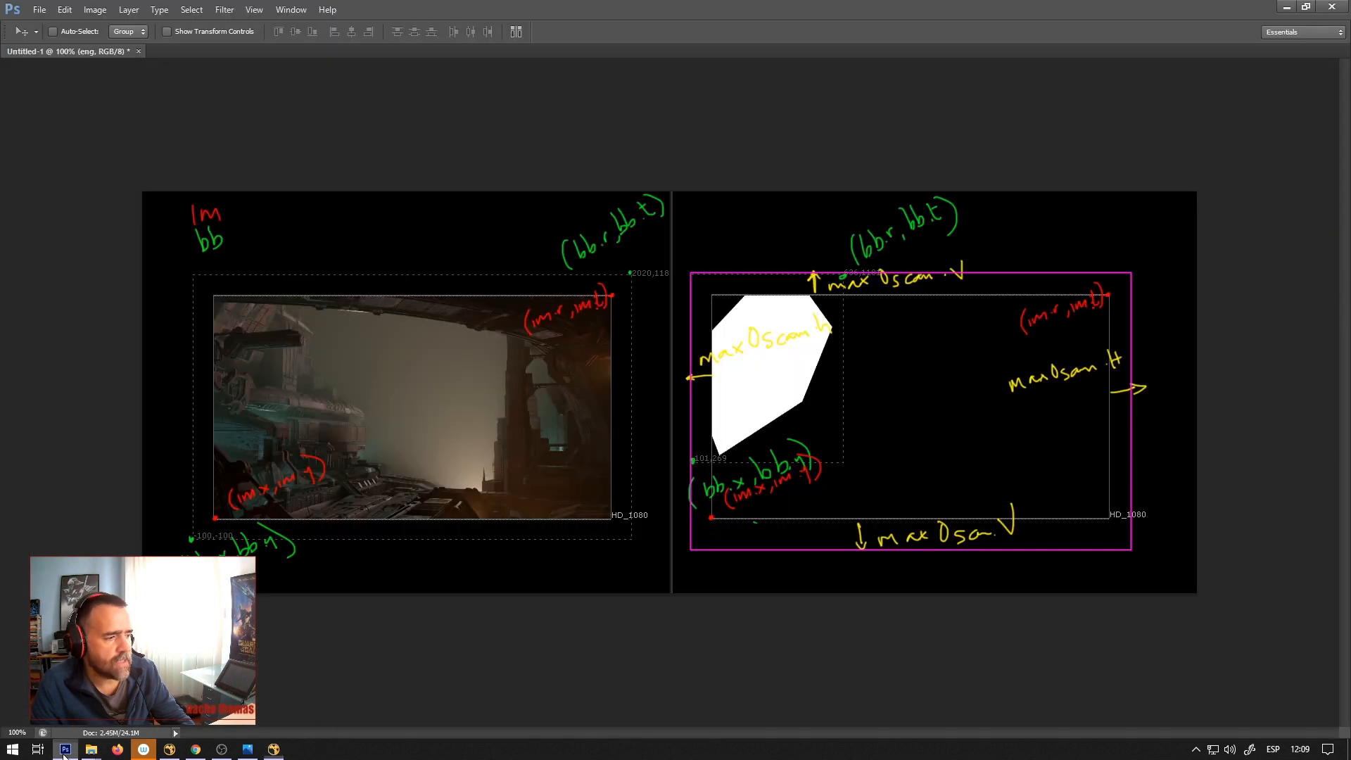
{"action": "left_click", "coordinate": [65, 749]}
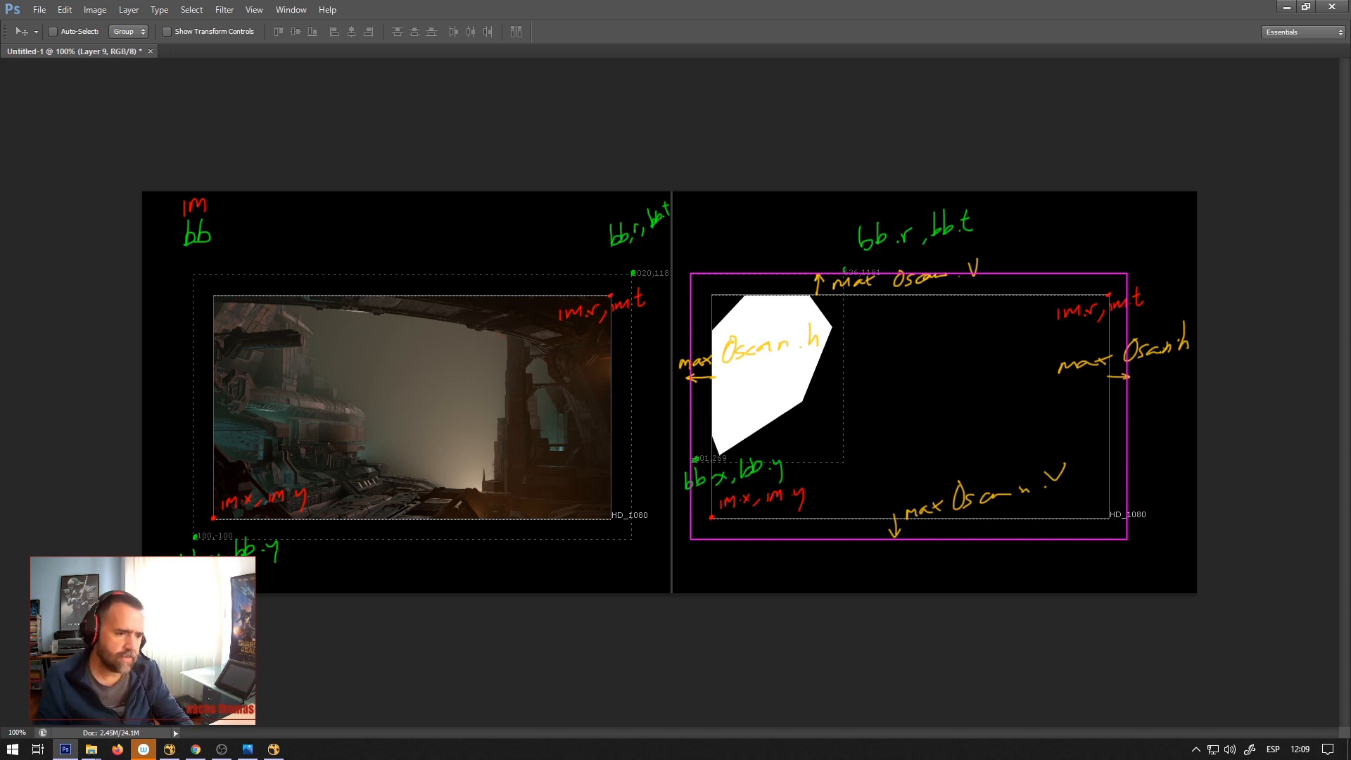
{"action": "key", "text": "b"}
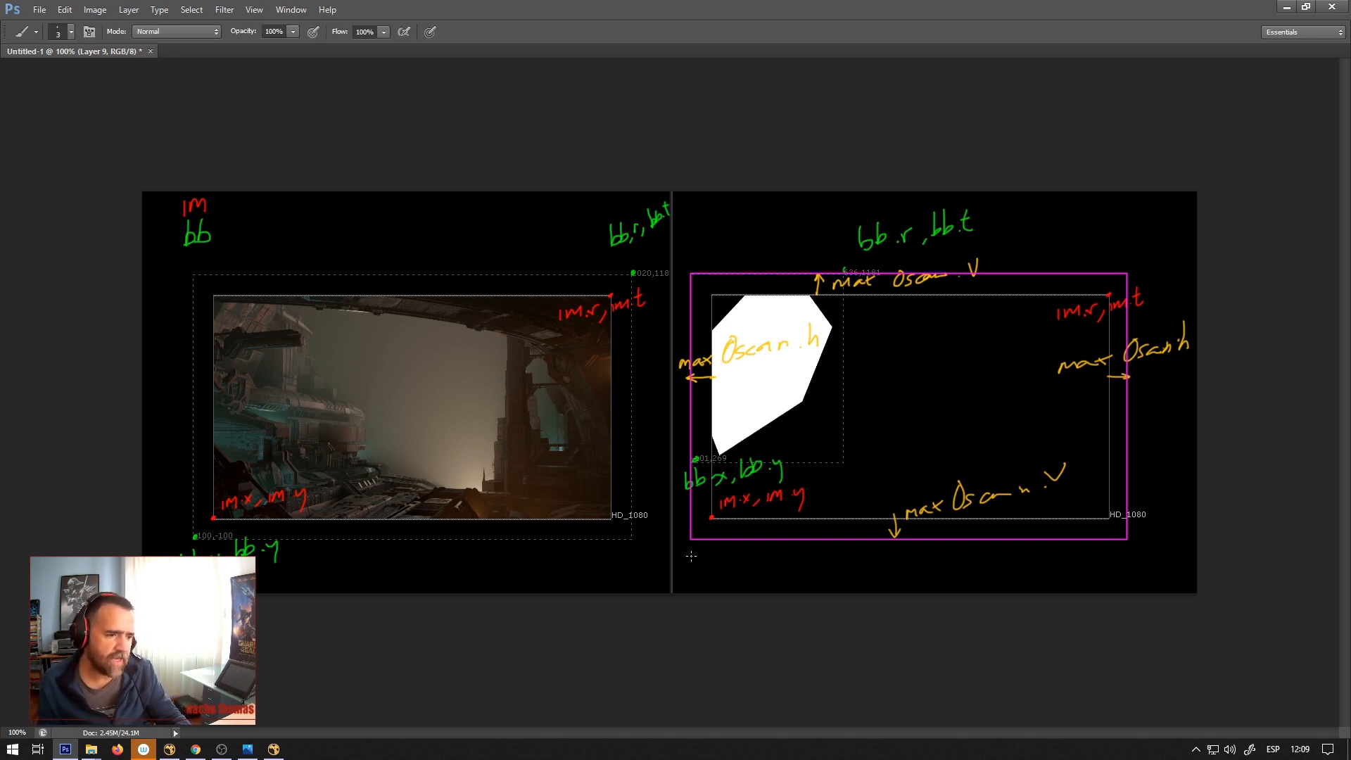
{"action": "left_click", "coordinate": [691, 540]}
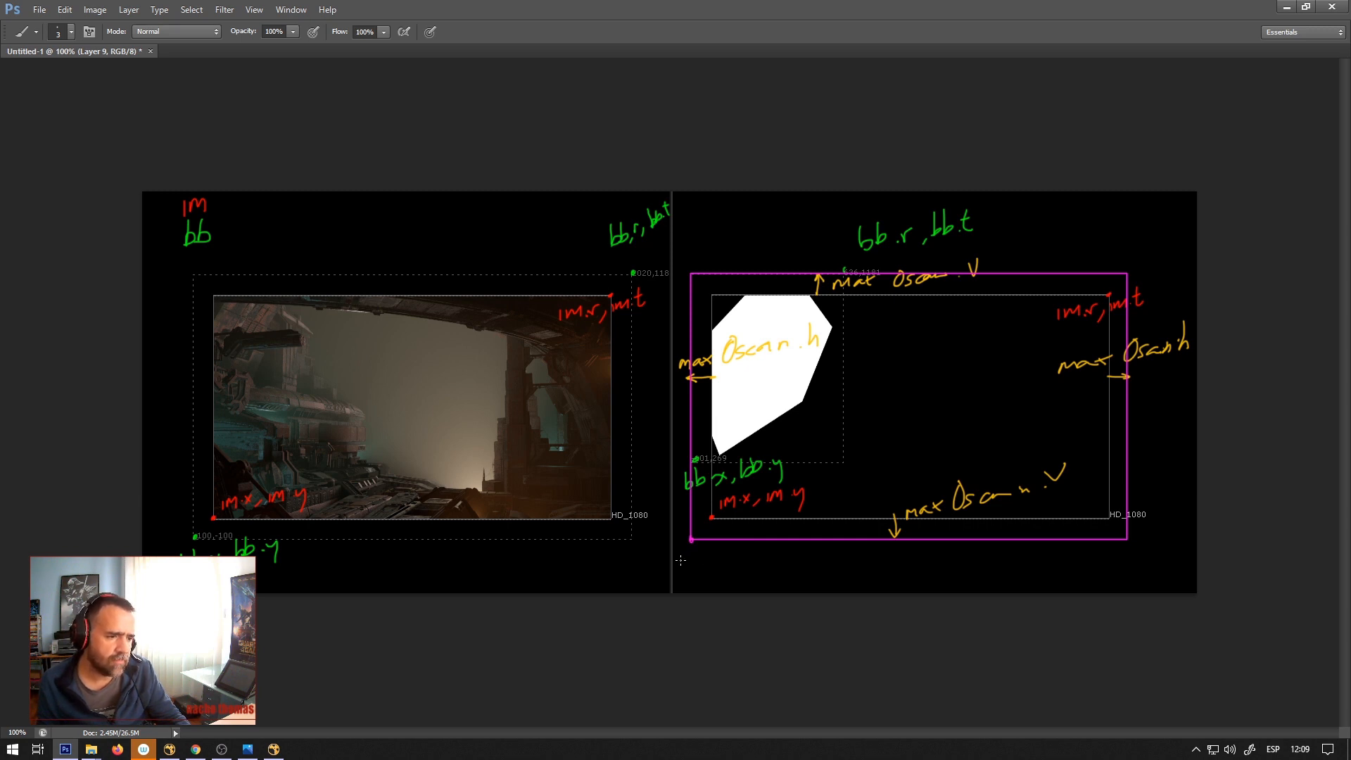
{"action": "mouse_move", "coordinate": [682, 563]}
{"action": "left_mouse_down"}
{"action": "mouse_move", "coordinate": [717, 546]}
{"action": "mouse_move", "coordinate": [739, 557]}
{"action": "mouse_move", "coordinate": [786, 543]}
{"action": "mouse_move", "coordinate": [795, 558]}
{"action": "mouse_move", "coordinate": [872, 542]}
{"action": "mouse_move", "coordinate": [949, 569]}
{"action": "left_mouse_up"}
{"action": "left_click_drag", "start_coordinate": [681, 548], "coordinate": [676, 583]}
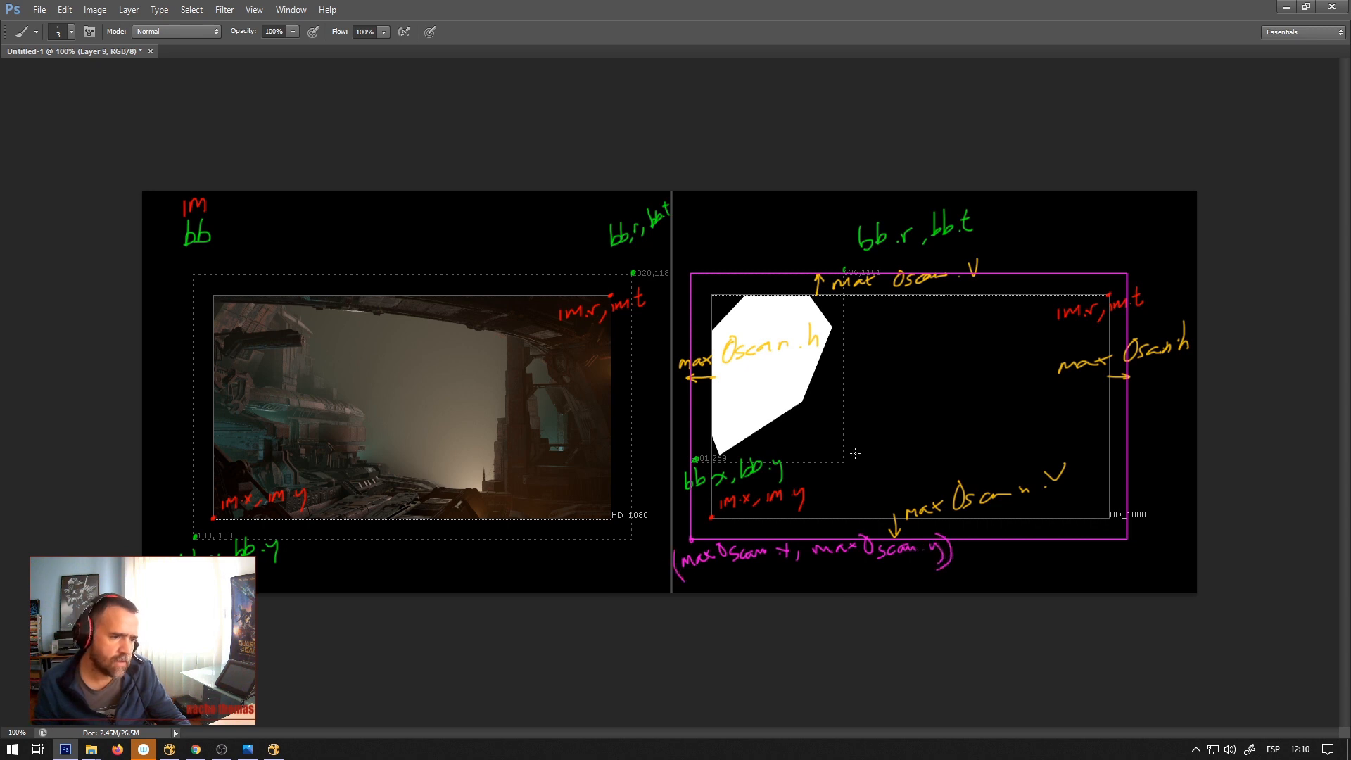
Label the magenta rectangle's upper-right corner (maxOscan.r, maxOscan.t) with a brushed dot and an arrow pointing to it.
{"action": "mouse_move", "coordinate": [1018, 226]}
{"action": "left_mouse_down"}
{"action": "mouse_move", "coordinate": [1024, 257]}
{"action": "mouse_move", "coordinate": [1135, 207]}
{"action": "mouse_move", "coordinate": [1190, 208]}
{"action": "left_mouse_up"}
{"action": "left_click", "coordinate": [1126, 271]}
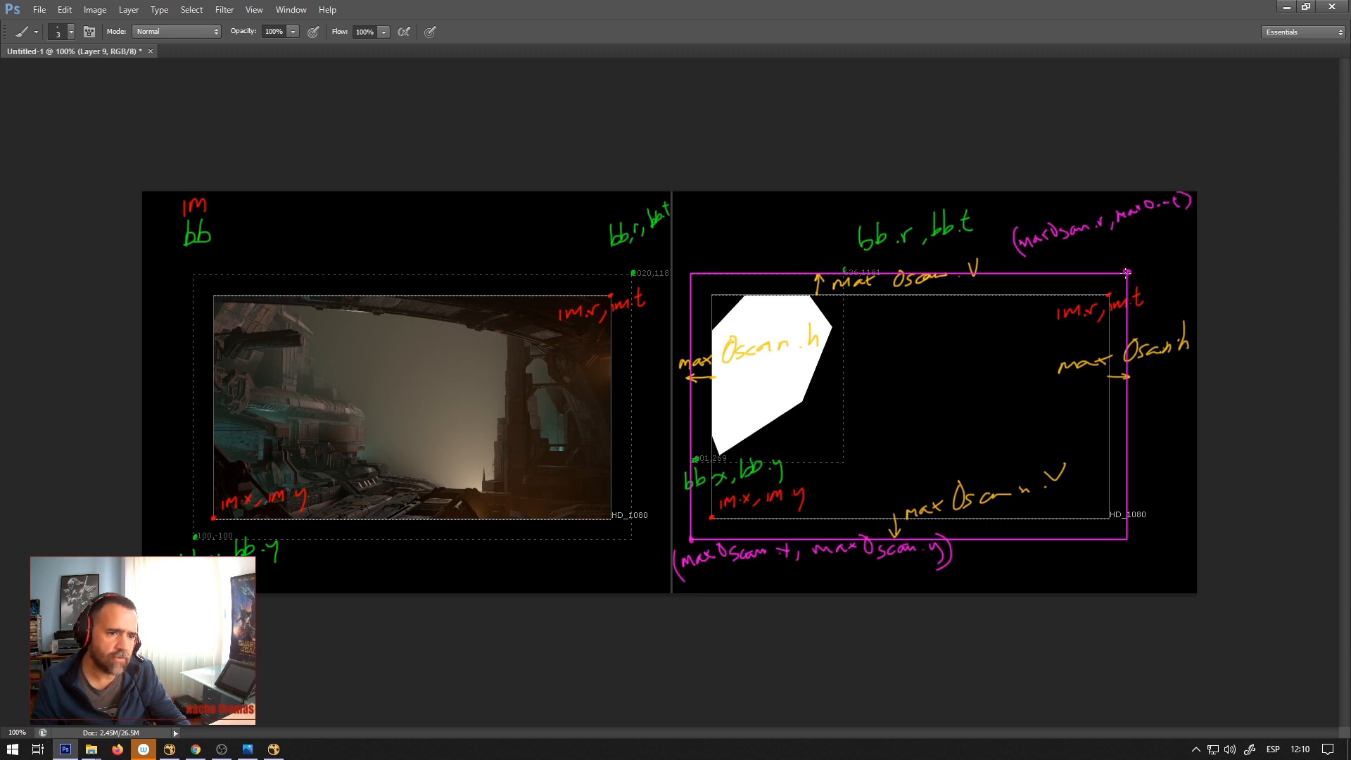
{"action": "left_click_drag", "start_coordinate": [1106, 241], "coordinate": [1118, 254]}
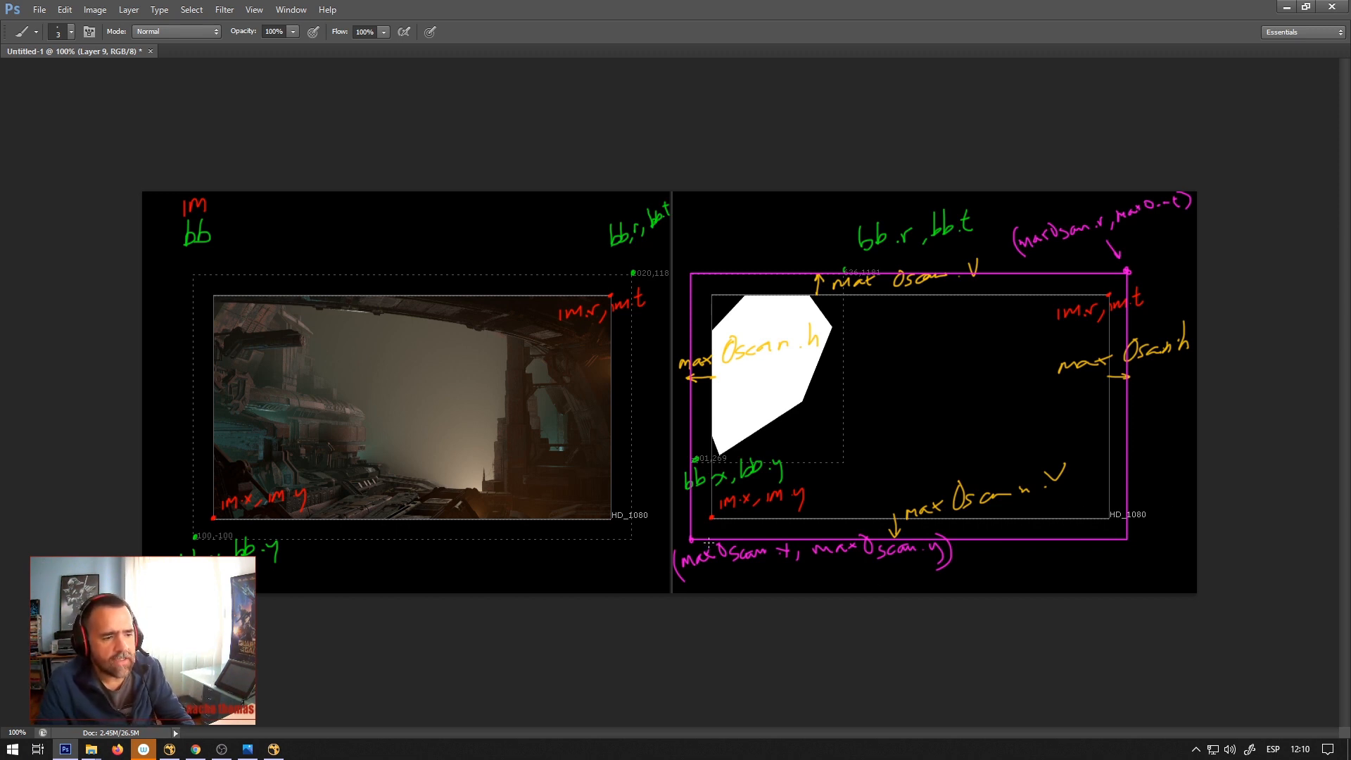
Switch back to Nuke and add a Bounding Box knob named and labelled maxOscan after endGroup in evaluateOscan1's user knobs.
{"action": "left_click", "coordinate": [273, 749]}
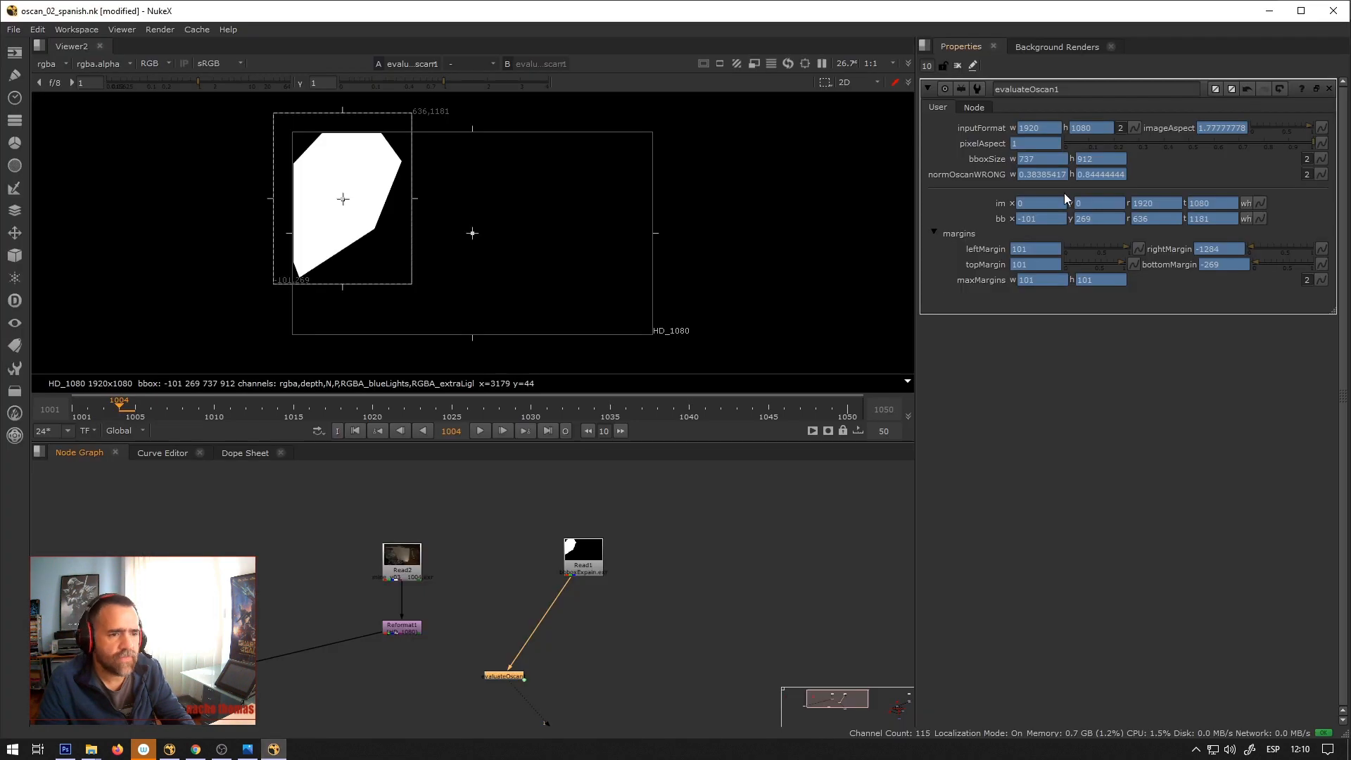
{"action": "right_click", "coordinate": [939, 113]}
{"action": "left_click", "coordinate": [964, 120]}
{"action": "scroll", "coordinate": [583, 416], "scroll_direction": "down", "scroll_amount": 1}
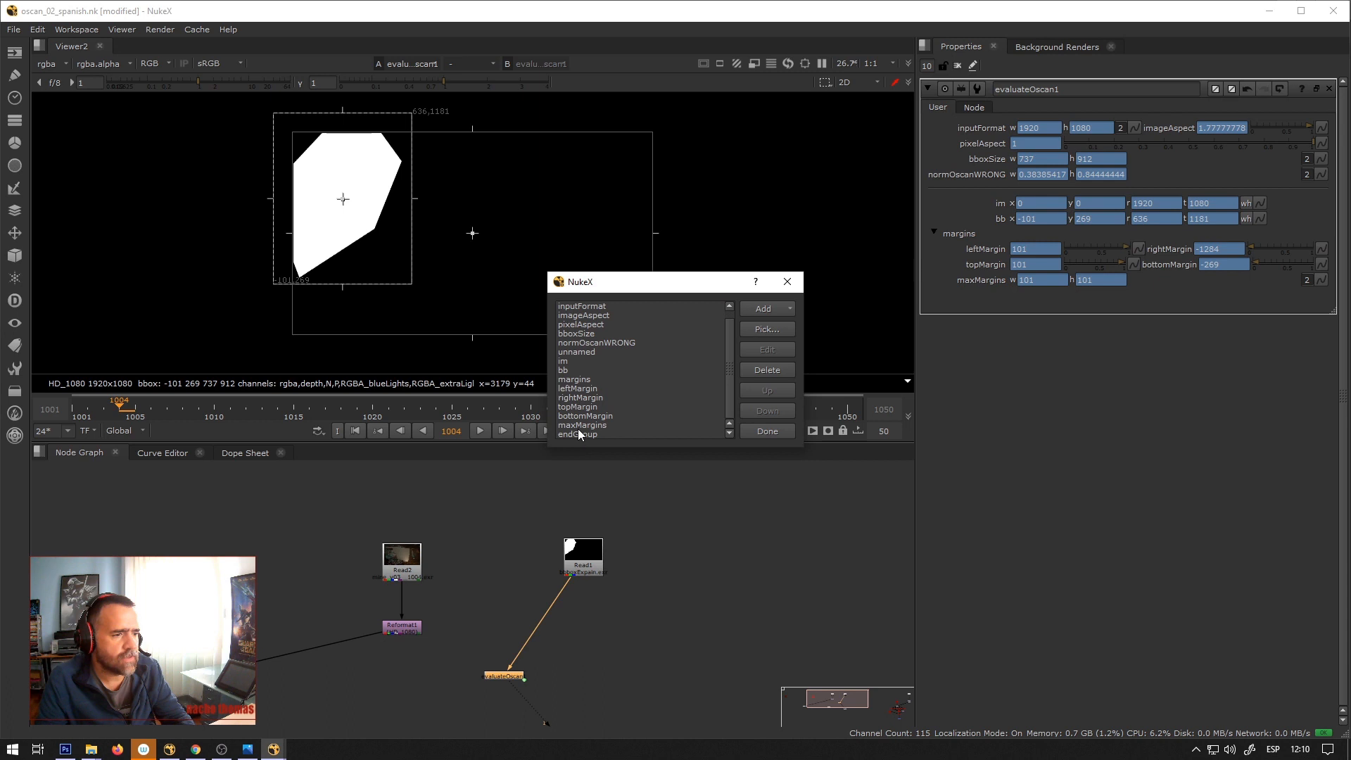
{"action": "left_click", "coordinate": [577, 431]}
{"action": "left_click", "coordinate": [790, 309]}
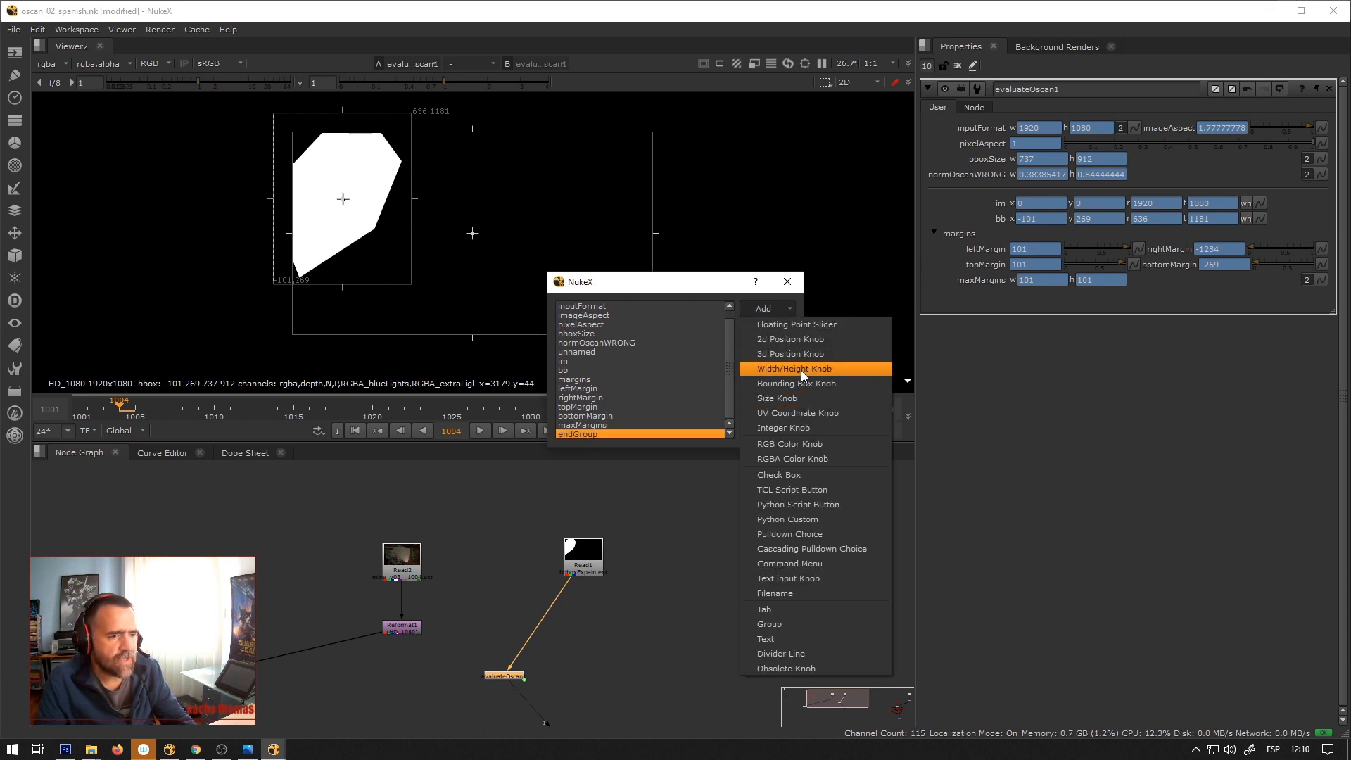
{"action": "left_click", "coordinate": [800, 382]}
{"action": "type", "text": "maxOscan"}
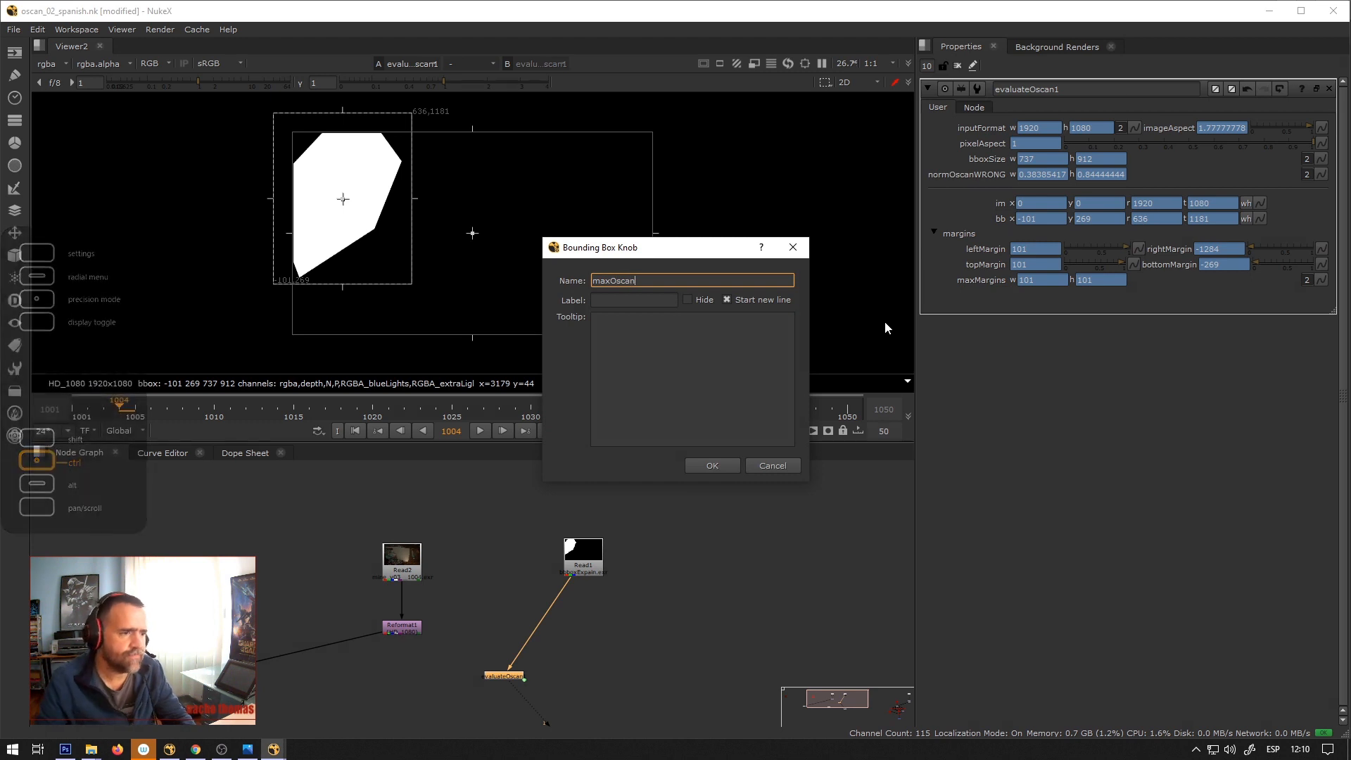
{"action": "left_click_drag", "start_coordinate": [658, 285], "coordinate": [535, 273]}
{"action": "key", "text": "ctrl+c"}
{"action": "left_click", "coordinate": [628, 298]}
{"action": "key", "text": "ctrl+v"}
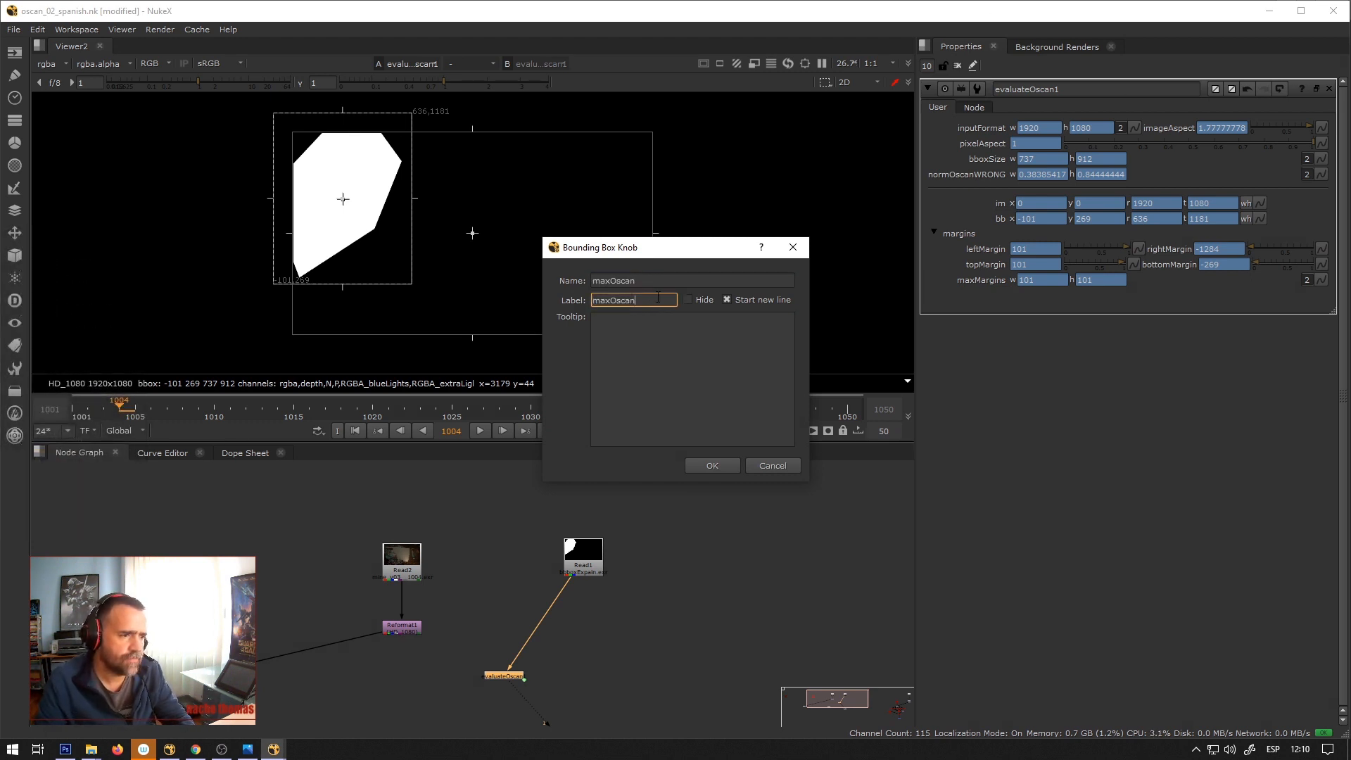
{"action": "left_click", "coordinate": [705, 463]}
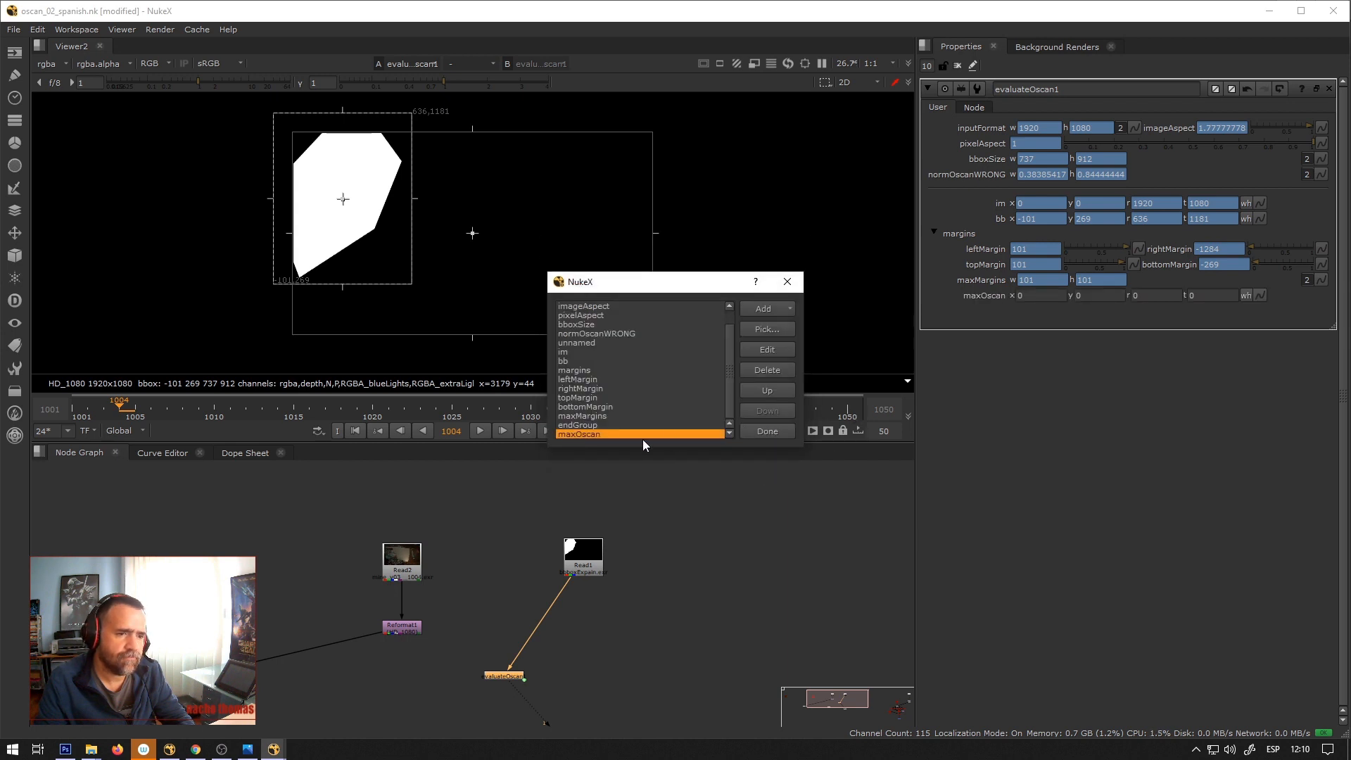
{"action": "left_click", "coordinate": [766, 431]}
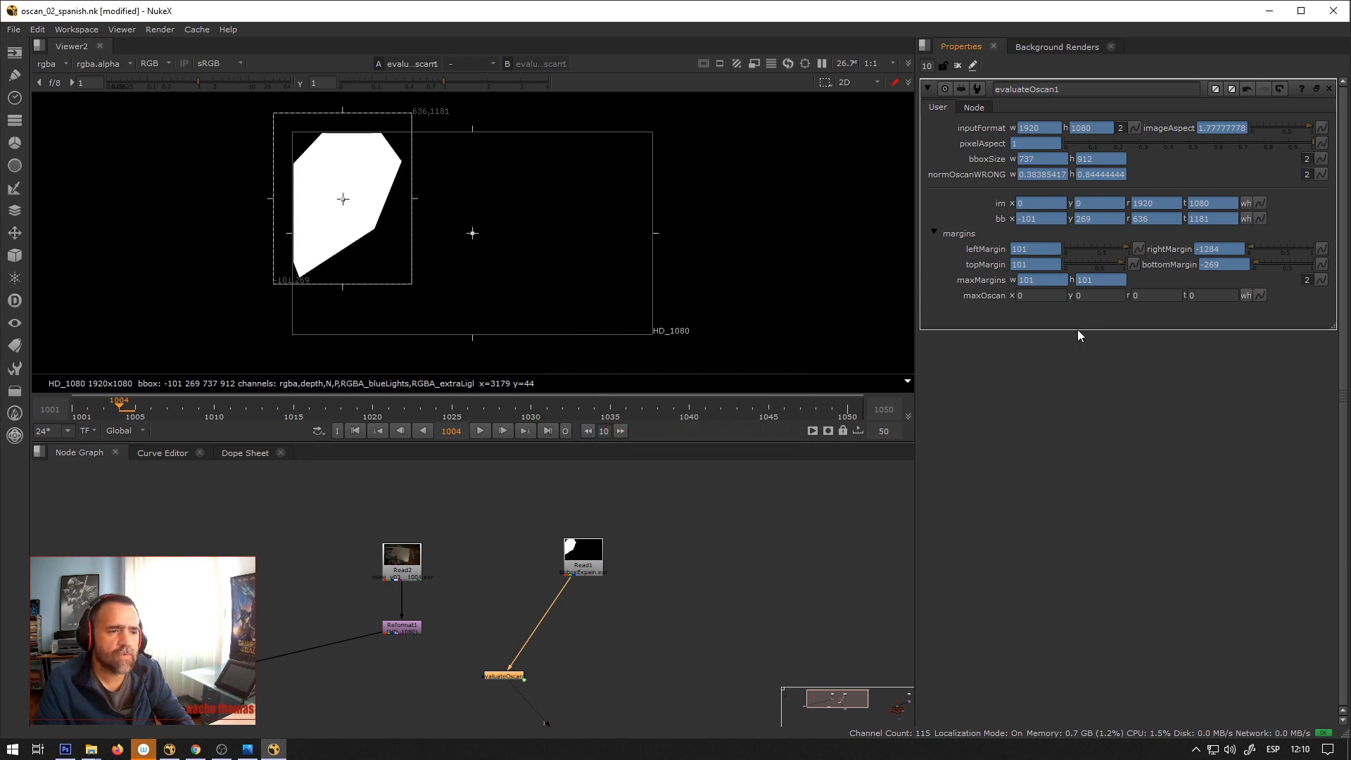
Set the expression for the x value of maxOscan on evaluateOscan1 to im.x-maxMargins.w.
{"action": "right_click", "coordinate": [1034, 295]}
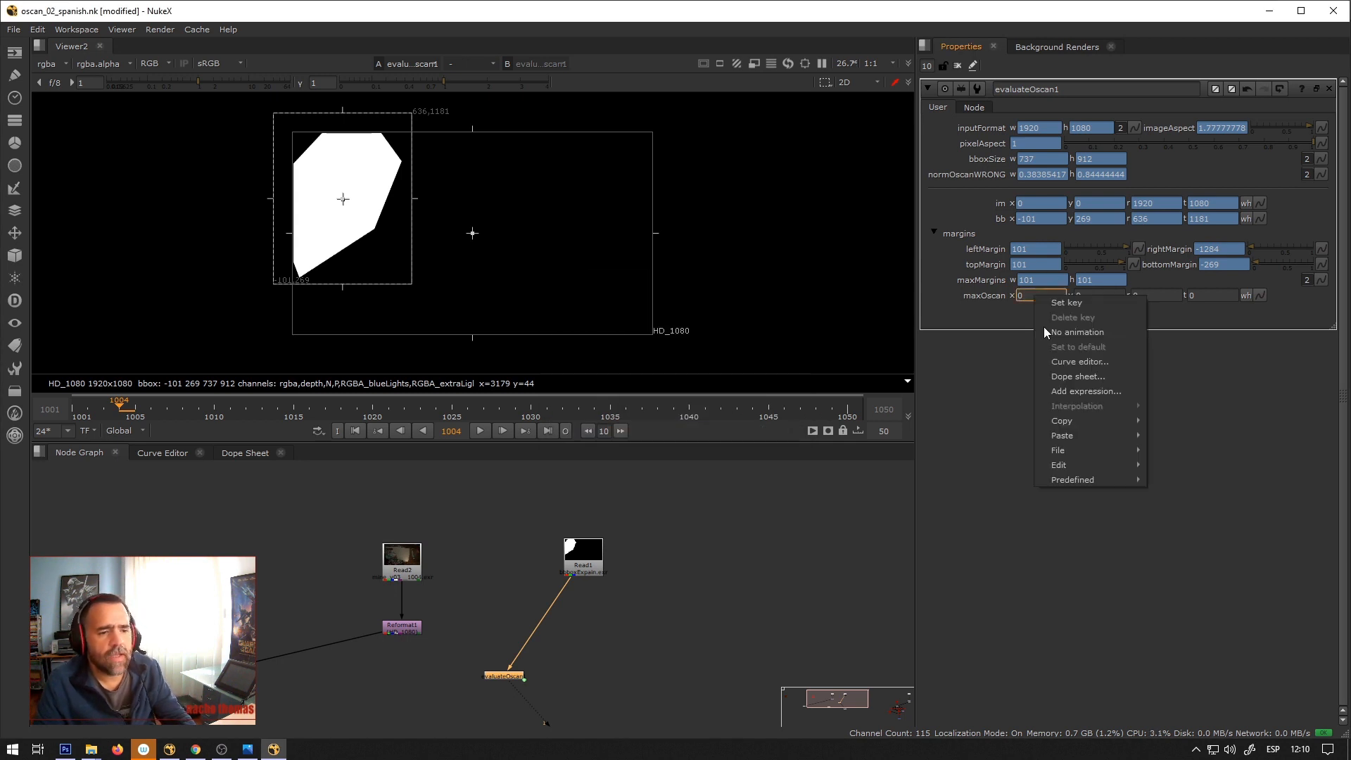
{"action": "left_click", "coordinate": [1081, 391]}
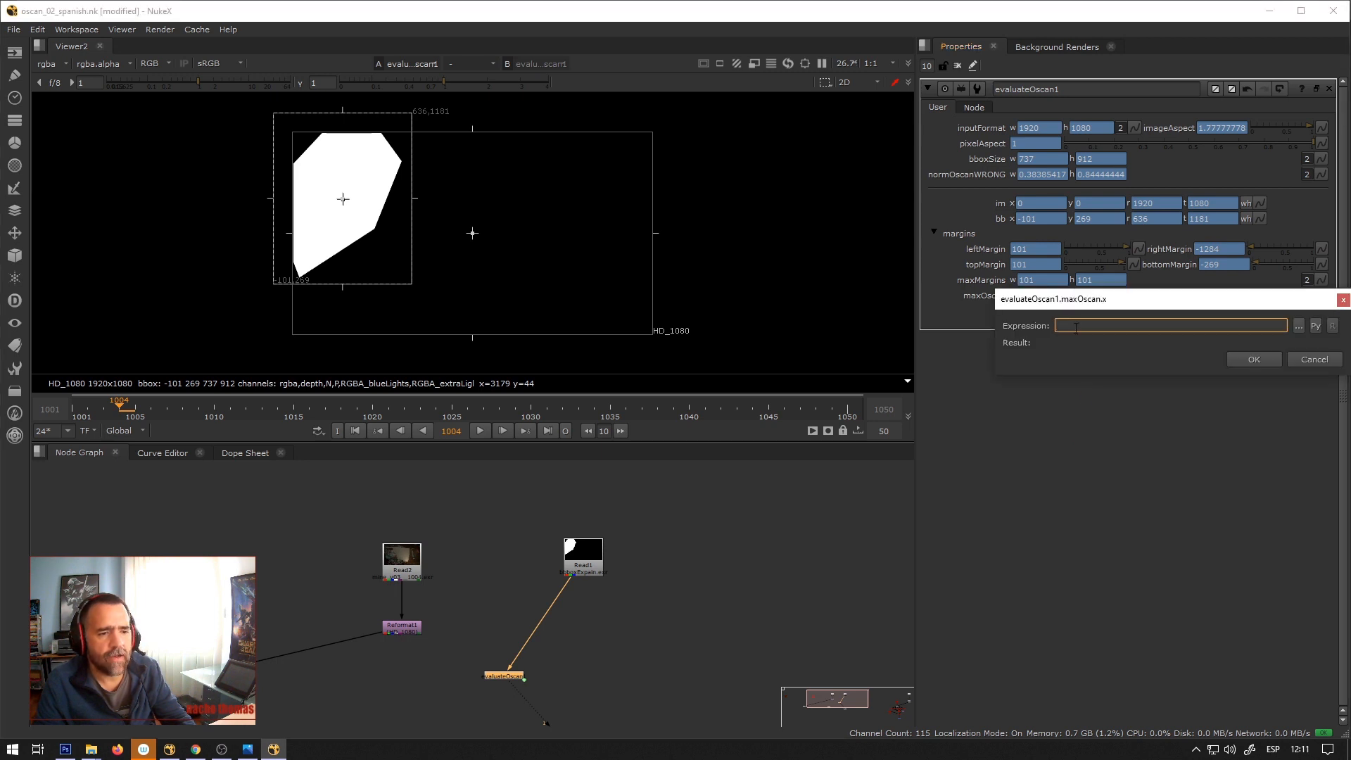
{"action": "left_click_drag", "start_coordinate": [1090, 301], "coordinate": [915, 413]}
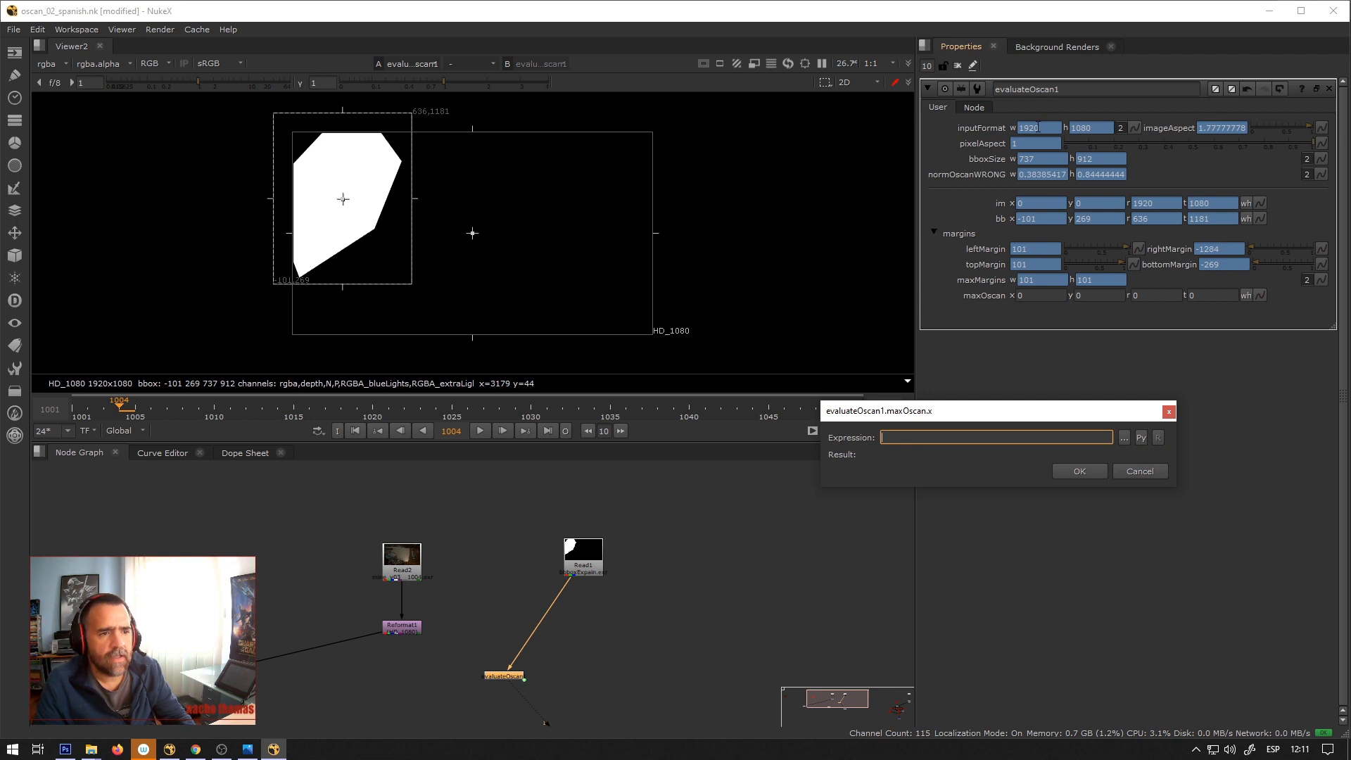
{"action": "type", "text": "im."}
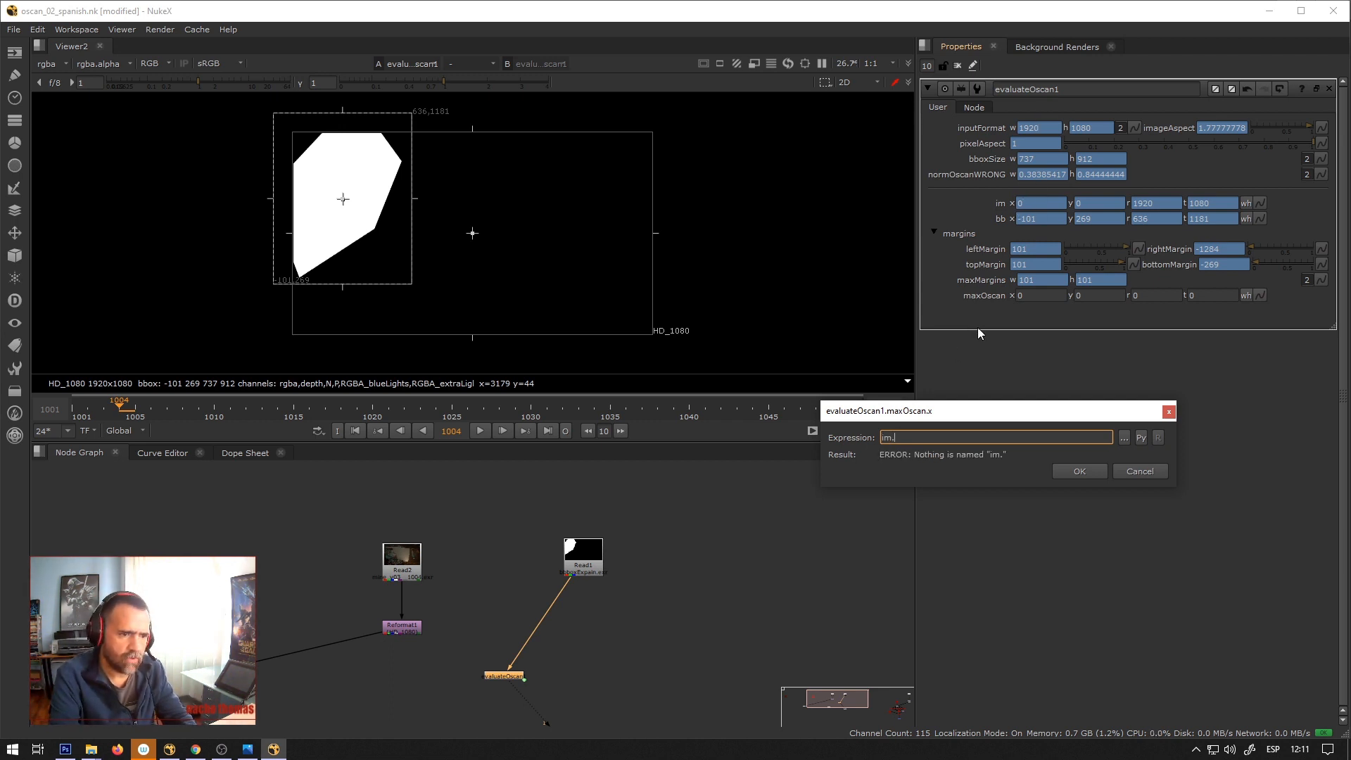
{"action": "type", "text": "x"}
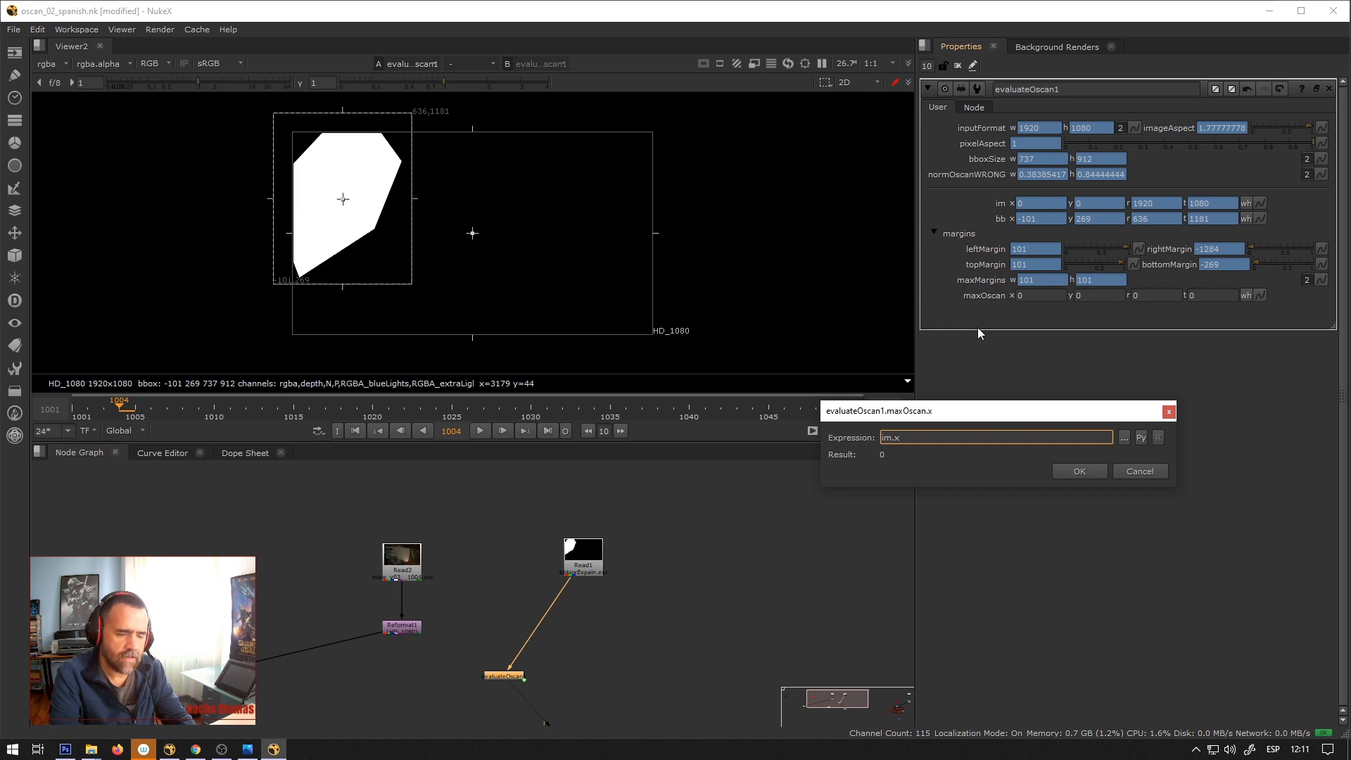
{"action": "type", "text": "-"}
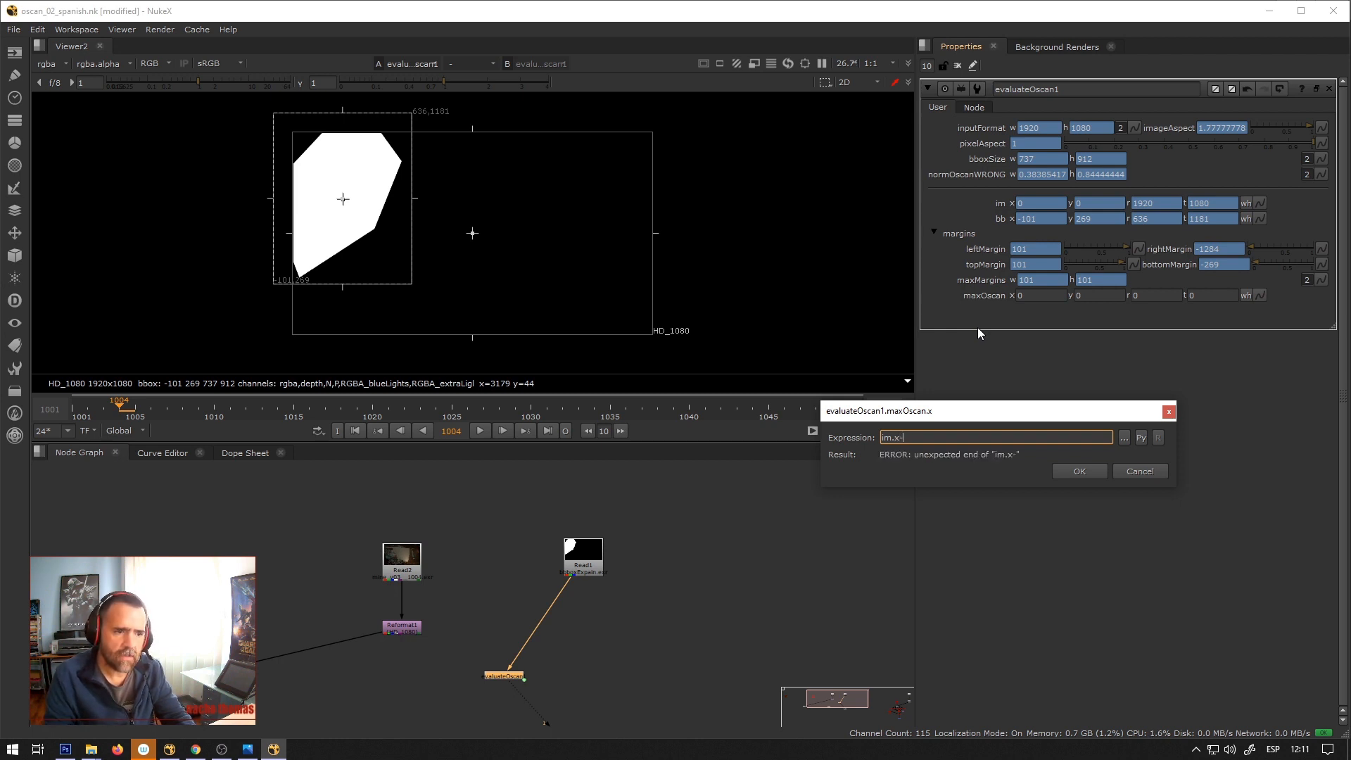
{"action": "type", "text": "maxMargins."}
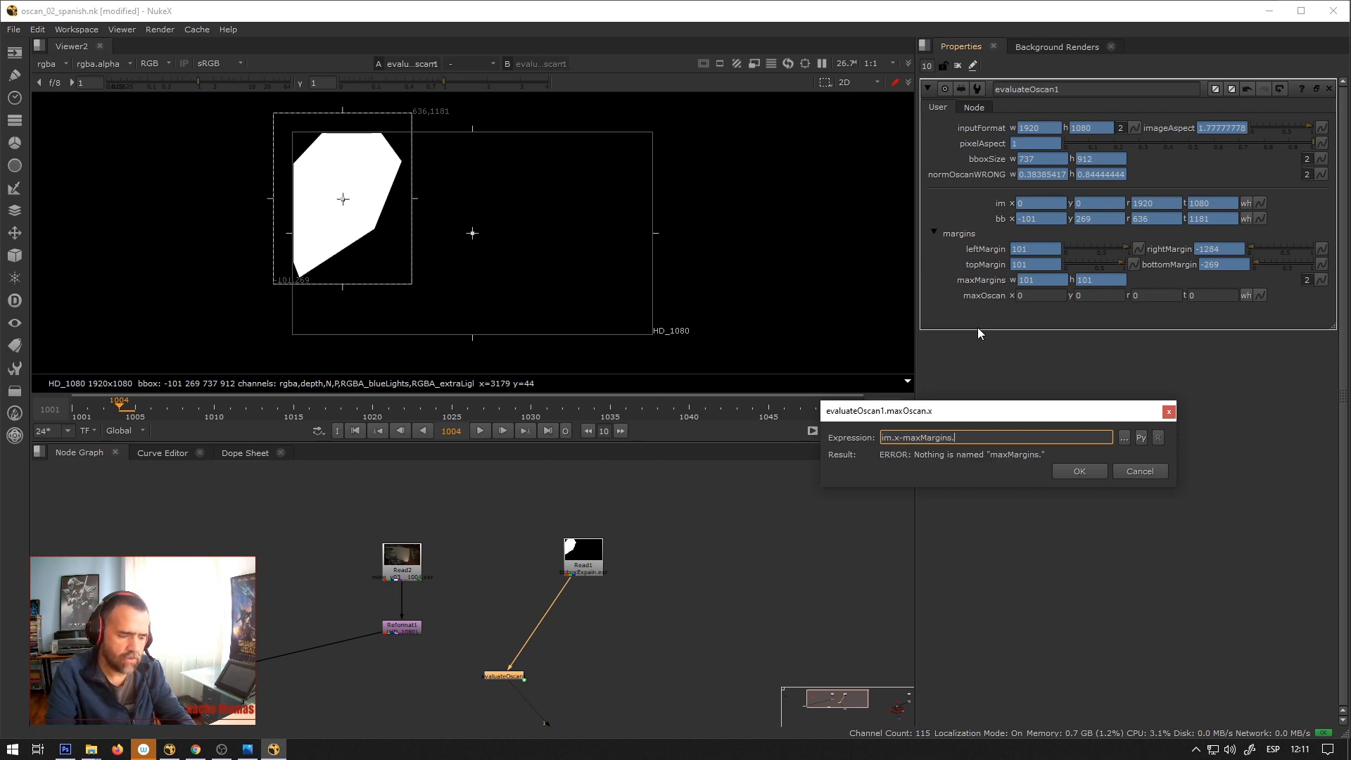
{"action": "type", "text": "w"}
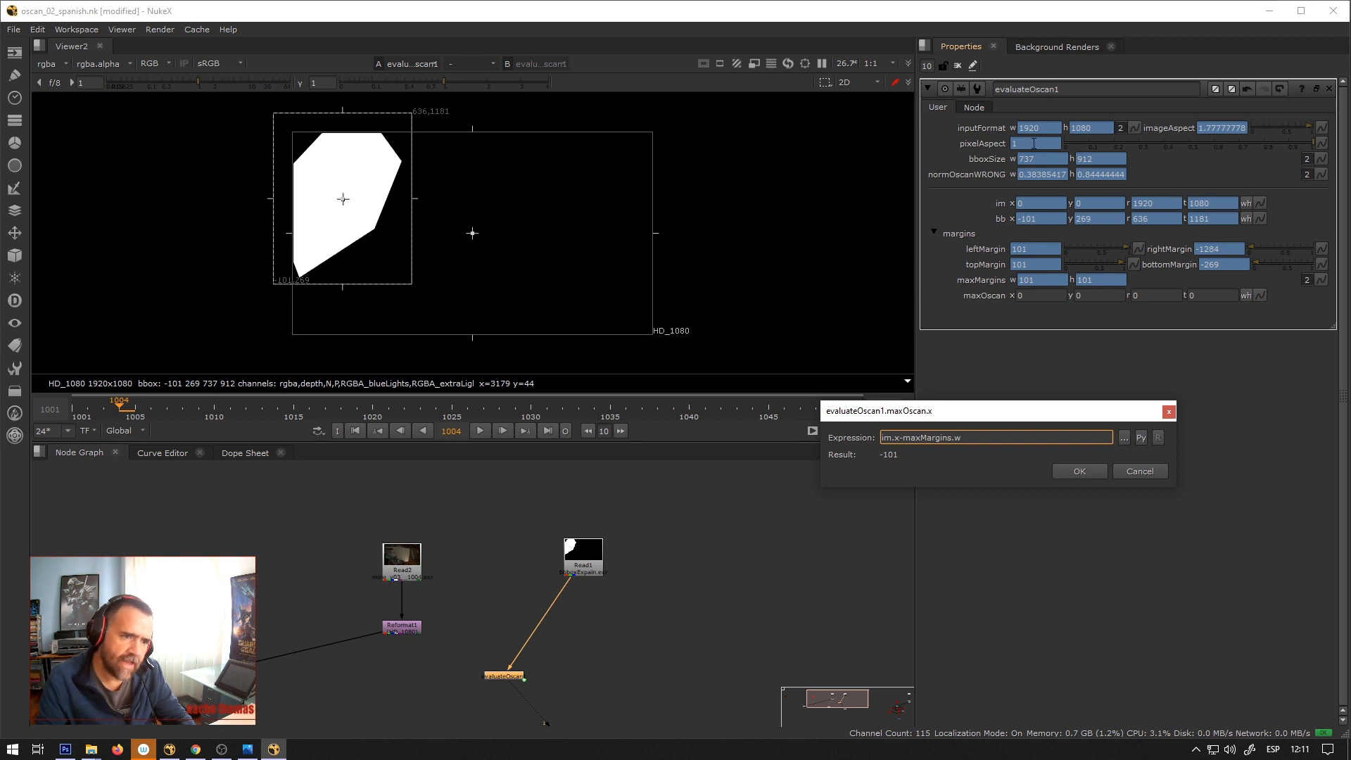
{"action": "left_click", "coordinate": [1036, 204]}
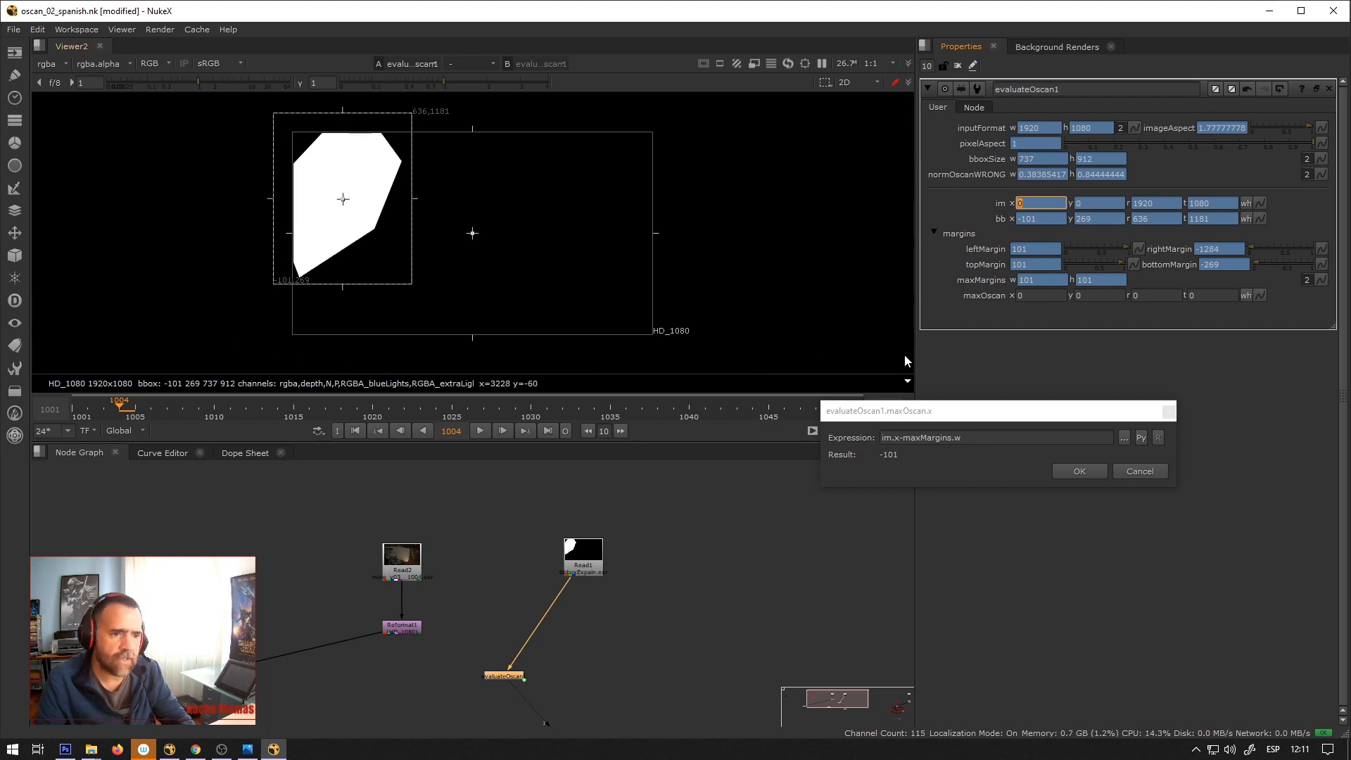
{"action": "left_click", "coordinate": [982, 470]}
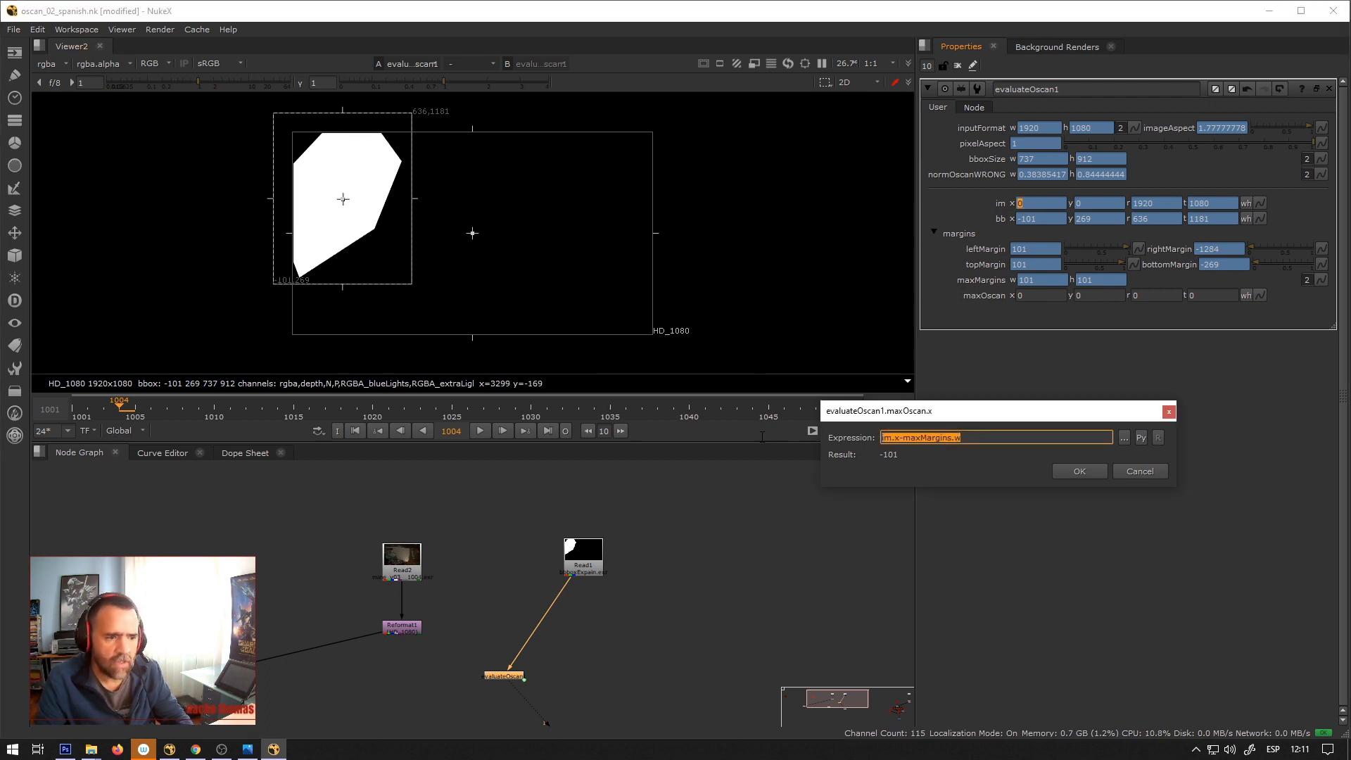
{"action": "left_click", "coordinate": [1082, 471]}
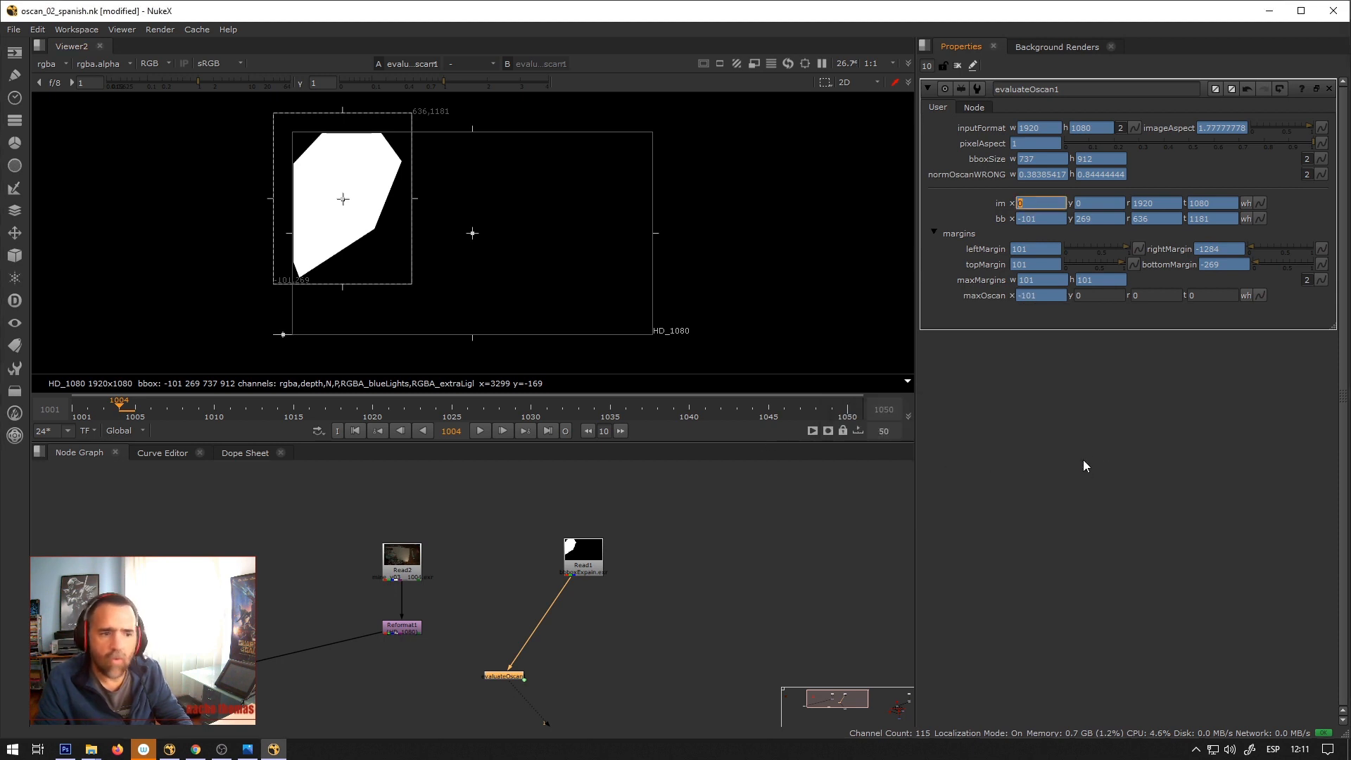
Set the expression for the y value of maxOscan to im.y minus the vertical component of maxMargins.
{"action": "right_click", "coordinate": [1091, 295]}
{"action": "left_click", "coordinate": [1106, 392]}
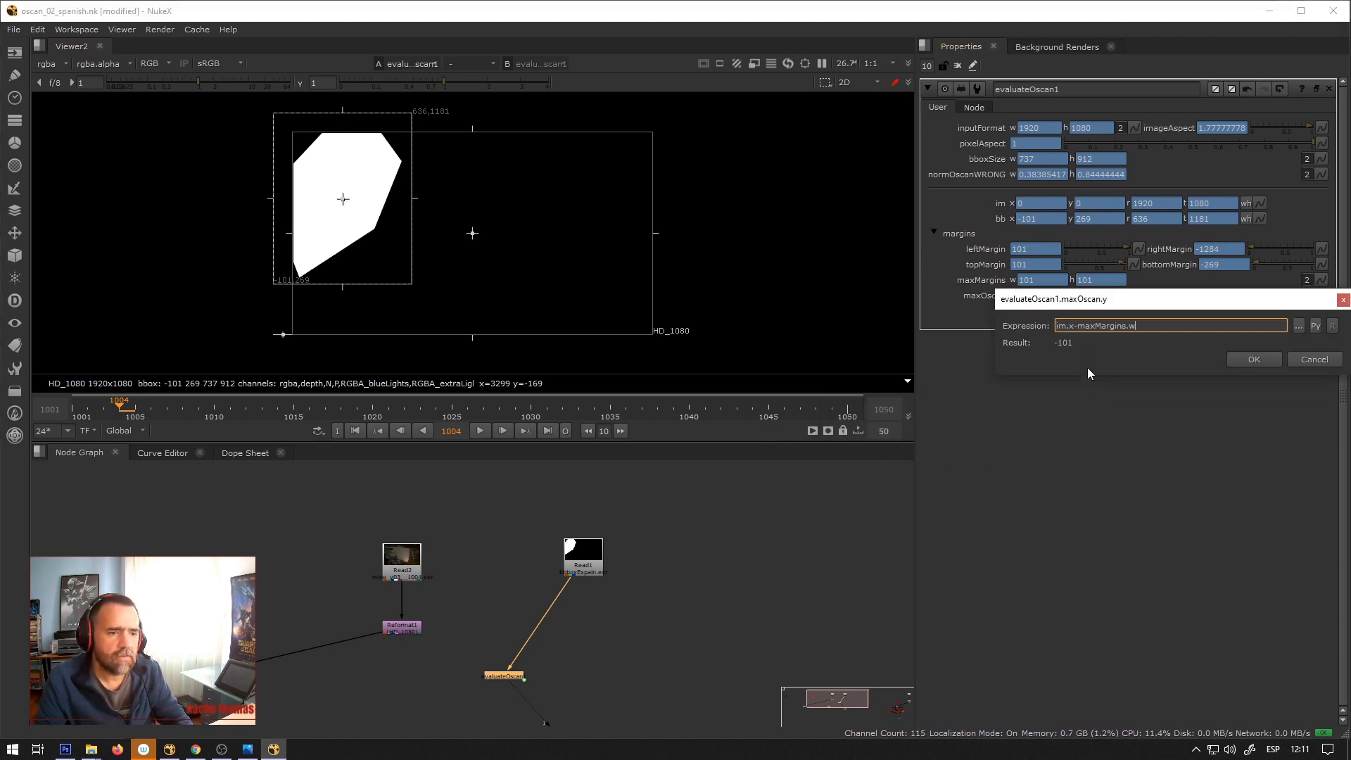
{"action": "double_click", "coordinate": [1070, 326]}
{"action": "type", "text": "y"}
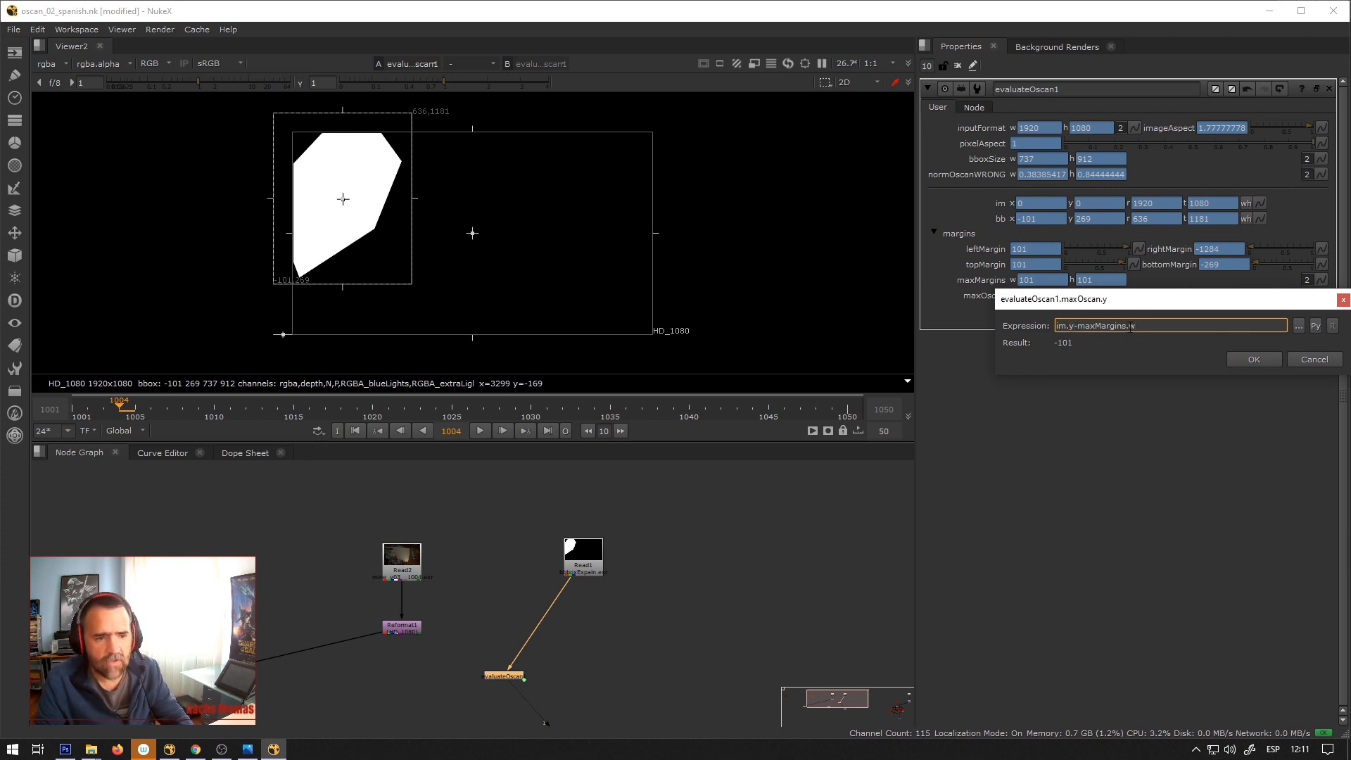
{"action": "left_click_drag", "start_coordinate": [1130, 326], "coordinate": [1146, 327]}
{"action": "left_click", "coordinate": [1254, 360]}
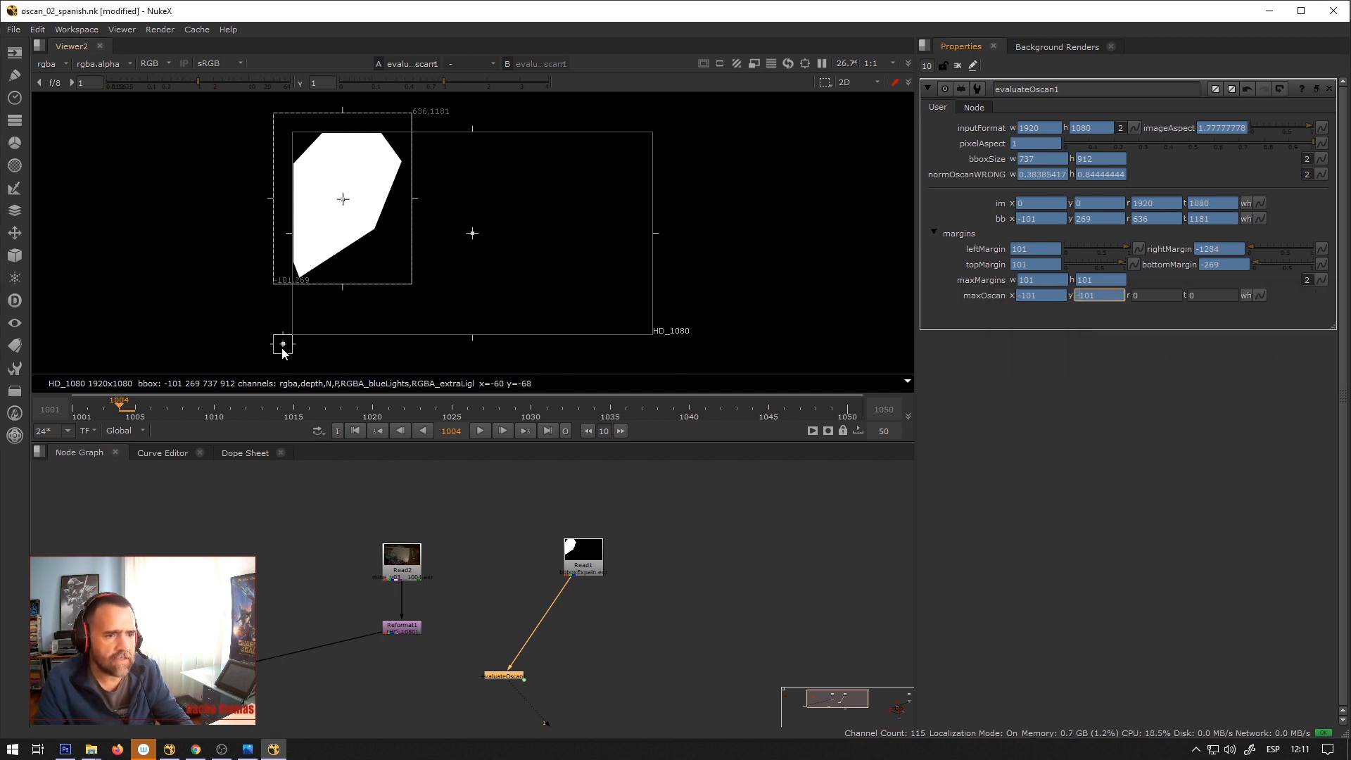
Set the expression for the r value of maxOscan to im.r+maxMargins.w.
{"action": "right_click", "coordinate": [1147, 296]}
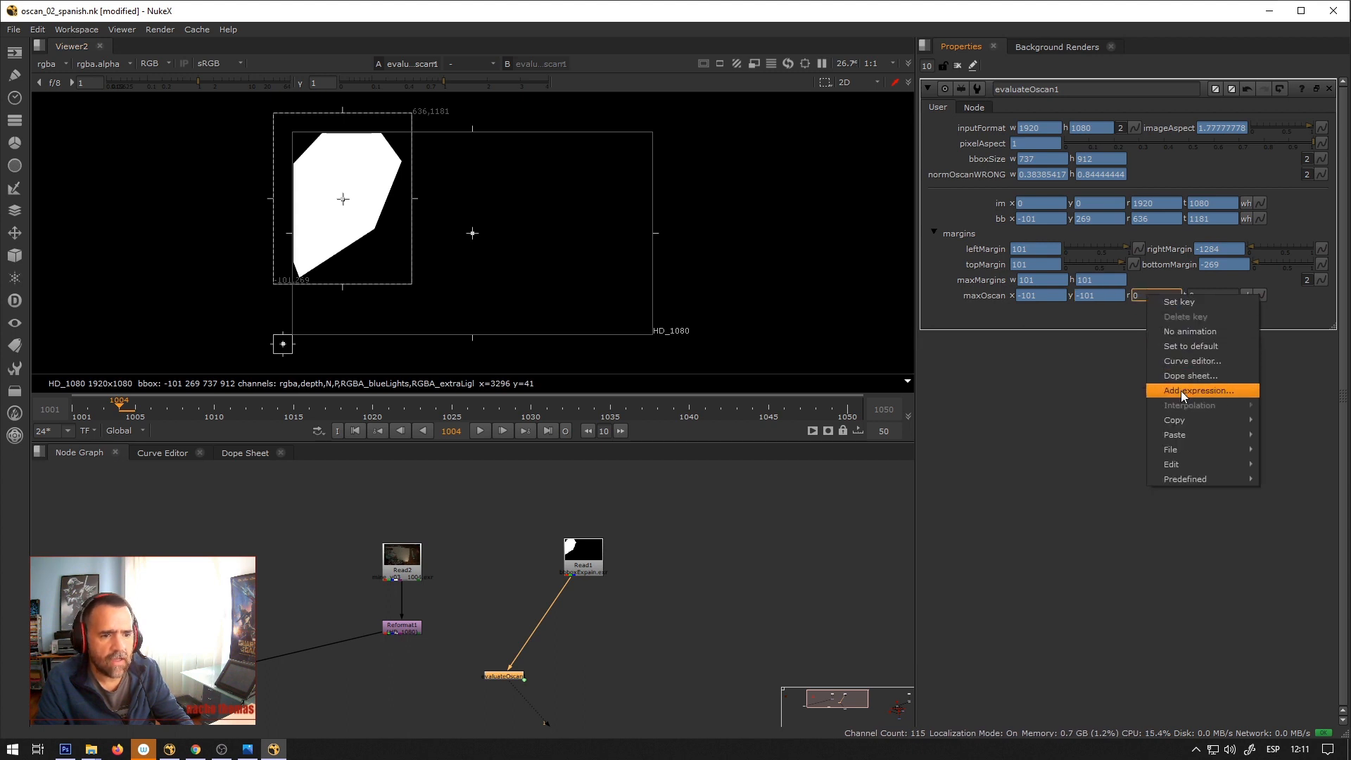
{"action": "left_click", "coordinate": [1180, 391]}
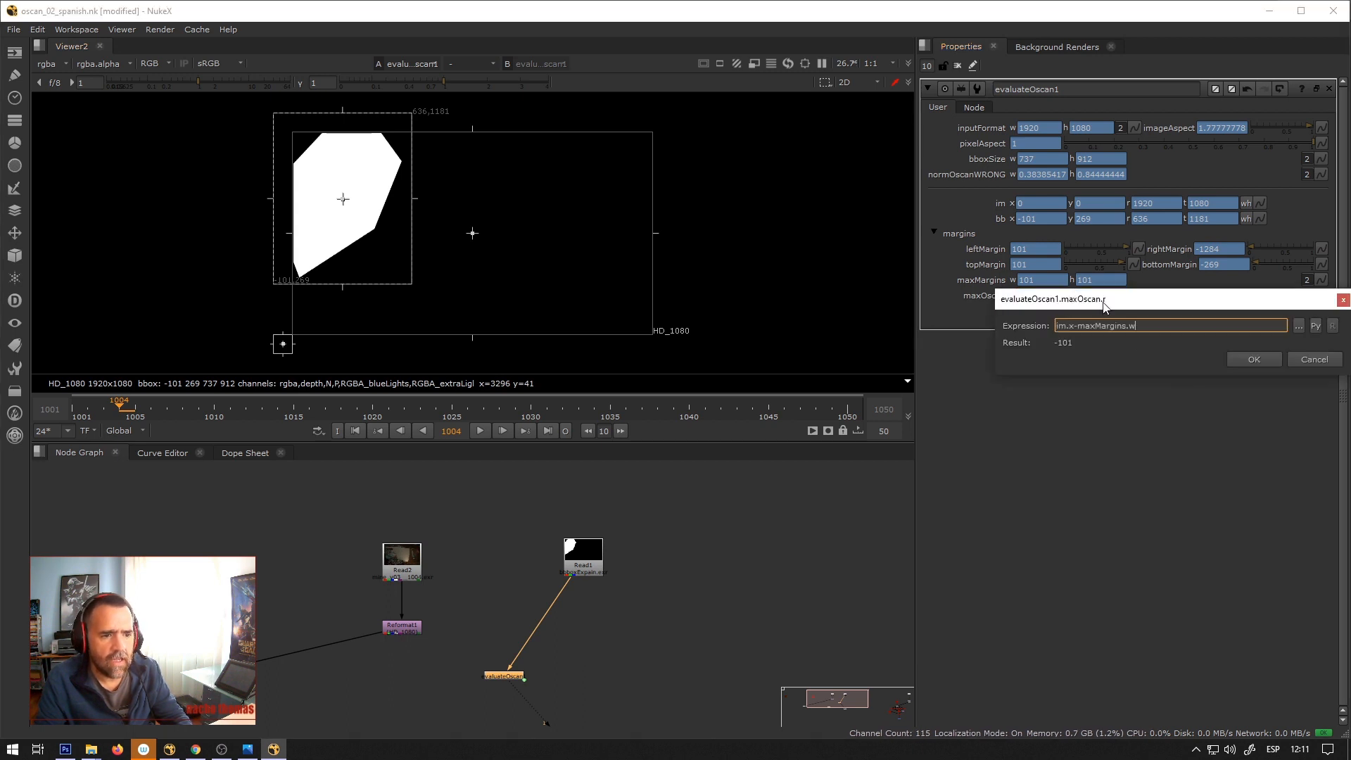
{"action": "double_click", "coordinate": [1071, 326]}
{"action": "type", "text": "r"}
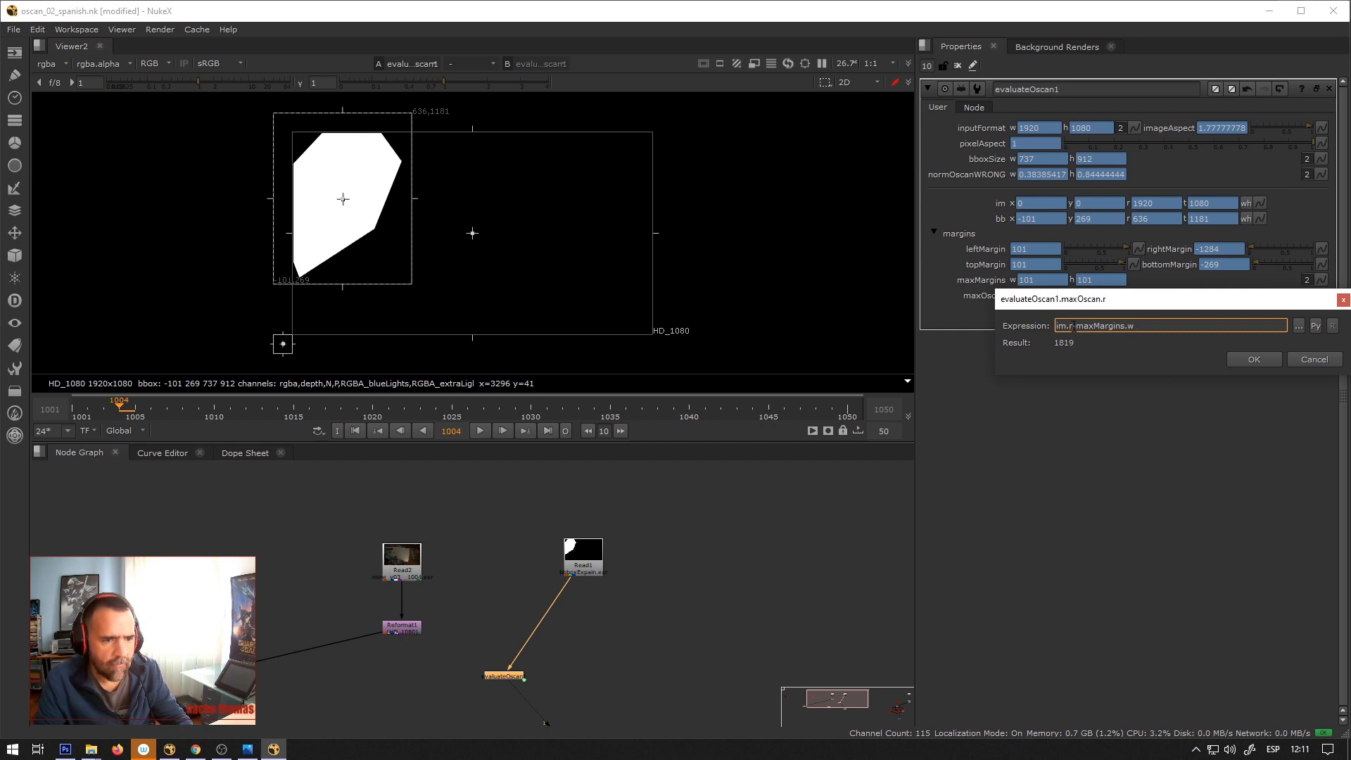
{"action": "key", "text": "Delete"}
{"action": "type", "text": "+"}
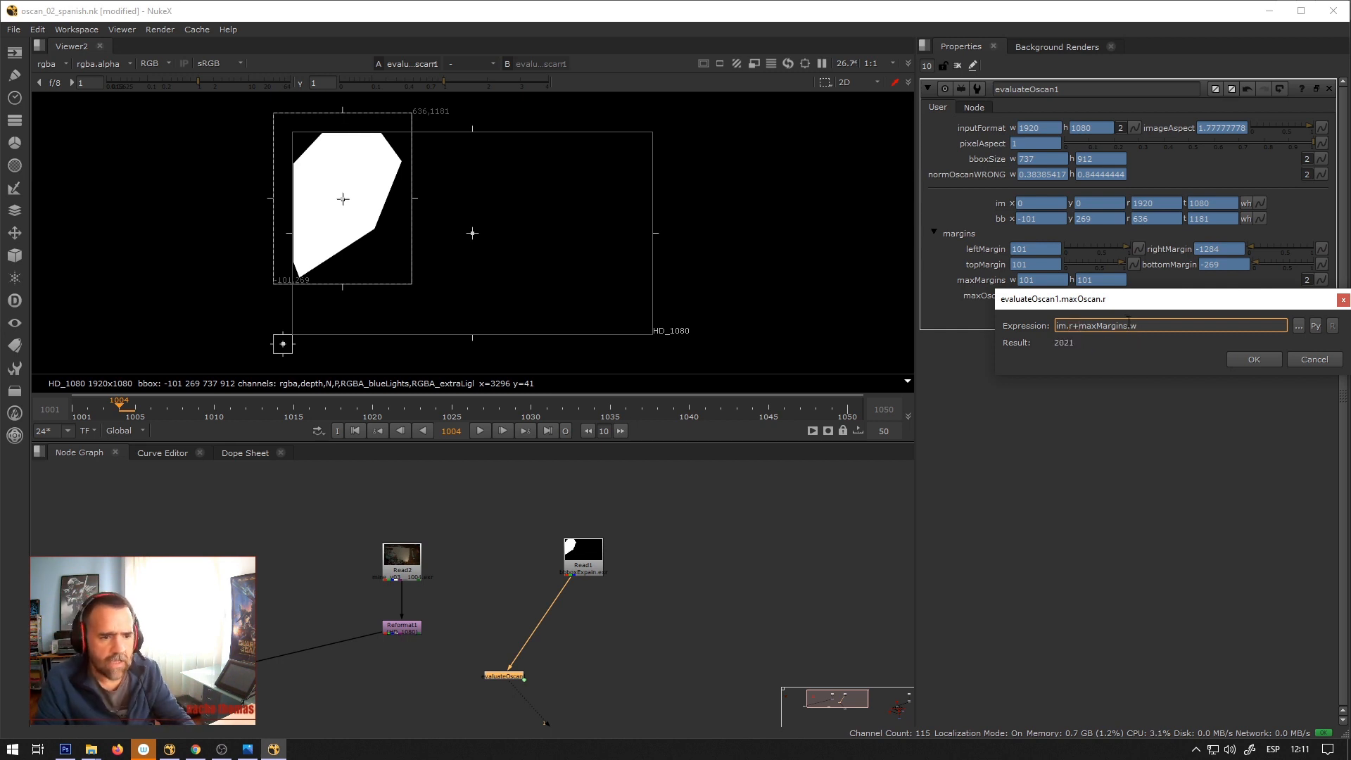
{"action": "double_click", "coordinate": [1132, 326]}
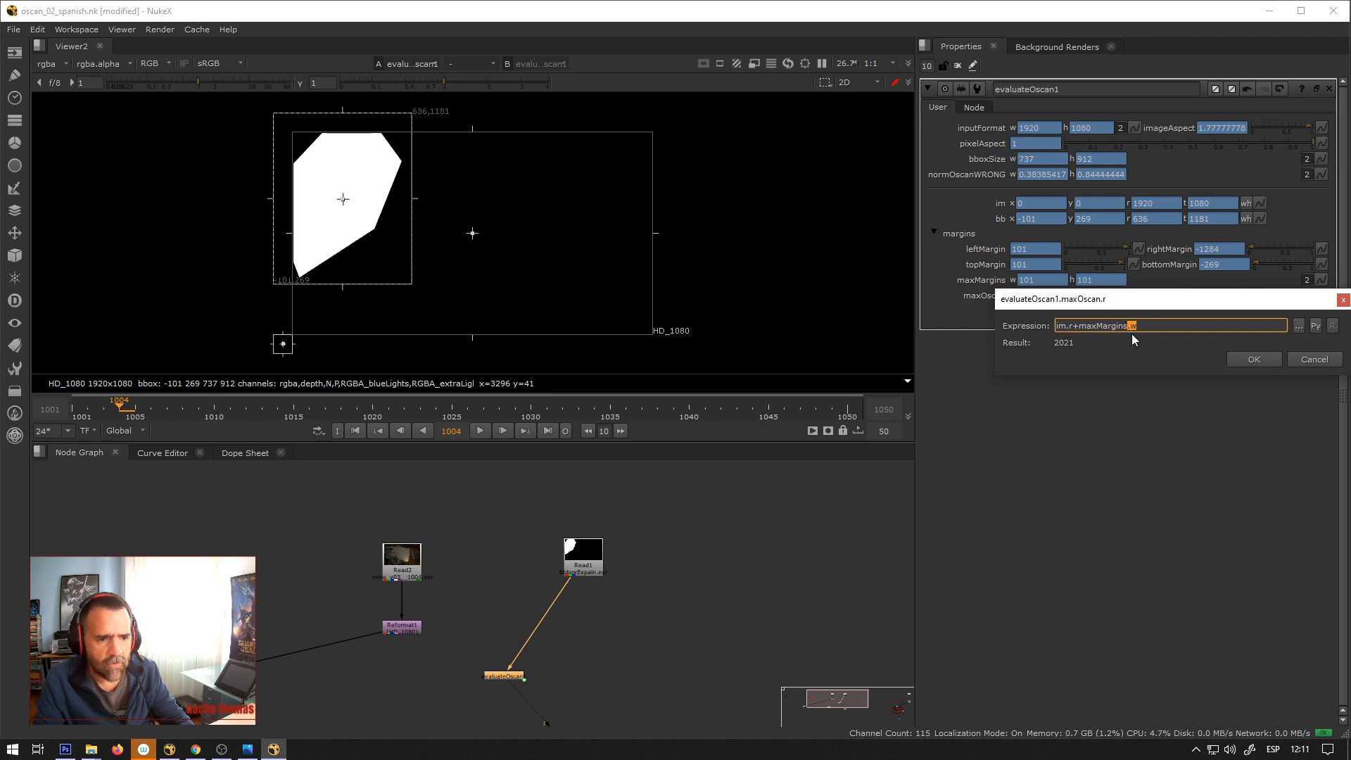
{"action": "left_click", "coordinate": [1253, 360]}
Set the expression for the t value of maxOscan to im.t plus the vertical component of maxMargins.
{"action": "right_click", "coordinate": [1211, 294]}
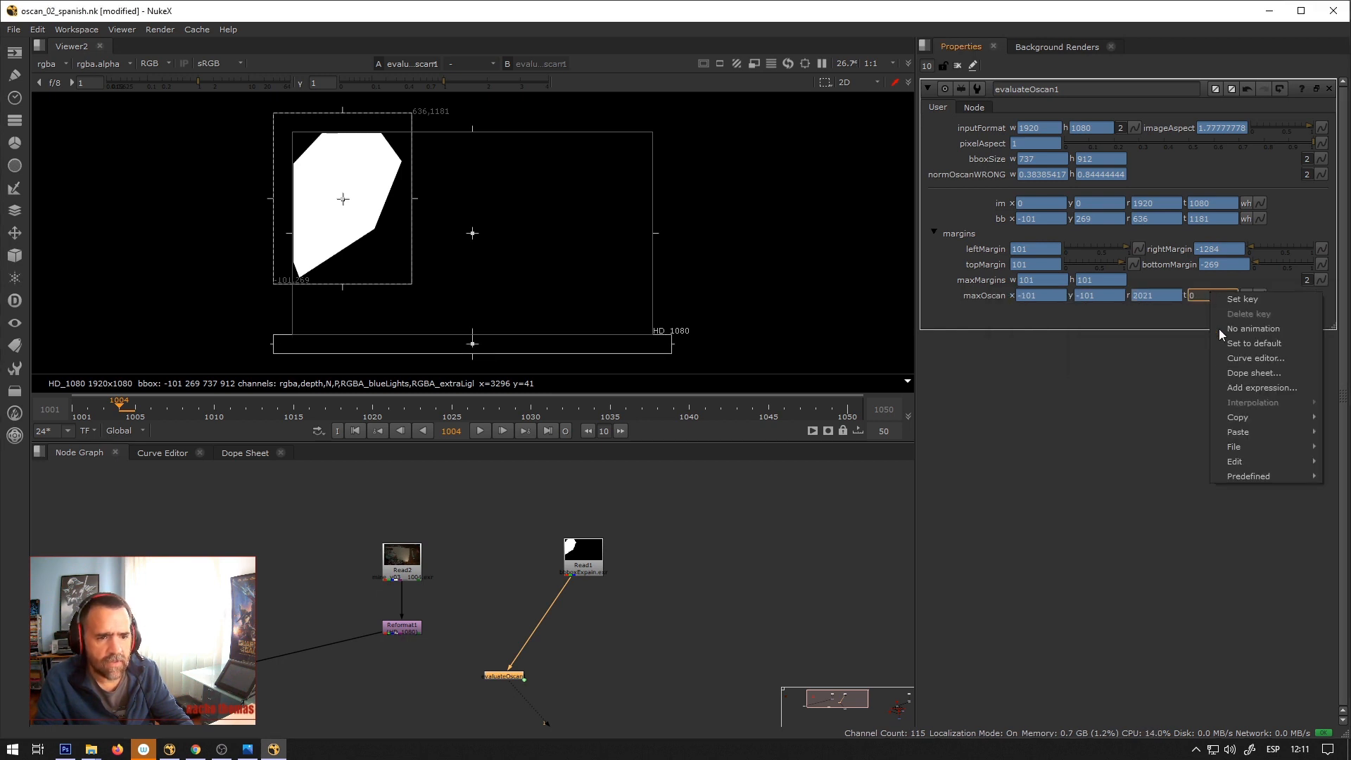
{"action": "left_click", "coordinate": [1244, 387]}
{"action": "left_click", "coordinate": [1070, 326]}
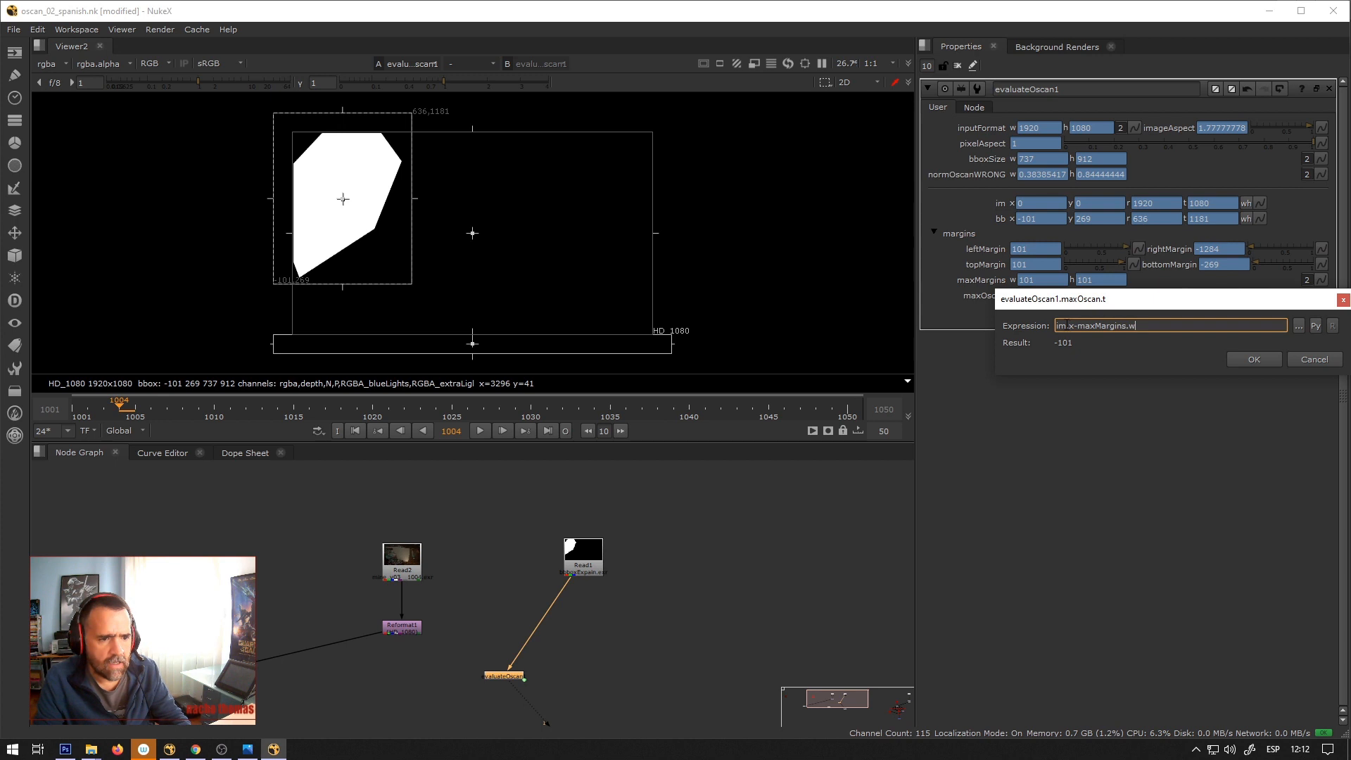
{"action": "key", "text": "Delete"}
{"action": "type", "text": "t"}
{"action": "key", "text": "Delete"}
{"action": "type", "text": "+"}
{"action": "left_click", "coordinate": [1152, 326]}
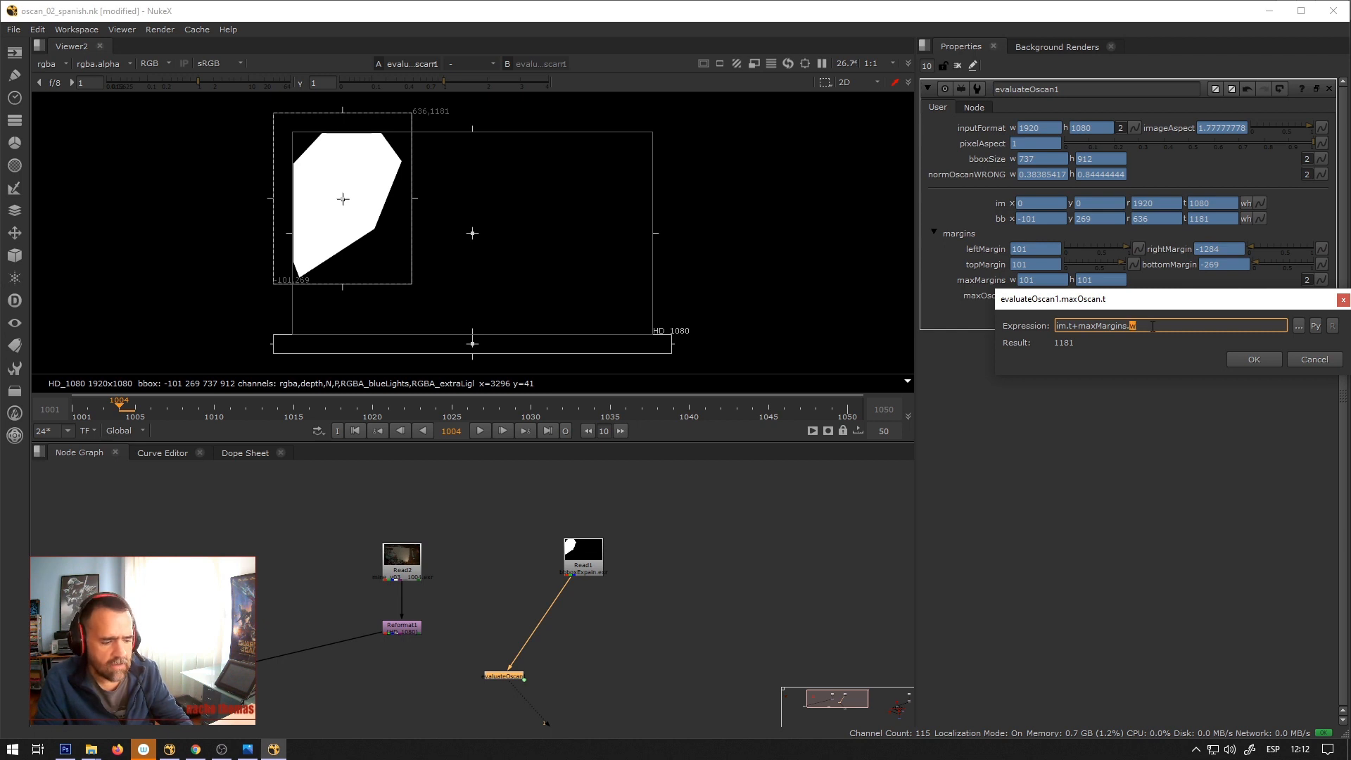
{"action": "left_click", "coordinate": [1252, 359]}
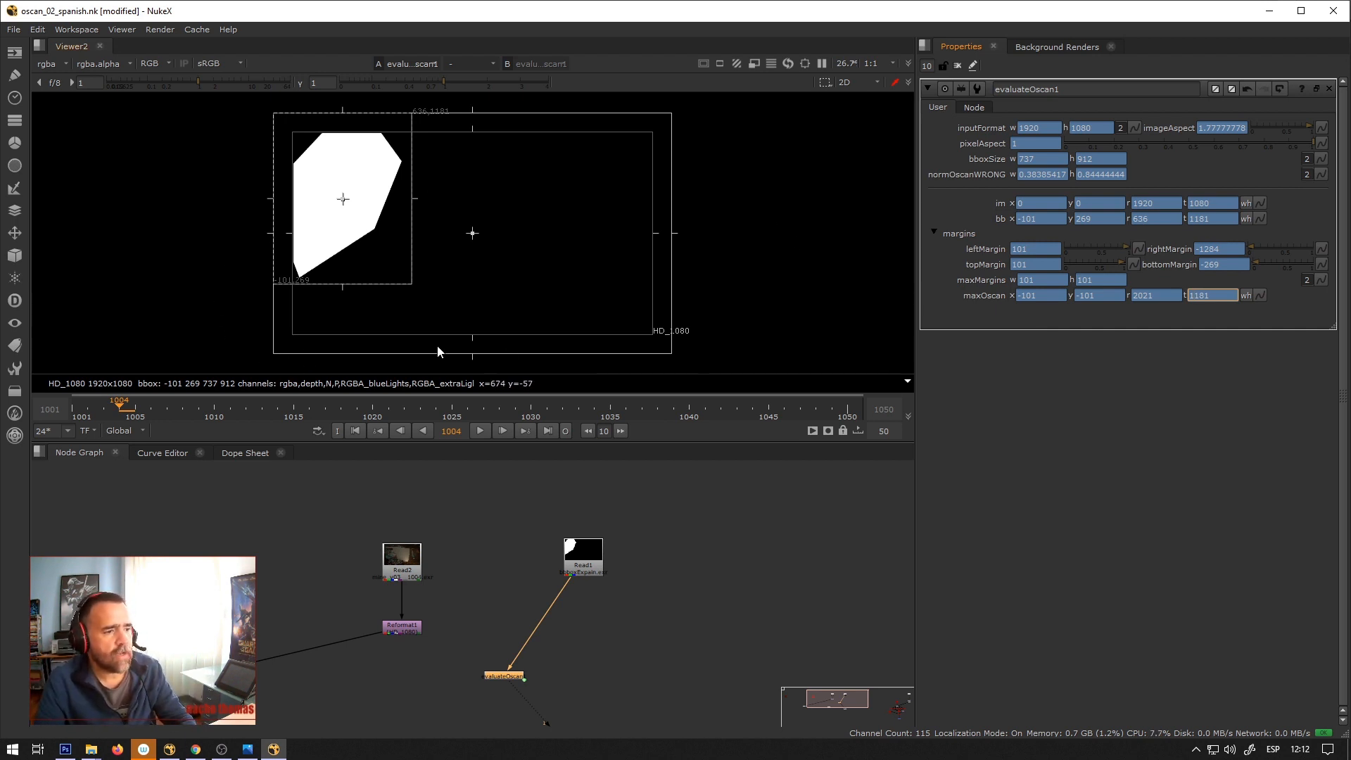
Add a Width/Height knob named and labelled maxOscanSize after maxOscan in evaluateOscan1's user knobs.
{"action": "right_click", "coordinate": [936, 107]}
{"action": "left_click", "coordinate": [957, 112]}
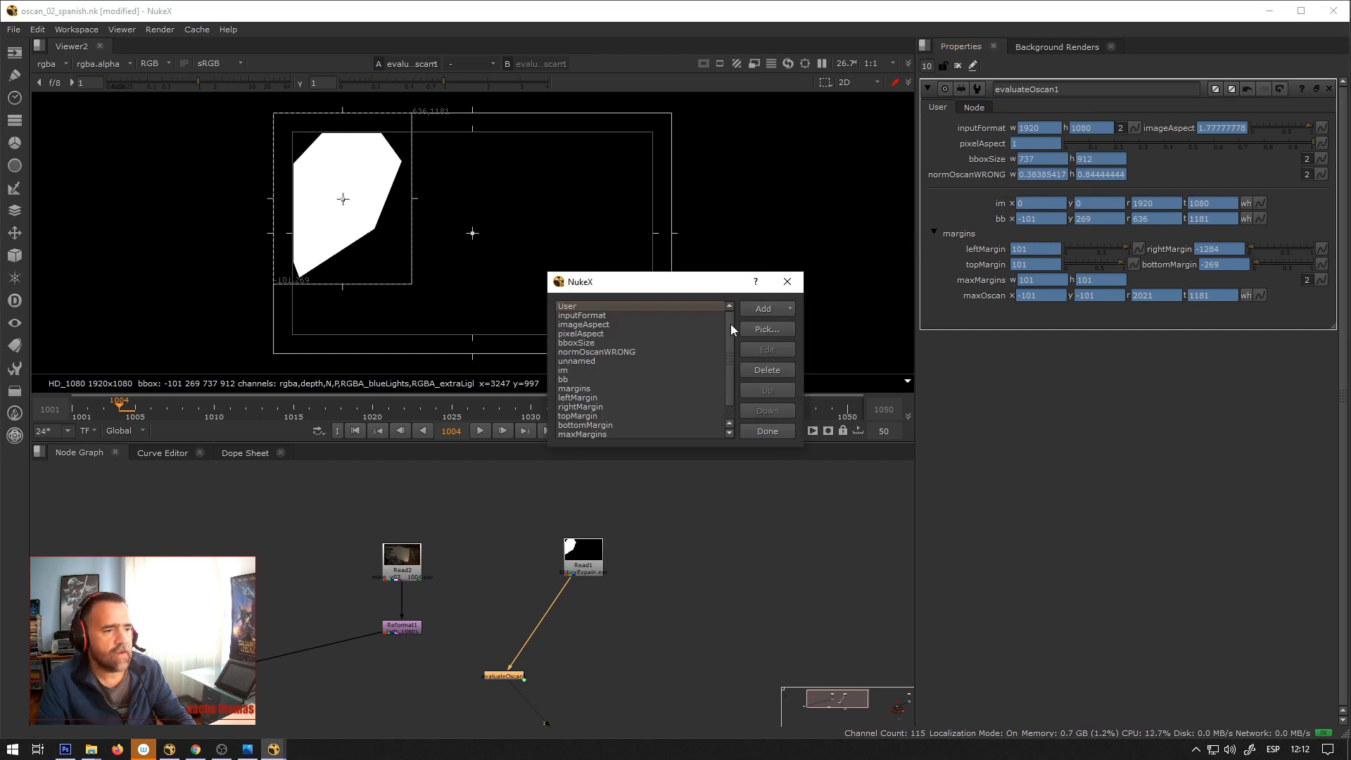
{"action": "scroll", "coordinate": [728, 364], "scroll_direction": "down", "scroll_amount": 1}
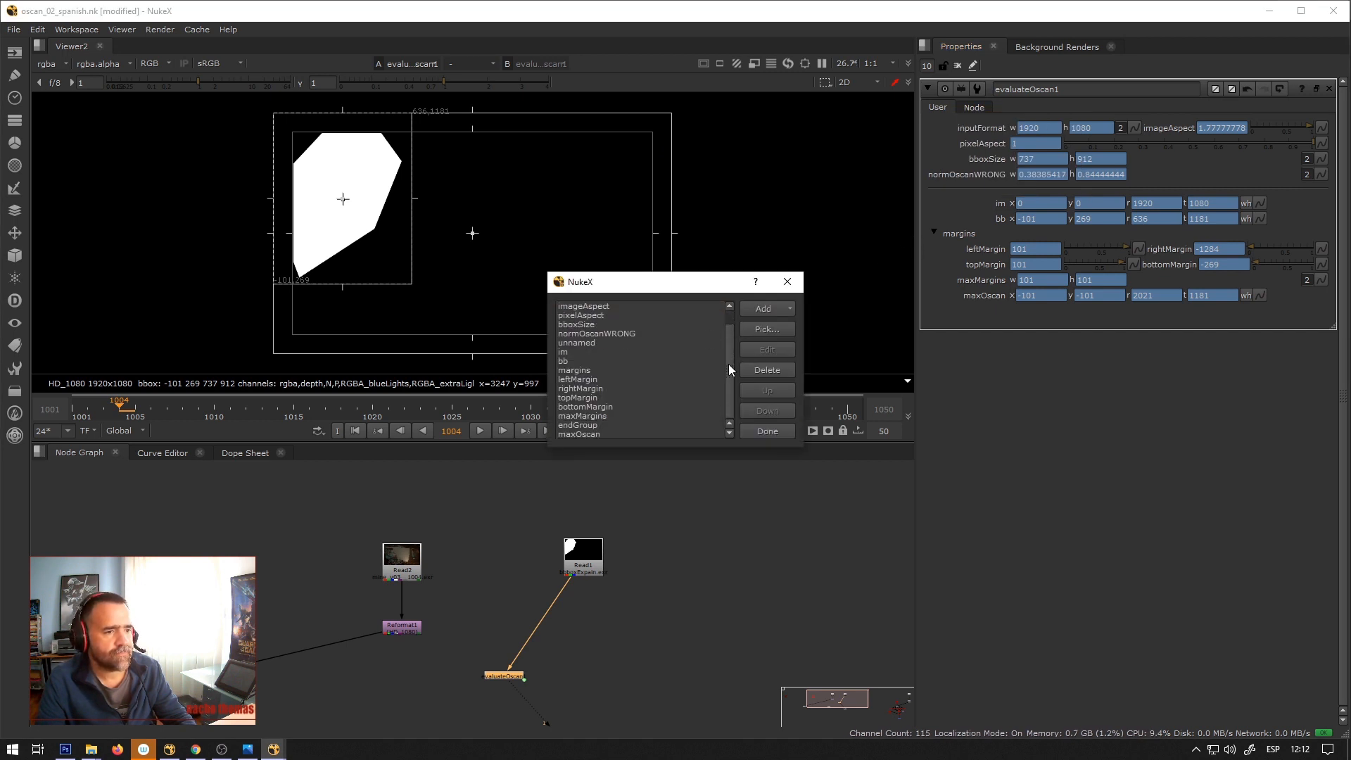
{"action": "left_click", "coordinate": [598, 434]}
{"action": "left_click", "coordinate": [764, 308]}
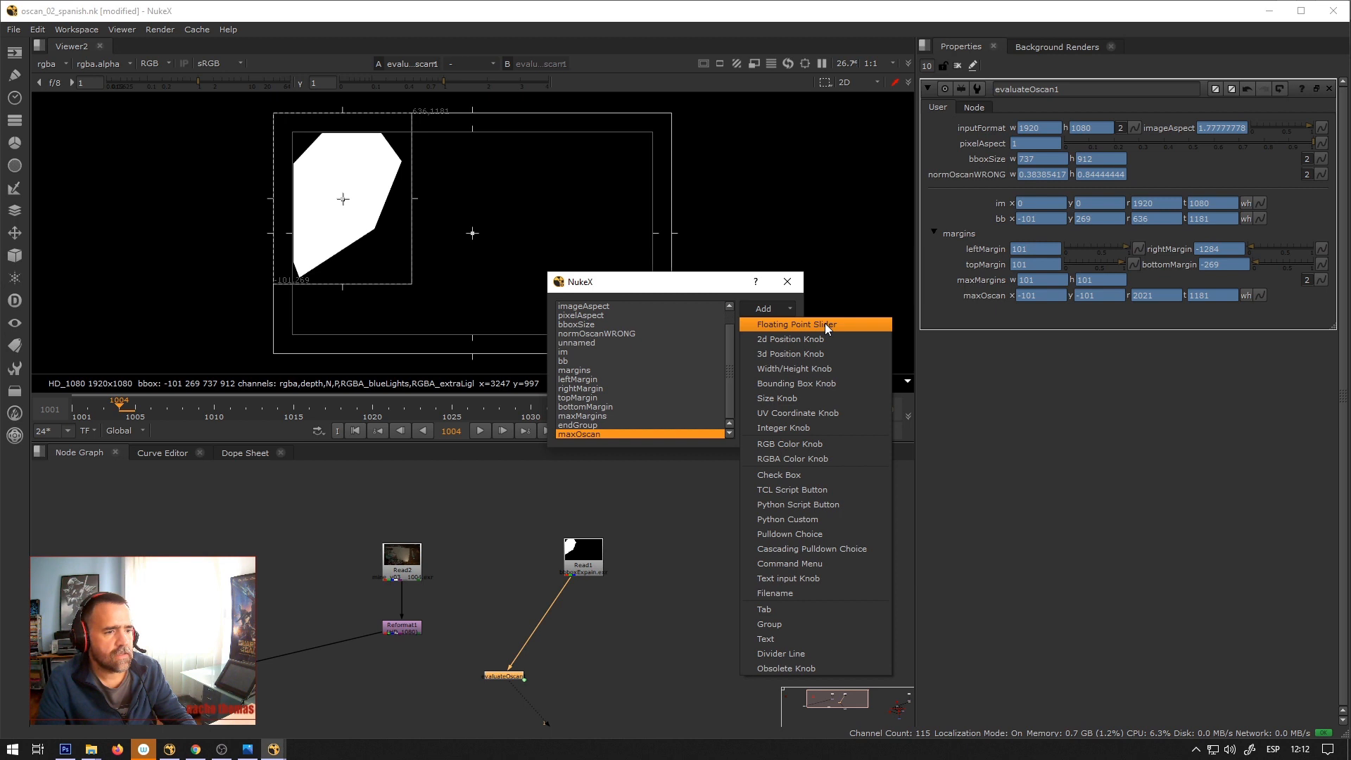
{"action": "left_click", "coordinate": [803, 368]}
{"action": "type", "text": "maxOscanSize"}
{"action": "double_click", "coordinate": [693, 280]}
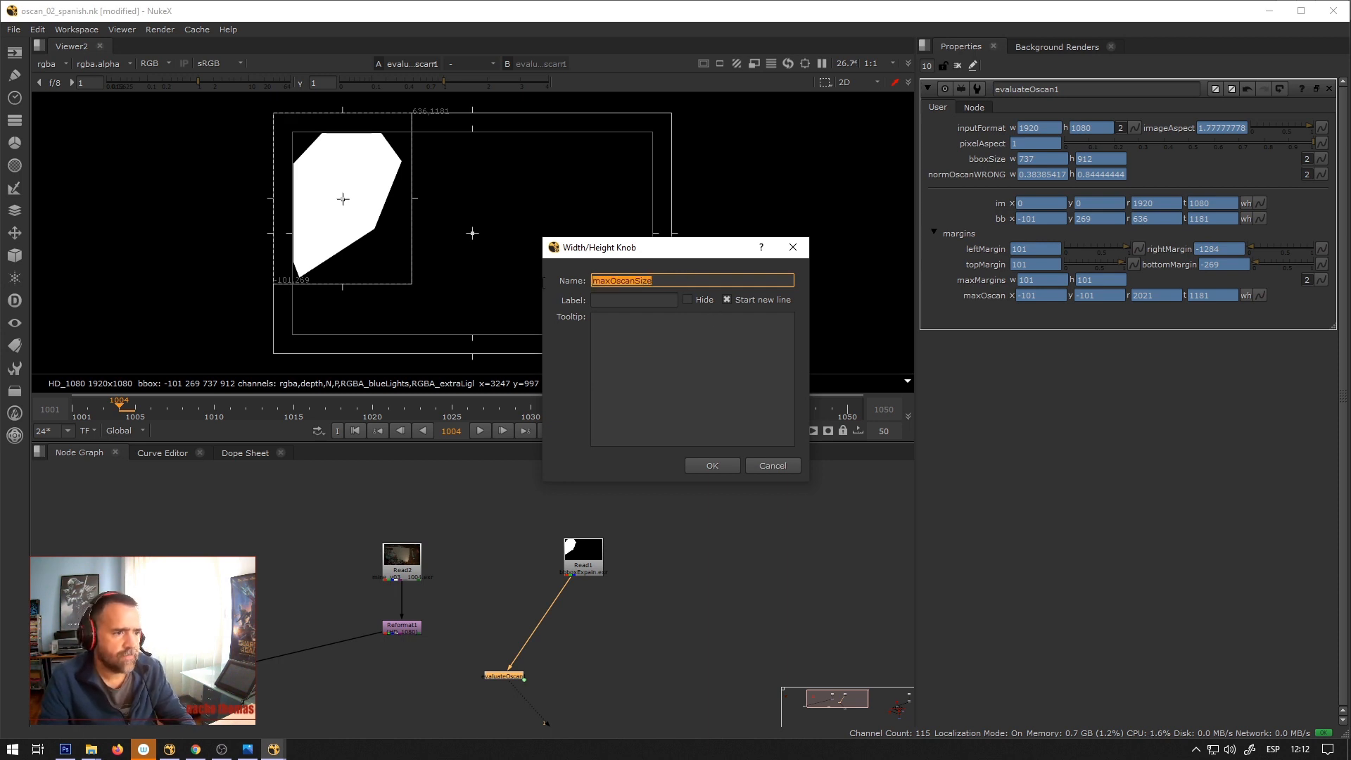
{"action": "key", "text": "ctrl+c"}
{"action": "key", "text": "Tab"}
{"action": "key", "text": "ctrl+v"}
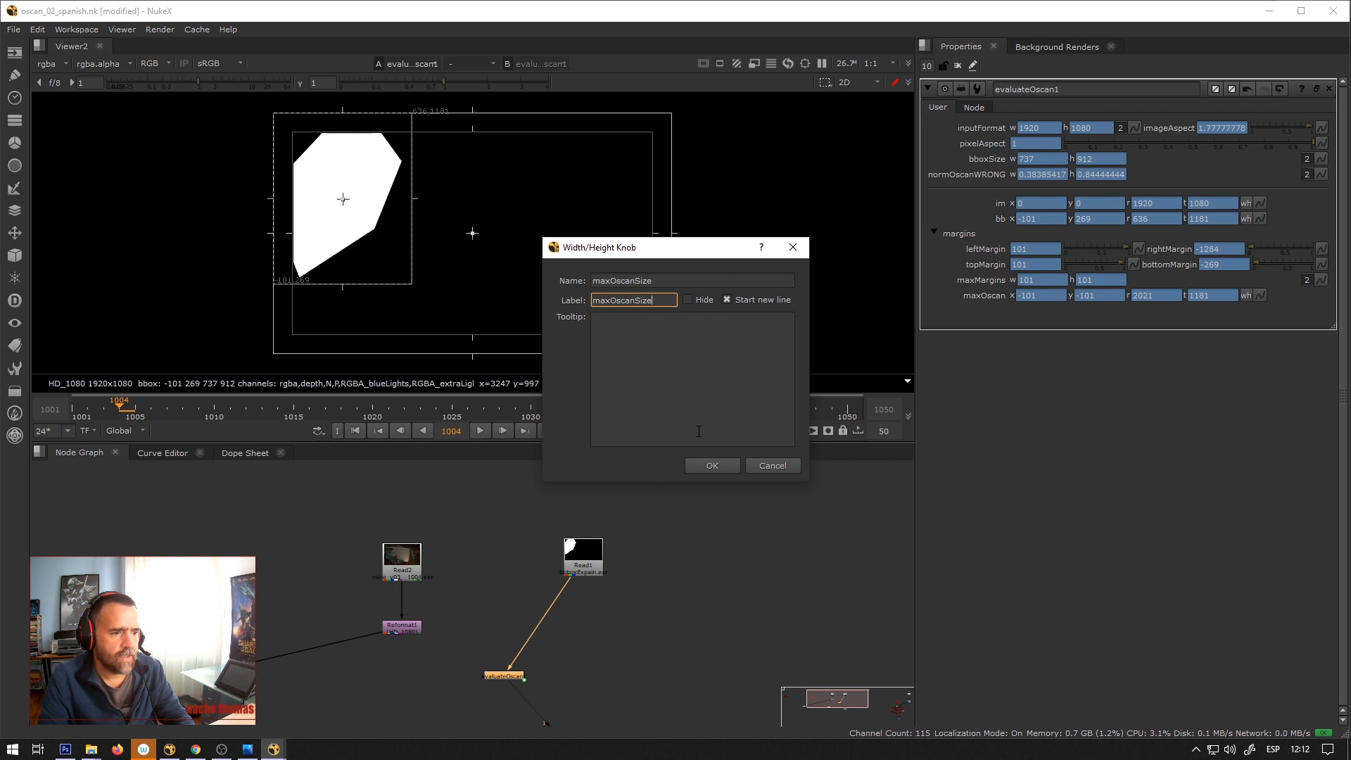
{"action": "left_click", "coordinate": [714, 465]}
{"action": "left_click", "coordinate": [763, 433]}
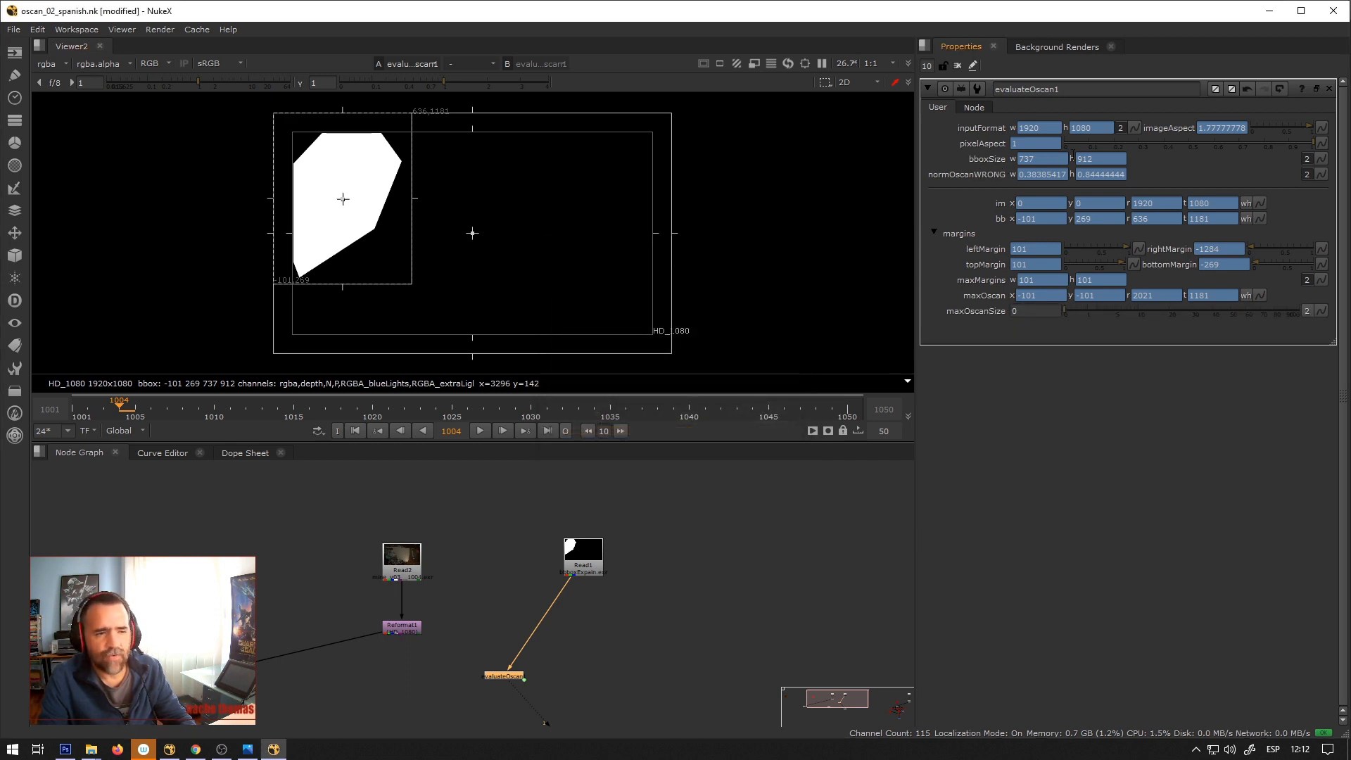
Split maxOscanSize into separate width and height values and enter maxOscan.r-maxOscan.x as the width expression.
{"action": "left_click", "coordinate": [1306, 311]}
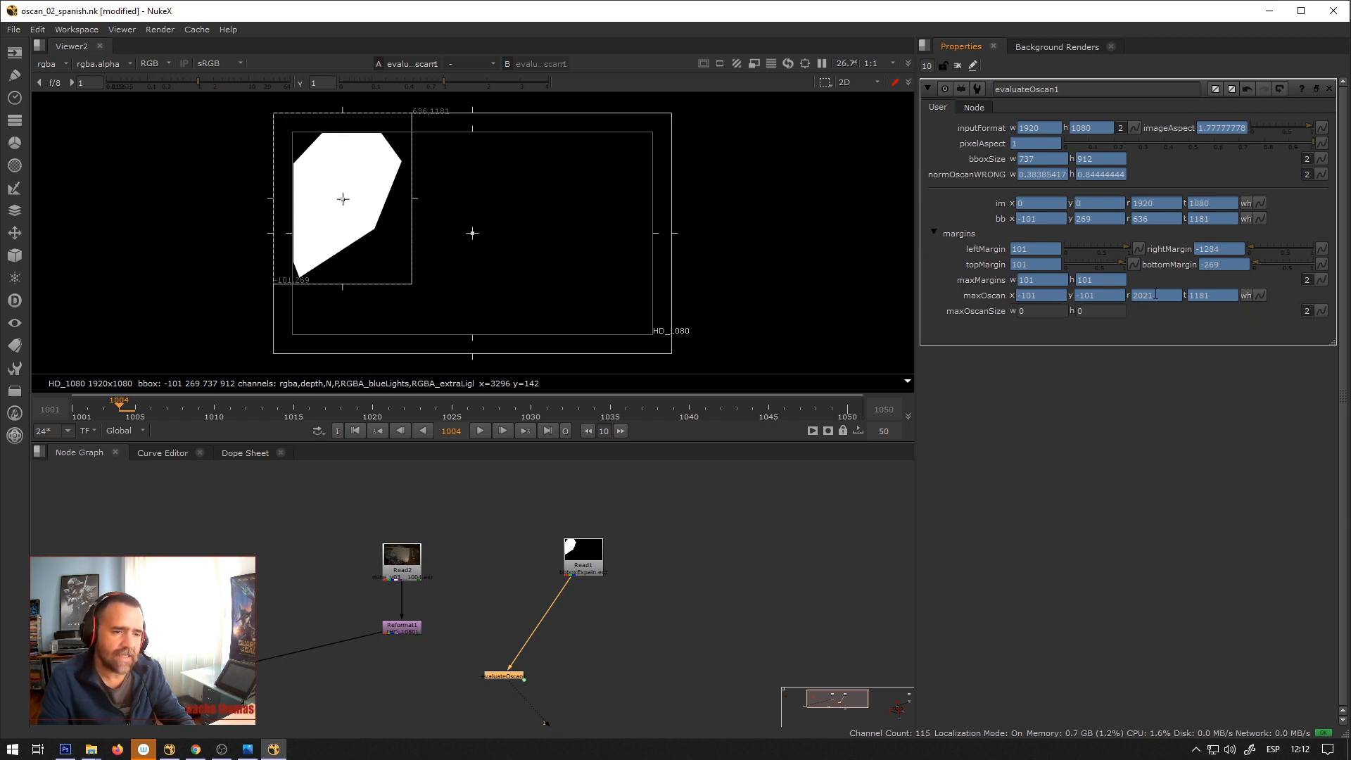
{"action": "left_click", "coordinate": [1042, 310]}
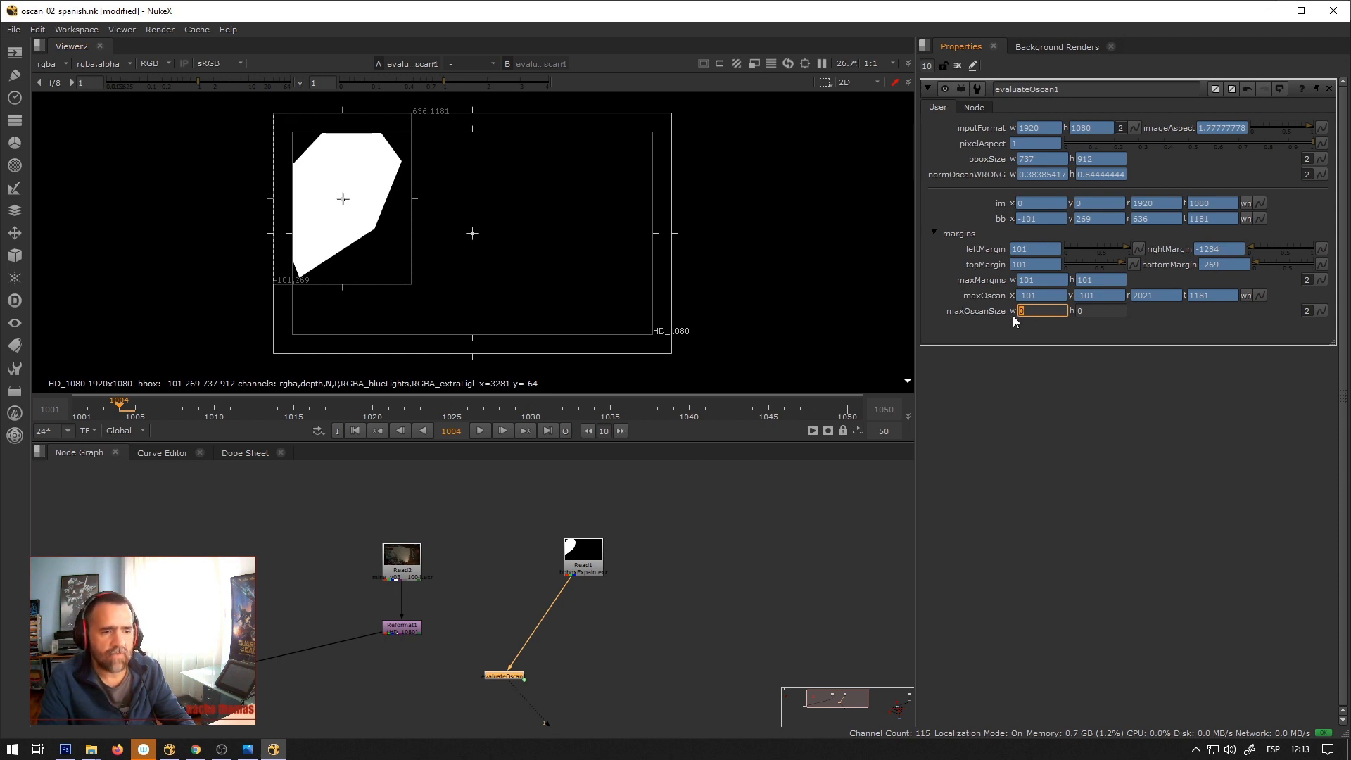
{"action": "right_click", "coordinate": [1038, 312]}
{"action": "left_click", "coordinate": [1071, 411]}
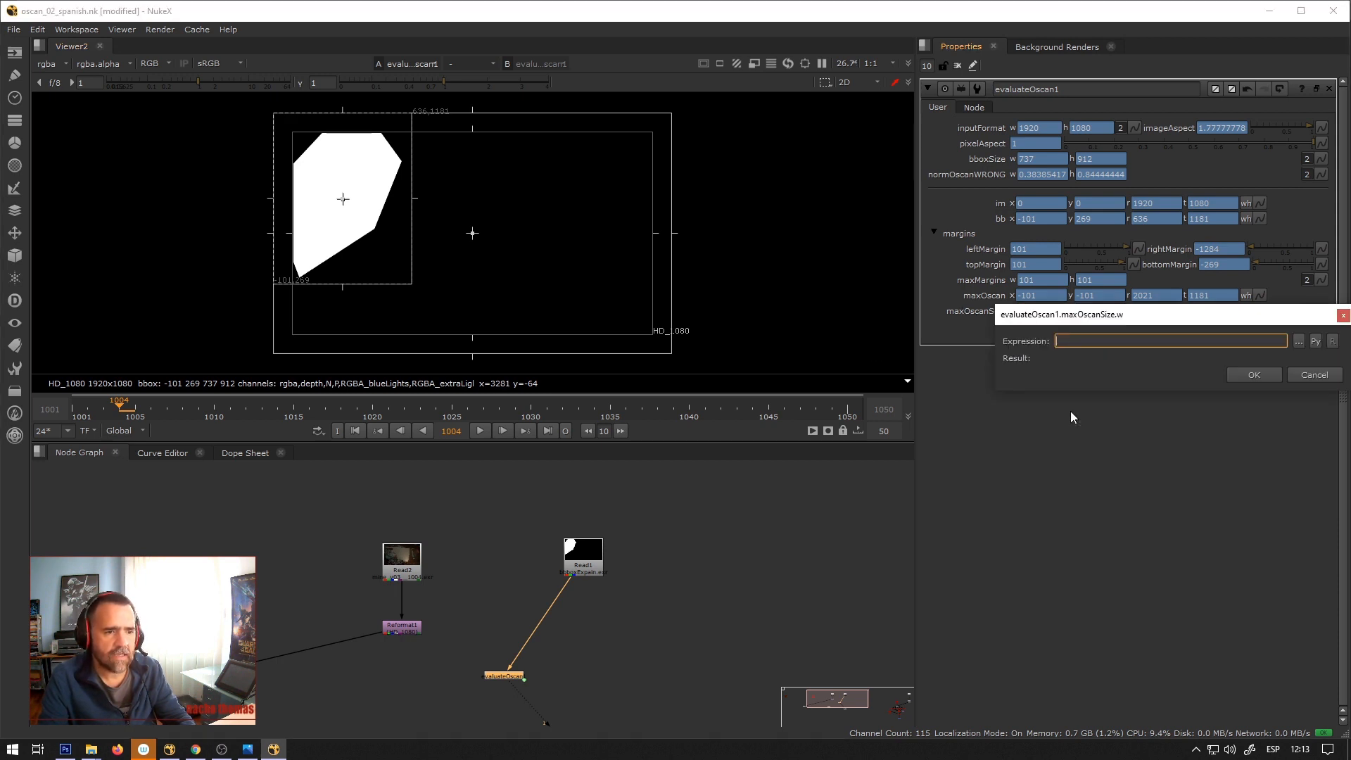
{"action": "type", "text": "m"}
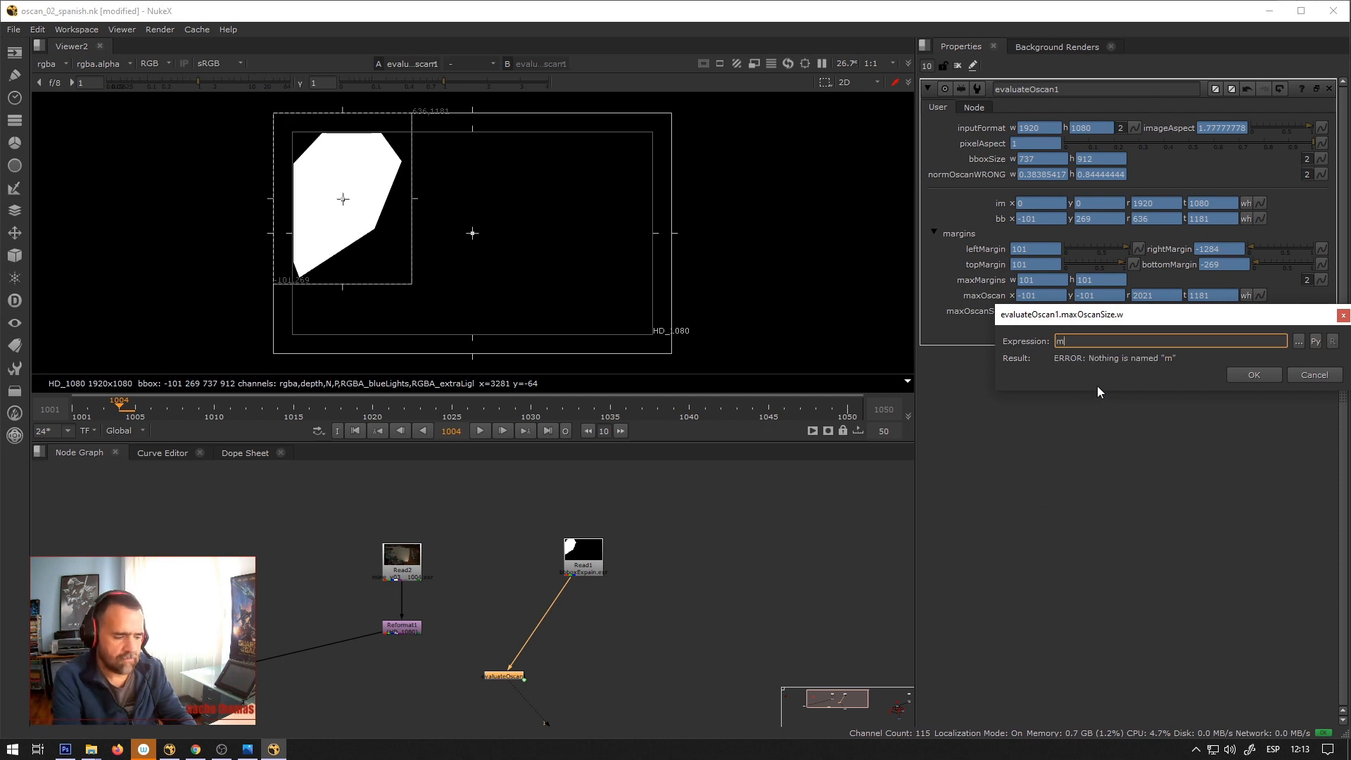
{"action": "type", "text": "axOscan."}
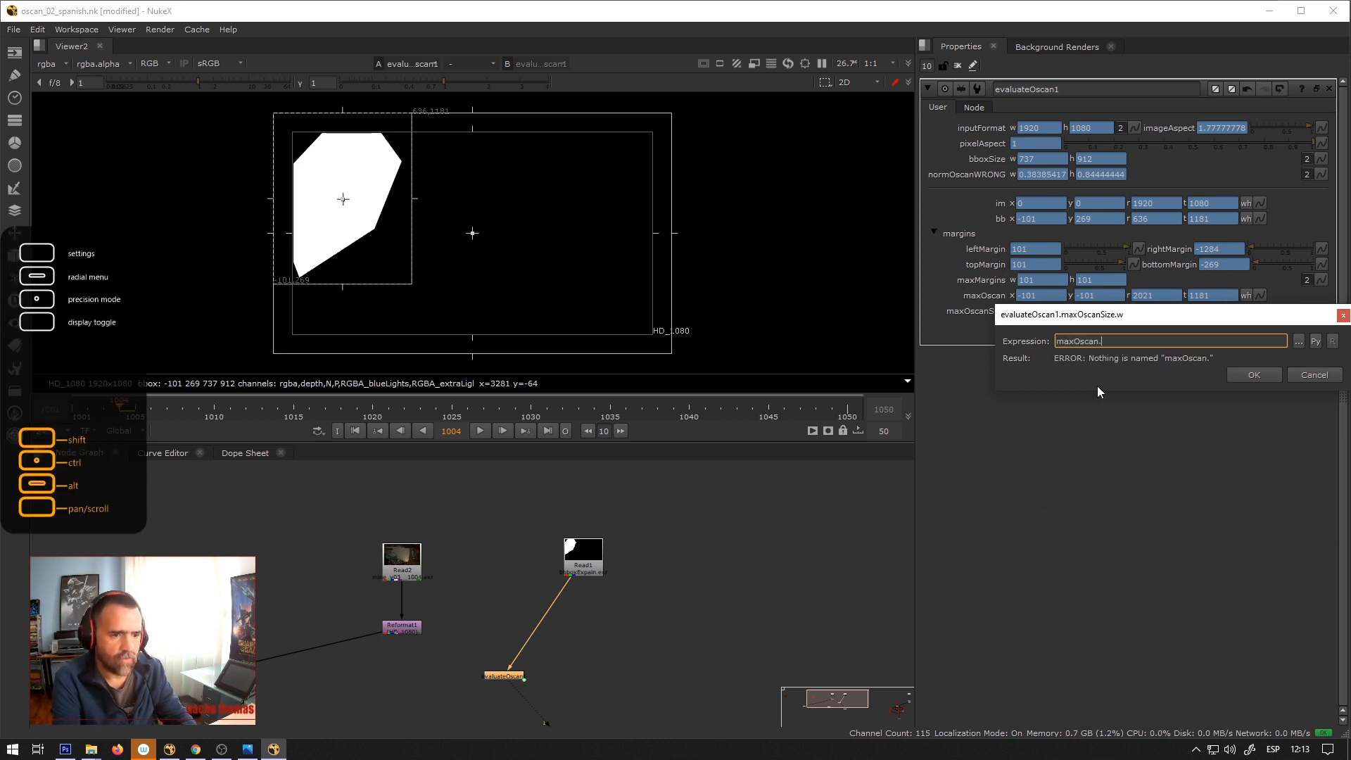
{"action": "type", "text": "r"}
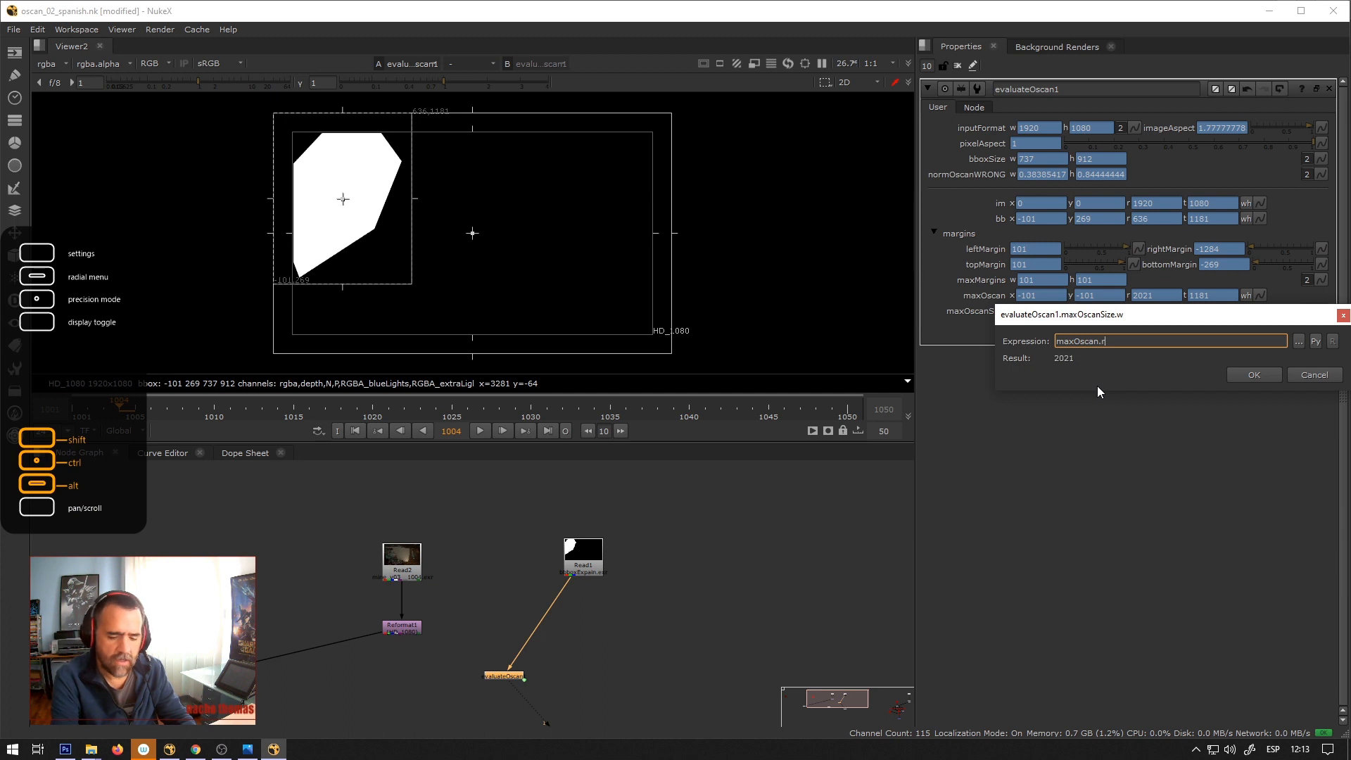
{"action": "type", "text": "-maxOscan.x"}
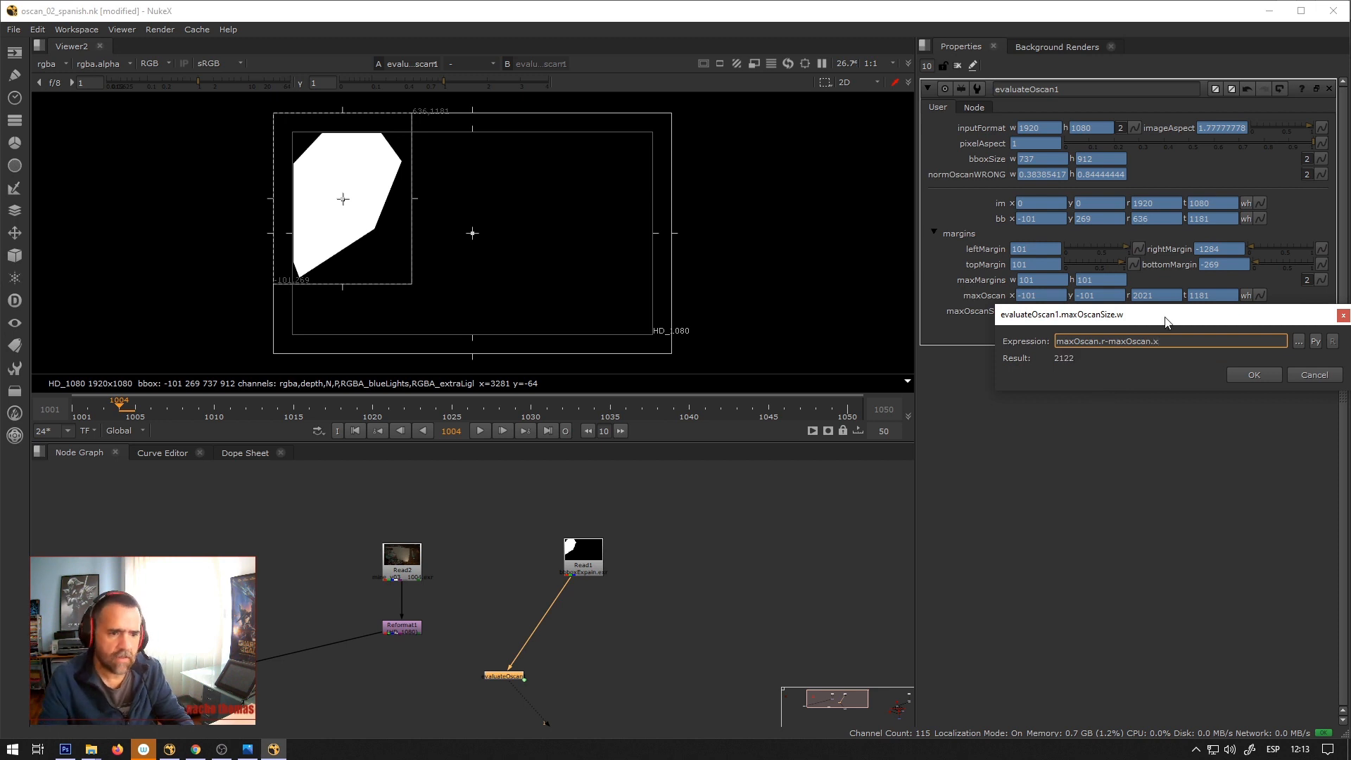
{"action": "left_click_drag", "start_coordinate": [1159, 341], "coordinate": [1013, 336]}
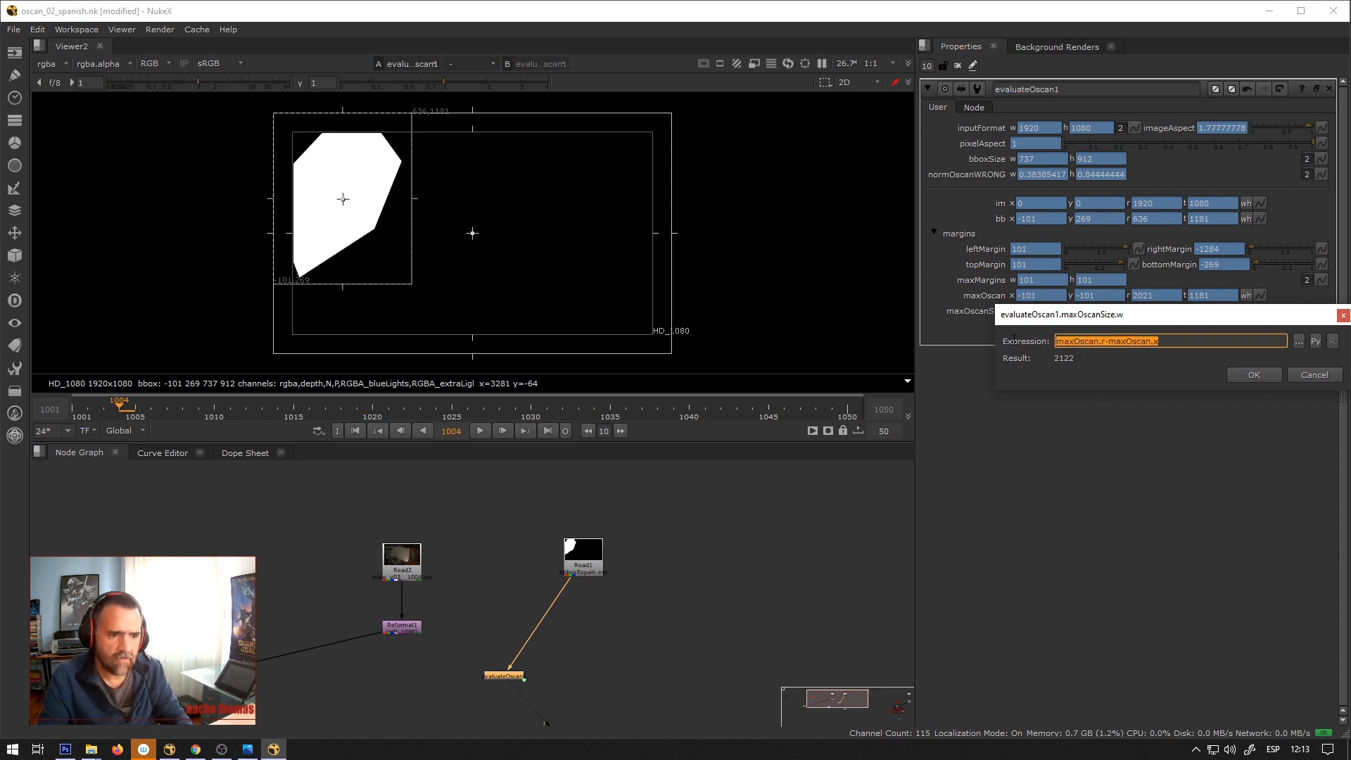
Rewrite the width expression of maxOscanSize as maxOscan.r+abs(maxOscan.x) and apply it.
{"action": "left_click", "coordinate": [1107, 341]}
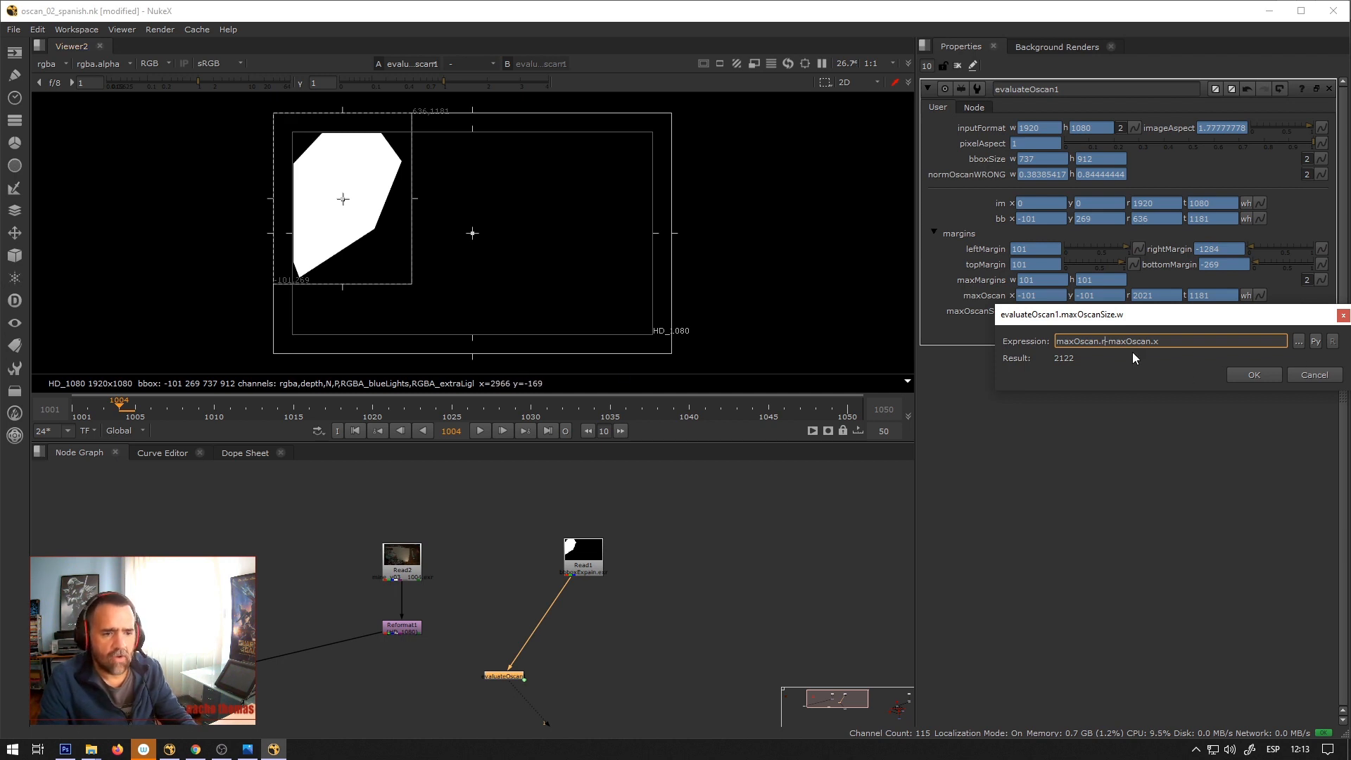
{"action": "left_click_drag", "start_coordinate": [1105, 342], "coordinate": [1110, 342]}
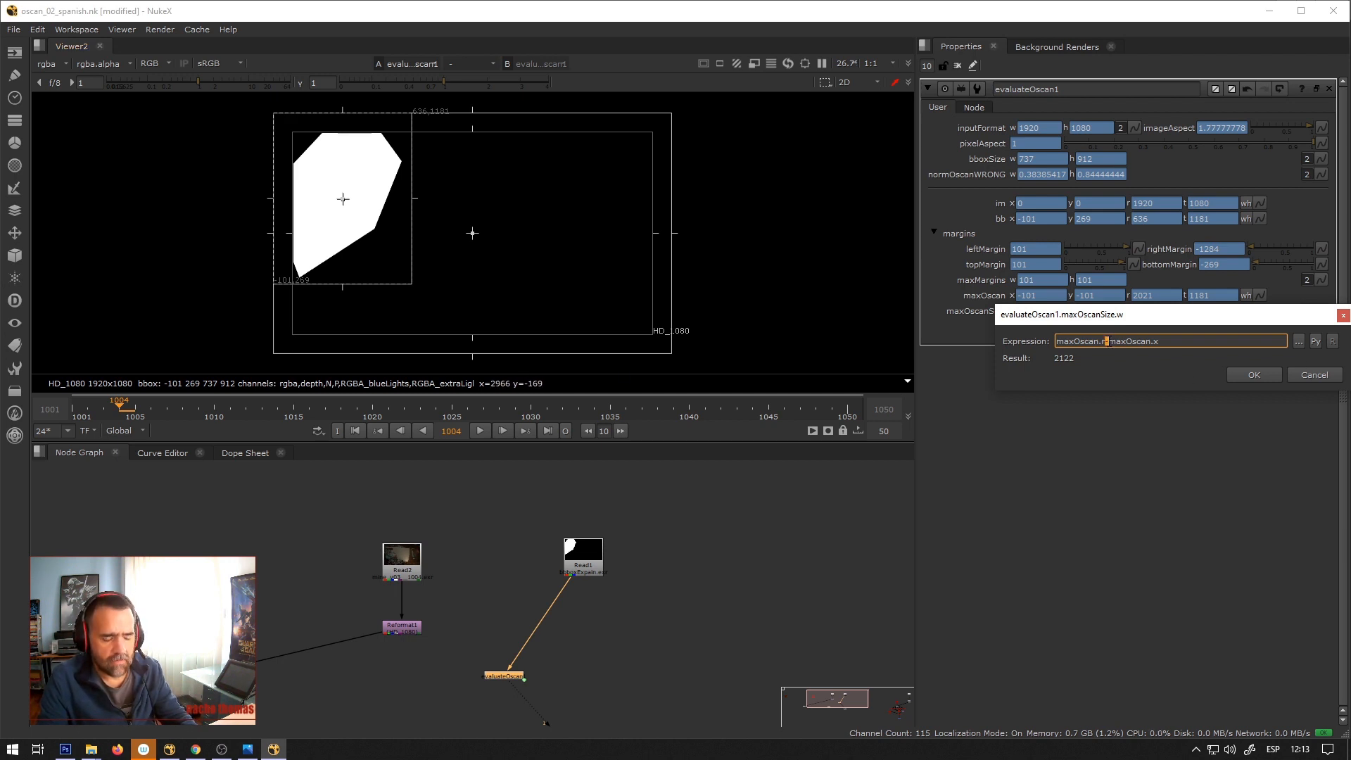
{"action": "type", "text": "+("}
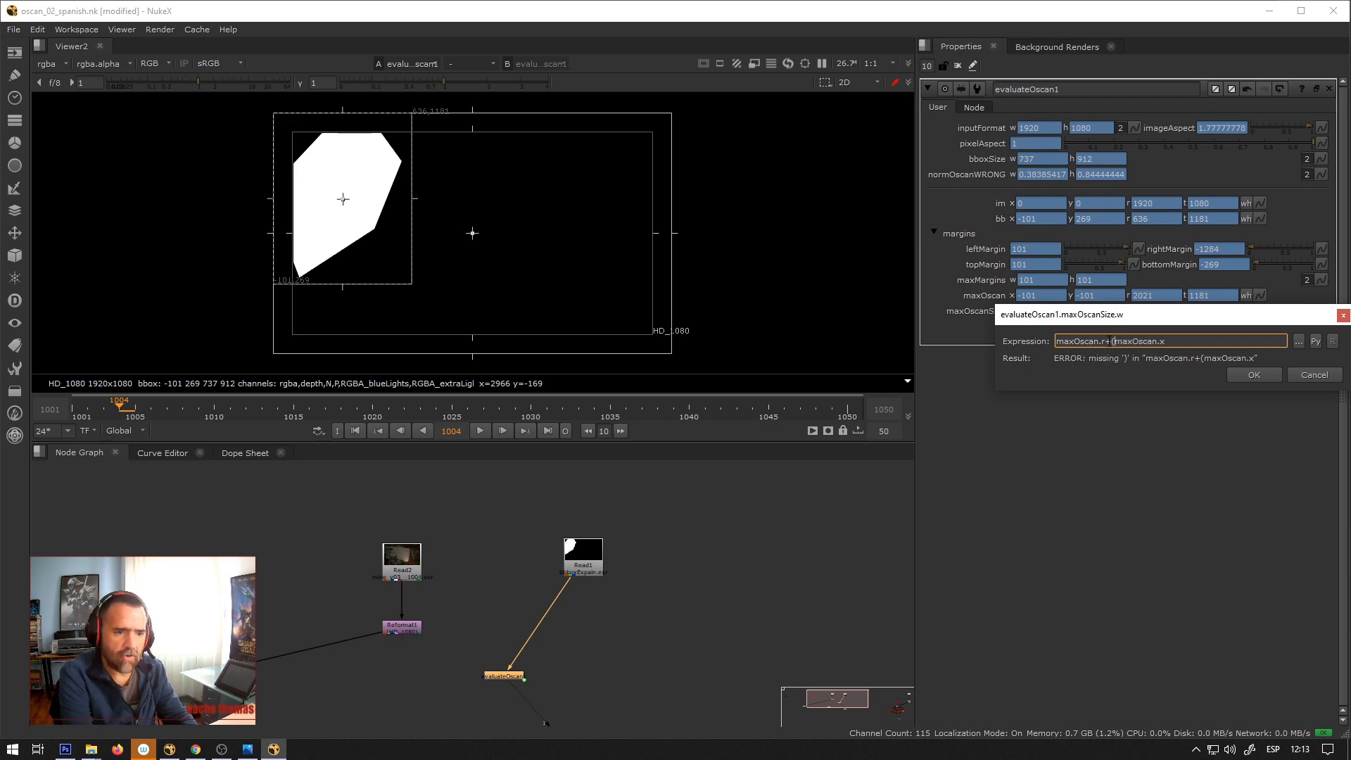
{"action": "type", "text": ")"}
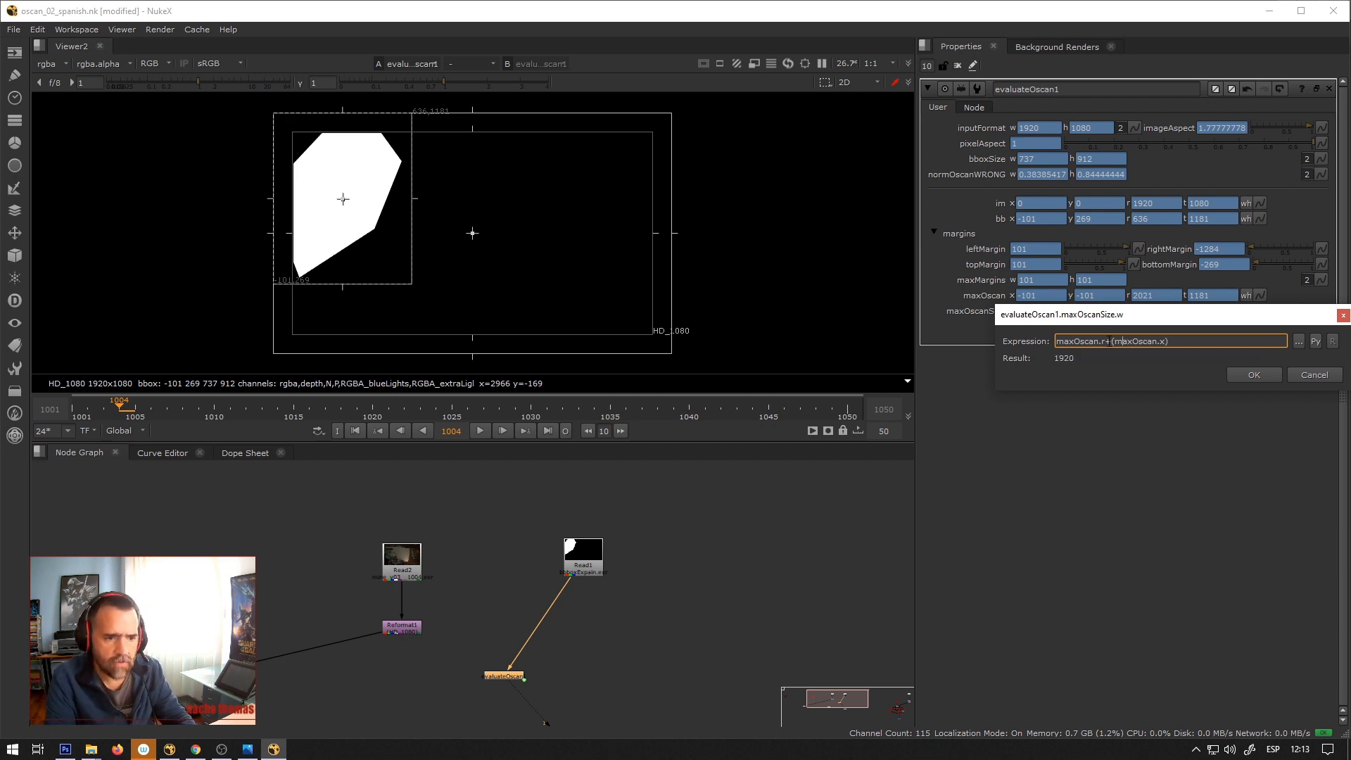
{"action": "left_click", "coordinate": [1110, 342]}
{"action": "type", "text": "abs"}
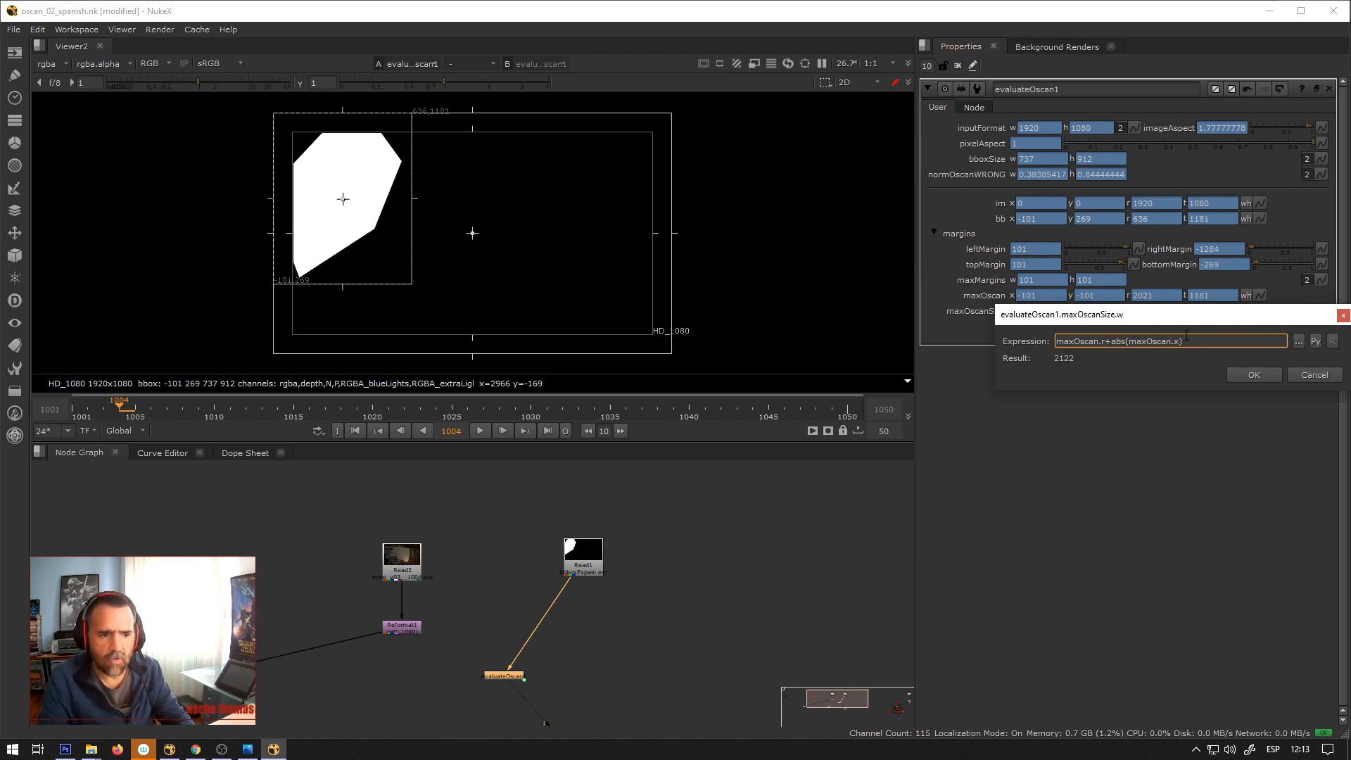
{"action": "left_click", "coordinate": [1243, 375]}
Set the expression for the h value of maxOscanSize to maxOscan.t+abs(maxOscan.y).
{"action": "right_click", "coordinate": [1079, 314]}
{"action": "left_click", "coordinate": [1141, 406]}
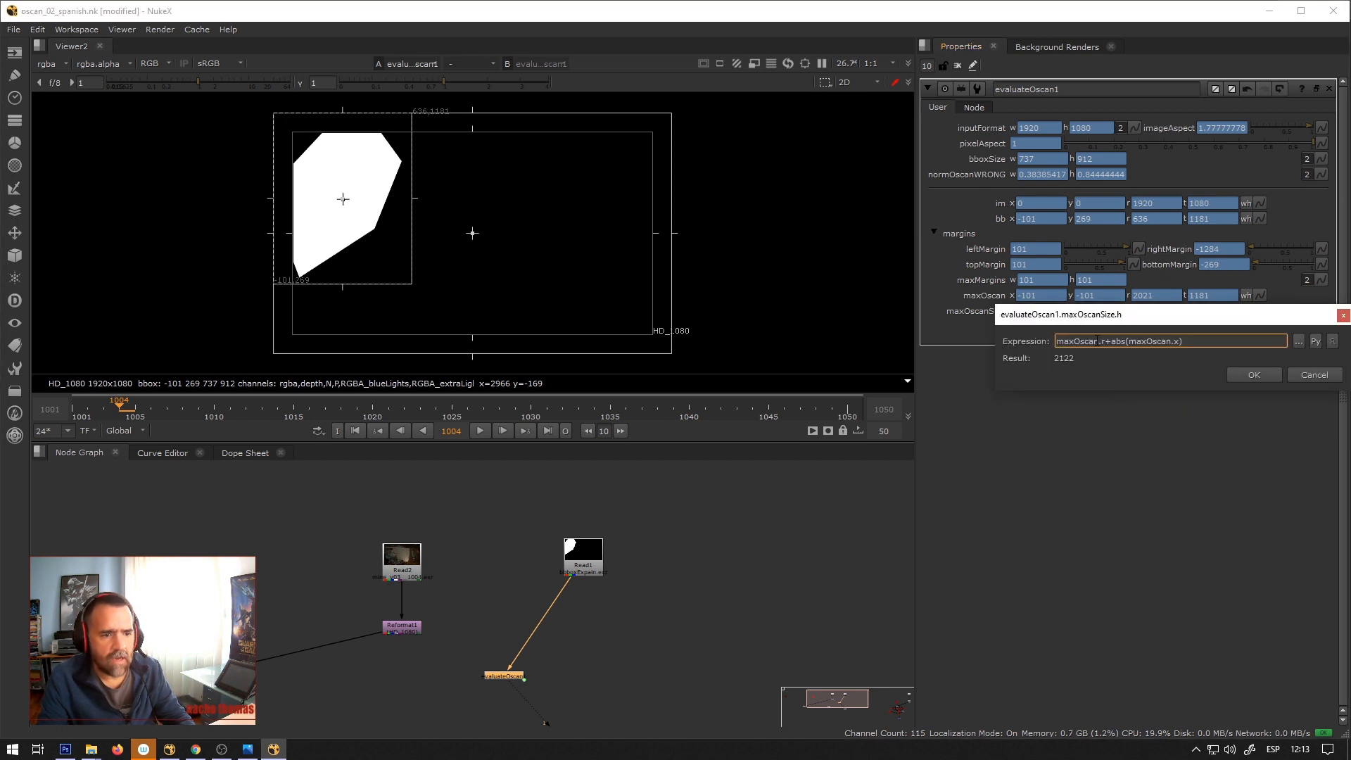
{"action": "double_click", "coordinate": [1102, 341]}
{"action": "type", "text": "t"}
{"action": "double_click", "coordinate": [1178, 342]}
{"action": "type", "text": "y"}
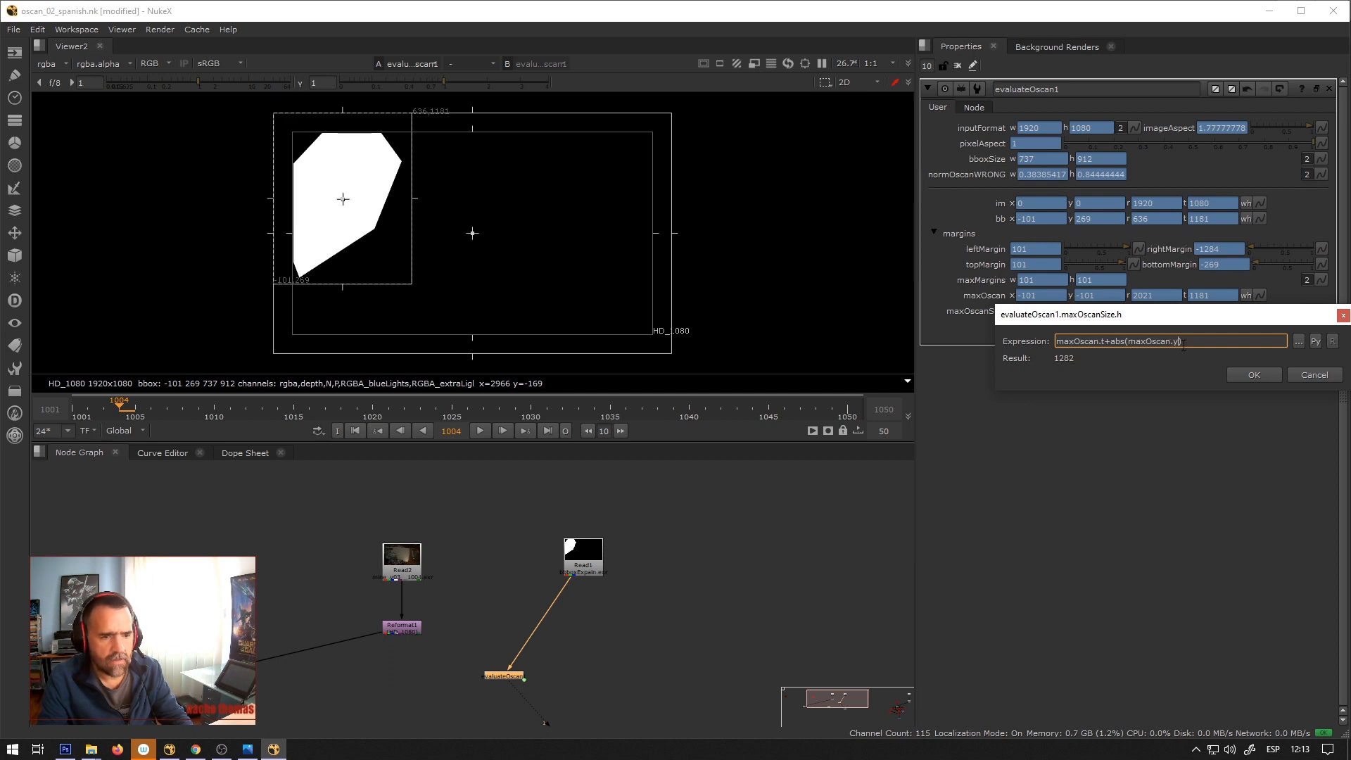
{"action": "left_click", "coordinate": [1240, 377]}
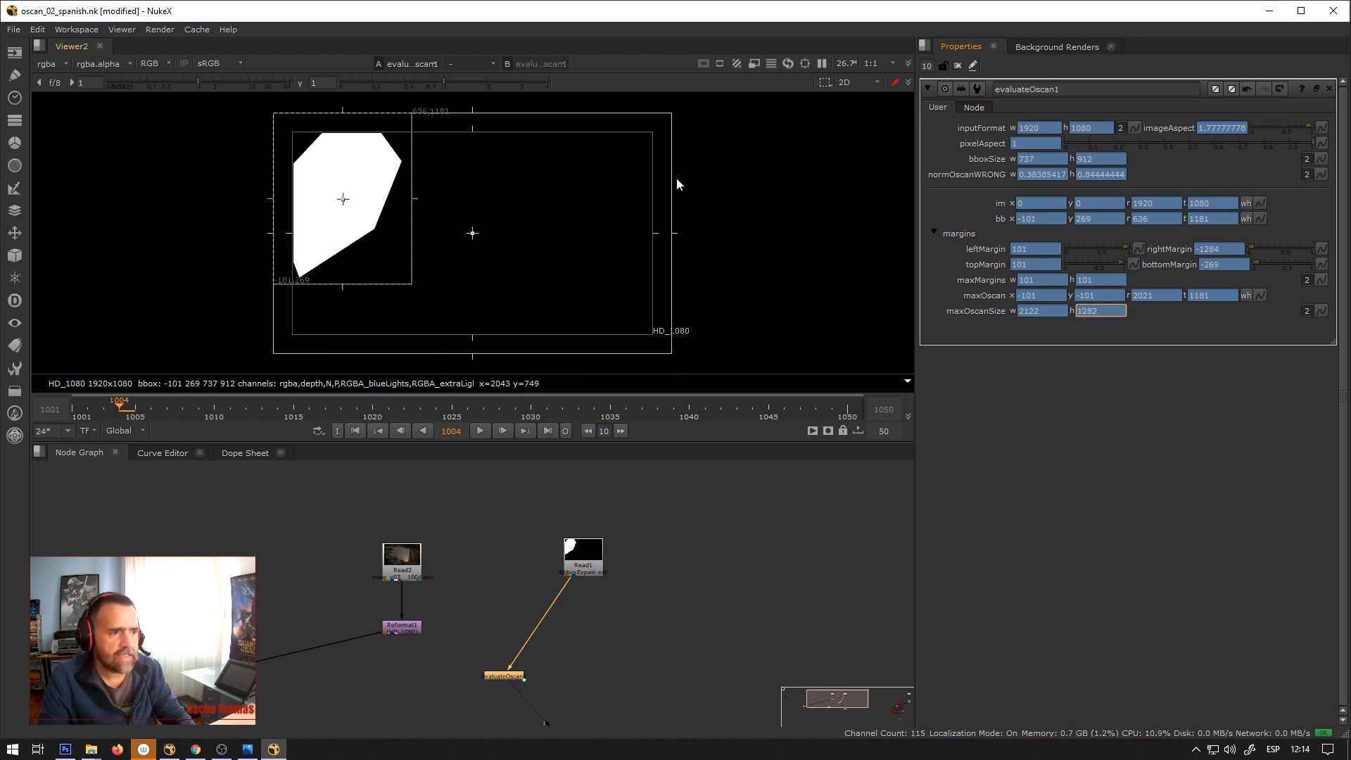
Start a new Width/Height user knob after maxOscanSize on evaluateOscan1 and name it normOscan.
{"action": "middle_click_drag", "start_coordinate": [697, 182], "coordinate": [708, 179]}
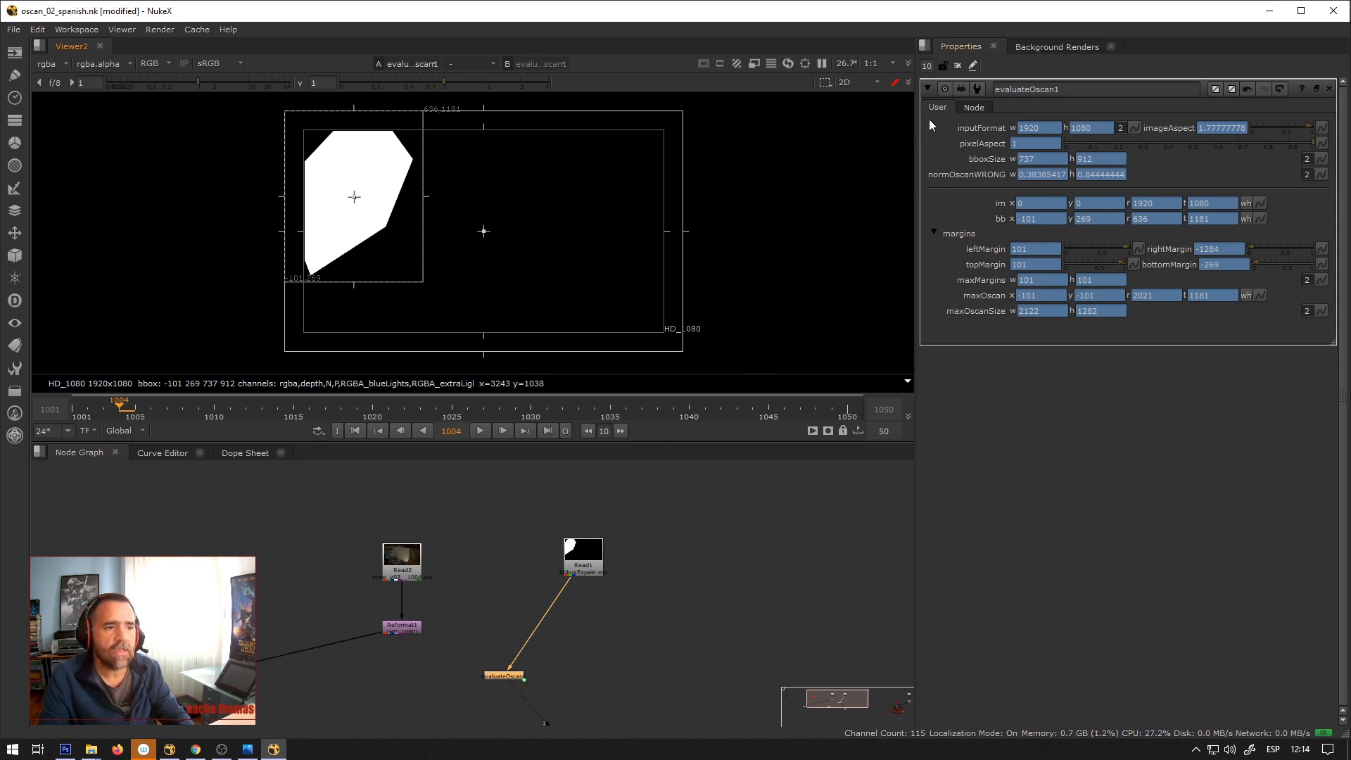
{"action": "right_click", "coordinate": [943, 108]}
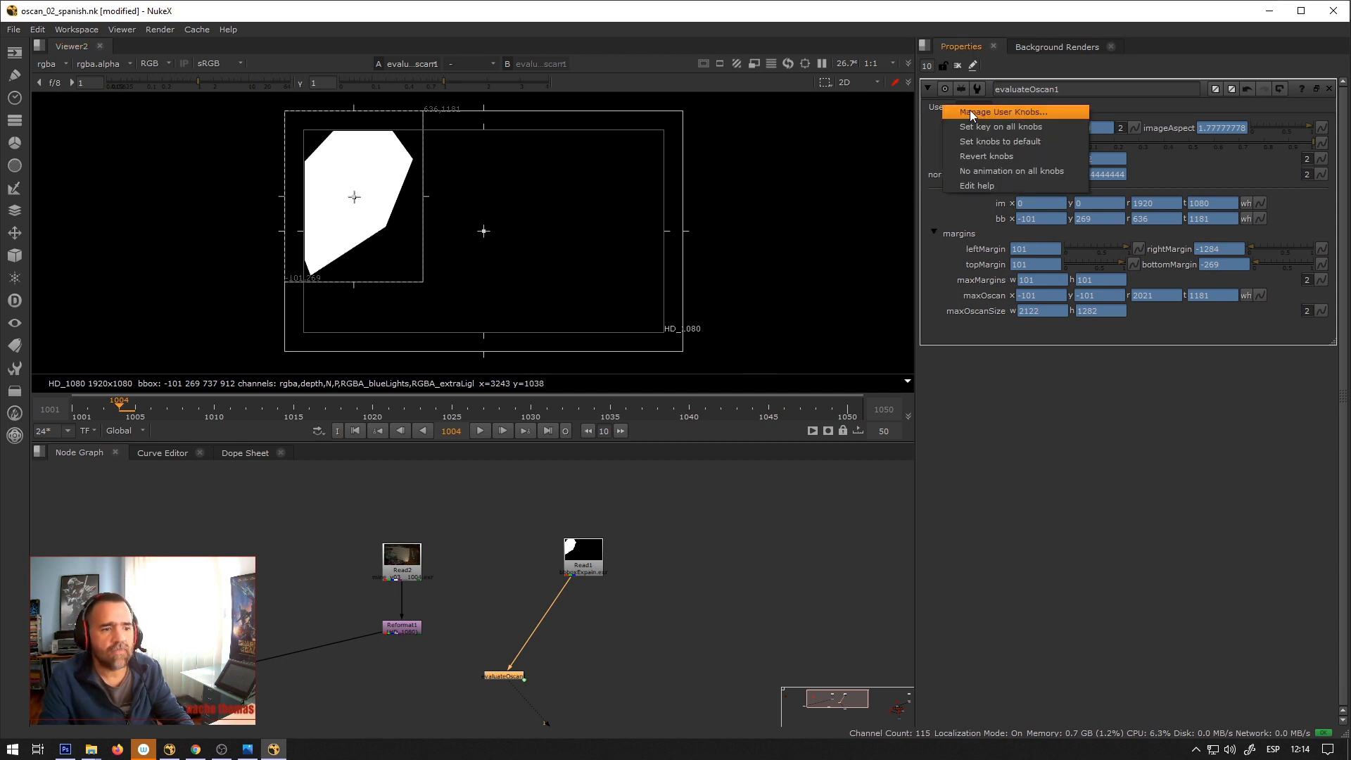
{"action": "left_click", "coordinate": [969, 110]}
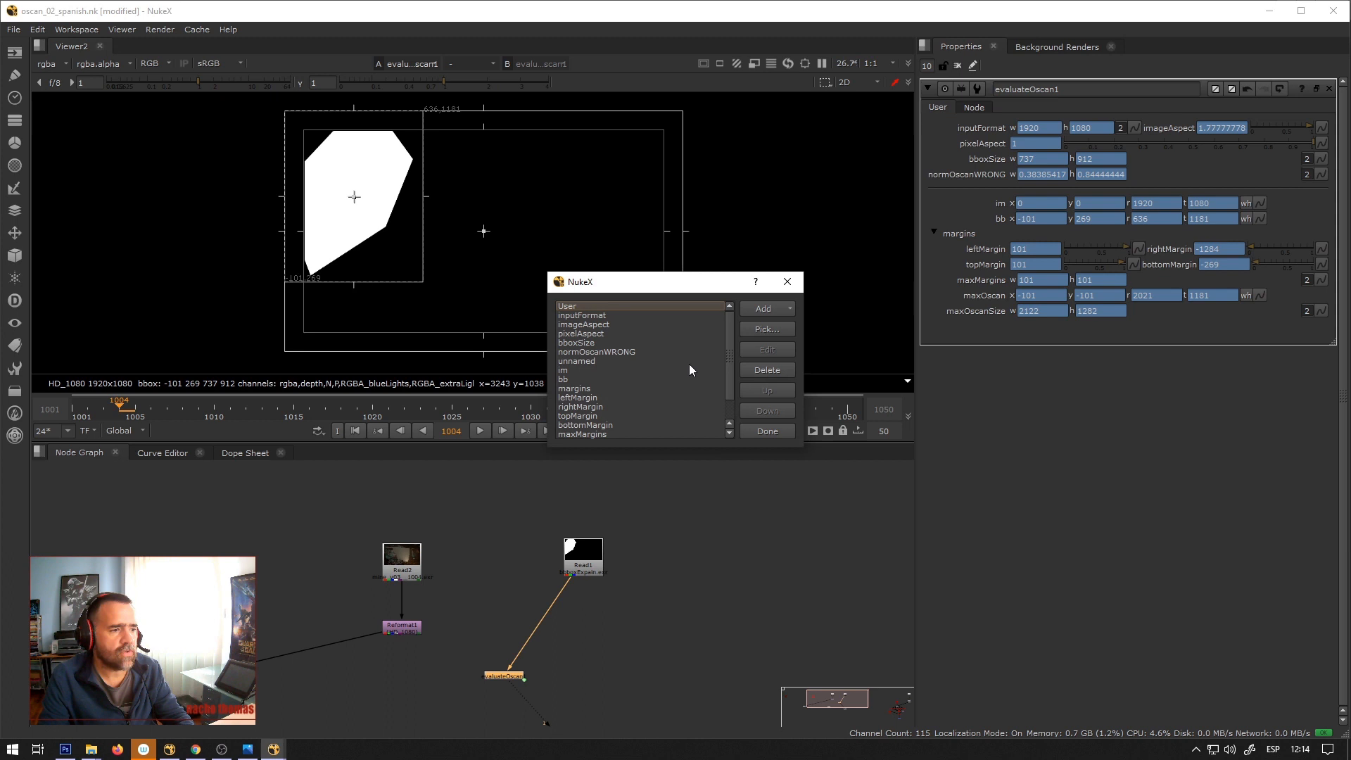
{"action": "scroll", "coordinate": [607, 368], "scroll_direction": "down", "scroll_amount": 1}
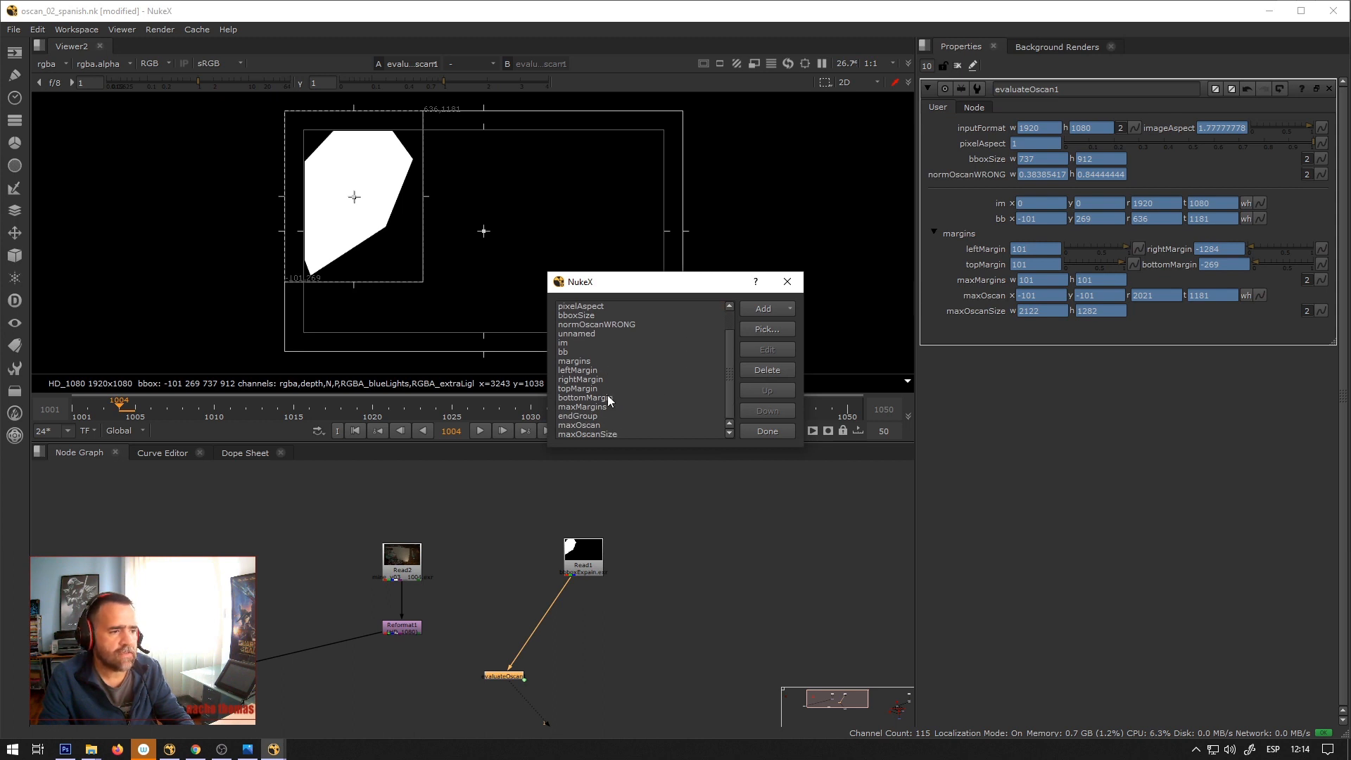
{"action": "left_click", "coordinate": [576, 433]}
{"action": "left_click", "coordinate": [767, 311]}
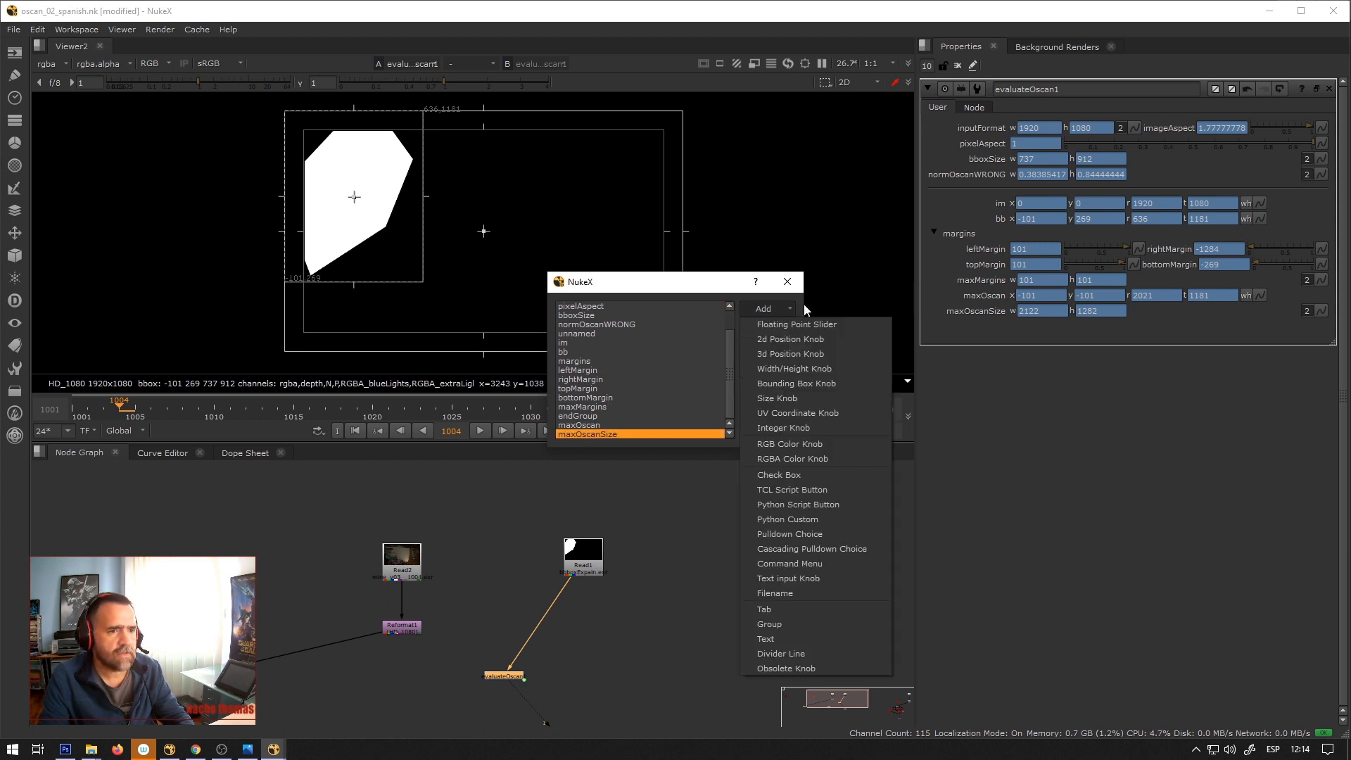
{"action": "left_click", "coordinate": [795, 370]}
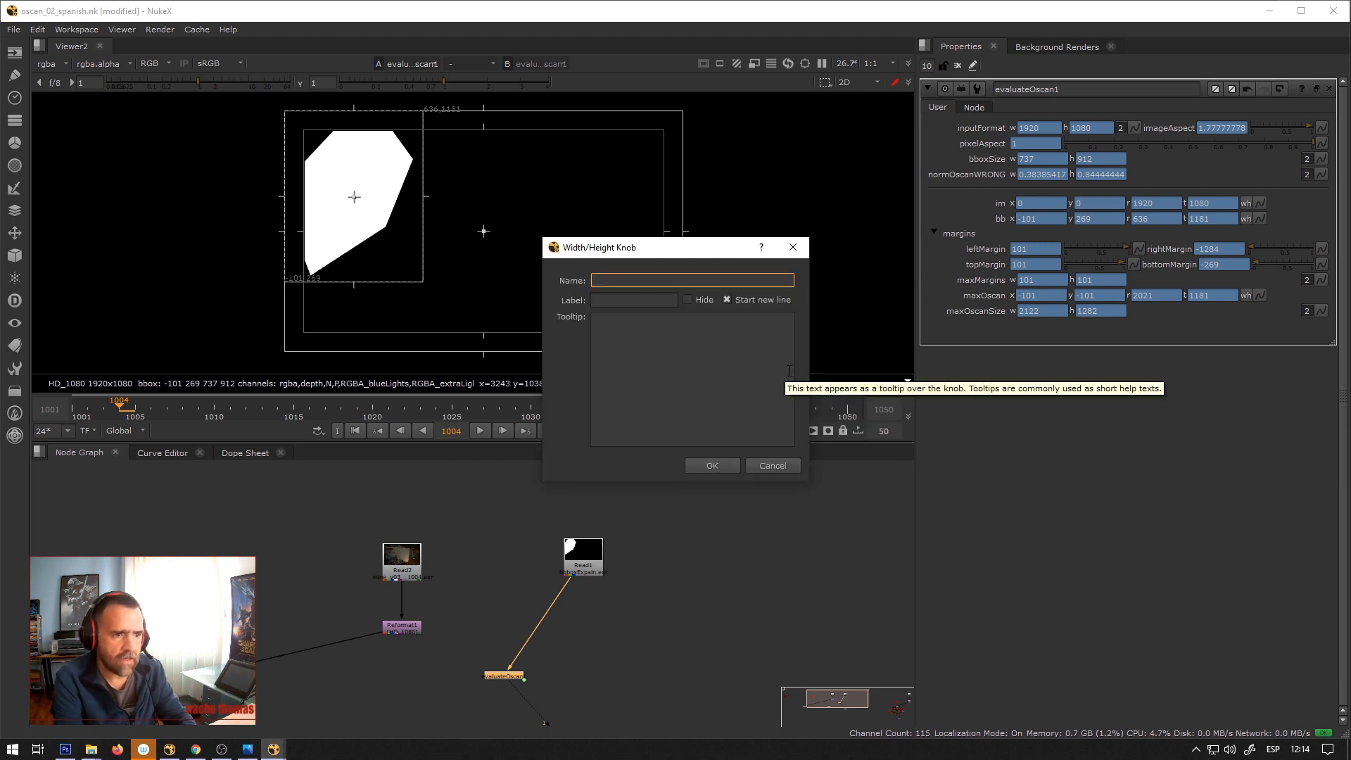
{"action": "type", "text": "normO"}
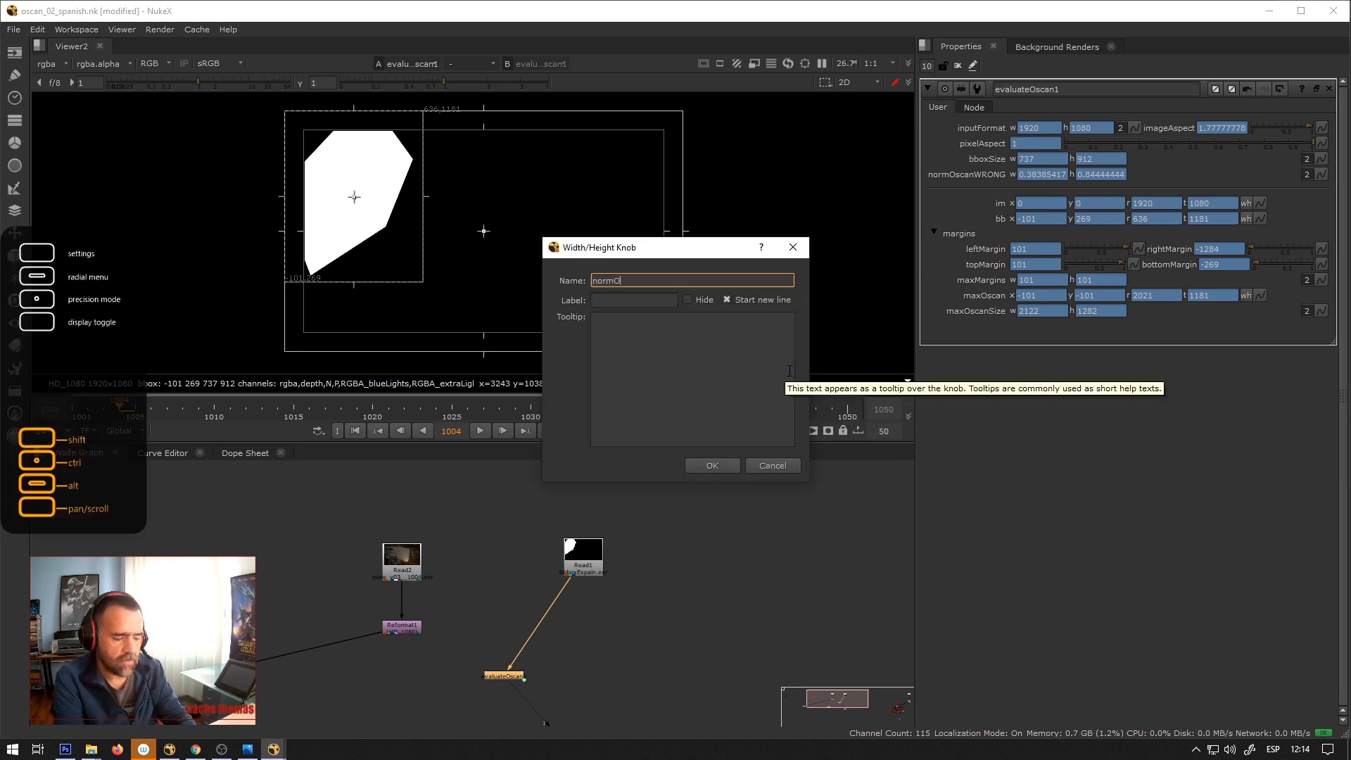
{"action": "type", "text": "scanMAX"}
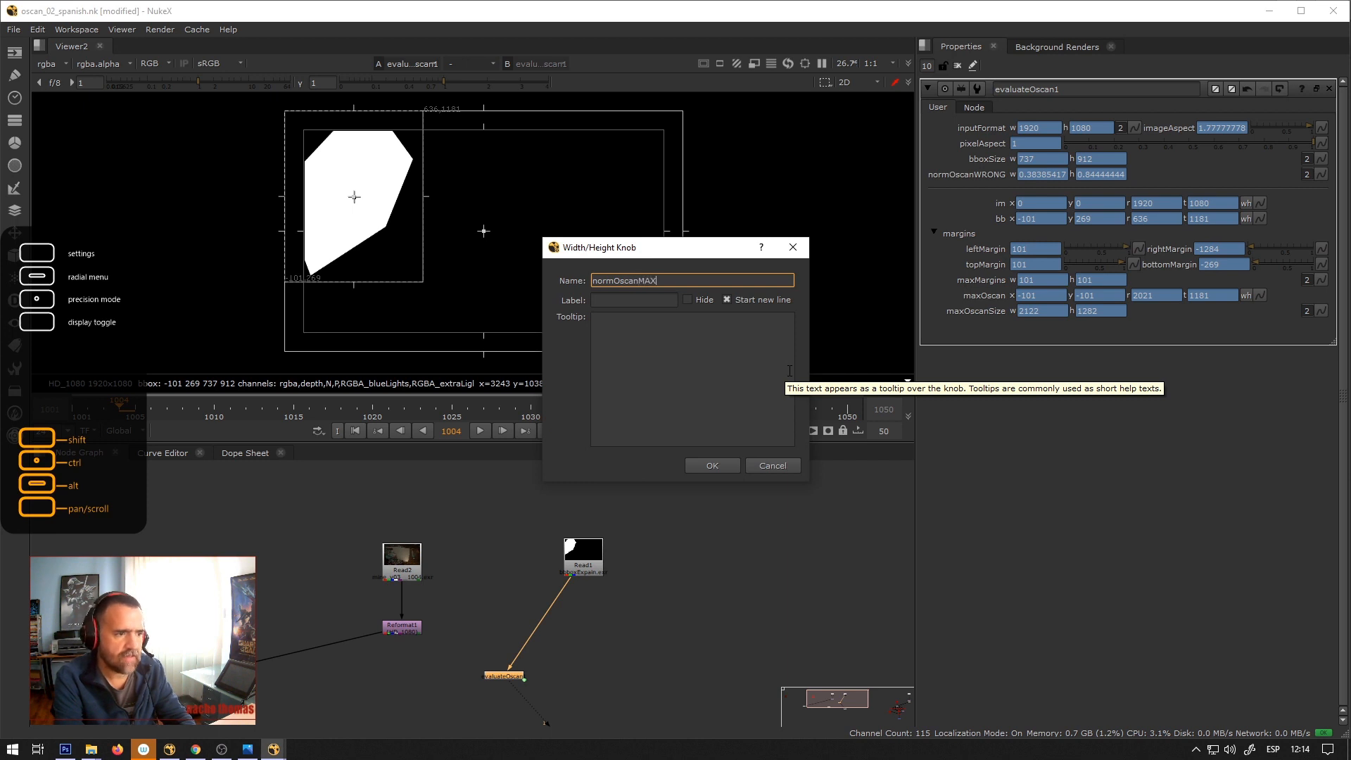
{"action": "key", "text": "BackSpace"}
{"action": "key", "text": "BackSpace"}
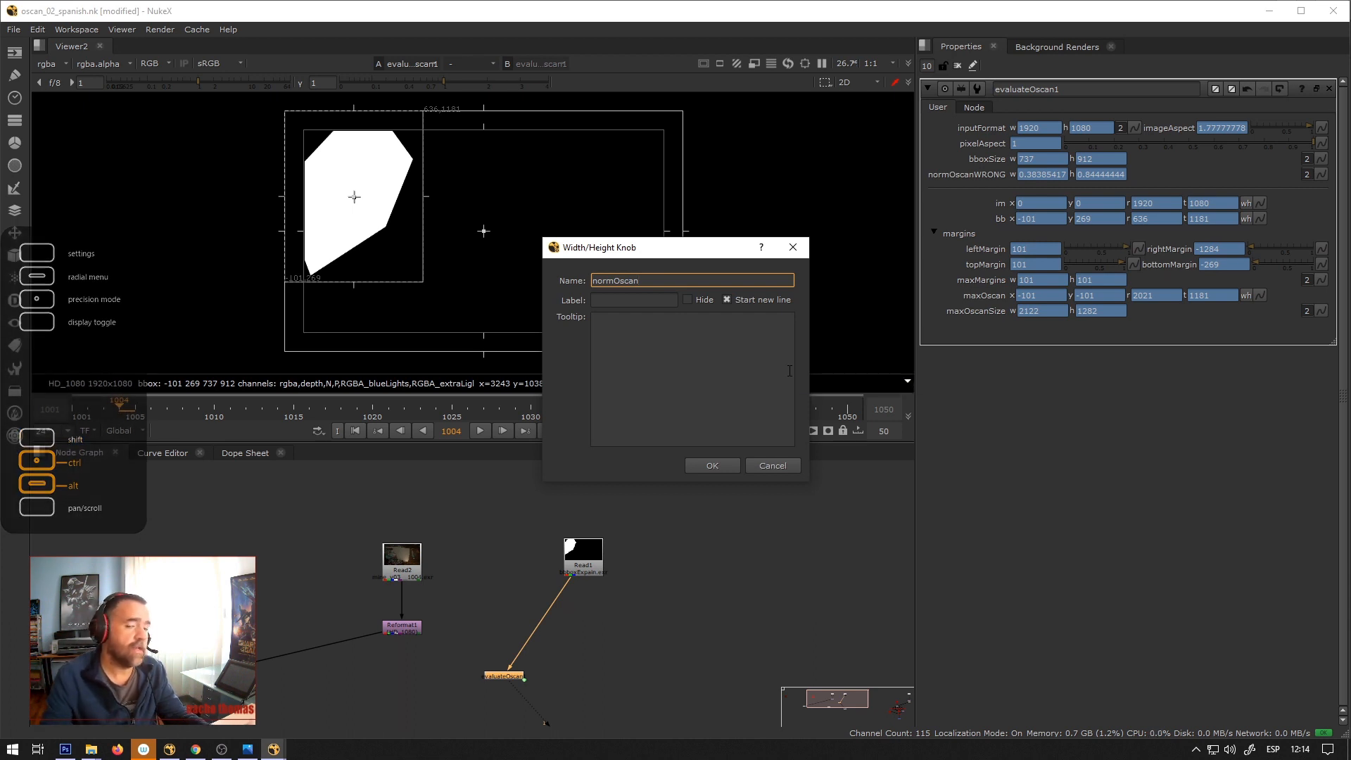
Reuse the name normOscan as the new knob's label, create the knob and finish managing the user knobs.
{"action": "double_click", "coordinate": [647, 282]}
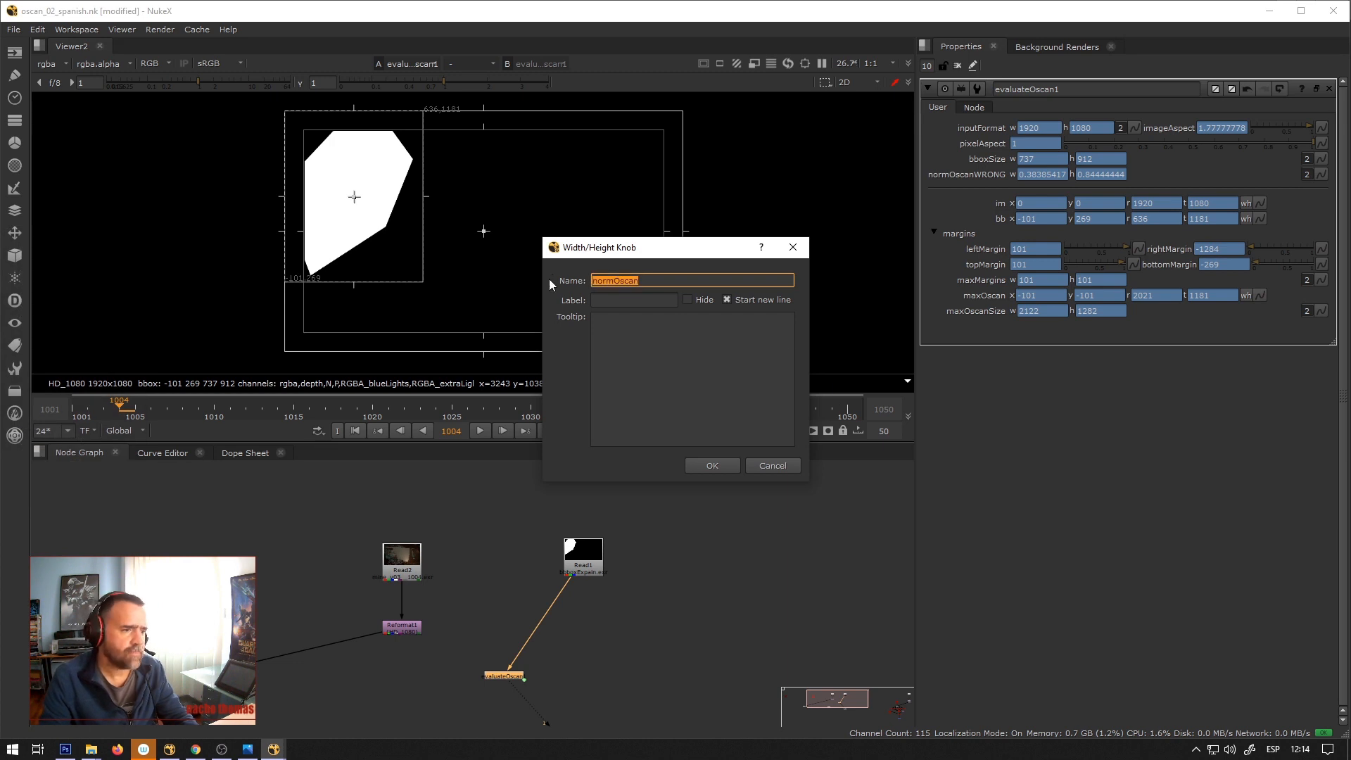
{"action": "left_click", "coordinate": [658, 285]}
{"action": "left_click_drag", "start_coordinate": [653, 283], "coordinate": [544, 280]}
{"action": "key", "text": "ctrl+c"}
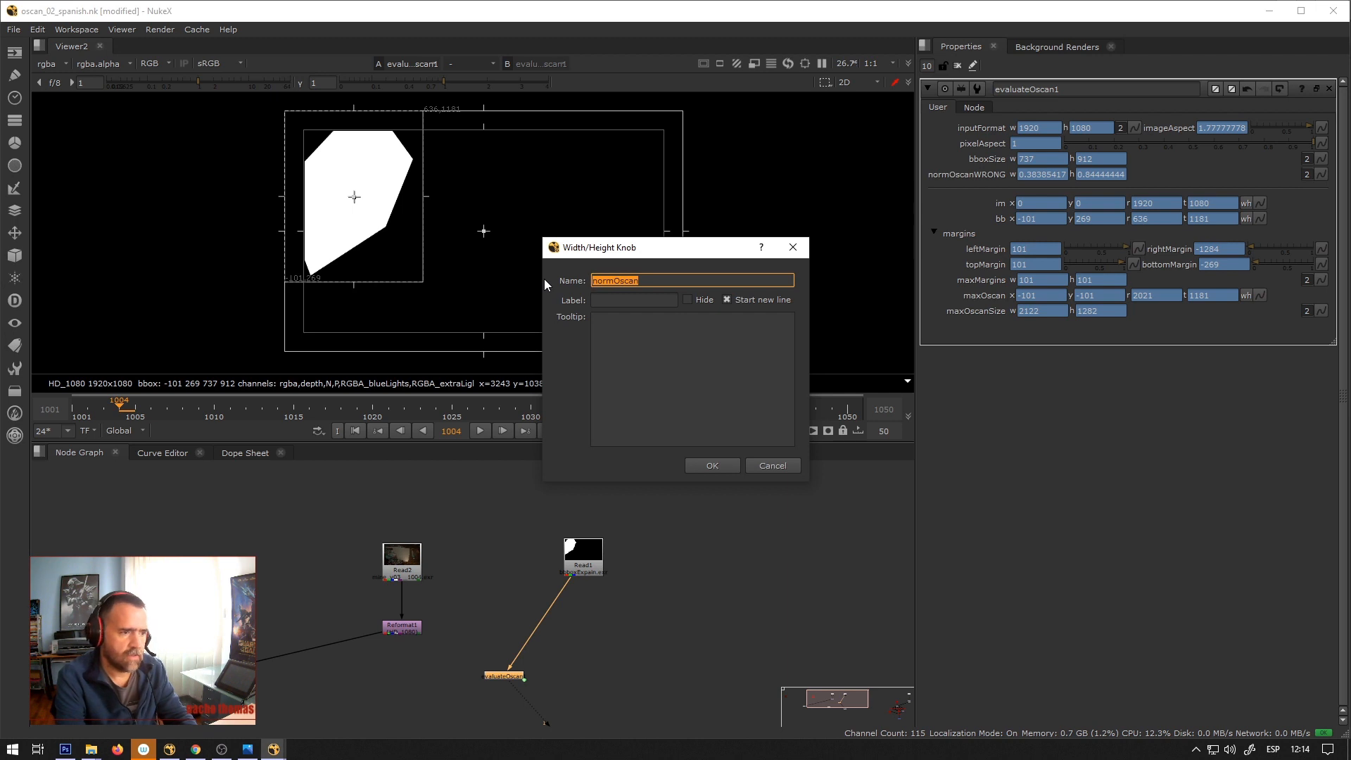
{"action": "left_click", "coordinate": [621, 301]}
{"action": "key", "text": "ctrl+v"}
{"action": "left_click", "coordinate": [715, 469]}
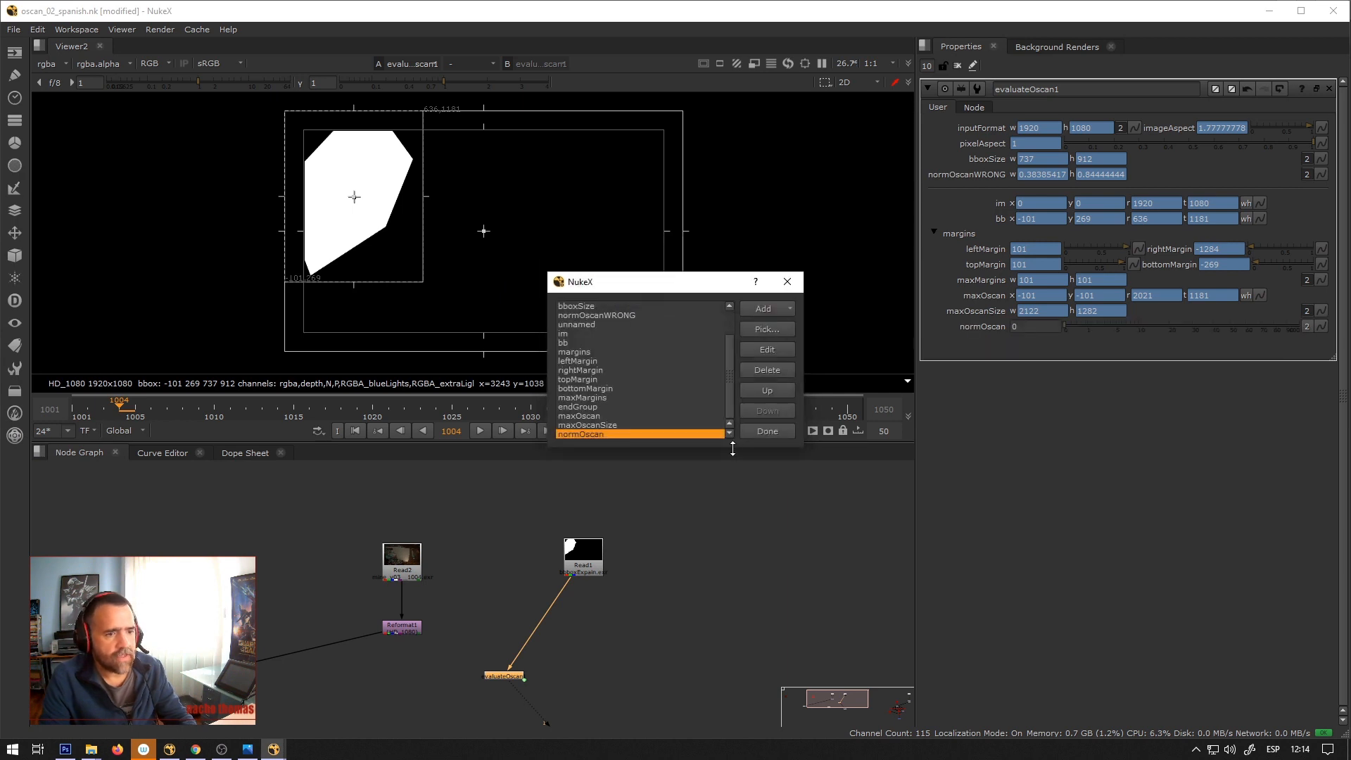
{"action": "left_click", "coordinate": [779, 434]}
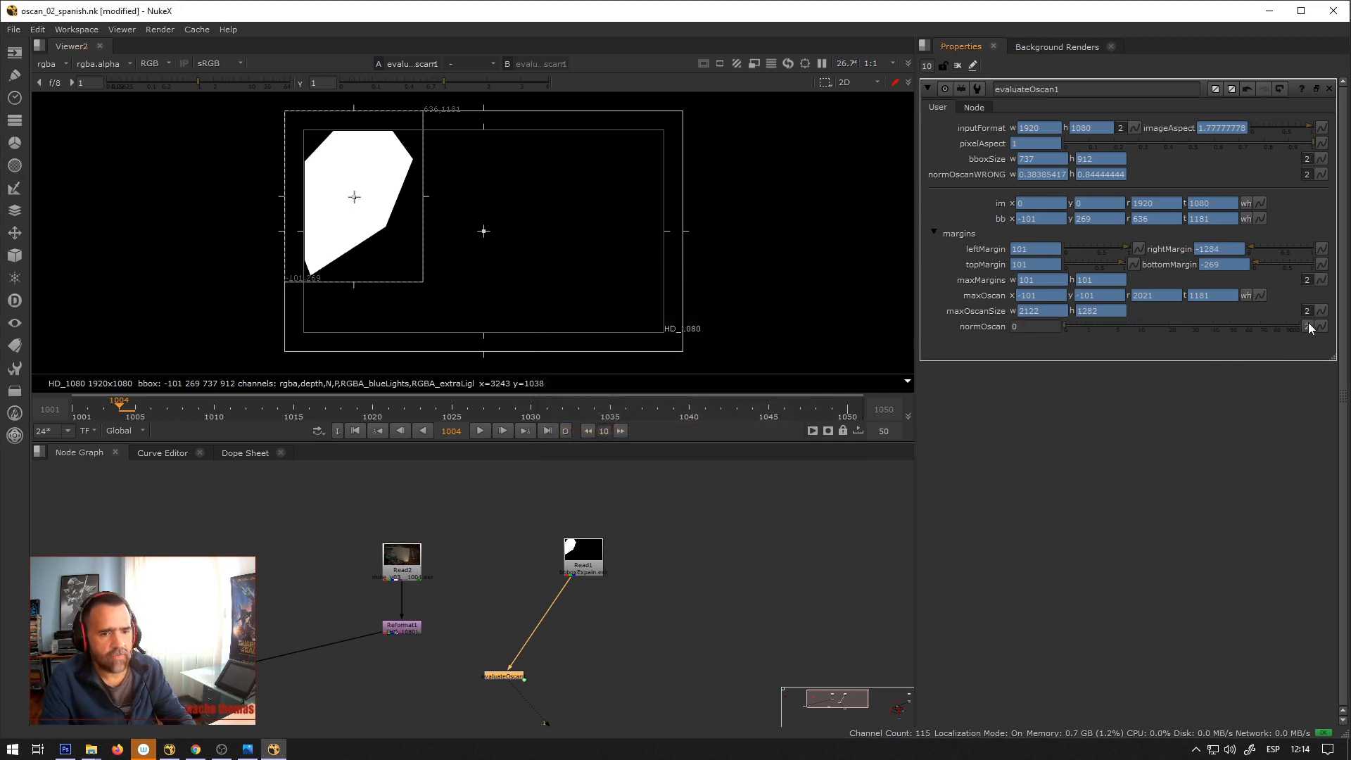
Set the expression for the w value of normOscan to maxOscanSize/inputFormat, copying the expression for reuse.
{"action": "right_click", "coordinate": [1031, 329]}
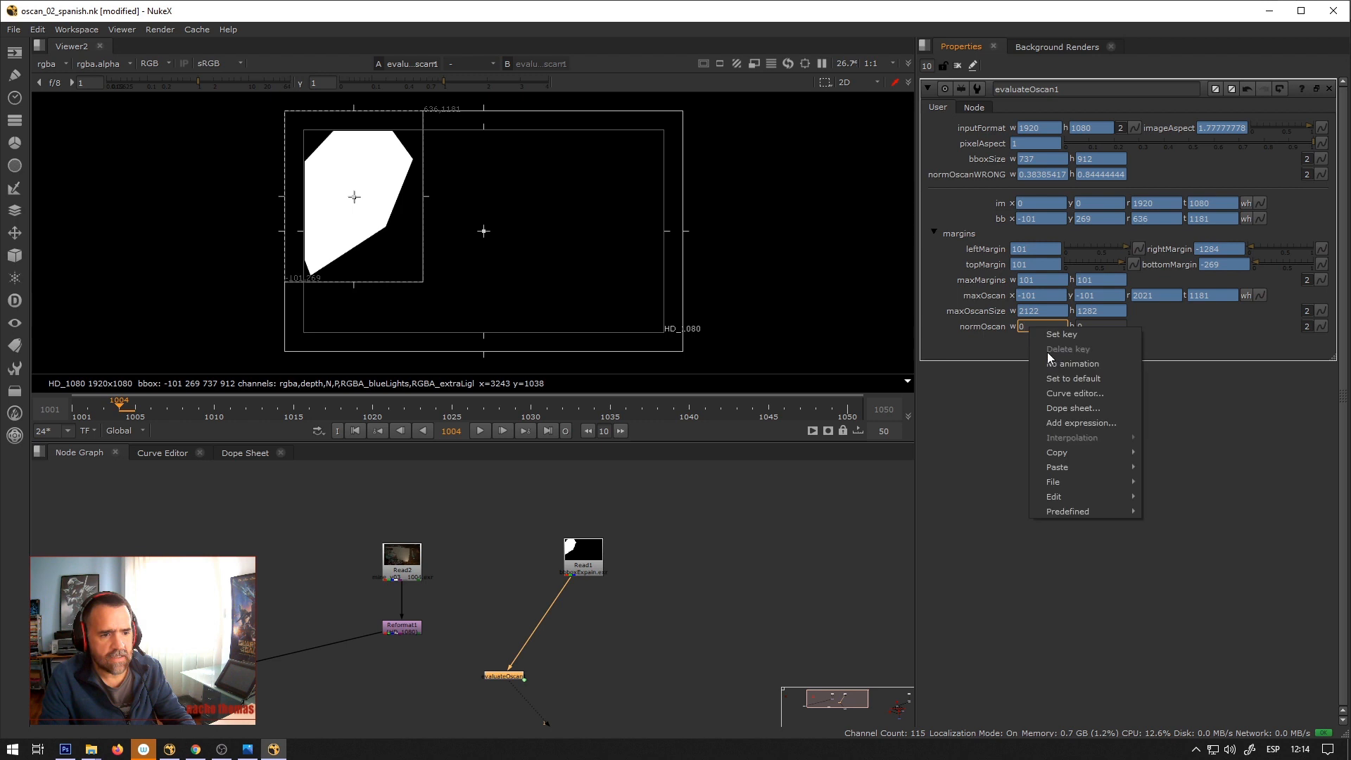
{"action": "left_click", "coordinate": [1083, 420]}
{"action": "left_click_drag", "start_coordinate": [1059, 329], "coordinate": [510, 255]}
{"action": "type", "text": "max"}
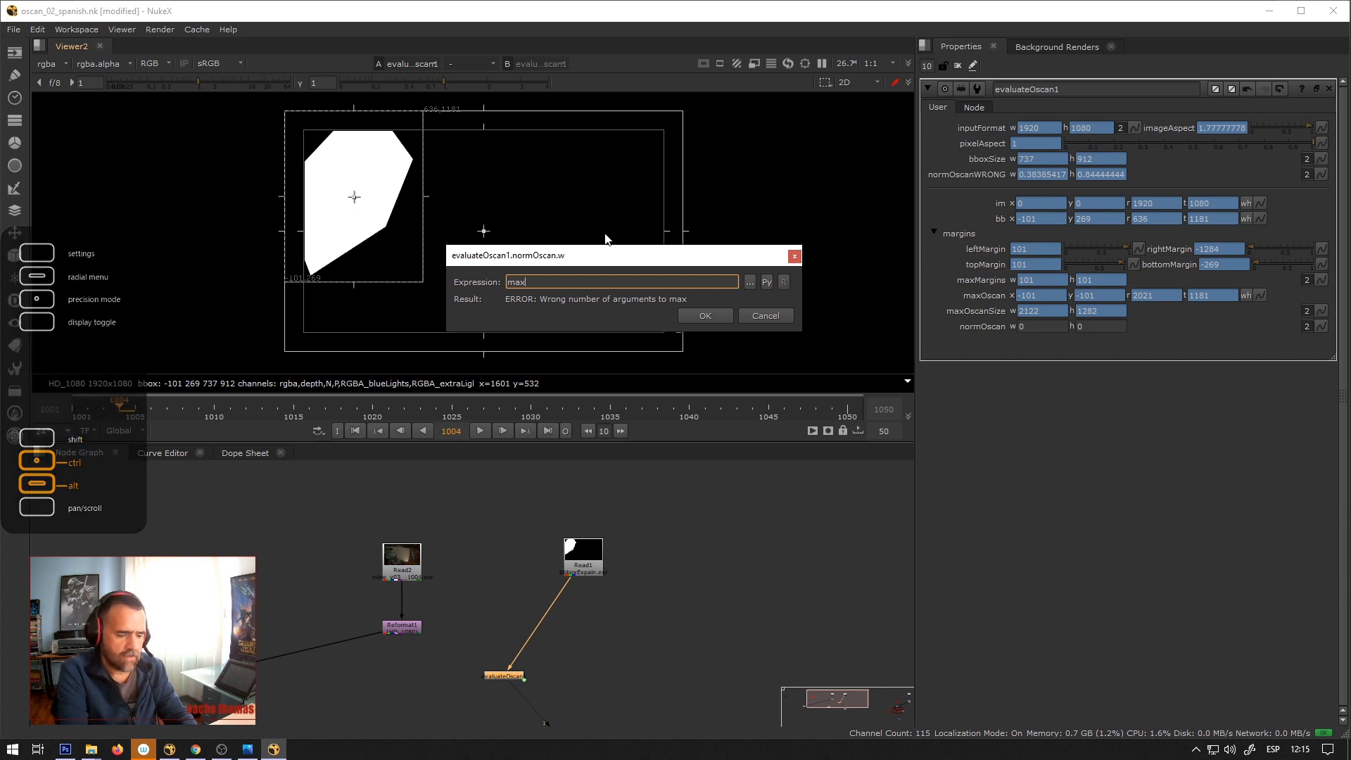
{"action": "type", "text": "OscanSize"}
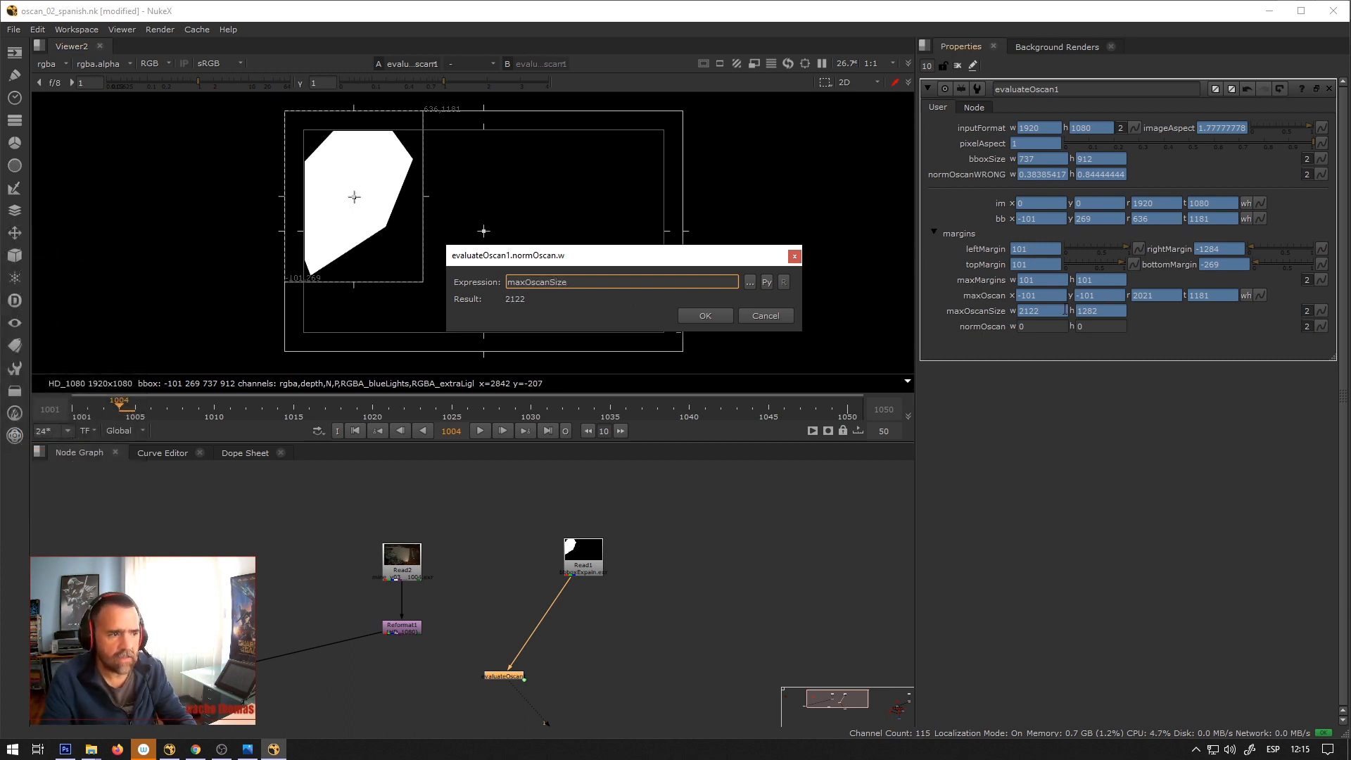
{"action": "type", "text": "/"}
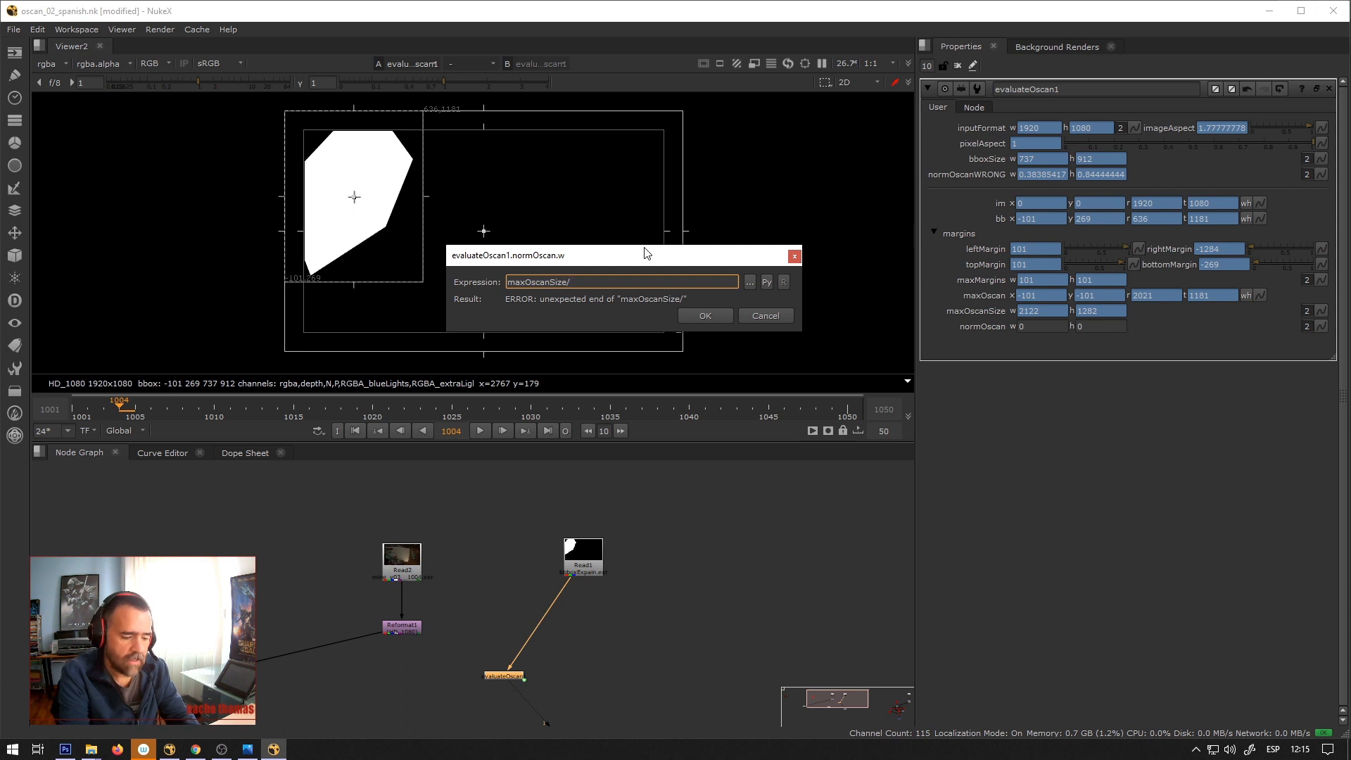
{"action": "type", "text": "inputFormat"}
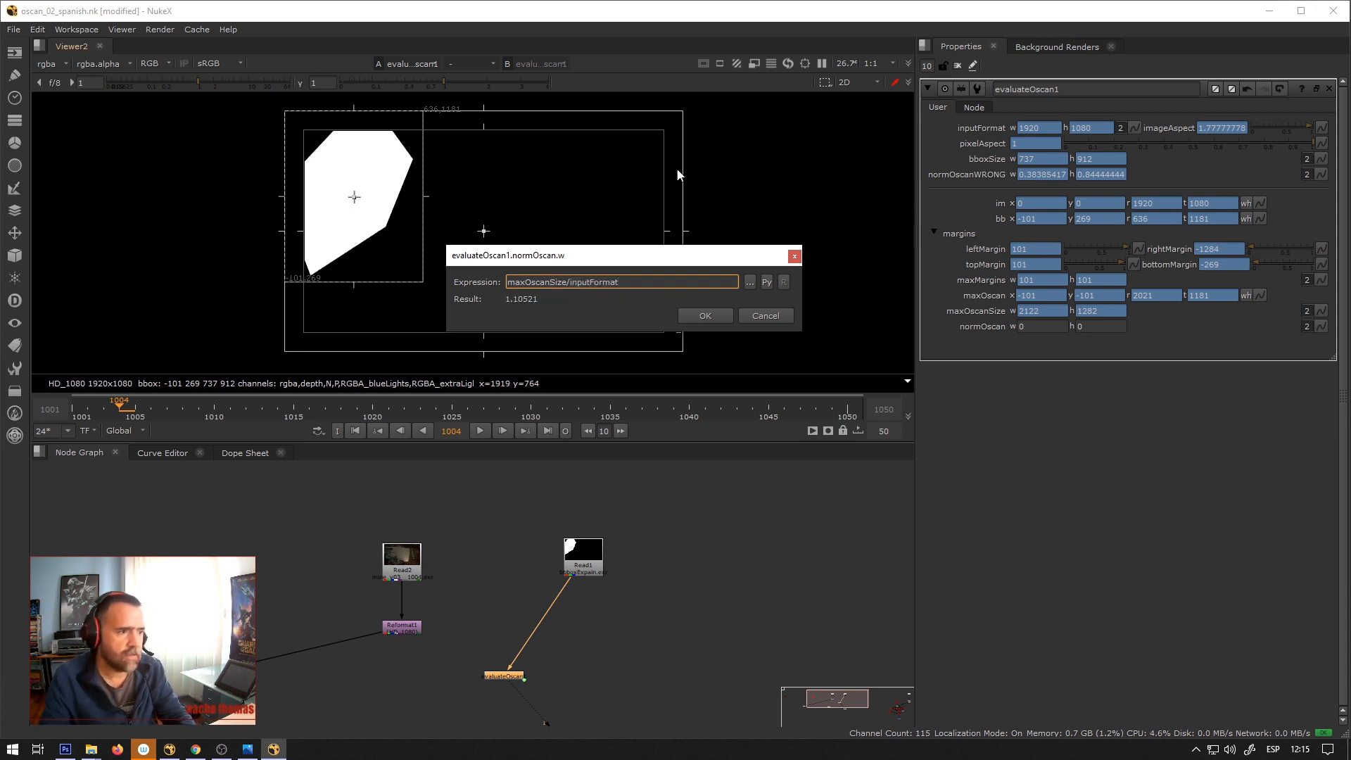
{"action": "left_click_drag", "start_coordinate": [648, 282], "coordinate": [314, 285]}
{"action": "key", "text": "ctrl+c"}
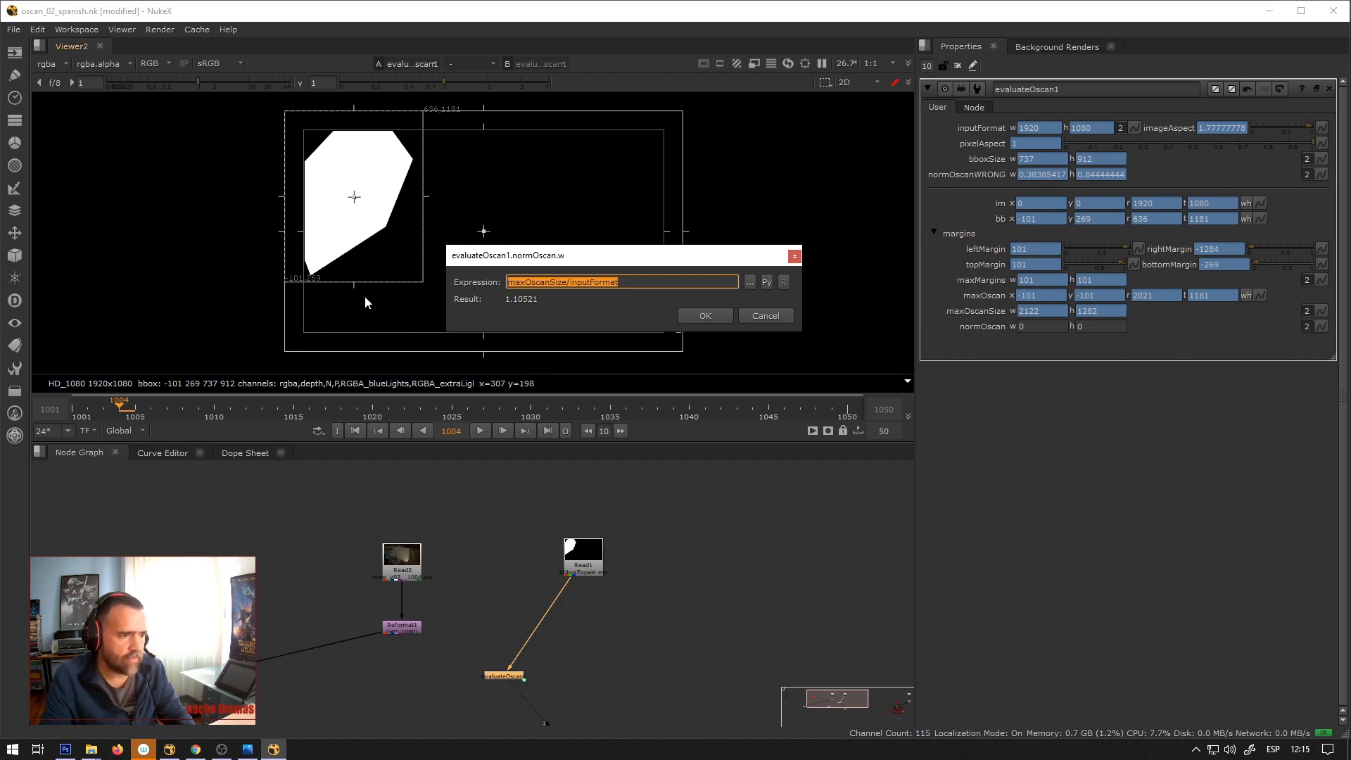
{"action": "left_click", "coordinate": [704, 316]}
Apply the copied expression maxOscanSize/inputFormat to the h value of normOscan.
{"action": "right_click", "coordinate": [1092, 329]}
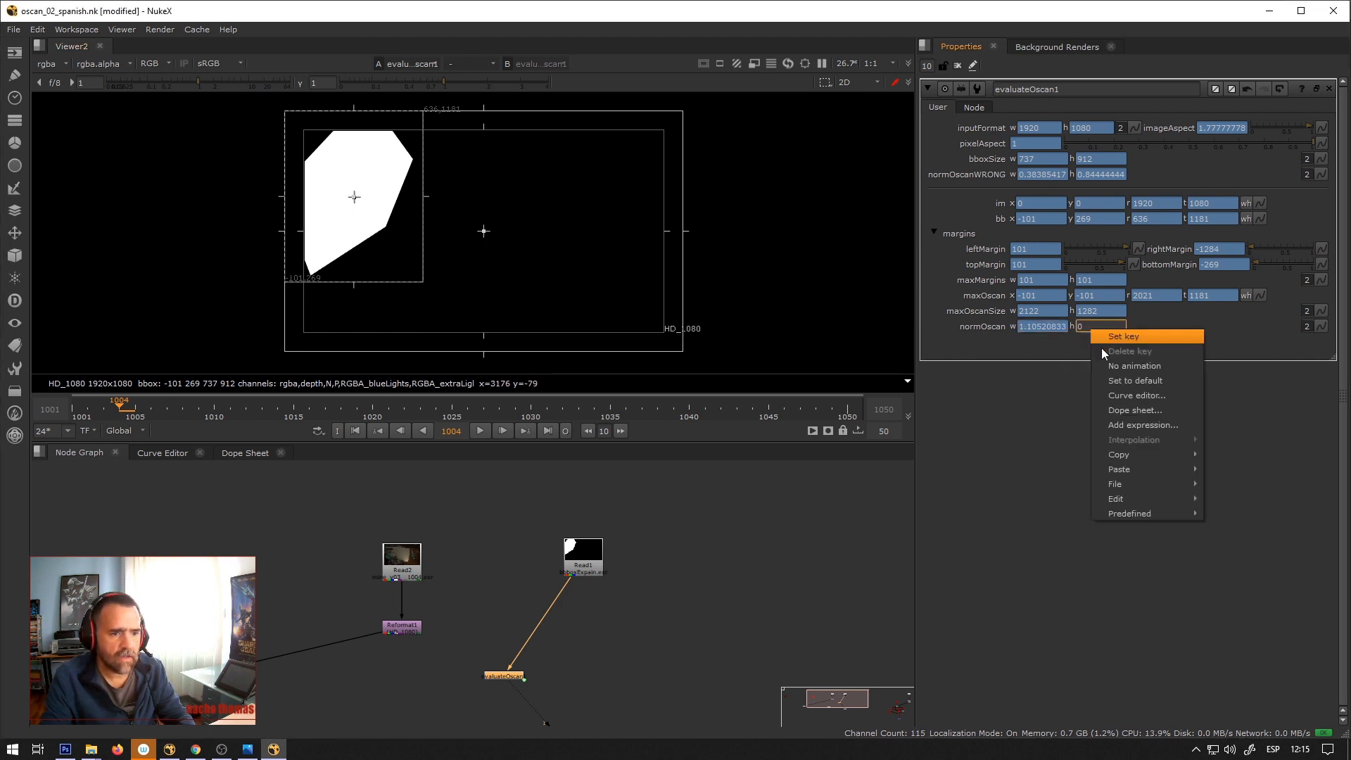
{"action": "left_click", "coordinate": [1130, 424]}
{"action": "key", "text": "ctrl+v"}
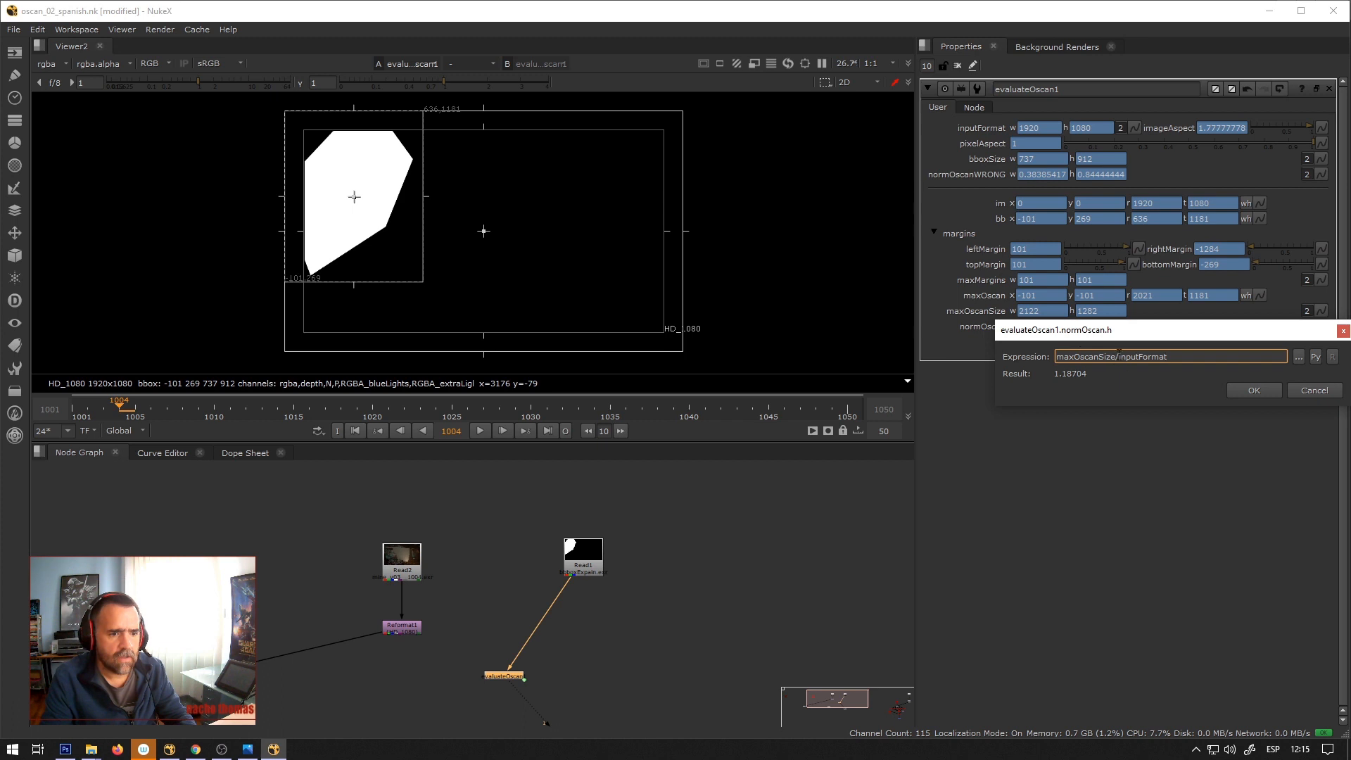
{"action": "left_click", "coordinate": [1240, 389]}
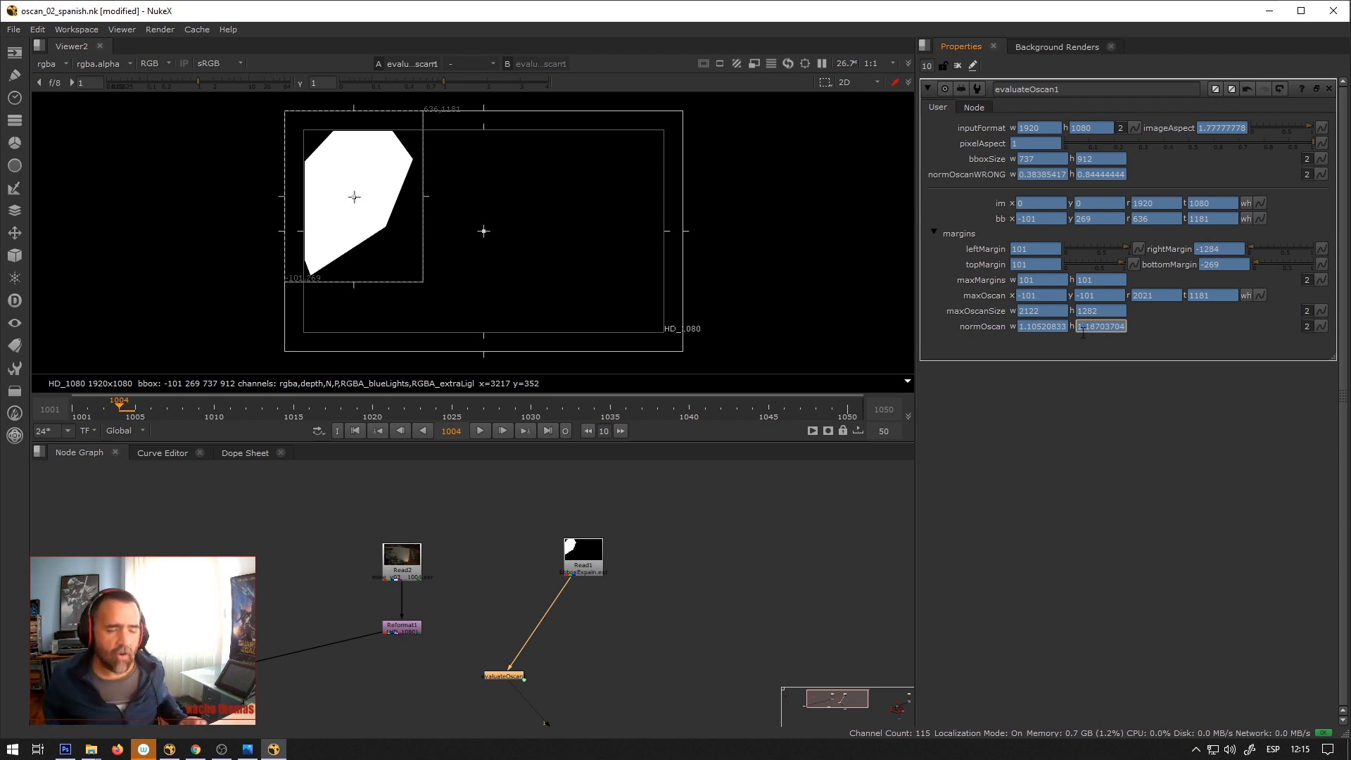
{"action": "mouse_move", "coordinate": [1083, 333]}
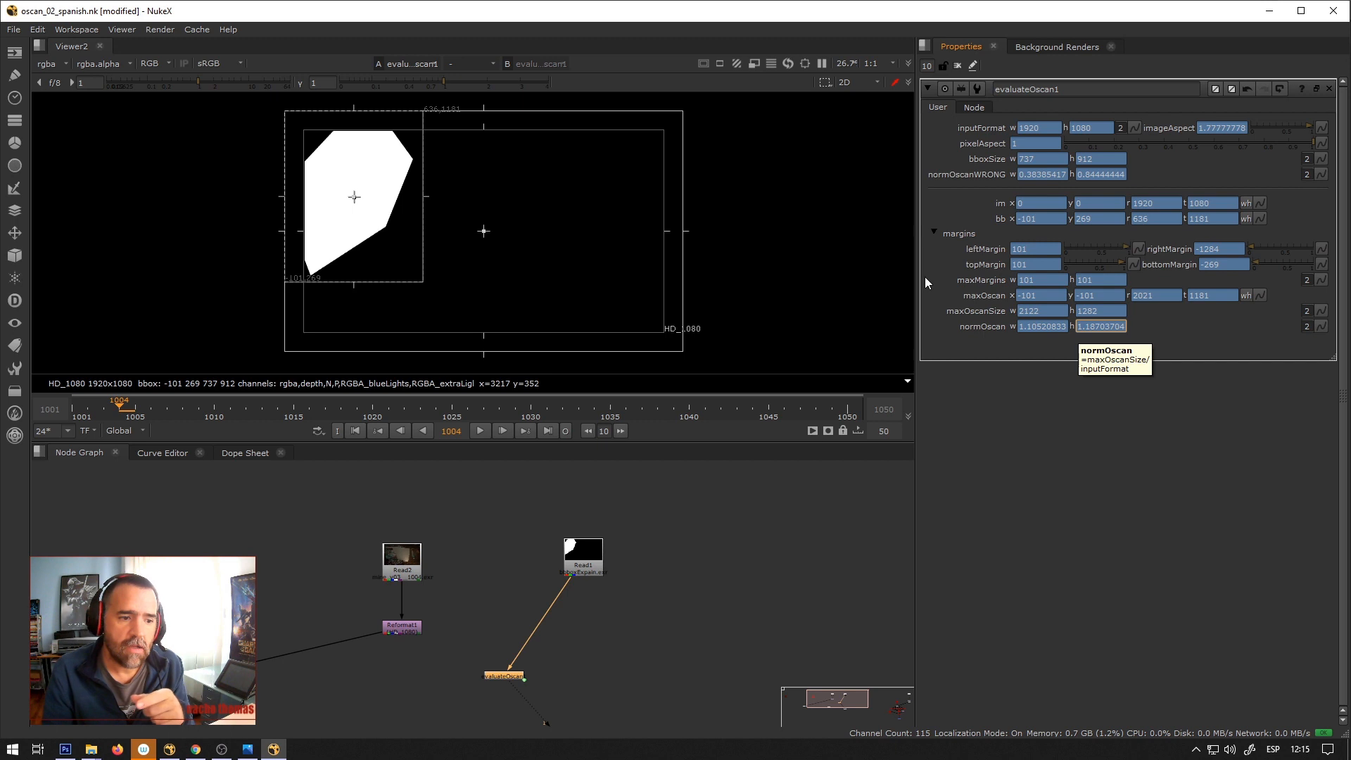
{"action": "left_click", "coordinate": [1042, 326]}
{"action": "left_click", "coordinate": [1078, 326]}
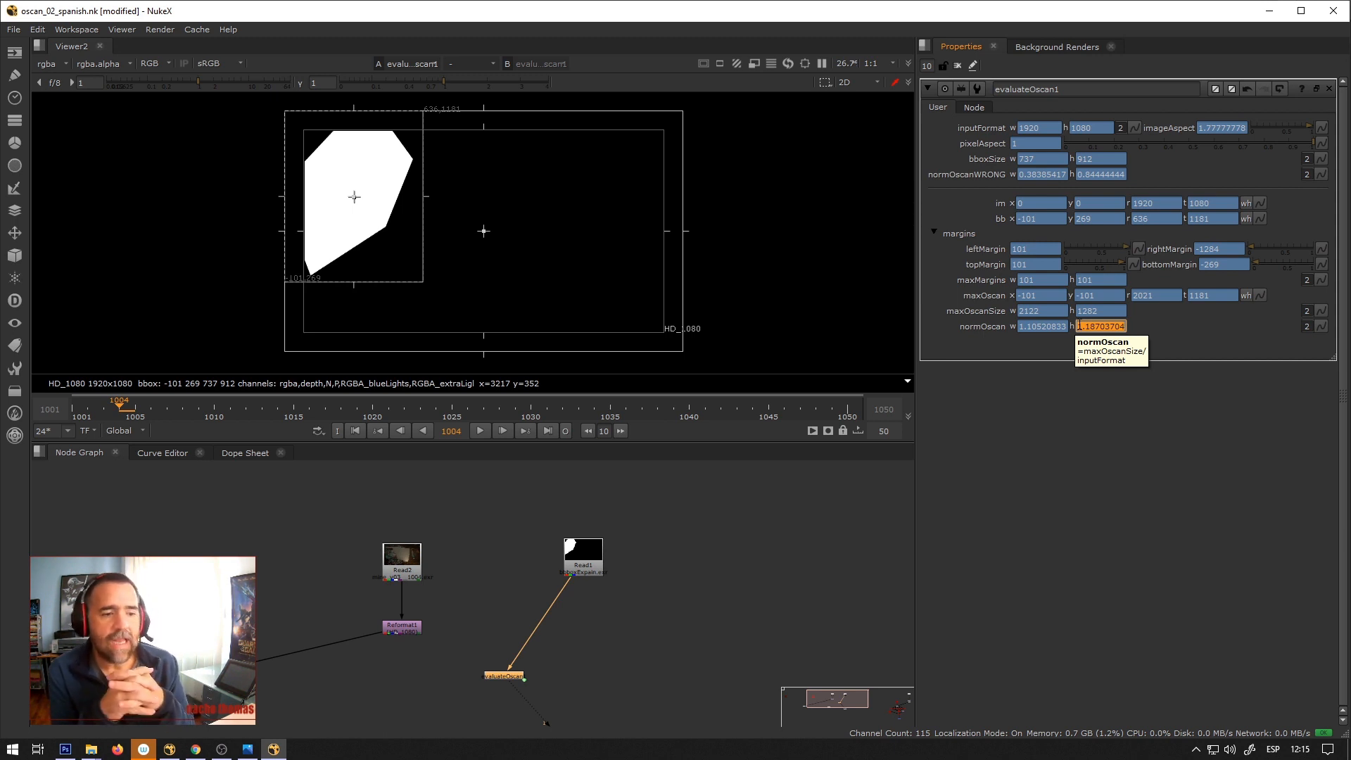
Reconnect the input of evaluateOscan1 from Read1 to Reformat1 and place the node directly beneath Reformat1.
{"action": "left_click_drag", "start_coordinate": [567, 584], "coordinate": [414, 629]}
{"action": "left_click_drag", "start_coordinate": [508, 674], "coordinate": [407, 679]}
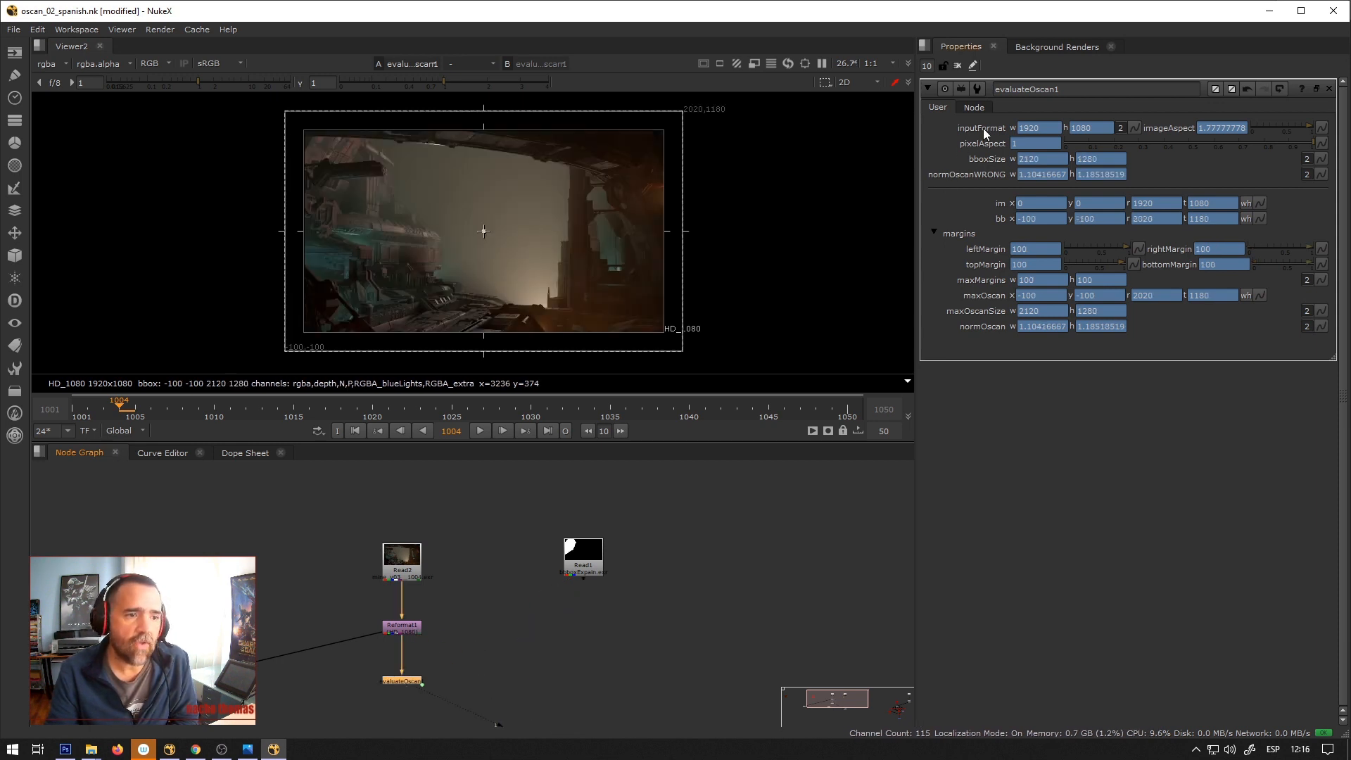
Delete the unconnected spare node below evaluateOscan1 in the node graph.
{"action": "middle_click_drag", "start_coordinate": [554, 571], "coordinate": [591, 522]}
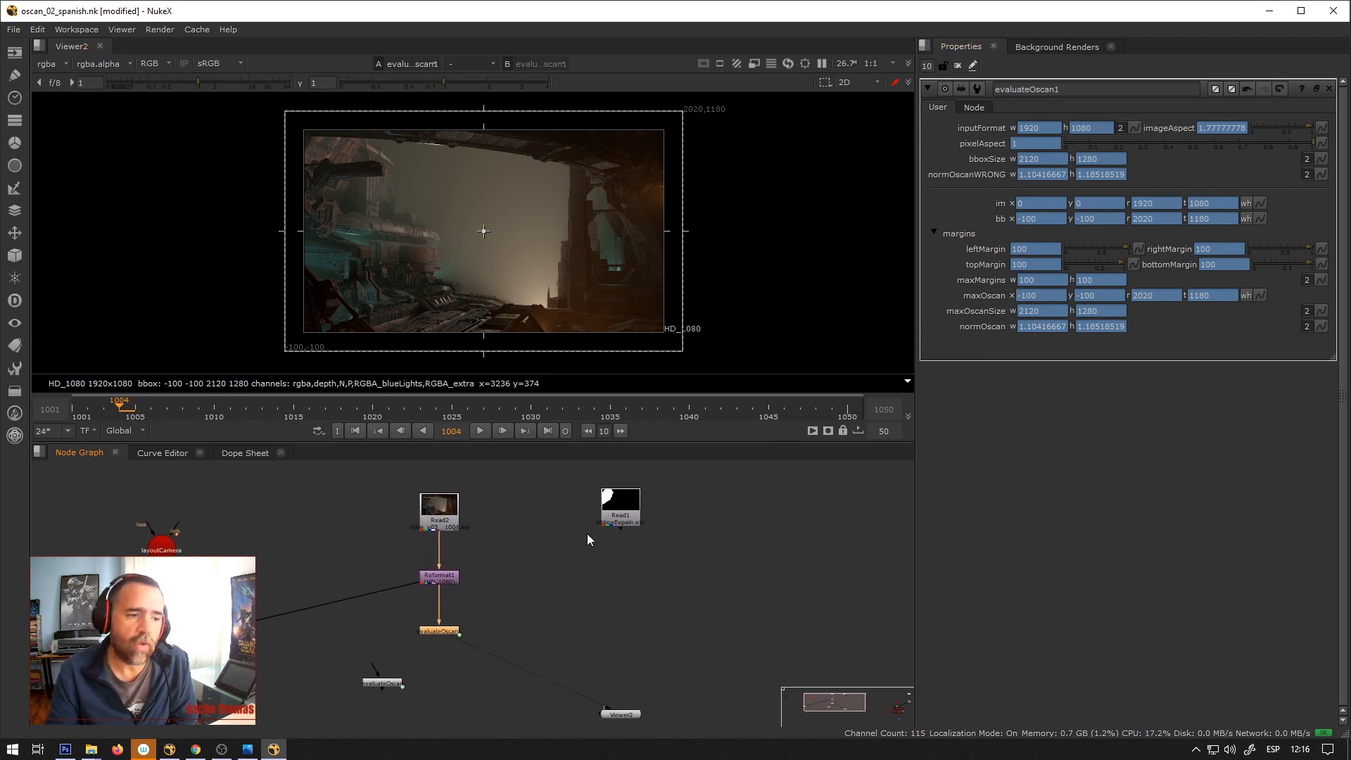
{"action": "left_click_drag", "start_coordinate": [342, 702], "coordinate": [433, 661]}
{"action": "key", "text": "Delete"}
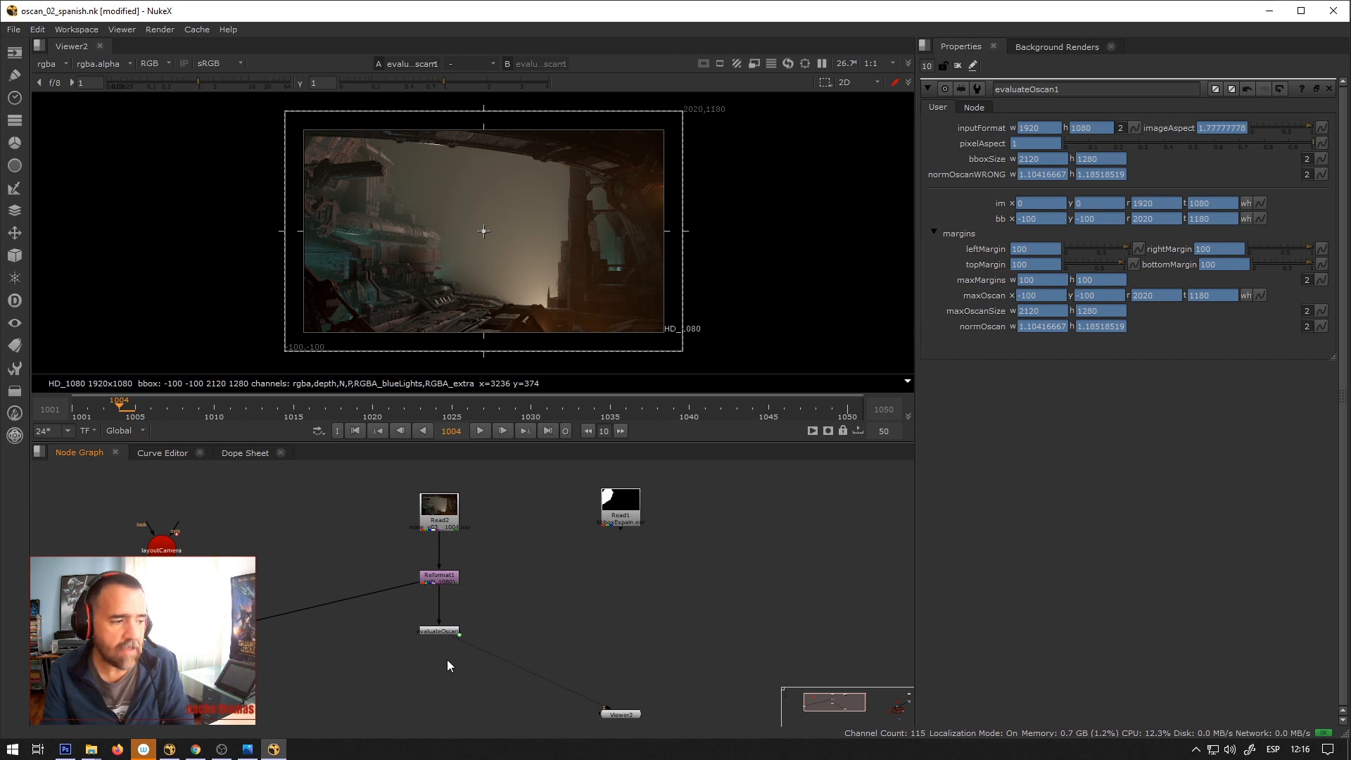